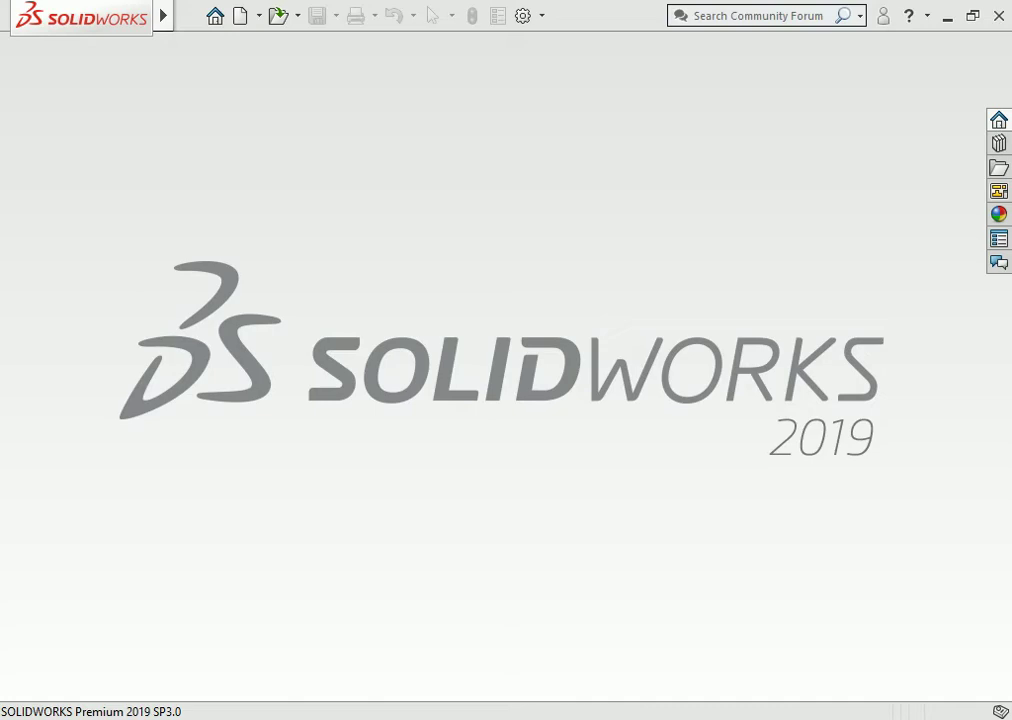
Step: Create a new part and begin Sketch1 on the Top Plane, viewed from above
{"action": "left_click", "coordinate": [240, 15]}
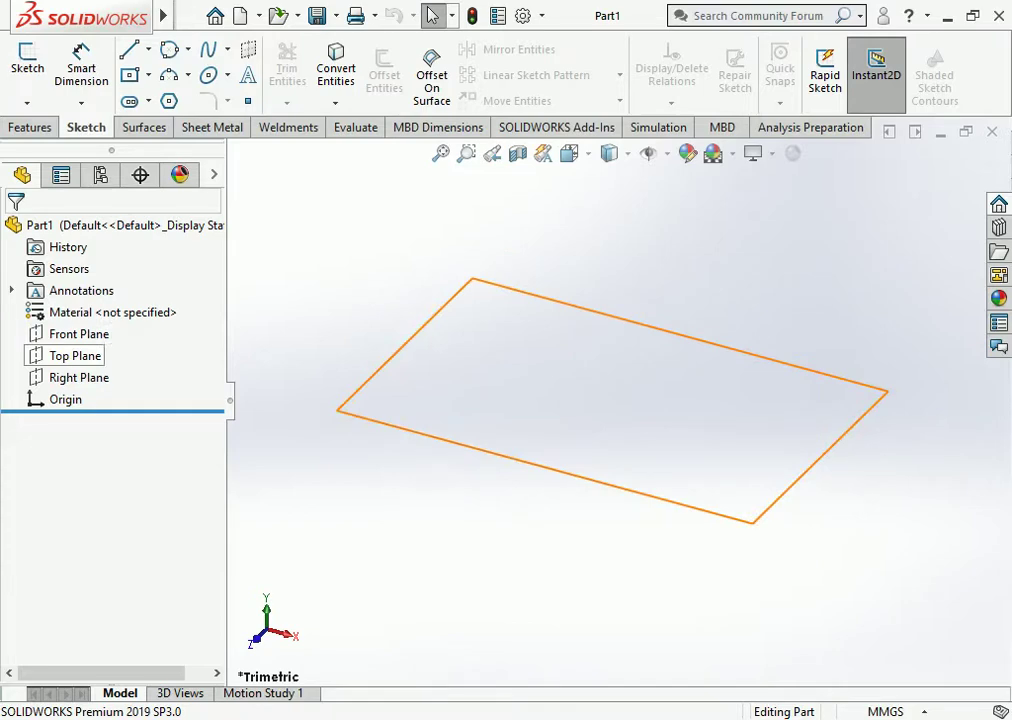
{"action": "left_click", "coordinate": [75, 355]}
{"action": "left_click", "coordinate": [120, 329]}
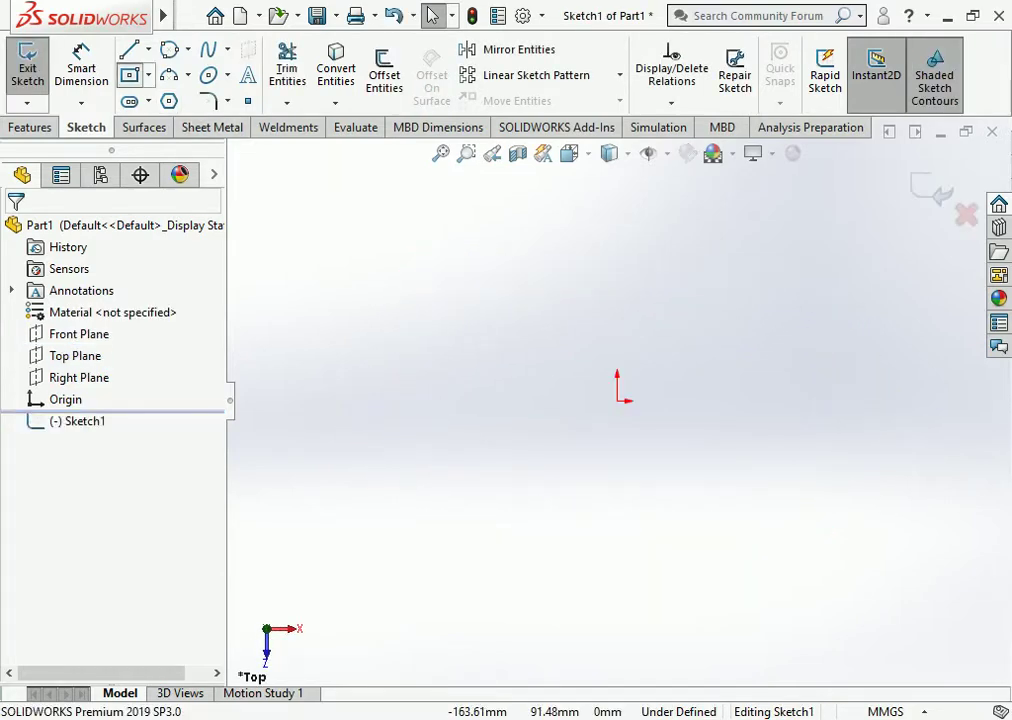
Step: Draw a center rectangle anchored at the origin
{"action": "left_click", "coordinate": [129, 75]}
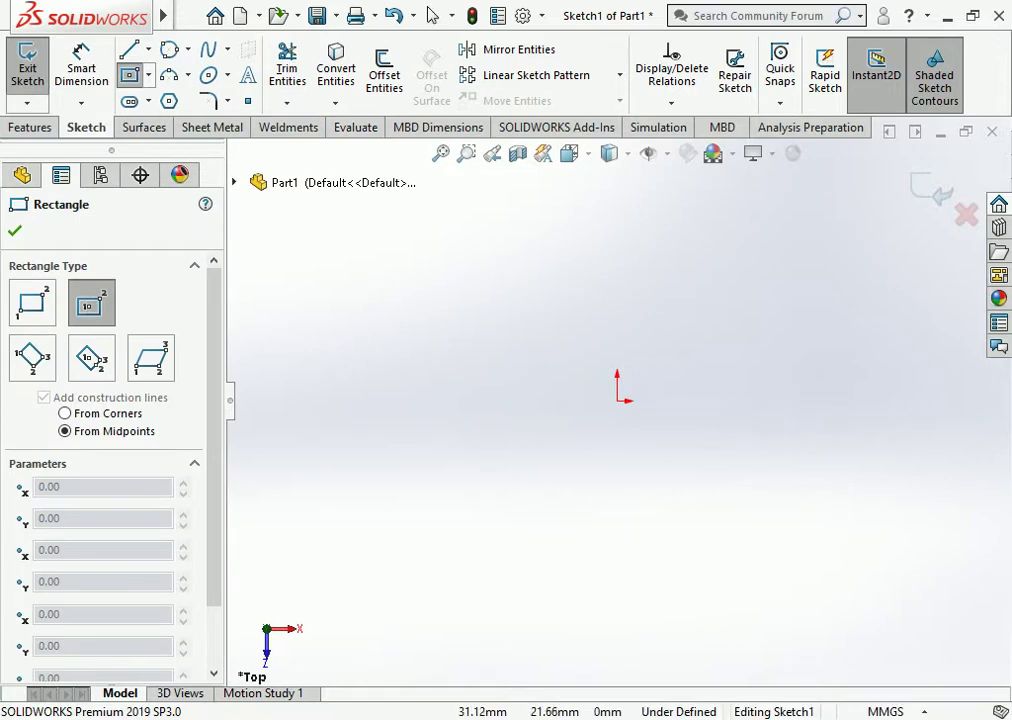
{"action": "left_click", "coordinate": [617, 400]}
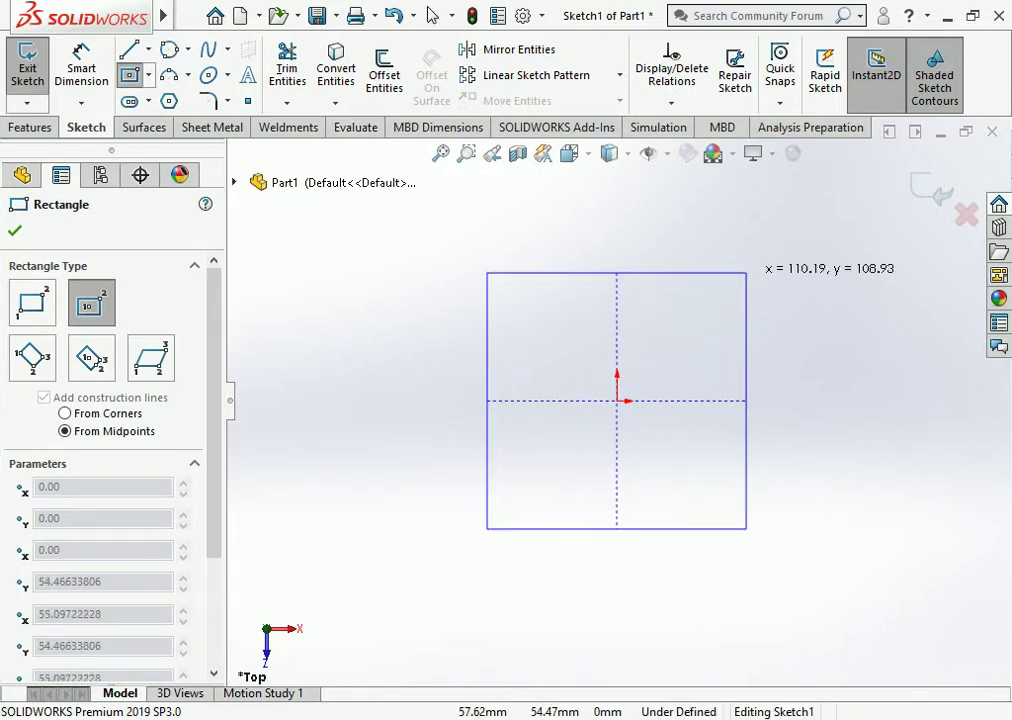
{"action": "left_click", "coordinate": [745, 264]}
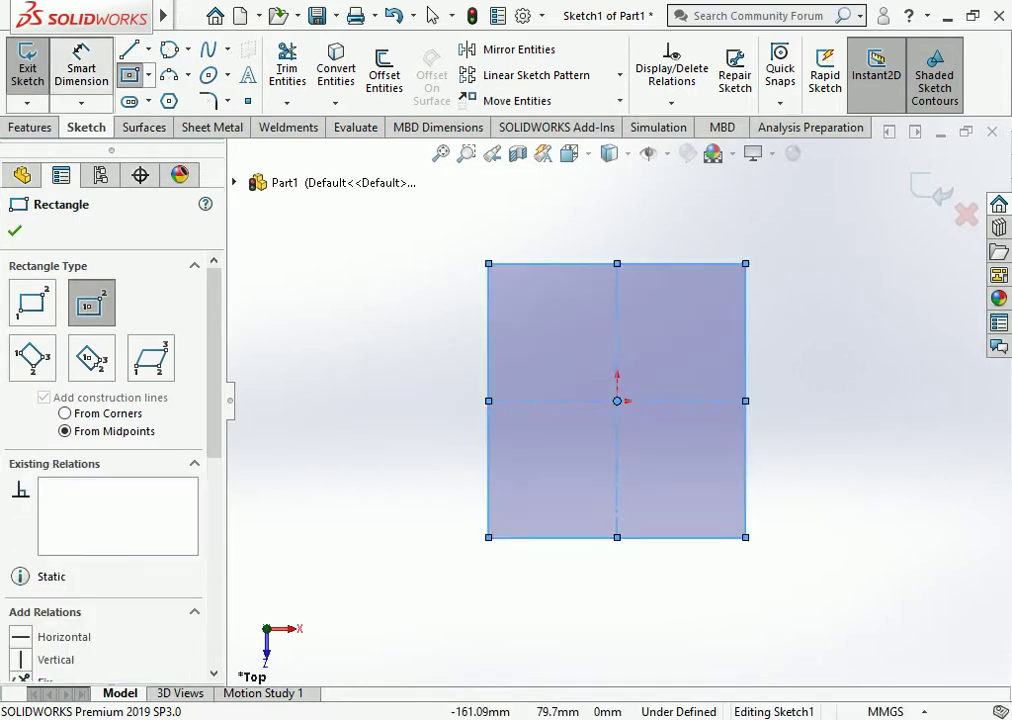
Step: Dimension the rectangle's left and bottom edges to 450 mm each
{"action": "left_click", "coordinate": [81, 62]}
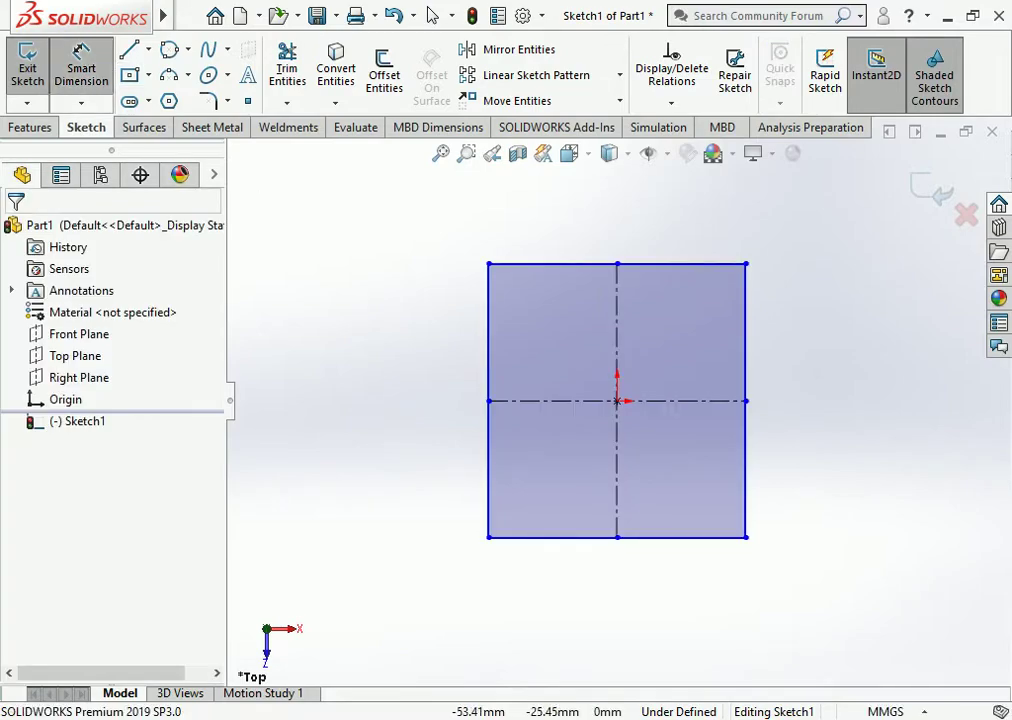
{"action": "left_click", "coordinate": [489, 460]}
{"action": "left_click", "coordinate": [422, 400]}
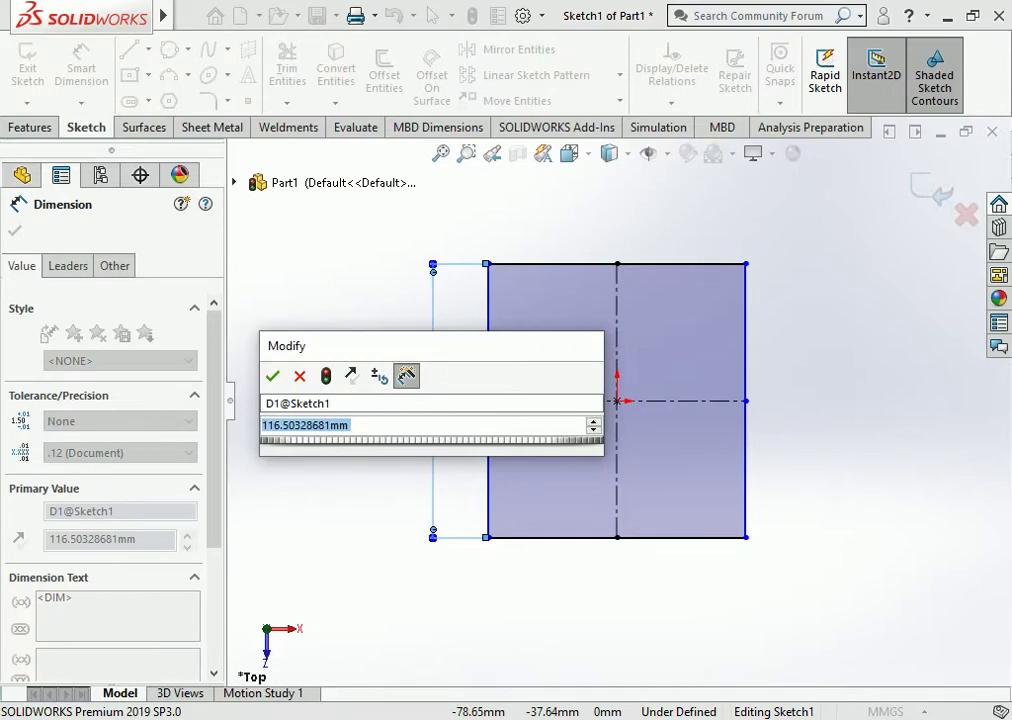
{"action": "type", "text": "450"}
{"action": "key", "text": "Return"}
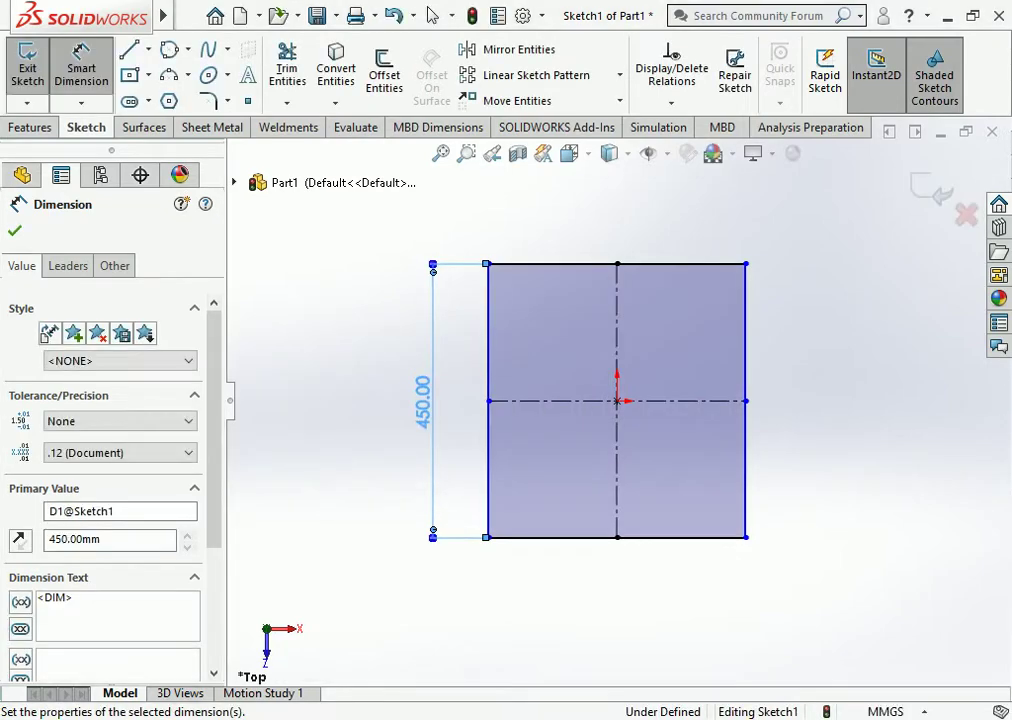
{"action": "left_click", "coordinate": [600, 537]}
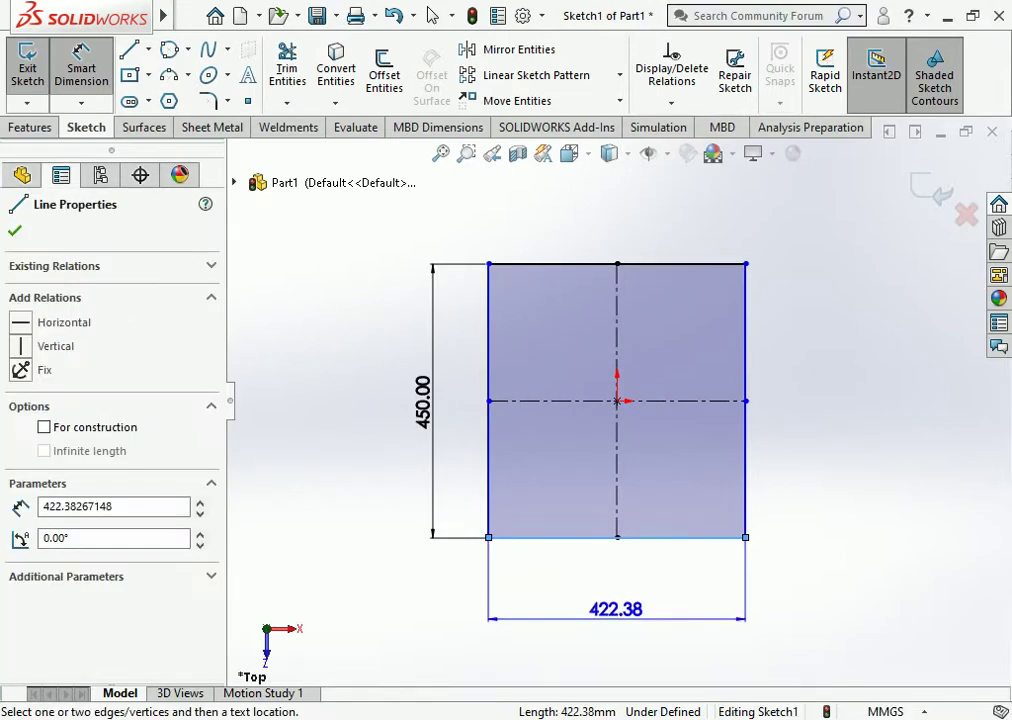
{"action": "left_click", "coordinate": [616, 612]}
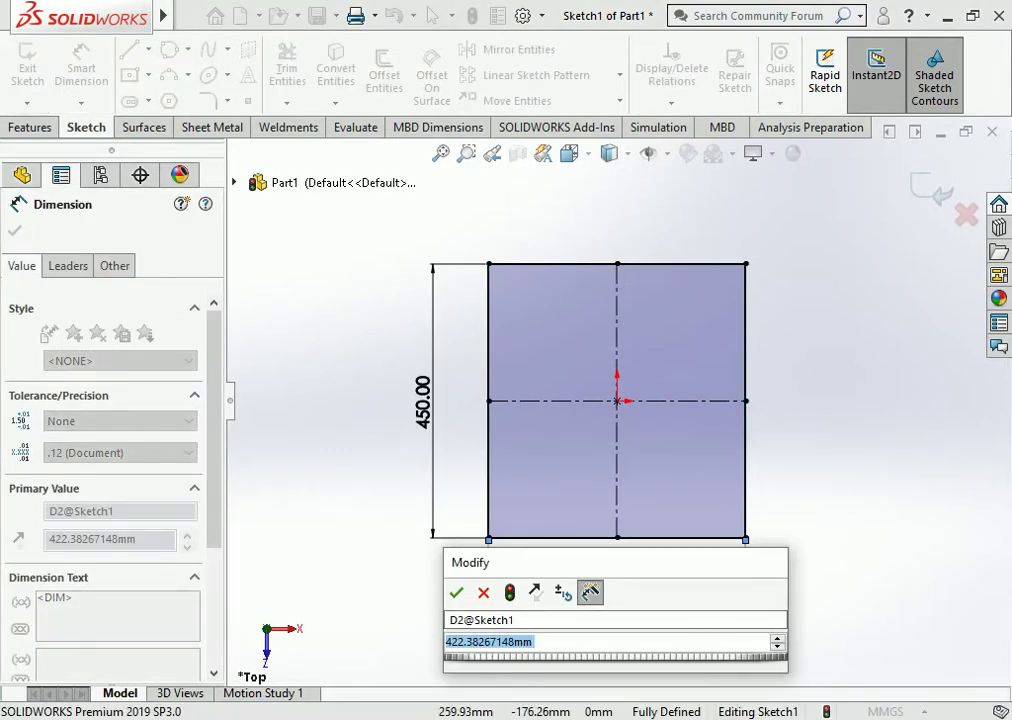
{"action": "type", "text": "42"}
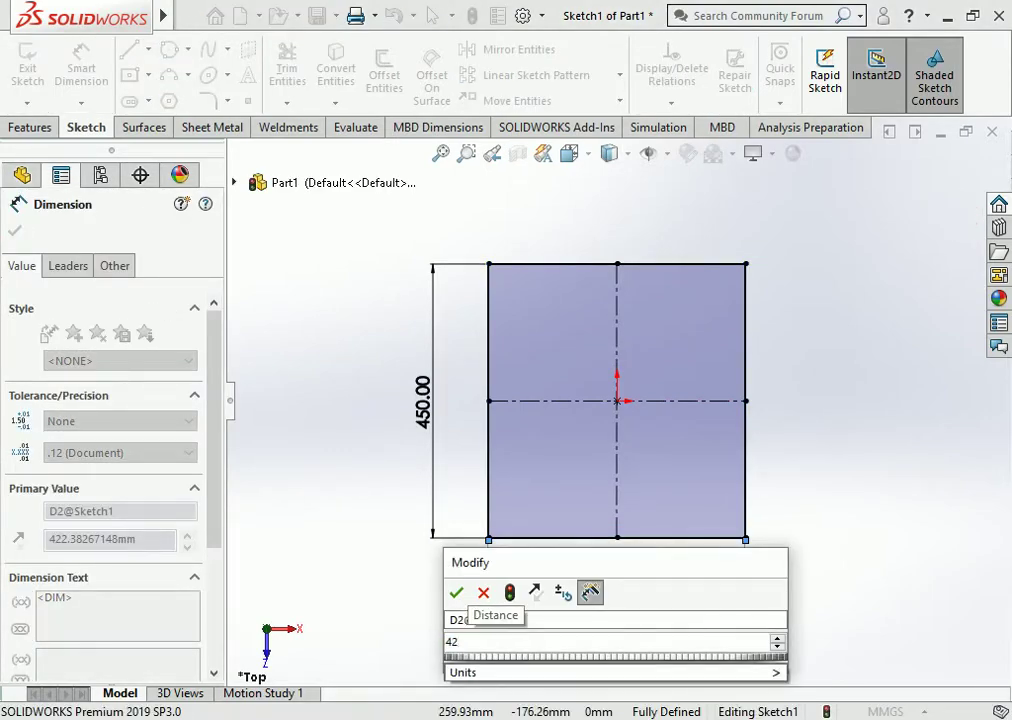
{"action": "key", "text": "BackSpace"}
{"action": "type", "text": "50"}
{"action": "key", "text": "Return"}
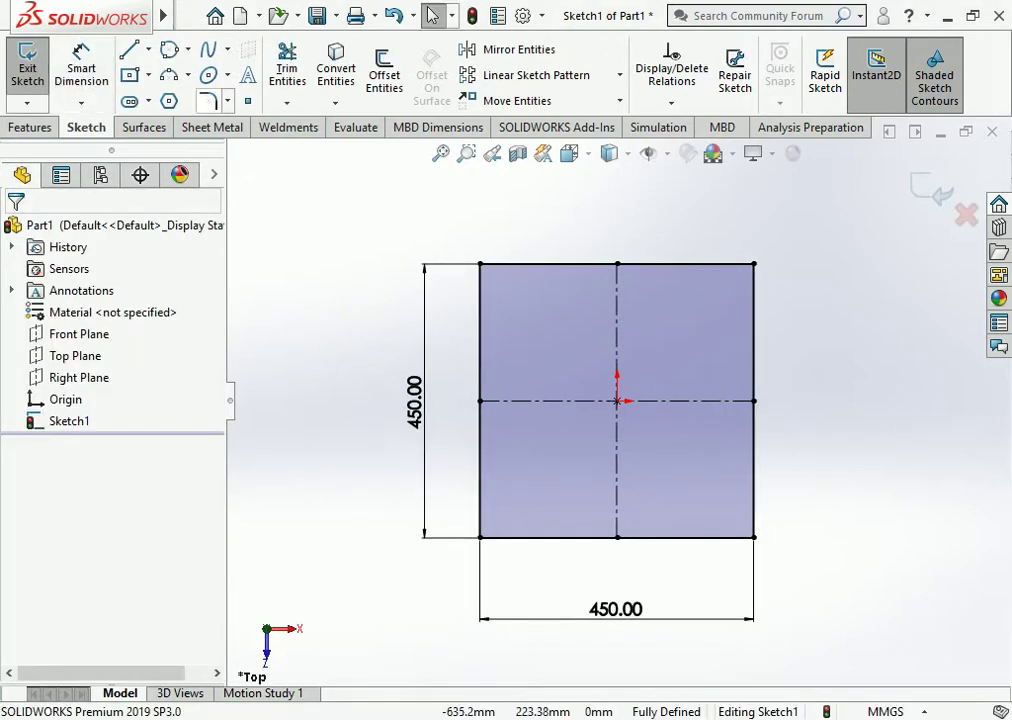
Step: Draw an eight-sided polygon centred on the origin inside the square
{"action": "left_click", "coordinate": [169, 101]}
{"action": "left_click", "coordinate": [205, 338]}
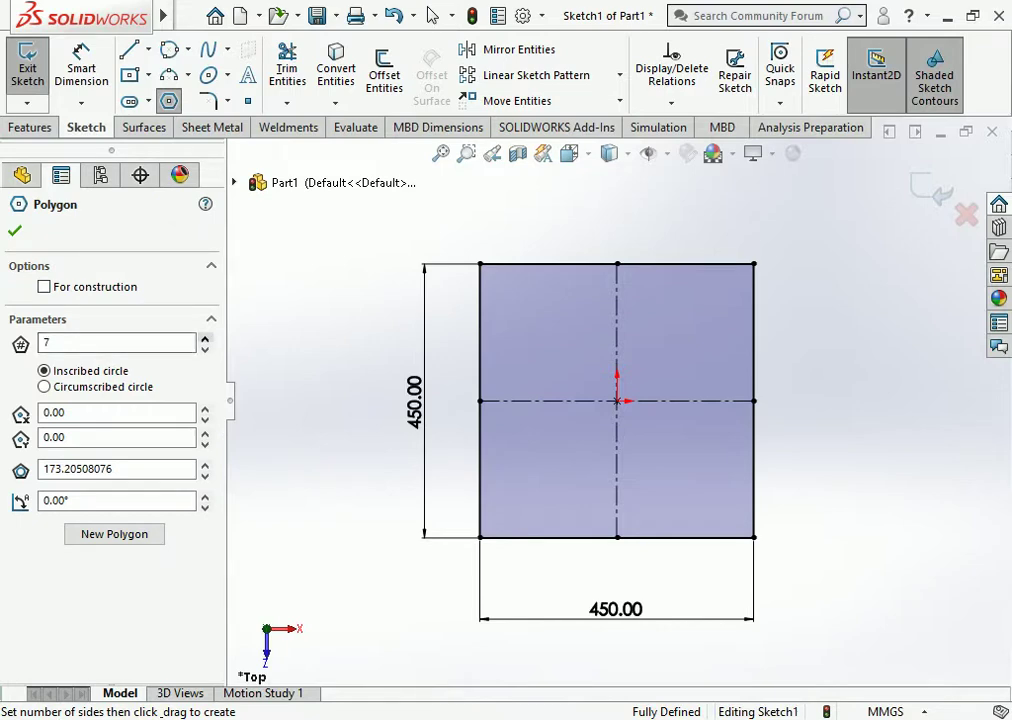
{"action": "left_click", "coordinate": [205, 338]}
{"action": "left_click", "coordinate": [617, 401]}
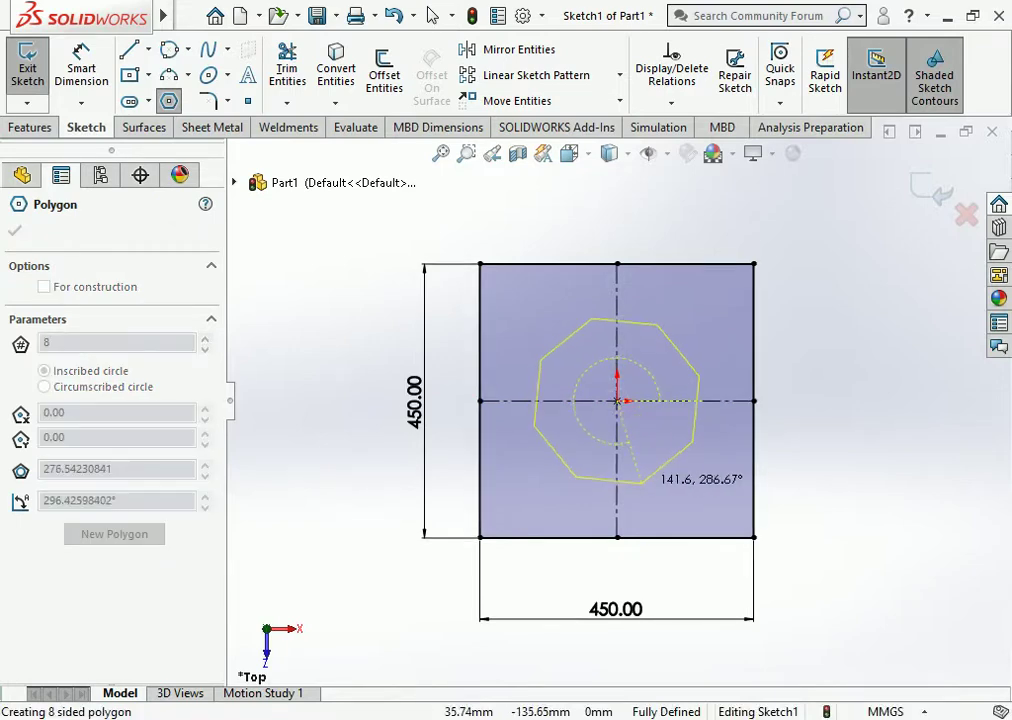
{"action": "left_click", "coordinate": [647, 481]}
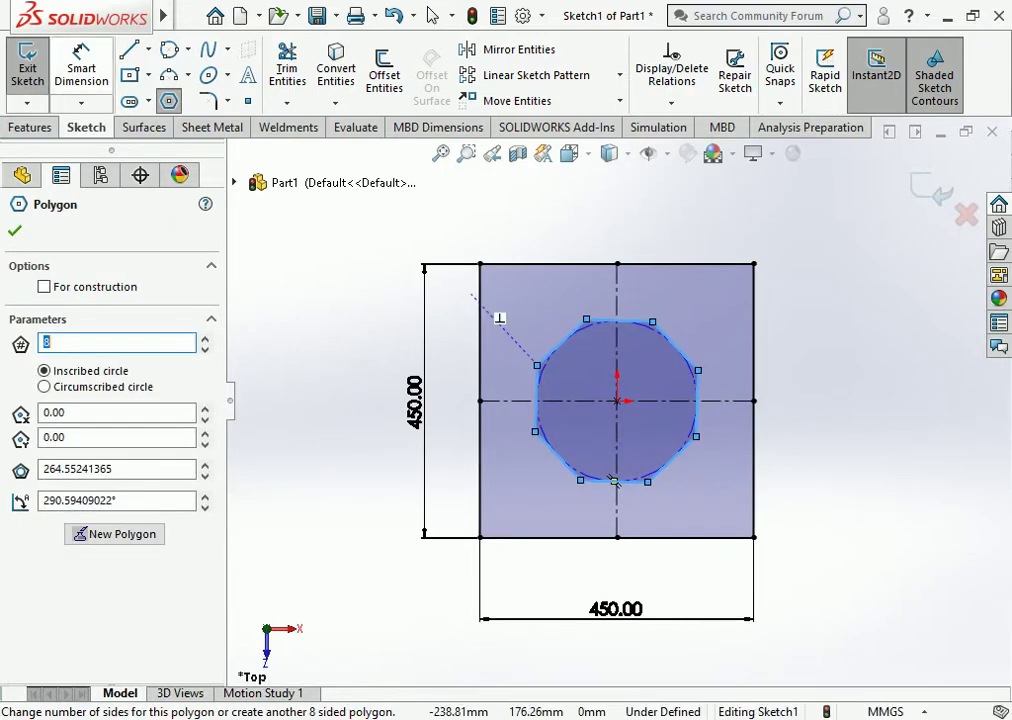
Step: Dimension the octagon's inscribed circle to Ø330 mm and fix its bottom edge
{"action": "left_click", "coordinate": [80, 60]}
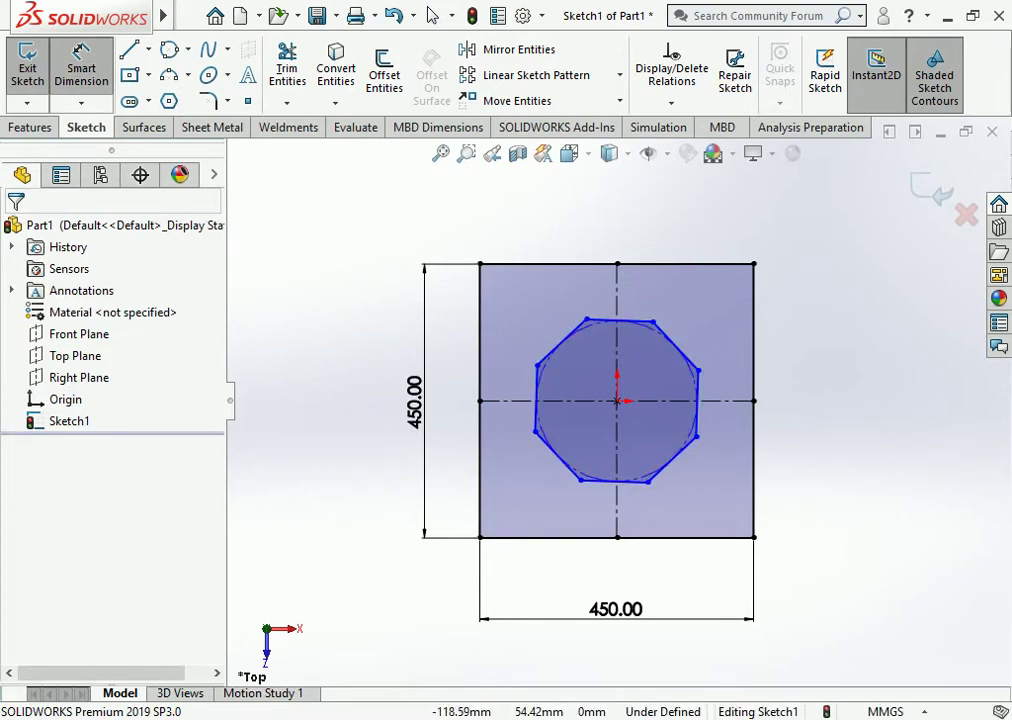
{"action": "left_click", "coordinate": [639, 324]}
{"action": "left_click", "coordinate": [805, 392]}
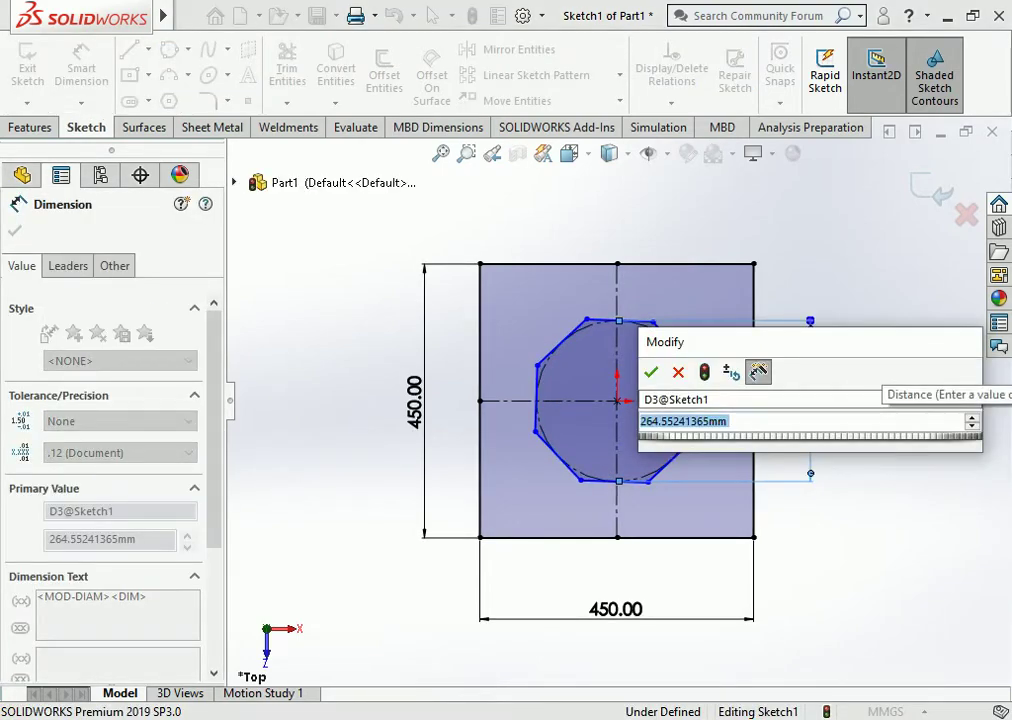
{"action": "type", "text": "33"}
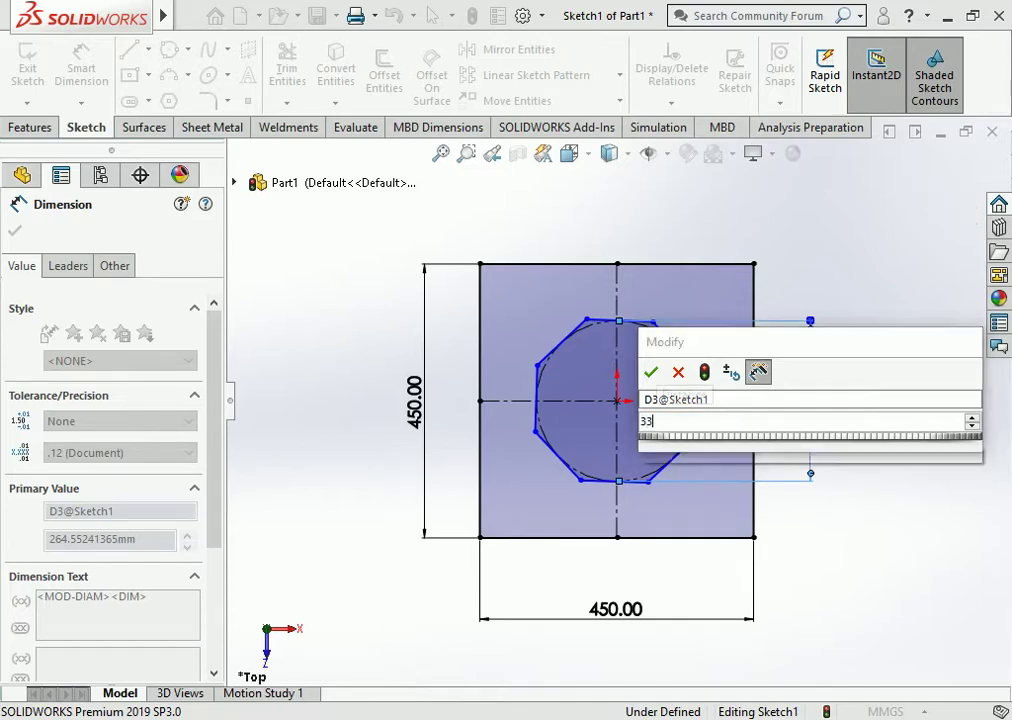
{"action": "type", "text": "0"}
{"action": "key", "text": "Return"}
{"action": "left_click", "coordinate": [873, 425]}
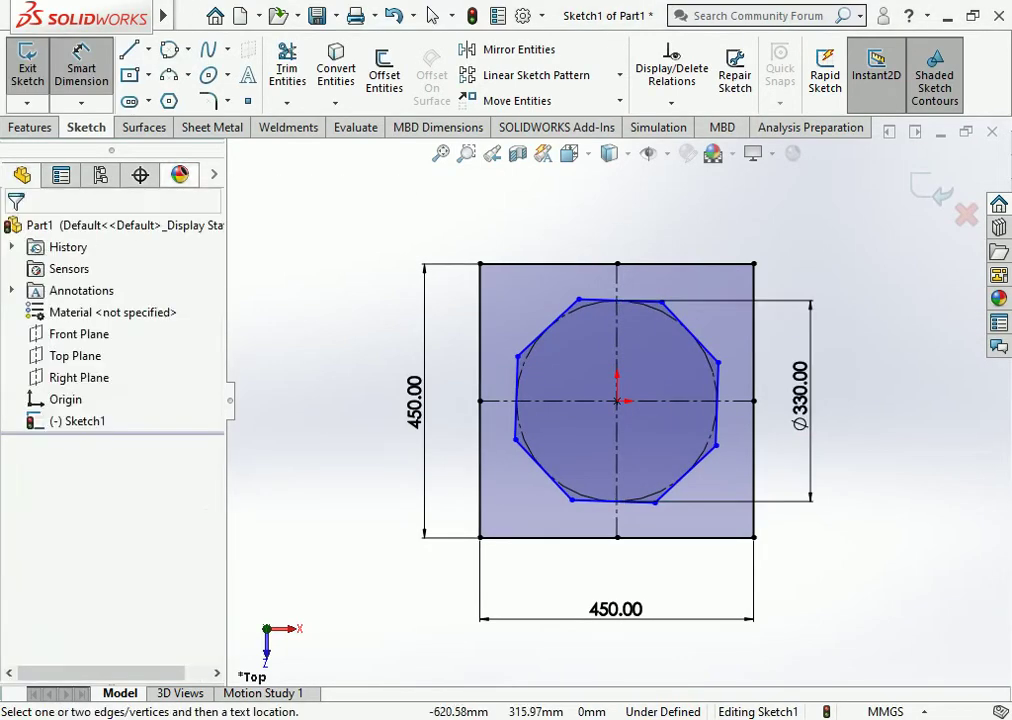
{"action": "left_click", "coordinate": [81, 68]}
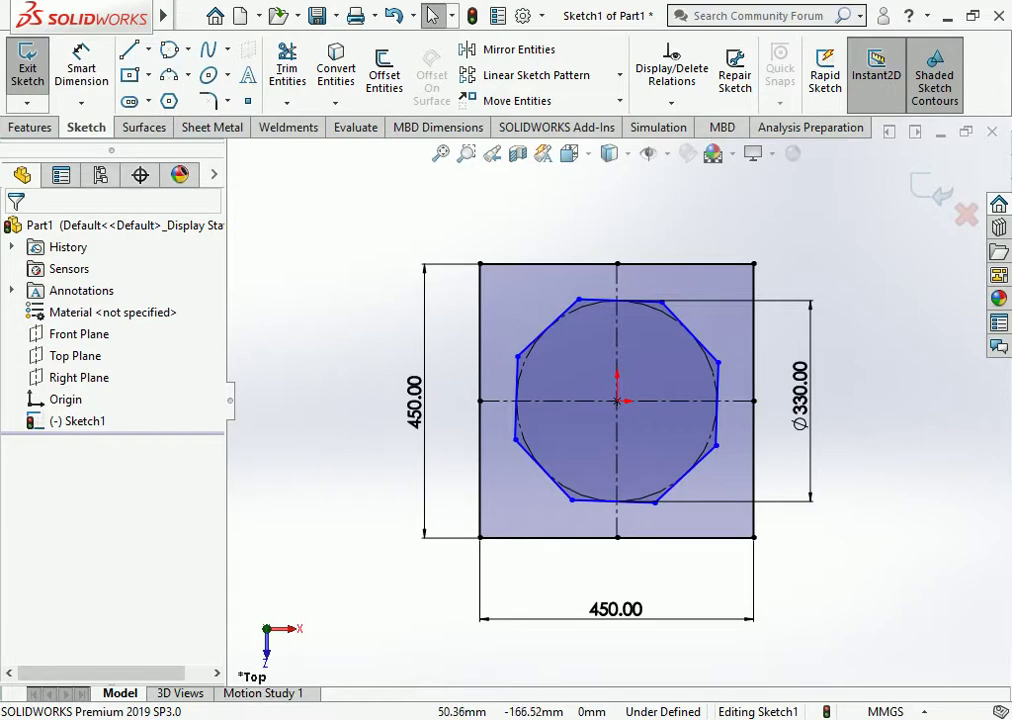
{"action": "left_click", "coordinate": [648, 500]}
{"action": "left_click", "coordinate": [764, 413]}
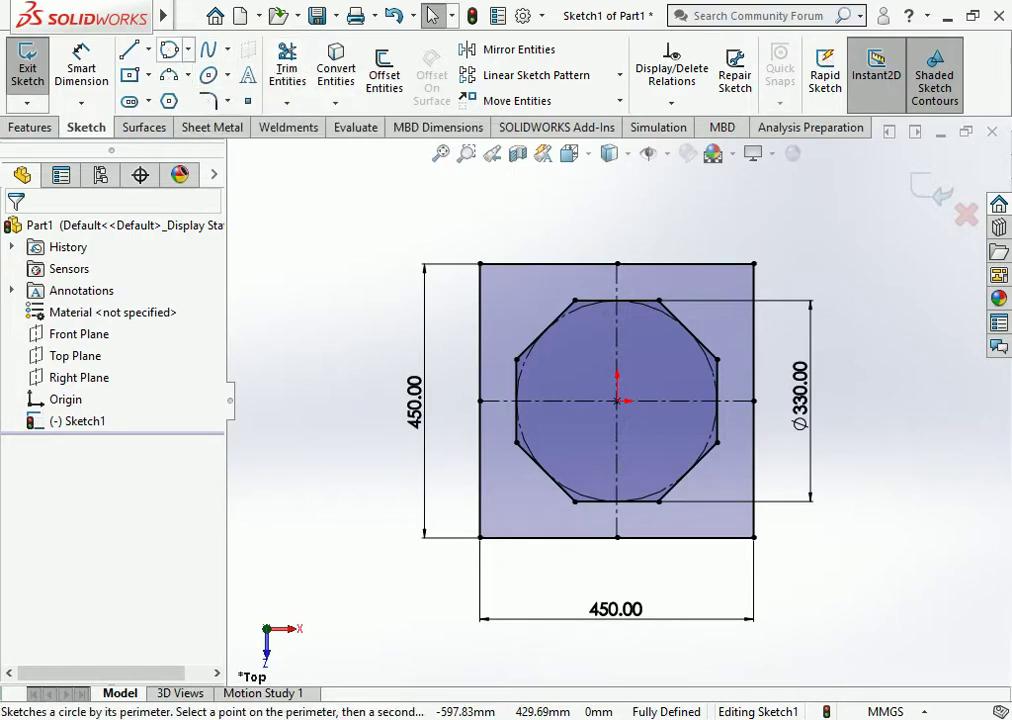
Step: Add a construction circle at the origin touching the square's sides
{"action": "left_click", "coordinate": [170, 50]}
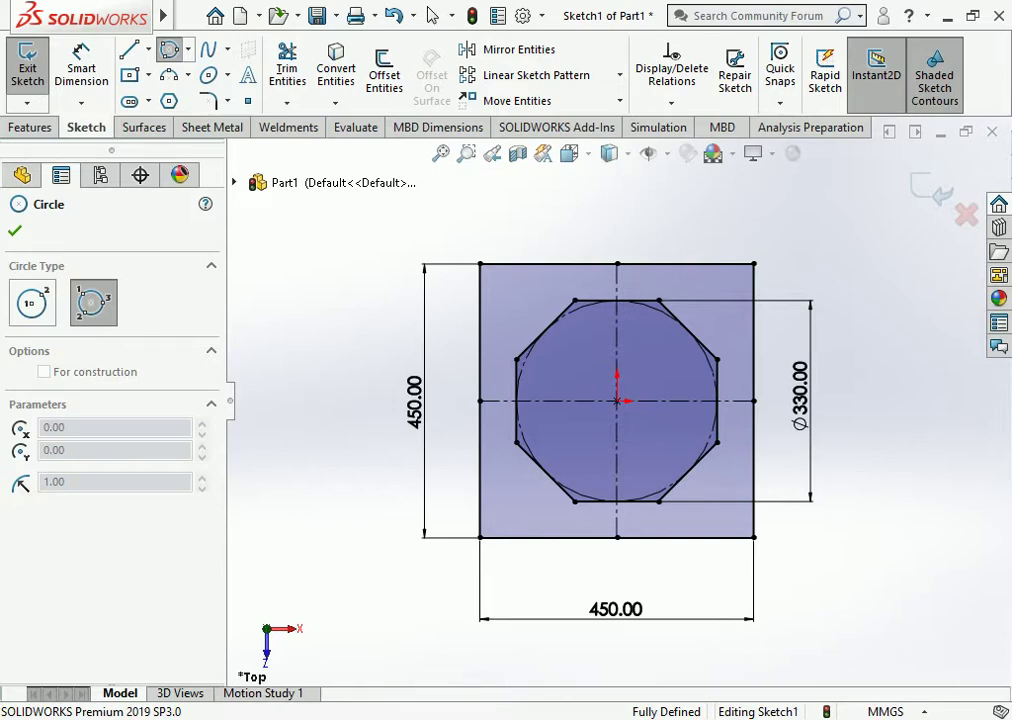
{"action": "left_click", "coordinate": [617, 401]}
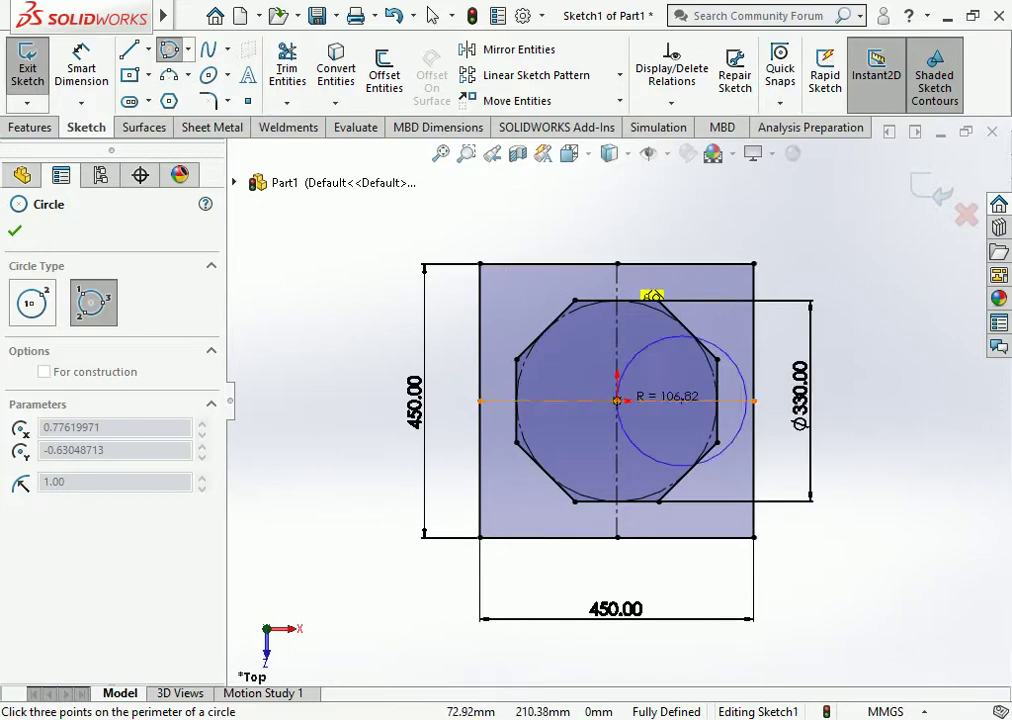
{"action": "key", "text": "Escape"}
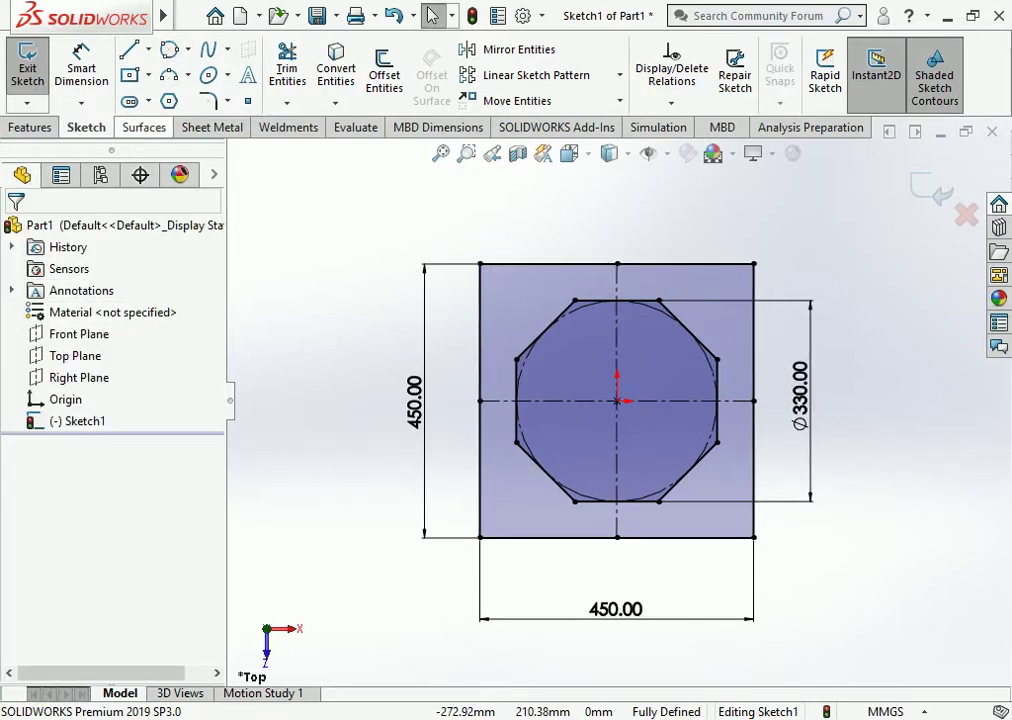
{"action": "left_click", "coordinate": [170, 49]}
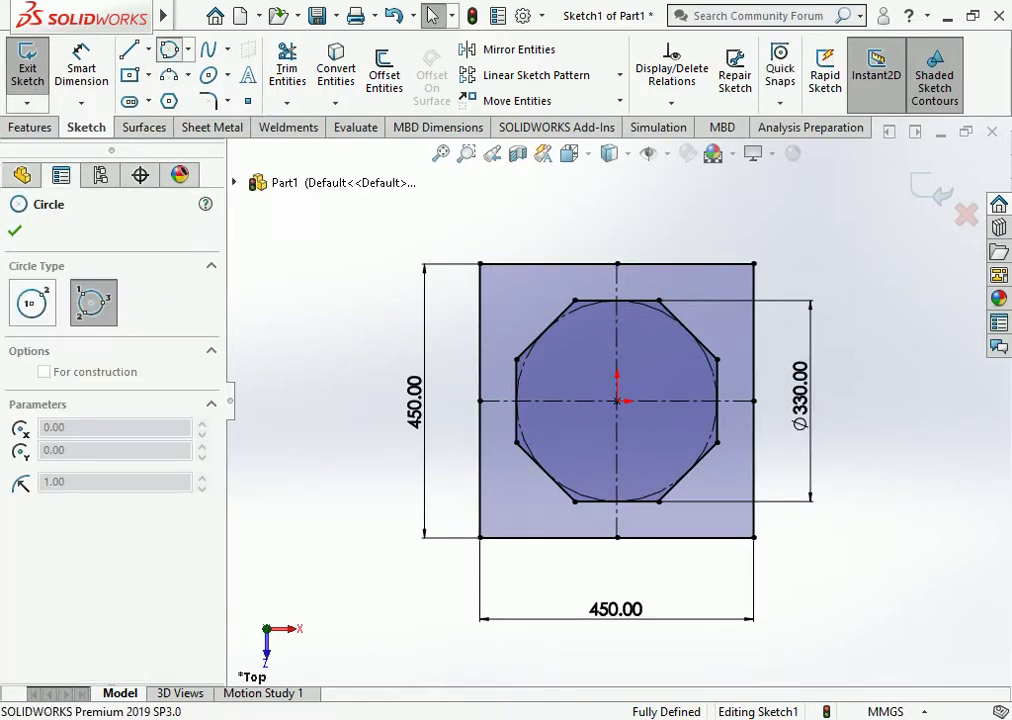
{"action": "left_click", "coordinate": [32, 303]}
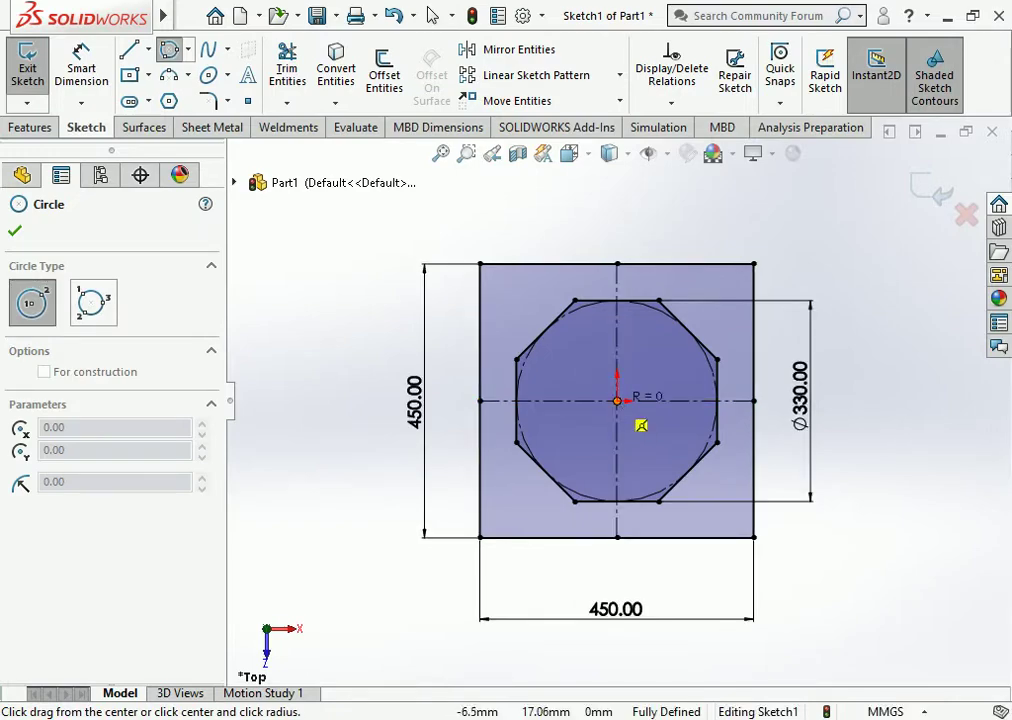
{"action": "left_click", "coordinate": [617, 400]}
{"action": "left_click", "coordinate": [617, 263]}
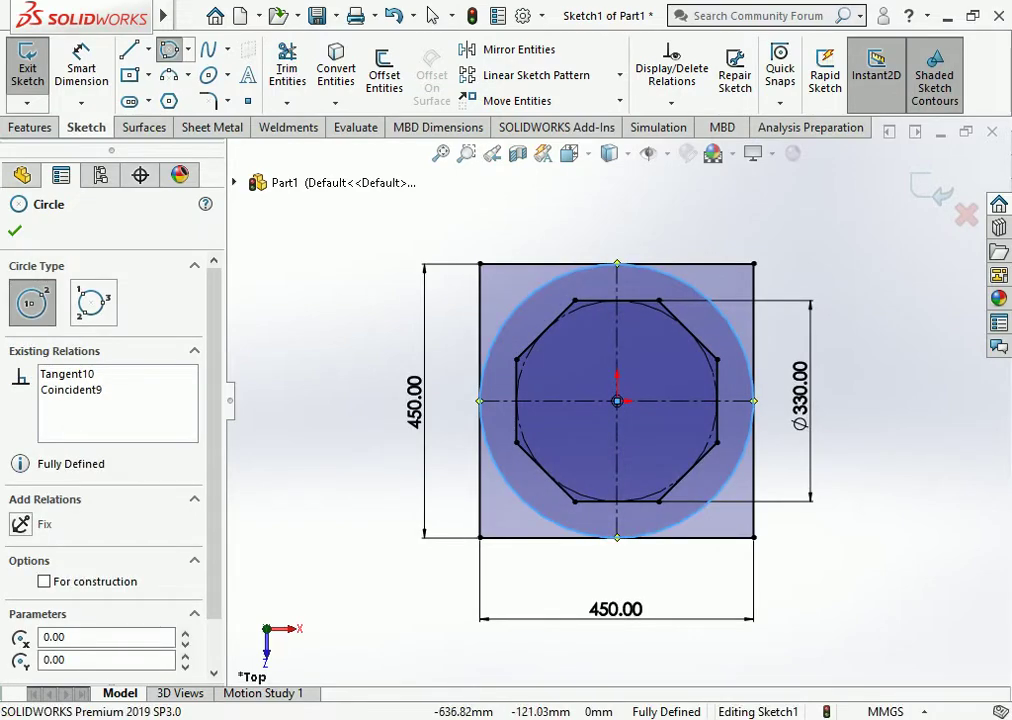
{"action": "left_click", "coordinate": [44, 581]}
Step: Draw a diagonal centerline from the origin toward the lower left
{"action": "left_click", "coordinate": [147, 49]}
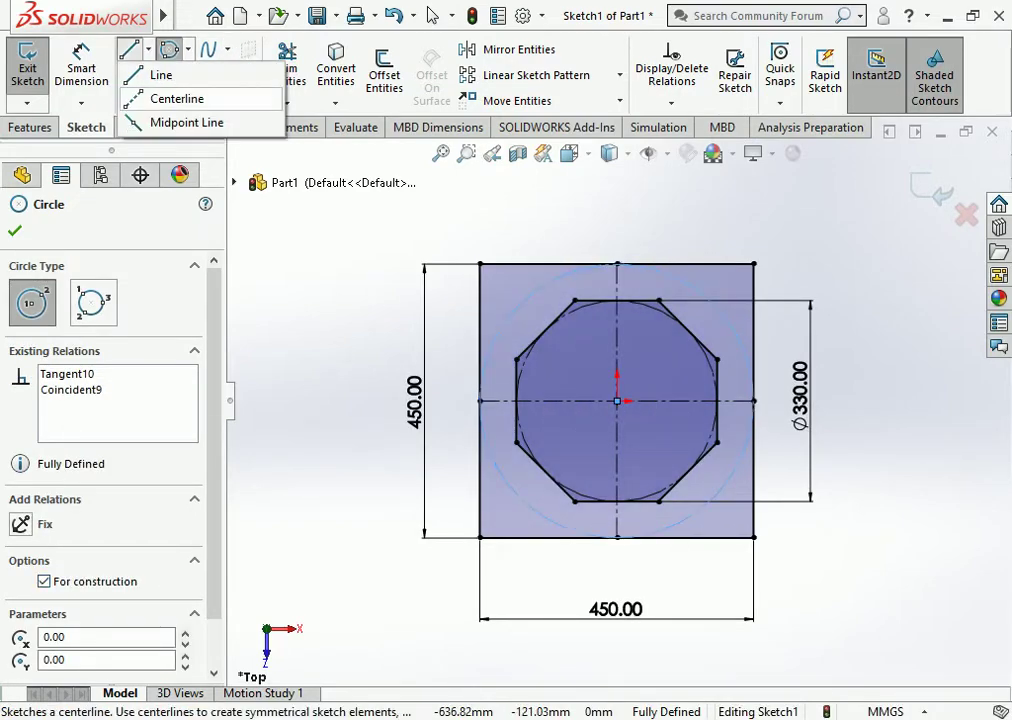
{"action": "left_click", "coordinate": [178, 99]}
{"action": "left_click", "coordinate": [617, 400]}
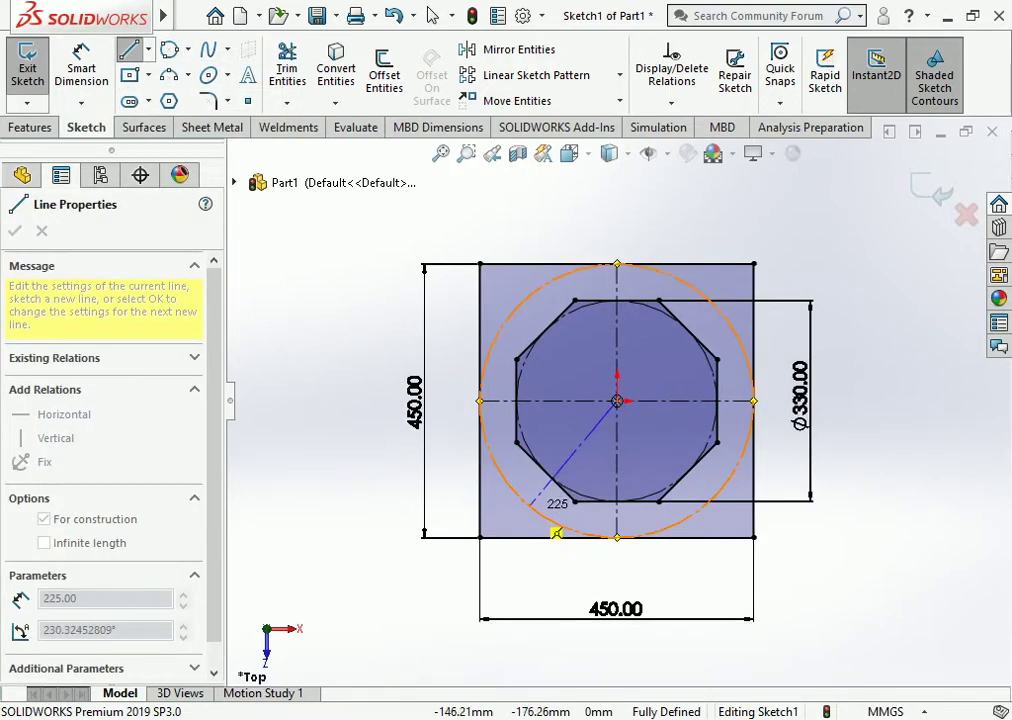
{"action": "left_click", "coordinate": [553, 530]}
Step: Dimension the diagonal centerline at 45° from the vertical centerline
{"action": "left_click", "coordinate": [81, 62]}
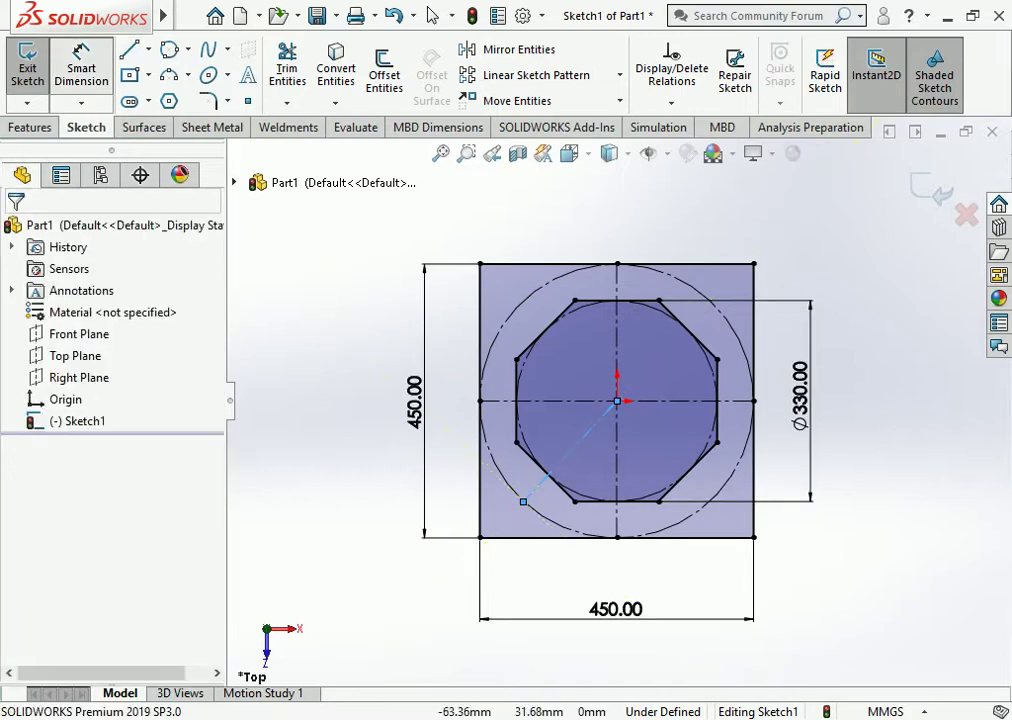
{"action": "left_click", "coordinate": [570, 446]}
{"action": "left_click", "coordinate": [617, 440]}
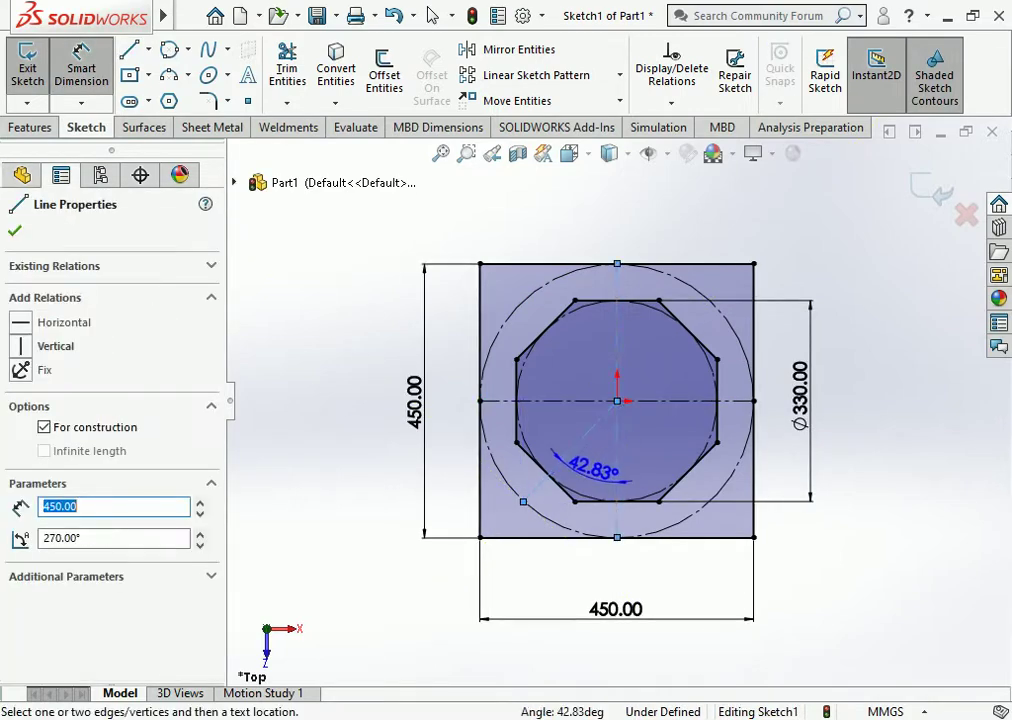
{"action": "left_click", "coordinate": [590, 466]}
{"action": "type", "text": "45"}
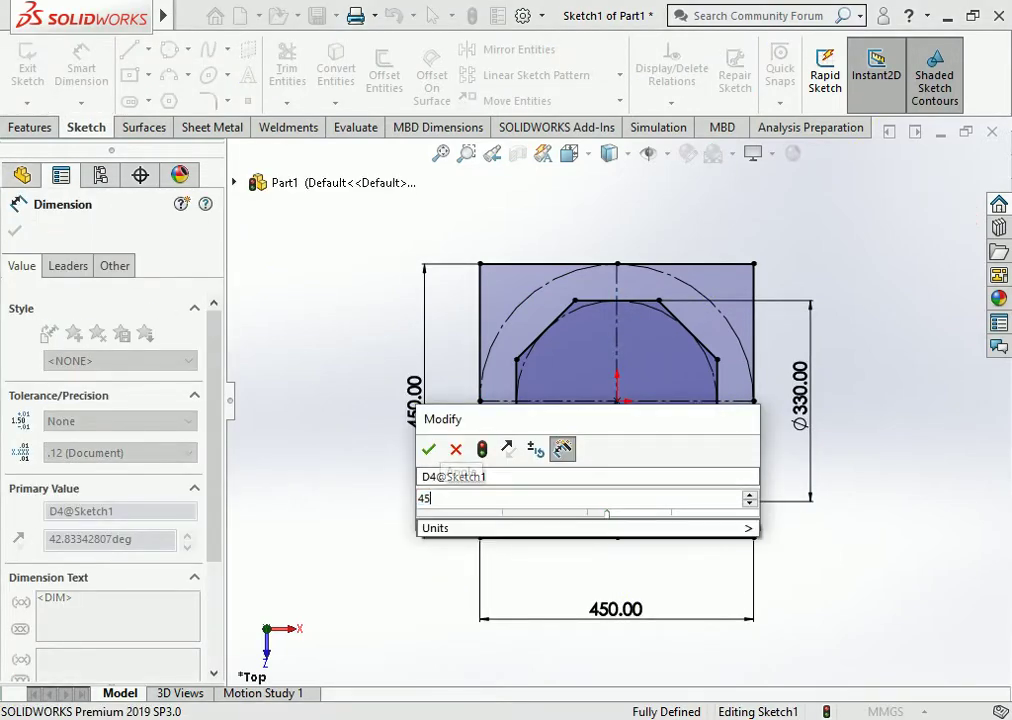
{"action": "key", "text": "Return"}
{"action": "key", "text": "Escape"}
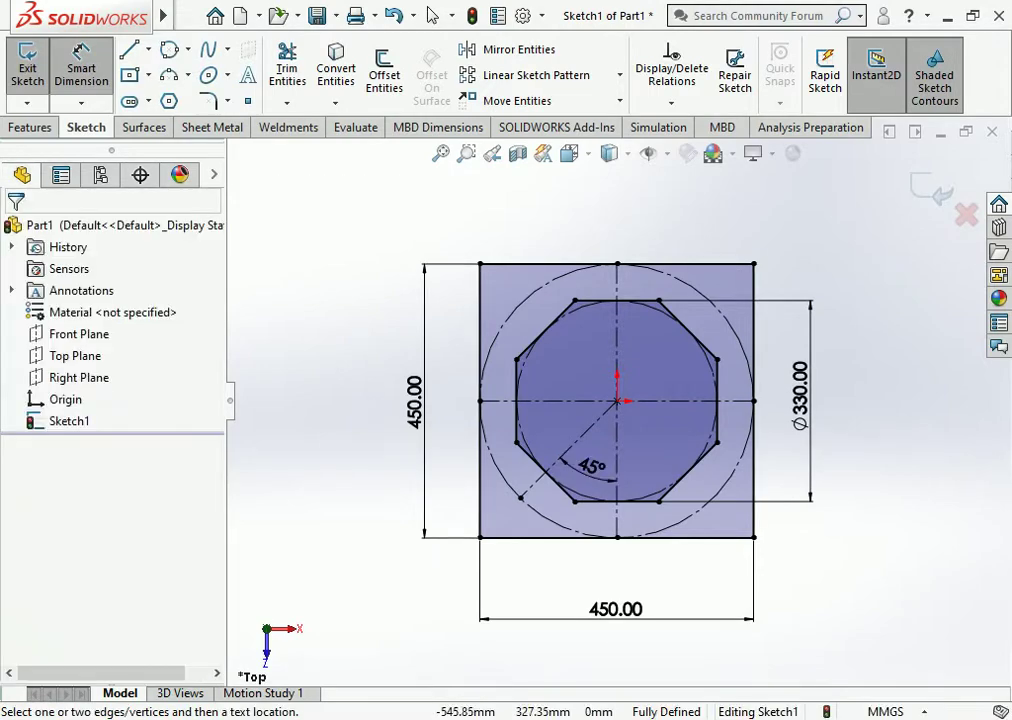
{"action": "key", "text": "Escape"}
Step: Draw a centerpoint straight slot where the diagonal crosses the construction circle
{"action": "left_click", "coordinate": [130, 101]}
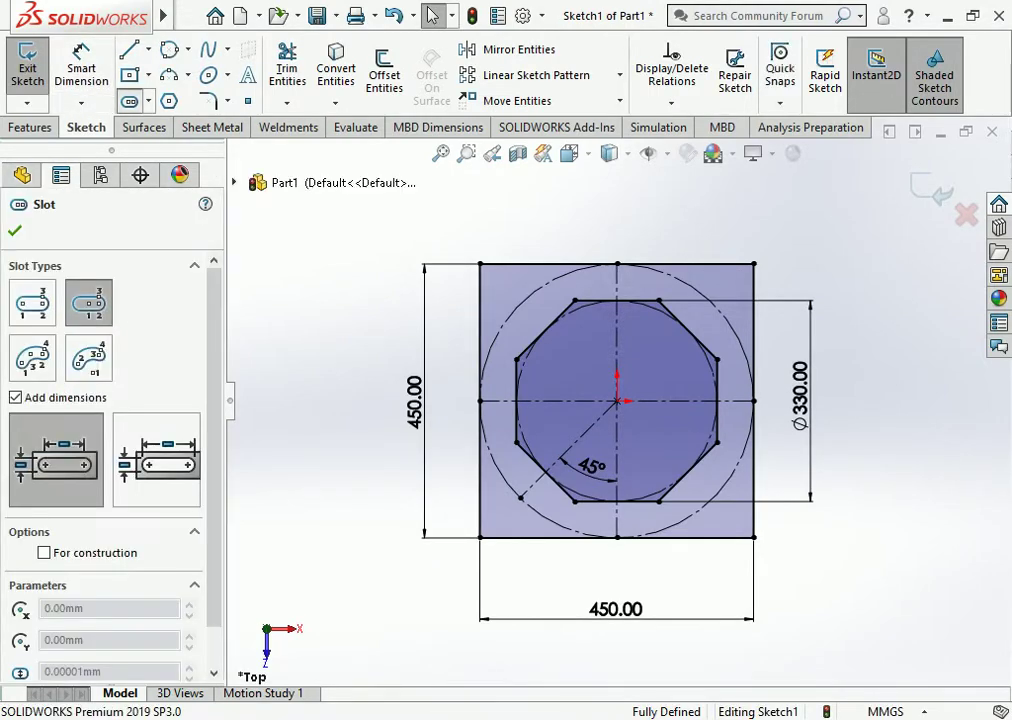
{"action": "scroll", "coordinate": [540, 512], "scroll_direction": "down", "scroll_amount": 3}
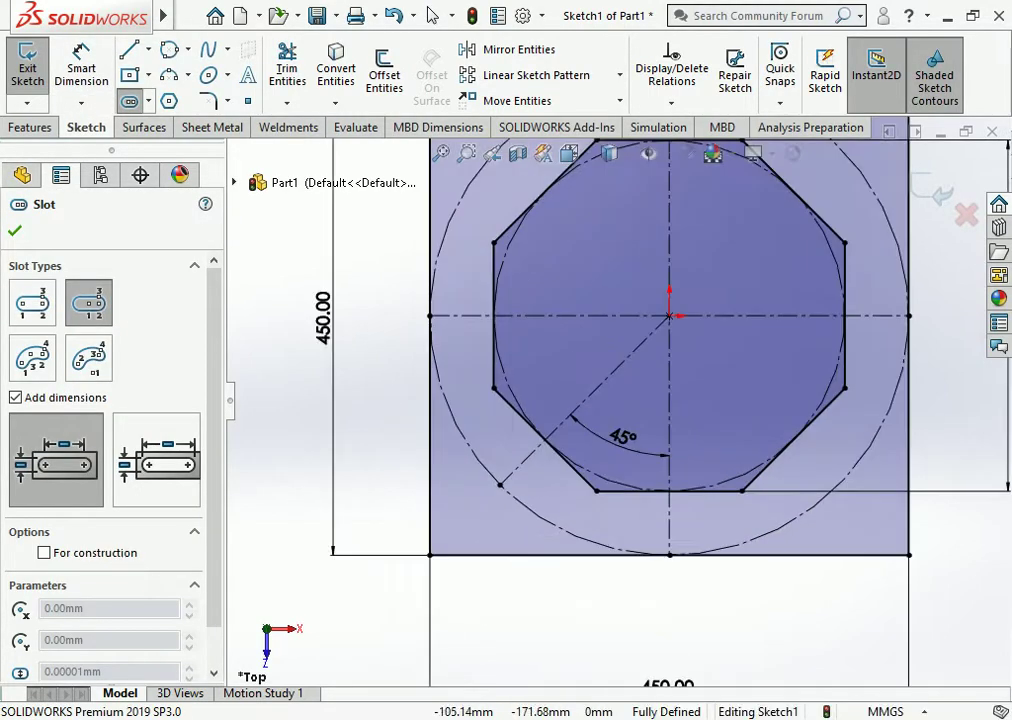
{"action": "scroll", "coordinate": [578, 478], "scroll_direction": "down", "scroll_amount": 3}
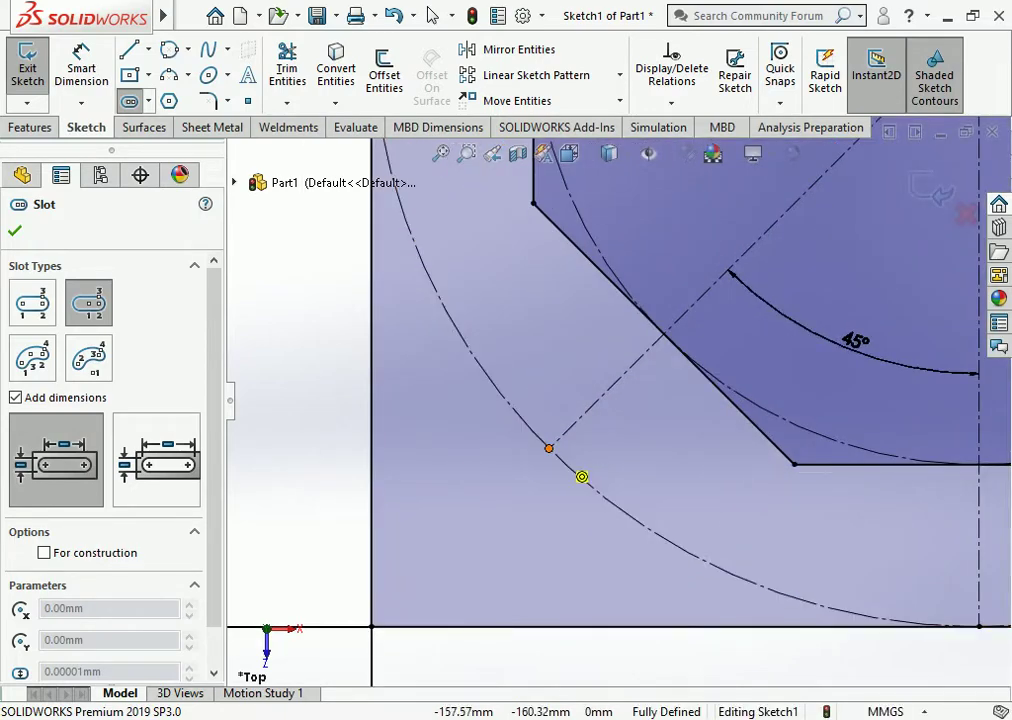
{"action": "left_click", "coordinate": [549, 447]}
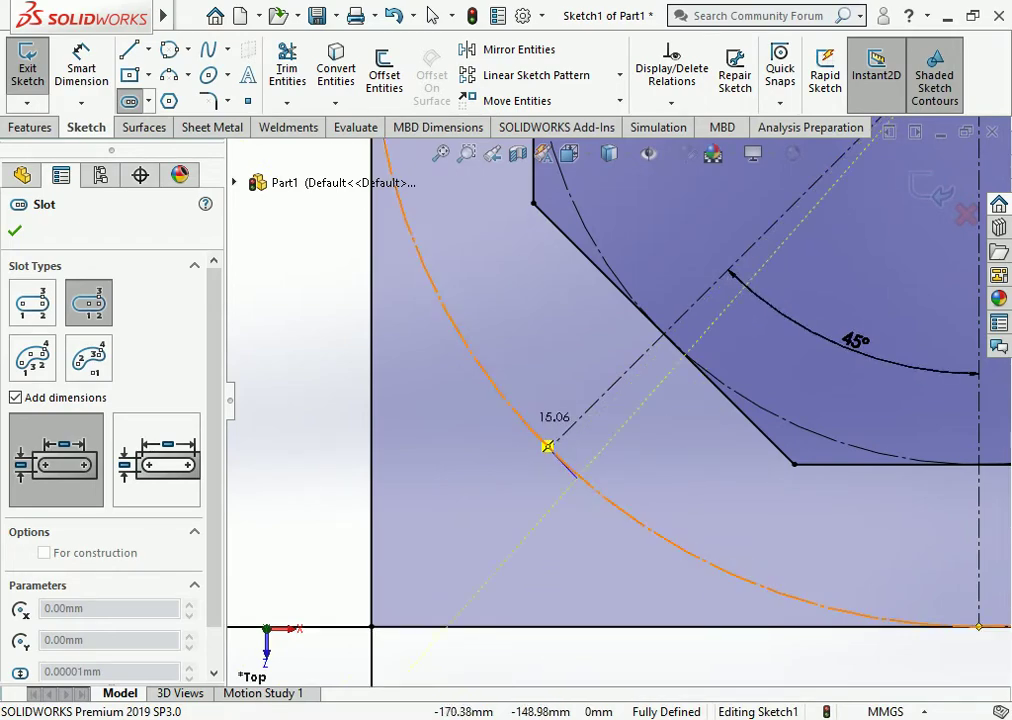
{"action": "left_click", "coordinate": [549, 447]}
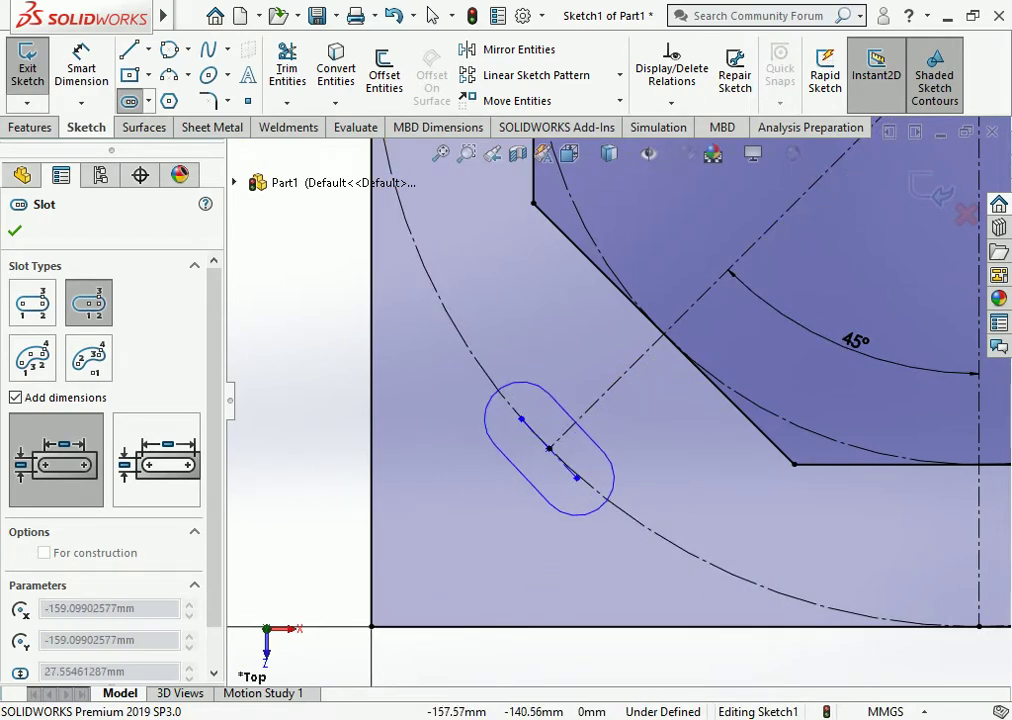
{"action": "left_click", "coordinate": [478, 427]}
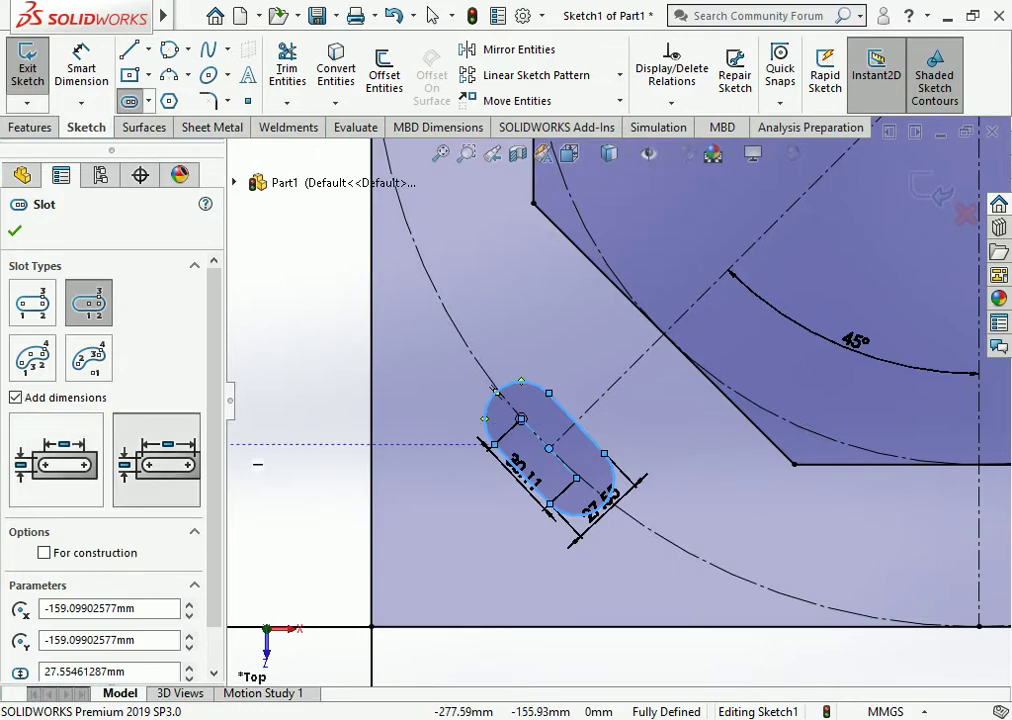
{"action": "key", "text": "Escape"}
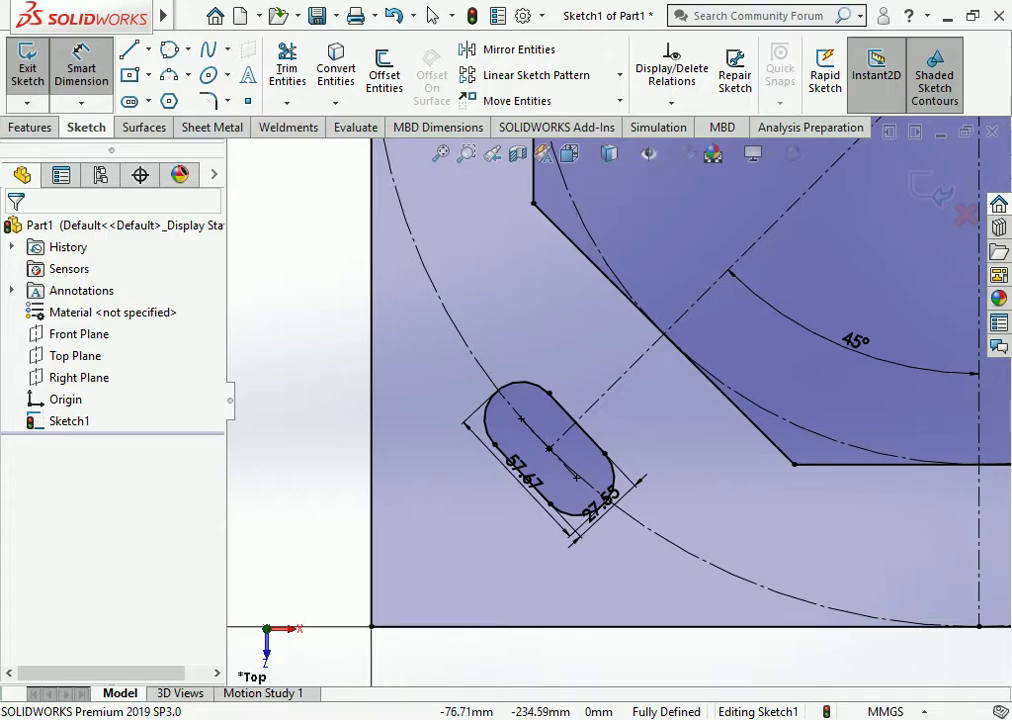
Step: Set the slot width to 24 mm and its length to 48 mm
{"action": "left_click", "coordinate": [600, 497]}
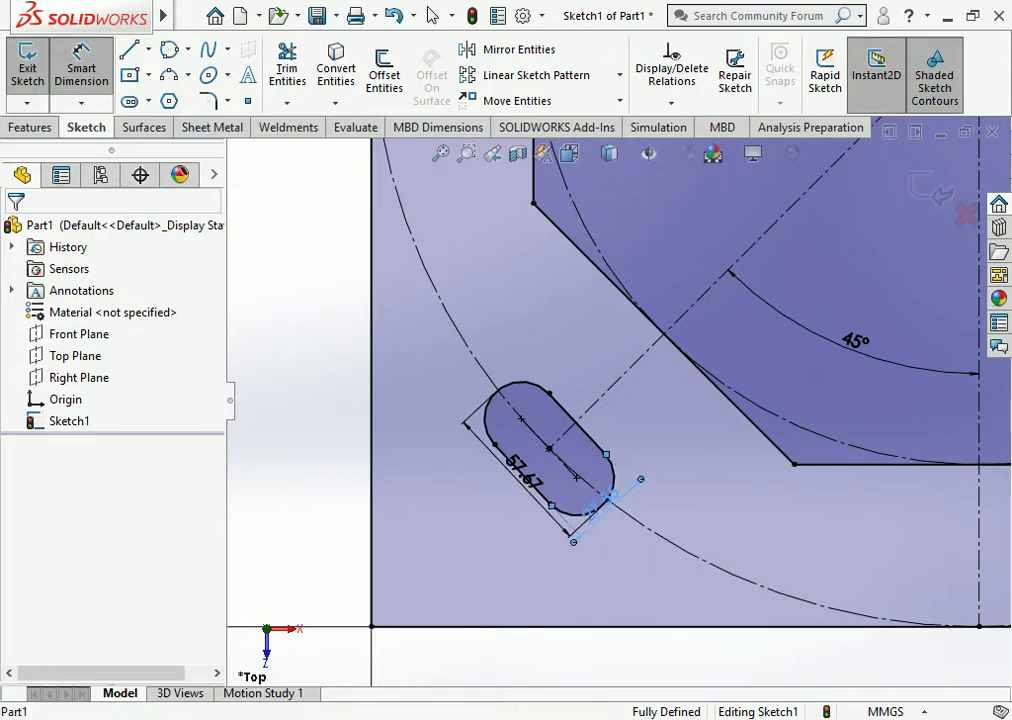
{"action": "double_click", "coordinate": [604, 497]}
{"action": "type", "text": "24"}
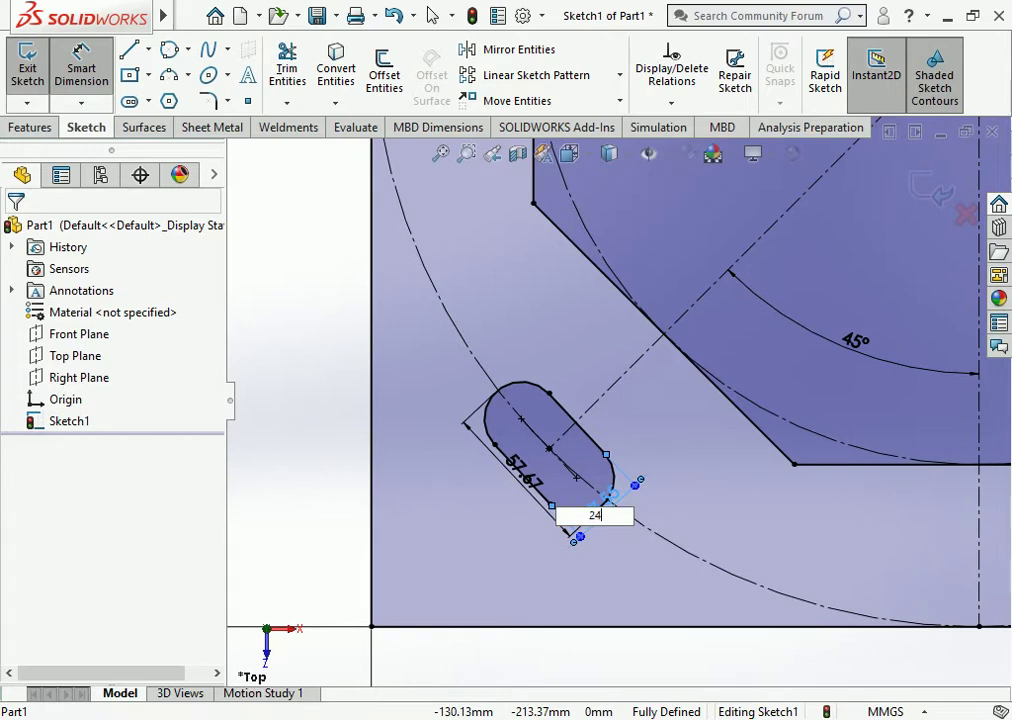
{"action": "key", "text": "Return"}
{"action": "double_click", "coordinate": [522, 470]}
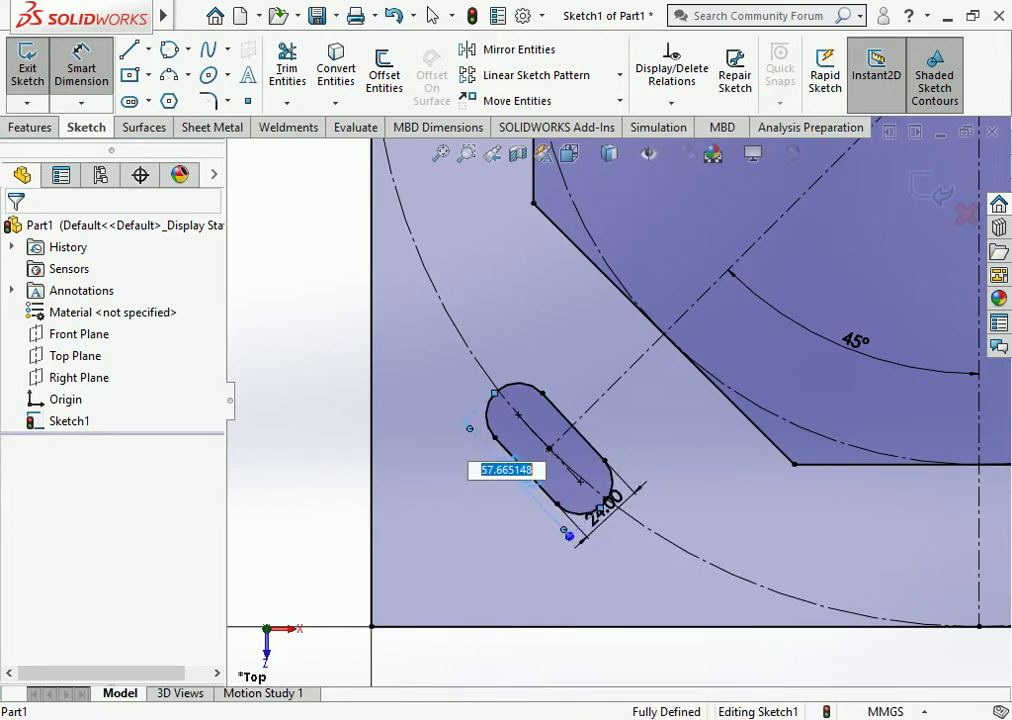
{"action": "type", "text": "48"}
{"action": "key", "text": "Return"}
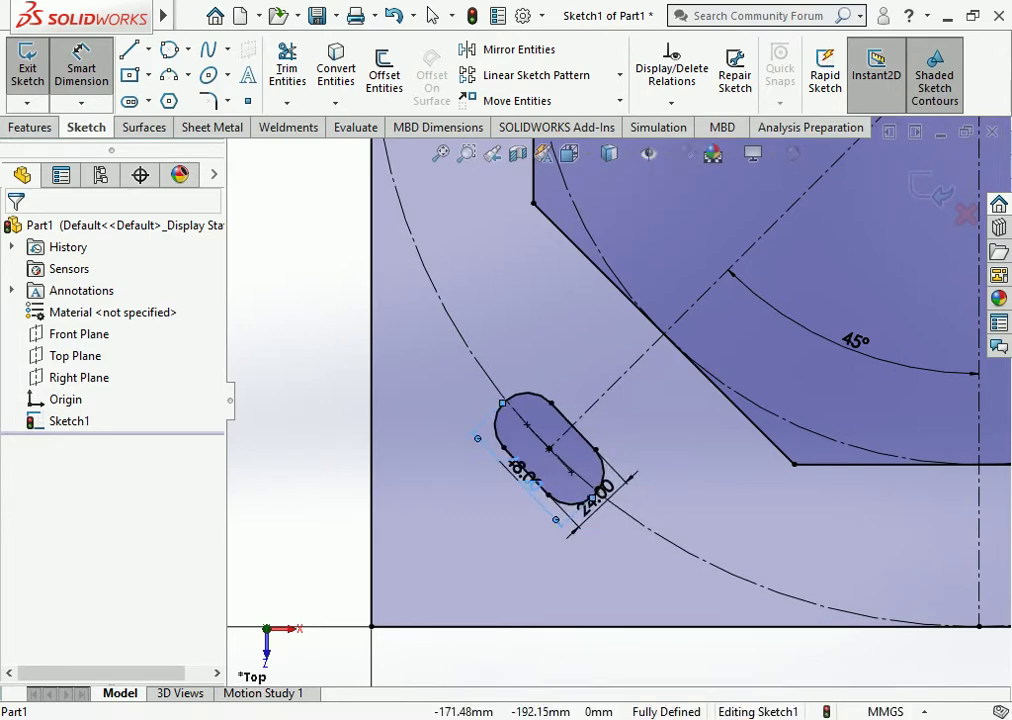
{"action": "left_click", "coordinate": [594, 480]}
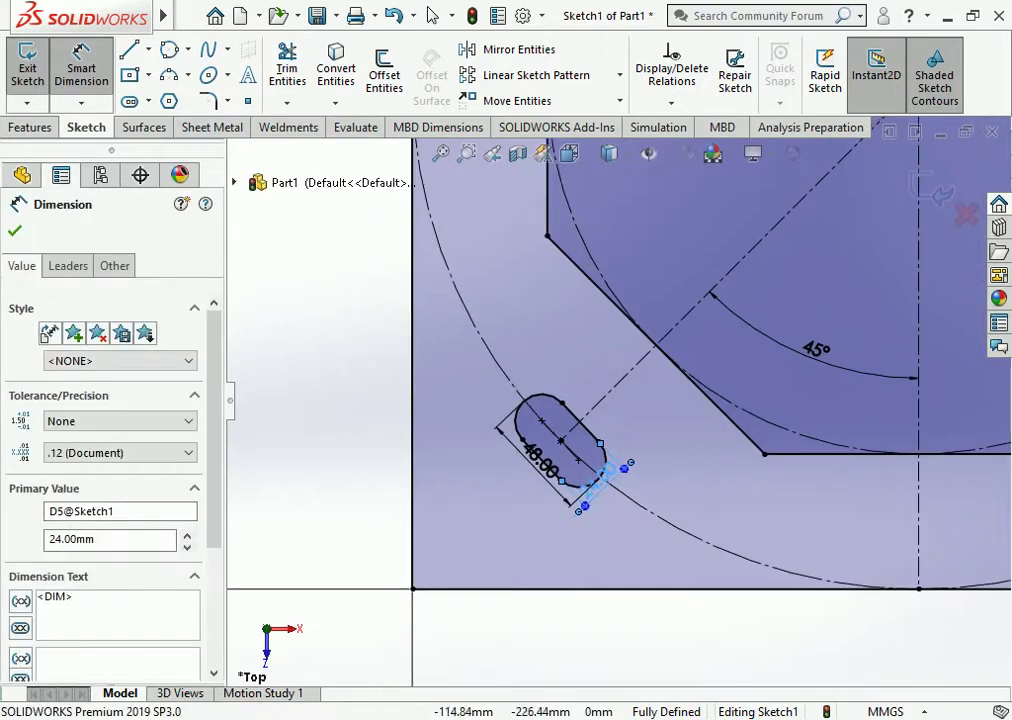
{"action": "key", "text": "Escape"}
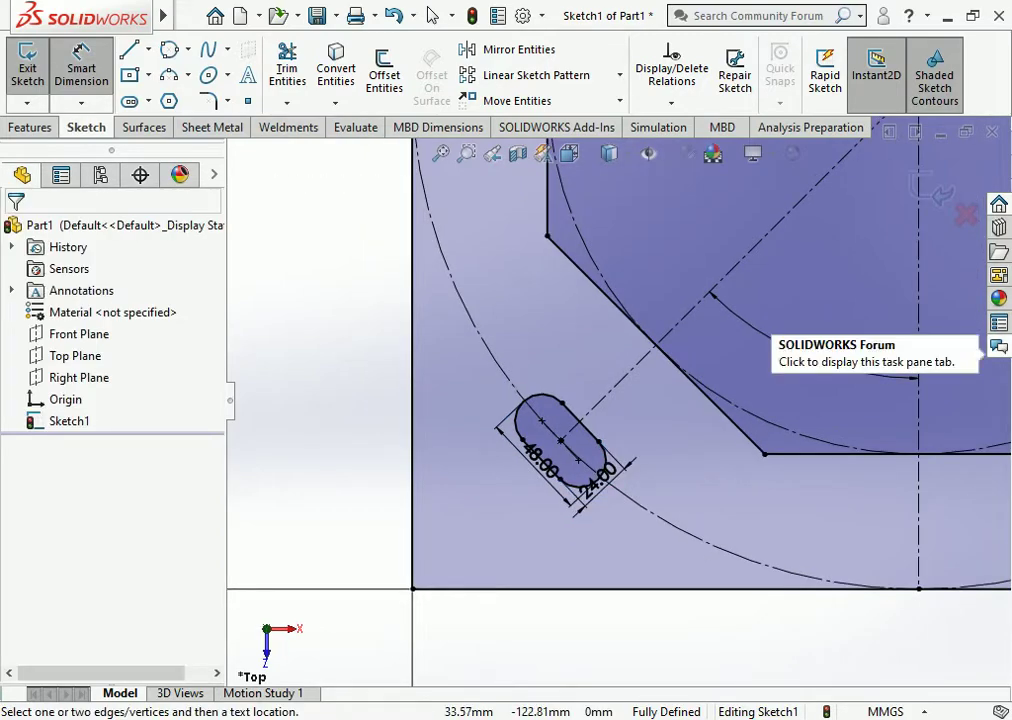
{"action": "key", "text": "f"}
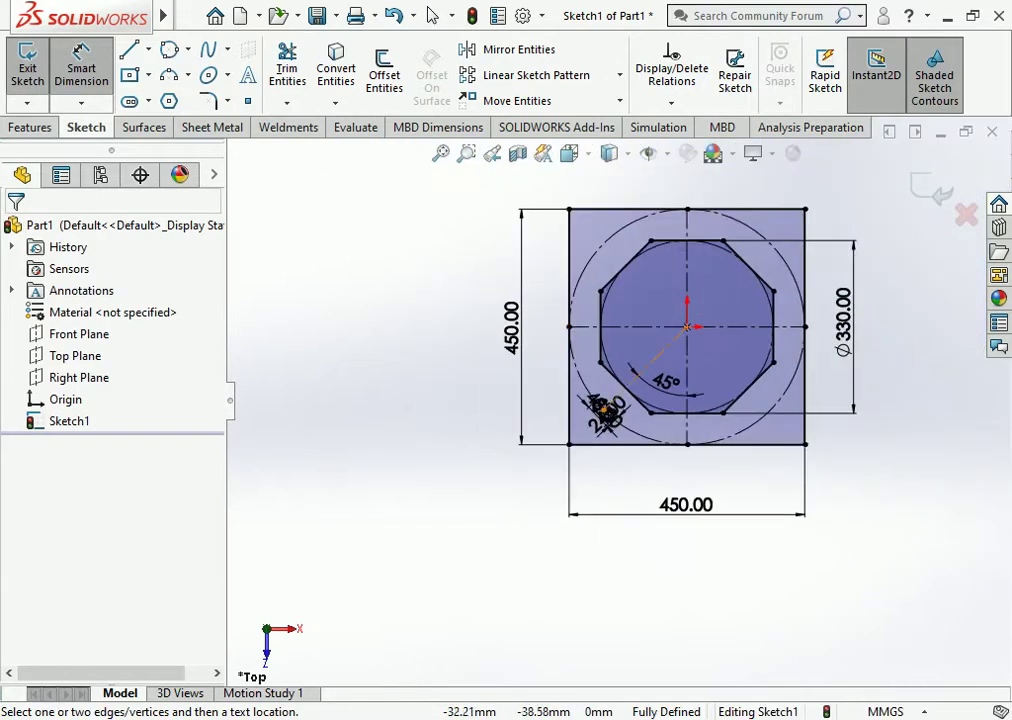
Step: Circular-pattern the slot into 4 instances over 360° around the origin
{"action": "left_click", "coordinate": [432, 15]}
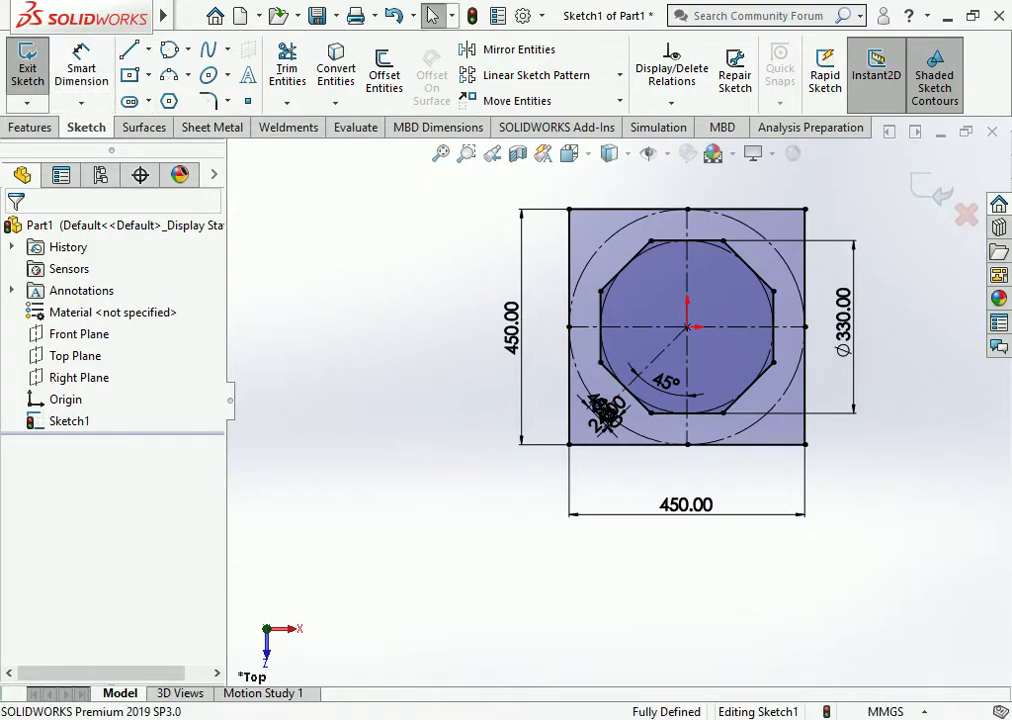
{"action": "left_click", "coordinate": [620, 75]}
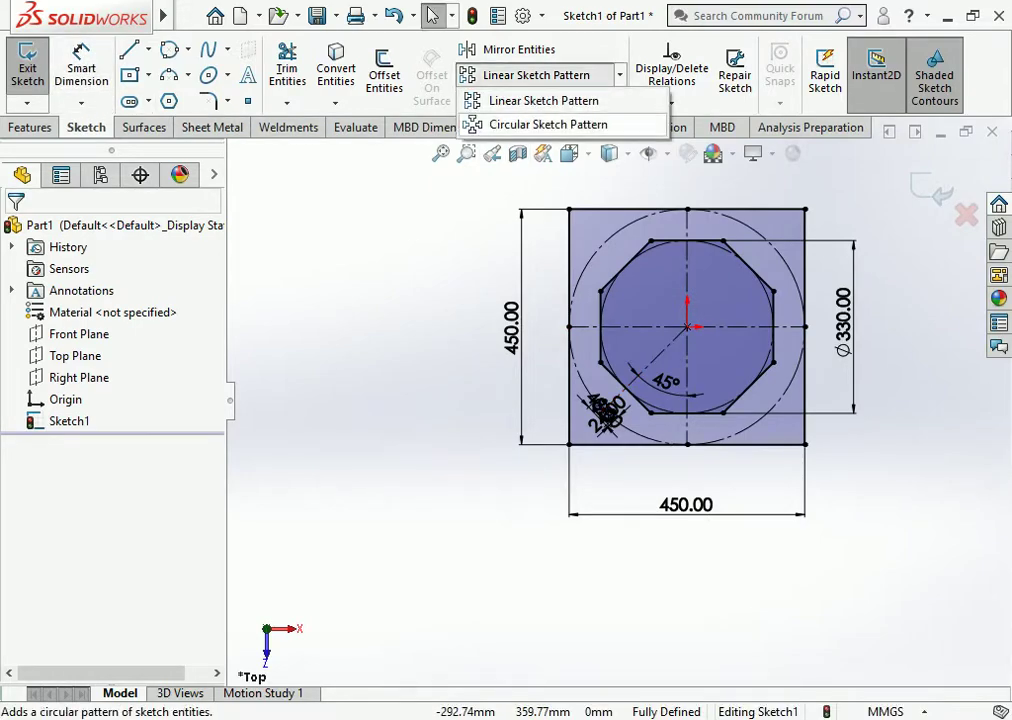
{"action": "left_click", "coordinate": [548, 124]}
{"action": "scroll", "coordinate": [616, 389], "scroll_direction": "down", "scroll_amount": 5}
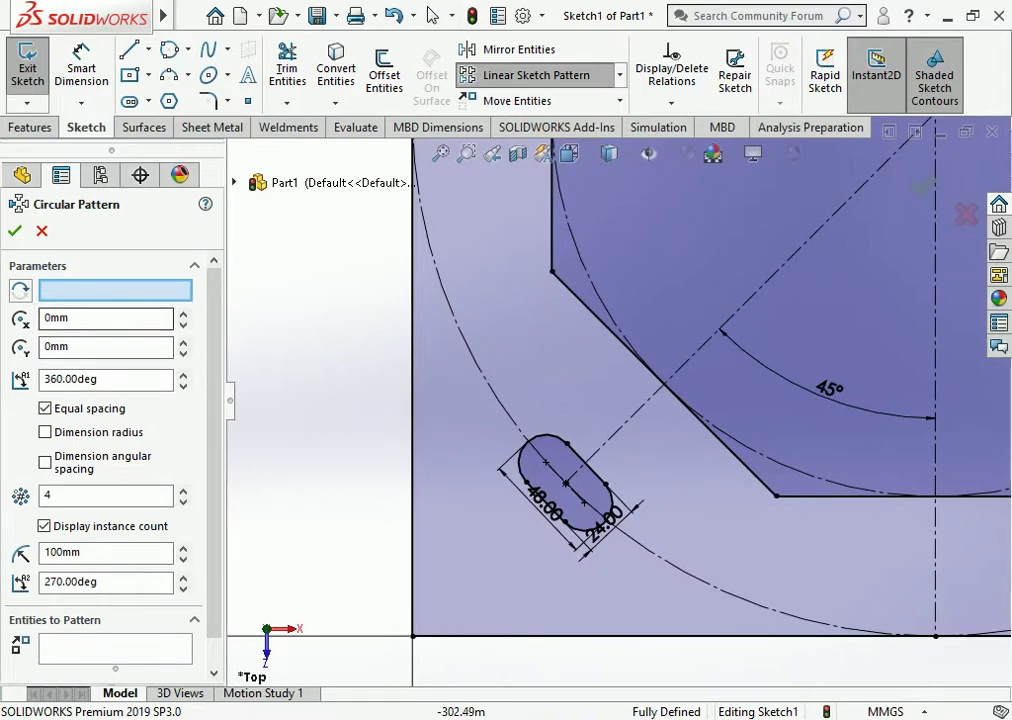
{"action": "left_click", "coordinate": [115, 649]}
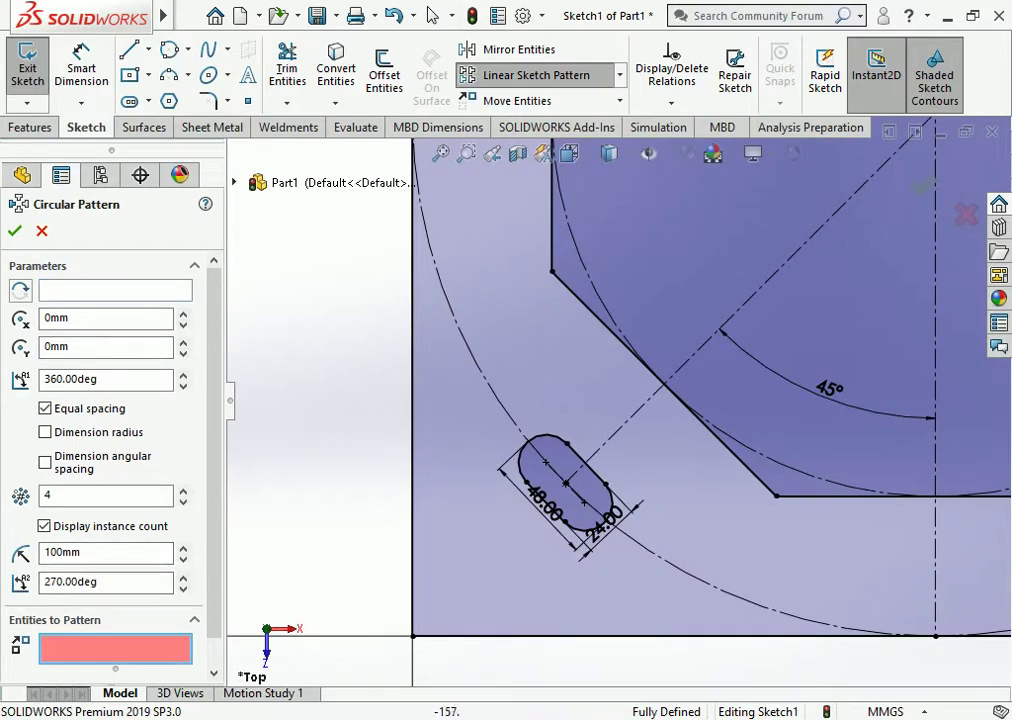
{"action": "left_click", "coordinate": [562, 480]}
{"action": "key", "text": "f"}
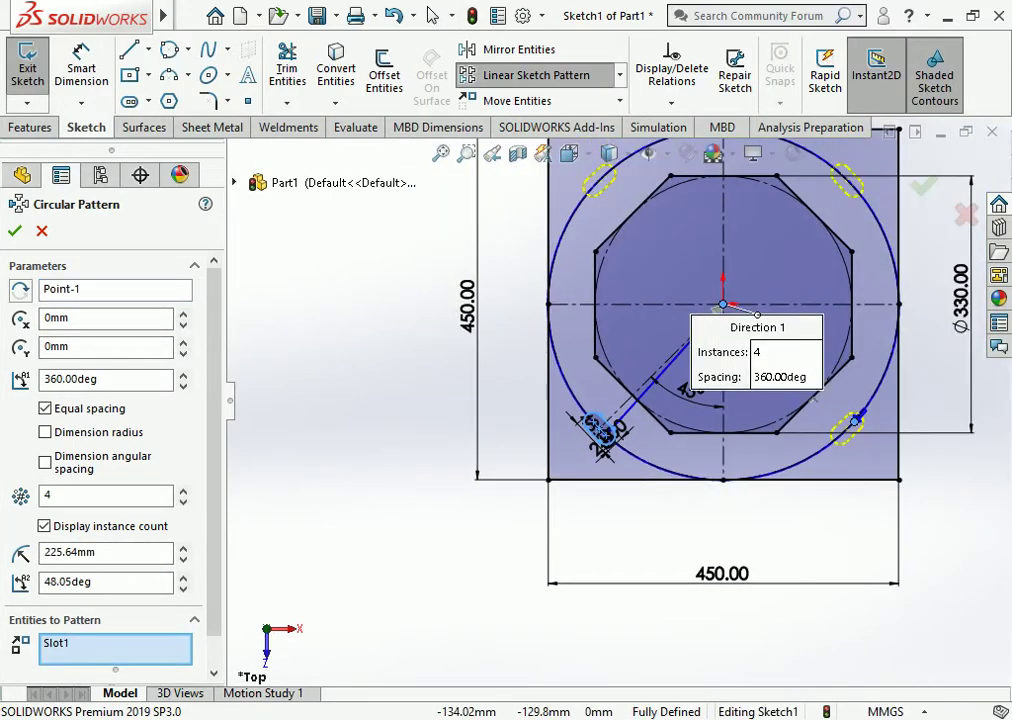
{"action": "scroll", "coordinate": [619, 404], "scroll_direction": "up", "scroll_amount": 4}
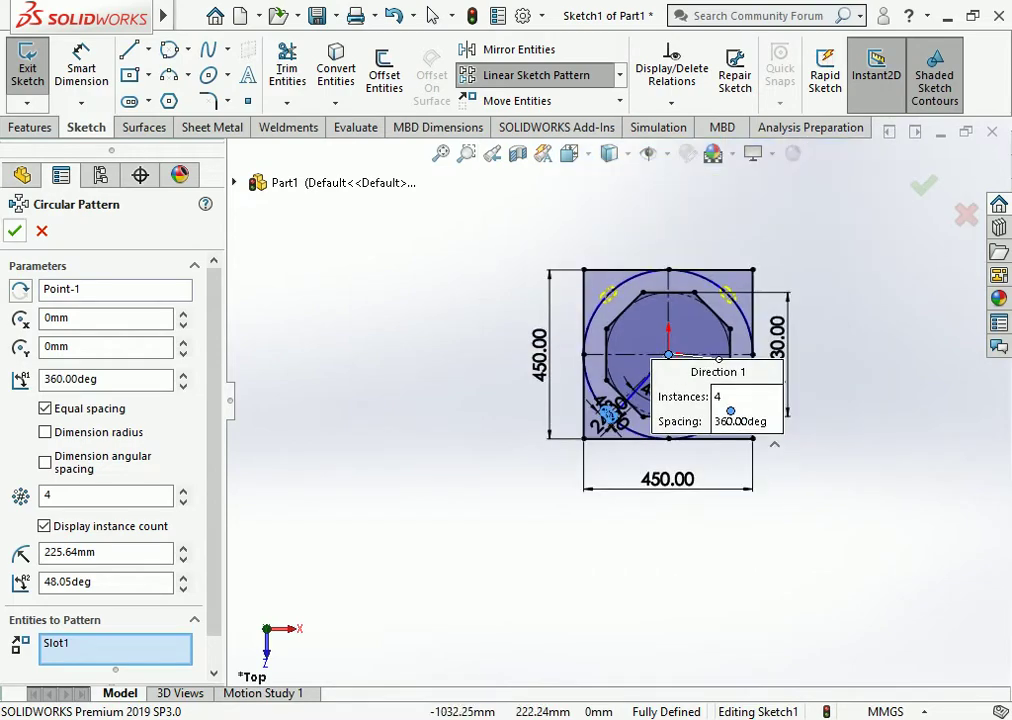
{"action": "left_click", "coordinate": [14, 231]}
{"action": "left_click", "coordinate": [31, 127]}
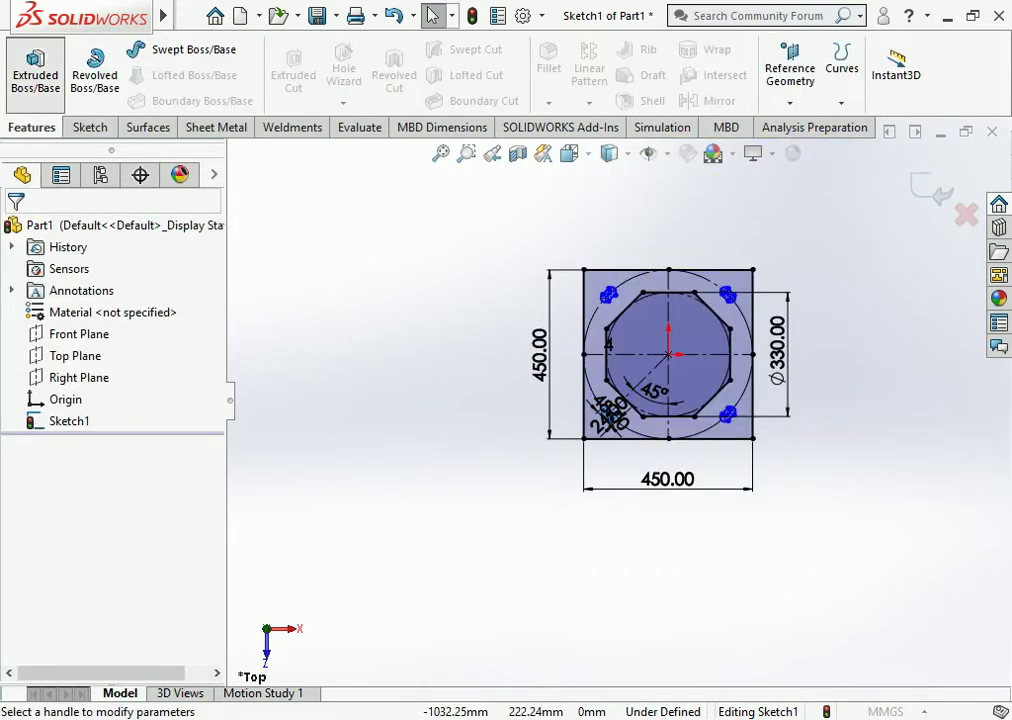
Step: Extrude the sketch 20 mm Blind into the base plate
{"action": "left_click", "coordinate": [35, 67]}
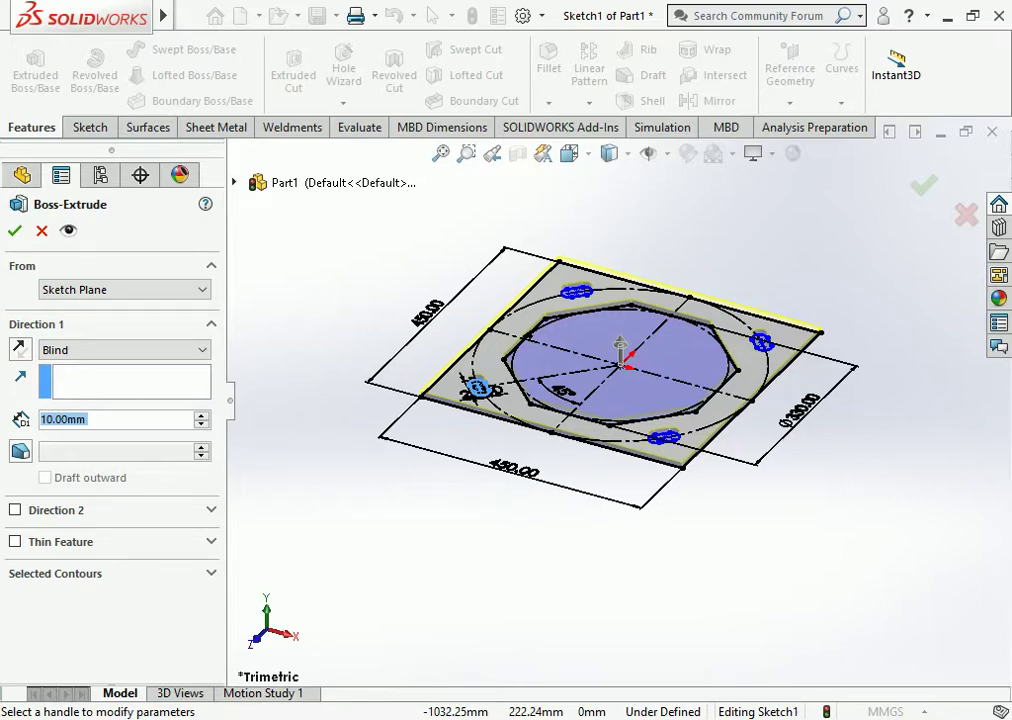
{"action": "type", "text": "16"}
{"action": "key", "text": "Return"}
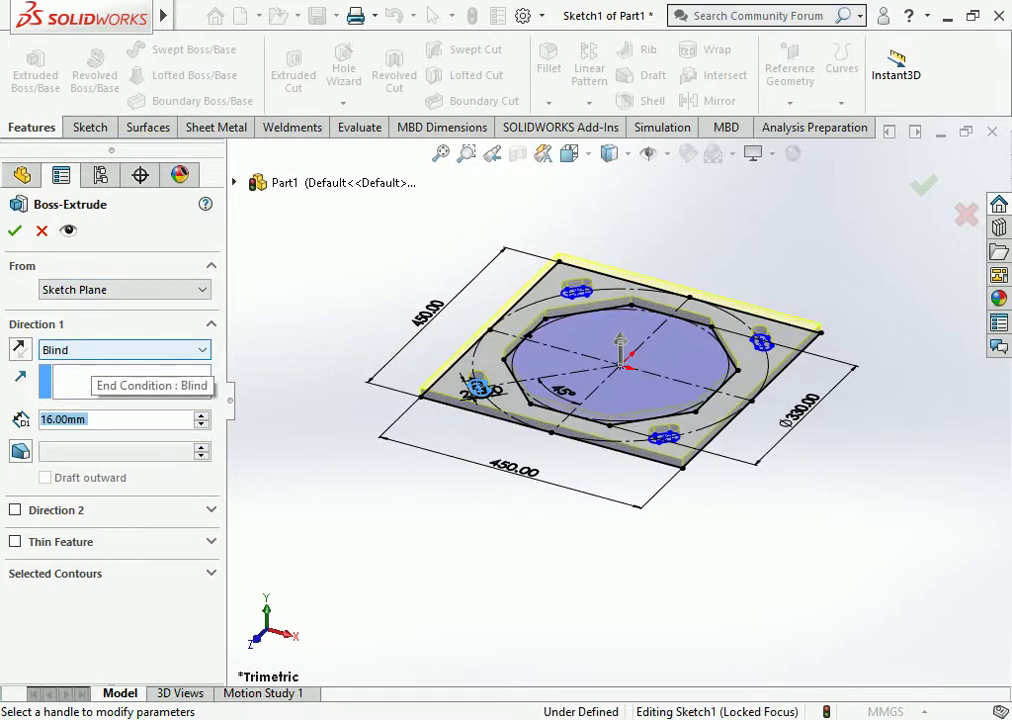
{"action": "type", "text": "20"}
{"action": "key", "text": "Return"}
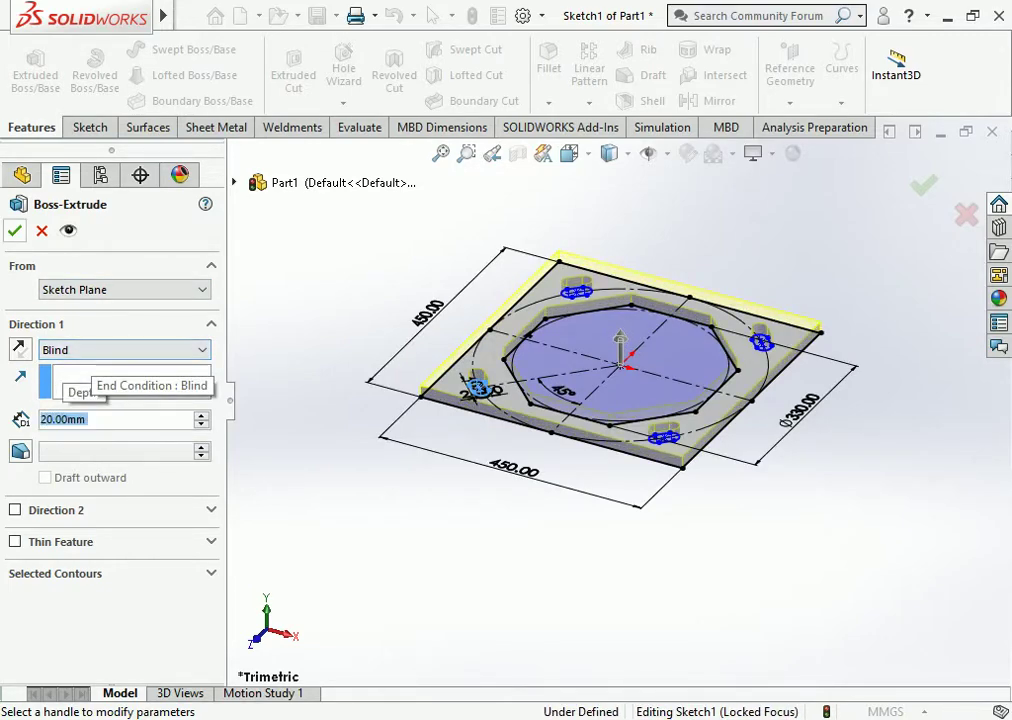
{"action": "key", "text": "Return"}
{"action": "middle_click_drag", "start_coordinate": [620, 358], "coordinate": [488, 413], "text": "ctrl"}
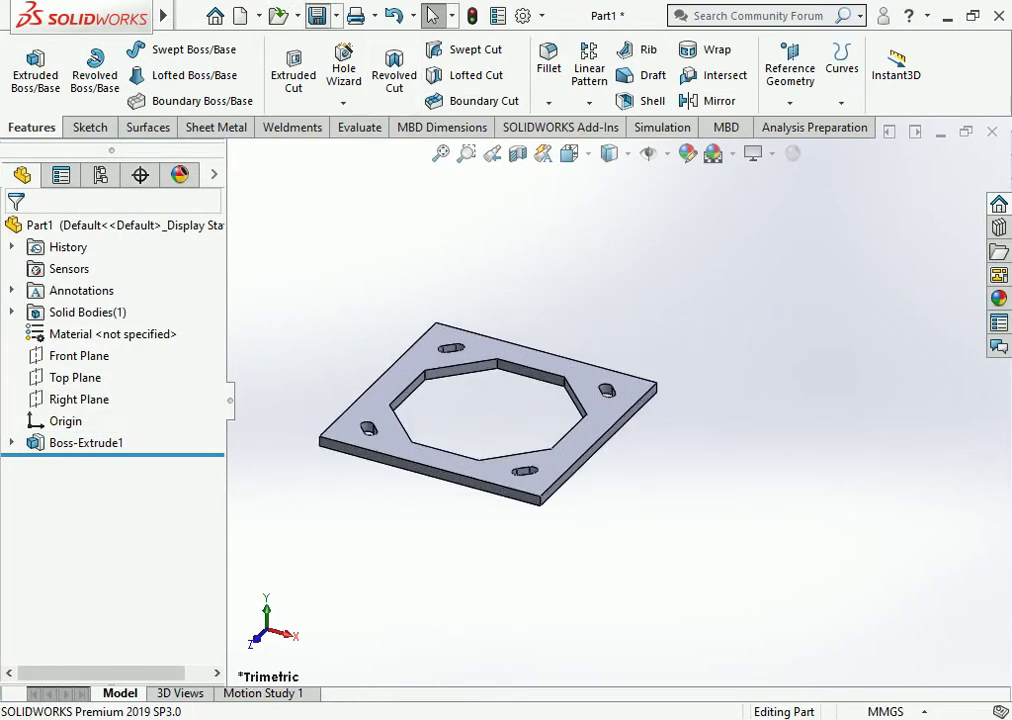
{"action": "left_click", "coordinate": [317, 15]}
Step: Save the part as BASE PLATE in a new Desktop folder '6M POLE', then close it
{"action": "left_click", "coordinate": [260, 301]}
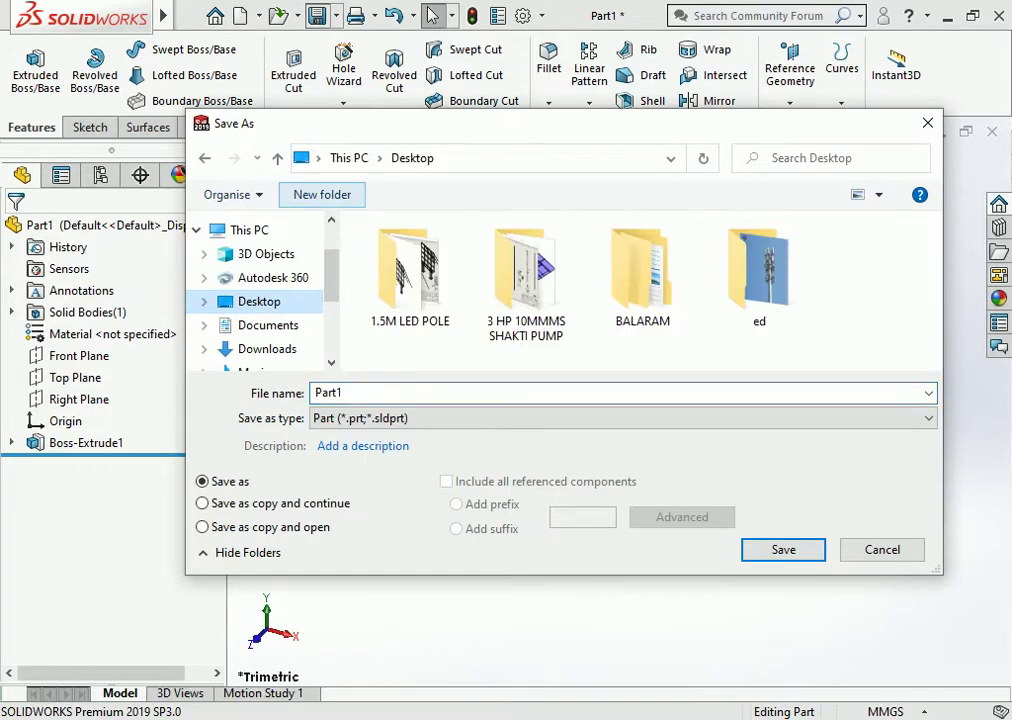
{"action": "left_click", "coordinate": [322, 194]}
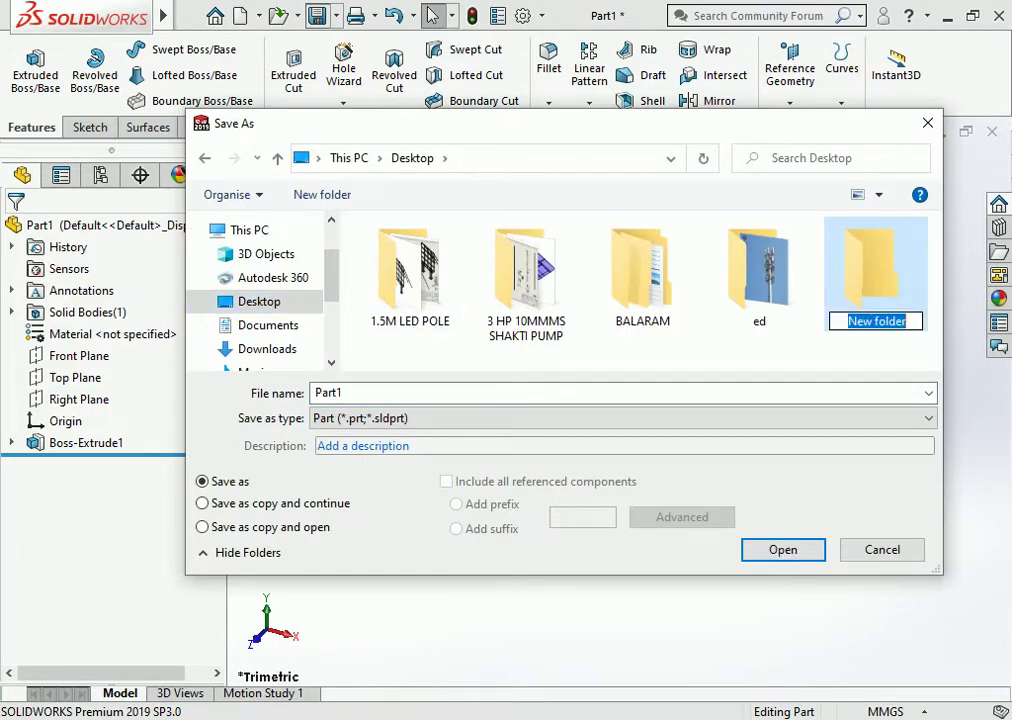
{"action": "type", "text": "6M"}
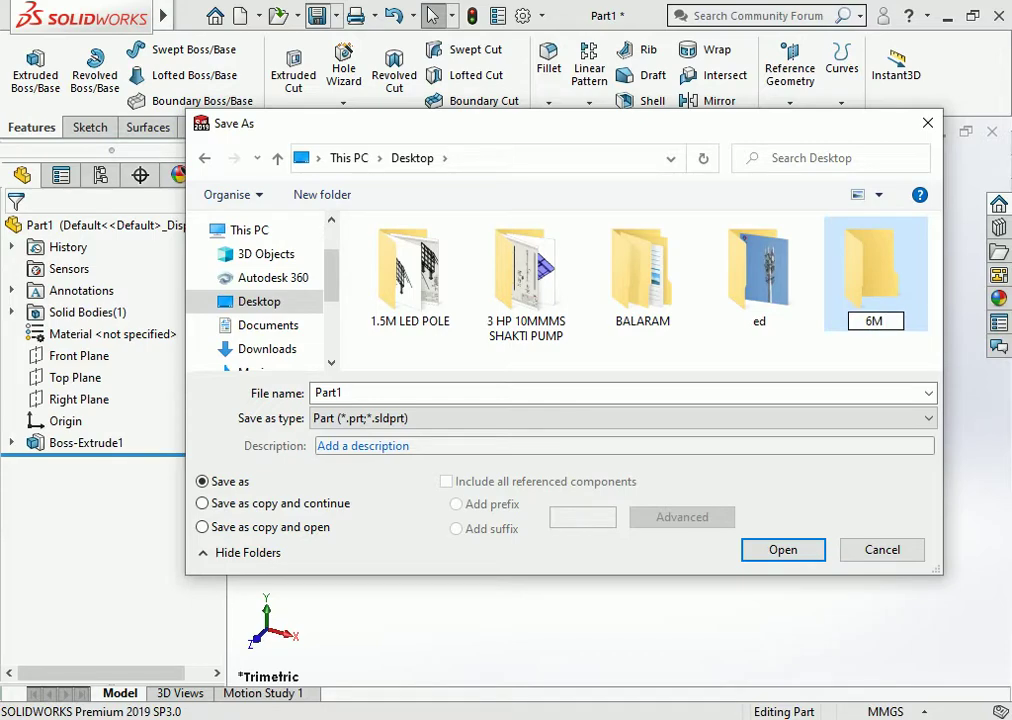
{"action": "type", "text": " PO"}
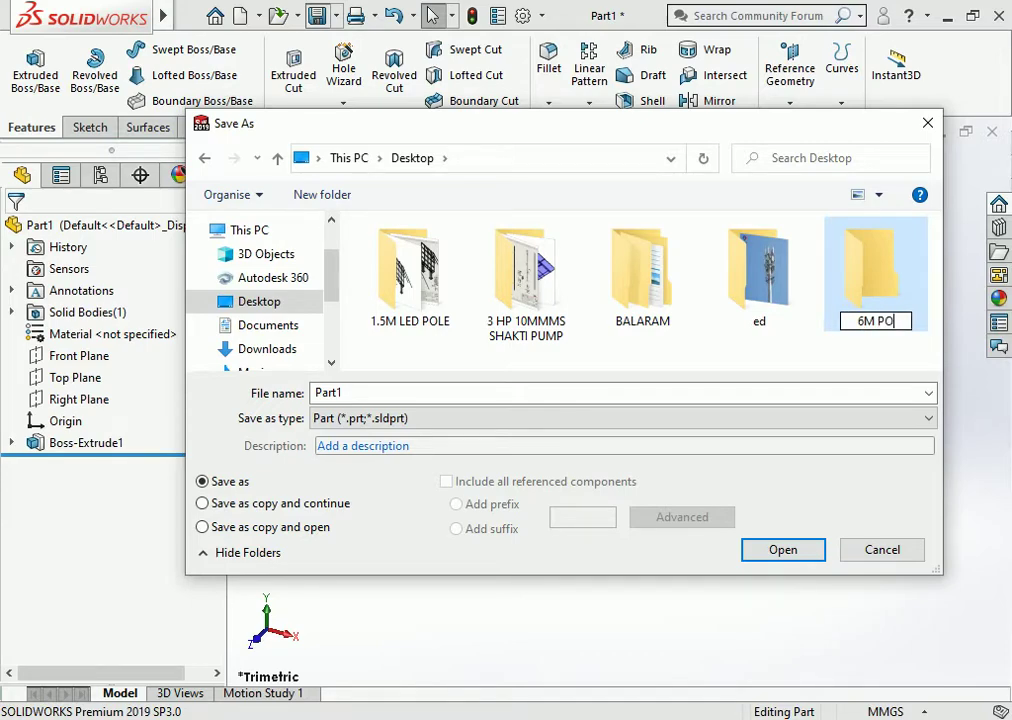
{"action": "type", "text": "LE"}
{"action": "key", "text": "Return"}
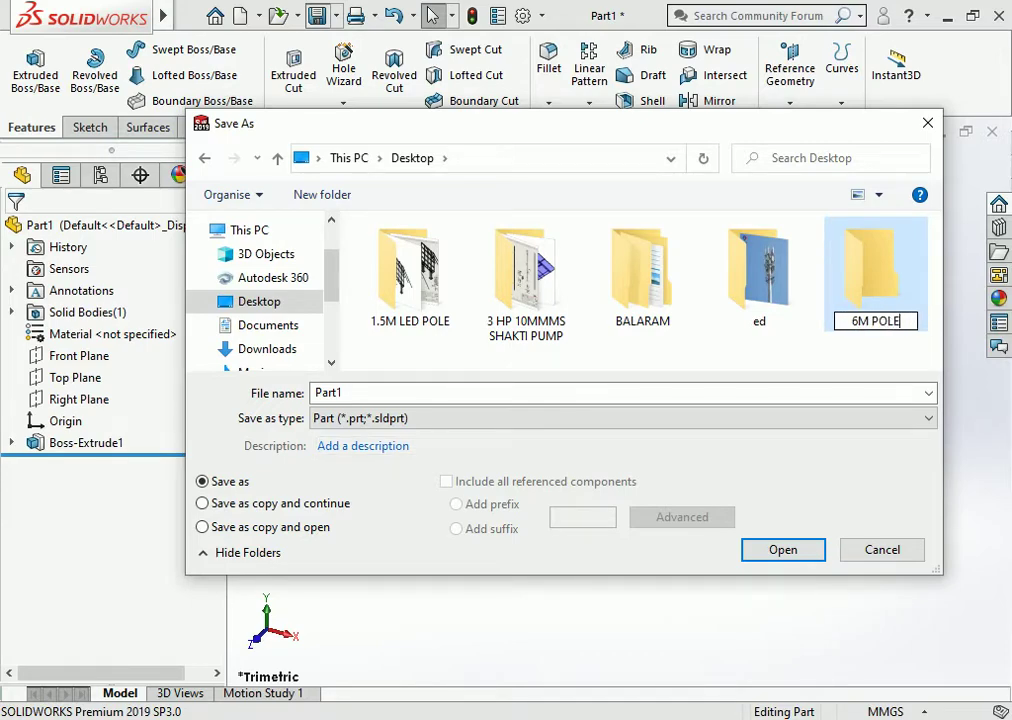
{"action": "type", "text": "BASE PLATE"}
{"action": "key", "text": "Return"}
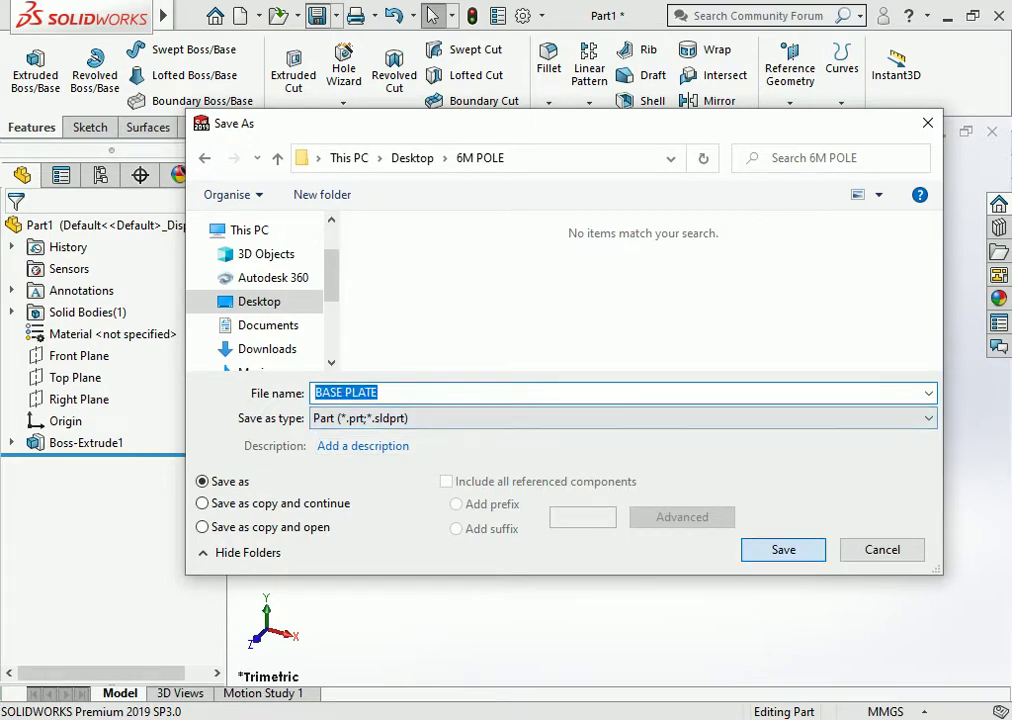
{"action": "key", "text": "Return"}
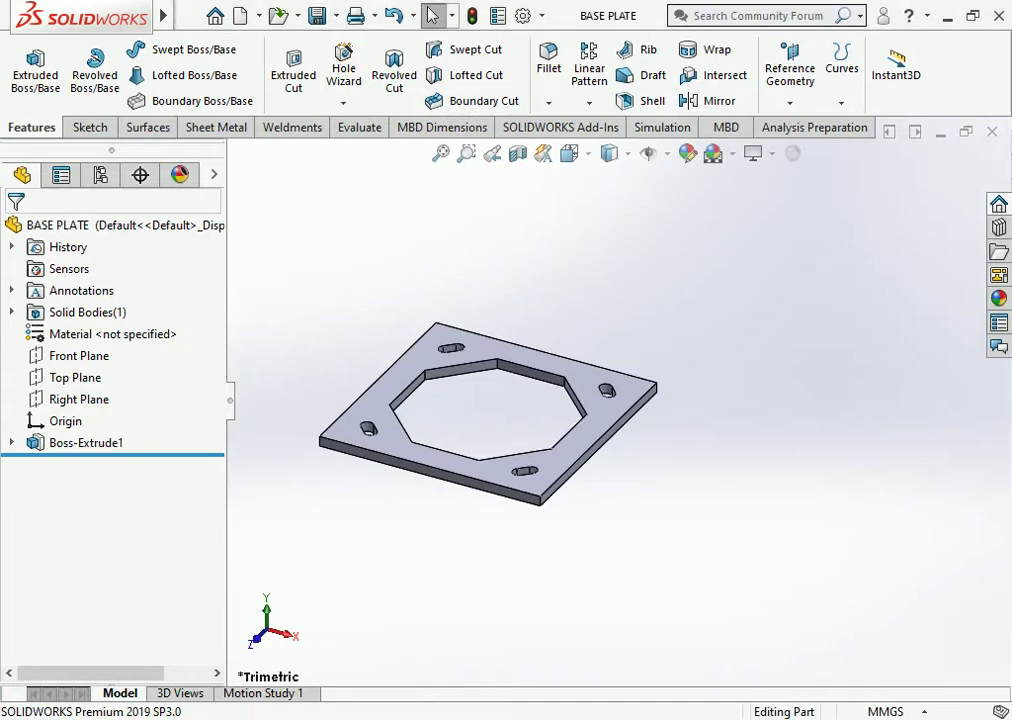
{"action": "key", "text": "ctrl+w"}
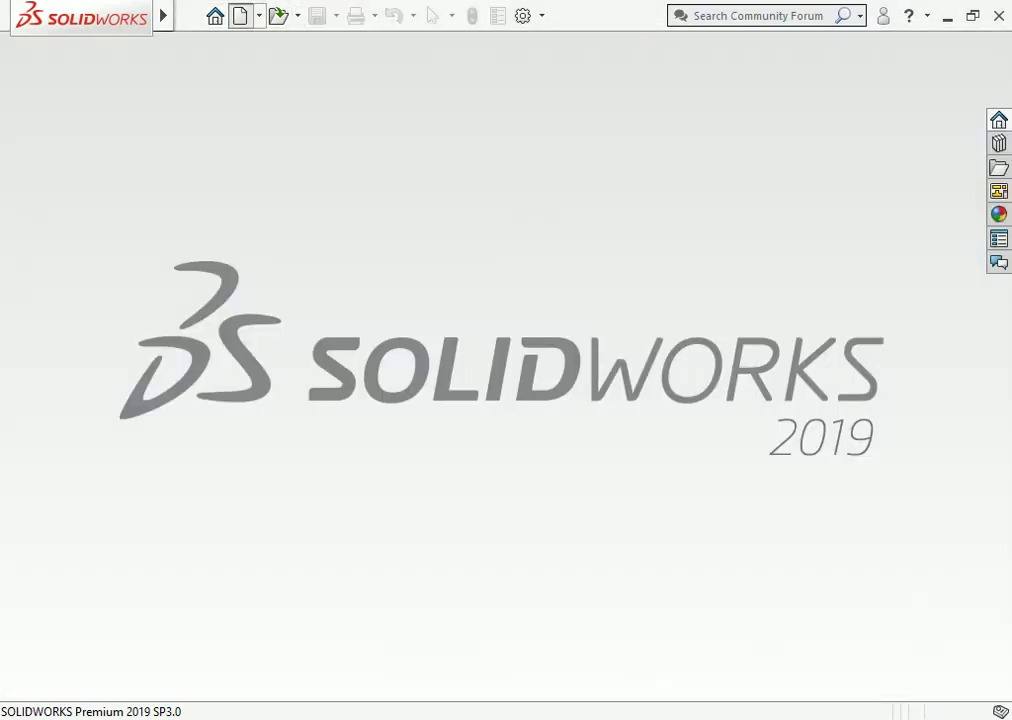
Step: Create a second new part and begin a sketch on its Top Plane
{"action": "key", "text": "ctrl+n"}
{"action": "key", "text": "Return"}
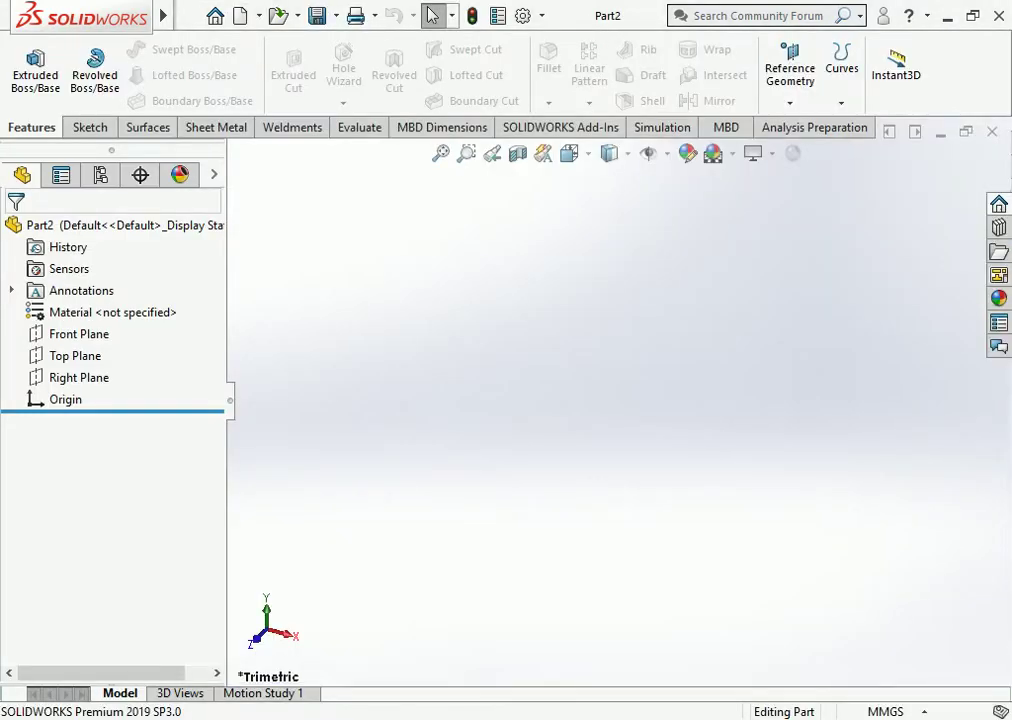
{"action": "left_click", "coordinate": [75, 355]}
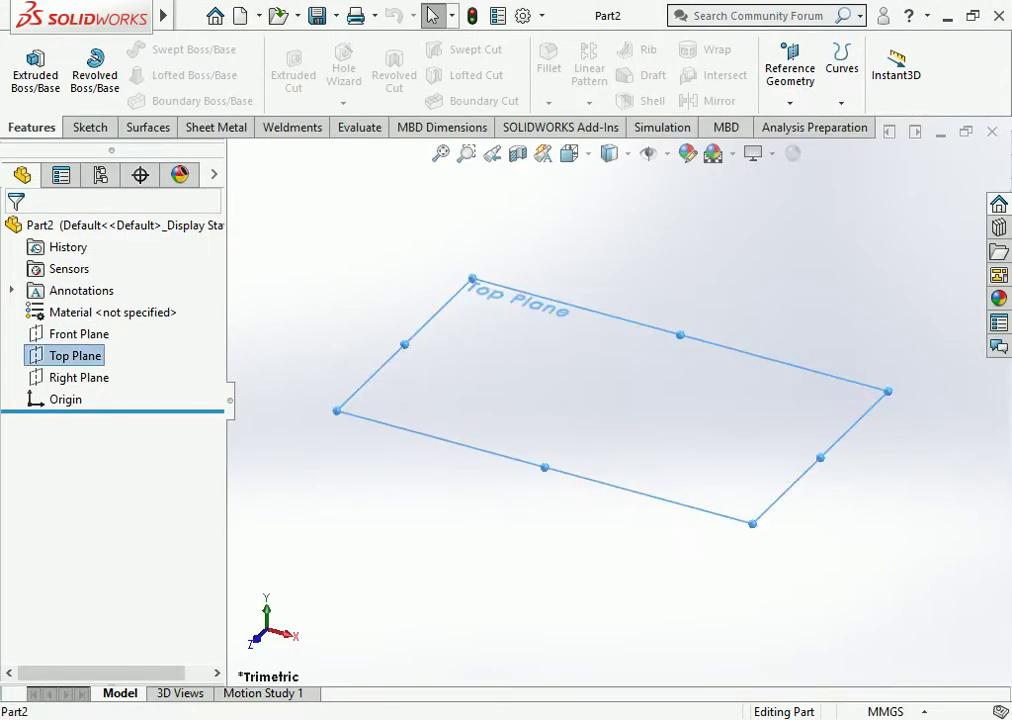
{"action": "left_click", "coordinate": [88, 328]}
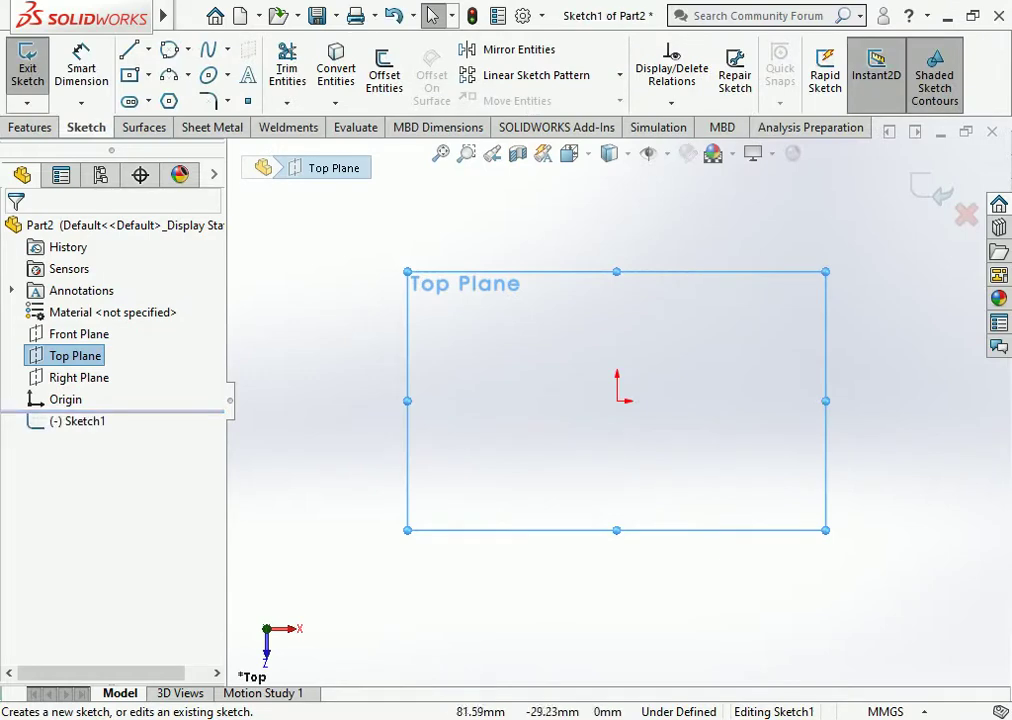
{"action": "key", "text": "Escape"}
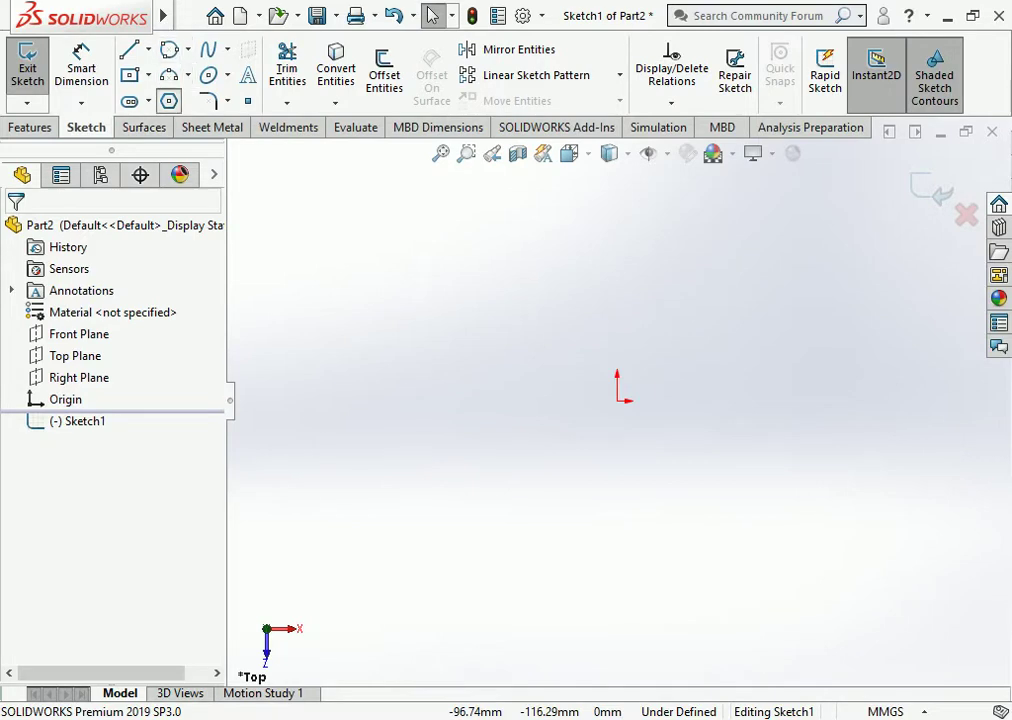
Step: Draw an eight-sided polygon from the origin and view it from the top
{"action": "left_click", "coordinate": [169, 101]}
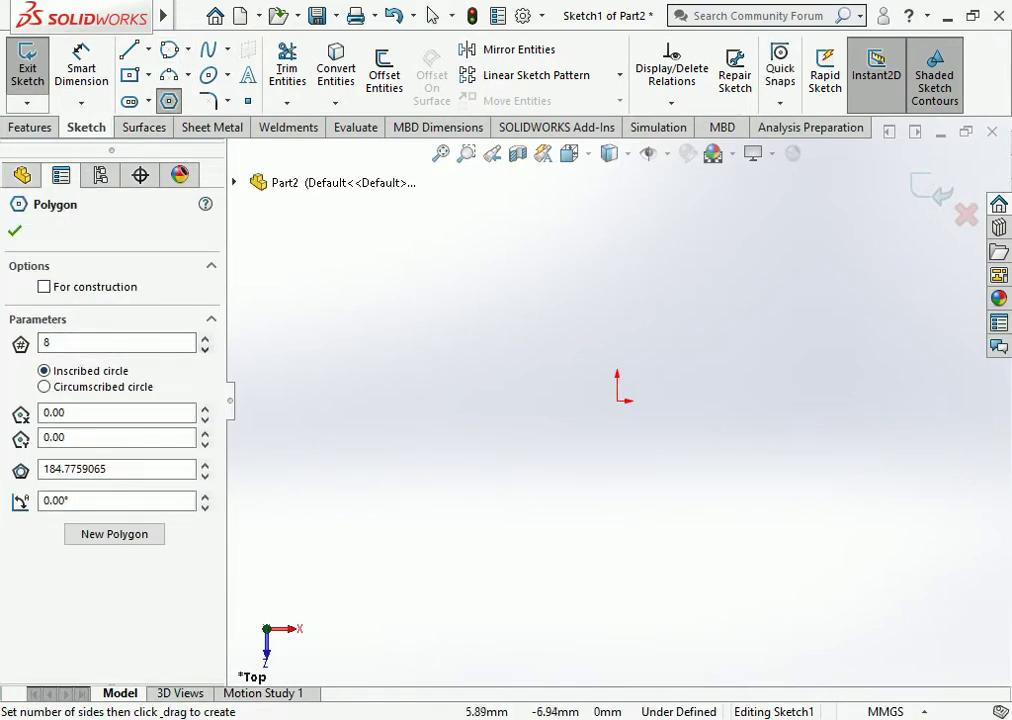
{"action": "mouse_move", "coordinate": [617, 400]}
{"action": "left_mouse_down"}
{"action": "mouse_move", "coordinate": [748, 428]}
{"action": "mouse_move", "coordinate": [711, 431]}
{"action": "left_mouse_up"}
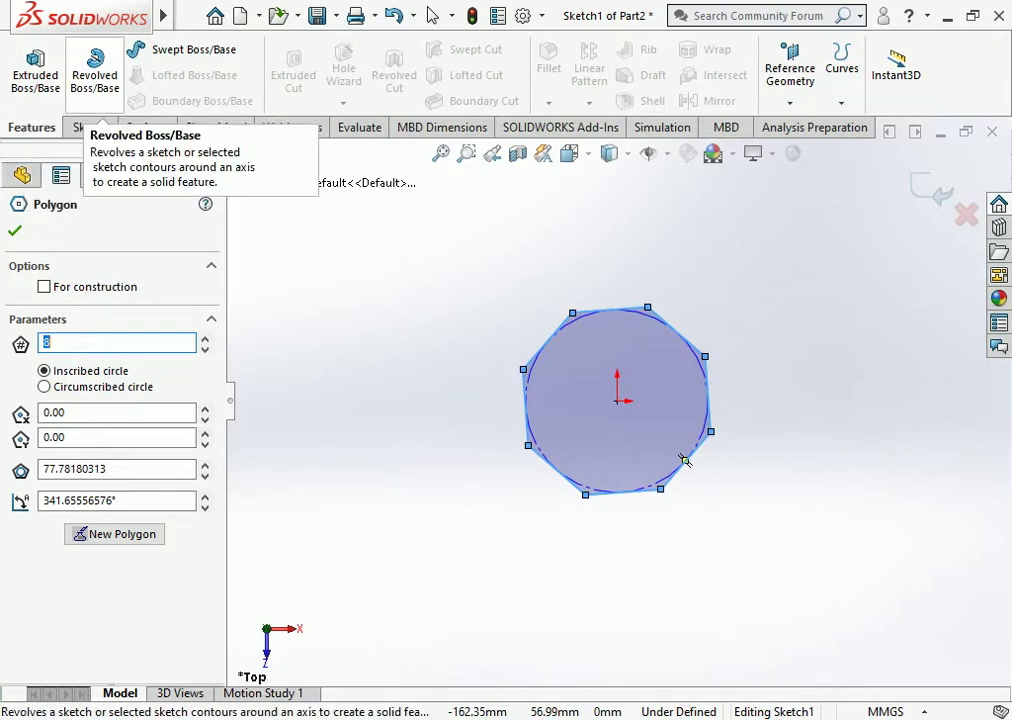
{"action": "left_click", "coordinate": [95, 68]}
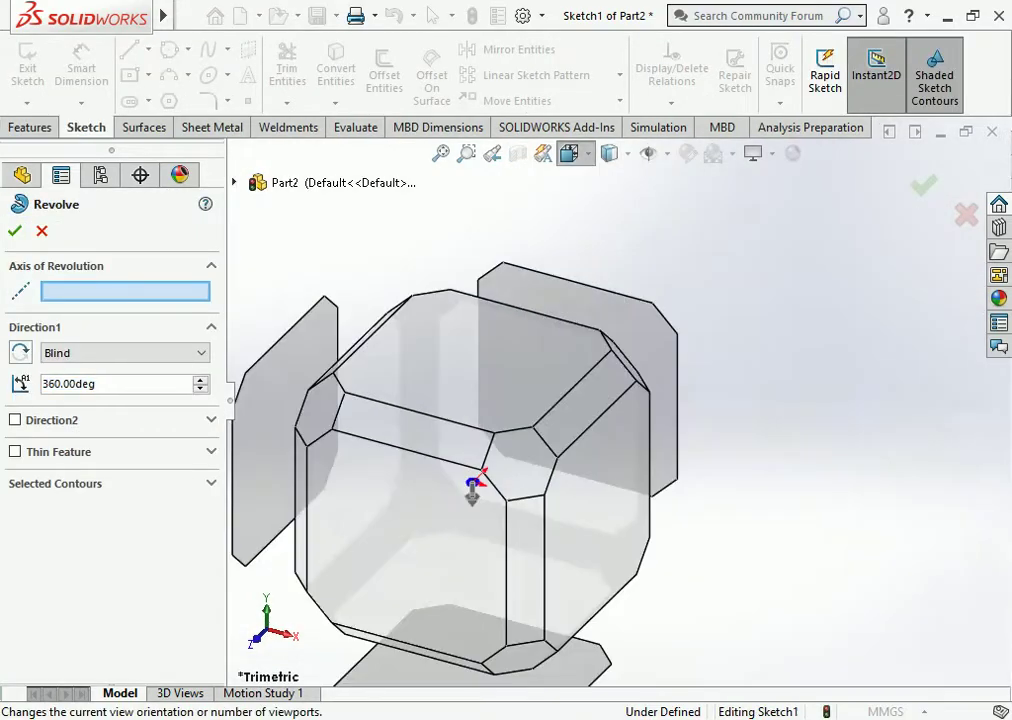
{"action": "left_click", "coordinate": [569, 153]}
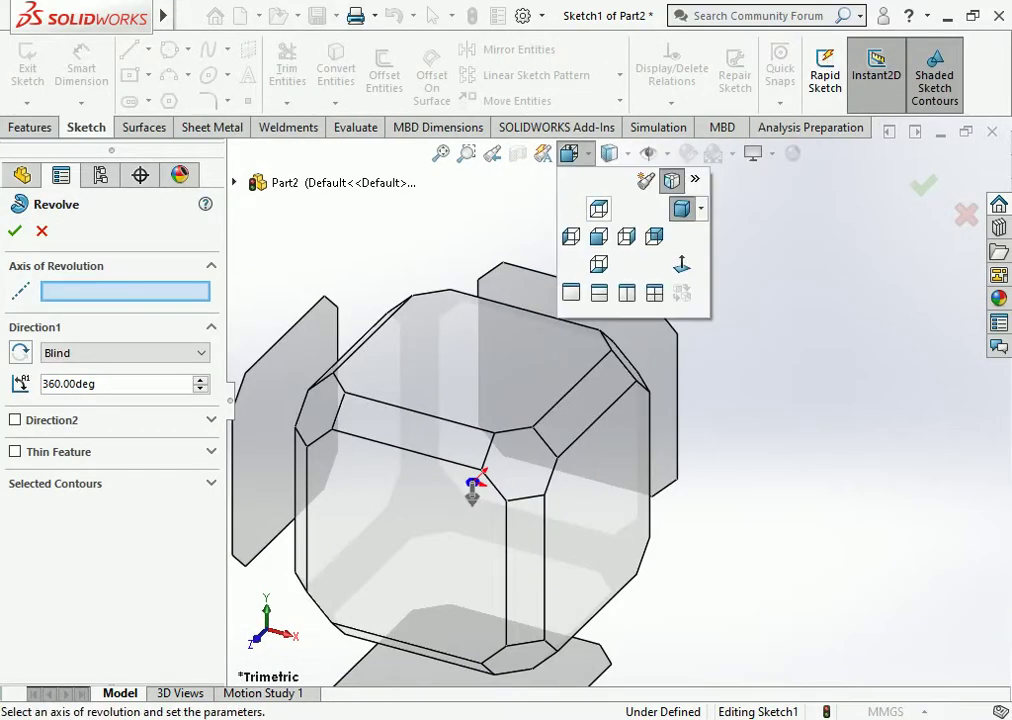
{"action": "left_click", "coordinate": [599, 208]}
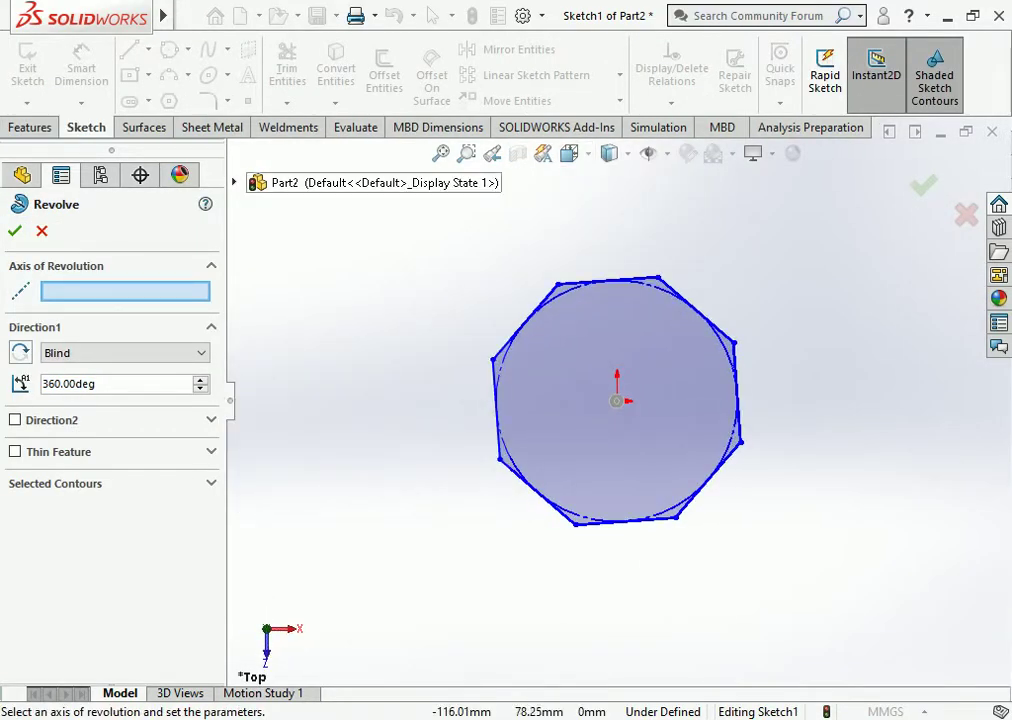
{"action": "key", "text": "Escape"}
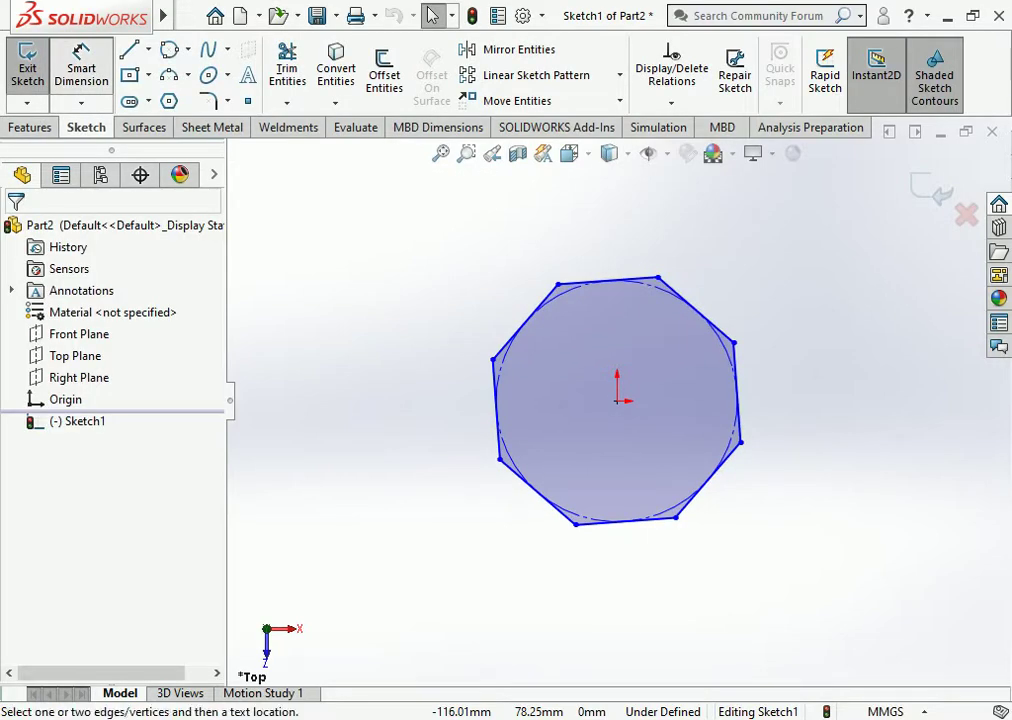
Step: Dimension the octagon's inscribed construction circle to Ø130 mm
{"action": "left_click", "coordinate": [496, 405]}
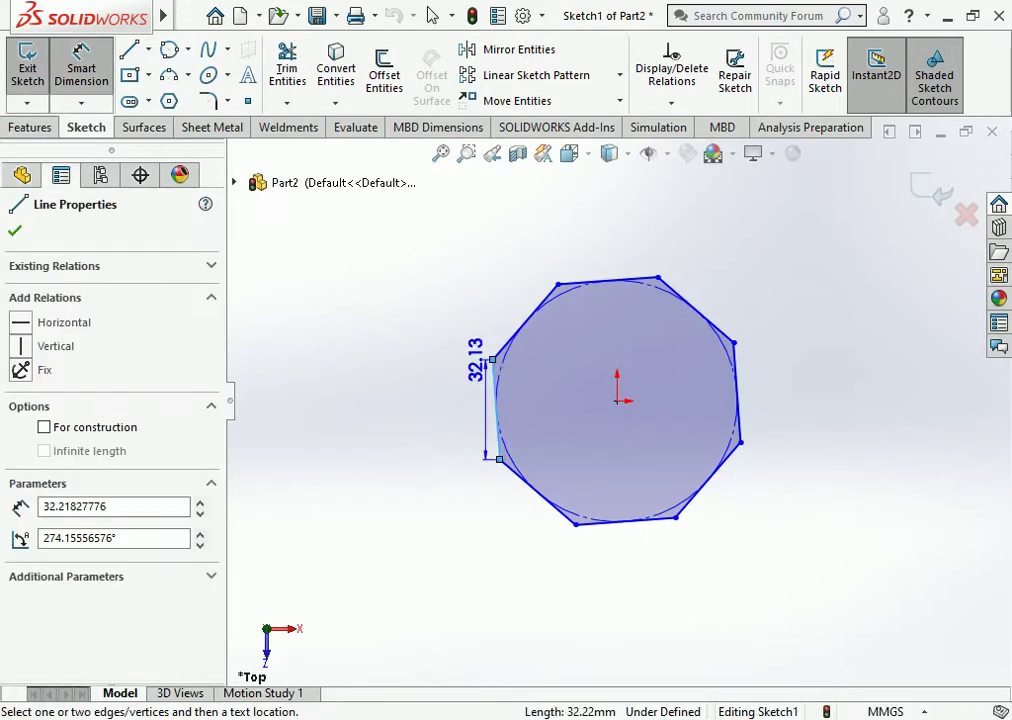
{"action": "key", "text": "Escape"}
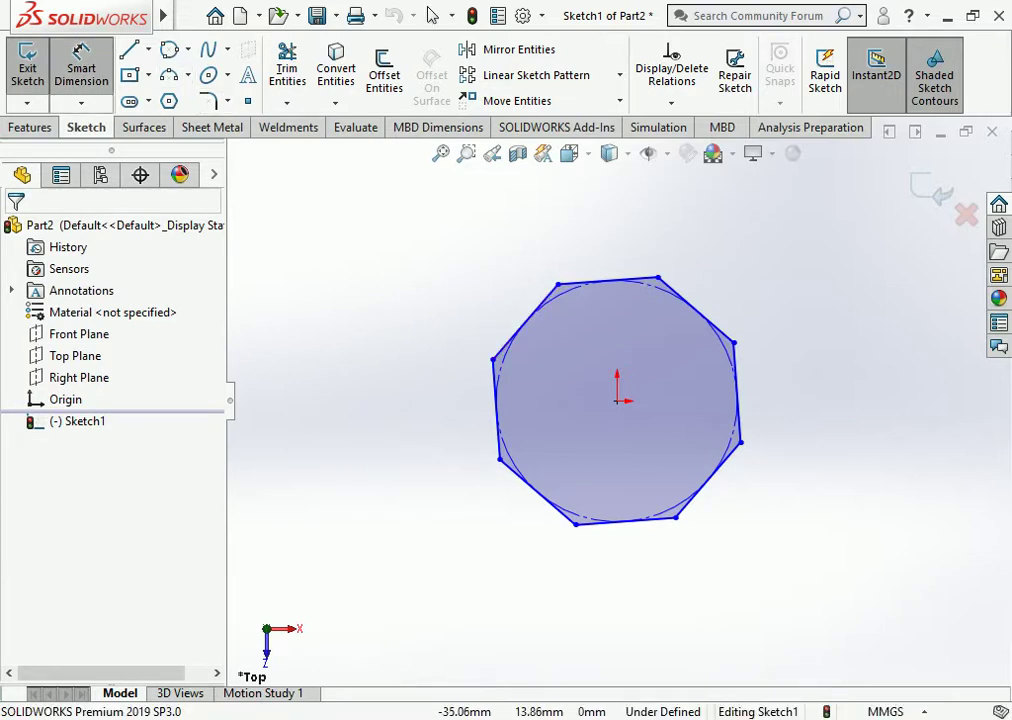
{"action": "left_click", "coordinate": [496, 405]}
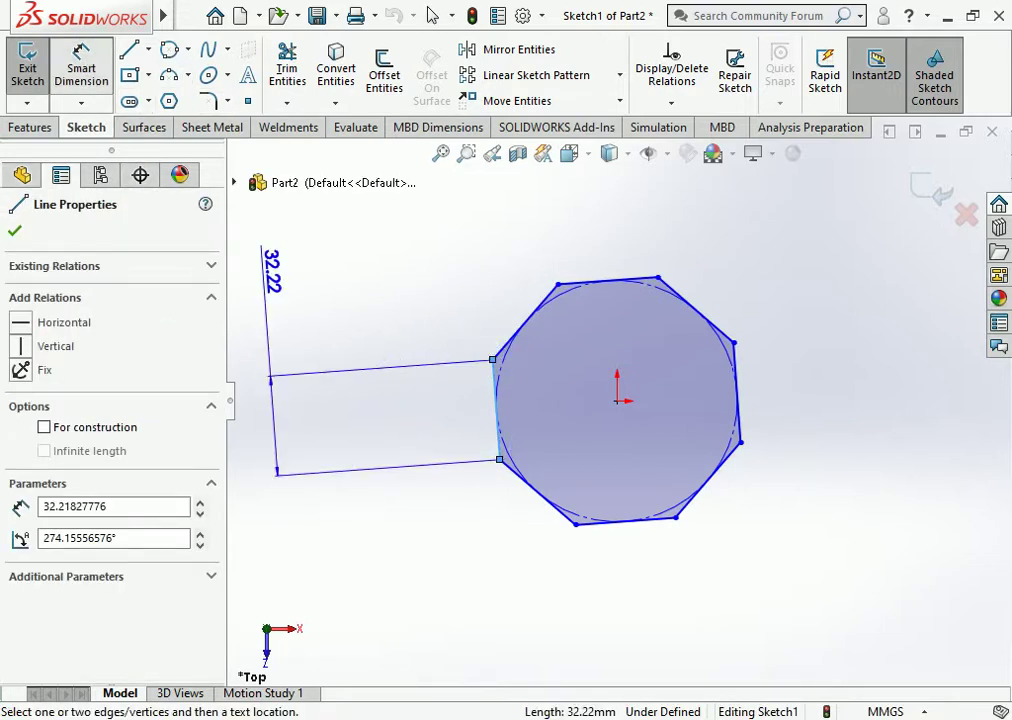
{"action": "key", "text": "Escape"}
{"action": "key", "text": "Escape"}
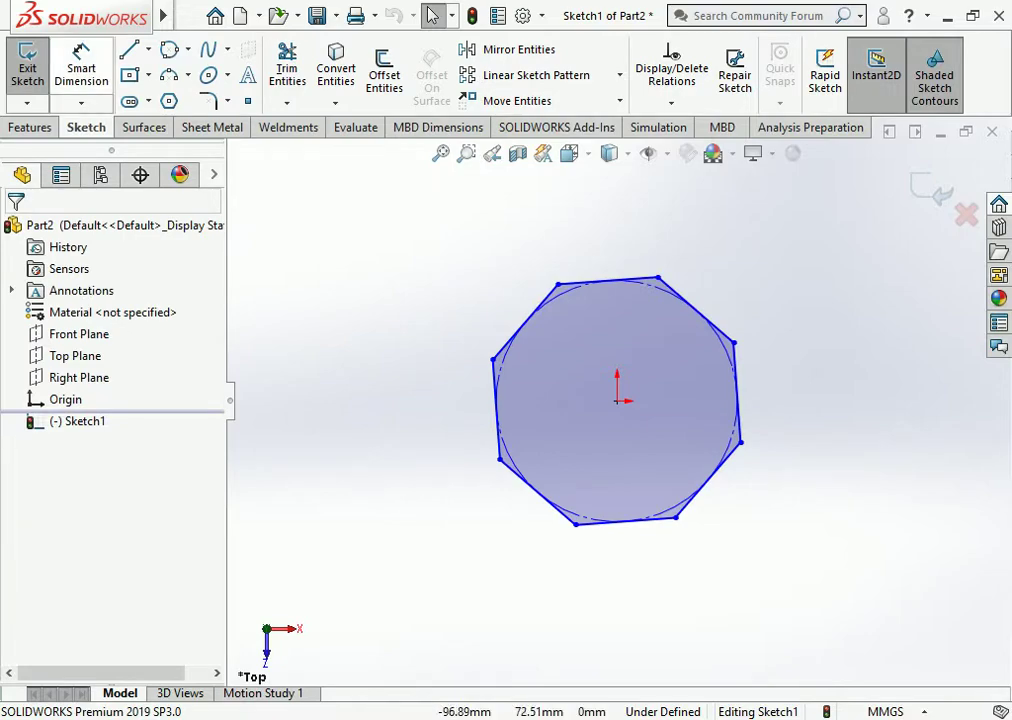
{"action": "left_click", "coordinate": [82, 62]}
{"action": "scroll", "coordinate": [614, 304], "scroll_direction": "up", "scroll_amount": 3}
{"action": "left_click", "coordinate": [554, 272]}
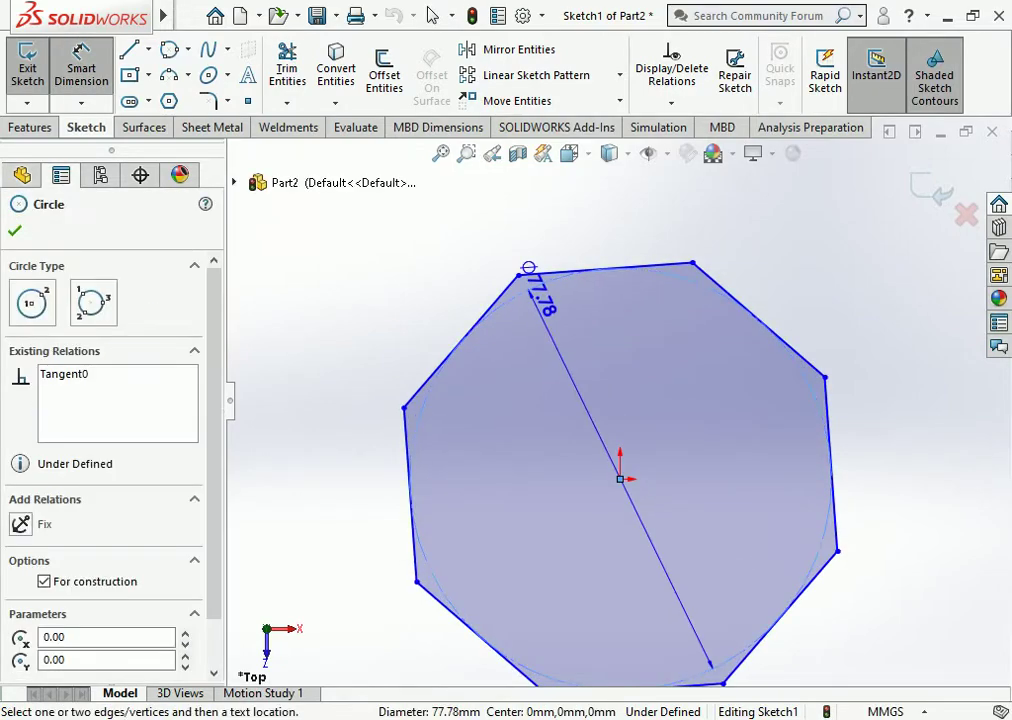
{"action": "scroll", "coordinate": [410, 400], "scroll_direction": "down", "scroll_amount": 3}
{"action": "left_click", "coordinate": [452, 430]}
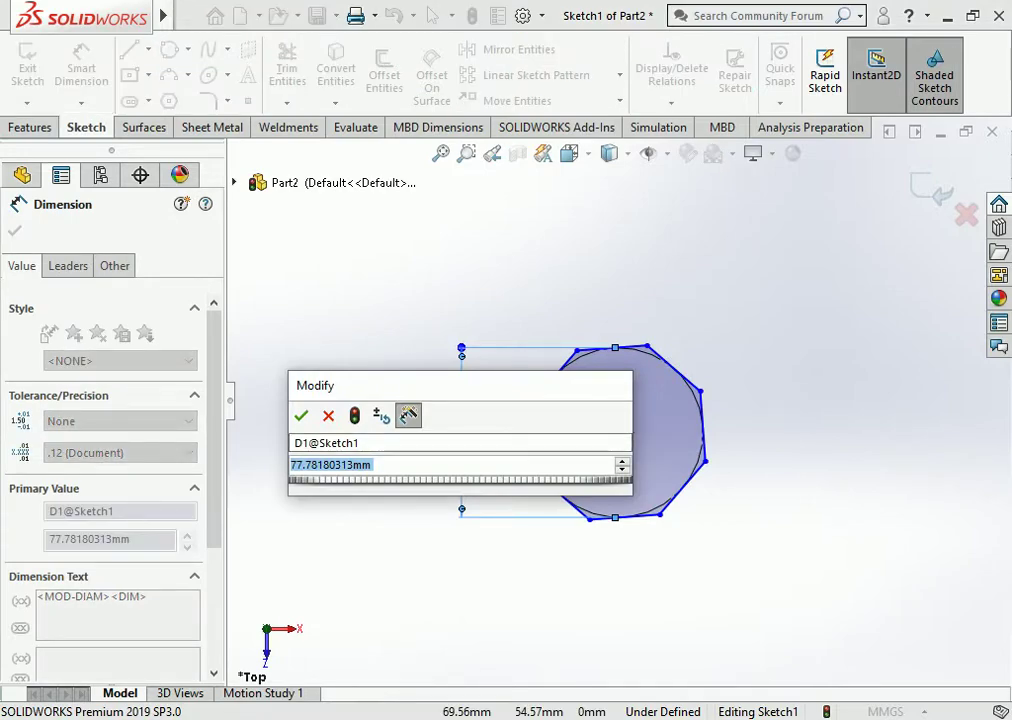
{"action": "type", "text": "1"}
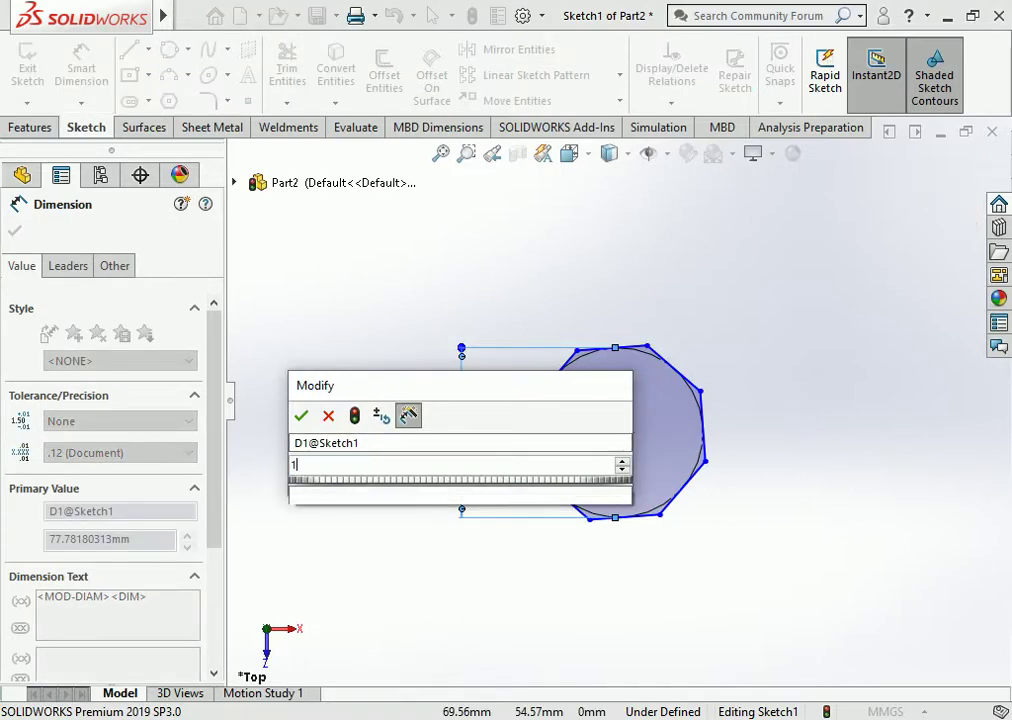
{"action": "type", "text": "30"}
{"action": "key", "text": "Return"}
{"action": "key", "text": "Escape"}
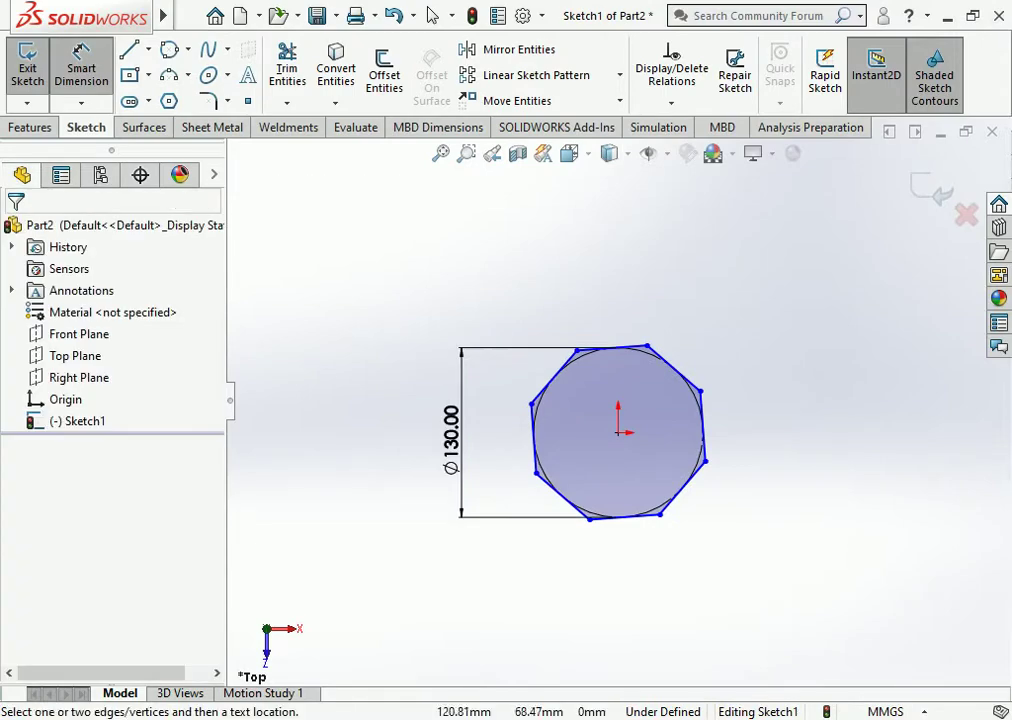
Step: Add a Horizontal relation to the octagon's bottom edge
{"action": "scroll", "coordinate": [620, 400], "scroll_direction": "up", "scroll_amount": 3}
{"action": "key", "text": "Escape"}
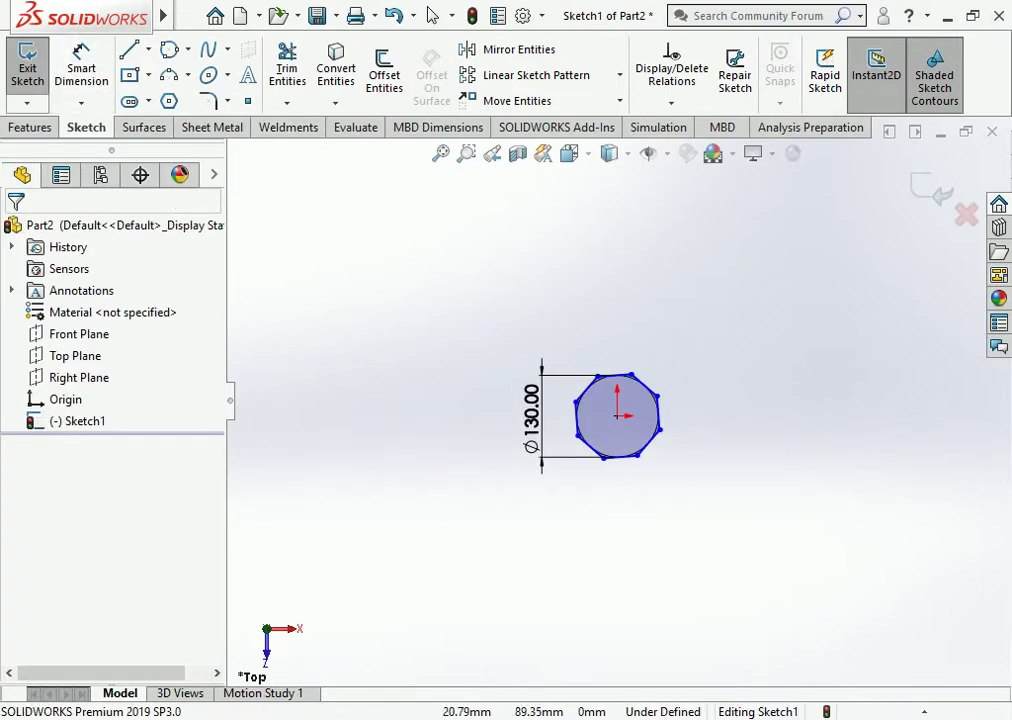
{"action": "scroll", "coordinate": [594, 495], "scroll_direction": "down", "scroll_amount": 3}
{"action": "scroll", "coordinate": [734, 416], "scroll_direction": "down", "scroll_amount": 3}
{"action": "left_click", "coordinate": [575, 413]}
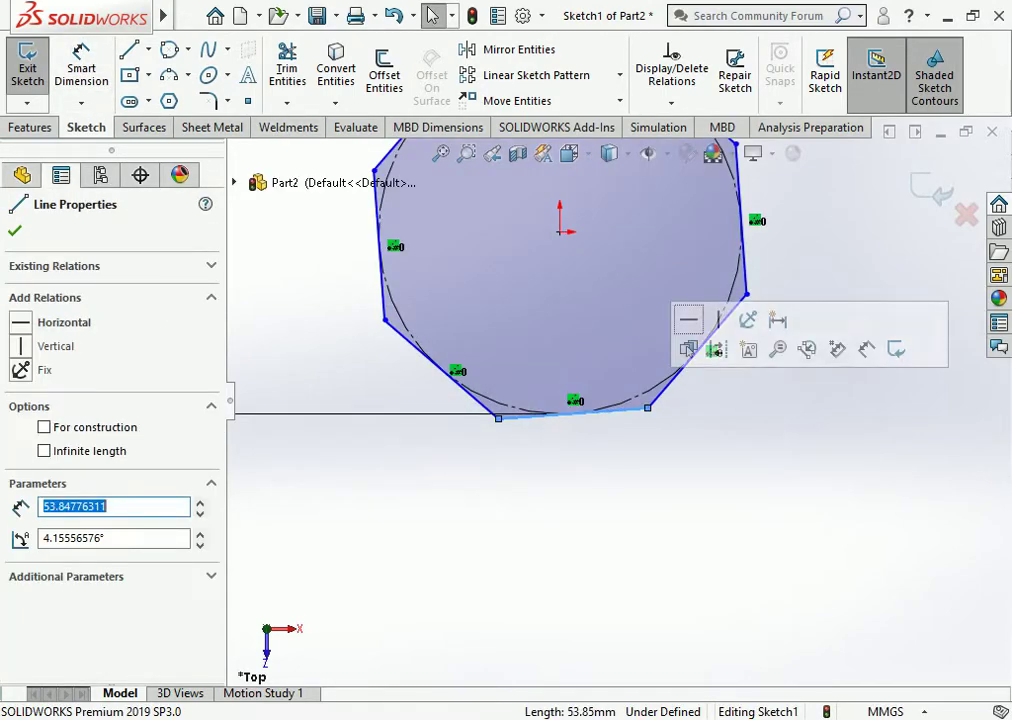
{"action": "left_click", "coordinate": [687, 320]}
{"action": "key", "text": "Escape"}
{"action": "scroll", "coordinate": [613, 419], "scroll_direction": "up", "scroll_amount": 2}
{"action": "scroll", "coordinate": [606, 400], "scroll_direction": "up", "scroll_amount": 4}
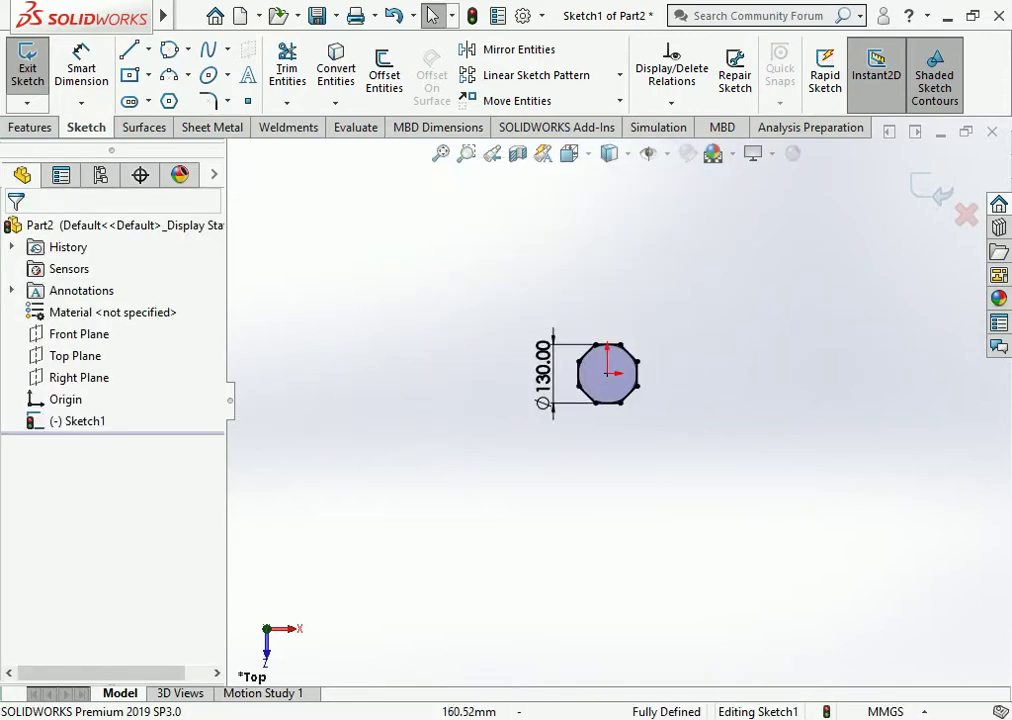
{"action": "scroll", "coordinate": [700, 350], "scroll_direction": "down", "scroll_amount": 1}
Step: Preview a 6300 mm extrusion of the octagon, cancel it, and exit the sketch
{"action": "left_click", "coordinate": [30, 127]}
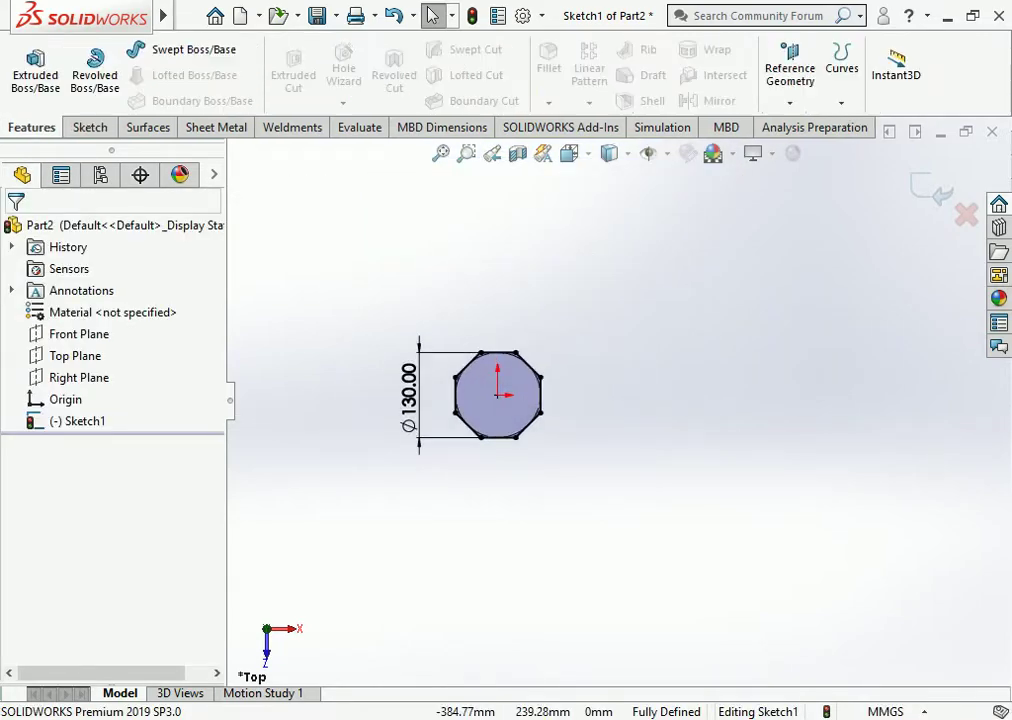
{"action": "left_click", "coordinate": [35, 72]}
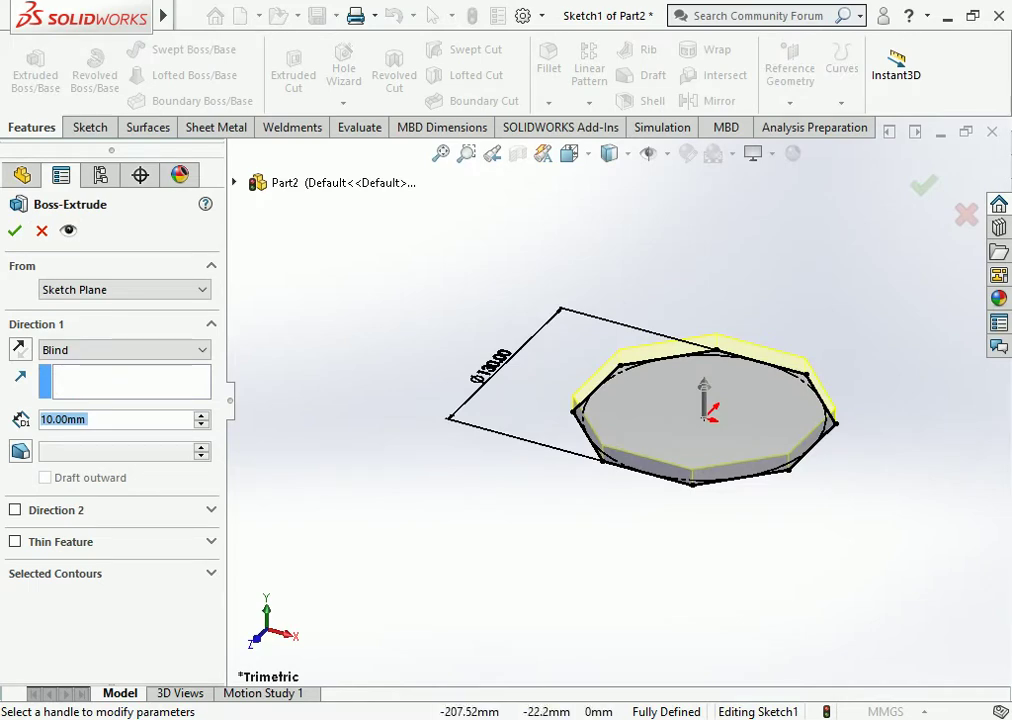
{"action": "type", "text": "6300"}
{"action": "key", "text": "Return"}
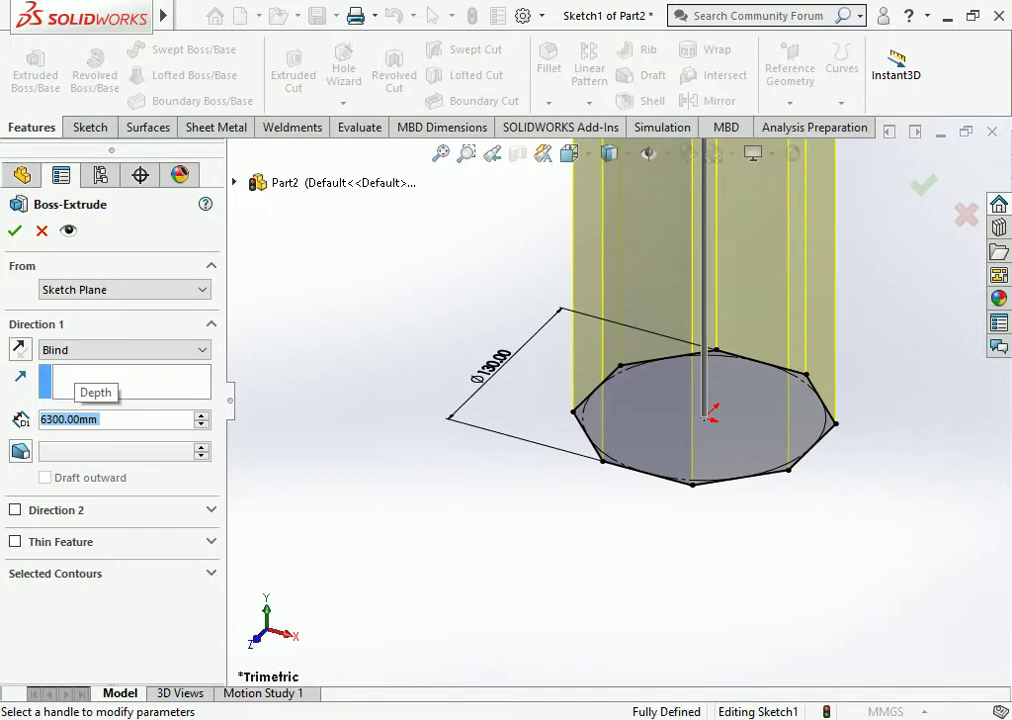
{"action": "left_click", "coordinate": [42, 230]}
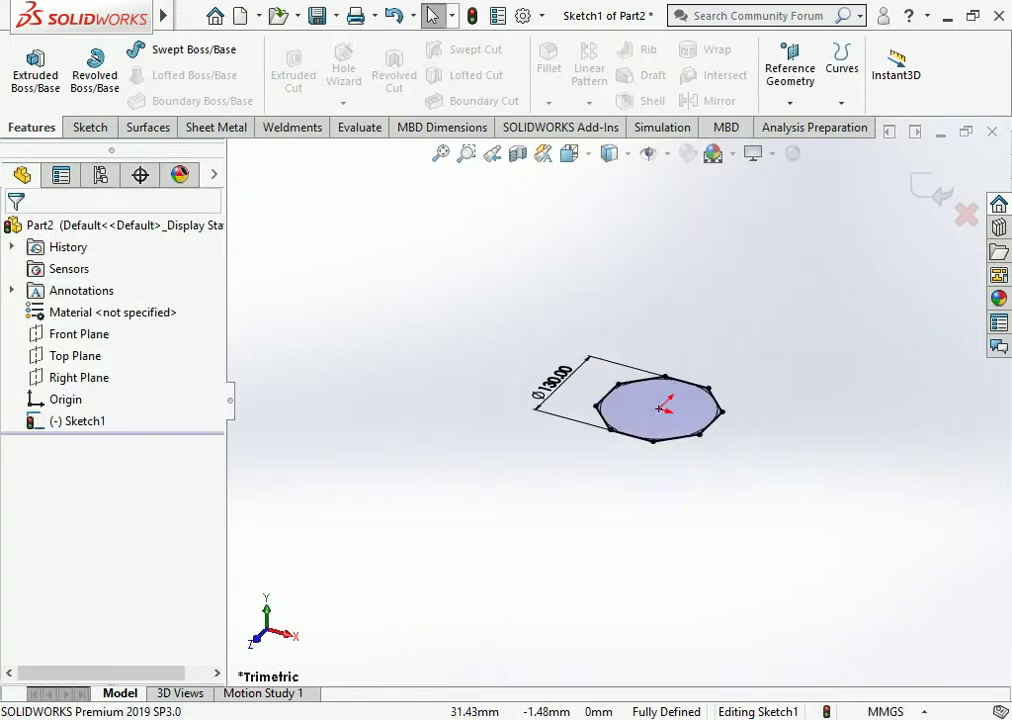
{"action": "scroll", "coordinate": [615, 400], "scroll_direction": "up", "scroll_amount": 5}
{"action": "scroll", "coordinate": [476, 478], "scroll_direction": "down", "scroll_amount": 2}
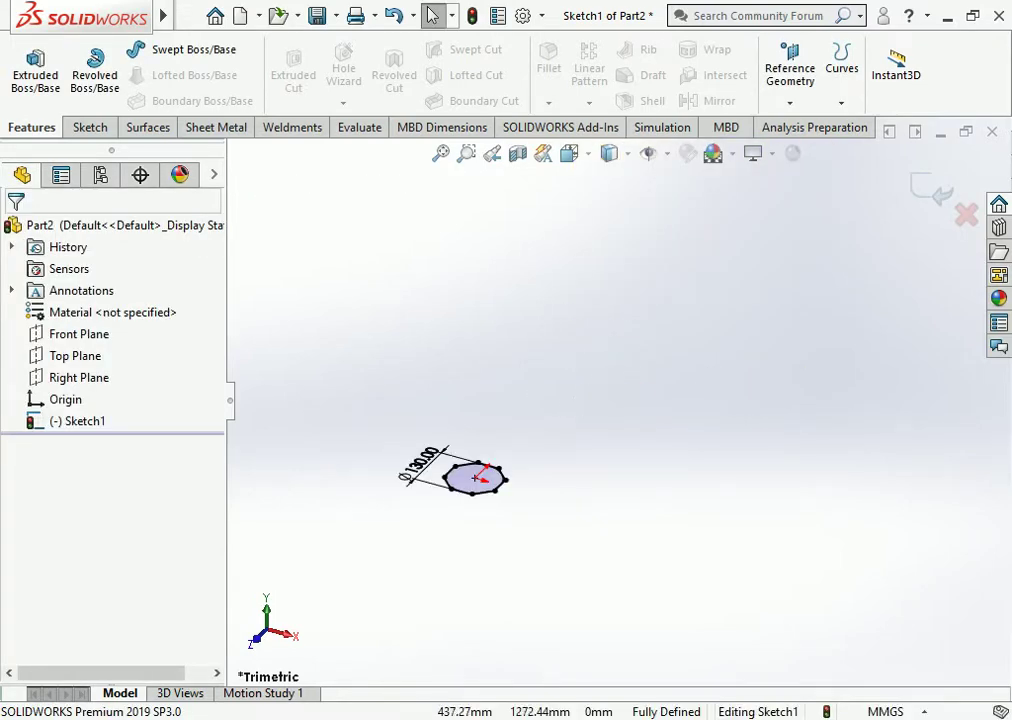
{"action": "key", "text": "ctrl+b"}
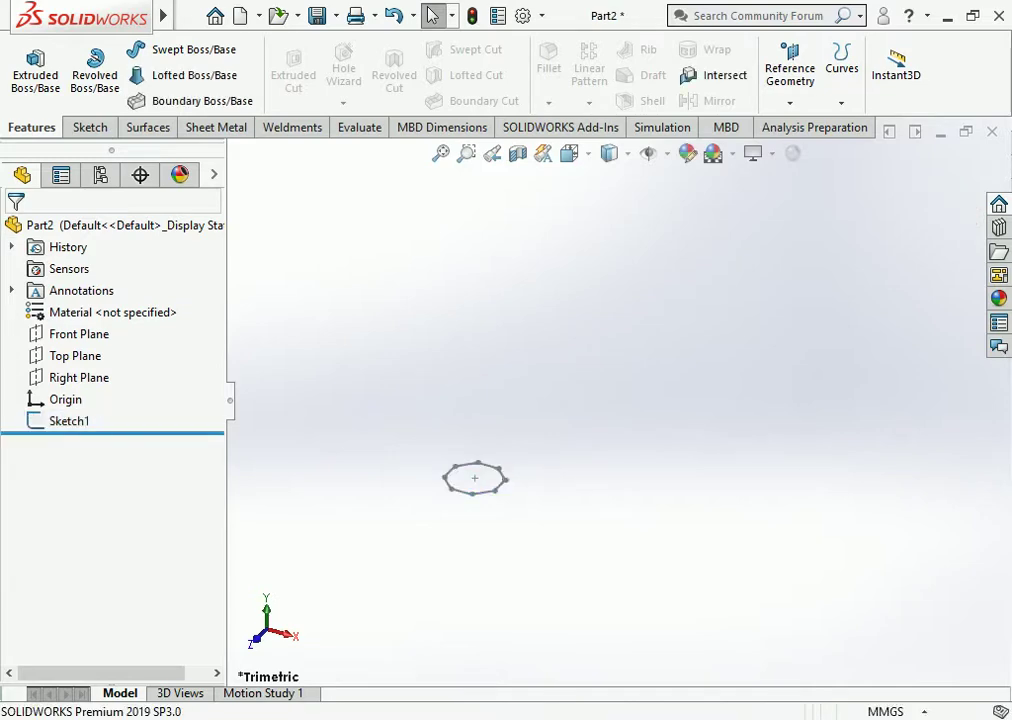
Step: Add Plane1 parallel to the Top Plane at a 6300 mm offset
{"action": "left_click", "coordinate": [75, 355]}
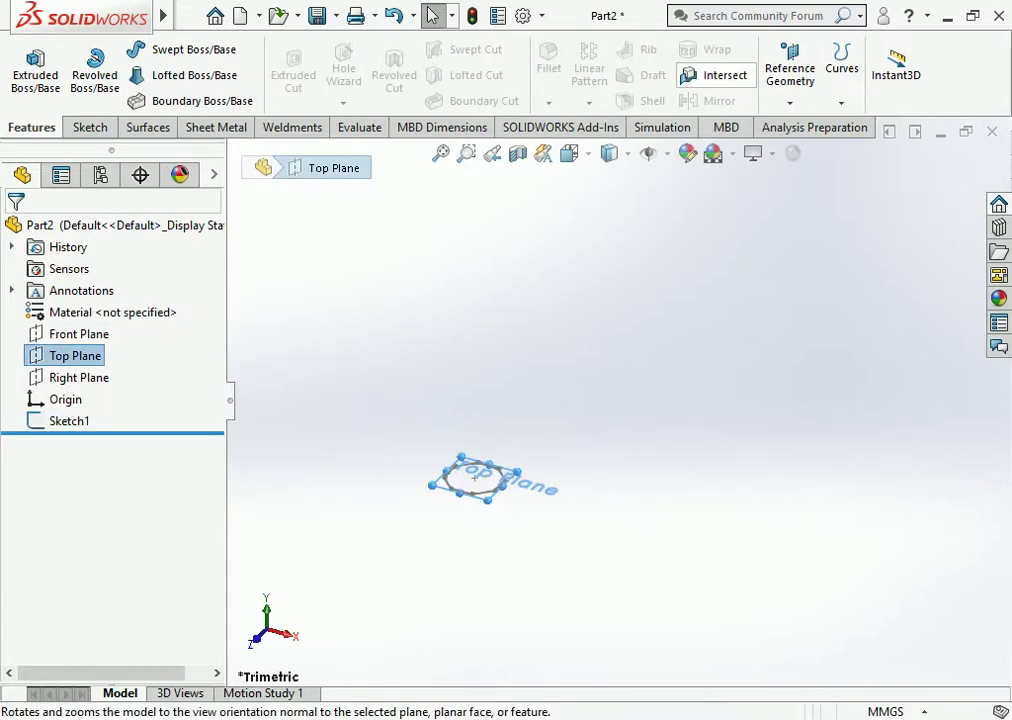
{"action": "left_click", "coordinate": [790, 70]}
{"action": "left_click", "coordinate": [808, 126]}
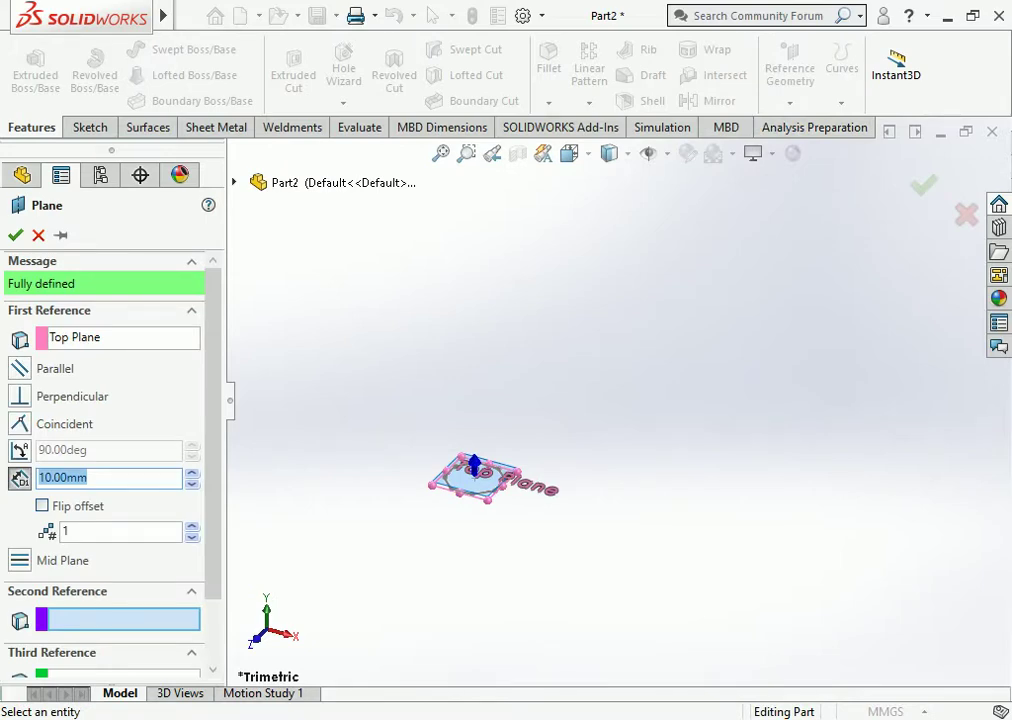
{"action": "type", "text": "6300"}
{"action": "key", "text": "Return"}
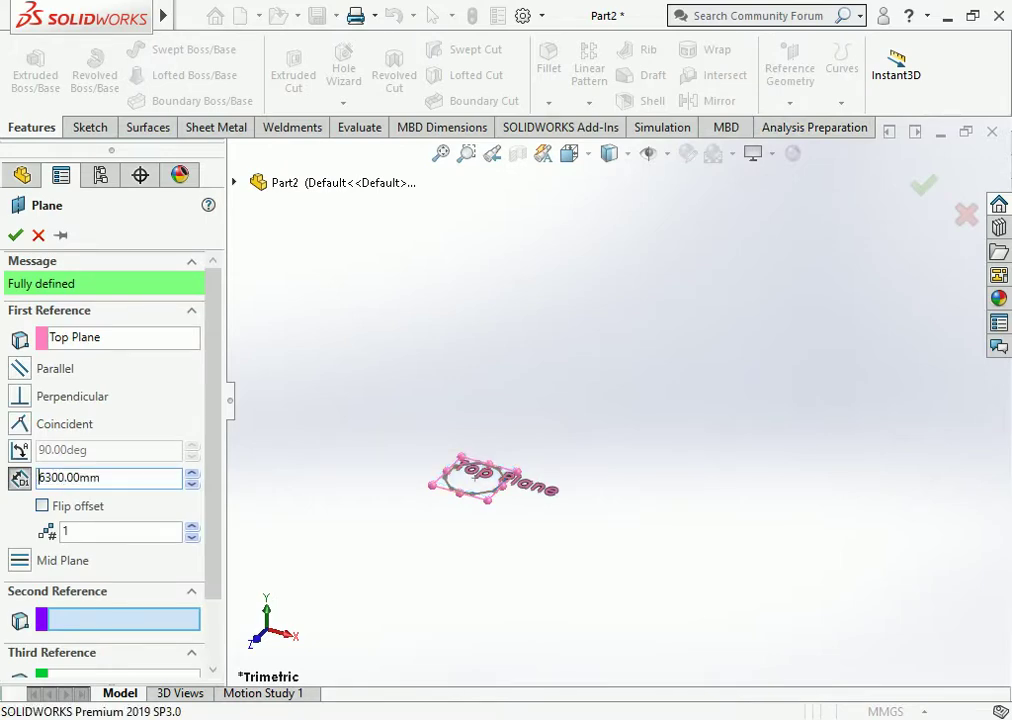
{"action": "key", "text": "Return"}
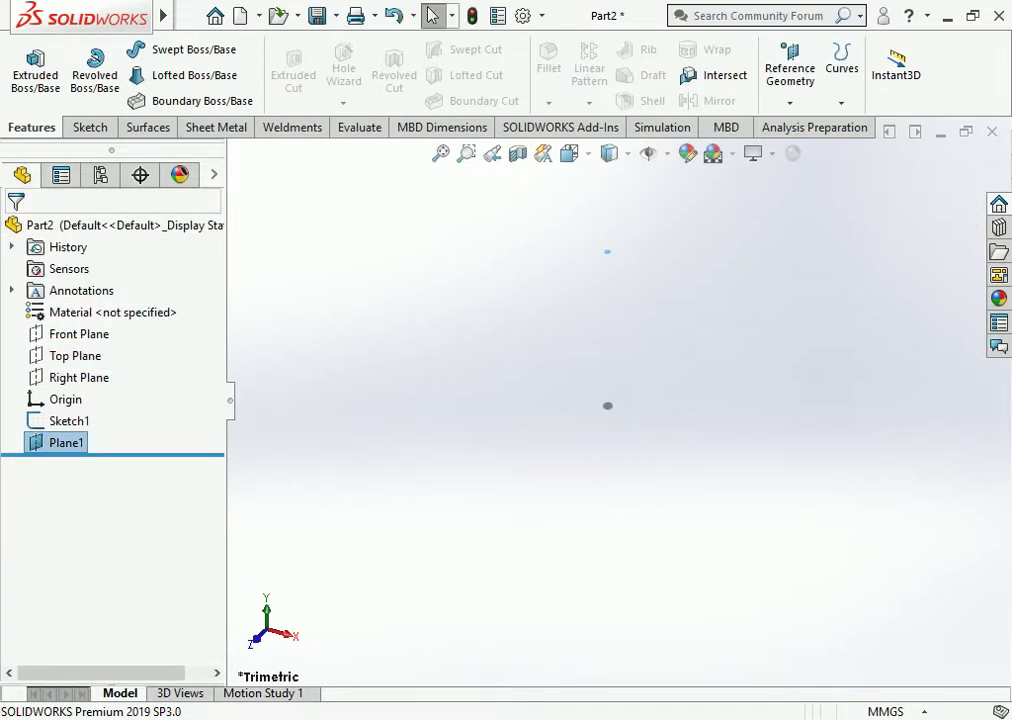
Step: Start a sketch on Plane1, view it face-on, and draw an octagon centred on the origin
{"action": "right_click", "coordinate": [589, 248]}
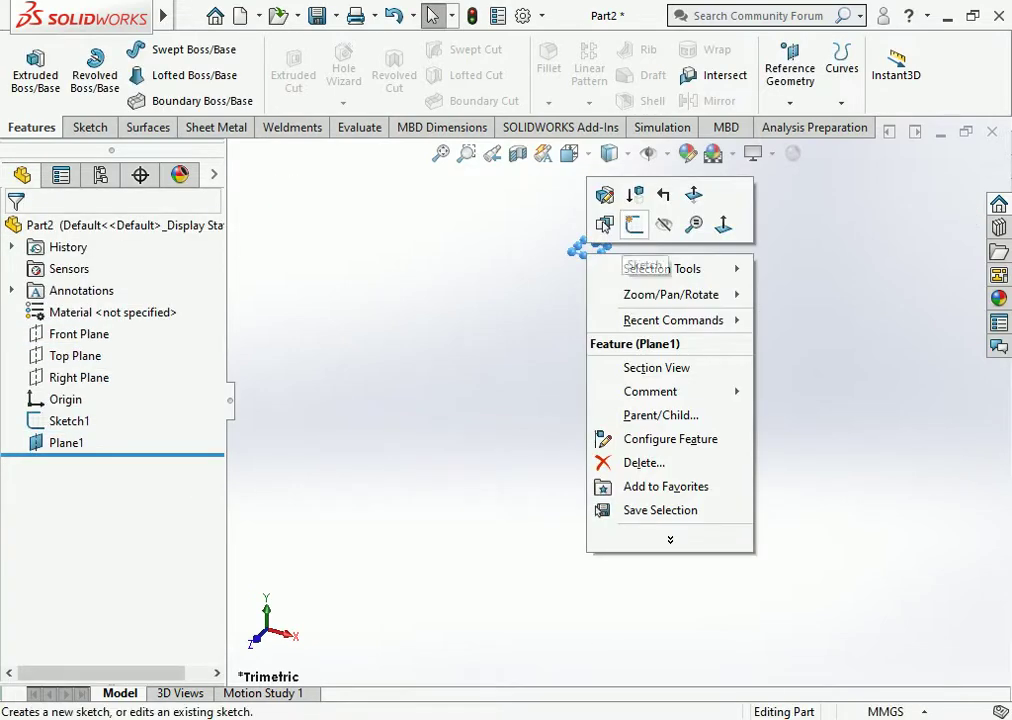
{"action": "left_click", "coordinate": [637, 224]}
{"action": "left_click", "coordinate": [569, 153]}
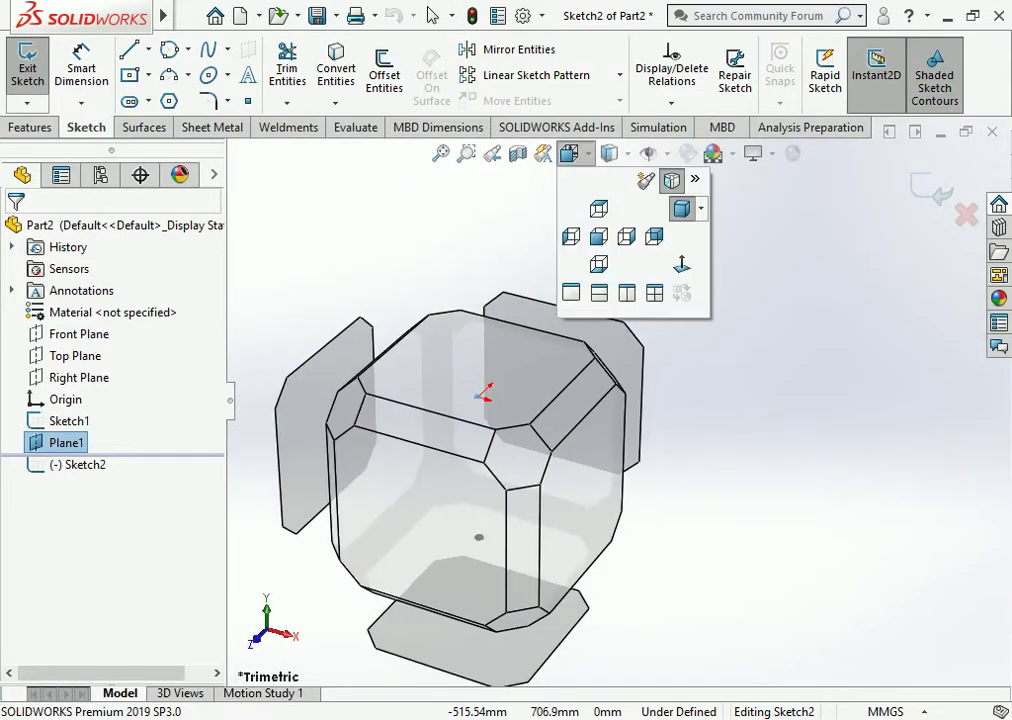
{"action": "left_click", "coordinate": [680, 264]}
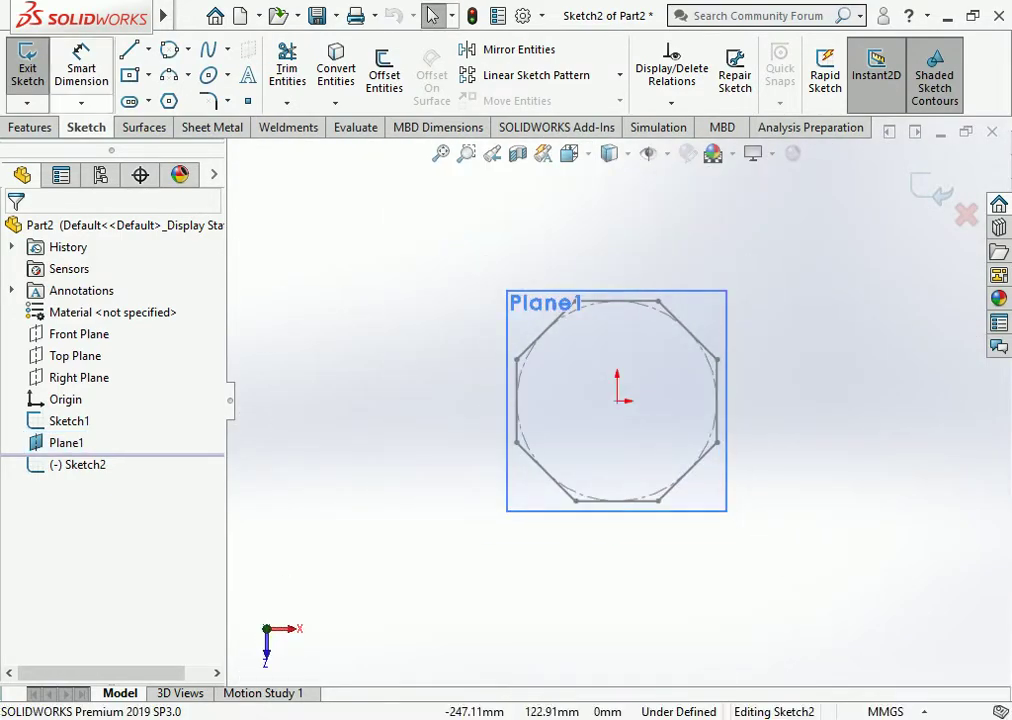
{"action": "left_click", "coordinate": [169, 101]}
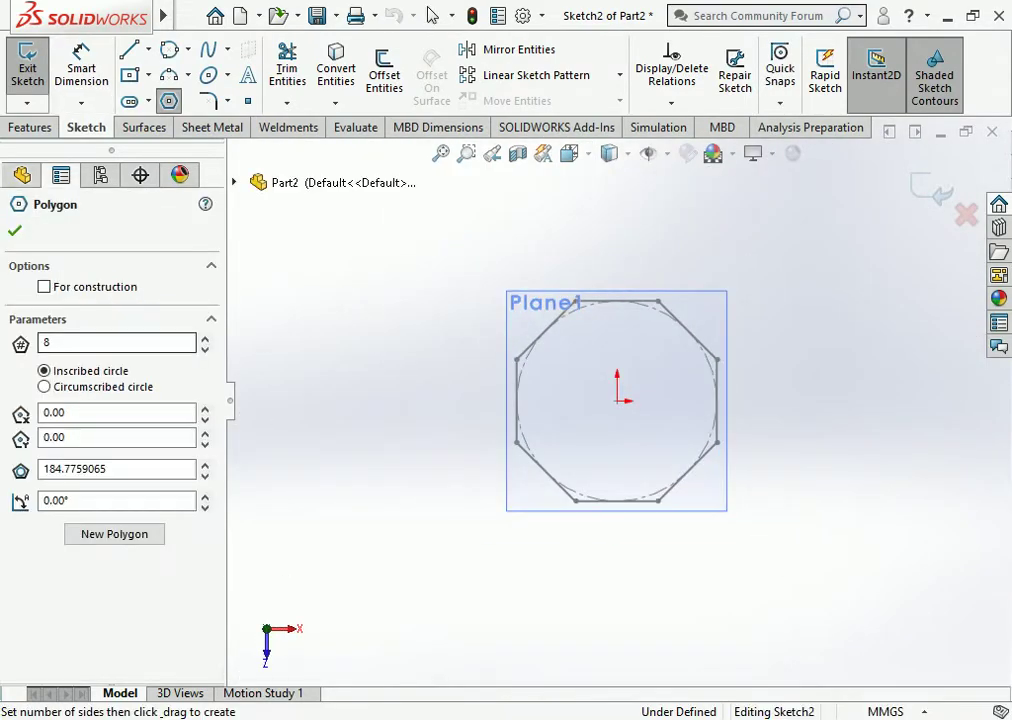
{"action": "left_click", "coordinate": [617, 400]}
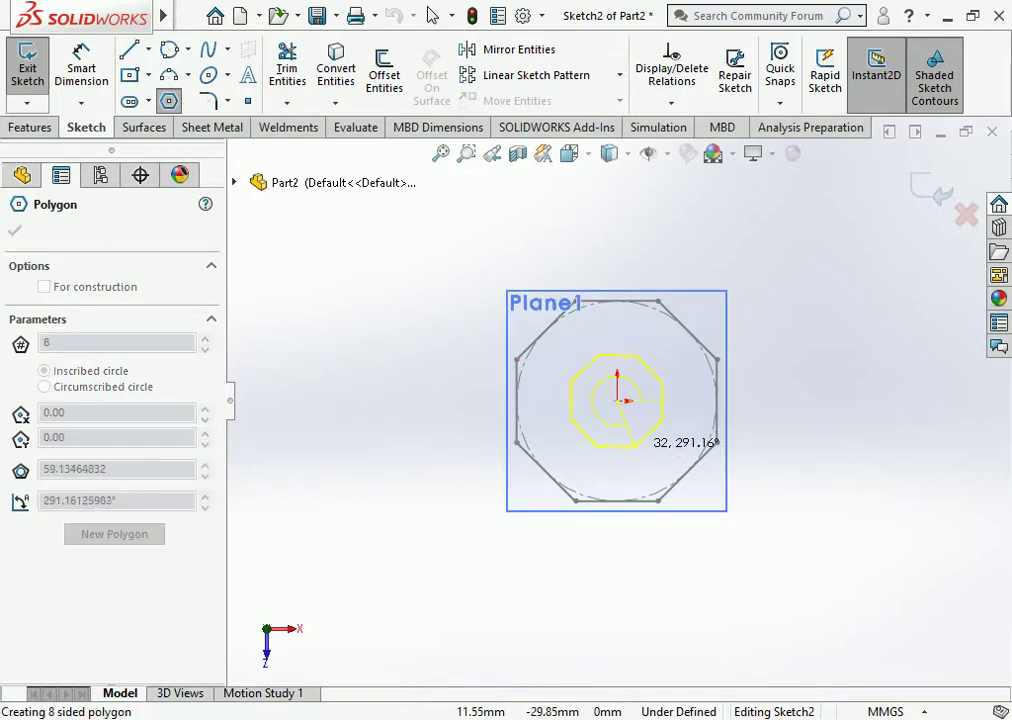
{"action": "left_click", "coordinate": [635, 445]}
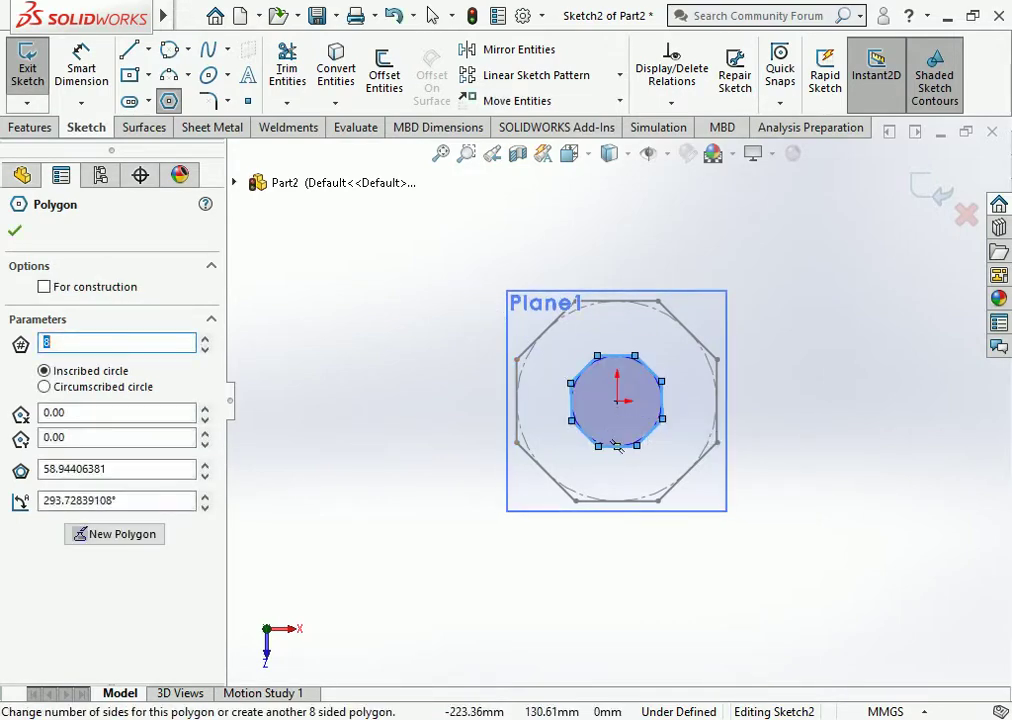
{"action": "key", "text": "Escape"}
Step: Dimension the octagon's inscribed circle to Ø260 mm and exit the sketch
{"action": "key", "text": "shift+z"}
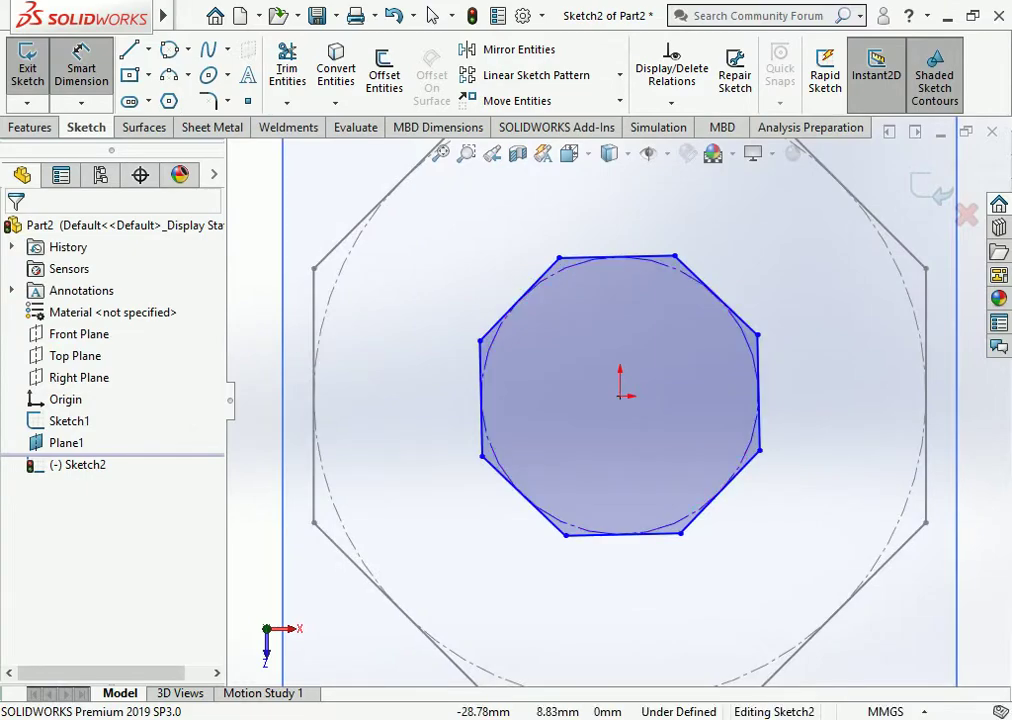
{"action": "left_click", "coordinate": [521, 353]}
{"action": "key", "text": "z"}
{"action": "key", "text": "z"}
{"action": "key", "text": "z"}
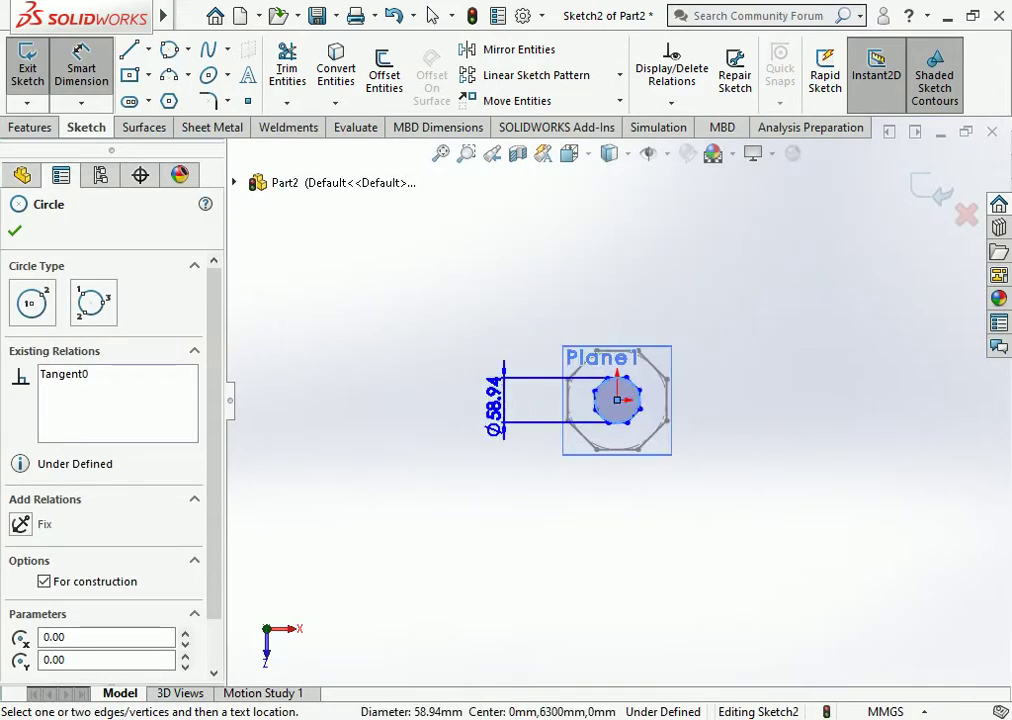
{"action": "left_click", "coordinate": [486, 390]}
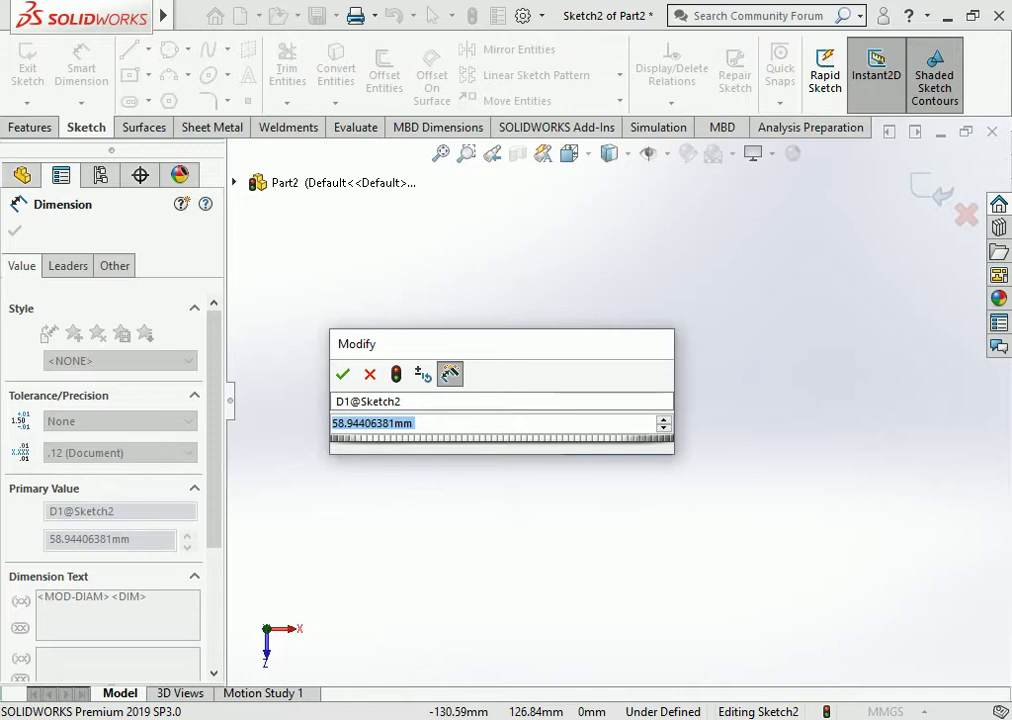
{"action": "type", "text": "2"}
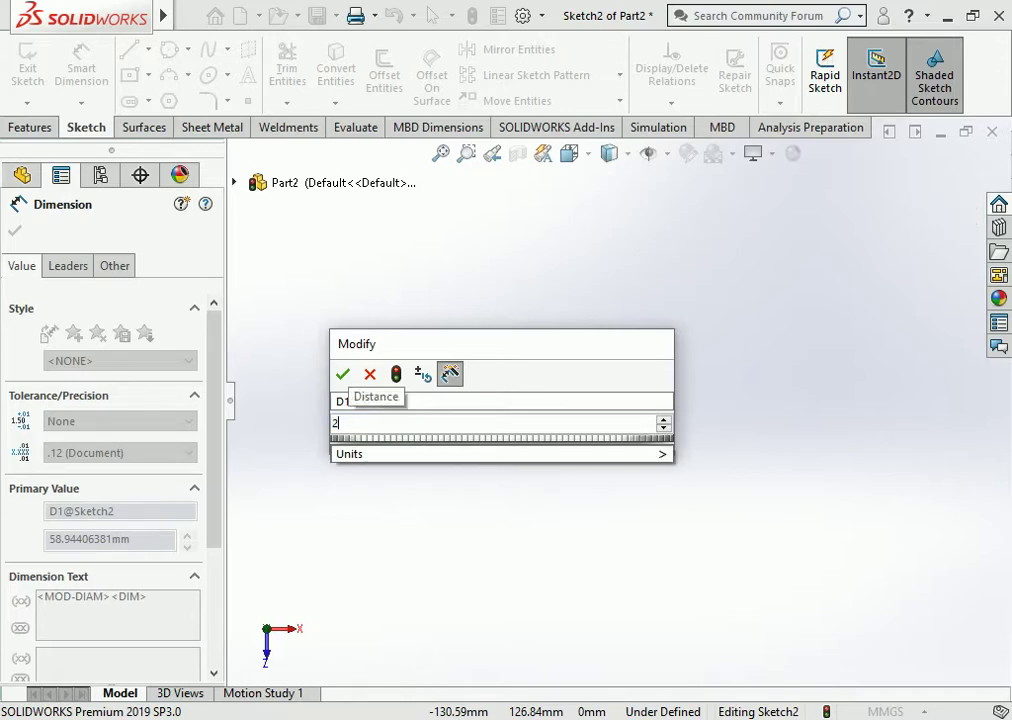
{"action": "type", "text": "60"}
{"action": "key", "text": "Return"}
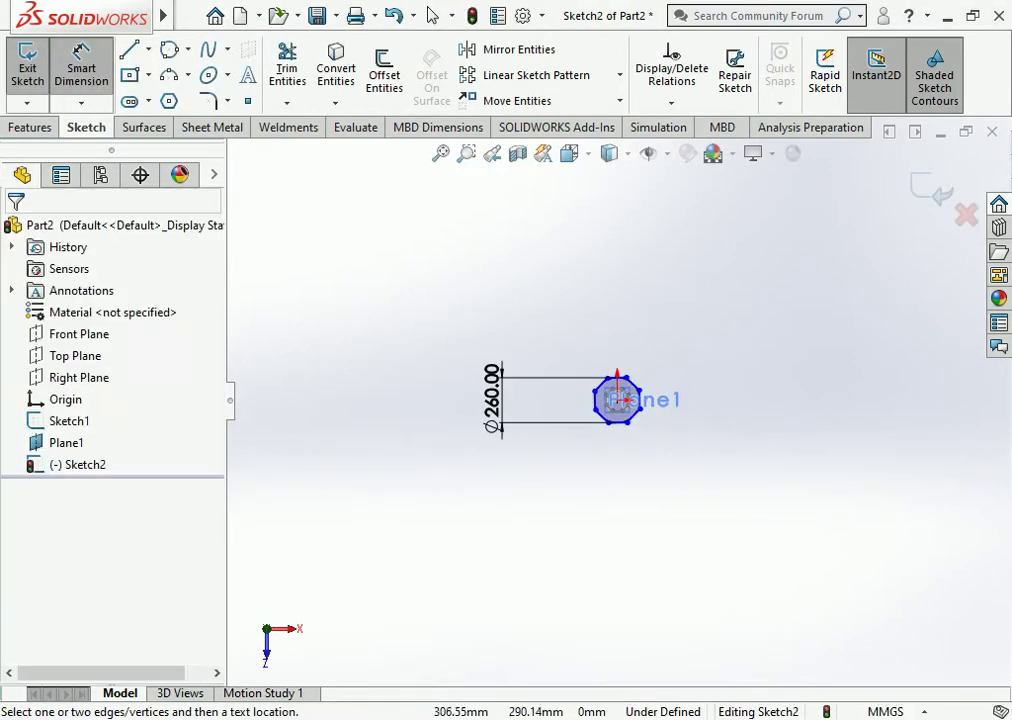
{"action": "scroll", "coordinate": [702, 371], "scroll_direction": "down", "scroll_amount": 2}
{"action": "key", "text": "Escape"}
{"action": "scroll", "coordinate": [540, 472], "scroll_direction": "down", "scroll_amount": 3}
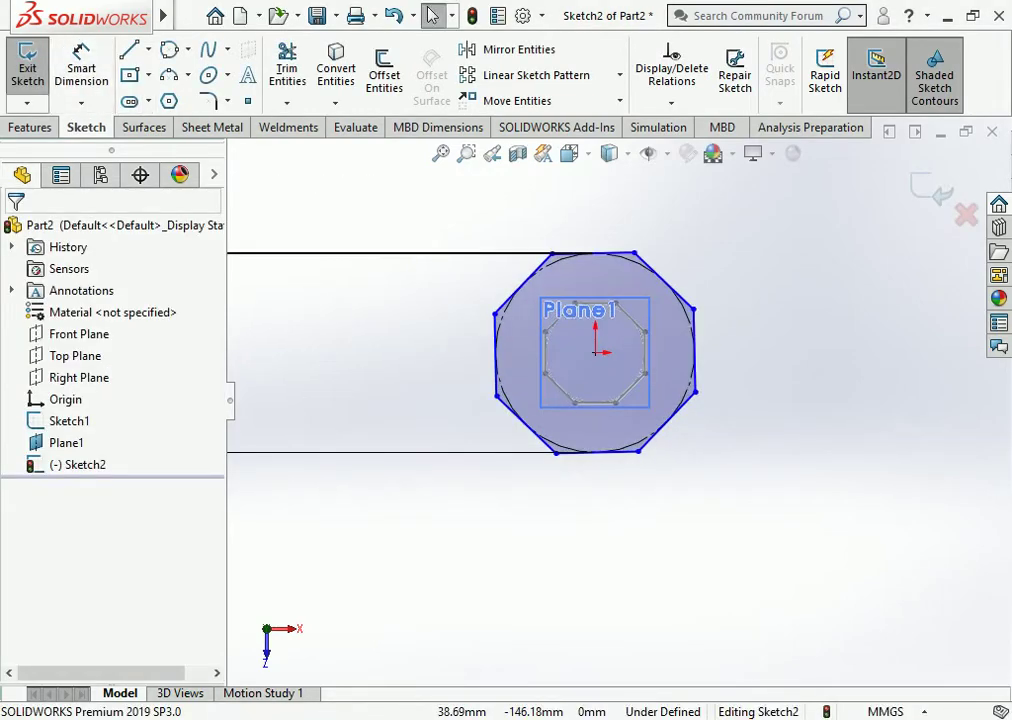
{"action": "left_click", "coordinate": [630, 452]}
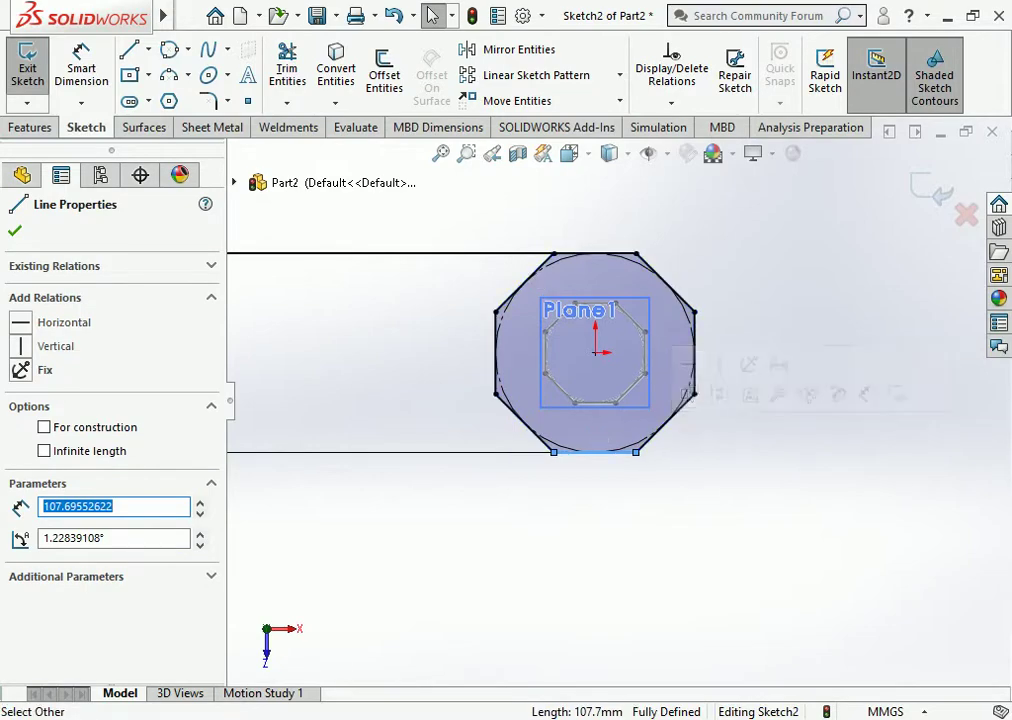
{"action": "key", "text": "Escape"}
{"action": "scroll", "coordinate": [617, 402], "scroll_direction": "up", "scroll_amount": 3}
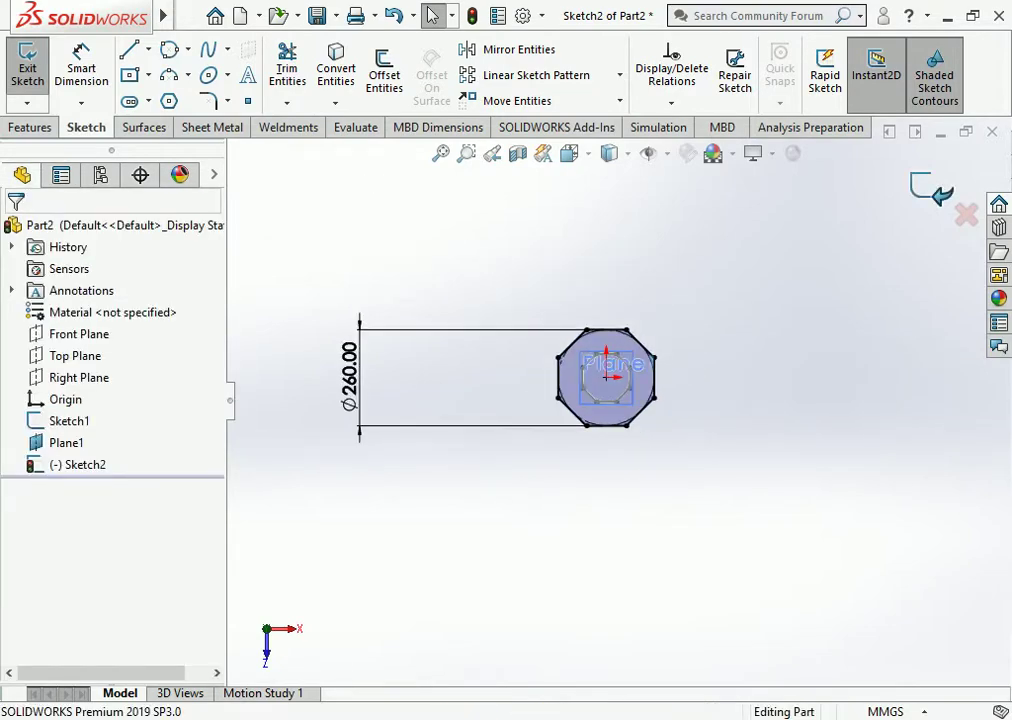
{"action": "key", "text": "ctrl+b"}
{"action": "scroll", "coordinate": [546, 336], "scroll_direction": "down", "scroll_amount": 3}
Step: Hide Plane1 and start a loft through the two octagon sketches as profiles
{"action": "right_click", "coordinate": [776, 338]}
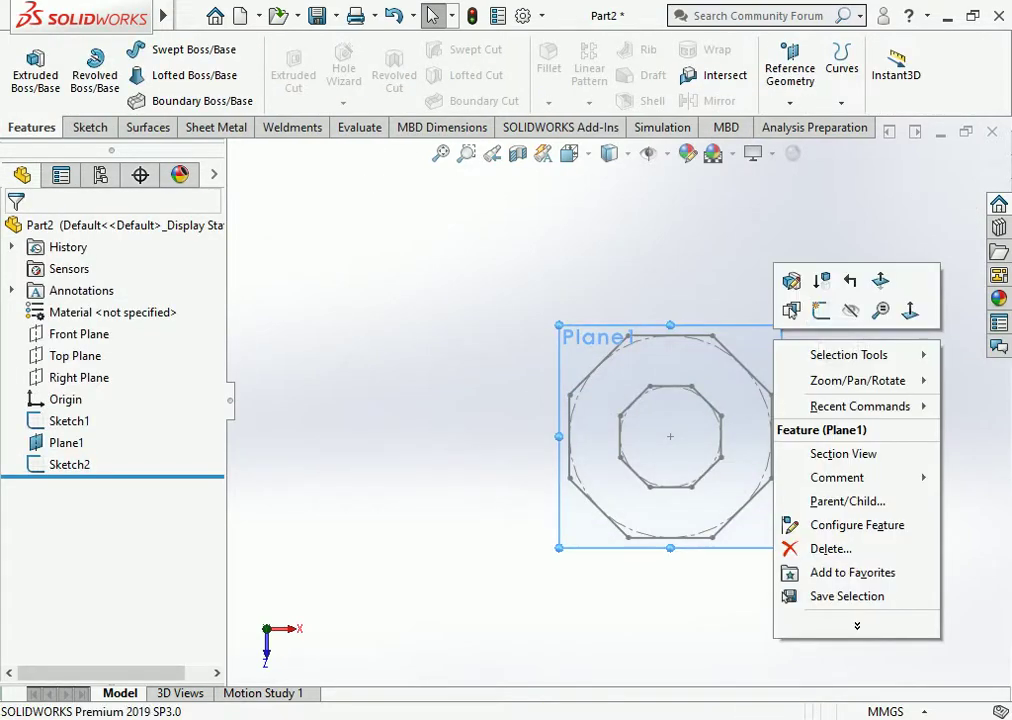
{"action": "left_click", "coordinate": [847, 307]}
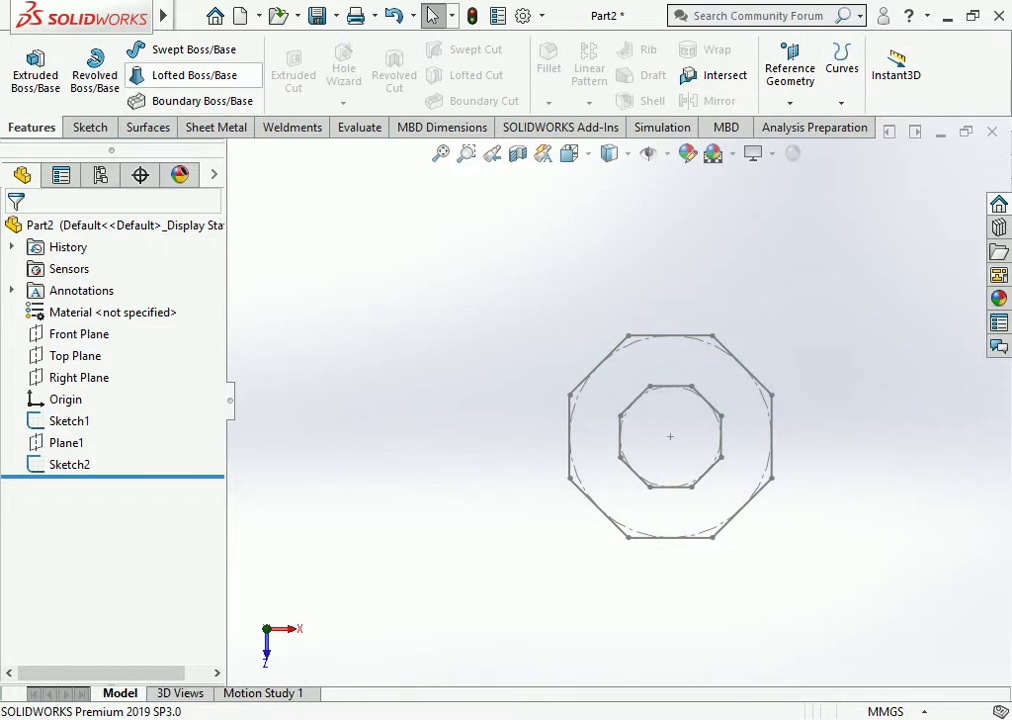
{"action": "left_click", "coordinate": [190, 75]}
{"action": "left_click", "coordinate": [721, 457]}
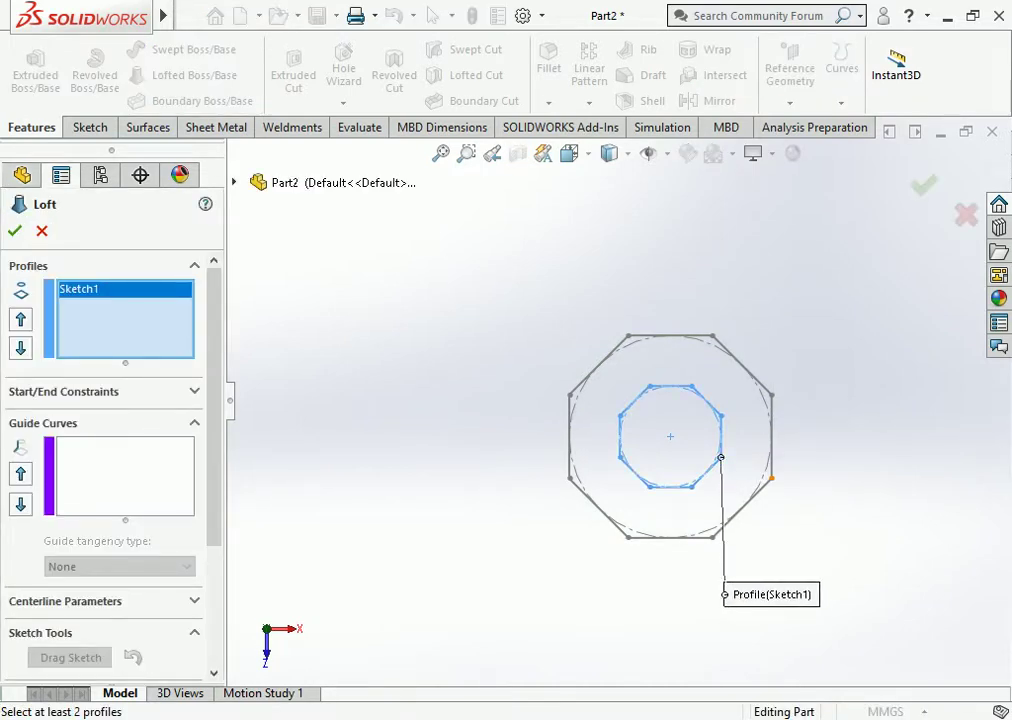
{"action": "left_click", "coordinate": [771, 478]}
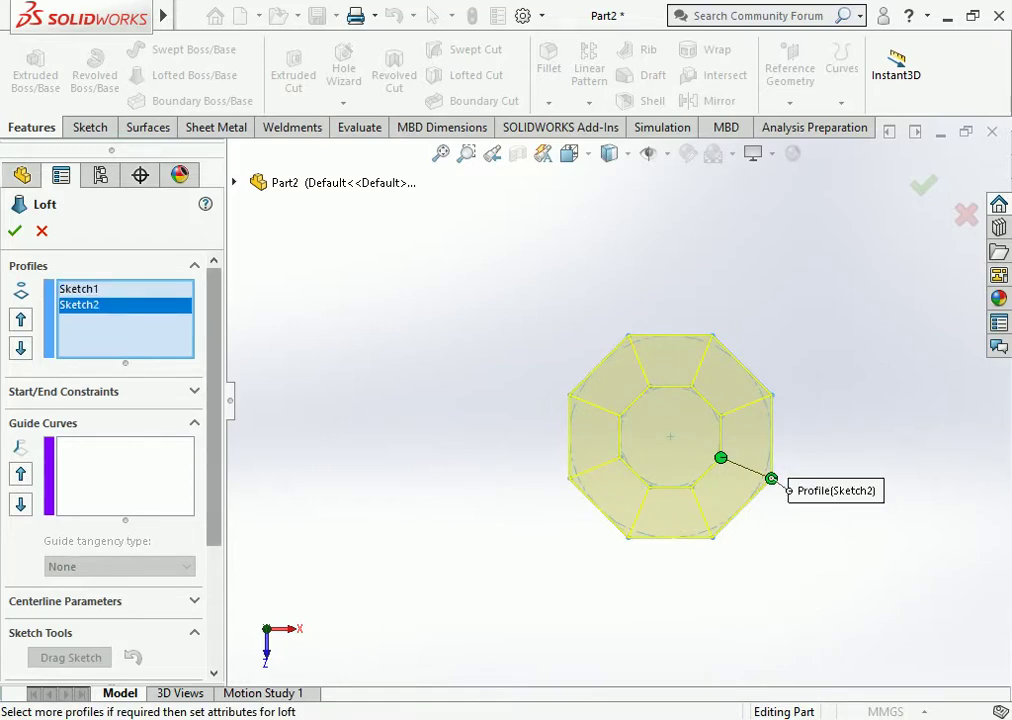
{"action": "scroll", "coordinate": [110, 450], "scroll_direction": "down", "scroll_amount": 3}
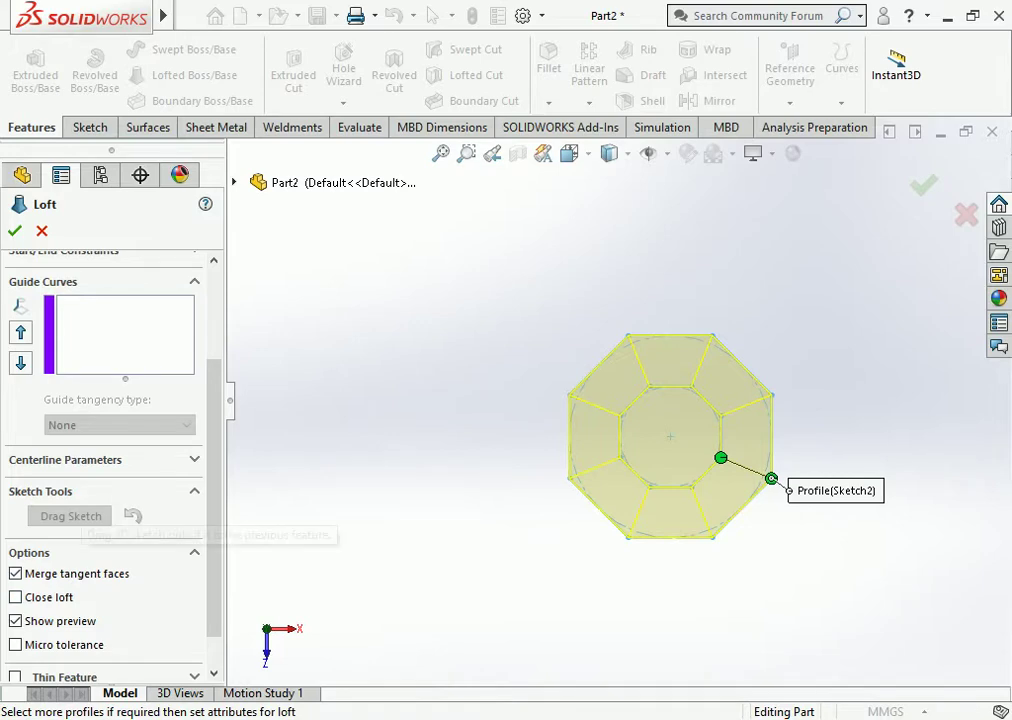
{"action": "scroll", "coordinate": [110, 450], "scroll_direction": "up", "scroll_amount": 3}
{"action": "scroll", "coordinate": [110, 450], "scroll_direction": "down", "scroll_amount": 3}
{"action": "scroll", "coordinate": [110, 450], "scroll_direction": "down", "scroll_amount": 2}
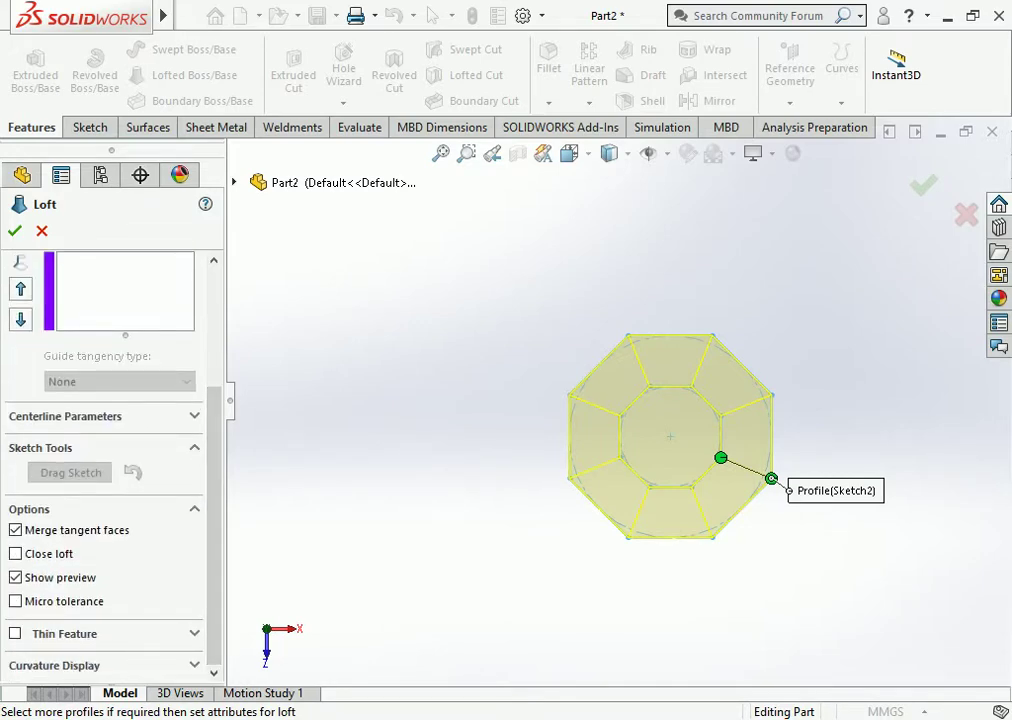
Step: Make the loft a thin feature with a 3.50 mm wall and confirm it
{"action": "left_click", "coordinate": [15, 633]}
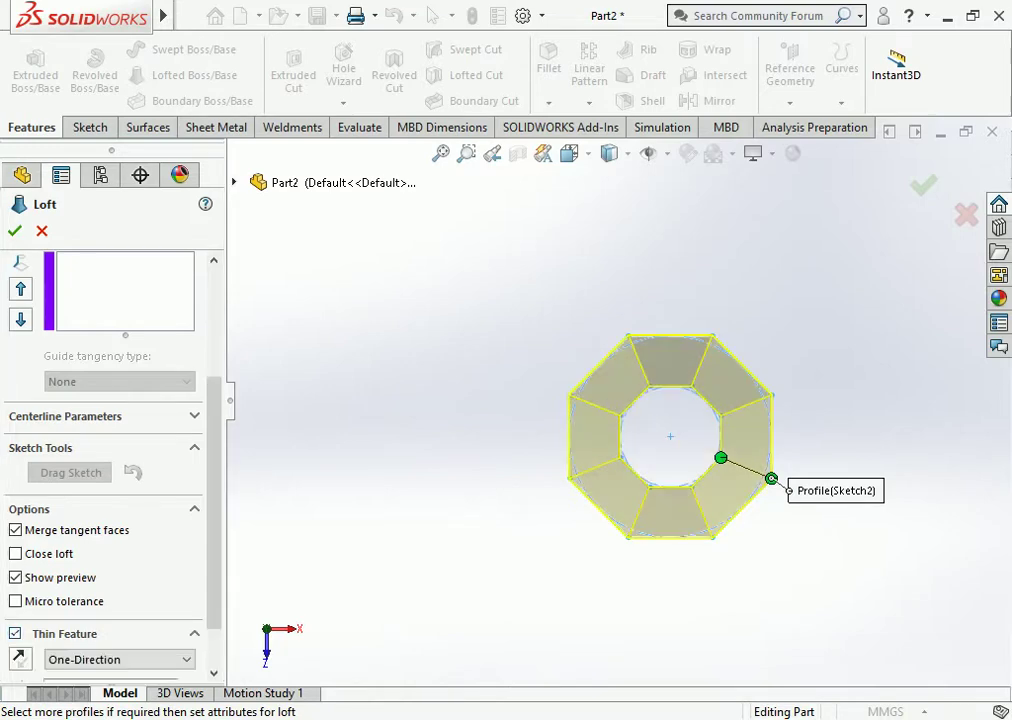
{"action": "scroll", "coordinate": [770, 497], "scroll_direction": "down", "scroll_amount": 2}
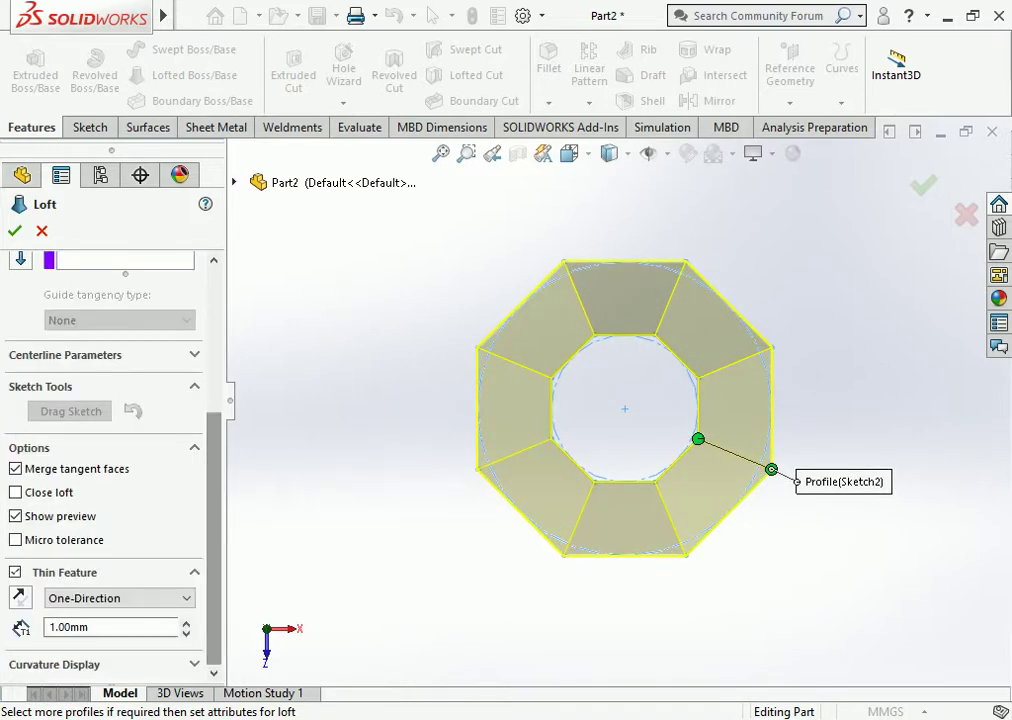
{"action": "type", "text": "3."}
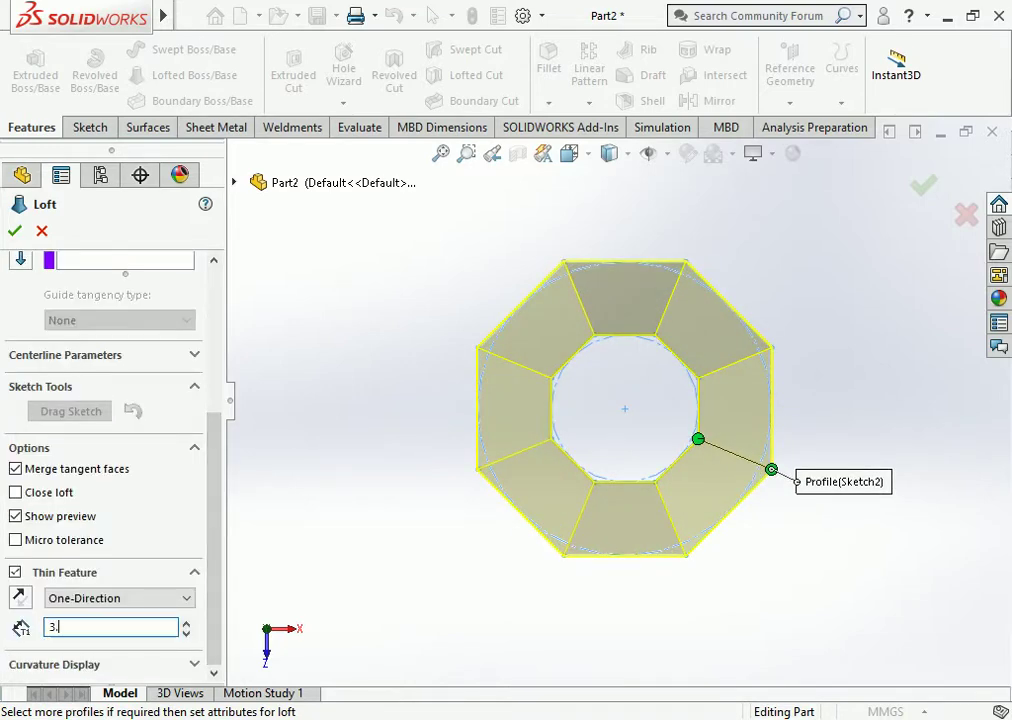
{"action": "scroll", "coordinate": [829, 446], "scroll_direction": "down", "scroll_amount": 4}
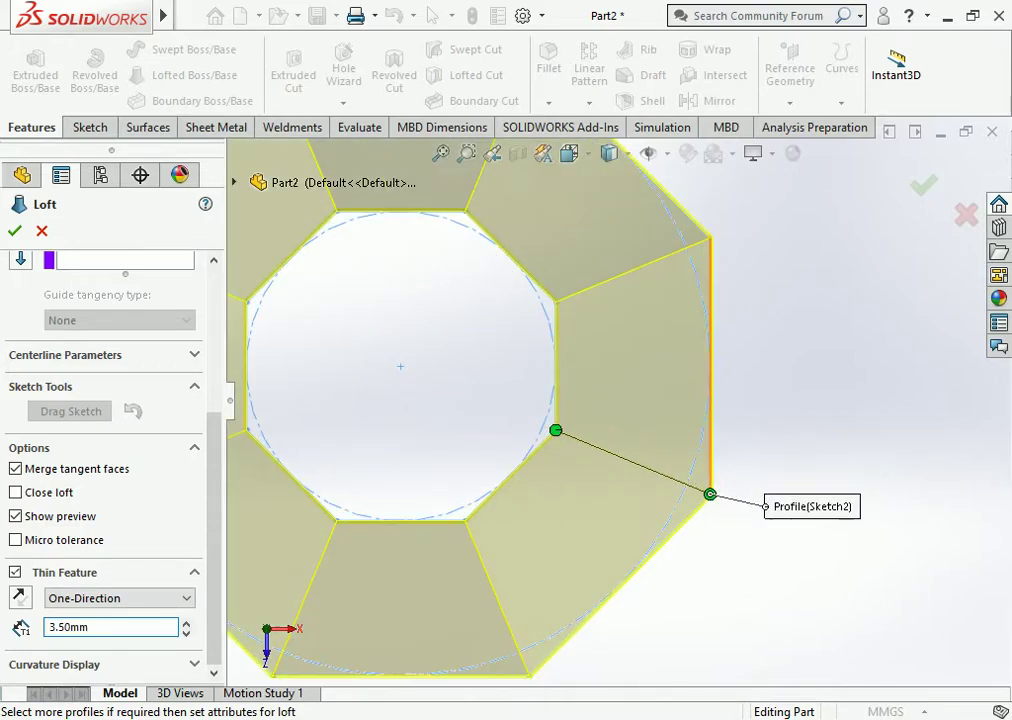
{"action": "scroll", "coordinate": [617, 401], "scroll_direction": "up", "scroll_amount": 3}
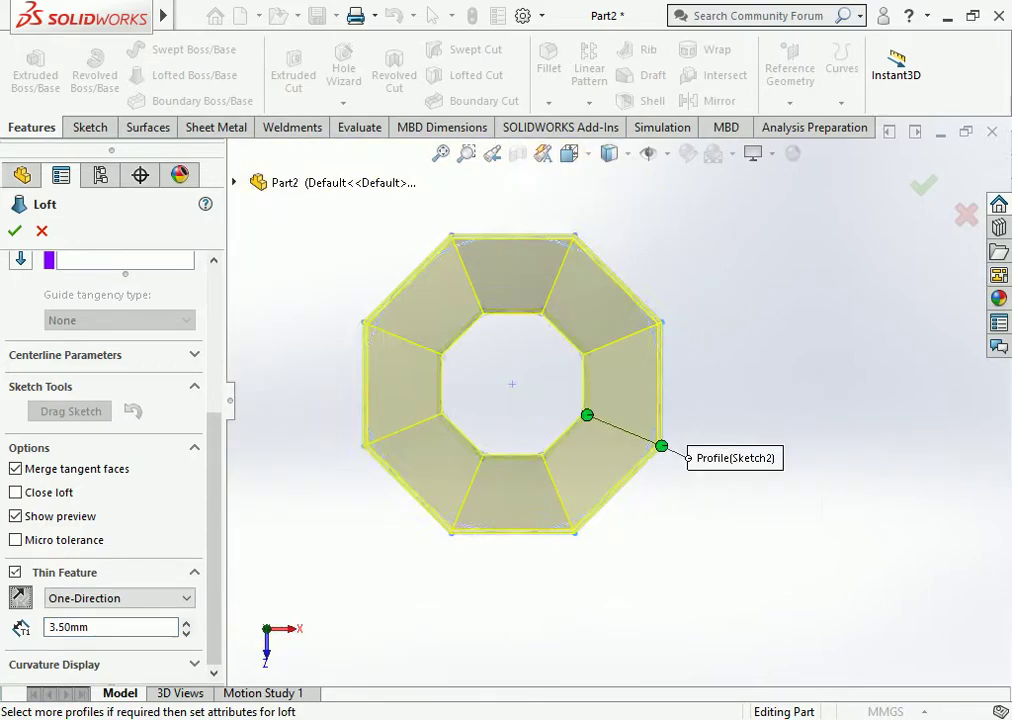
{"action": "scroll", "coordinate": [617, 401], "scroll_direction": "up", "scroll_amount": 2}
{"action": "key", "text": "Return"}
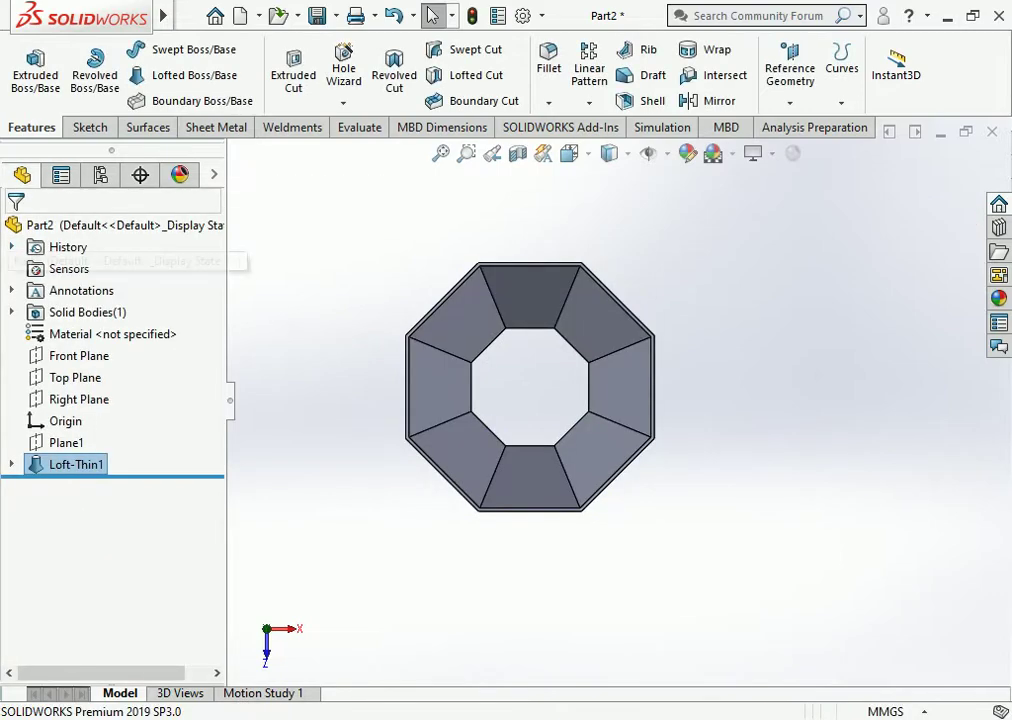
Step: Start a sketch on the Front Plane and view it from the front
{"action": "left_click", "coordinate": [78, 356]}
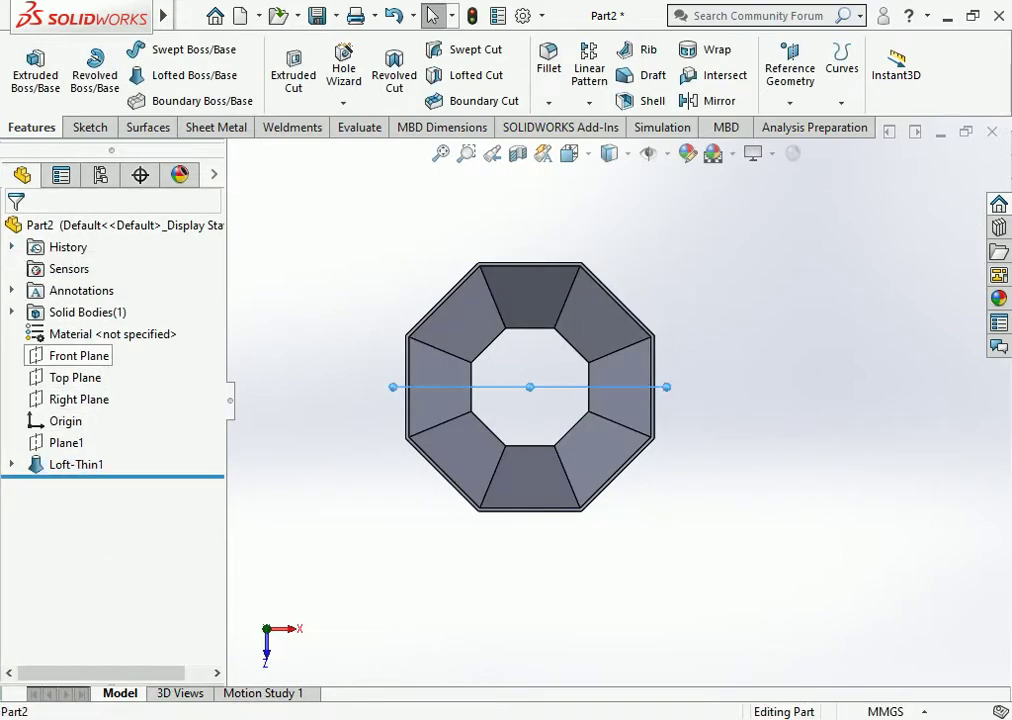
{"action": "left_click", "coordinate": [65, 331]}
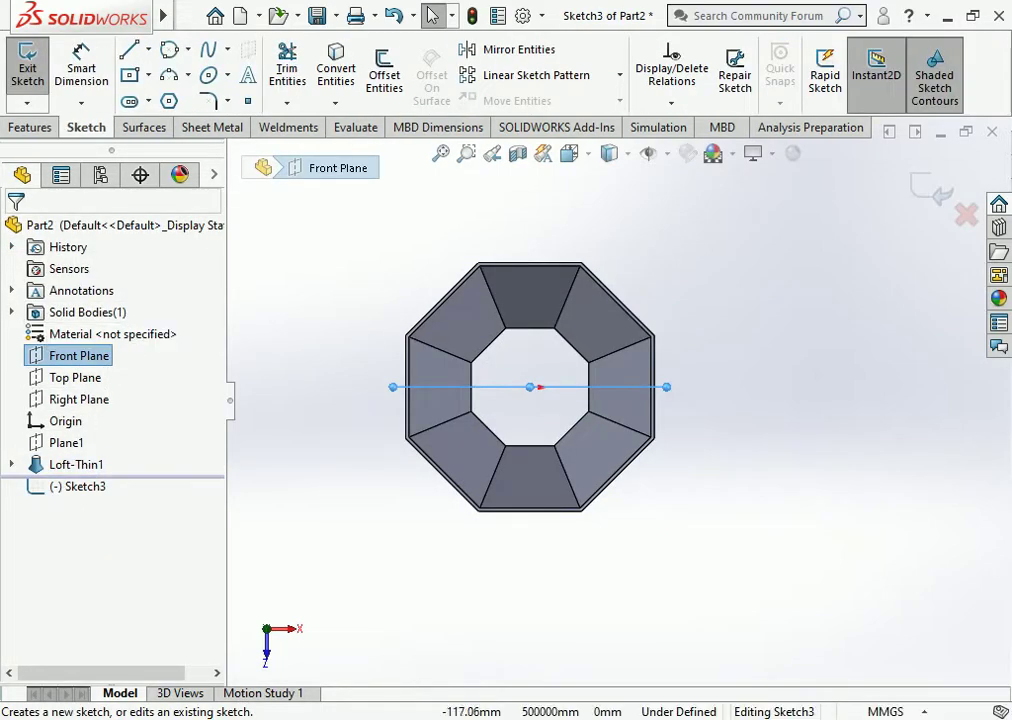
{"action": "left_click", "coordinate": [569, 153]}
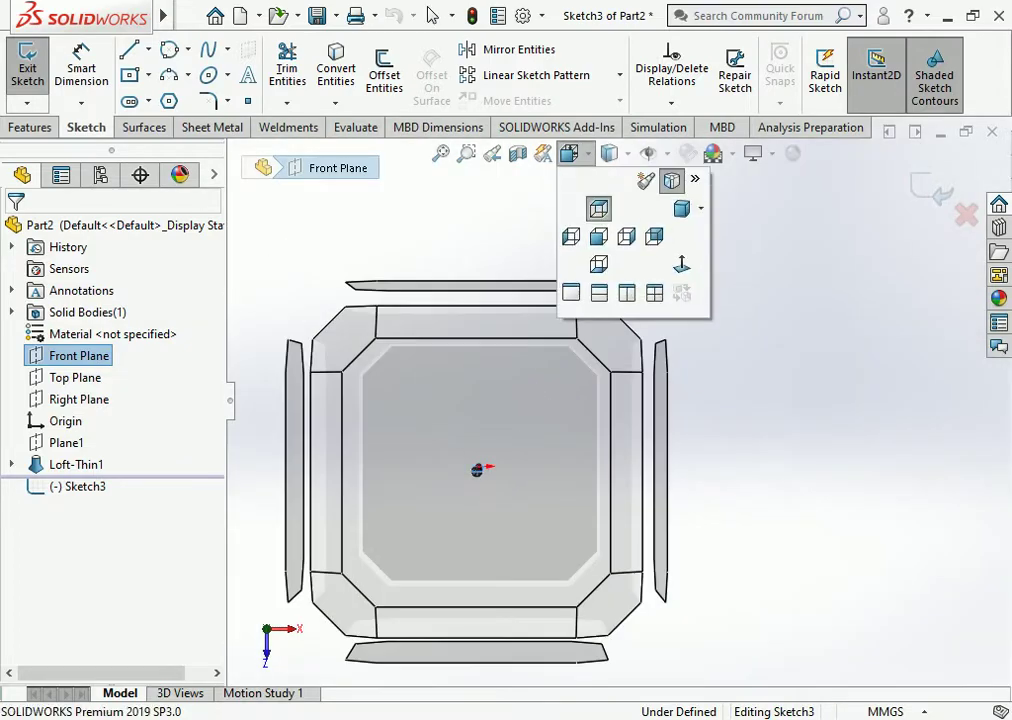
{"action": "left_click", "coordinate": [598, 236]}
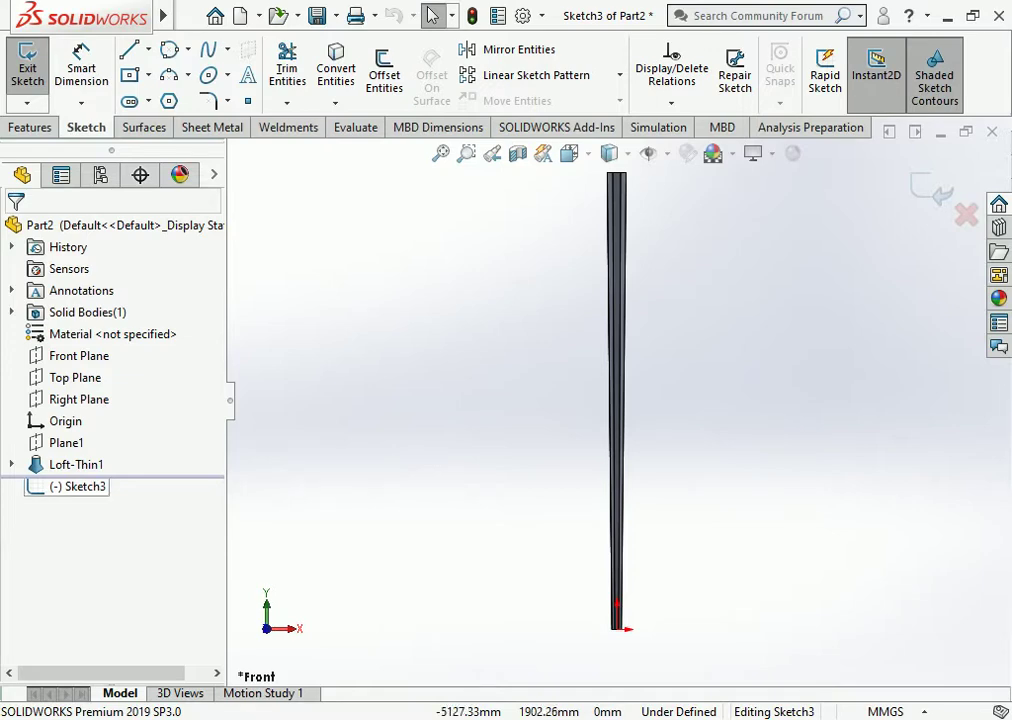
Step: Select Loft-Thin1 and bring up its shortcut menu, then dismiss it
{"action": "left_click", "coordinate": [76, 464]}
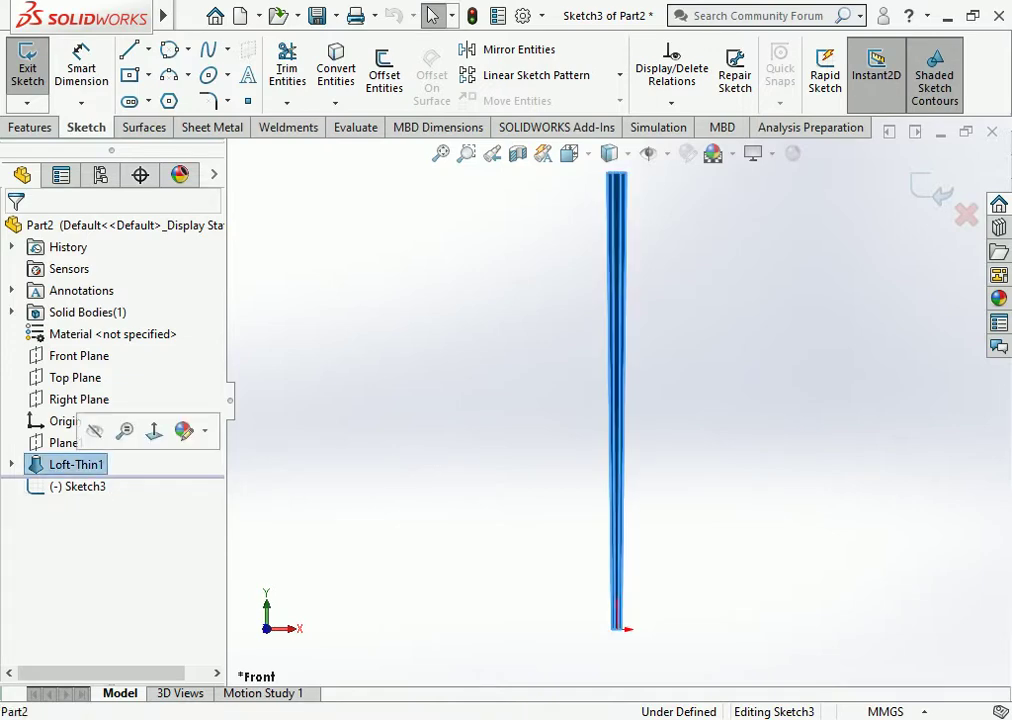
{"action": "key", "text": "Escape"}
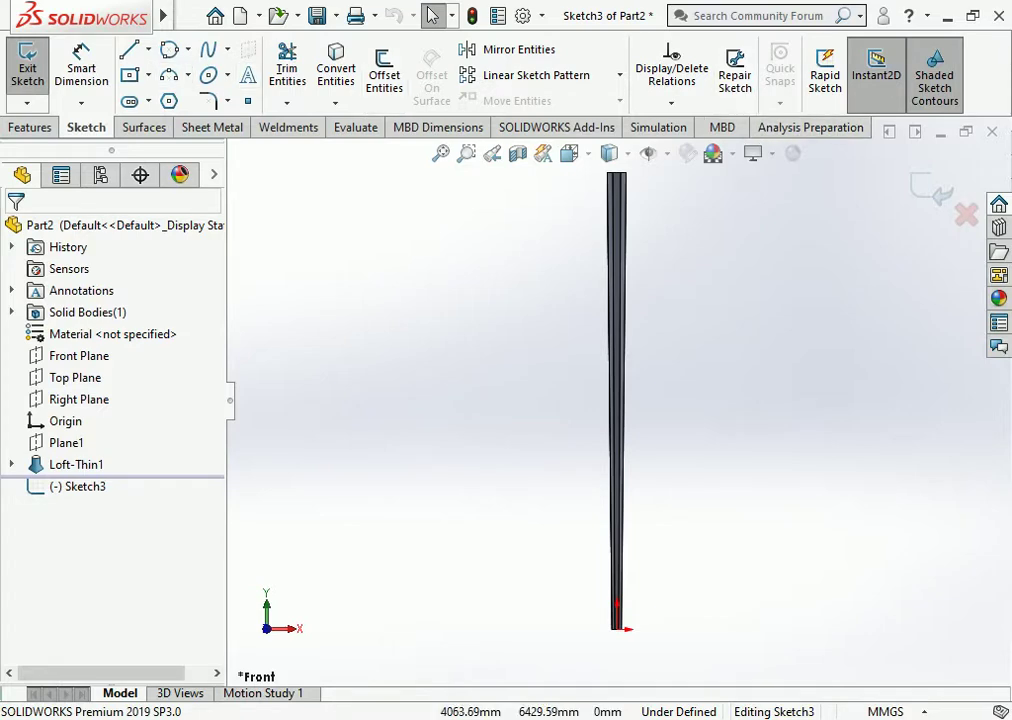
{"action": "left_click", "coordinate": [72, 464]}
{"action": "right_click", "coordinate": [72, 464]}
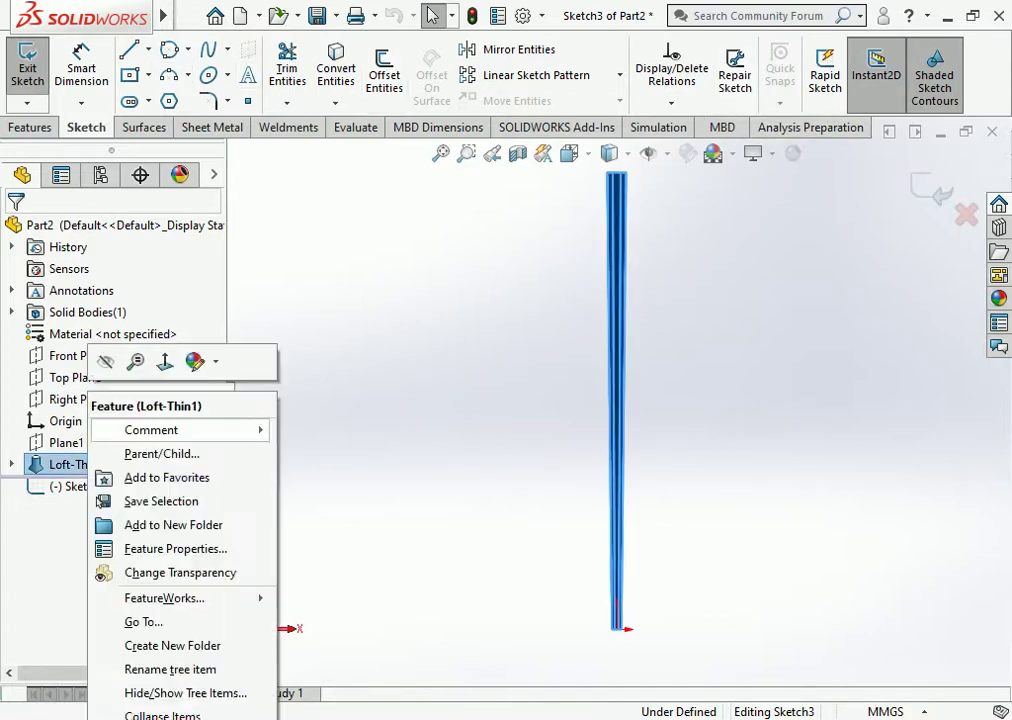
{"action": "right_click", "coordinate": [33, 464]}
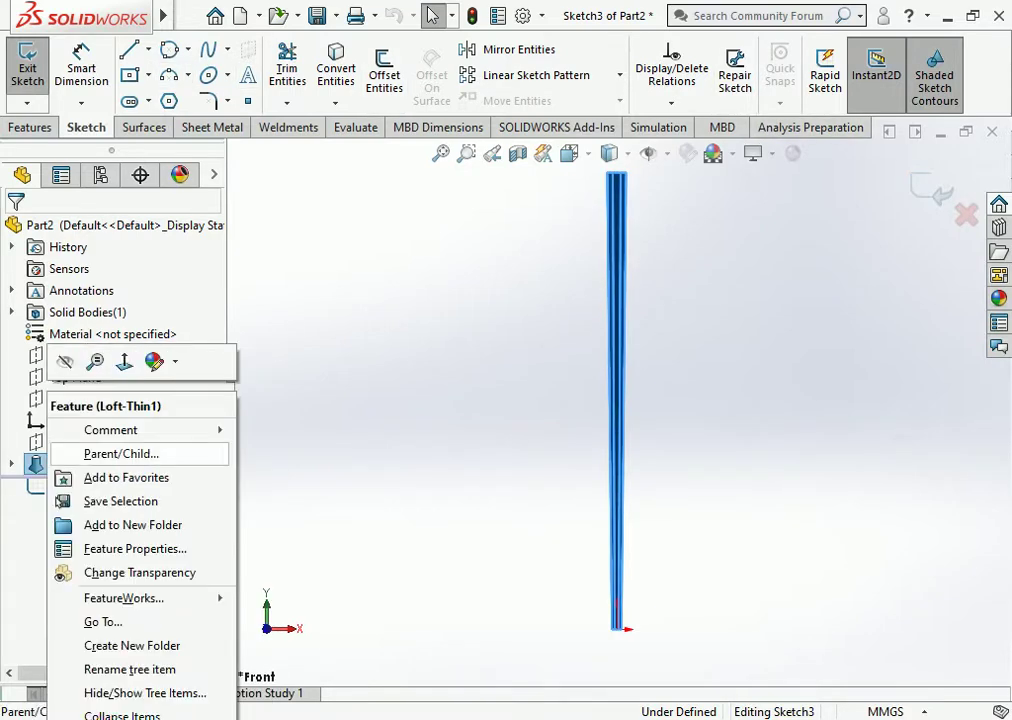
{"action": "key", "text": "Escape"}
Step: Exit the empty sketch, then reopen and close Loft-Thin1's settings to rebuild it
{"action": "left_click", "coordinate": [27, 70]}
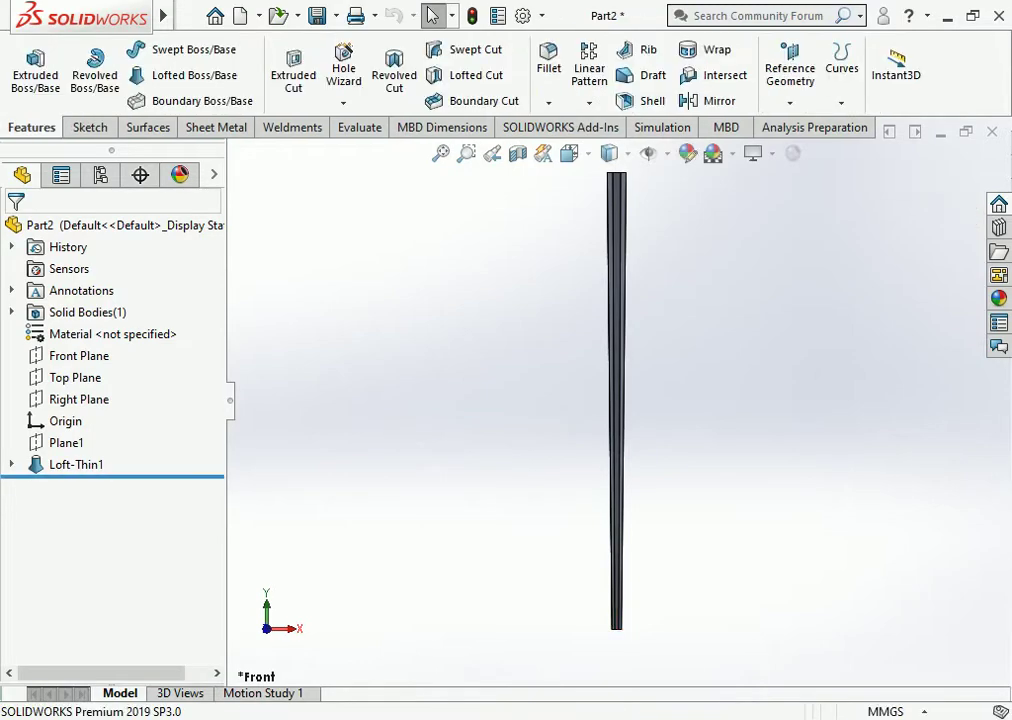
{"action": "right_click", "coordinate": [66, 464]}
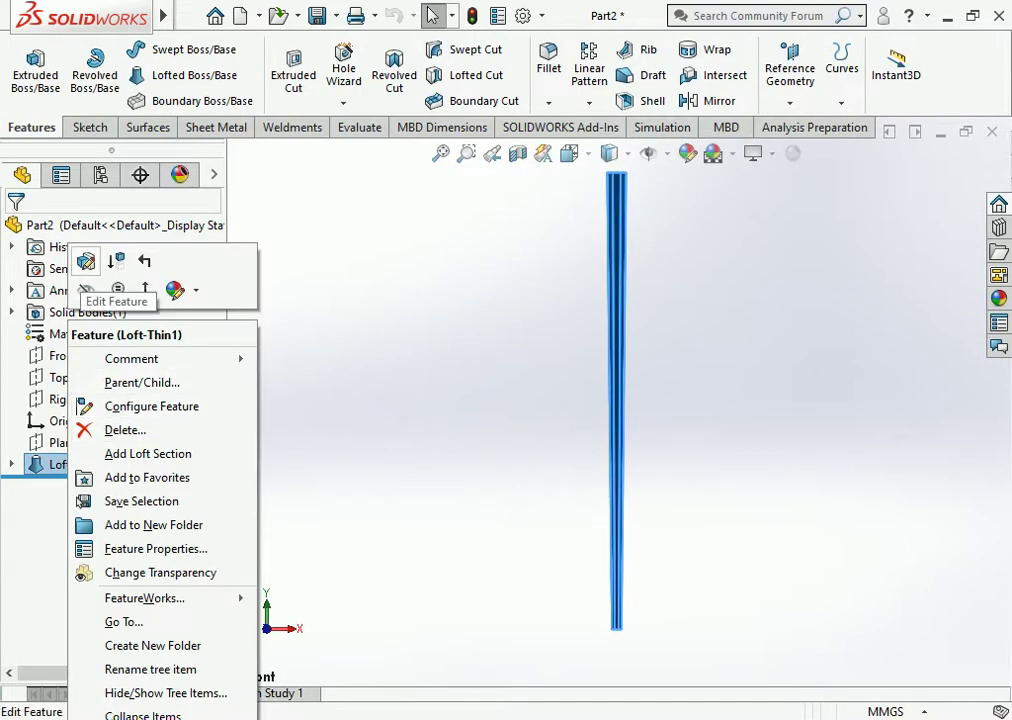
{"action": "left_click", "coordinate": [86, 261]}
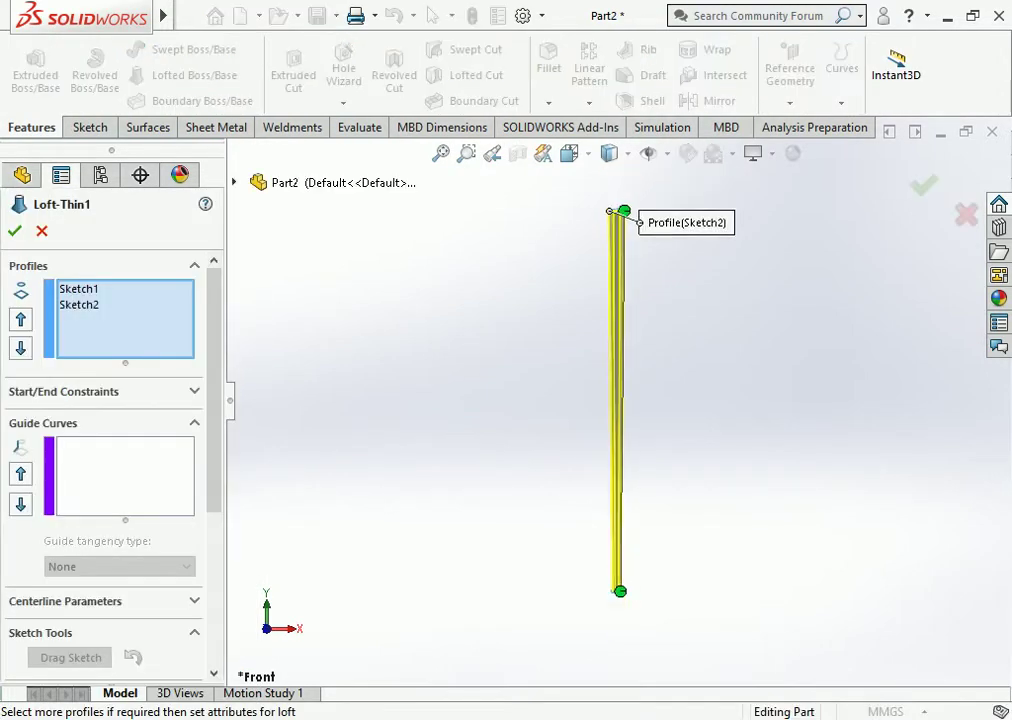
{"action": "left_click", "coordinate": [14, 231]}
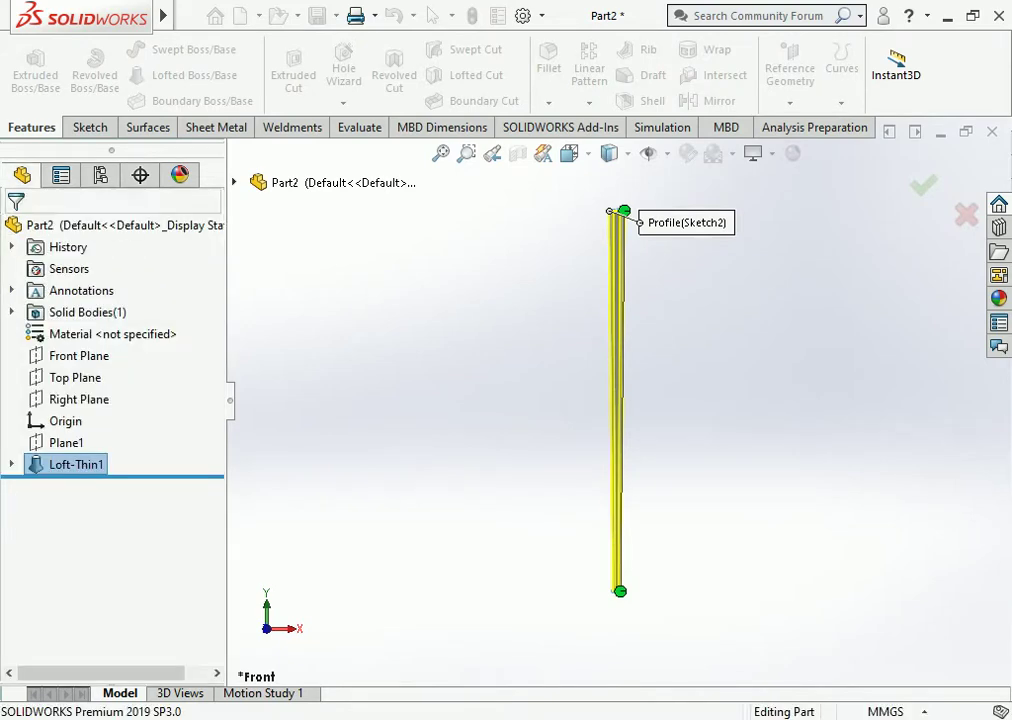
Step: Edit Sketch2 to check its Ø260 dimension, exit it, and select Sketch1
{"action": "left_click", "coordinate": [11, 464]}
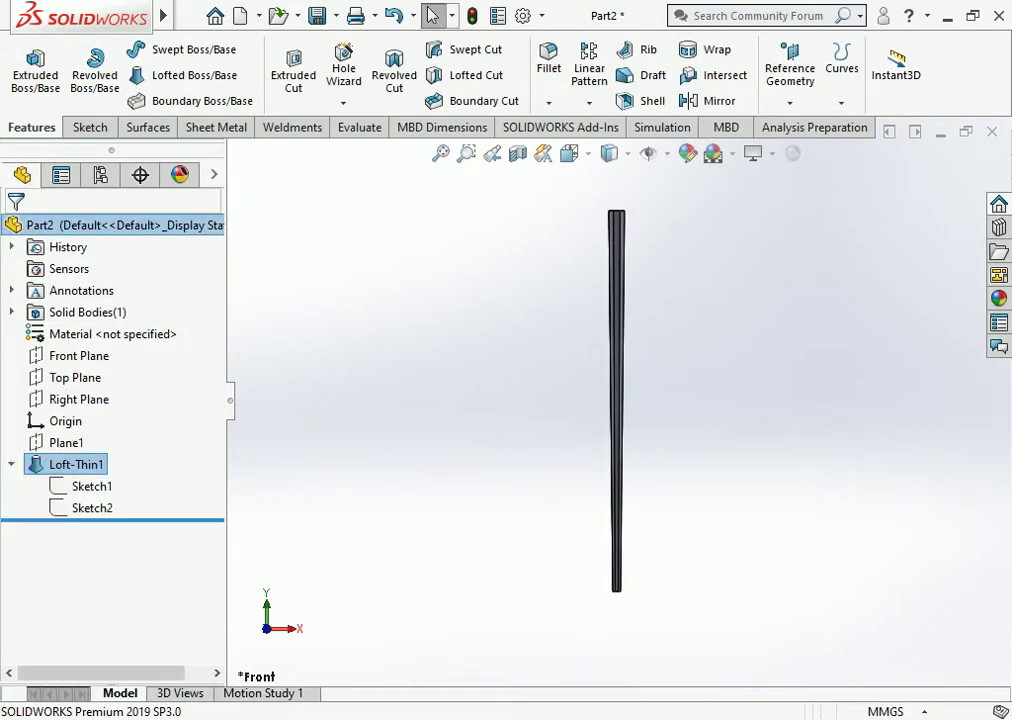
{"action": "left_click", "coordinate": [92, 508]}
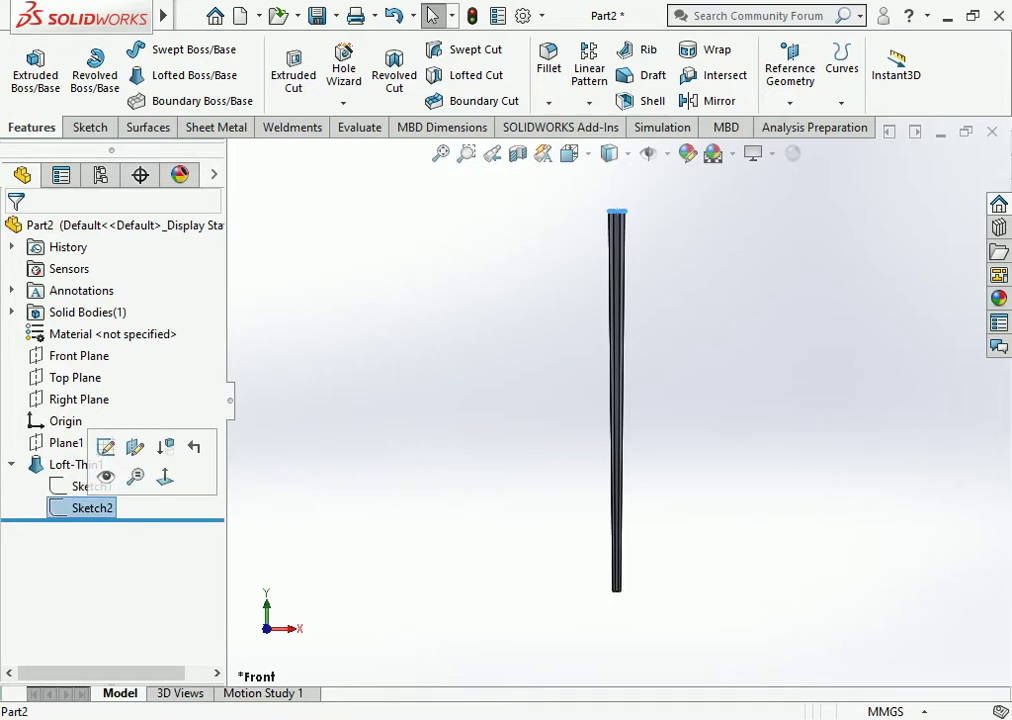
{"action": "right_click", "coordinate": [92, 507]}
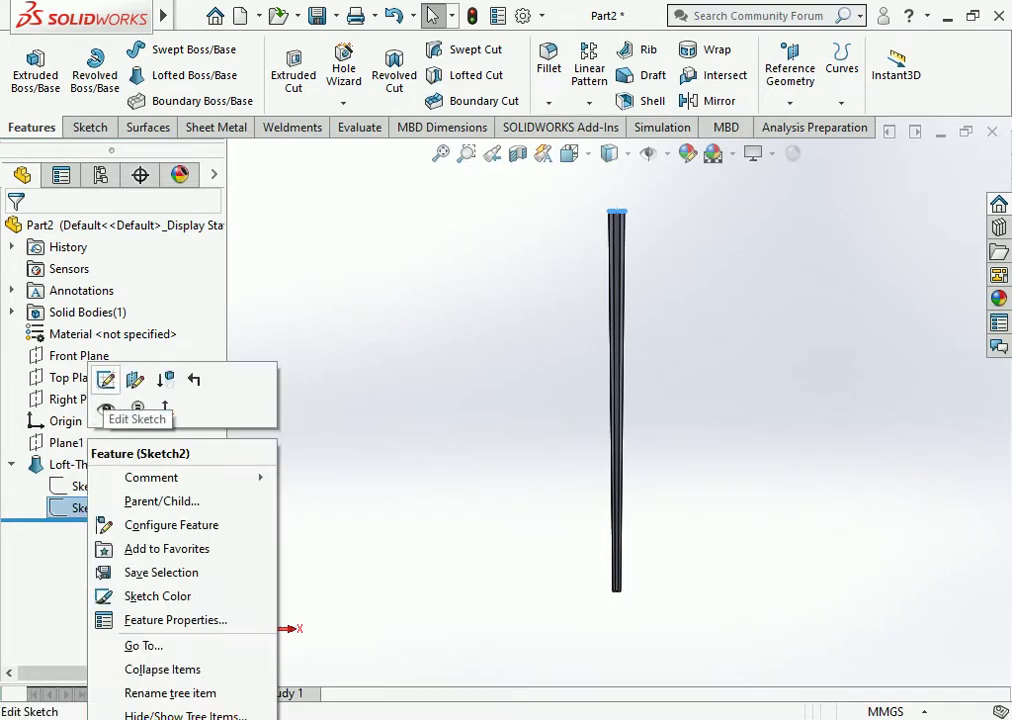
{"action": "left_click", "coordinate": [104, 380]}
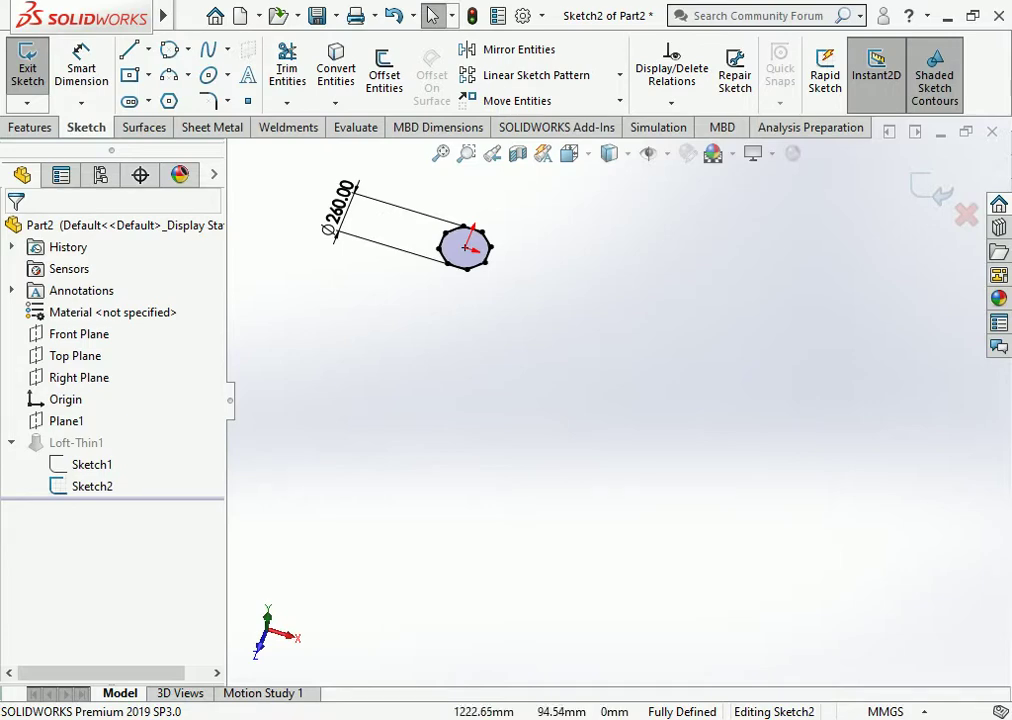
{"action": "left_click", "coordinate": [938, 192]}
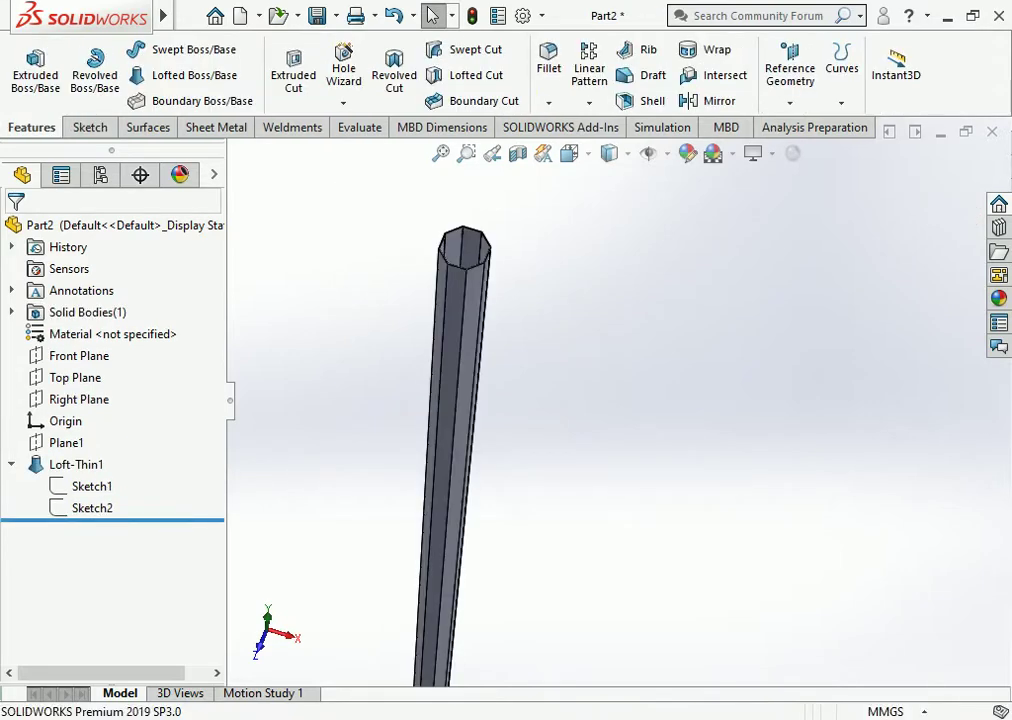
{"action": "left_click", "coordinate": [92, 486]}
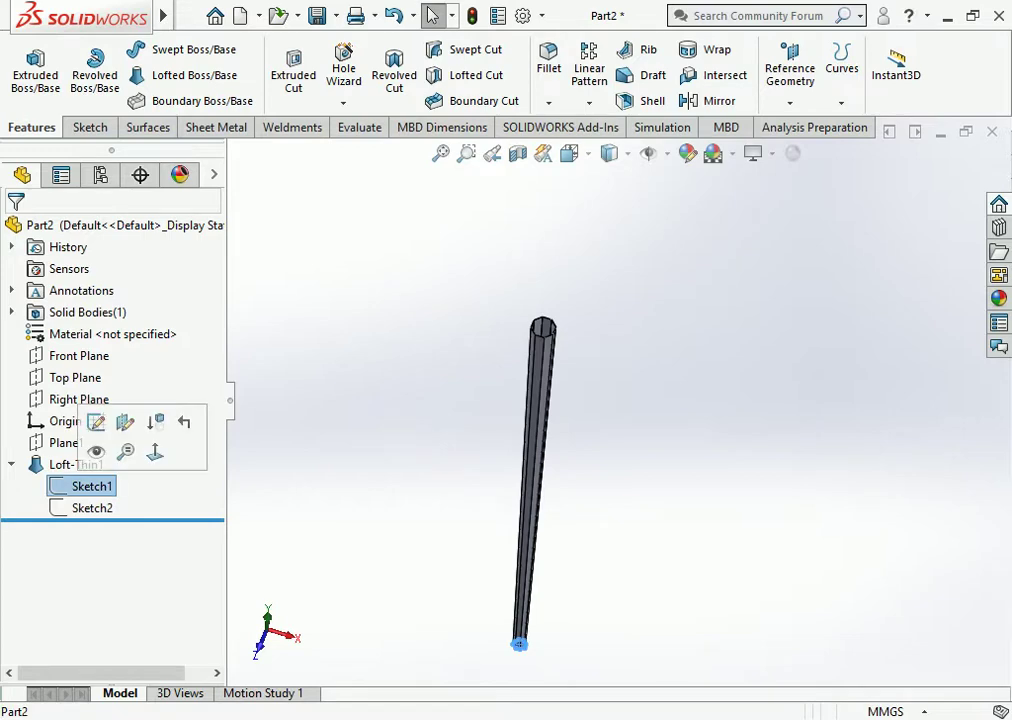
Step: In Sketch1, change the Ø130 diameter dimension to 330 mm
{"action": "left_click", "coordinate": [95, 422]}
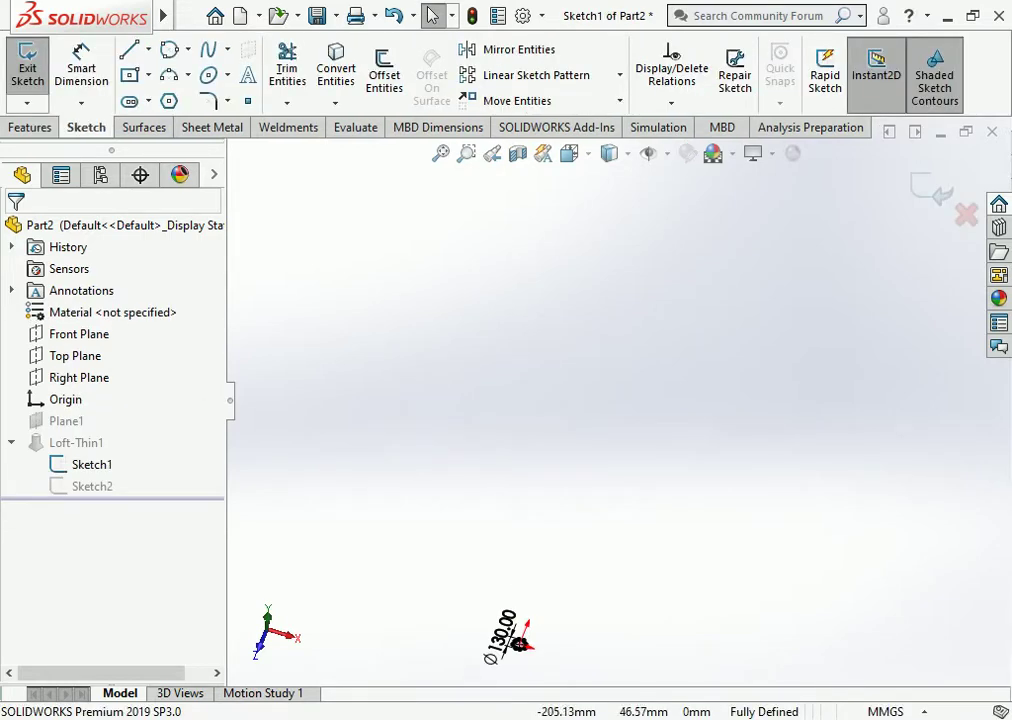
{"action": "left_click", "coordinate": [518, 643]}
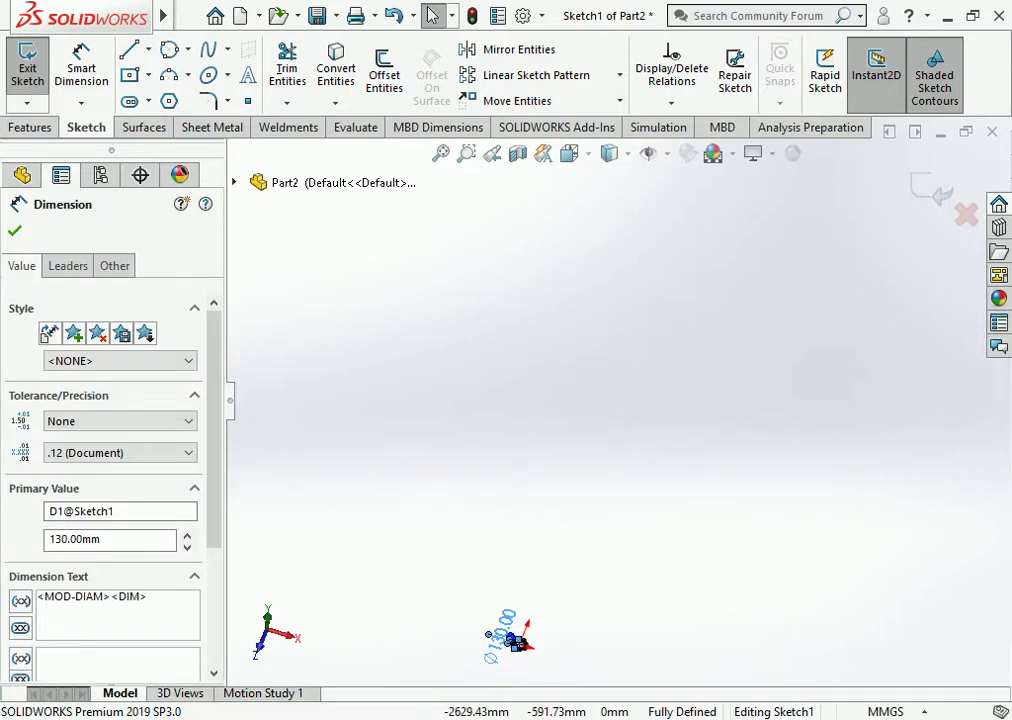
{"action": "double_click", "coordinate": [80, 539]}
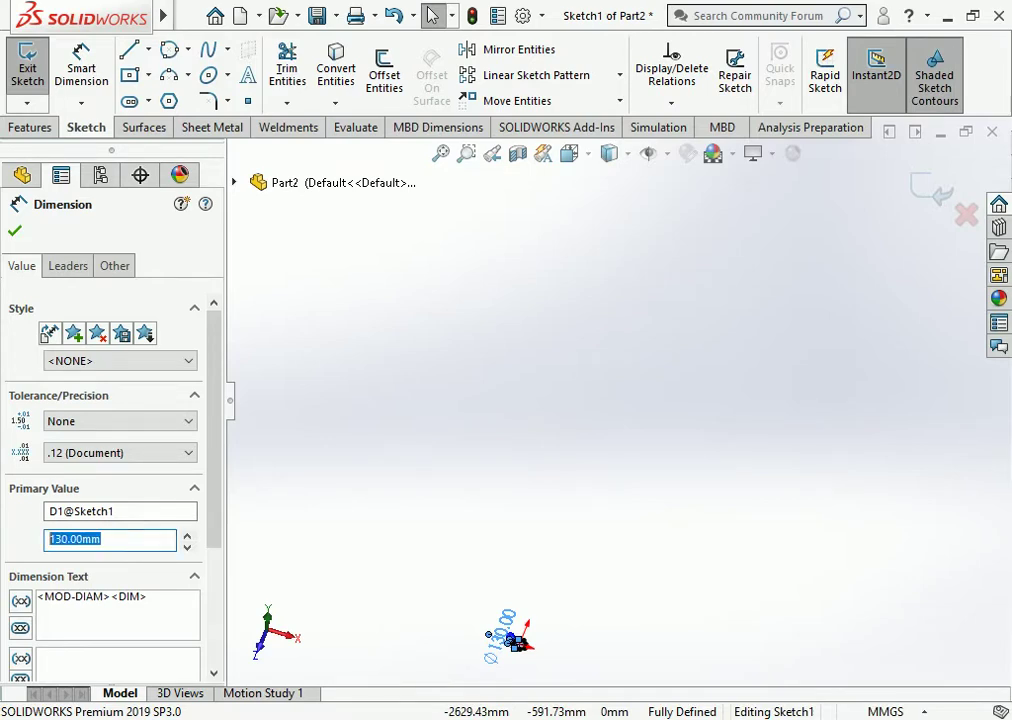
{"action": "type", "text": "330"}
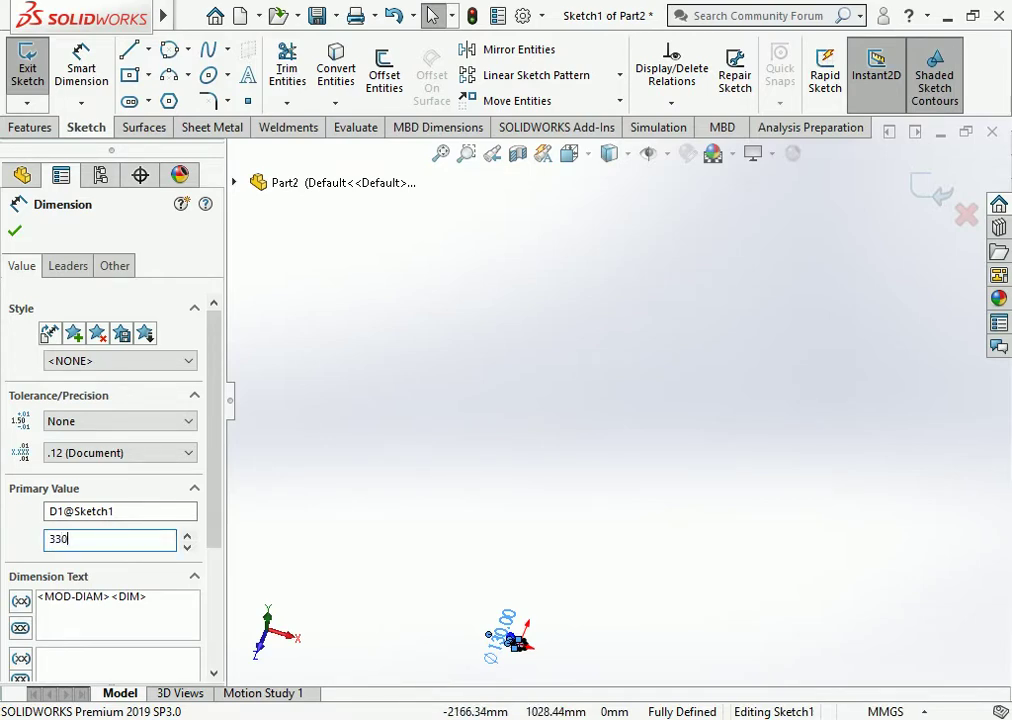
{"action": "key", "text": "Return"}
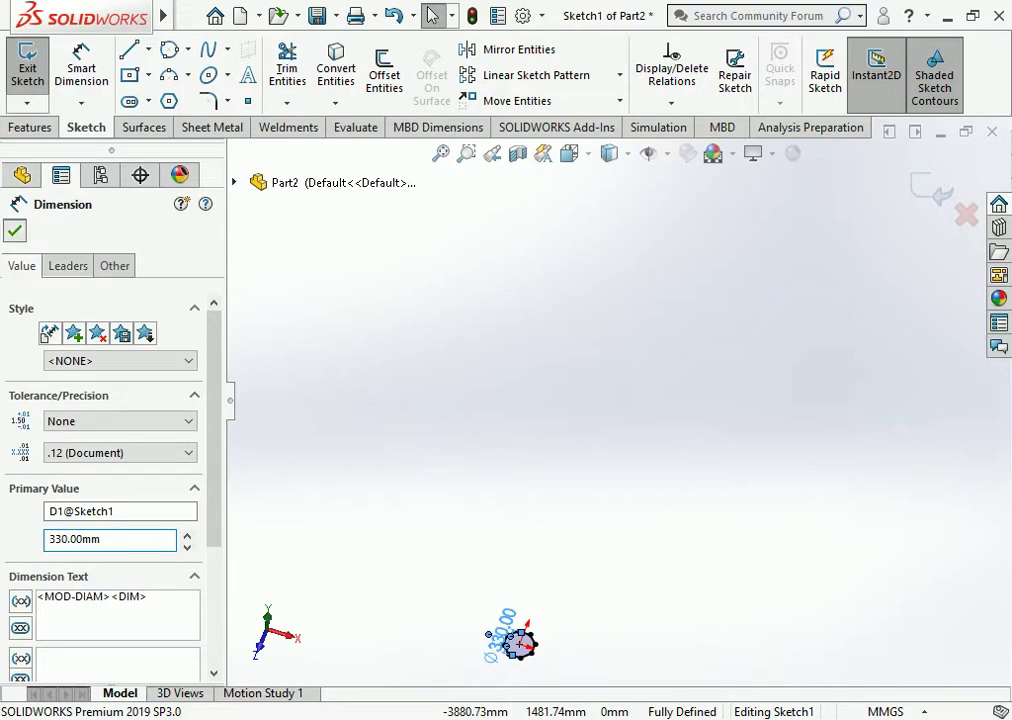
{"action": "left_click", "coordinate": [14, 230]}
Step: Exit Sketch1 to rebuild the loft and orbit to view the wider base
{"action": "scroll", "coordinate": [580, 490], "scroll_direction": "up", "scroll_amount": 3}
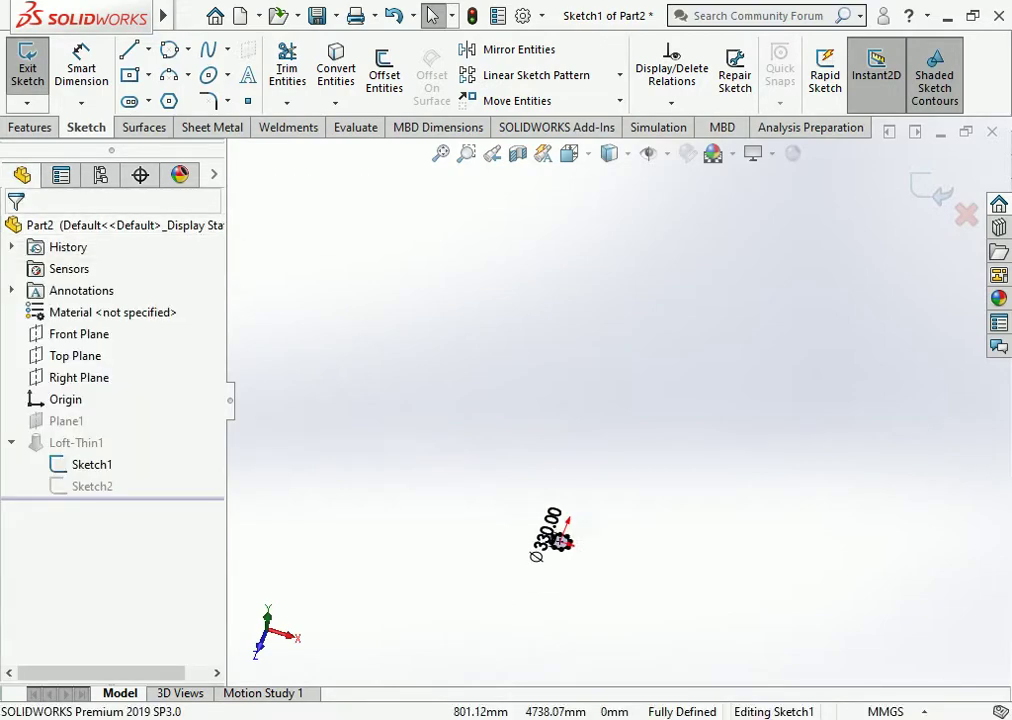
{"action": "scroll", "coordinate": [580, 490], "scroll_direction": "up", "scroll_amount": 3}
{"action": "scroll", "coordinate": [580, 490], "scroll_direction": "up", "scroll_amount": 2}
{"action": "key", "text": "ctrl+b"}
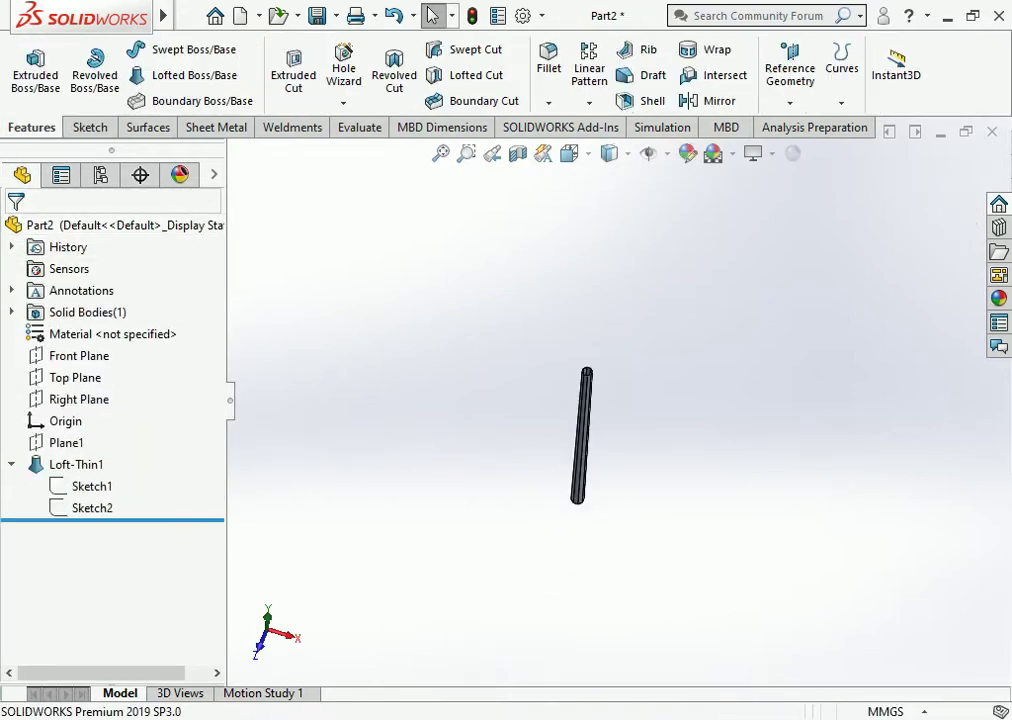
{"action": "mouse_move", "coordinate": [580, 440]}
{"action": "middle_mouse_down"}
{"action": "mouse_move", "coordinate": [560, 470]}
{"action": "mouse_move", "coordinate": [540, 470]}
{"action": "middle_mouse_up"}
{"action": "scroll", "coordinate": [555, 480], "scroll_direction": "down", "scroll_amount": 2}
{"action": "scroll", "coordinate": [555, 480], "scroll_direction": "up", "scroll_amount": 2}
{"action": "scroll", "coordinate": [555, 480], "scroll_direction": "down", "scroll_amount": 1}
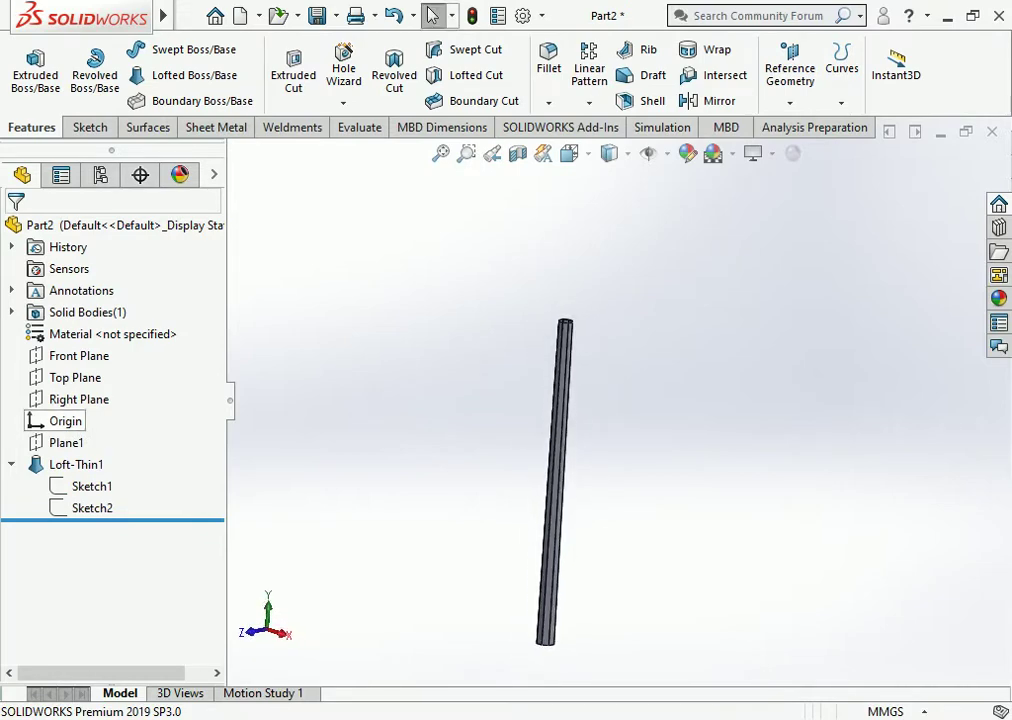
Step: Edit Loft-Thin1 and change its thin-feature wall thickness from 3.50 mm to 4 mm
{"action": "left_click", "coordinate": [76, 464]}
{"action": "left_click", "coordinate": [63, 434]}
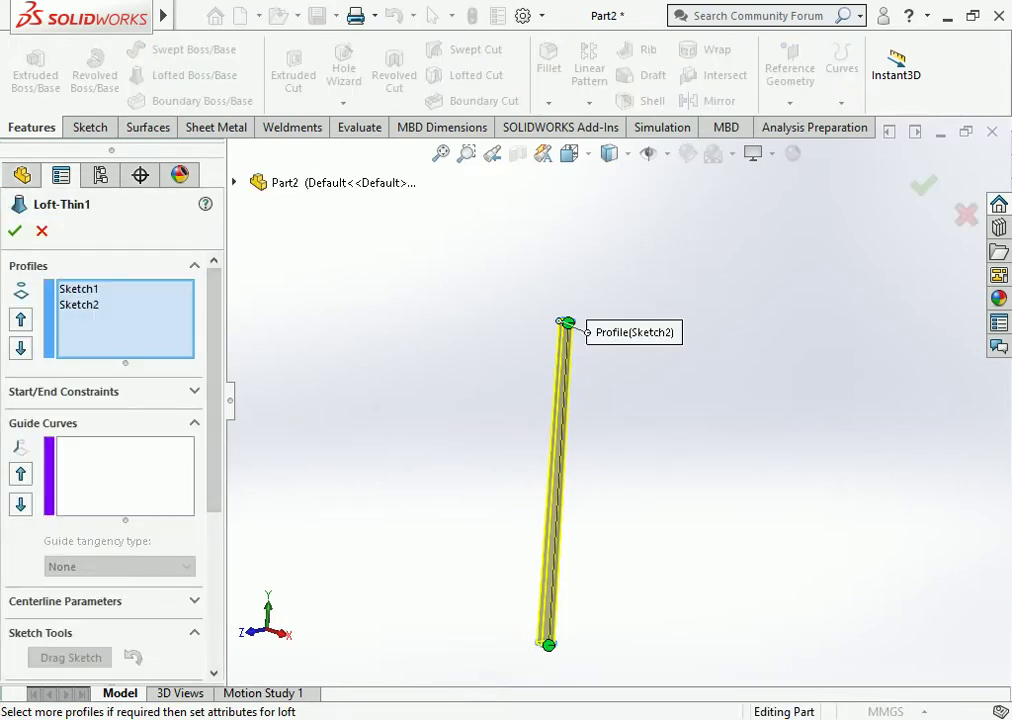
{"action": "scroll", "coordinate": [110, 450], "scroll_direction": "down", "scroll_amount": 5}
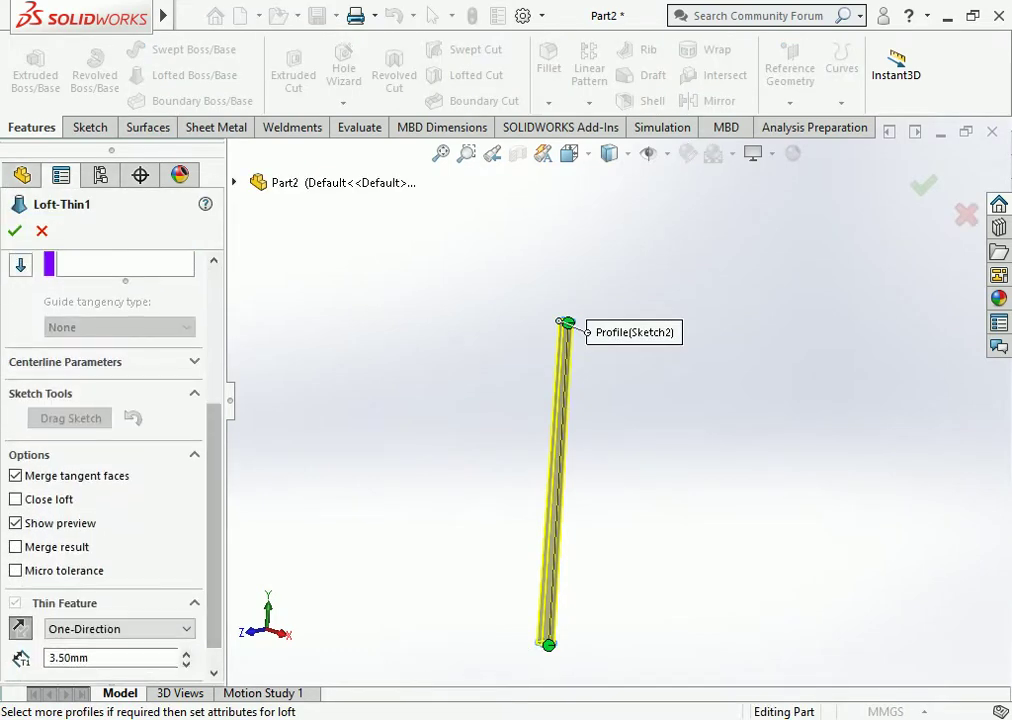
{"action": "double_click", "coordinate": [68, 657]}
{"action": "type", "text": "4"}
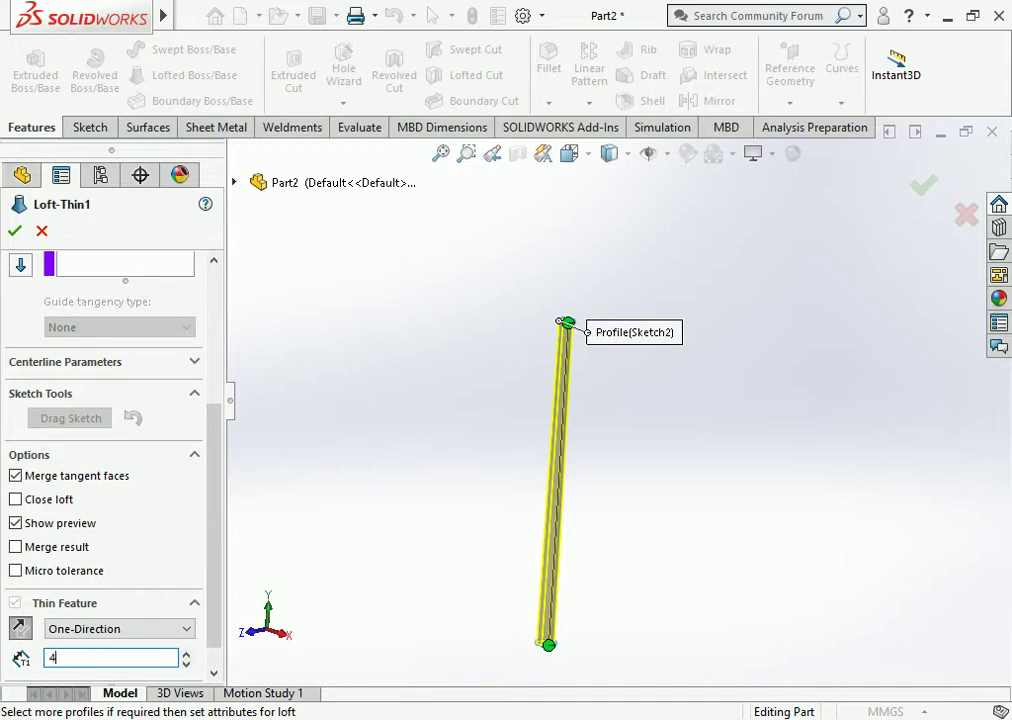
{"action": "key", "text": "Return"}
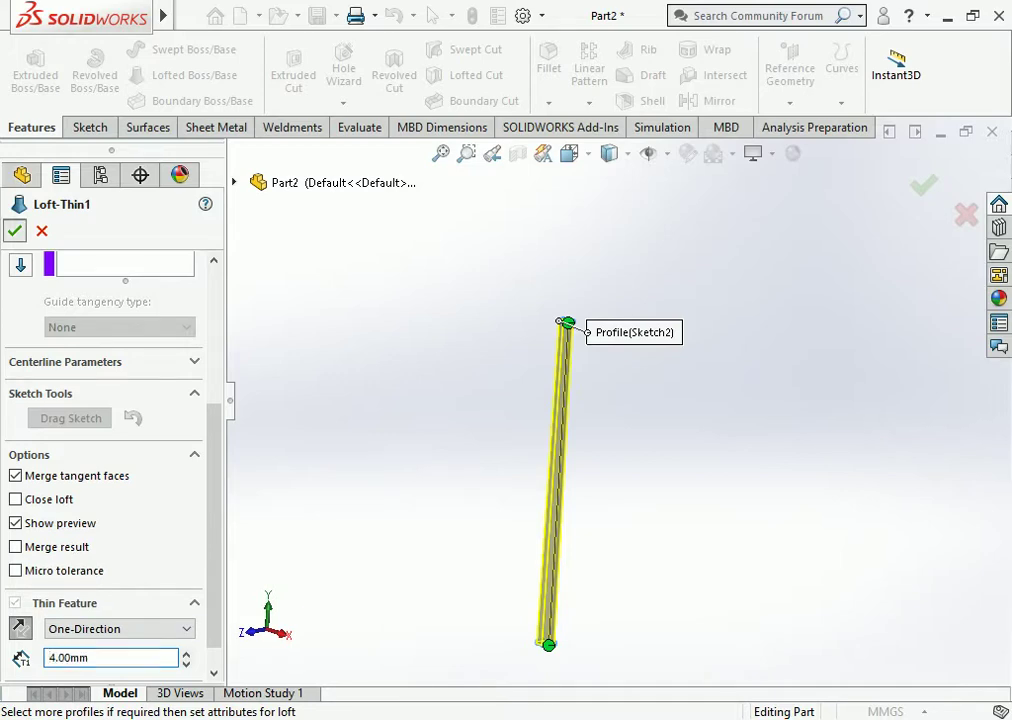
{"action": "left_click", "coordinate": [15, 231]}
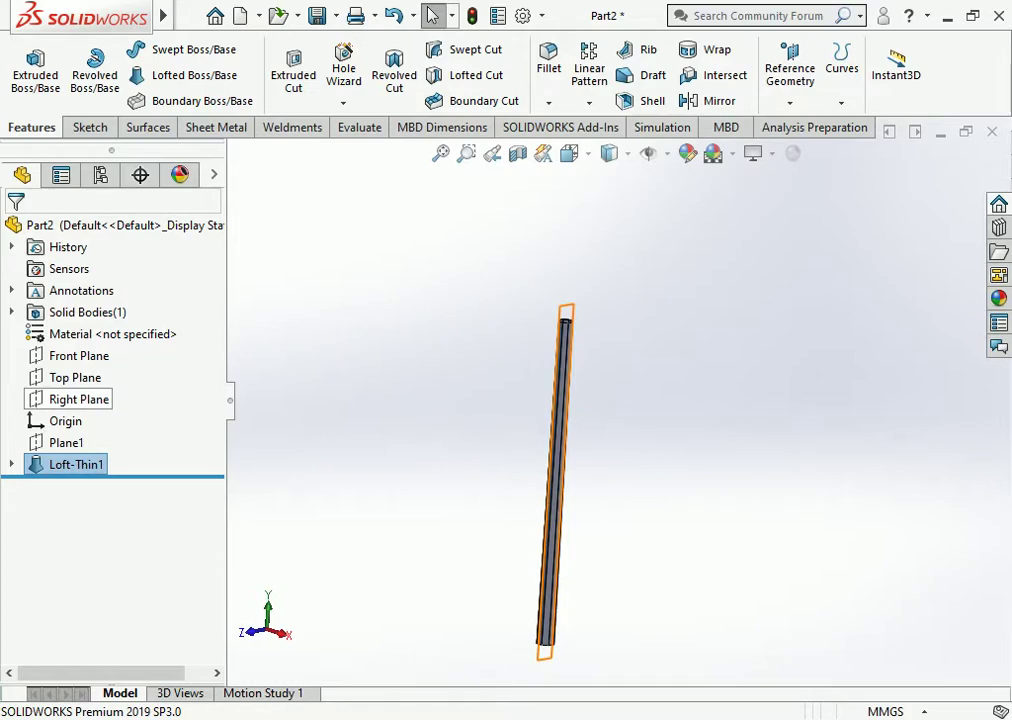
Step: Start a new sketch on the Front Plane and view it from the front
{"action": "left_click", "coordinate": [79, 356]}
{"action": "left_click", "coordinate": [77, 321]}
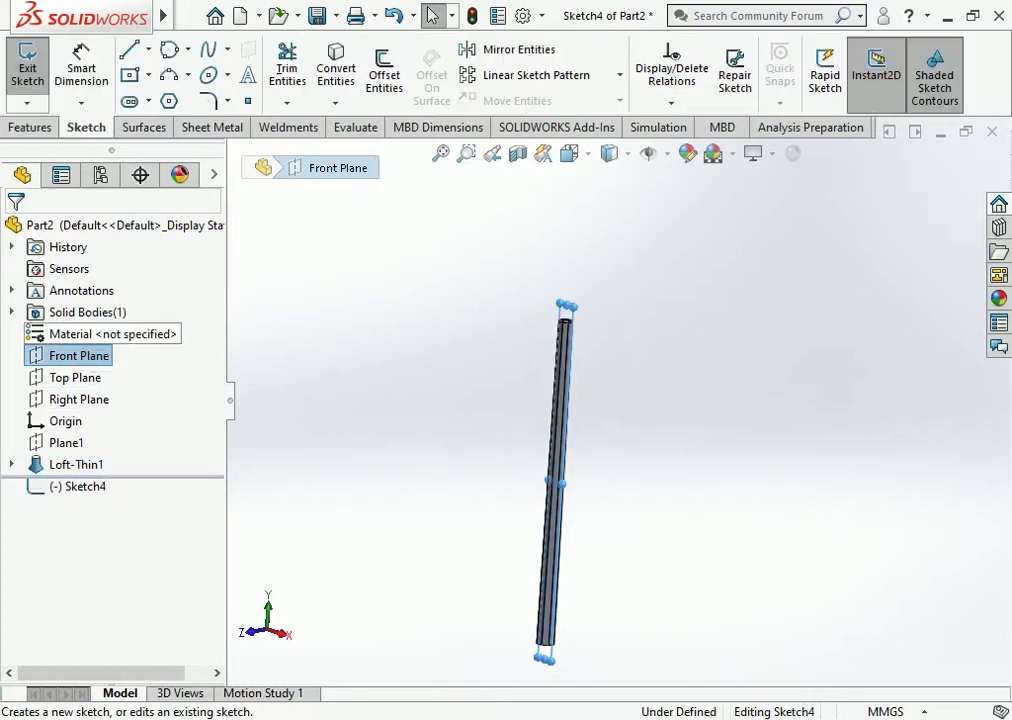
{"action": "left_click", "coordinate": [569, 153]}
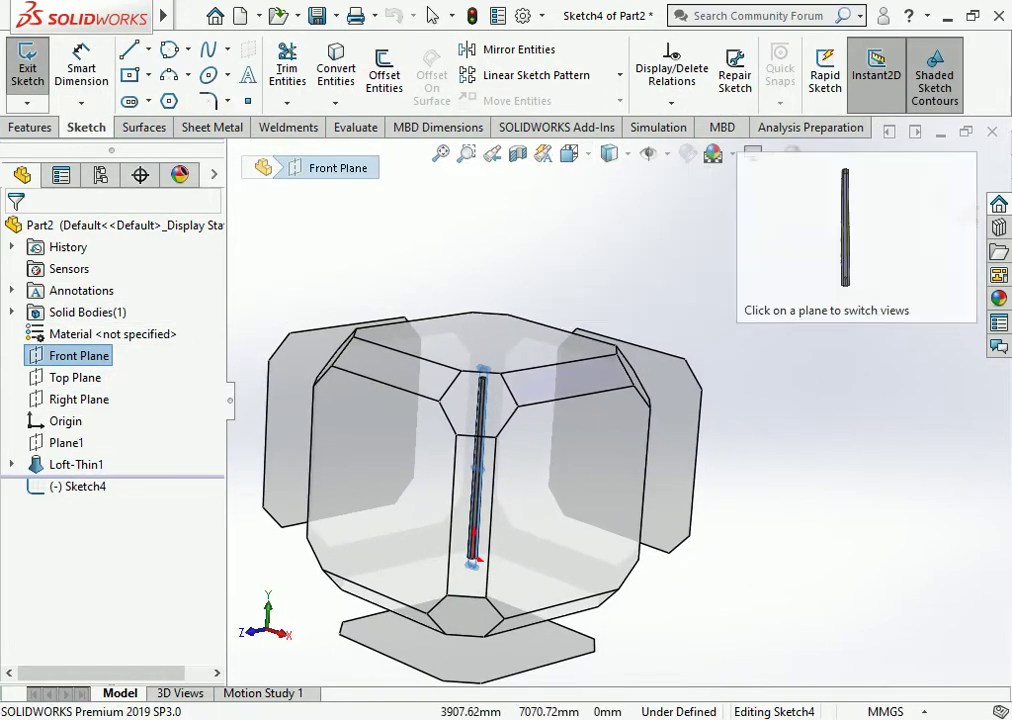
{"action": "key", "text": "Escape"}
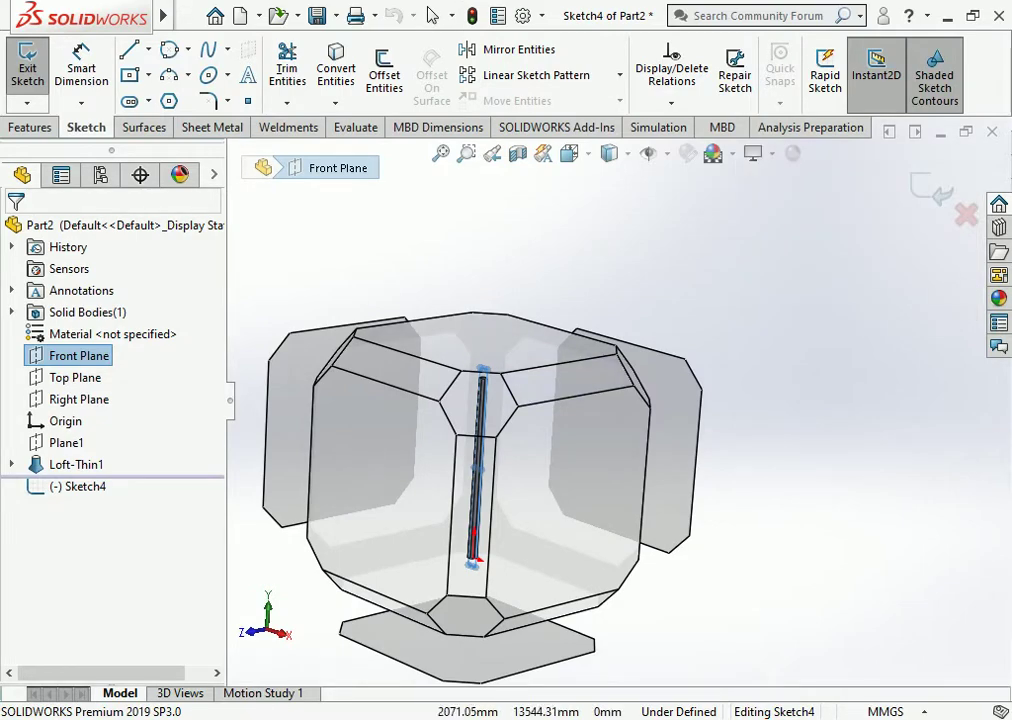
{"action": "left_click", "coordinate": [569, 153]}
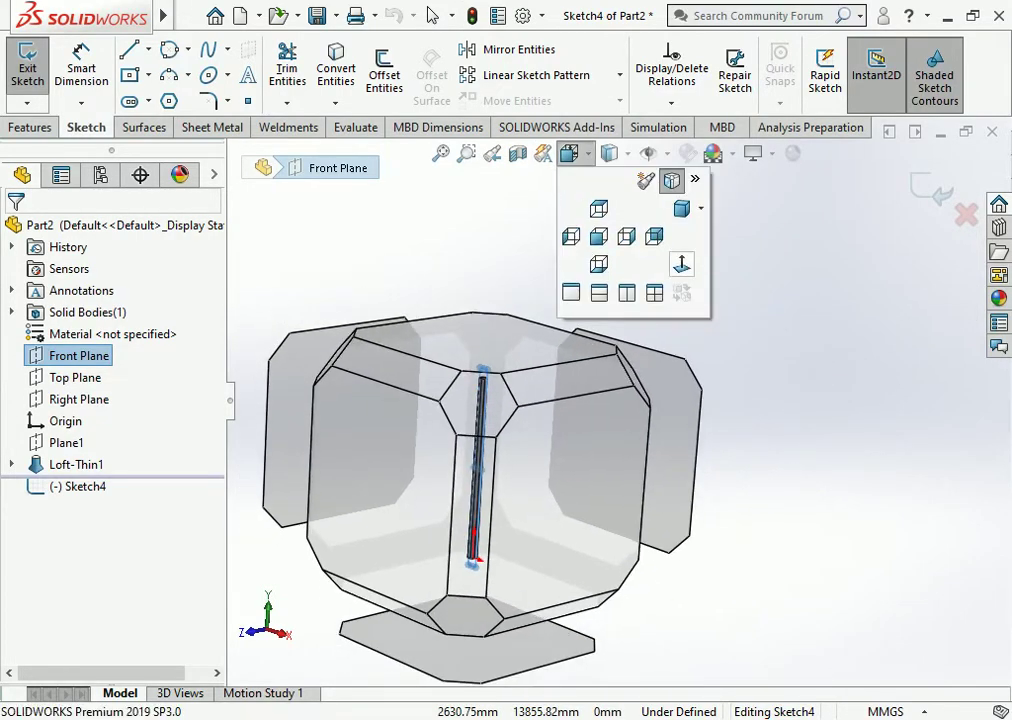
{"action": "left_click", "coordinate": [598, 236]}
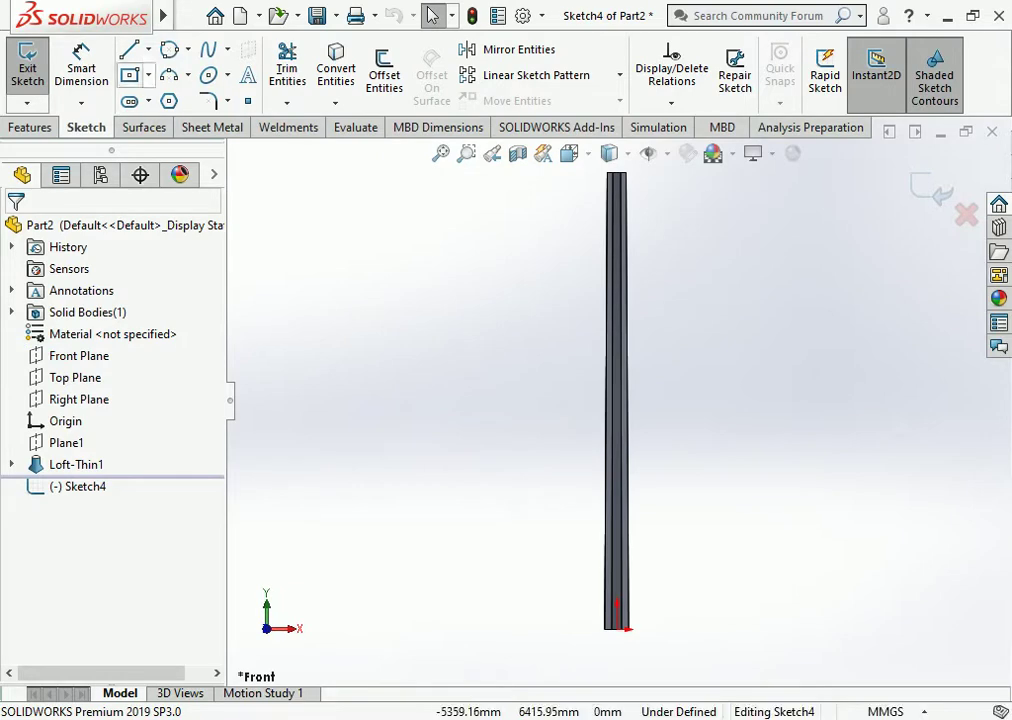
Step: Draw a vertical centreline from the pole's base partway up the pole
{"action": "left_click", "coordinate": [148, 49]}
{"action": "left_click", "coordinate": [178, 97]}
{"action": "scroll", "coordinate": [611, 603], "scroll_direction": "down", "scroll_amount": 3}
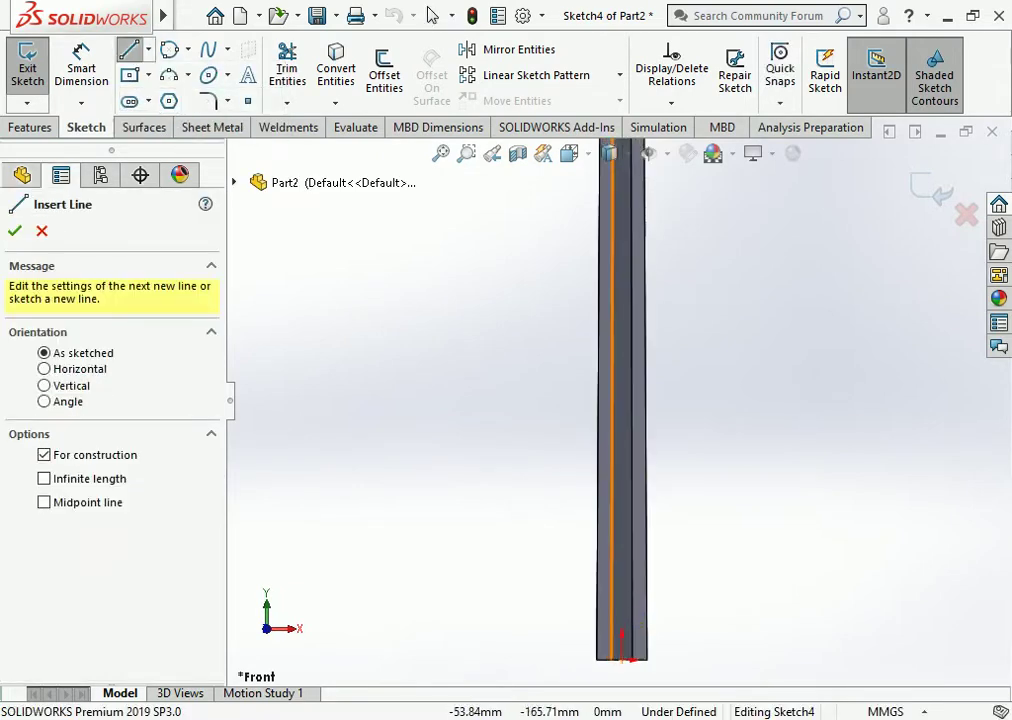
{"action": "left_click", "coordinate": [621, 658]}
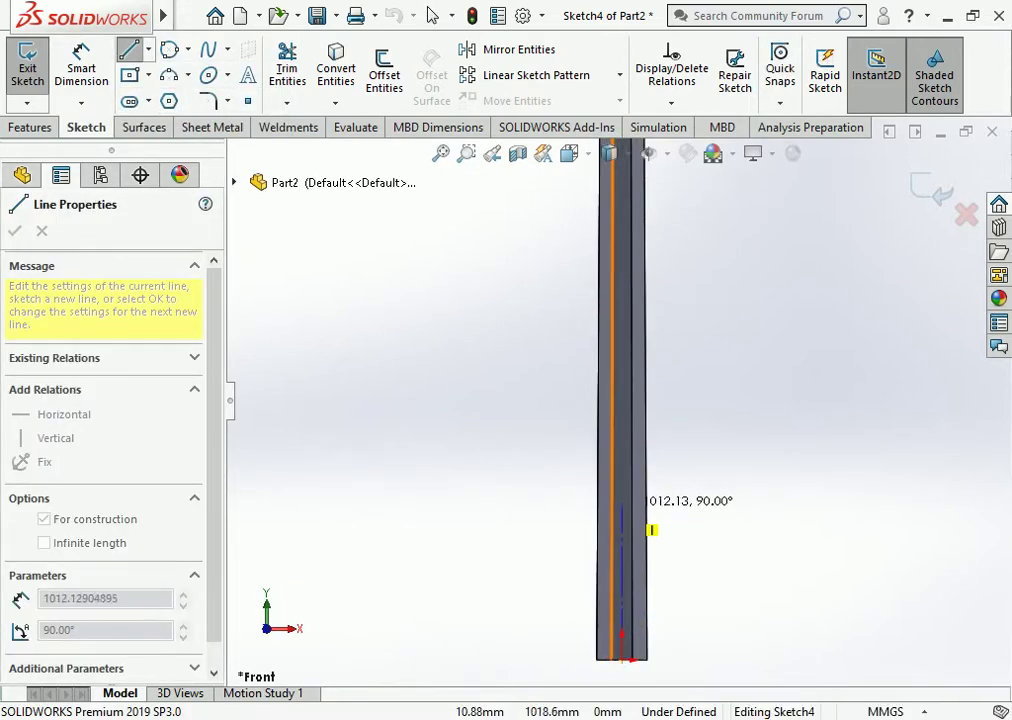
{"action": "left_click", "coordinate": [645, 503]}
{"action": "key", "text": "Escape"}
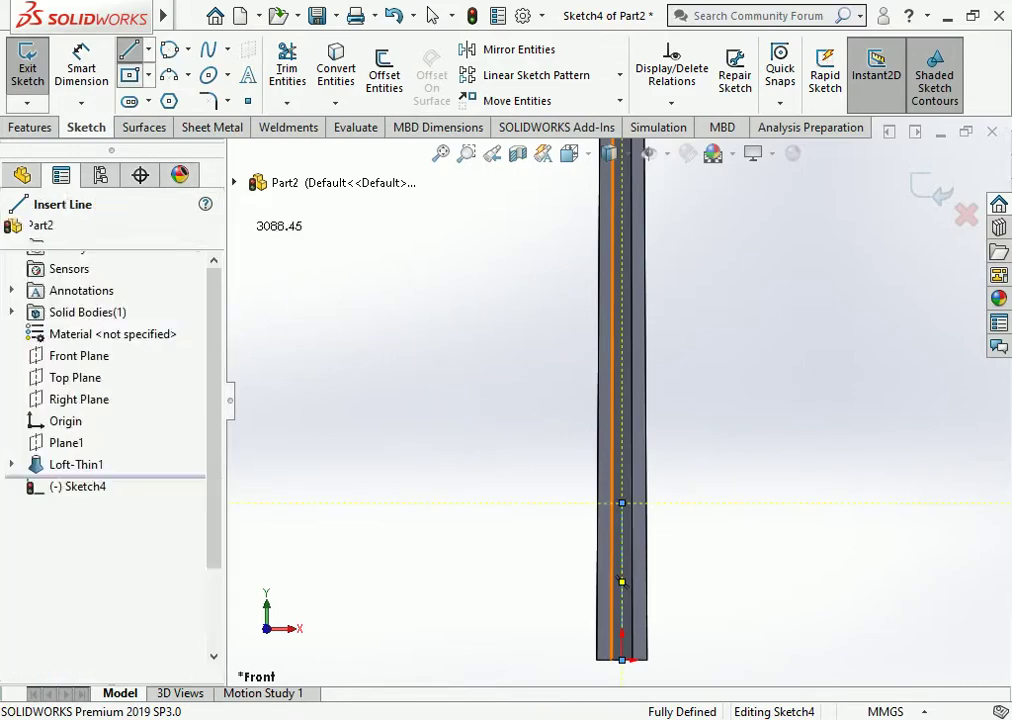
{"action": "key", "text": "r"}
{"action": "scroll", "coordinate": [615, 545], "scroll_direction": "down", "scroll_amount": 2}
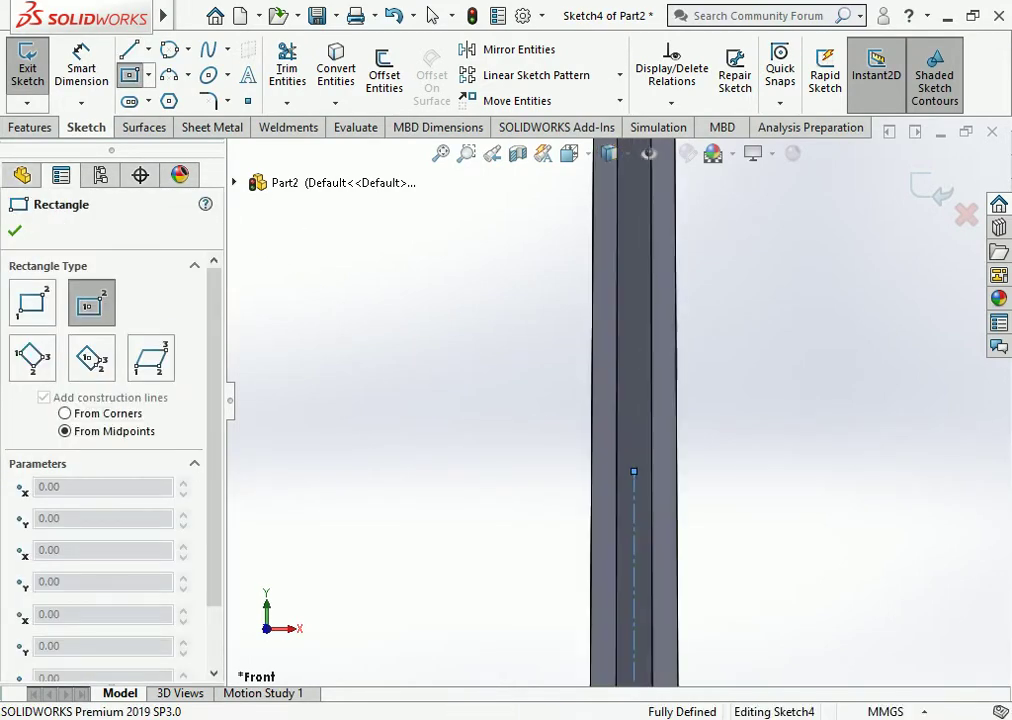
{"action": "scroll", "coordinate": [675, 494], "scroll_direction": "down", "scroll_amount": 2}
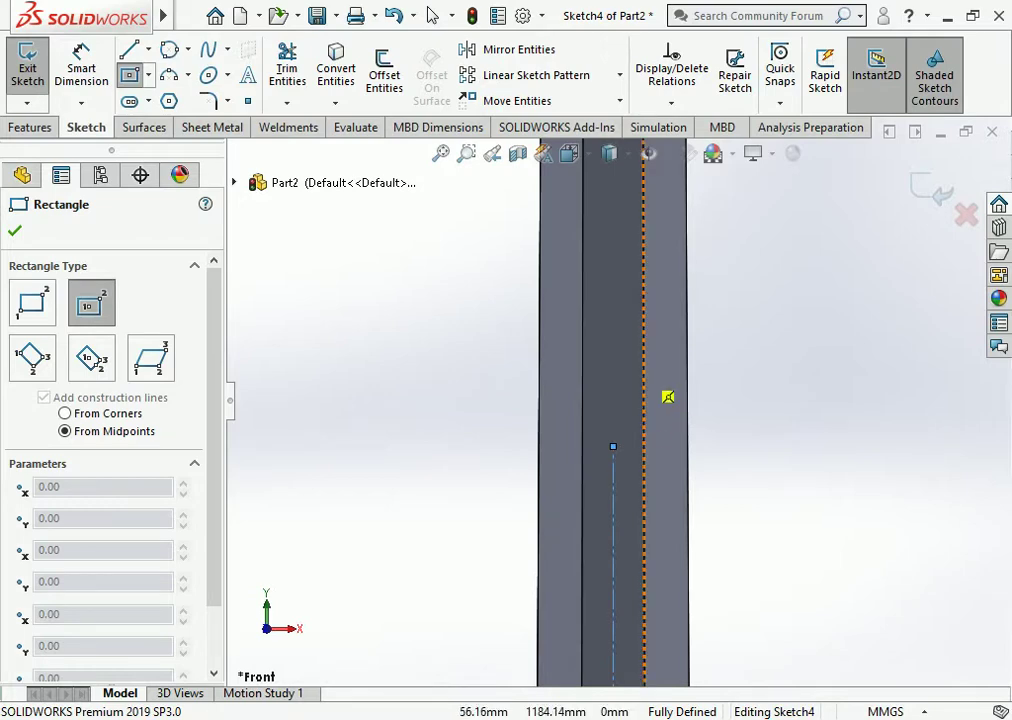
Step: Draw a center rectangle at the centreline's top end and dimension its height 400 mm
{"action": "left_click", "coordinate": [613, 446]}
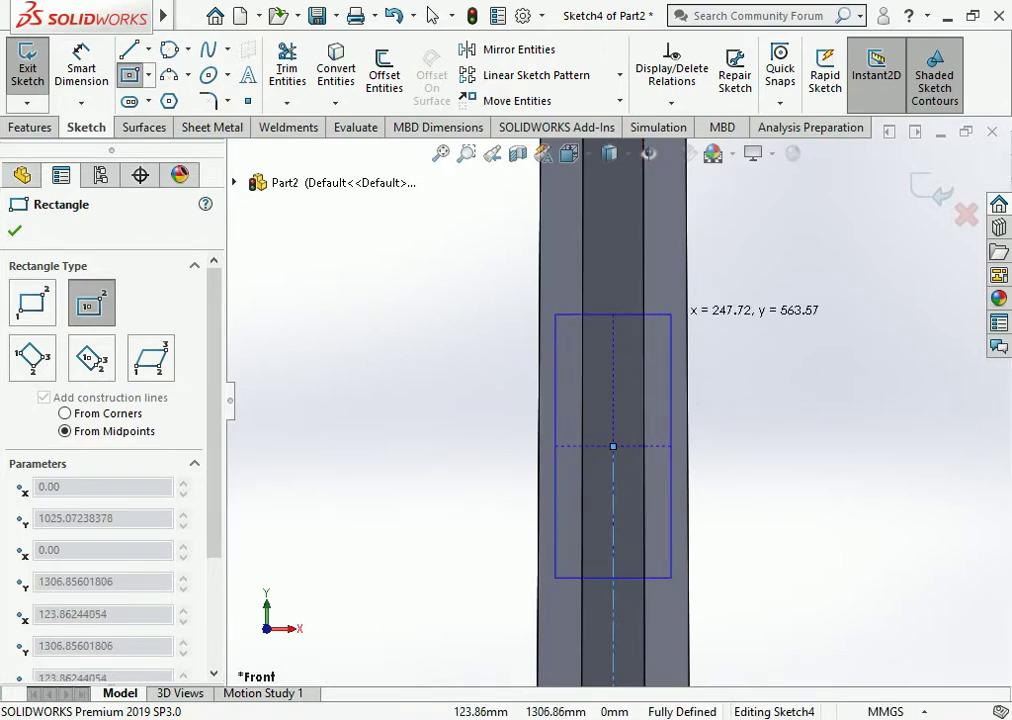
{"action": "left_click", "coordinate": [663, 318]}
{"action": "left_click", "coordinate": [81, 60]}
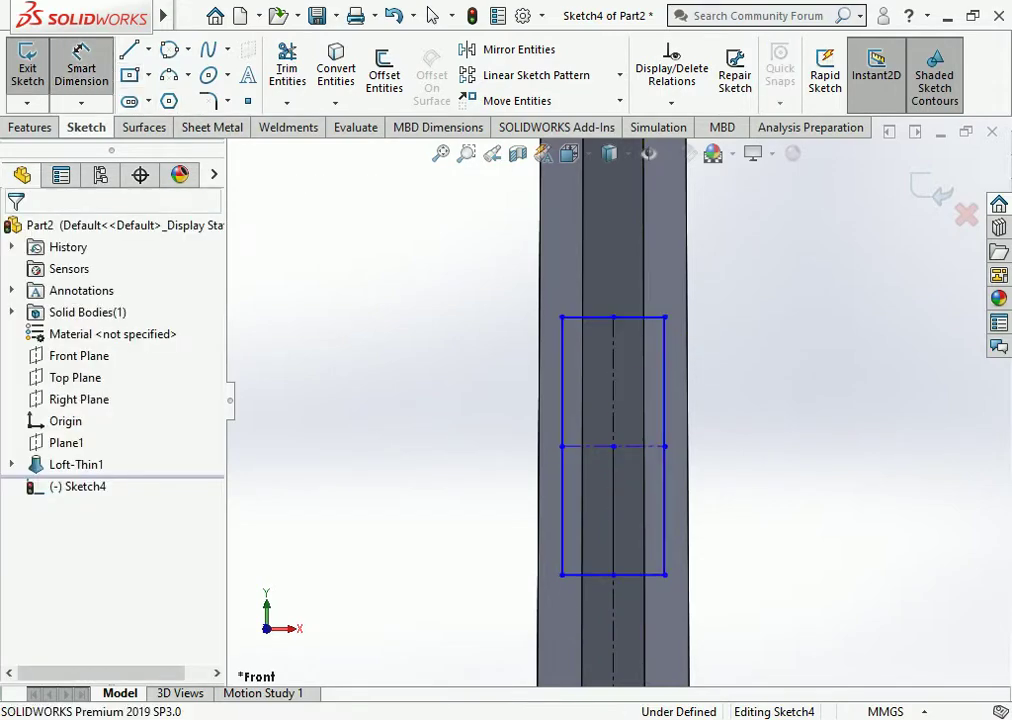
{"action": "left_click", "coordinate": [562, 400]}
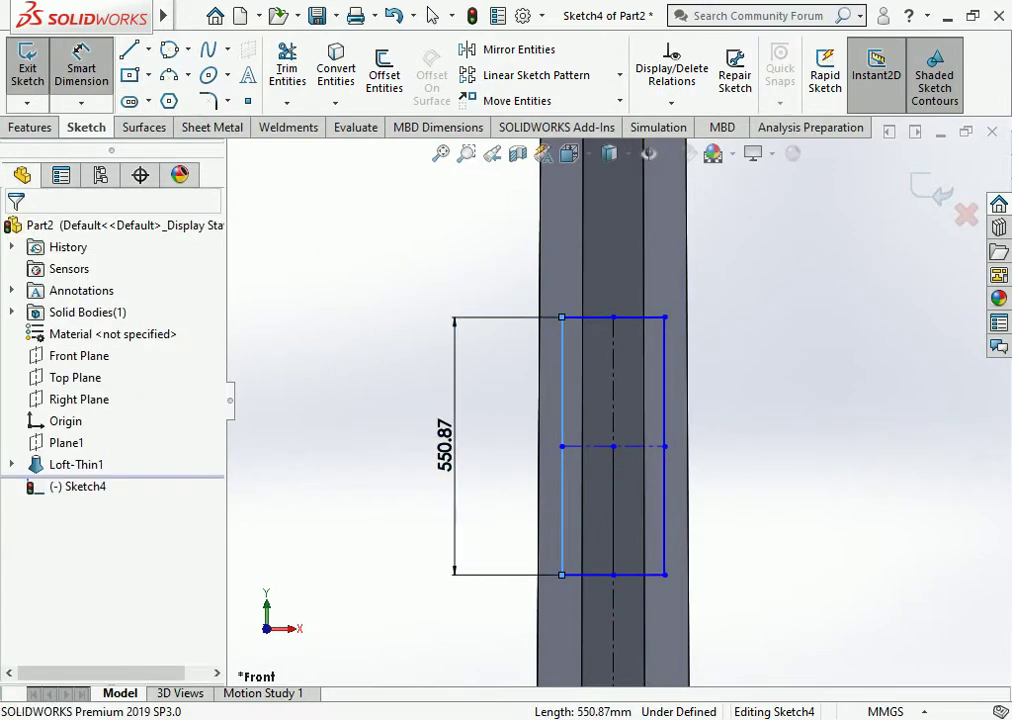
{"action": "left_click", "coordinate": [430, 450]}
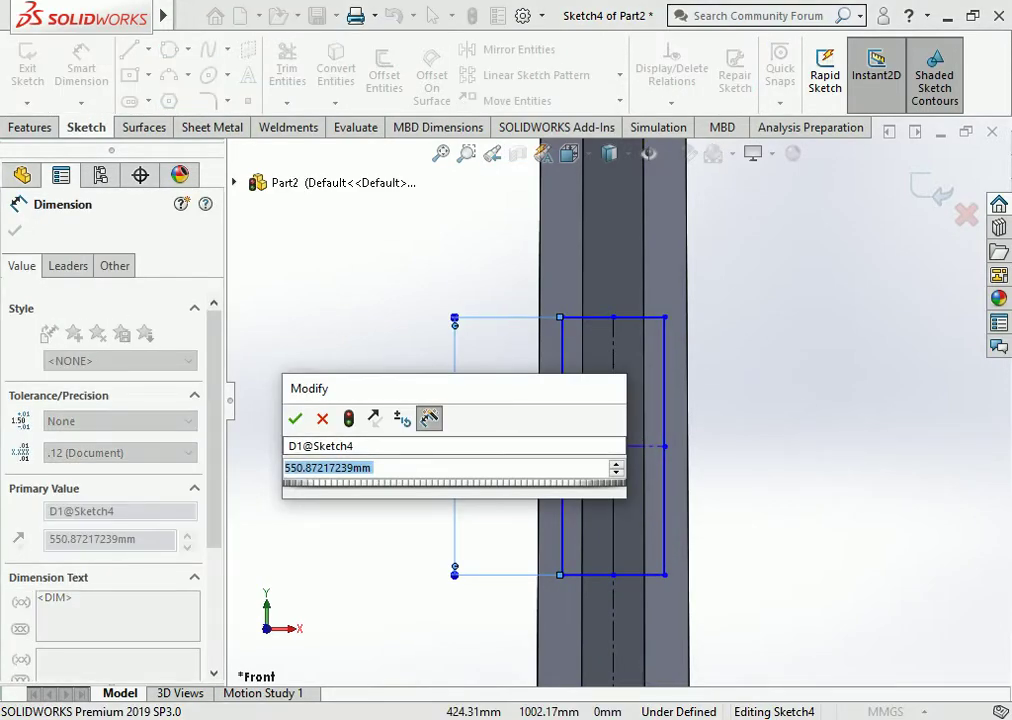
{"action": "type", "text": "400"}
{"action": "key", "text": "Return"}
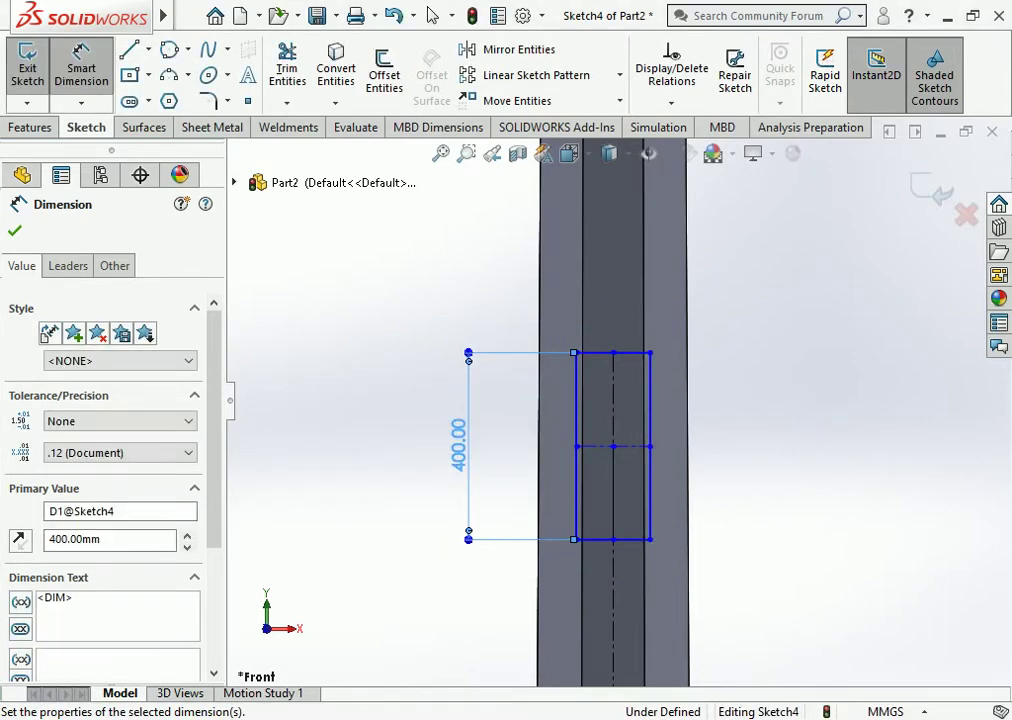
Step: Dimension the rectangle's bottom edge 500 mm above the pole base origin
{"action": "scroll", "coordinate": [624, 400], "scroll_direction": "up", "scroll_amount": 2}
{"action": "left_click", "coordinate": [614, 517]}
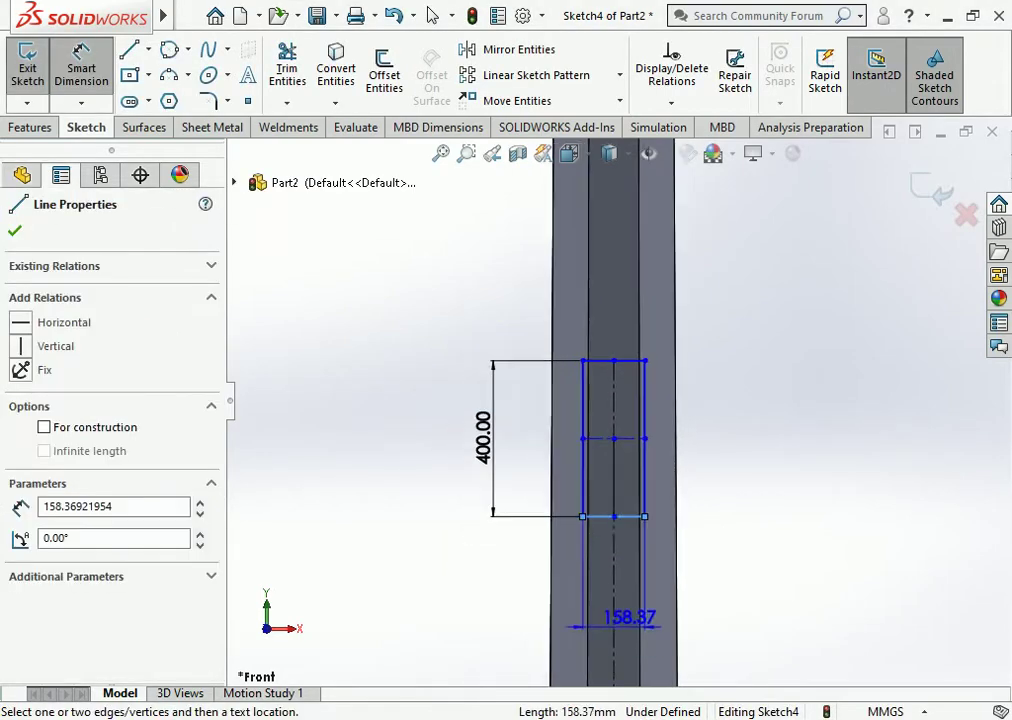
{"action": "scroll", "coordinate": [614, 600], "scroll_direction": "up", "scroll_amount": 2}
{"action": "left_click", "coordinate": [617, 611]}
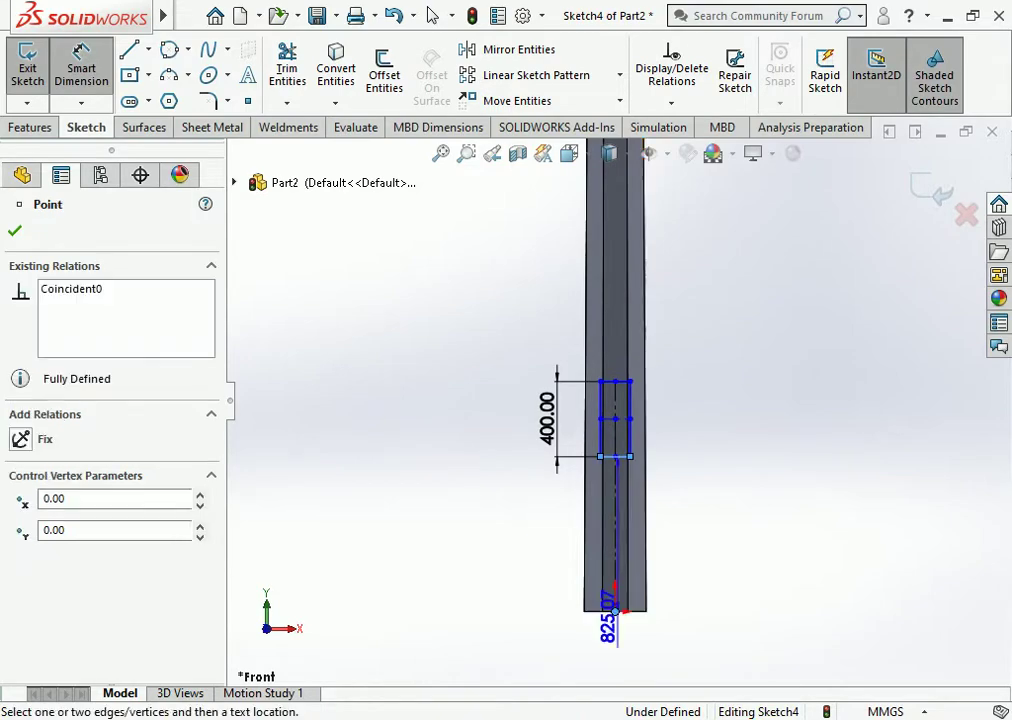
{"action": "left_click", "coordinate": [545, 550]}
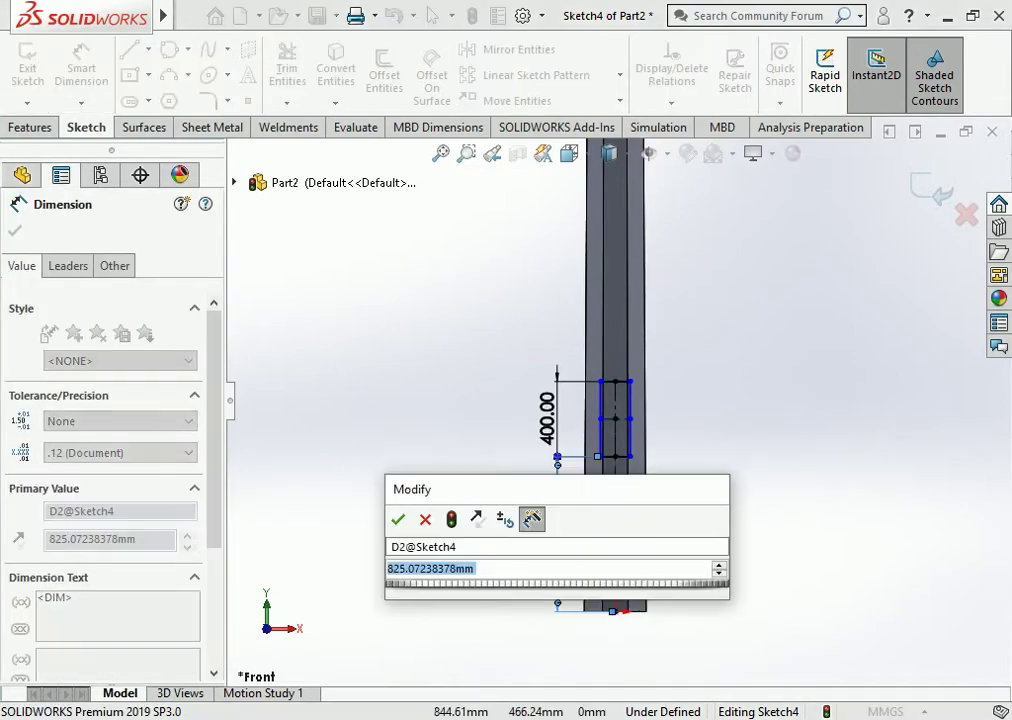
{"action": "type", "text": "4"}
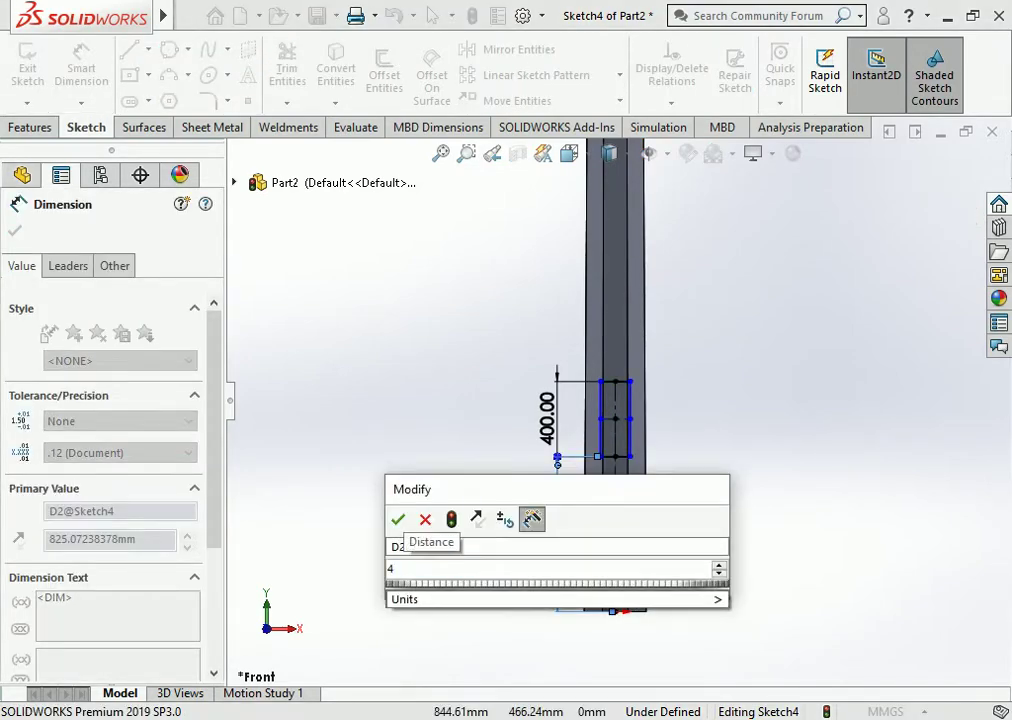
{"action": "key", "text": "BackSpace"}
{"action": "type", "text": "500"}
{"action": "key", "text": "Return"}
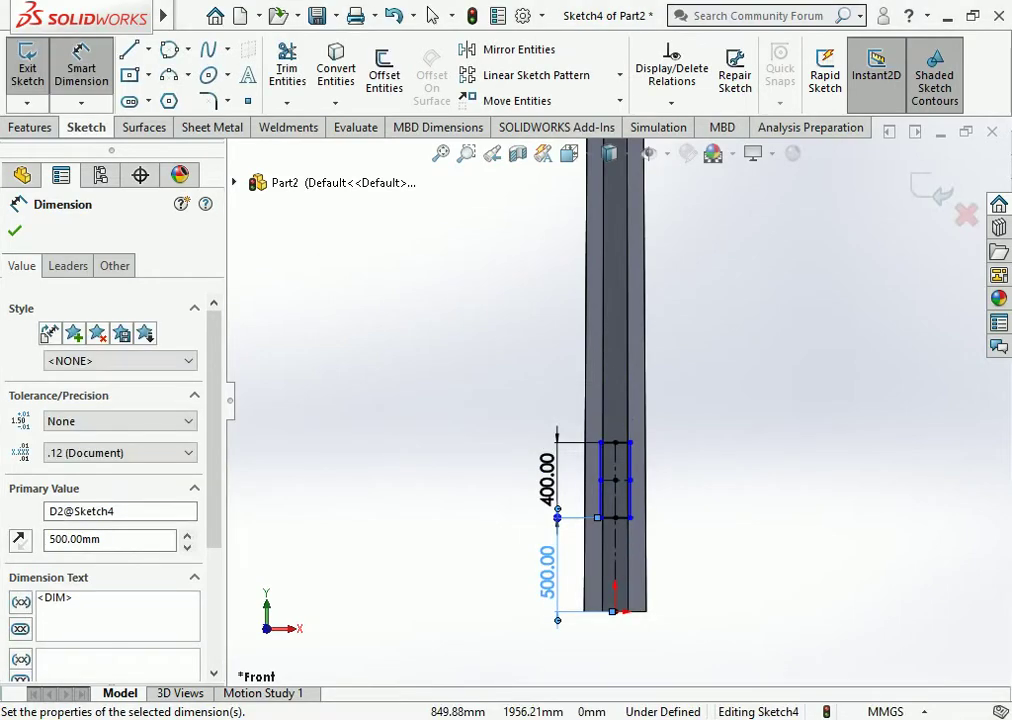
{"action": "key", "text": "Escape"}
Step: Dimension the rectangle's width to 100 mm so the sketch is fully defined
{"action": "scroll", "coordinate": [625, 452], "scroll_direction": "down", "scroll_amount": 4}
{"action": "scroll", "coordinate": [625, 452], "scroll_direction": "down", "scroll_amount": 1}
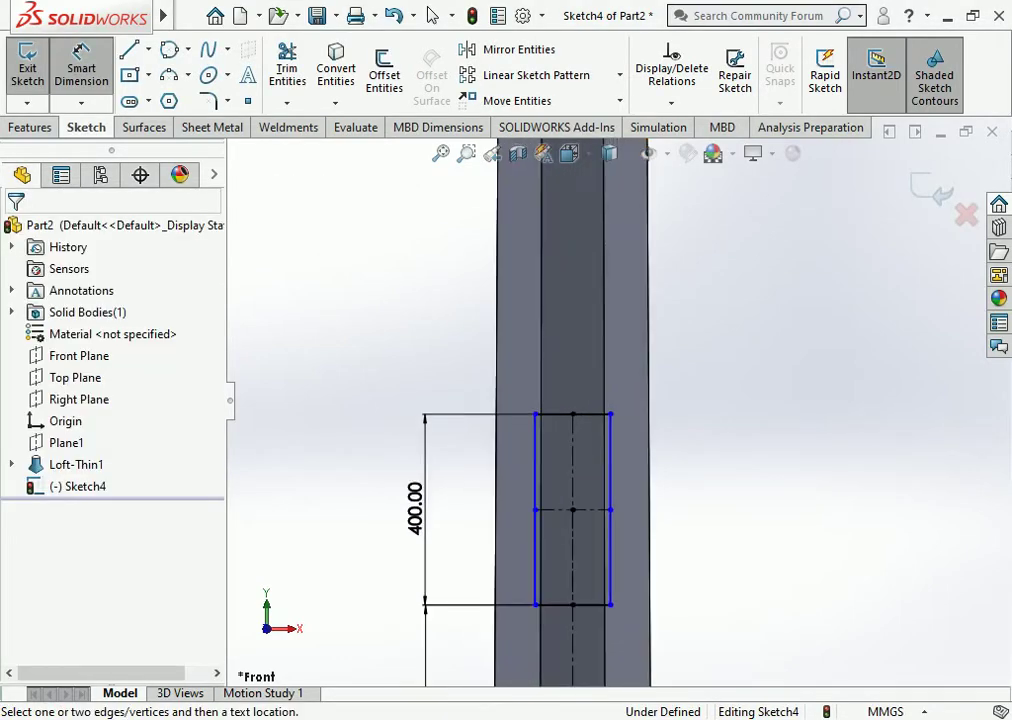
{"action": "left_click", "coordinate": [572, 413]}
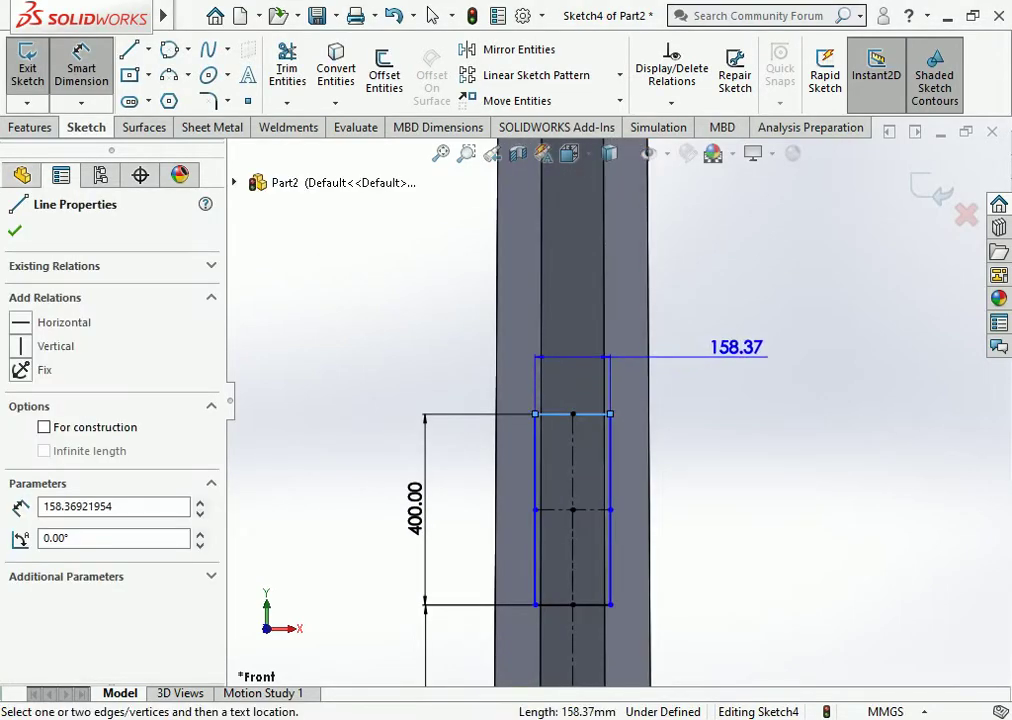
{"action": "left_click", "coordinate": [673, 348]}
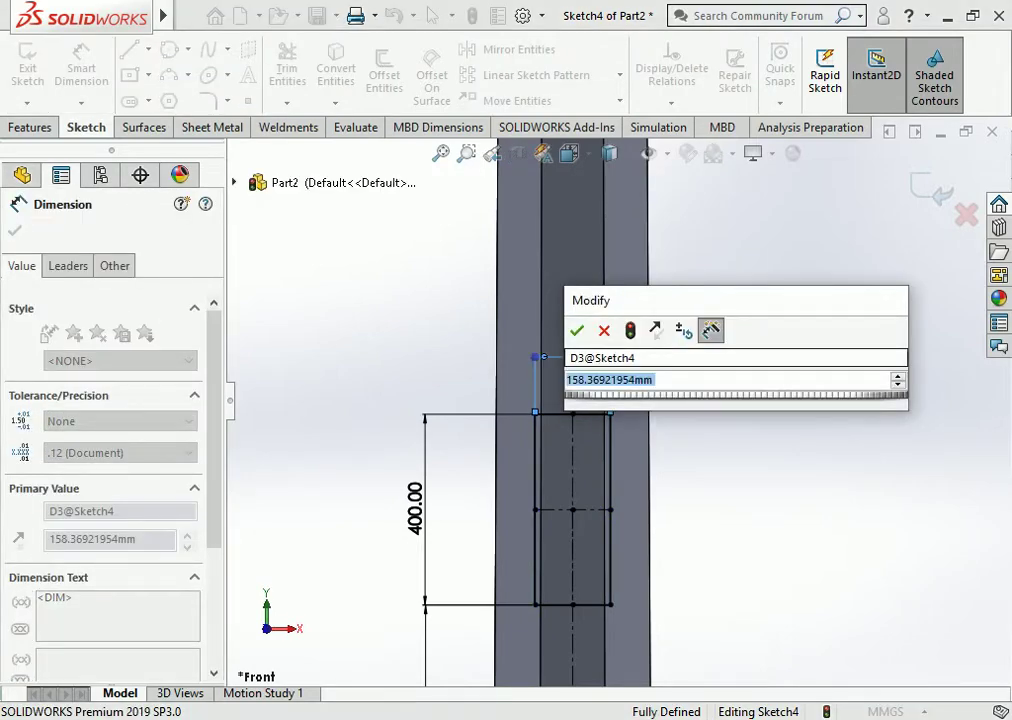
{"action": "type", "text": "1"}
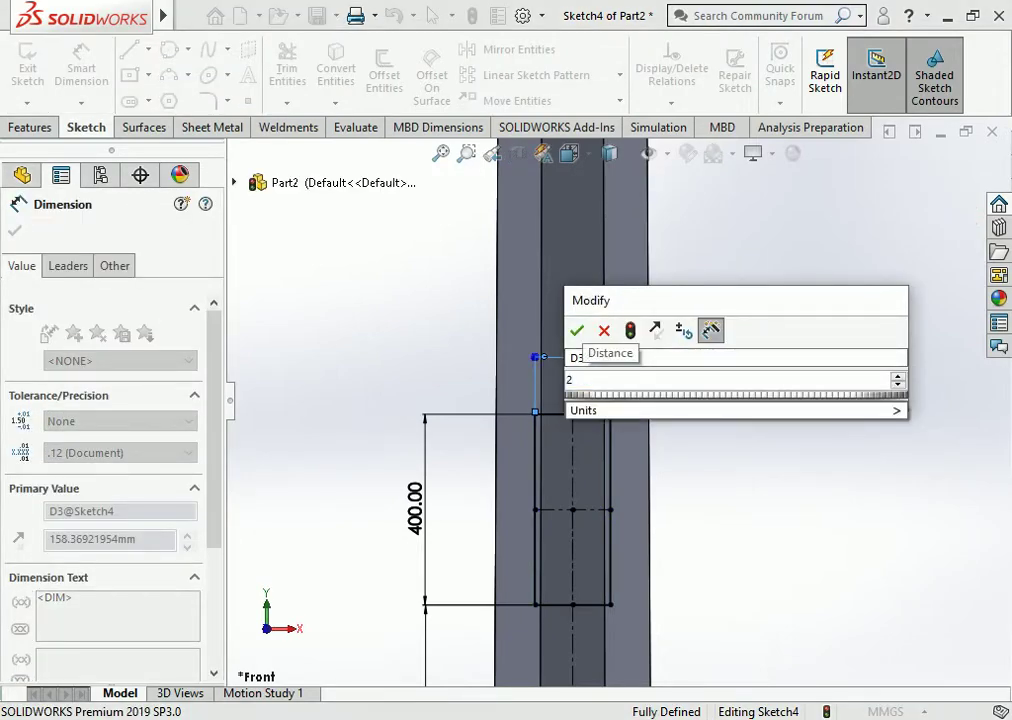
{"action": "key", "text": "BackSpace"}
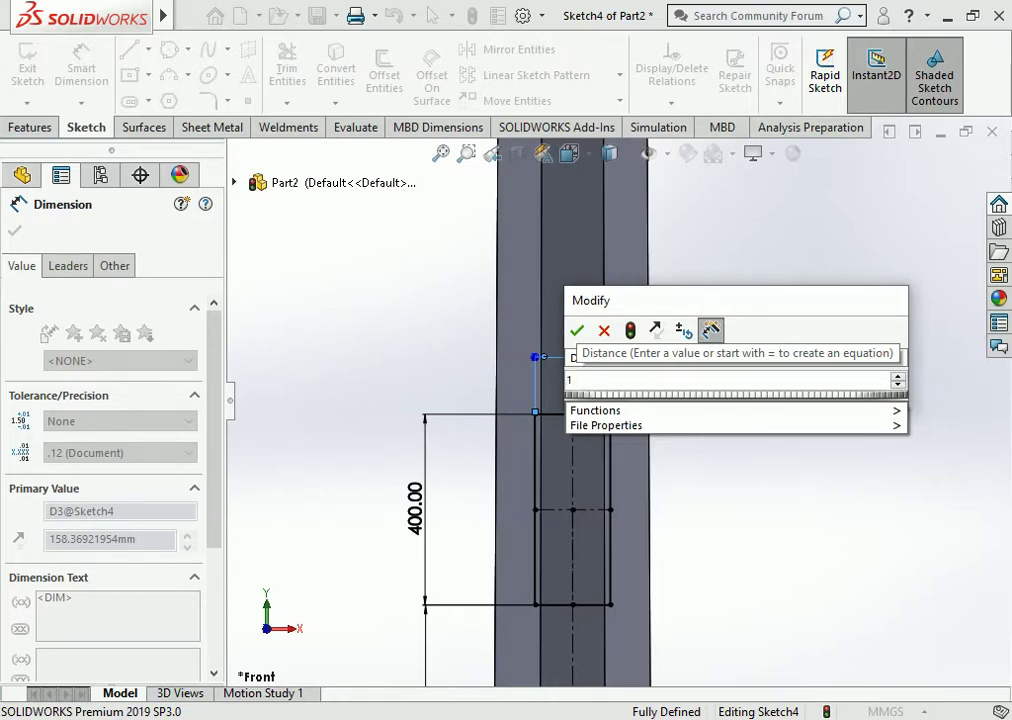
{"action": "type", "text": "00"}
{"action": "key", "text": "Return"}
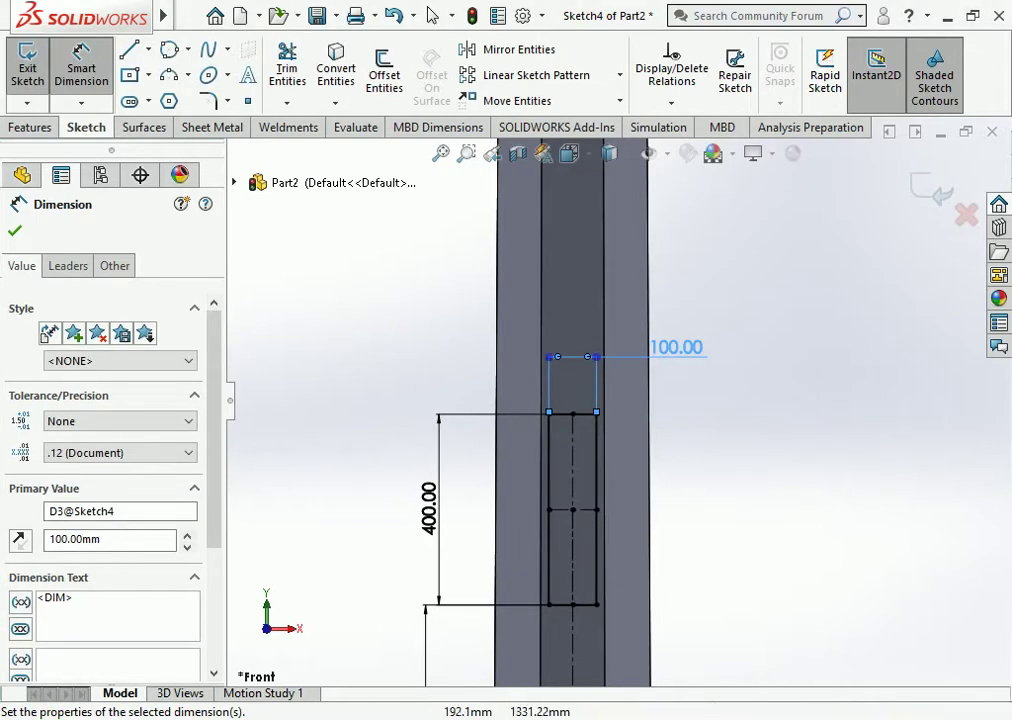
{"action": "left_click", "coordinate": [27, 62]}
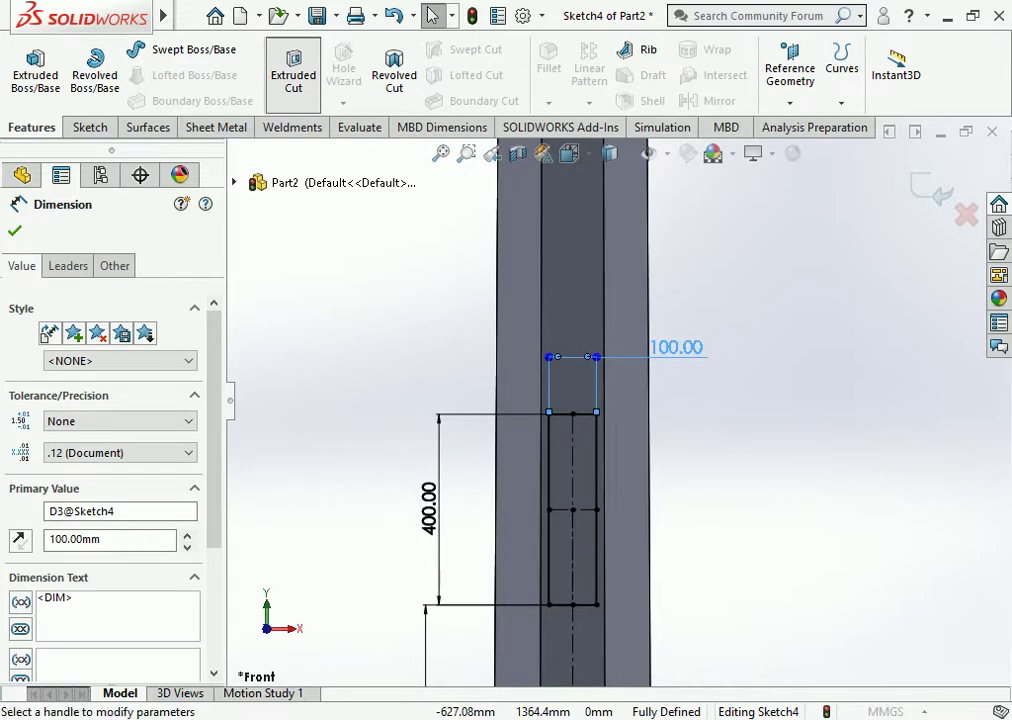
Step: Extrude-cut the sketched rectangle Through All to create Cut-Extrude1
{"action": "left_click", "coordinate": [293, 70]}
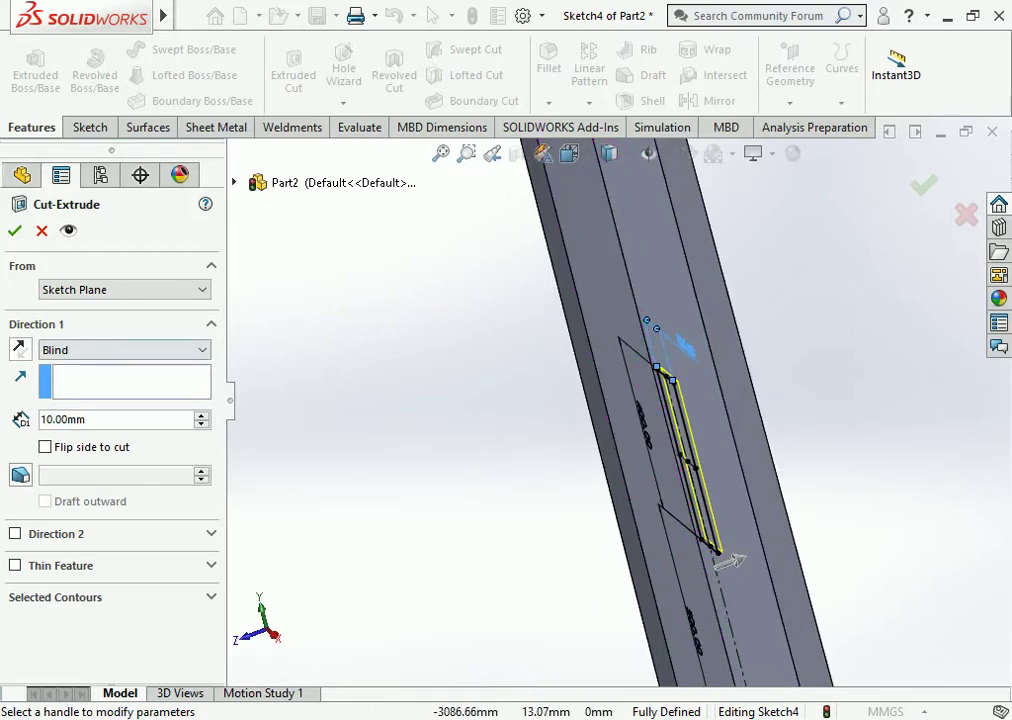
{"action": "left_click", "coordinate": [120, 349]}
{"action": "left_click", "coordinate": [70, 377]}
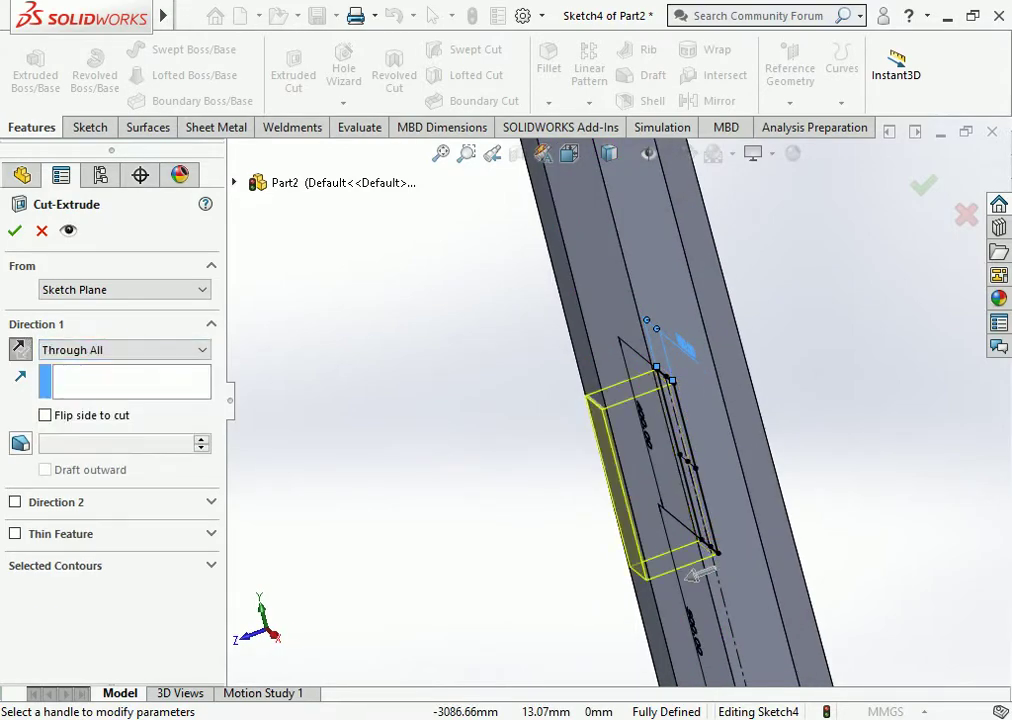
{"action": "left_click", "coordinate": [14, 230]}
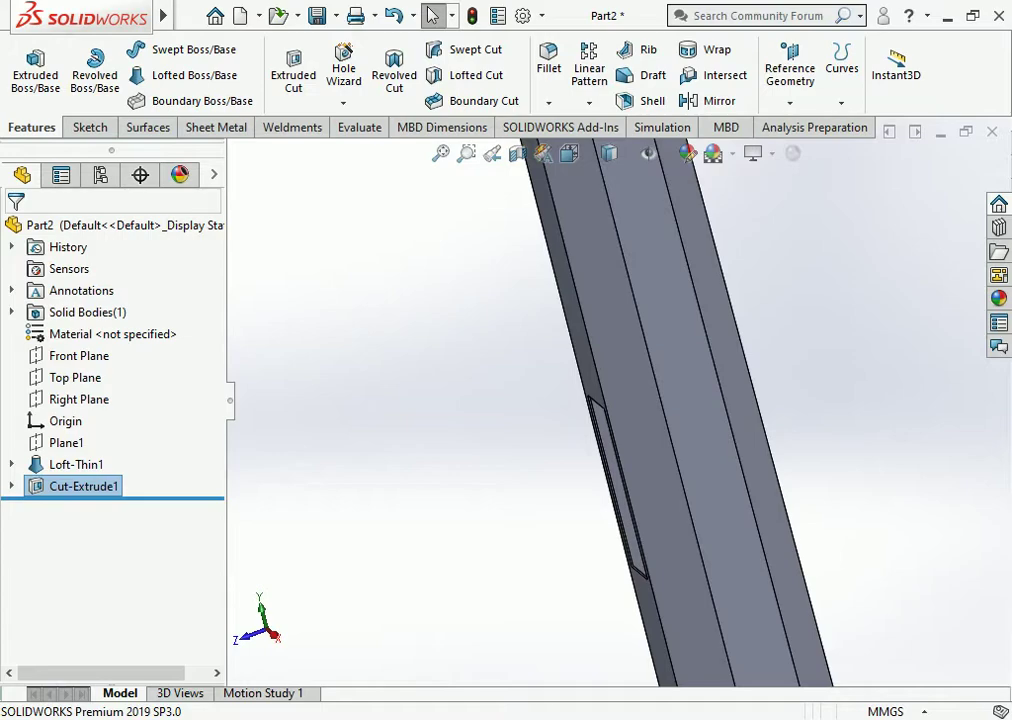
Step: Zoom to fit and view the whole pole in dimetric orientation
{"action": "key", "text": "f"}
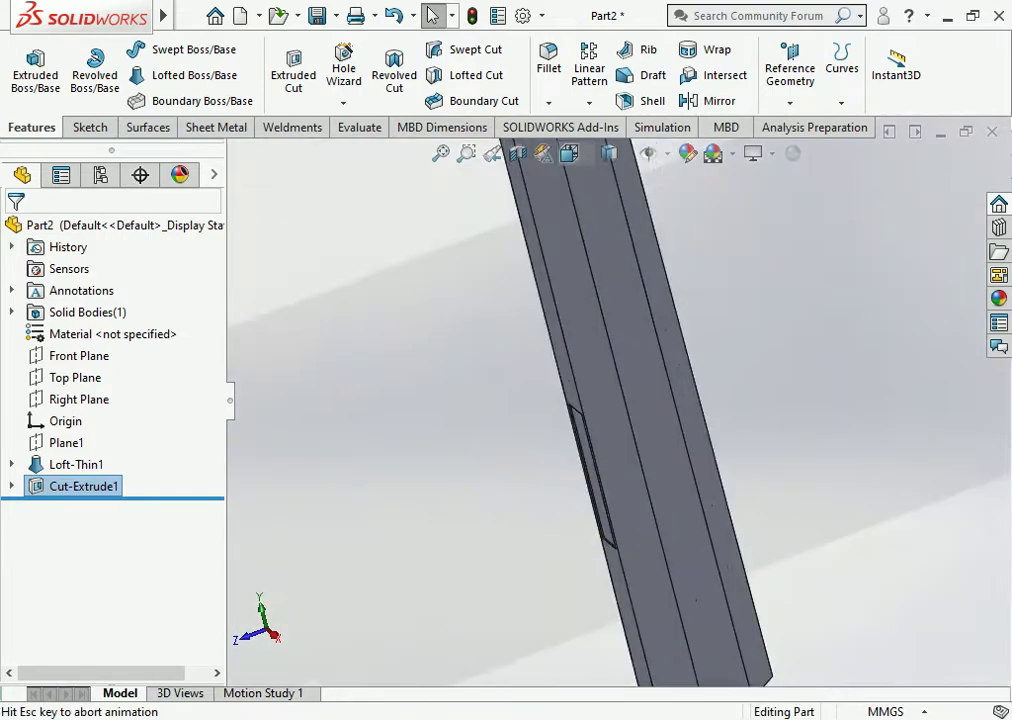
{"action": "left_click", "coordinate": [609, 153]}
{"action": "left_click", "coordinate": [603, 206]}
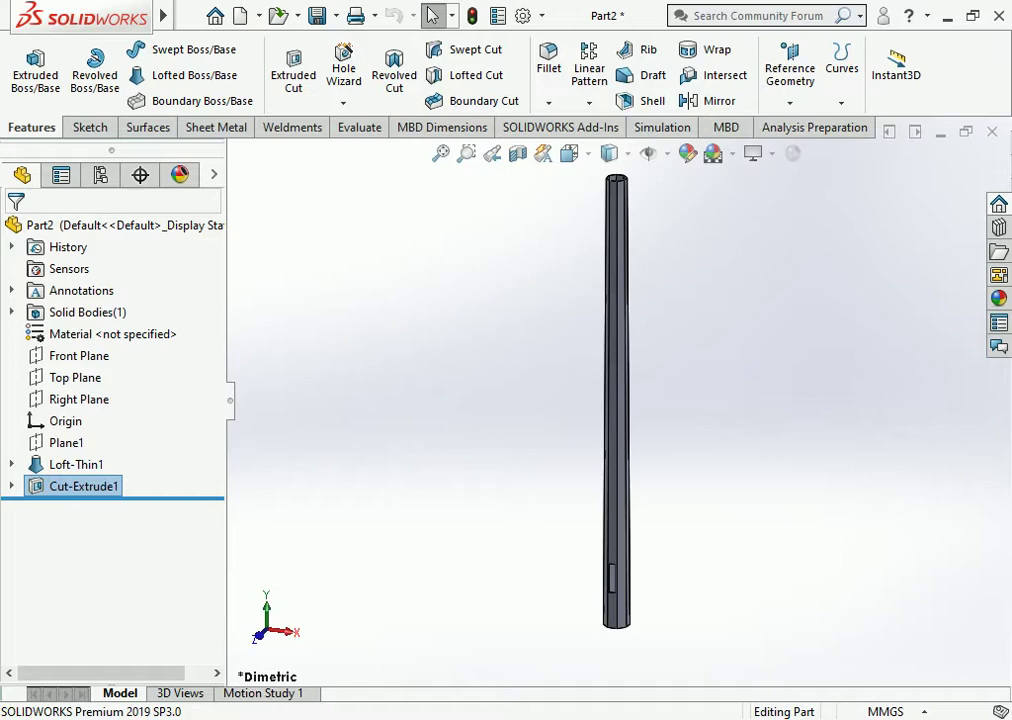
{"action": "scroll", "coordinate": [616, 402], "scroll_direction": "up", "scroll_amount": 3}
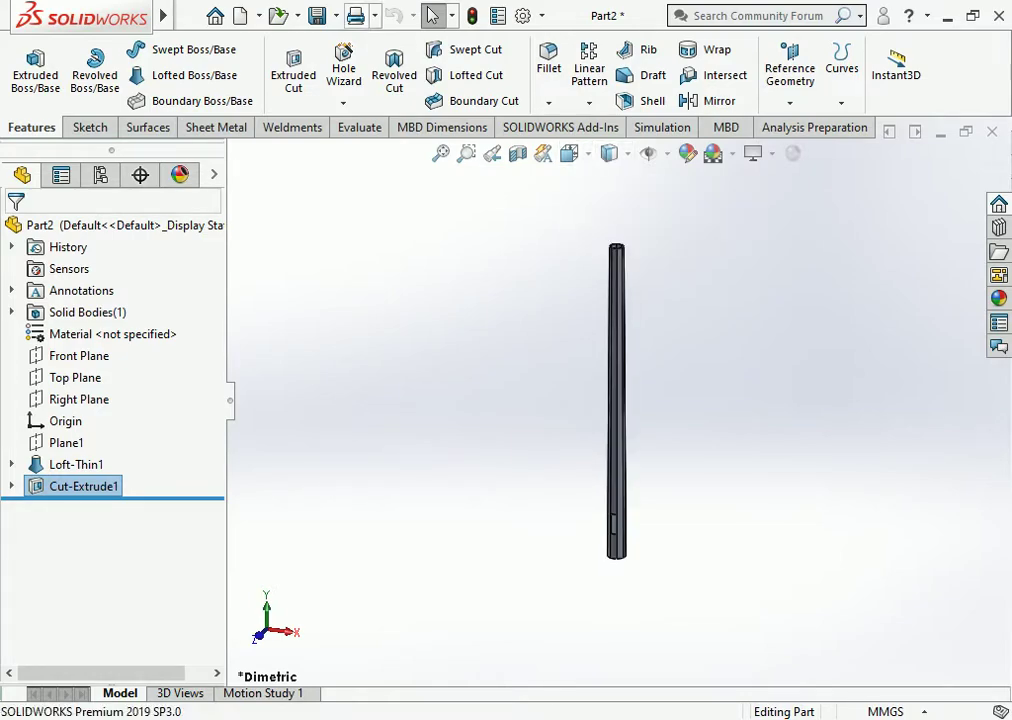
Step: Save the part as POLE
{"action": "left_click", "coordinate": [316, 15]}
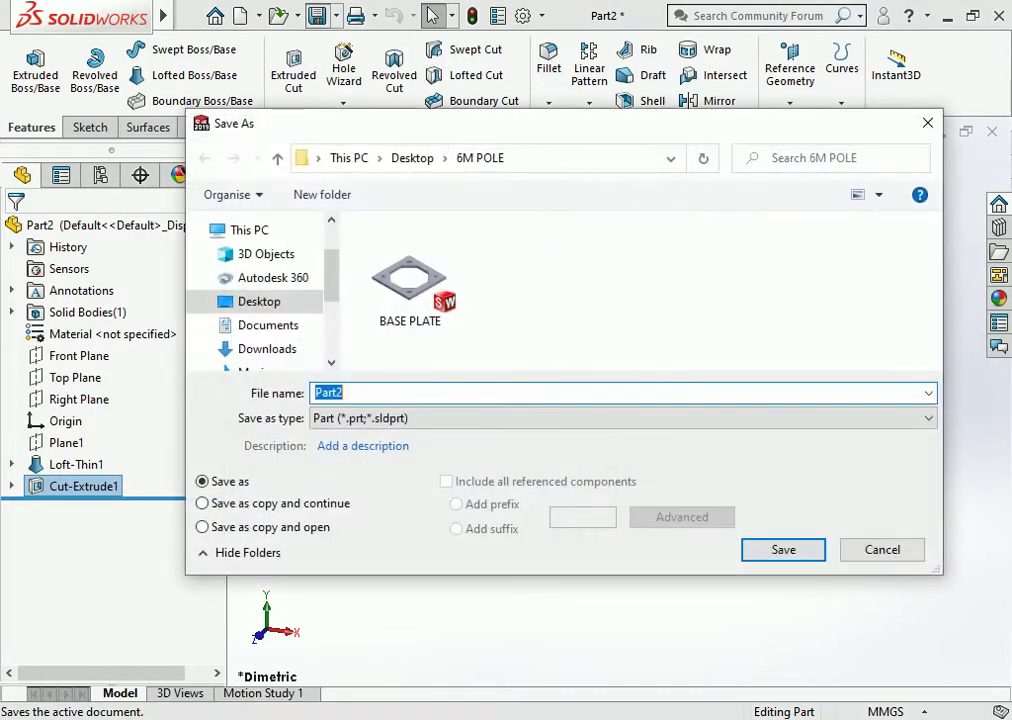
{"action": "type", "text": "POLE"}
{"action": "key", "text": "Return"}
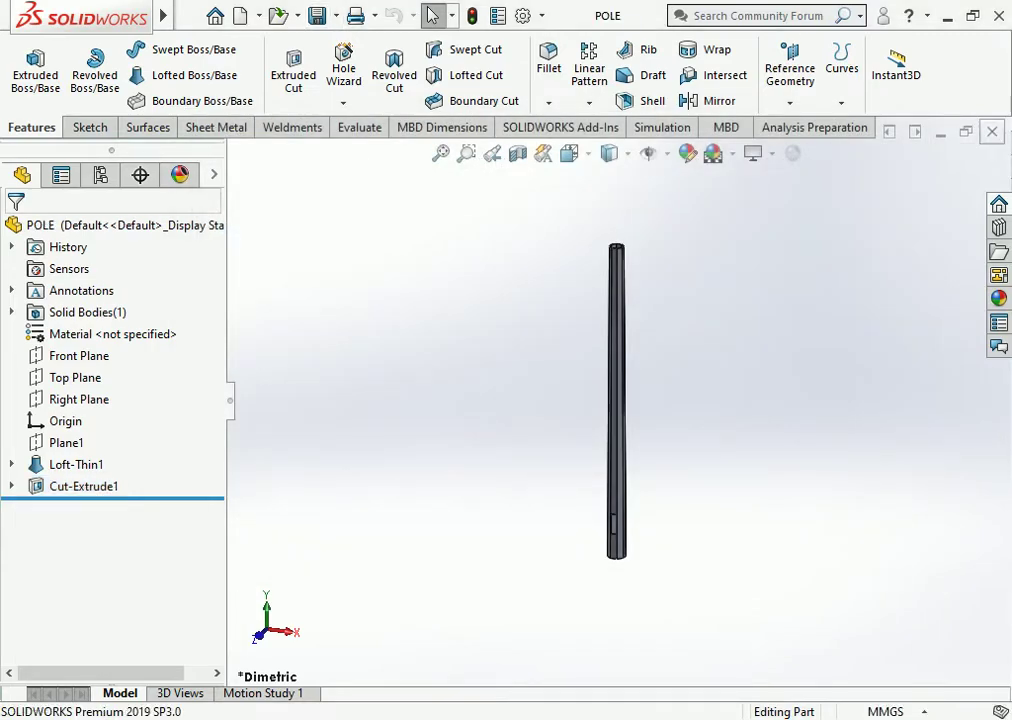
Step: Close POLE and create a new blank part document
{"action": "key", "text": "ctrl+w"}
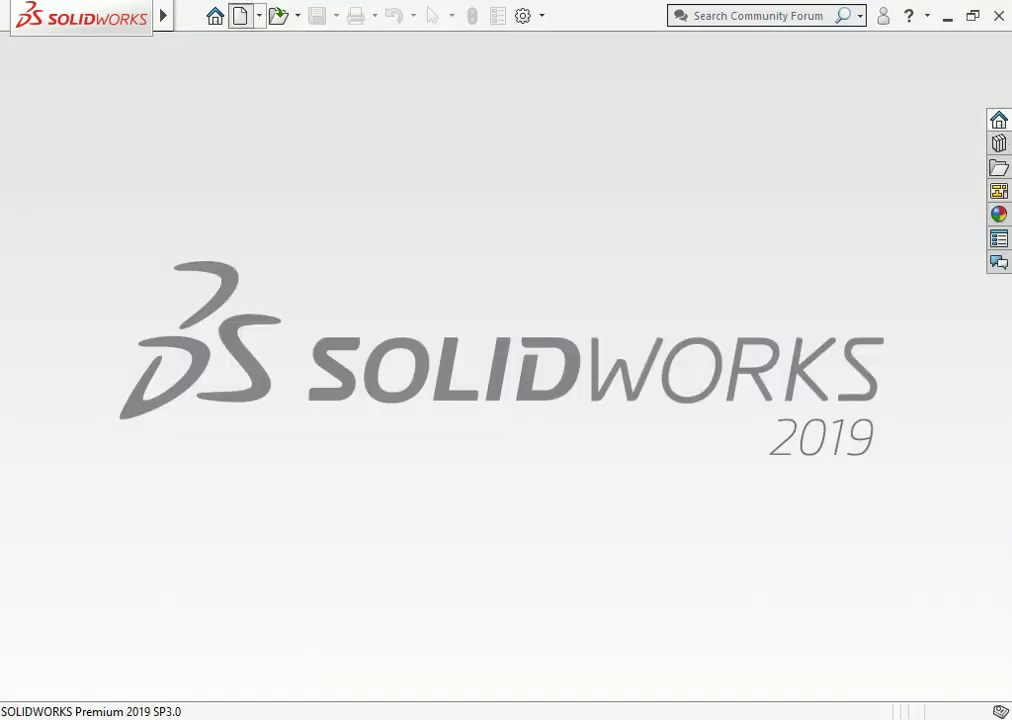
{"action": "left_click", "coordinate": [240, 15]}
{"action": "left_click", "coordinate": [629, 594]}
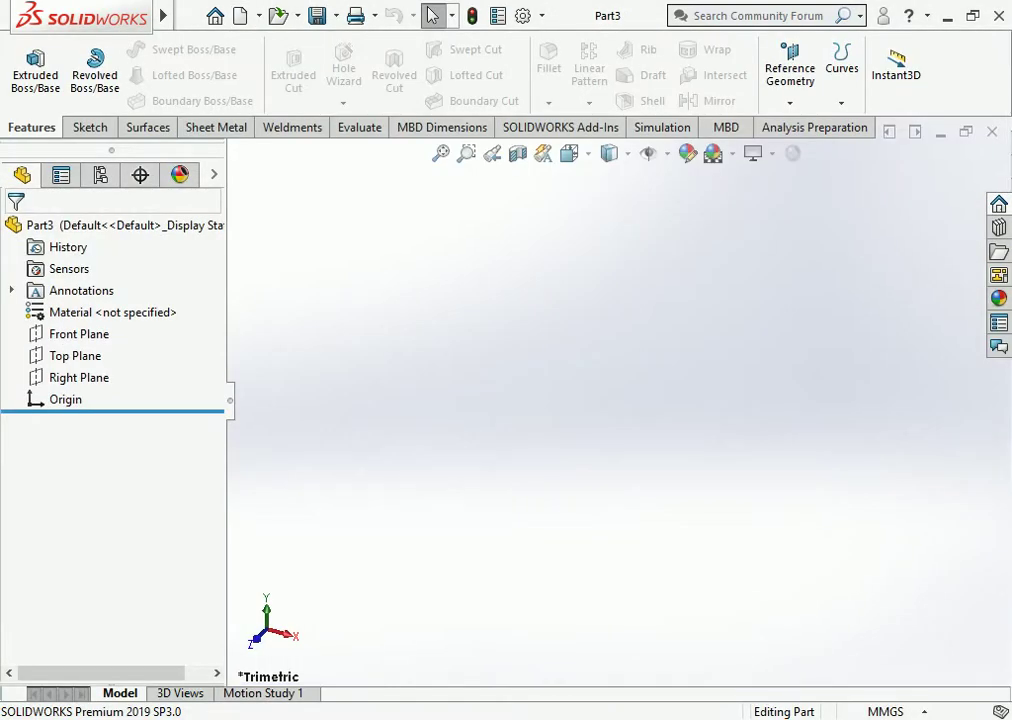
Step: Open Sketch1 on the Right Plane and select the 8-sided Polygon tool
{"action": "left_click", "coordinate": [75, 356]}
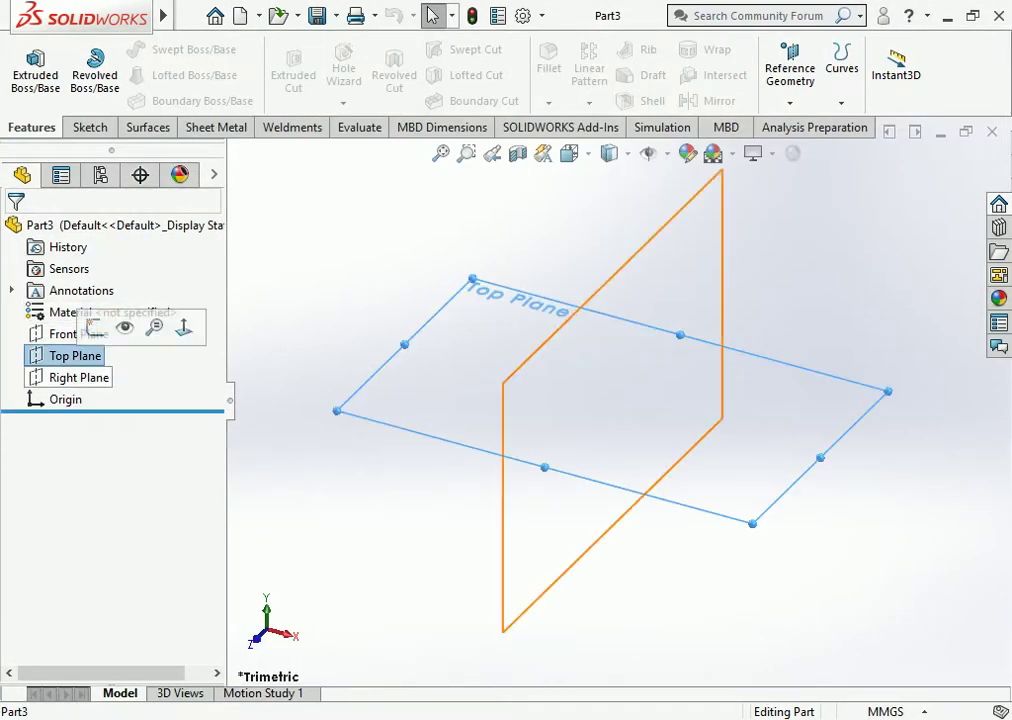
{"action": "left_click", "coordinate": [79, 377]}
{"action": "left_click", "coordinate": [140, 347]}
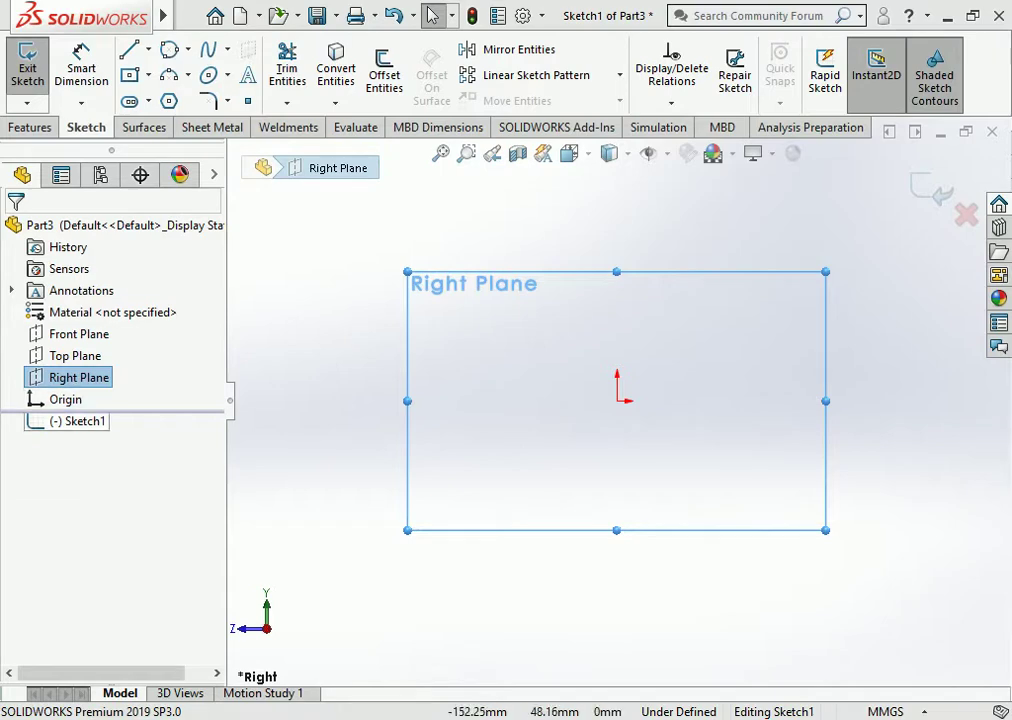
{"action": "scroll", "coordinate": [616, 401], "scroll_direction": "up", "scroll_amount": 3}
{"action": "key", "text": "Escape"}
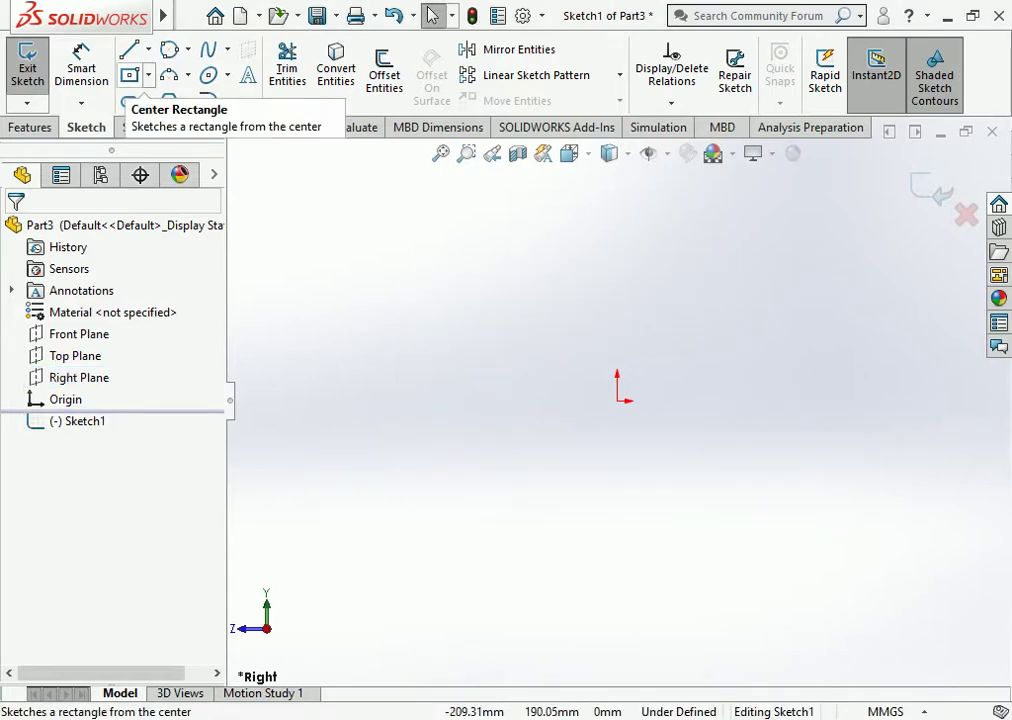
{"action": "left_click", "coordinate": [187, 49]}
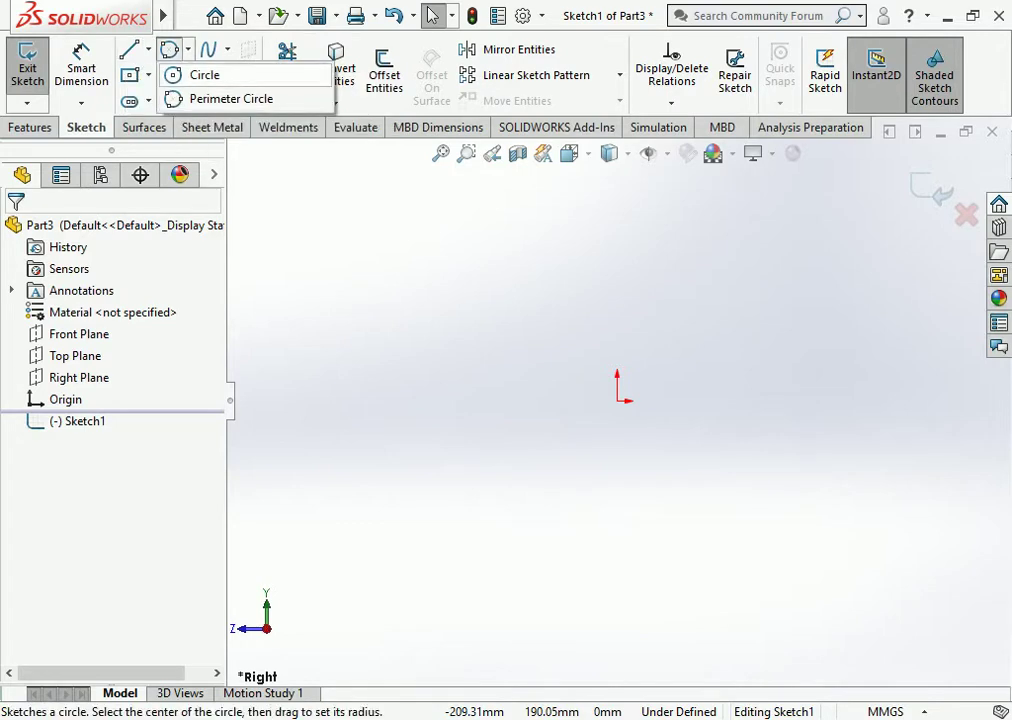
{"action": "left_click", "coordinate": [169, 101]}
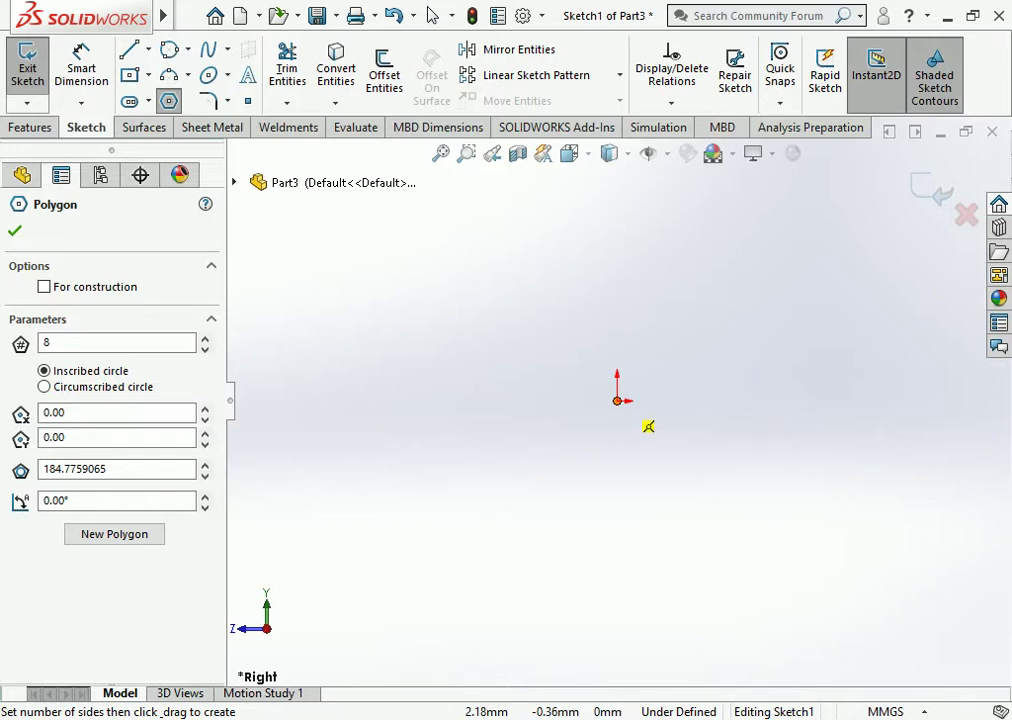
Step: Draw an octagon centred on the origin with a 250 mm inscribed circle diameter
{"action": "left_click", "coordinate": [617, 400]}
{"action": "left_click", "coordinate": [661, 364]}
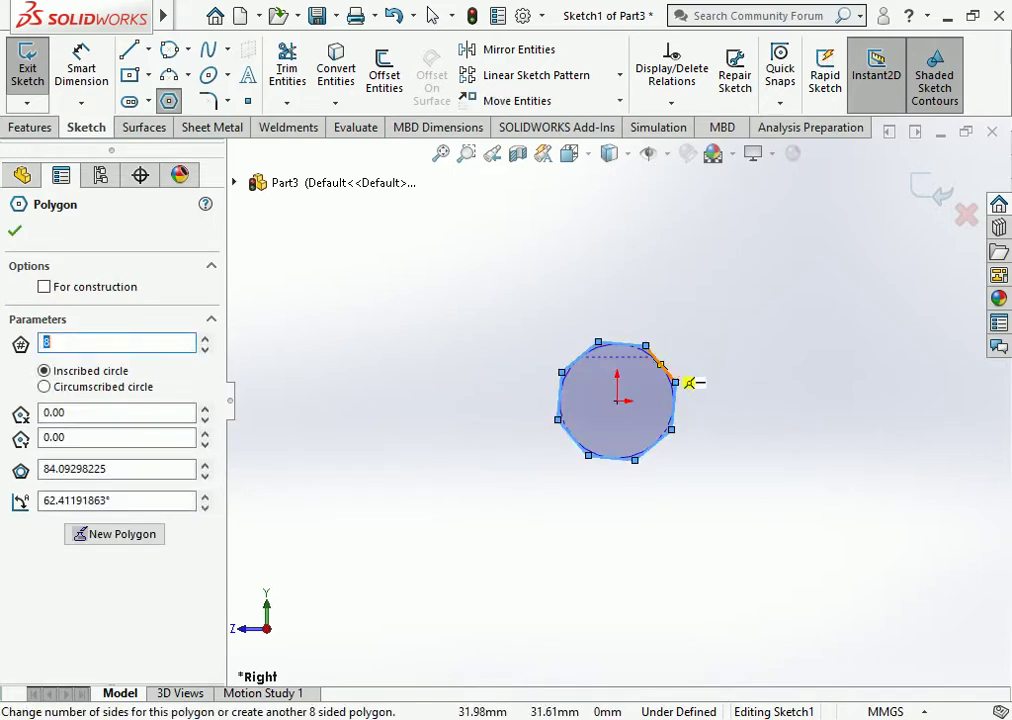
{"action": "left_click", "coordinate": [81, 62]}
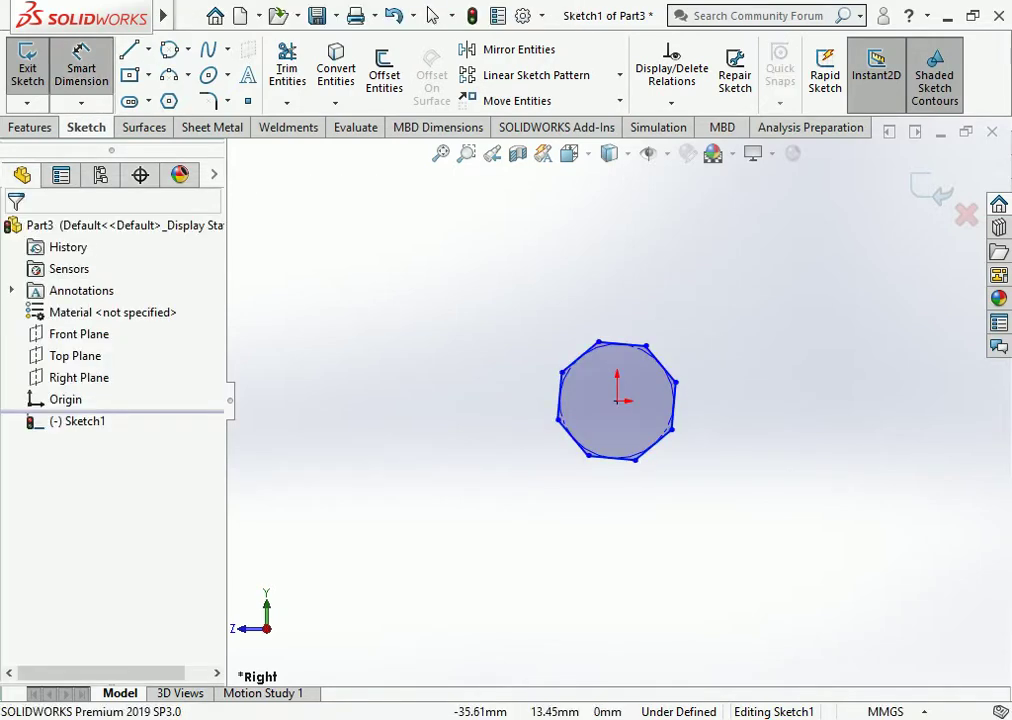
{"action": "left_click", "coordinate": [560, 400]}
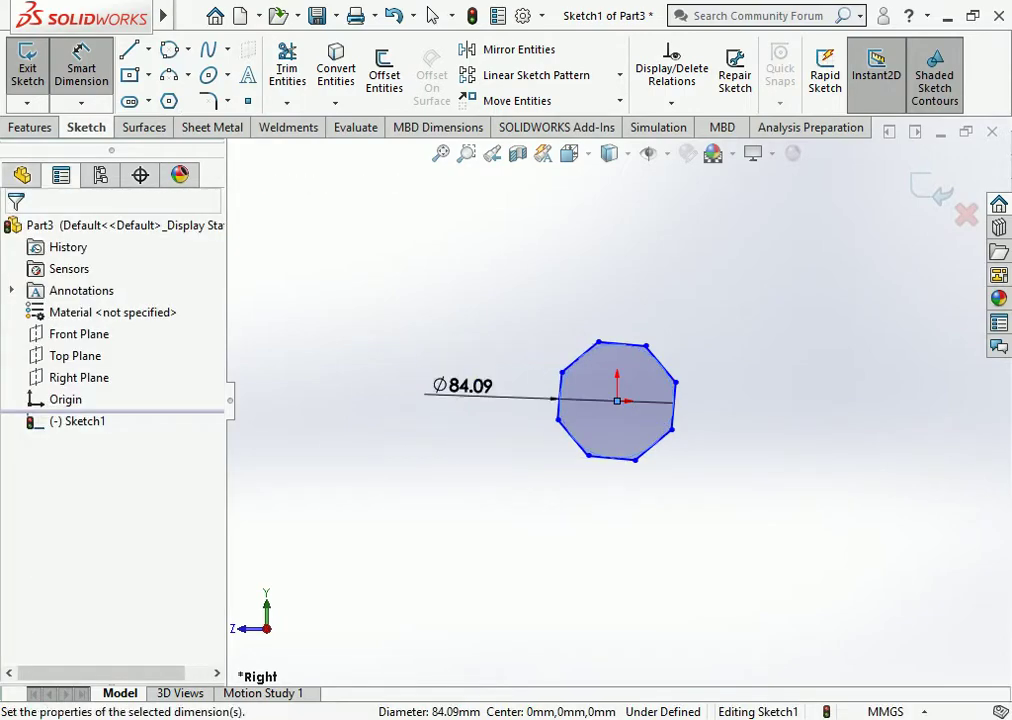
{"action": "left_click", "coordinate": [462, 392]}
{"action": "type", "text": "225"}
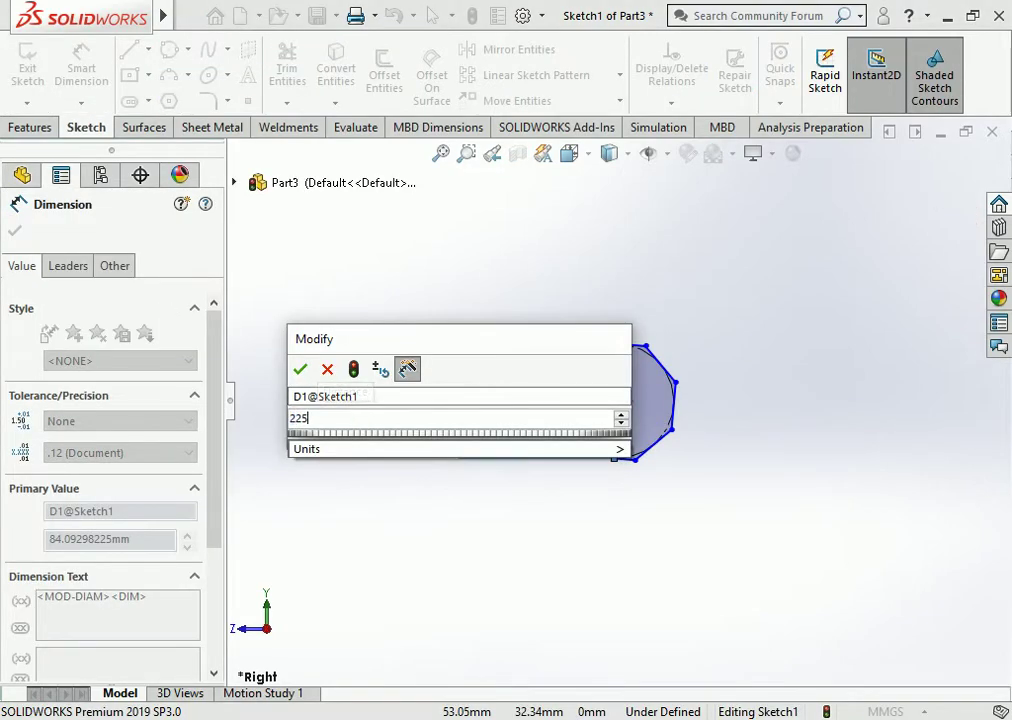
{"action": "type", "text": "0"}
{"action": "key", "text": "Return"}
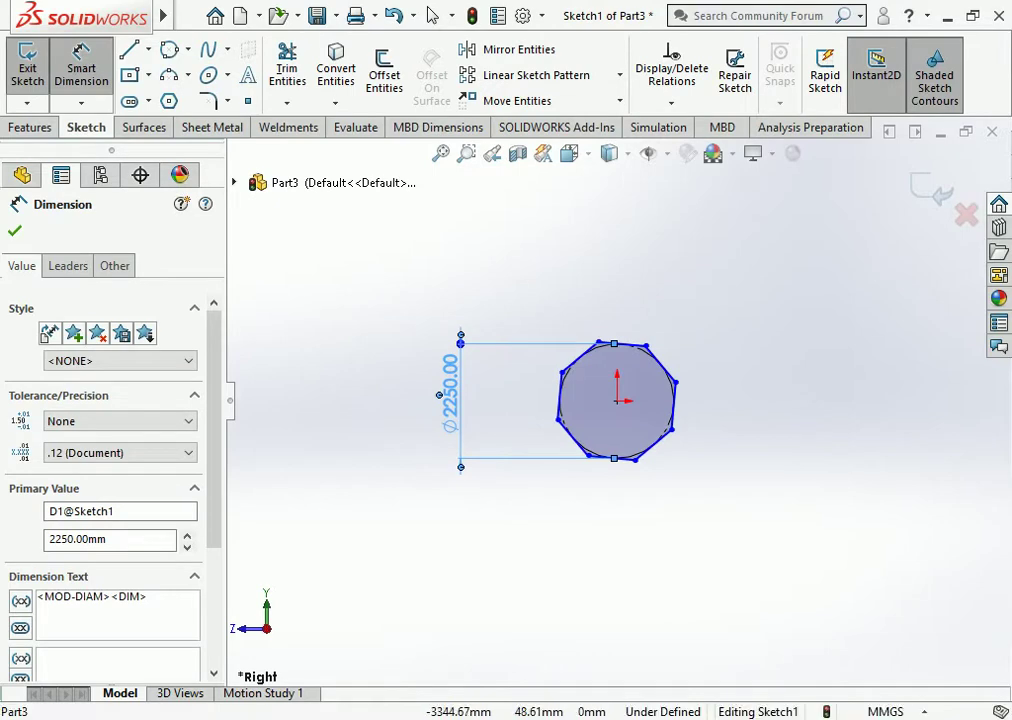
{"action": "double_click", "coordinate": [449, 395]}
{"action": "type", "text": "250"}
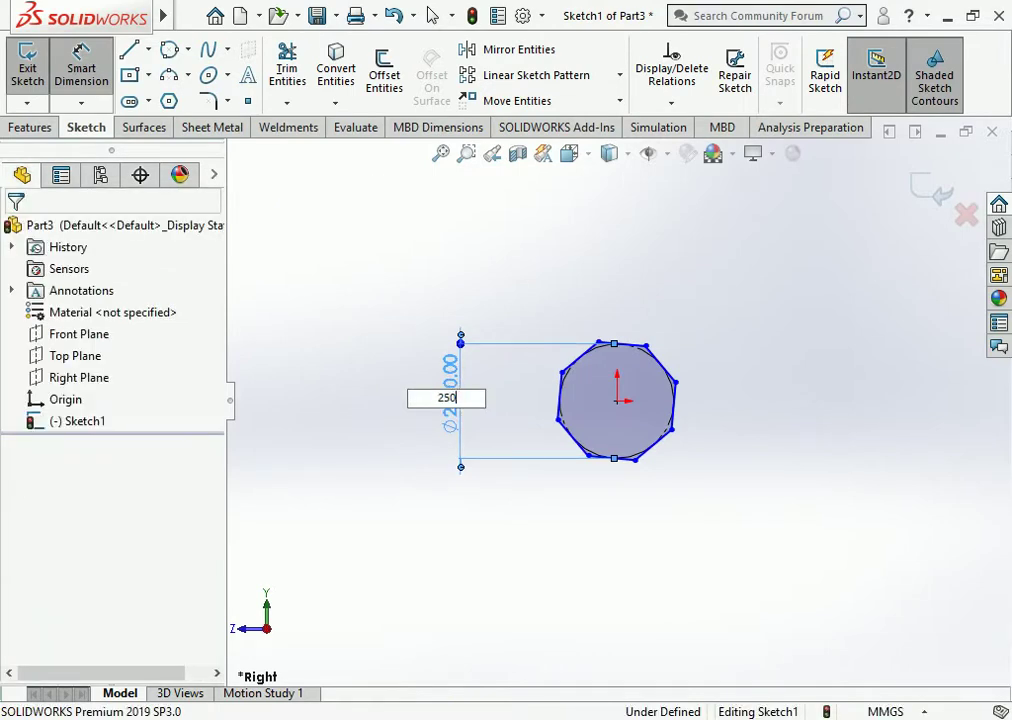
{"action": "key", "text": "Return"}
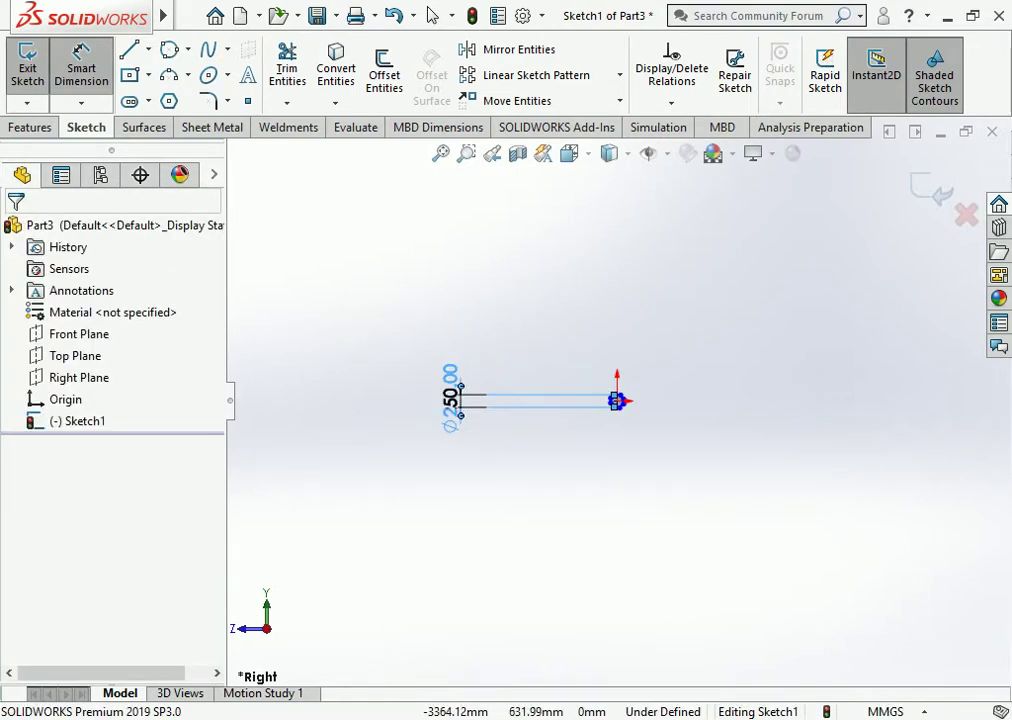
Step: Exit the octagon sketch
{"action": "key", "text": "Escape"}
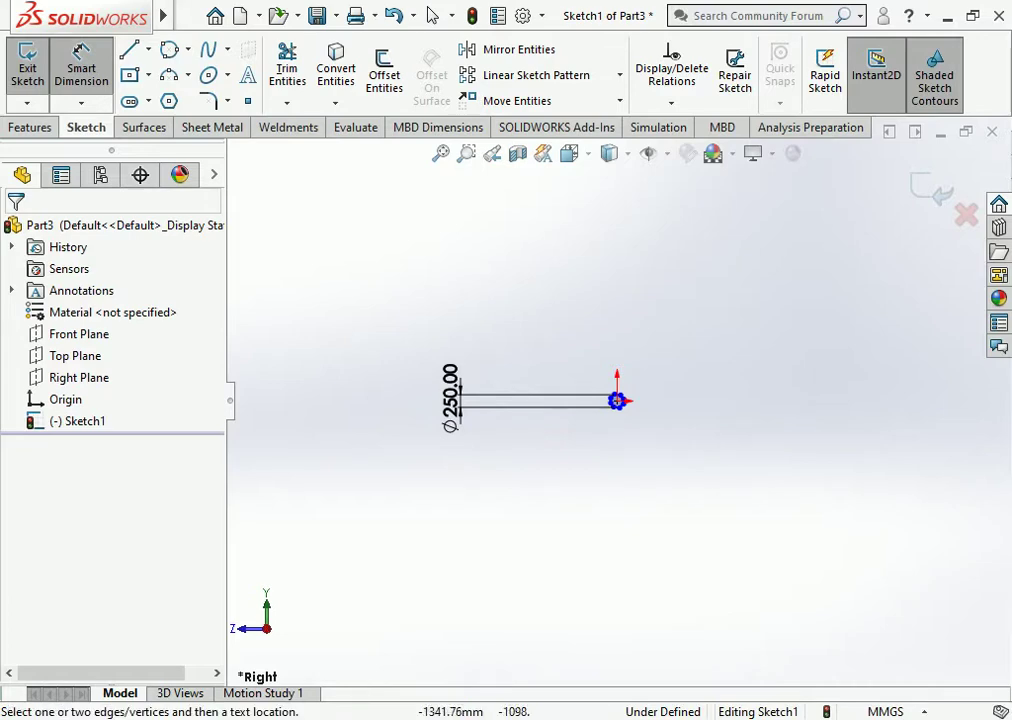
{"action": "scroll", "coordinate": [616, 398], "scroll_direction": "down", "scroll_amount": 2}
{"action": "scroll", "coordinate": [616, 398], "scroll_direction": "down", "scroll_amount": 2}
{"action": "scroll", "coordinate": [616, 398], "scroll_direction": "down", "scroll_amount": 1}
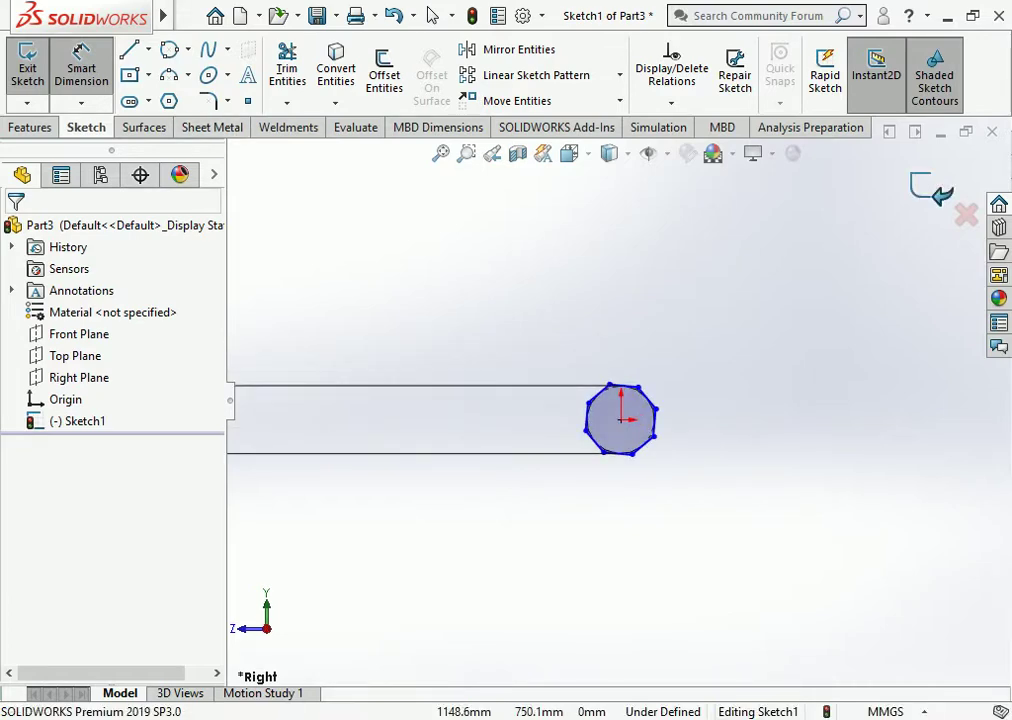
{"action": "left_click", "coordinate": [27, 68]}
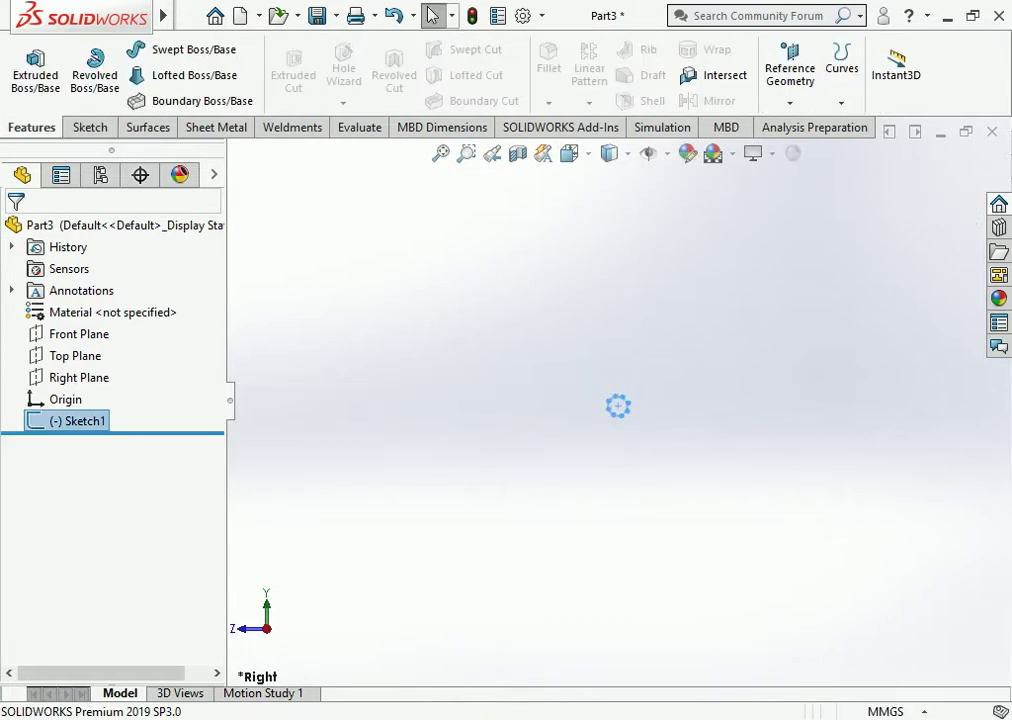
Step: Add a reference plane parallel to the Right Plane at a 6000 mm offset
{"action": "key", "text": "Escape"}
{"action": "left_click", "coordinate": [79, 377]}
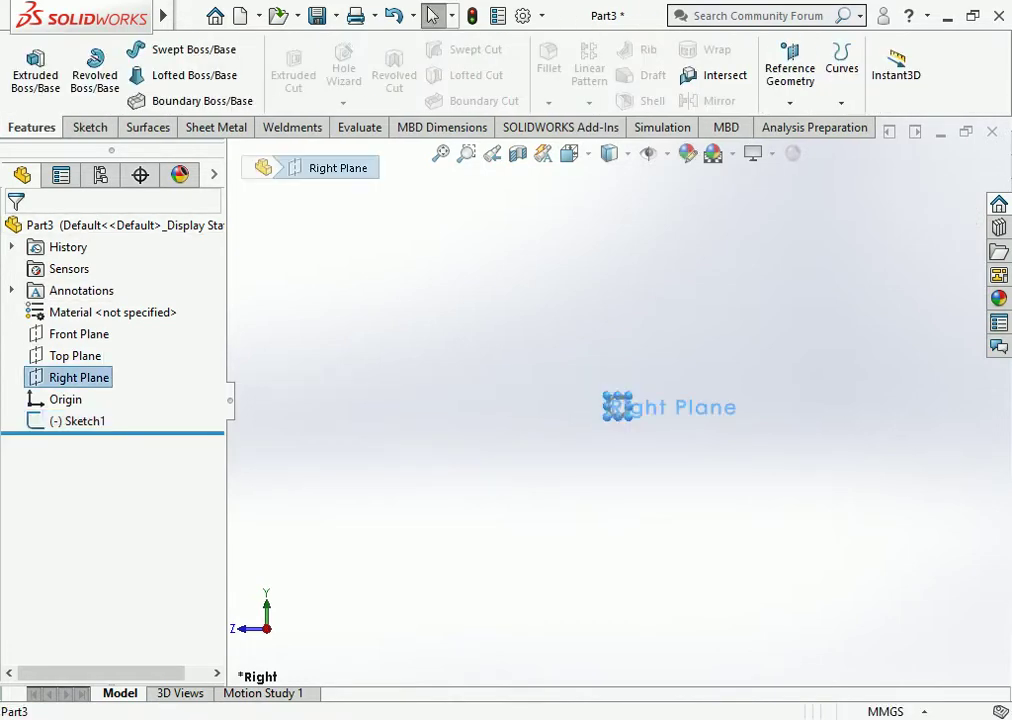
{"action": "scroll", "coordinate": [620, 405], "scroll_direction": "up", "scroll_amount": 5}
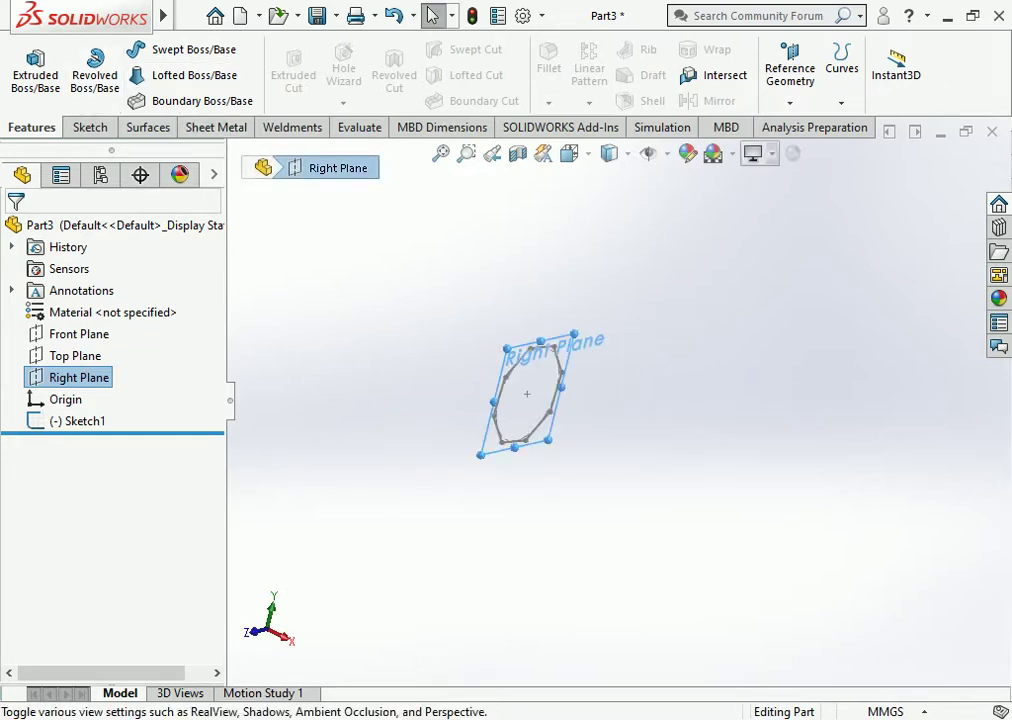
{"action": "left_click", "coordinate": [790, 75]}
{"action": "left_click", "coordinate": [807, 126]}
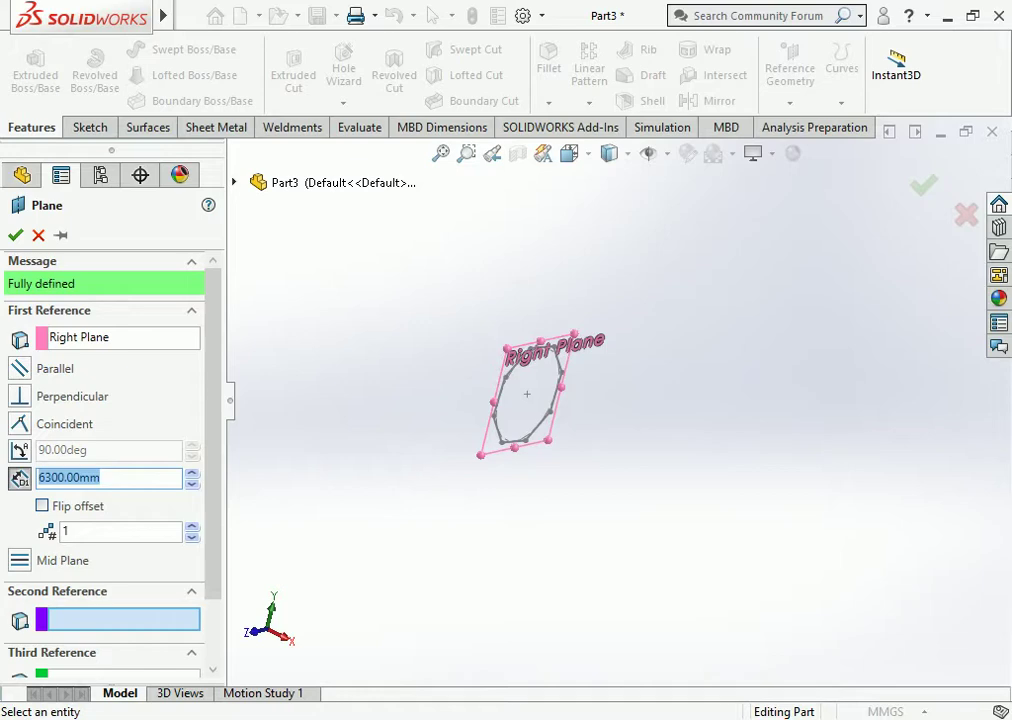
{"action": "type", "text": "600"}
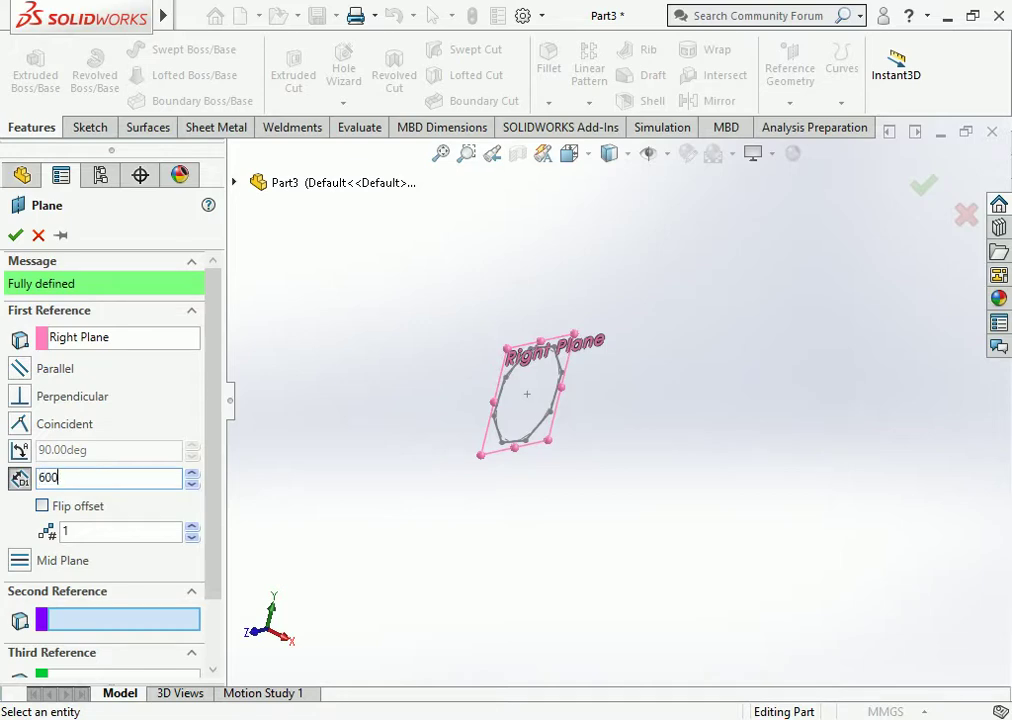
{"action": "type", "text": "0."}
{"action": "key", "text": "BackSpace"}
{"action": "key", "text": "Return"}
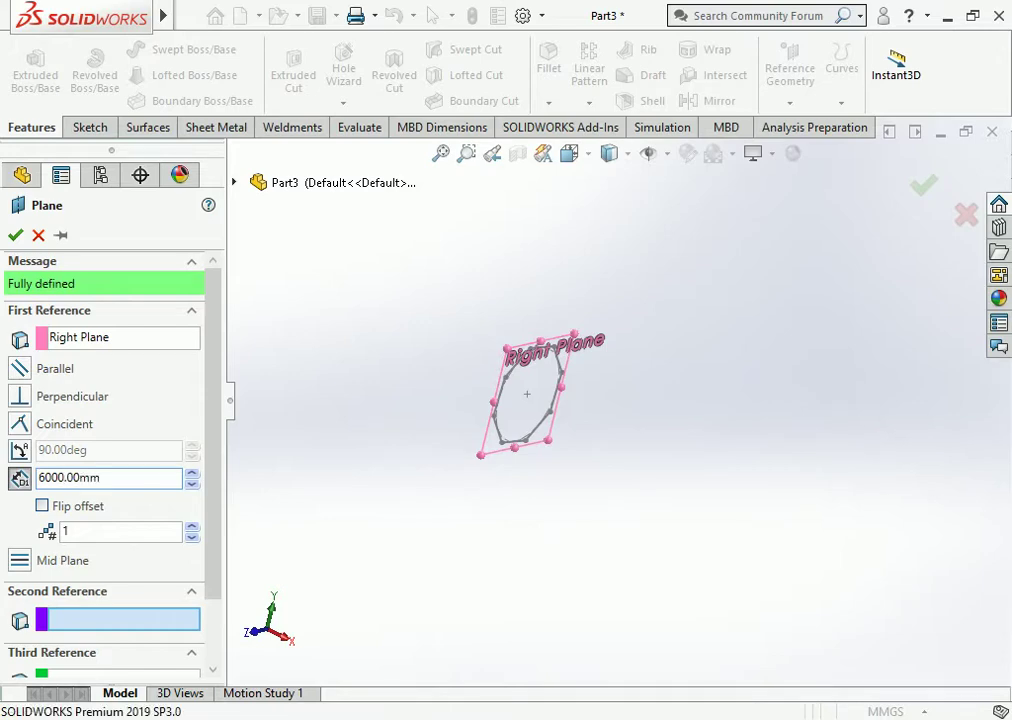
{"action": "key", "text": "Return"}
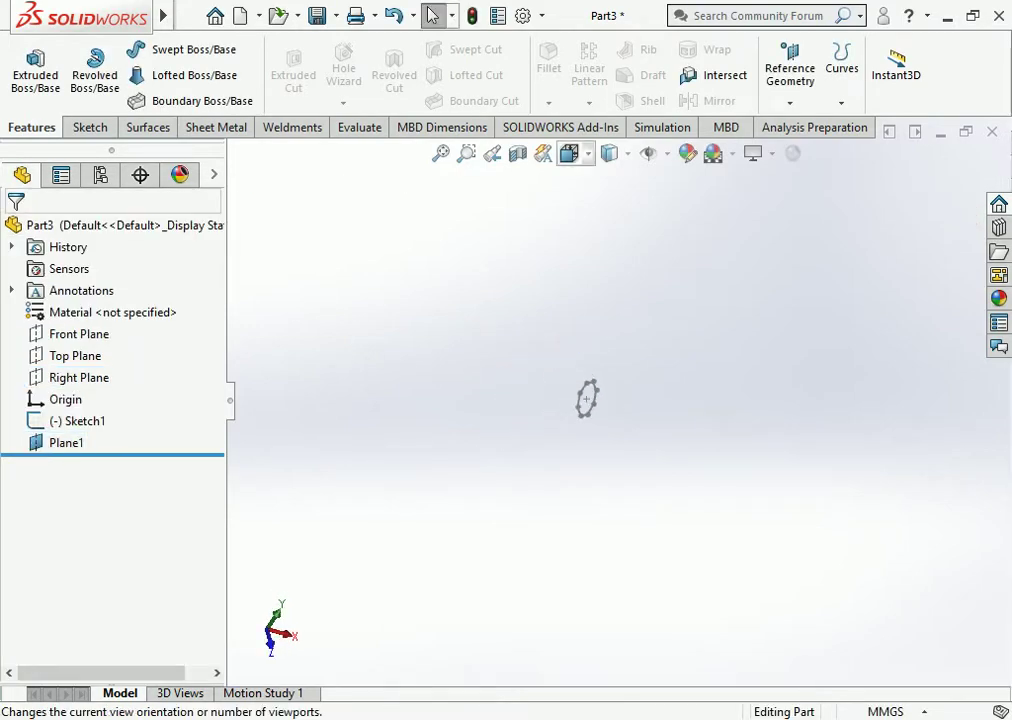
Step: Start a new sketch on Plane1 and view it normal to the plane
{"action": "left_click", "coordinate": [569, 153]}
{"action": "left_click", "coordinate": [633, 260]}
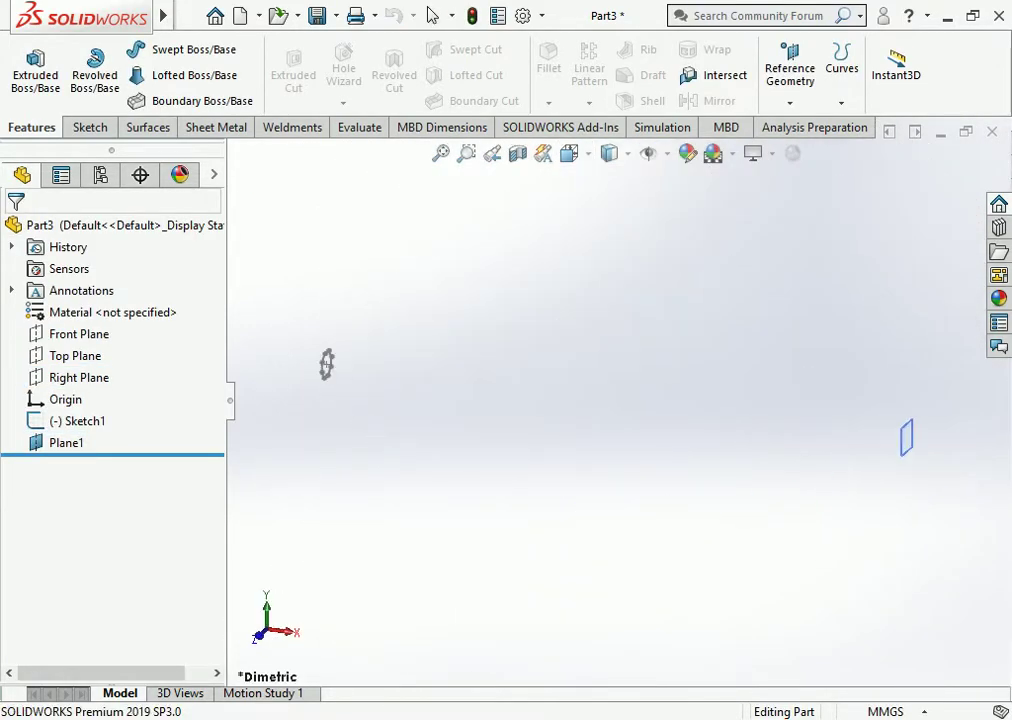
{"action": "scroll", "coordinate": [957, 434], "scroll_direction": "down", "scroll_amount": 2}
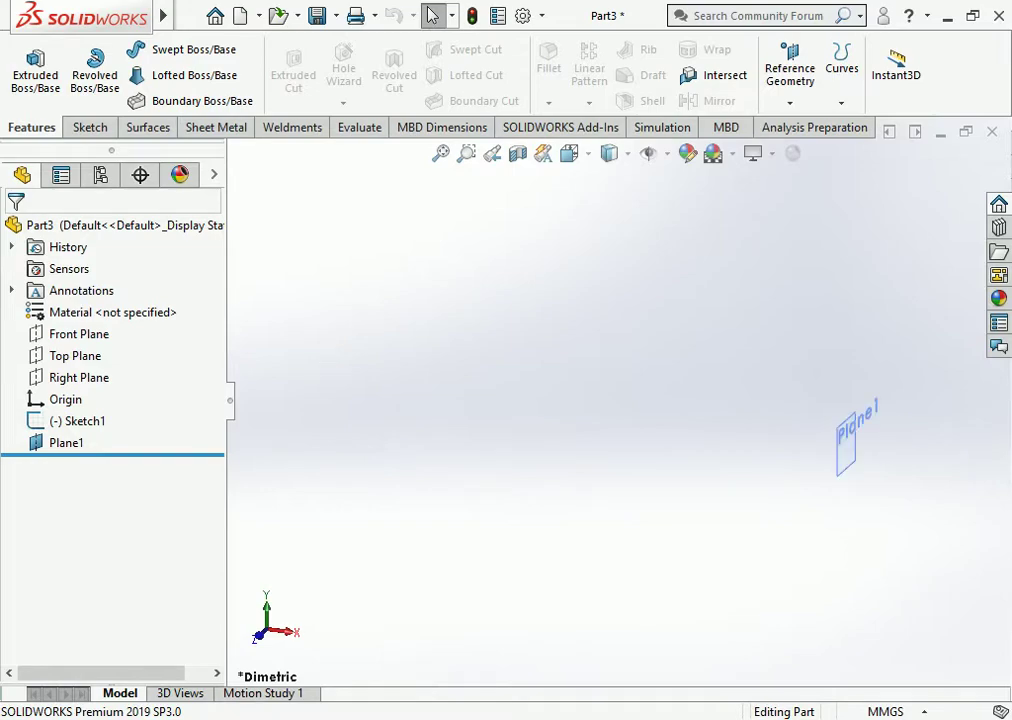
{"action": "right_click", "coordinate": [841, 440]}
{"action": "left_click", "coordinate": [894, 418]}
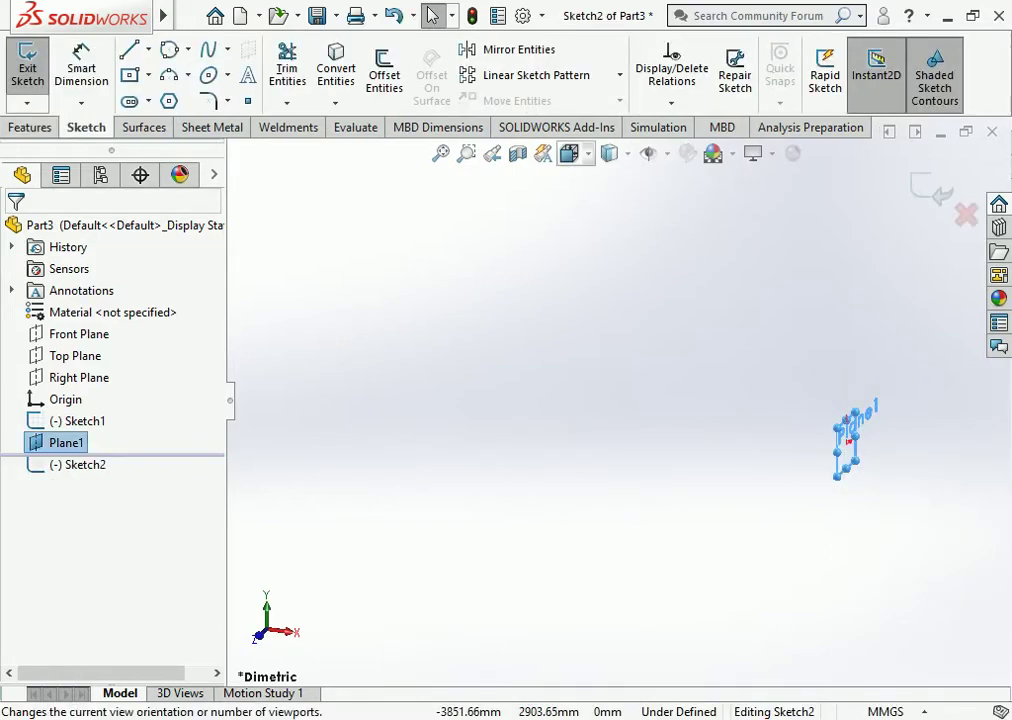
{"action": "left_click", "coordinate": [569, 153]}
{"action": "left_click", "coordinate": [678, 262]}
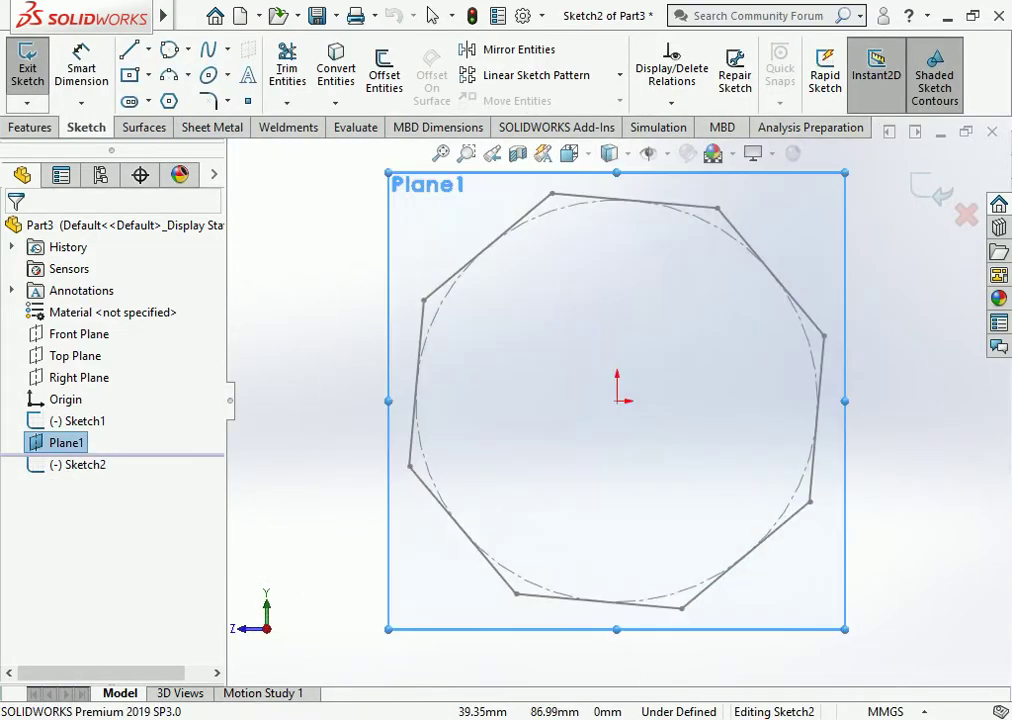
{"action": "scroll", "coordinate": [616, 400], "scroll_direction": "up", "scroll_amount": 3}
{"action": "key", "text": "Escape"}
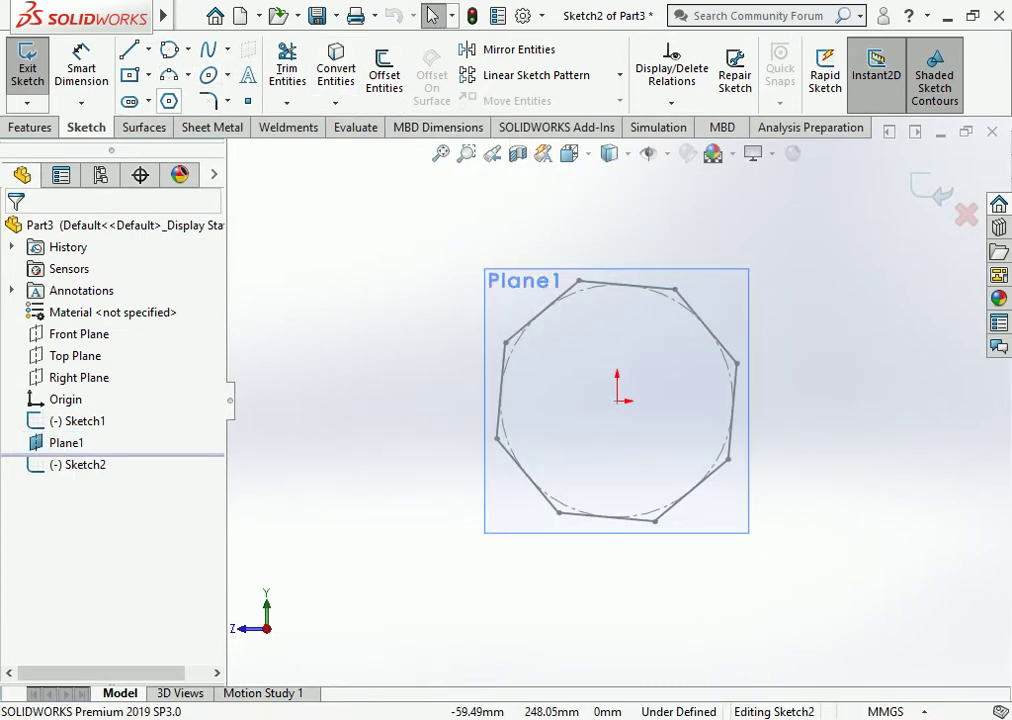
Step: Draw an octagon centred on the origin on Plane1
{"action": "left_click", "coordinate": [169, 101]}
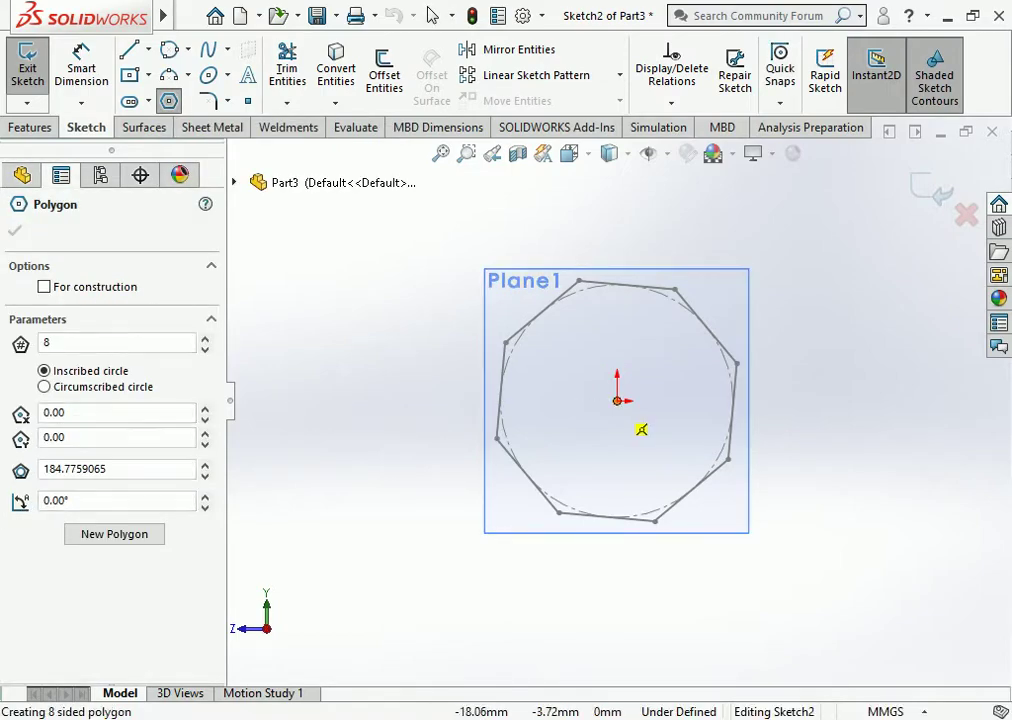
{"action": "left_click", "coordinate": [617, 400]}
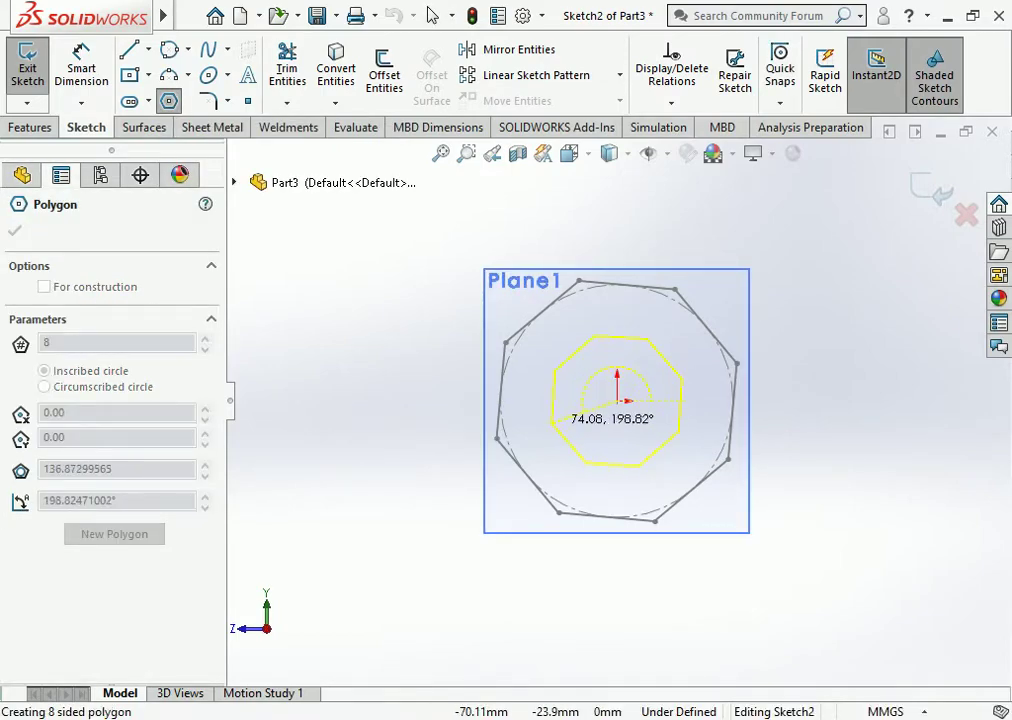
{"action": "left_click", "coordinate": [552, 422]}
{"action": "left_click", "coordinate": [81, 68]}
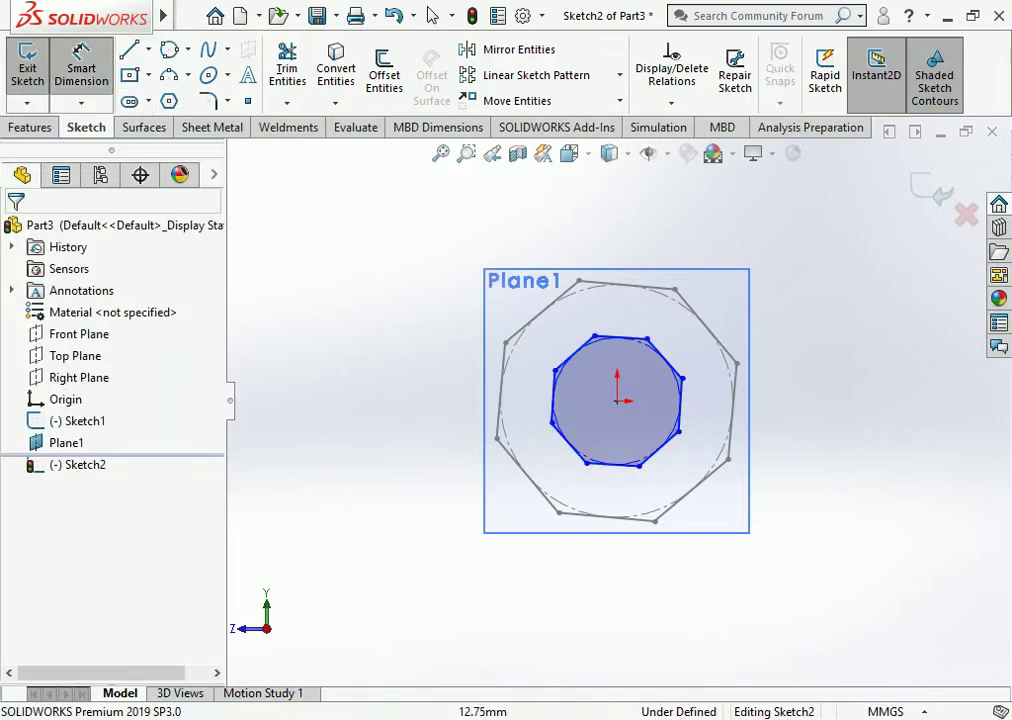
{"action": "left_click", "coordinate": [555, 370]}
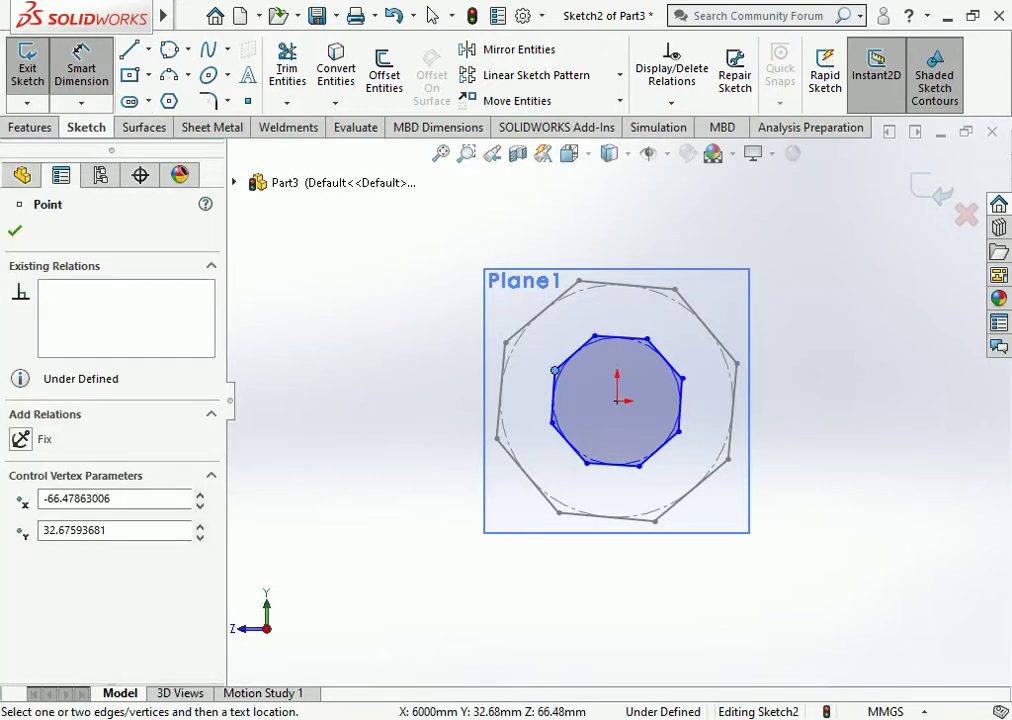
{"action": "double_click", "coordinate": [80, 498]}
{"action": "scroll", "coordinate": [530, 437], "scroll_direction": "down", "scroll_amount": 2}
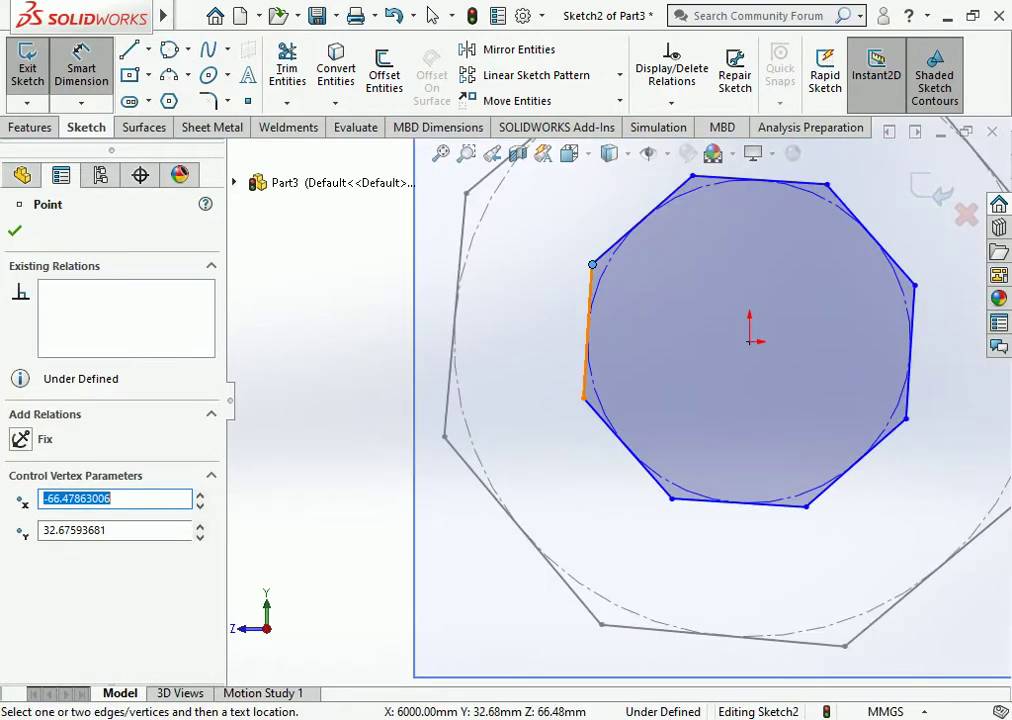
{"action": "left_click", "coordinate": [568, 380]}
{"action": "left_click", "coordinate": [81, 68]}
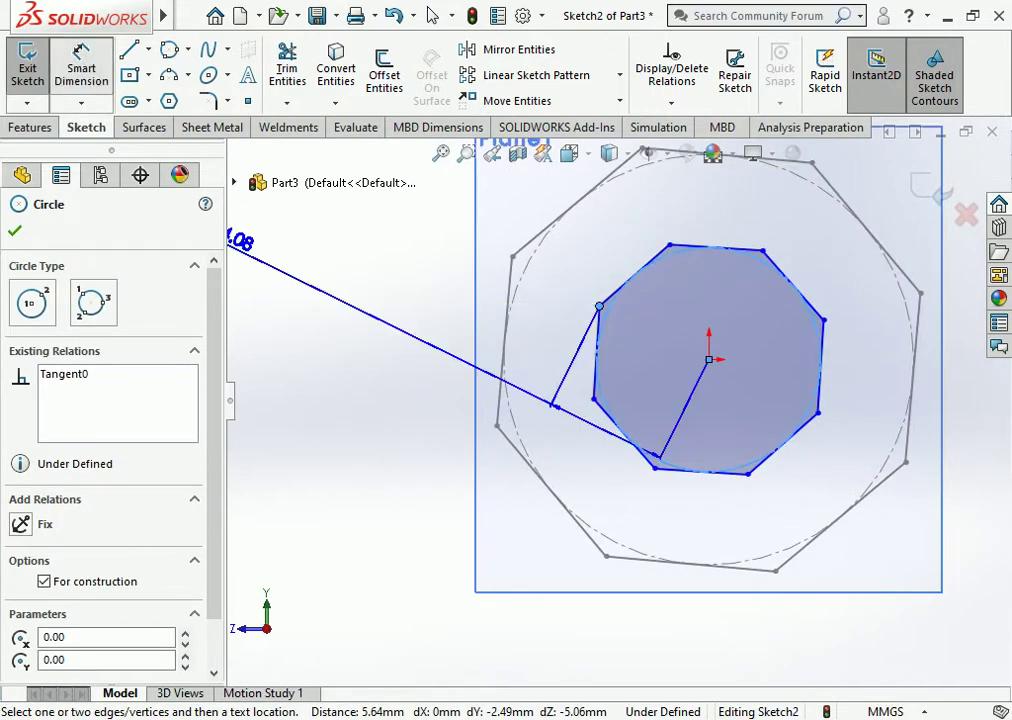
Step: Dimension the inner octagon's construction circle to 190 mm diameter
{"action": "left_click", "coordinate": [81, 68]}
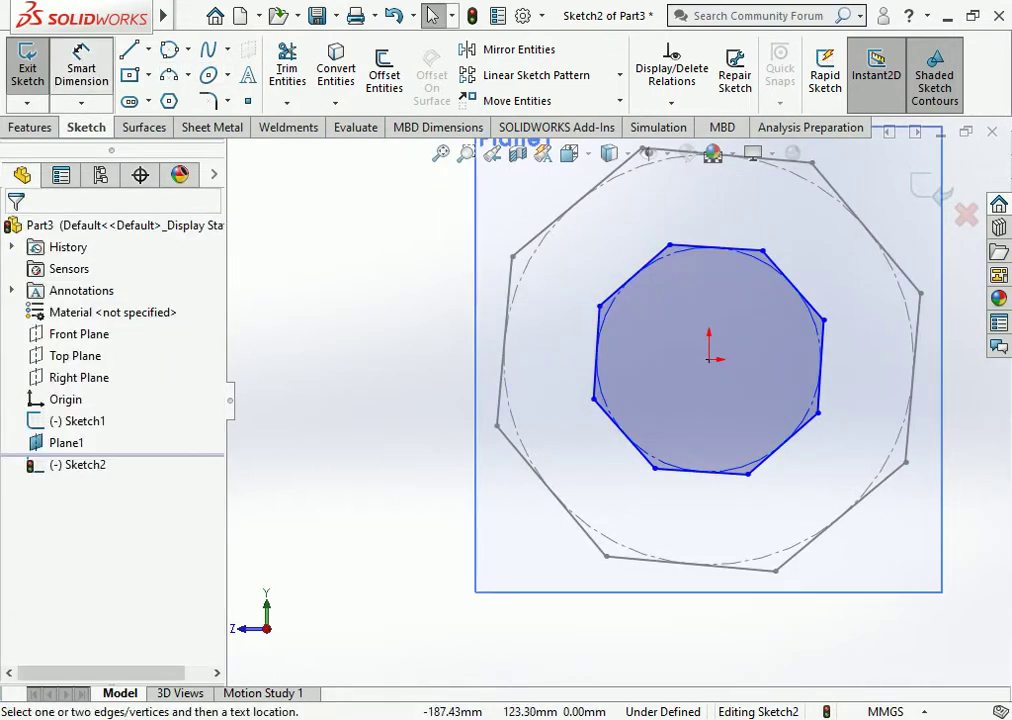
{"action": "left_click", "coordinate": [606, 314]}
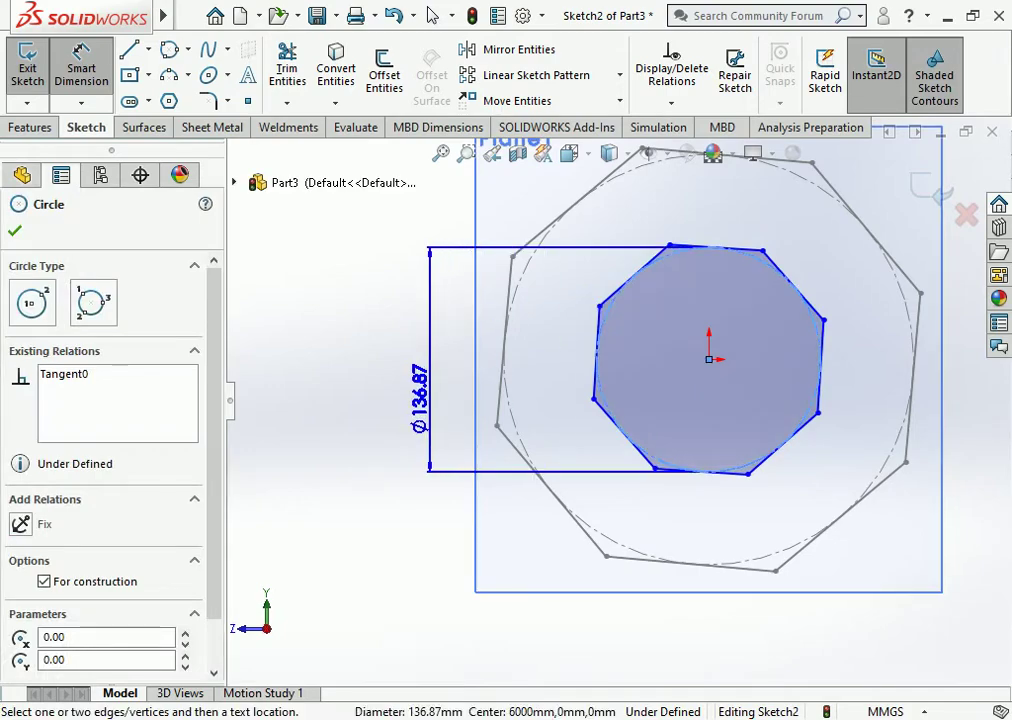
{"action": "left_click", "coordinate": [406, 345]}
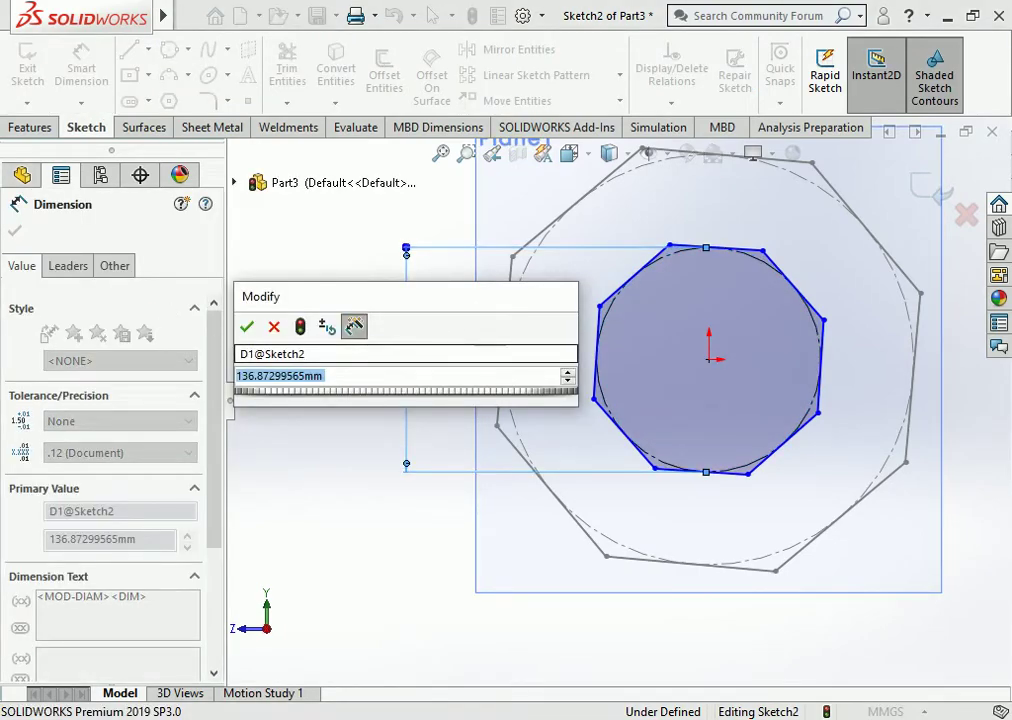
{"action": "type", "text": "190"}
{"action": "key", "text": "Return"}
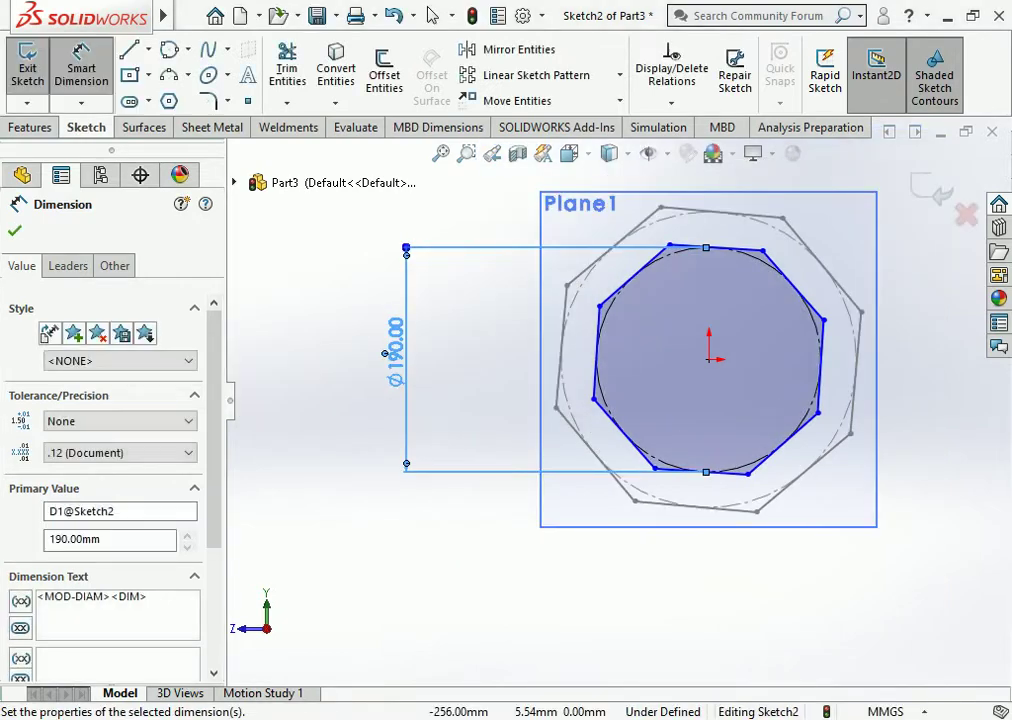
{"action": "key", "text": "Escape"}
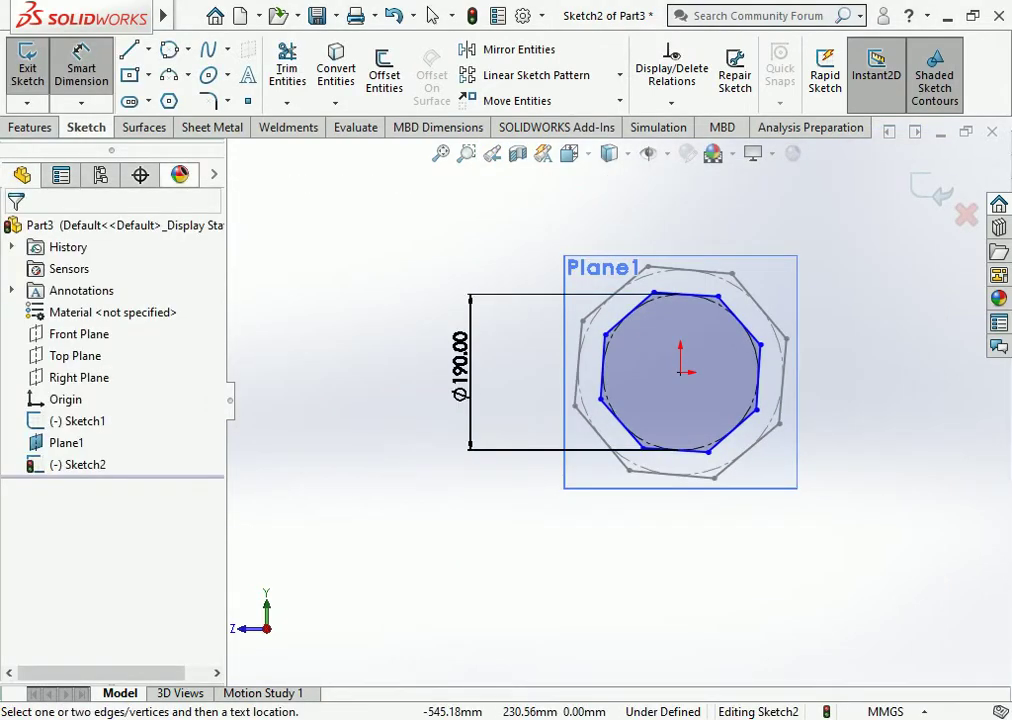
Step: Make the octagon's bottom edge horizontal and exit the fully defined sketch
{"action": "left_click", "coordinate": [432, 15]}
{"action": "left_click", "coordinate": [758, 378]}
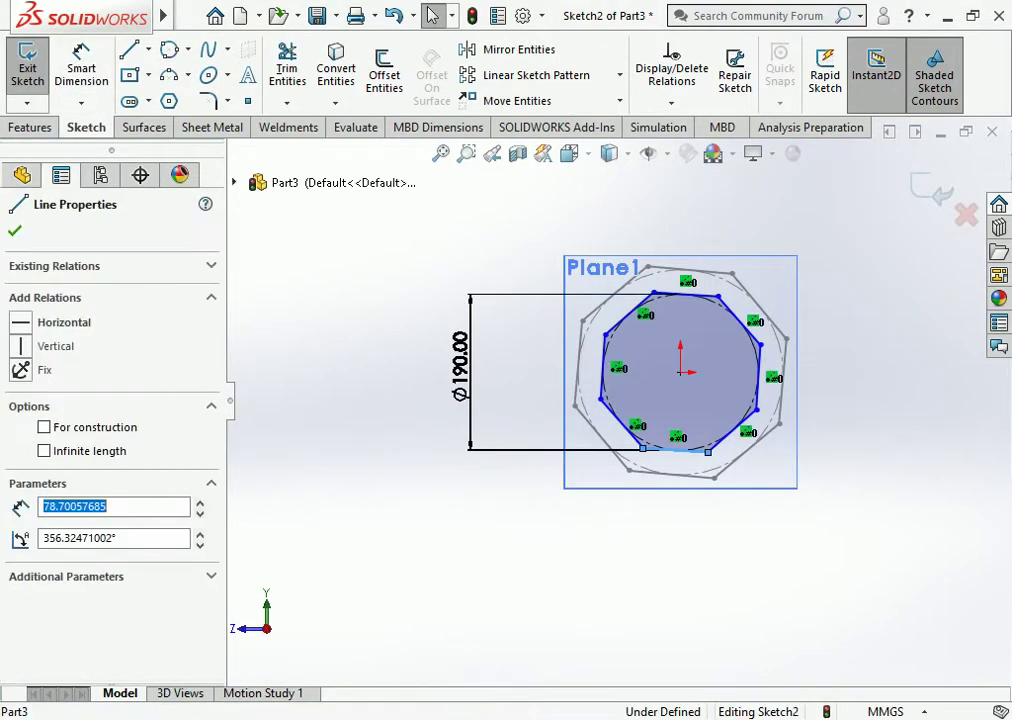
{"action": "left_click", "coordinate": [752, 364]}
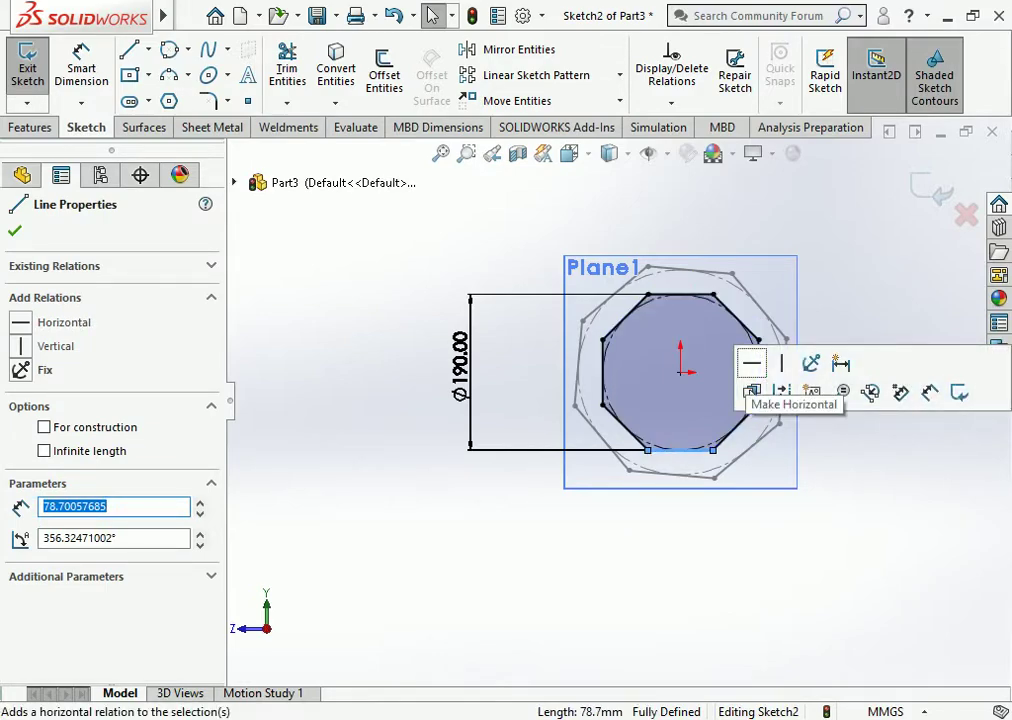
{"action": "key", "text": "Escape"}
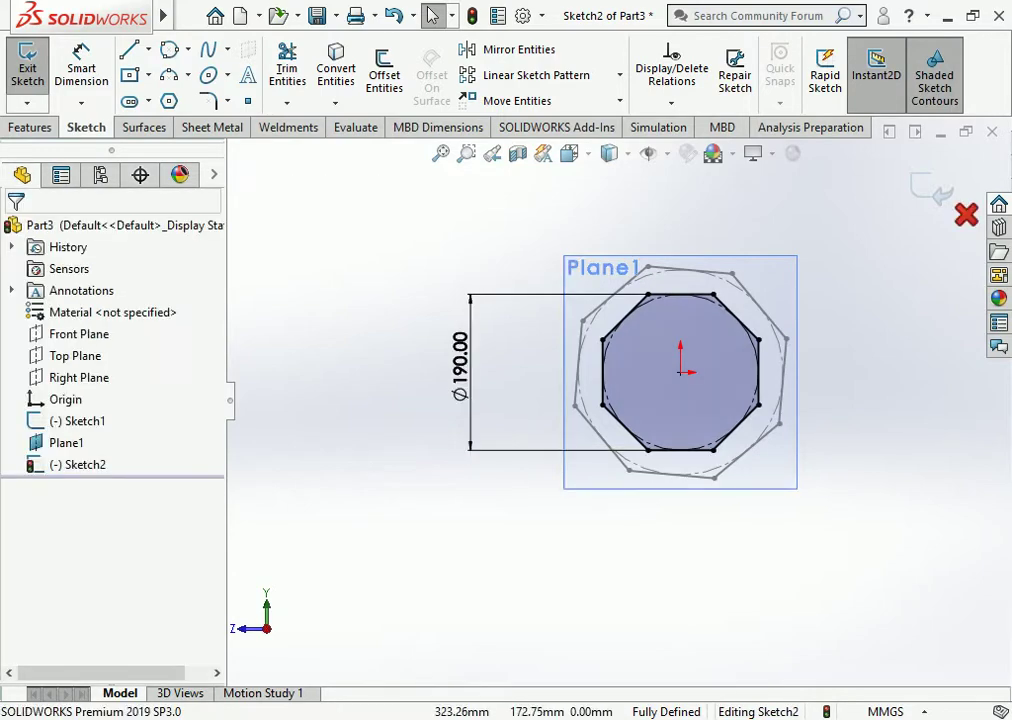
{"action": "key", "text": "ctrl+b"}
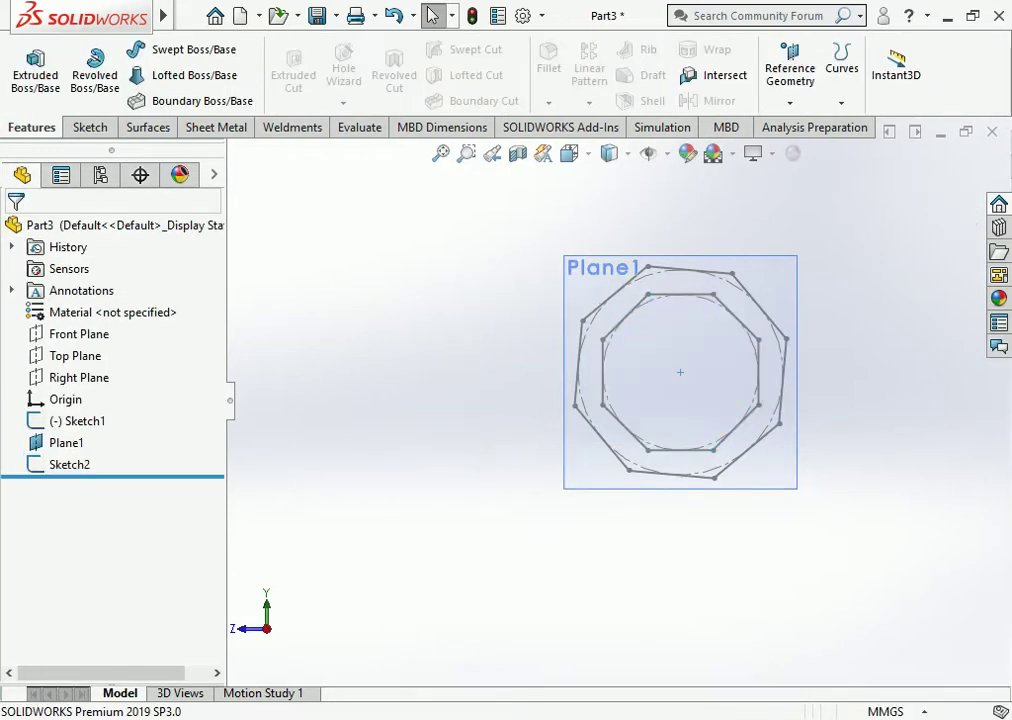
Step: Hide Plane1 and loft Sketch2 to Sketch1 as a thin feature with 3 mm walls
{"action": "right_click", "coordinate": [785, 272]}
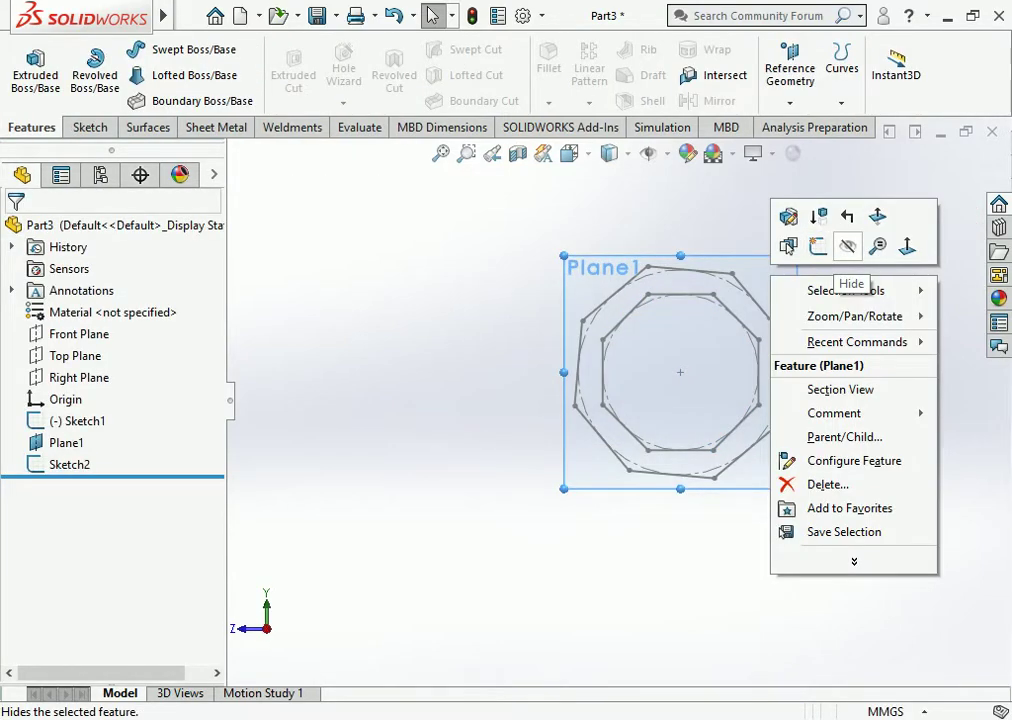
{"action": "left_click", "coordinate": [847, 246]}
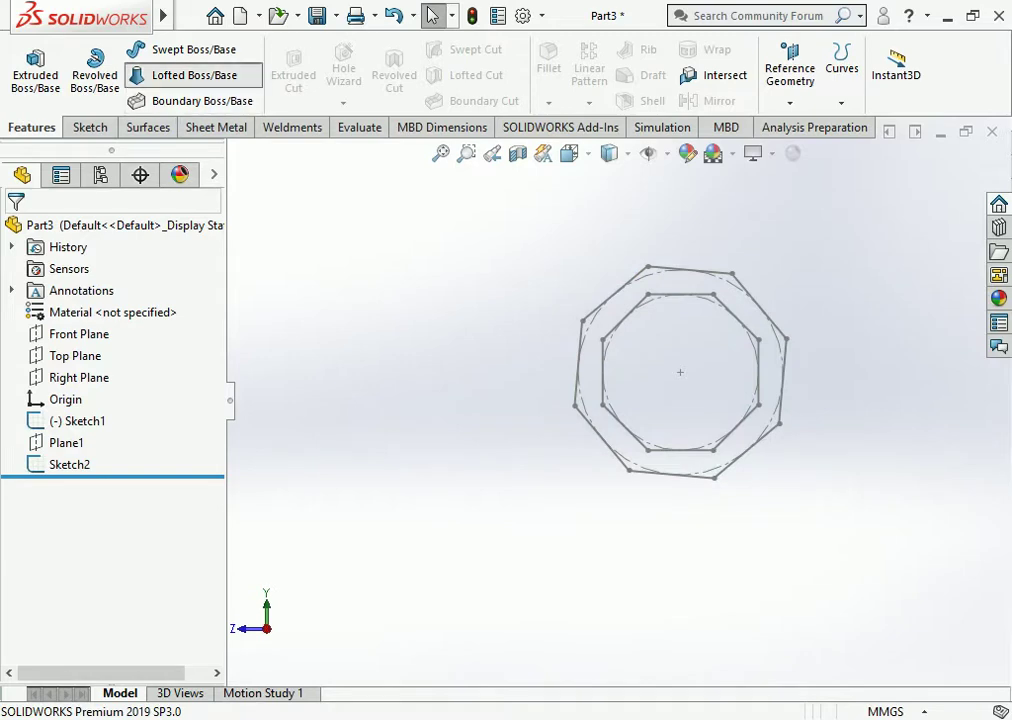
{"action": "left_click", "coordinate": [190, 75]}
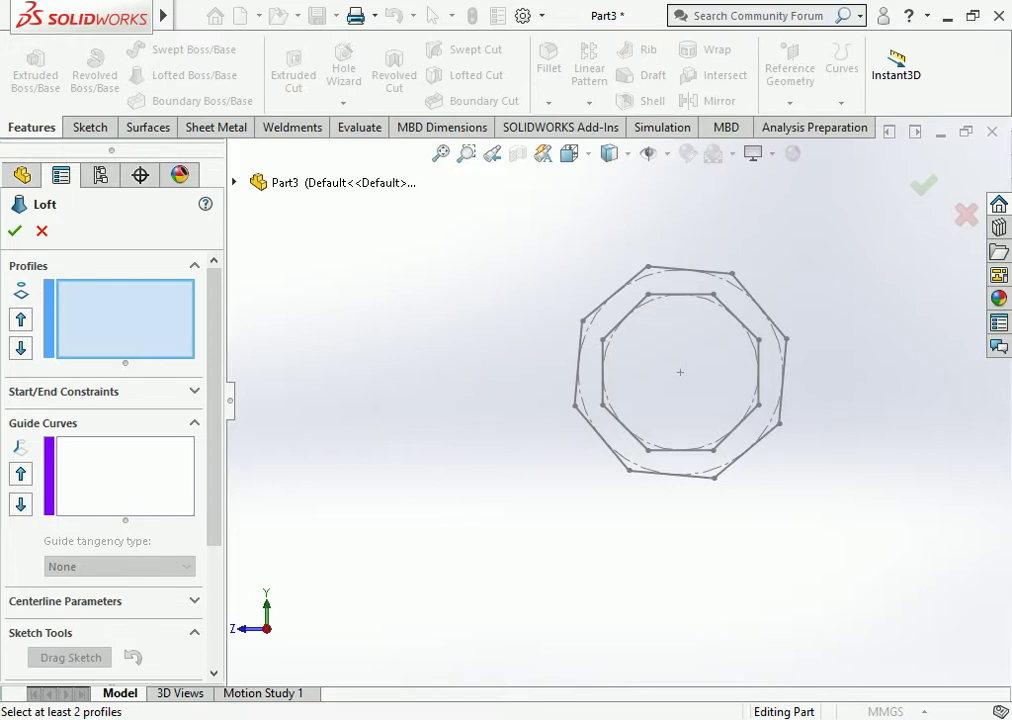
{"action": "left_click", "coordinate": [758, 405]}
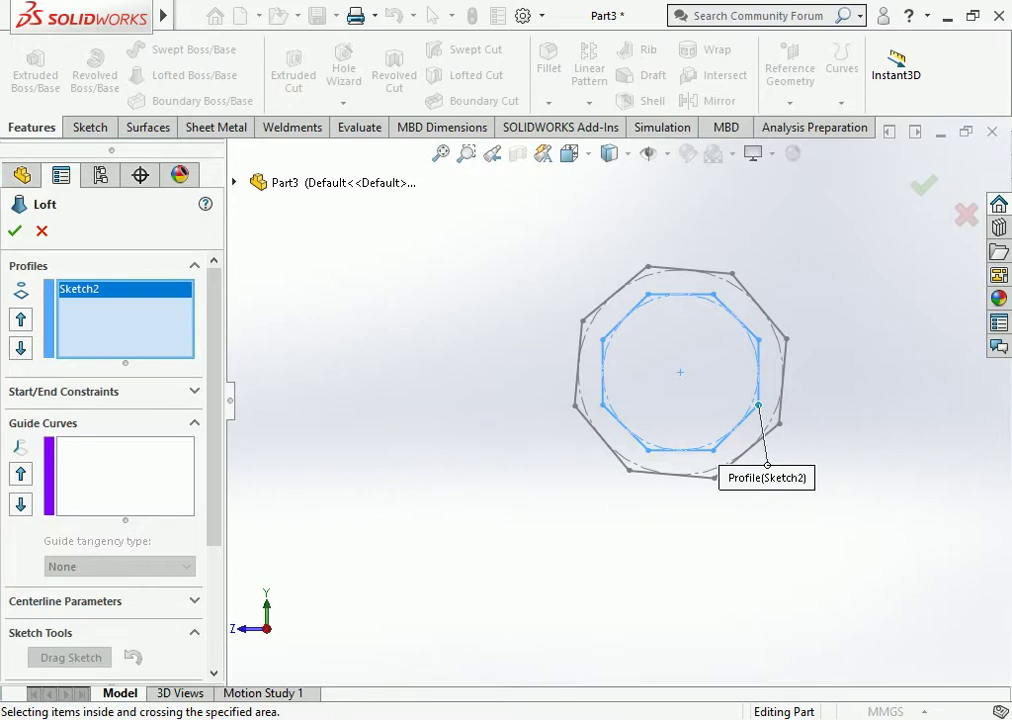
{"action": "left_click", "coordinate": [779, 423]}
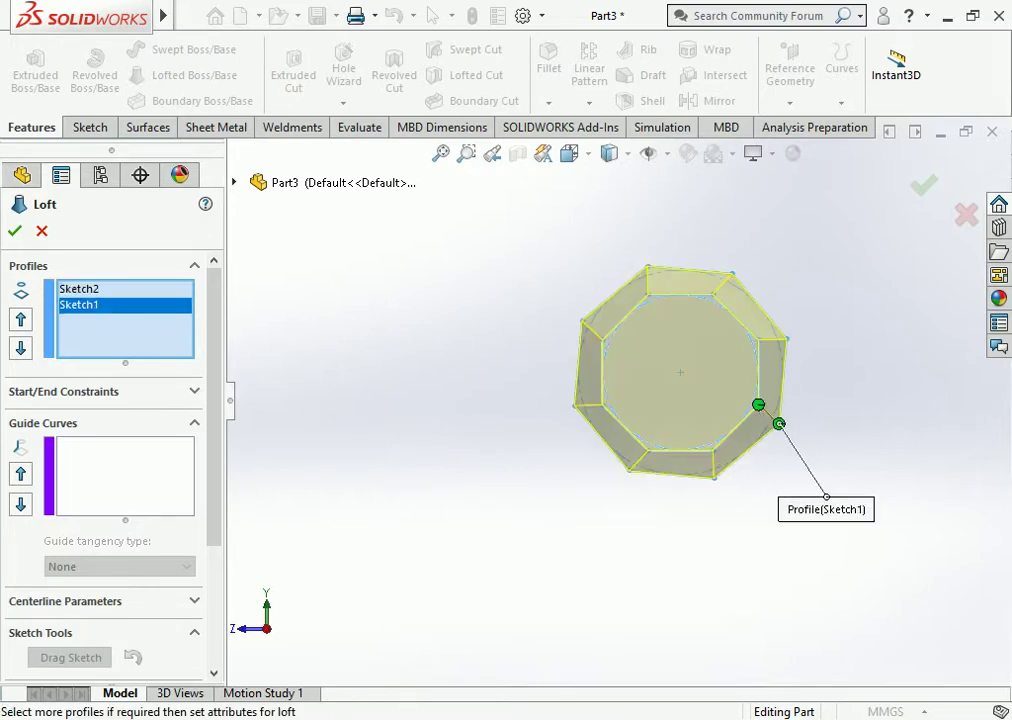
{"action": "scroll", "coordinate": [105, 400], "scroll_direction": "down", "scroll_amount": 5}
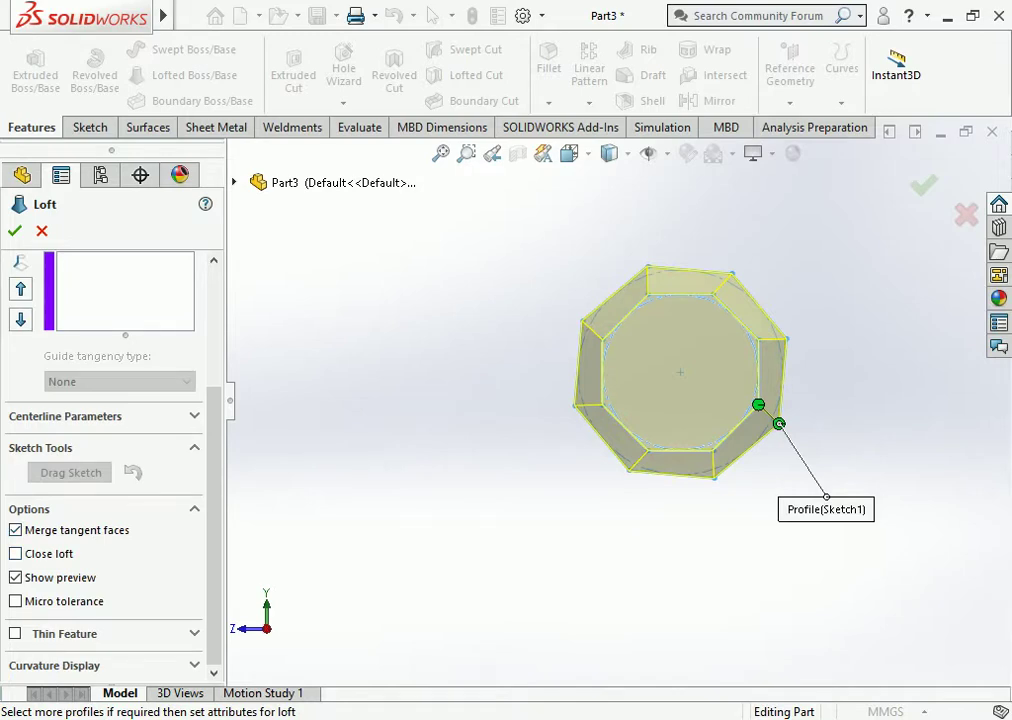
{"action": "left_click", "coordinate": [15, 633]}
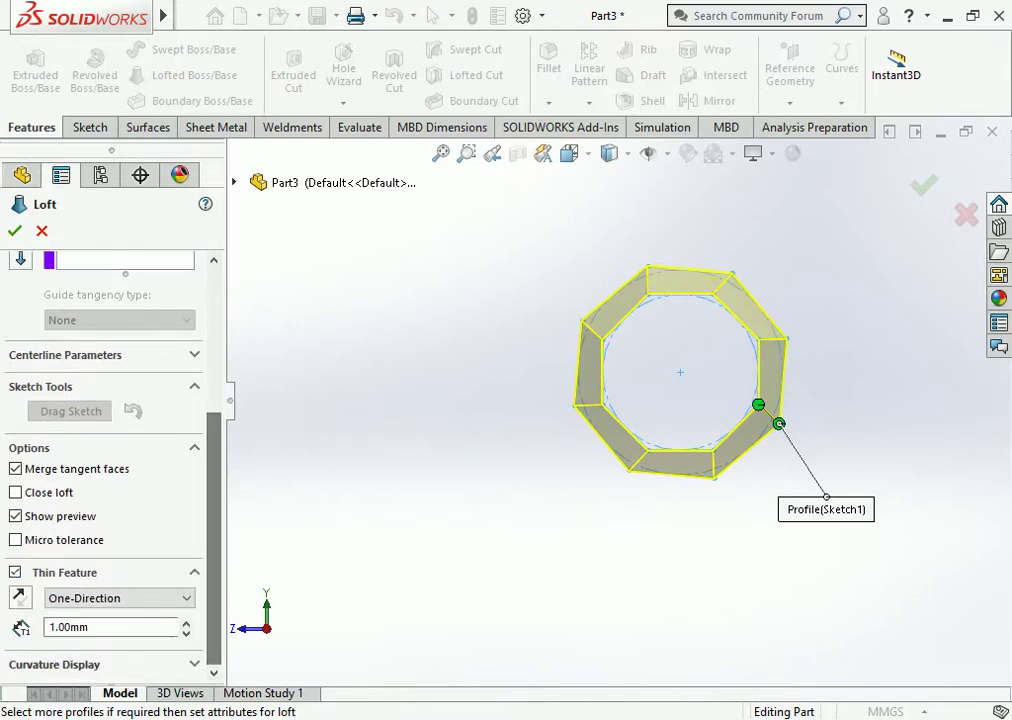
{"action": "type", "text": "3"}
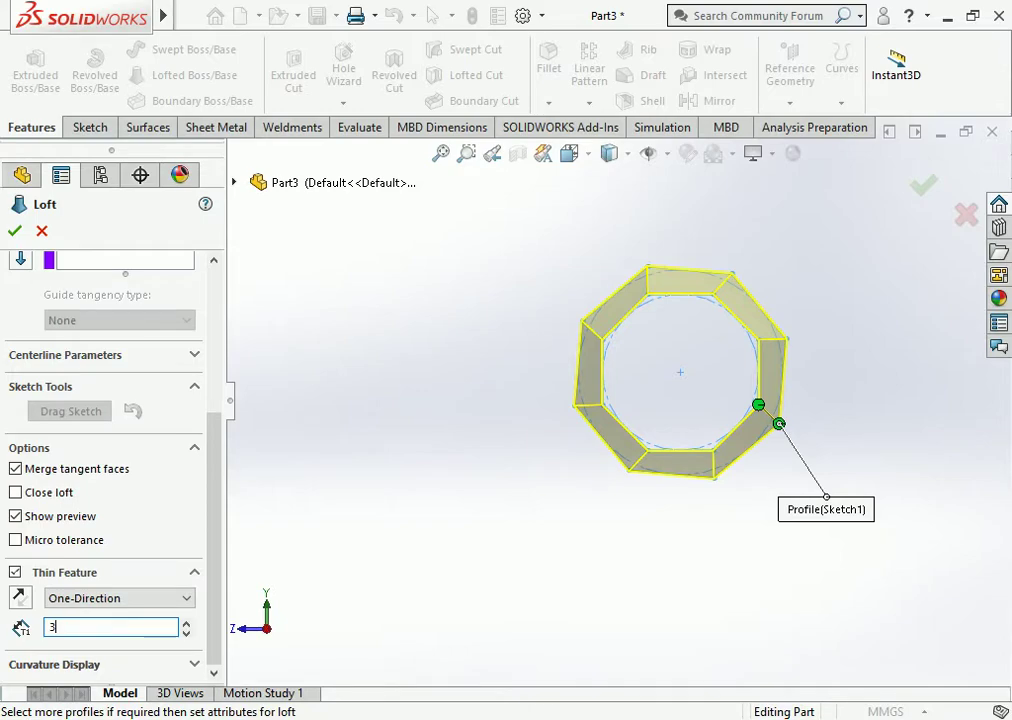
{"action": "key", "text": "Return"}
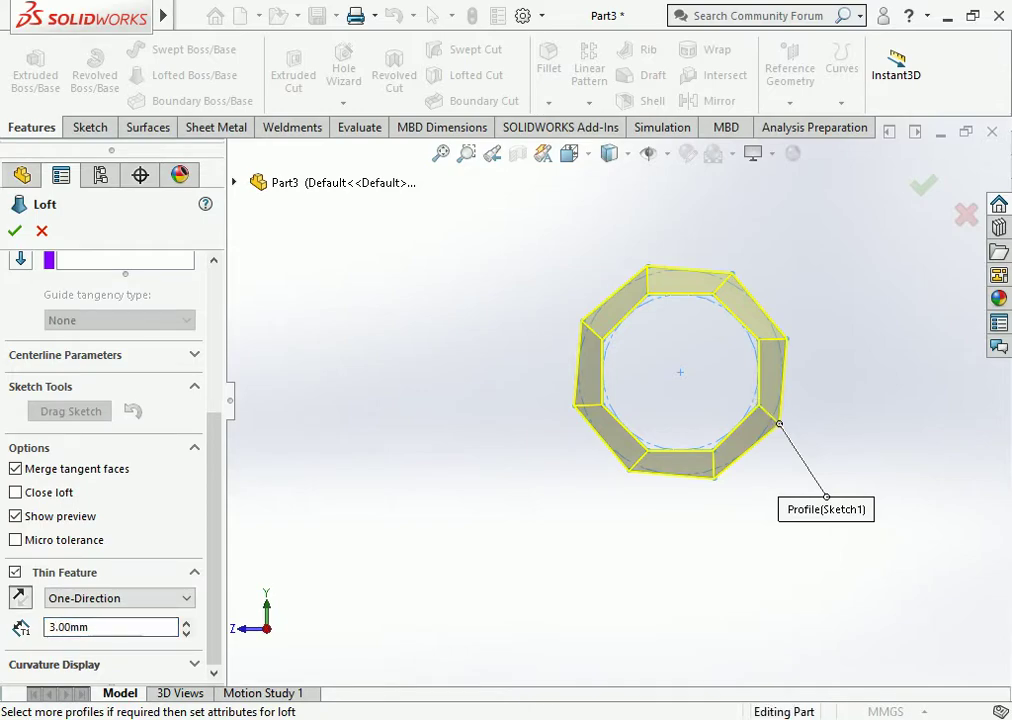
{"action": "left_click", "coordinate": [14, 230]}
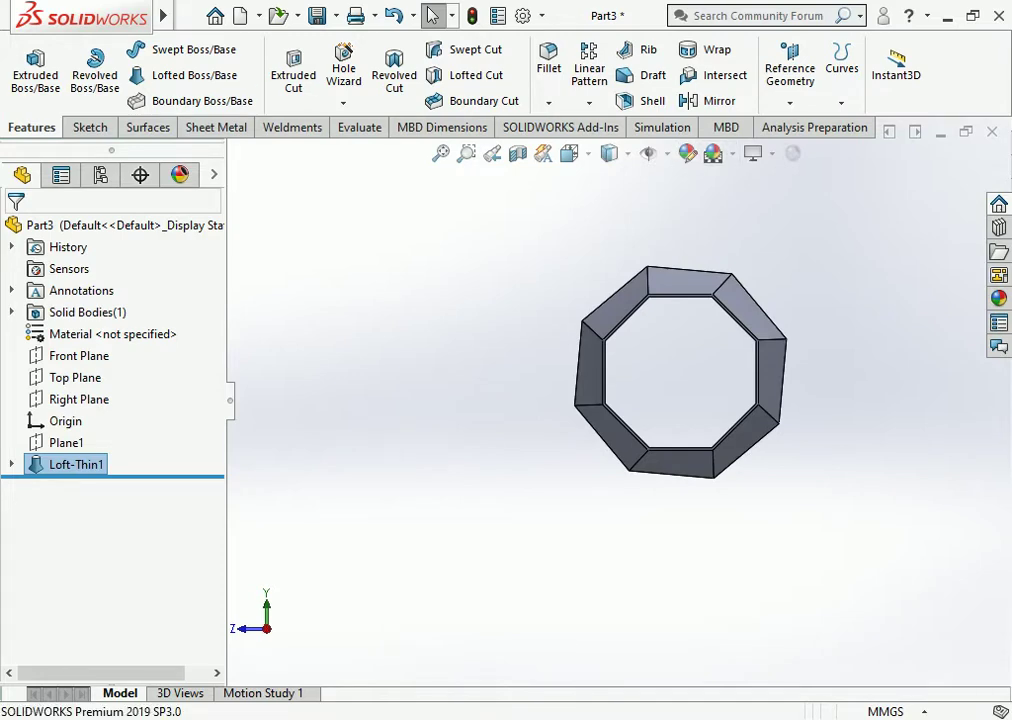
Step: Orbit and zoom around the lofted pole, then select its wide octagonal end face
{"action": "scroll", "coordinate": [680, 370], "scroll_direction": "up", "scroll_amount": 3}
{"action": "scroll", "coordinate": [680, 370], "scroll_direction": "down", "scroll_amount": 3}
{"action": "scroll", "coordinate": [610, 418], "scroll_direction": "down", "scroll_amount": 3}
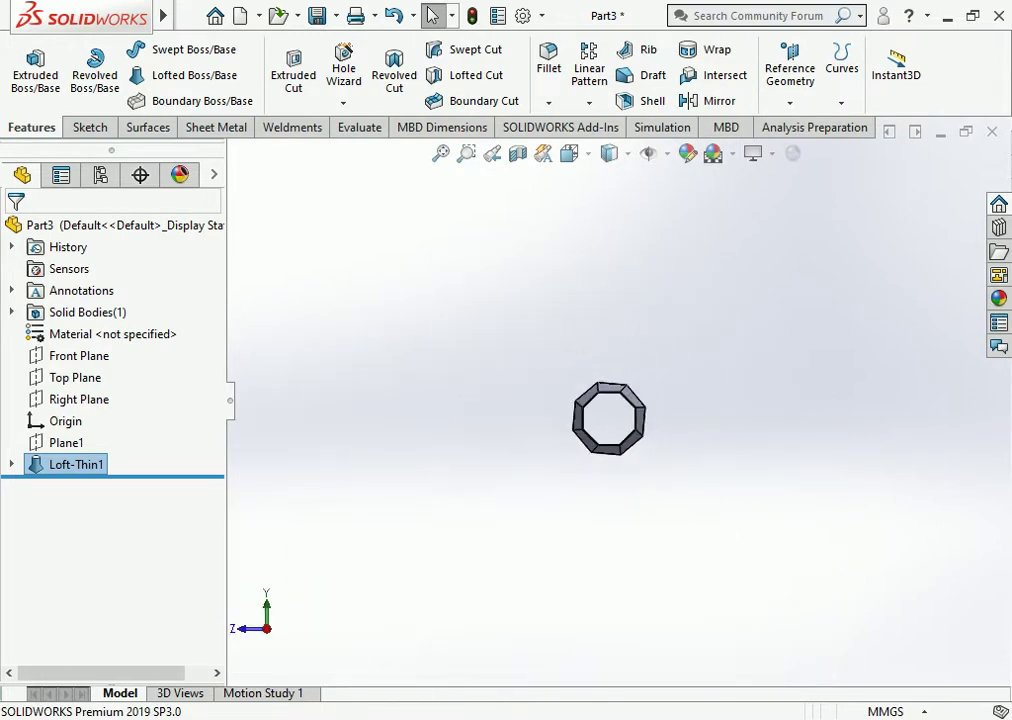
{"action": "middle_click_drag", "start_coordinate": [610, 418], "coordinate": [610, 300]}
{"action": "key", "text": "f"}
{"action": "scroll", "coordinate": [676, 487], "scroll_direction": "up", "scroll_amount": 2}
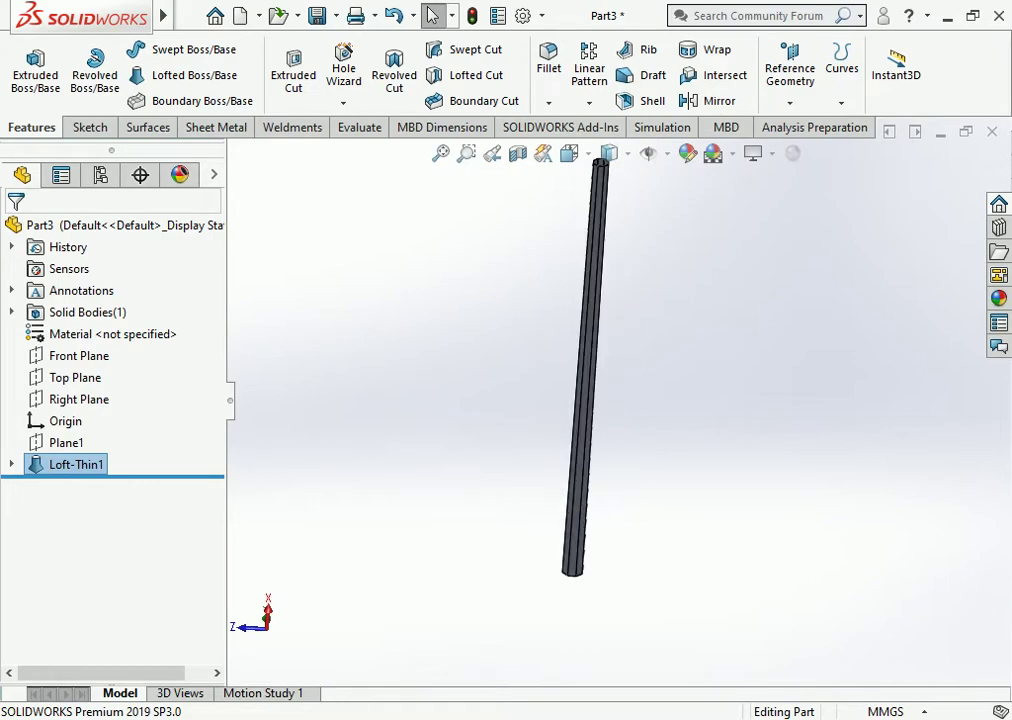
{"action": "left_click", "coordinate": [569, 153]}
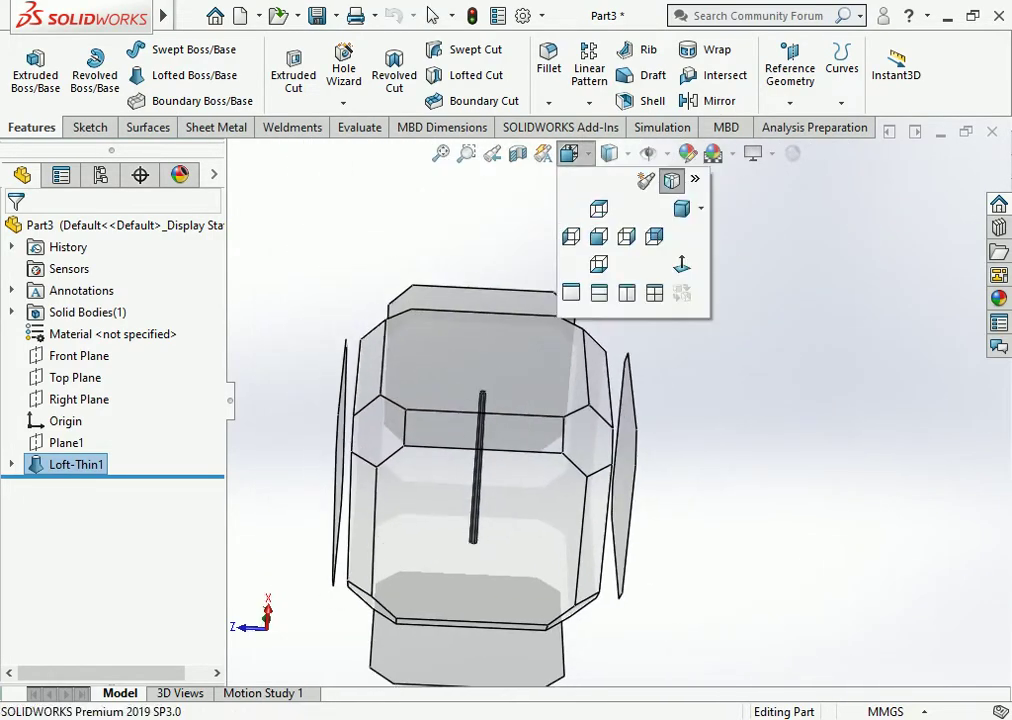
{"action": "middle_click_drag", "start_coordinate": [540, 430], "coordinate": [594, 455]}
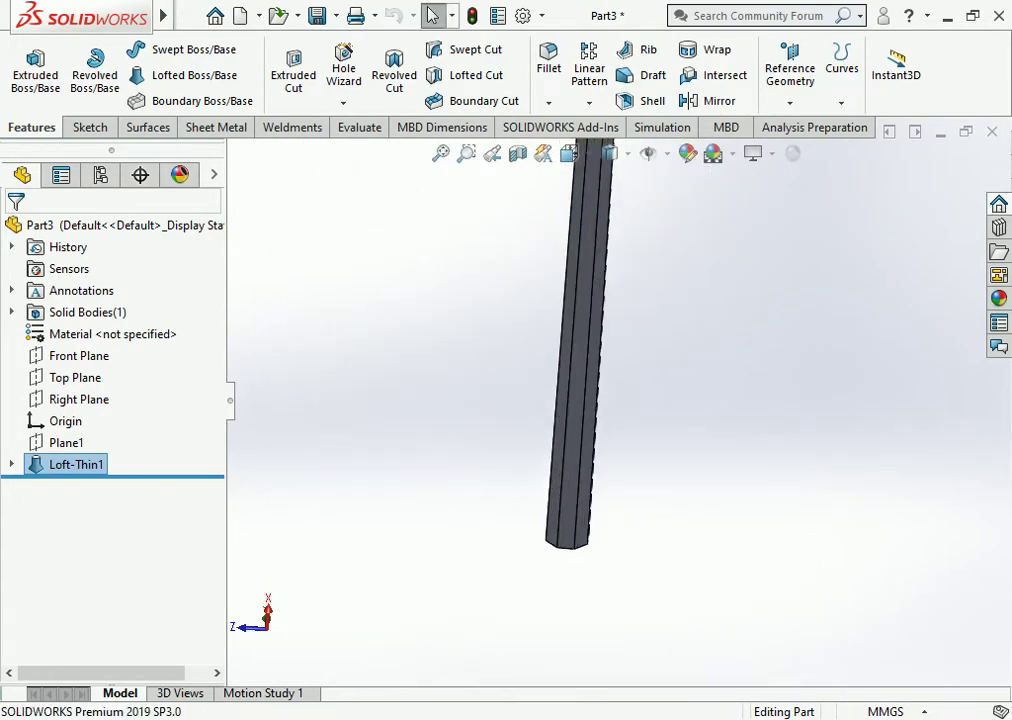
{"action": "scroll", "coordinate": [594, 455], "scroll_direction": "up", "scroll_amount": 2}
{"action": "scroll", "coordinate": [594, 455], "scroll_direction": "up", "scroll_amount": 2}
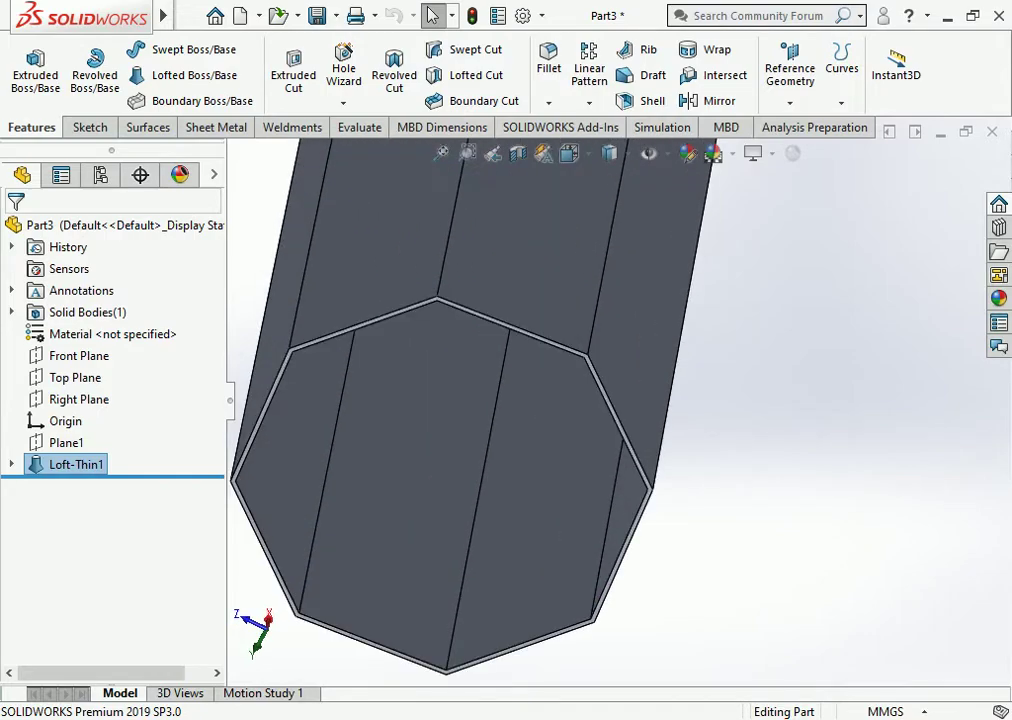
{"action": "scroll", "coordinate": [594, 455], "scroll_direction": "up", "scroll_amount": 3}
{"action": "left_click", "coordinate": [625, 352]}
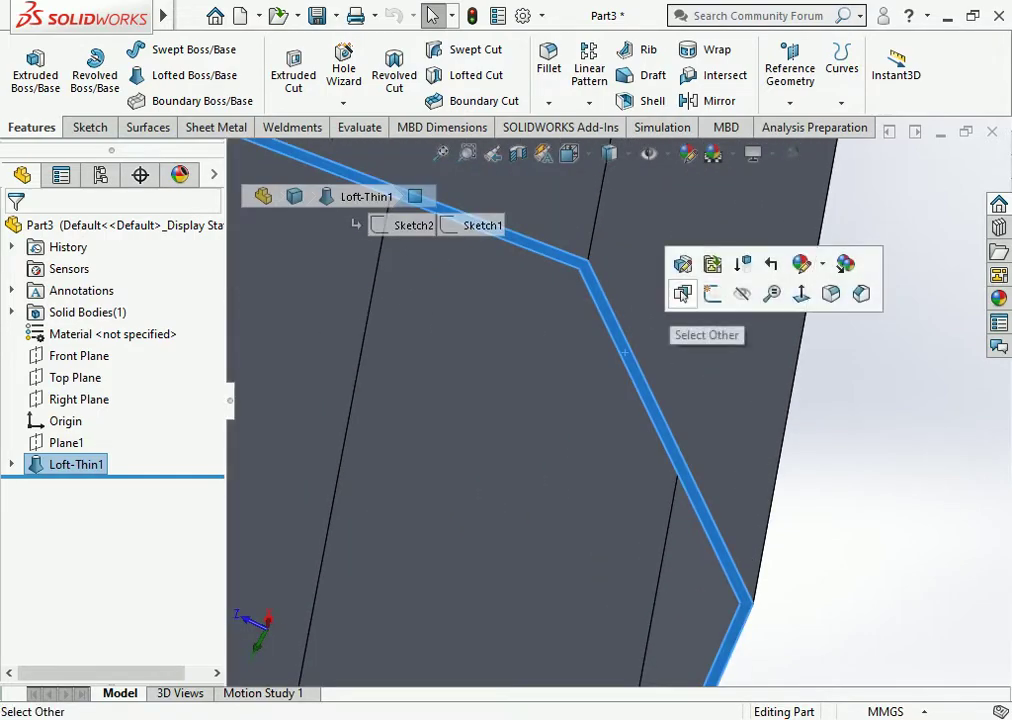
Step: Start Sketch3 on the pole's wide octagonal end face and view it Normal To
{"action": "left_click", "coordinate": [682, 267]}
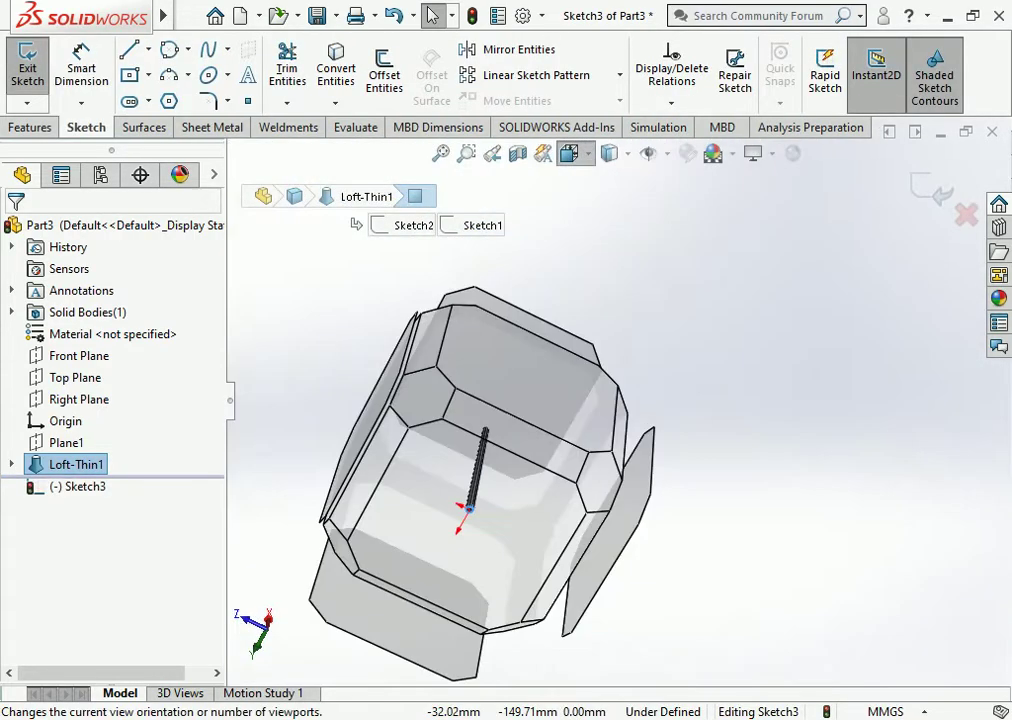
{"action": "left_click", "coordinate": [569, 152]}
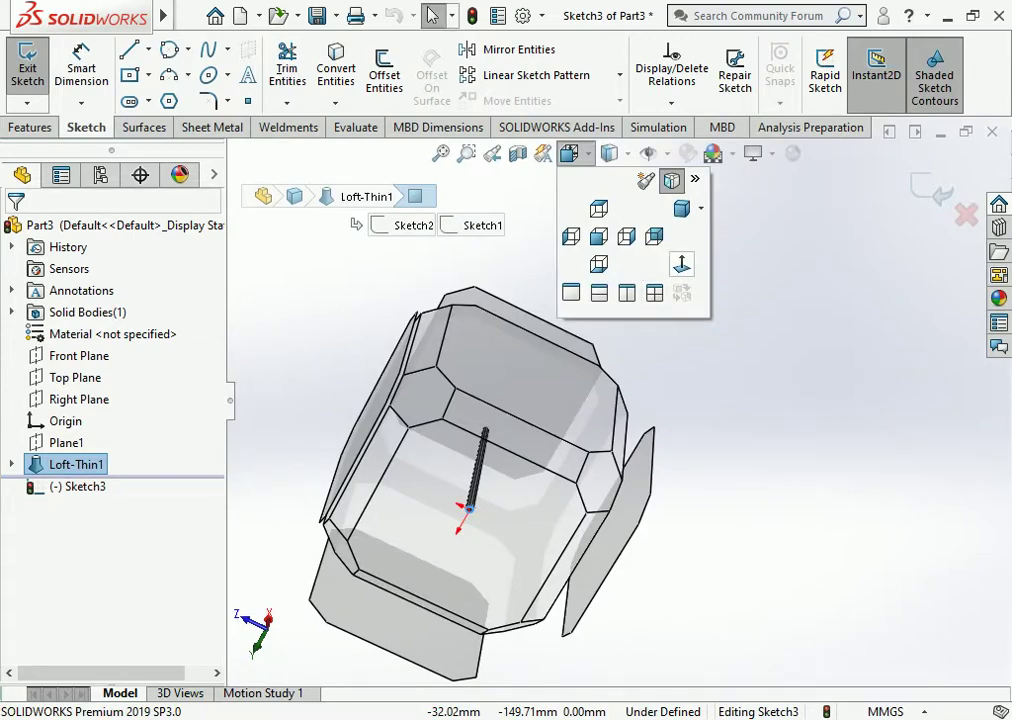
{"action": "left_click", "coordinate": [571, 236]}
{"action": "scroll", "coordinate": [613, 401], "scroll_direction": "up", "scroll_amount": 2}
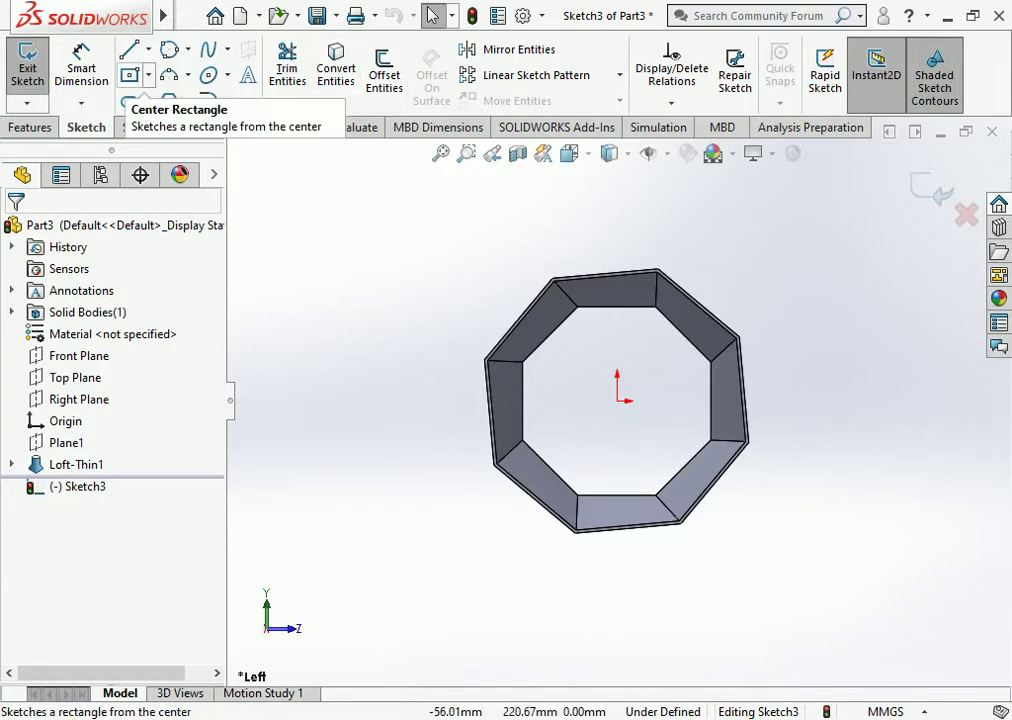
Step: Draw a centre rectangle as the square base, anchored at the origin
{"action": "left_click", "coordinate": [129, 75]}
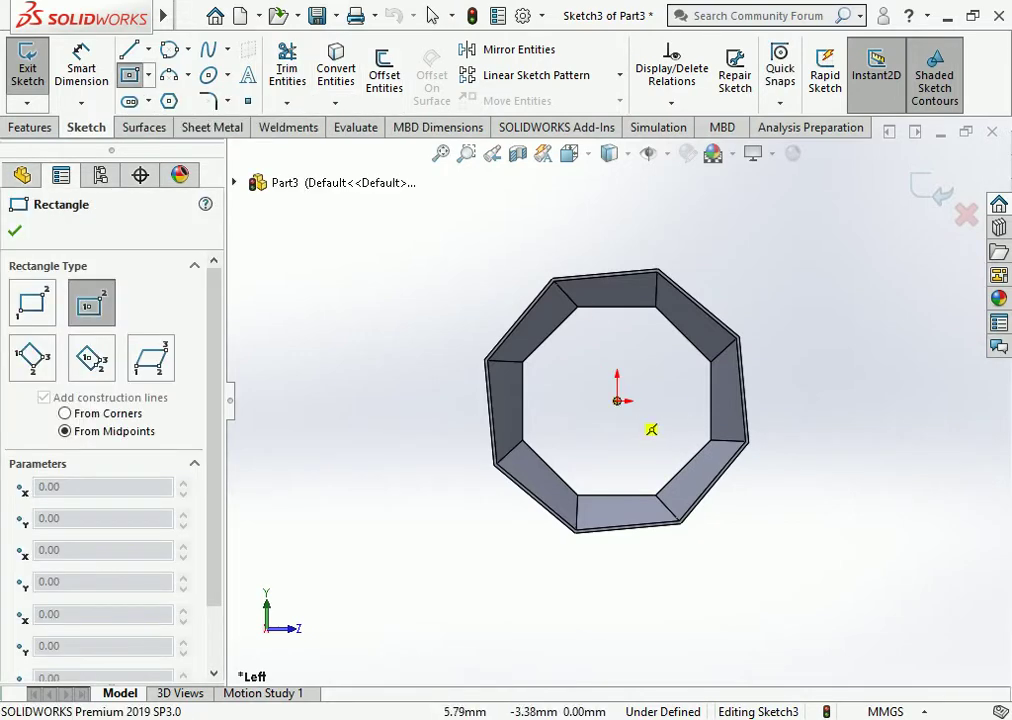
{"action": "left_click", "coordinate": [617, 400]}
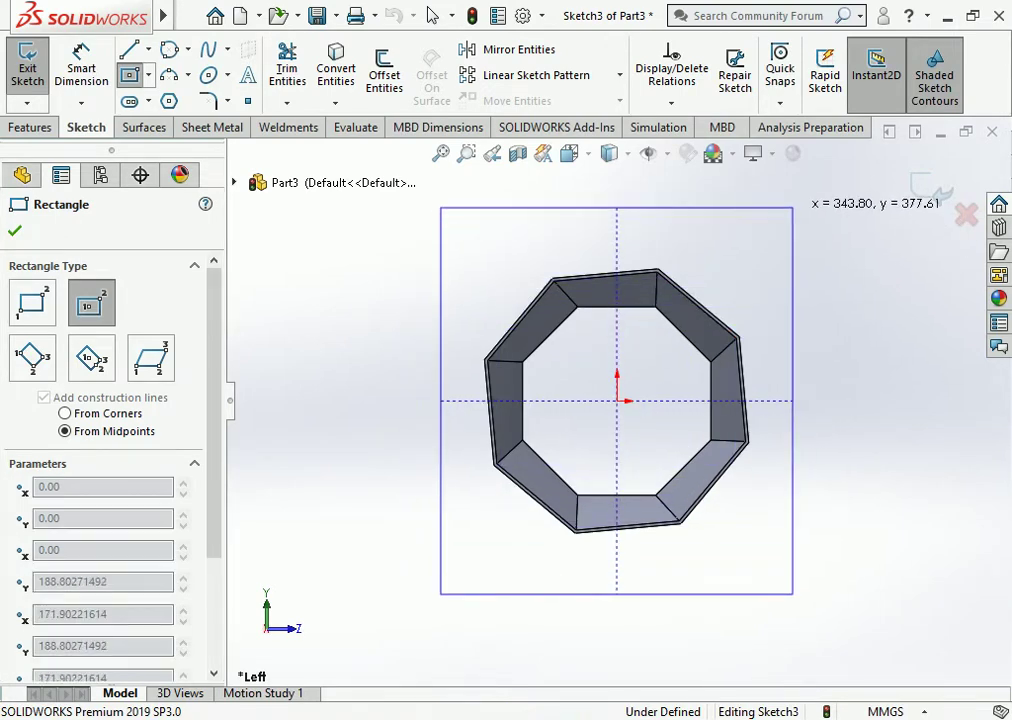
{"action": "left_click", "coordinate": [793, 207]}
{"action": "scroll", "coordinate": [708, 211], "scroll_direction": "down", "scroll_amount": 2}
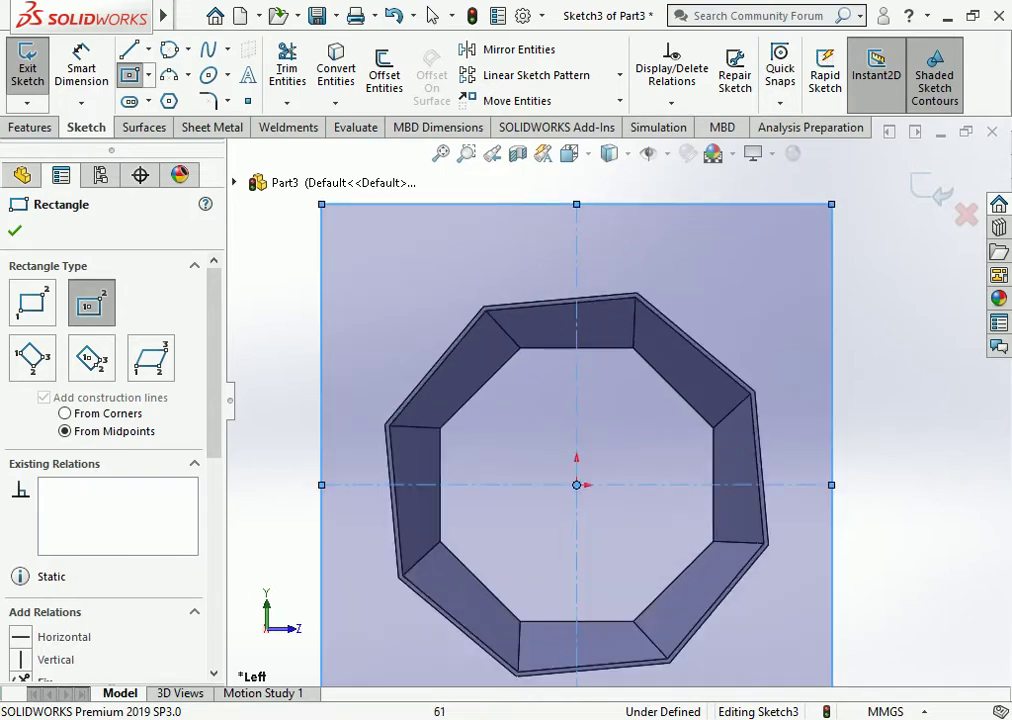
Step: Draw an 8-sided polygon centred on the origin, snapped to the octagon's corner
{"action": "left_click", "coordinate": [169, 101]}
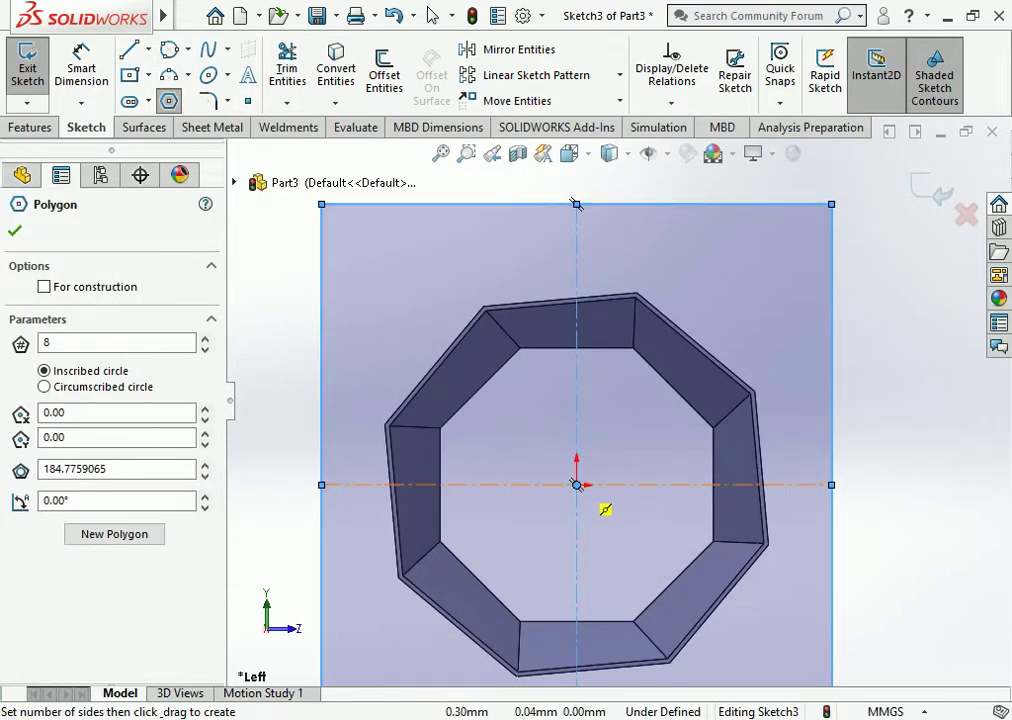
{"action": "left_click_drag", "start_coordinate": [576, 485], "coordinate": [658, 321]}
{"action": "scroll", "coordinate": [658, 321], "scroll_direction": "down", "scroll_amount": 2}
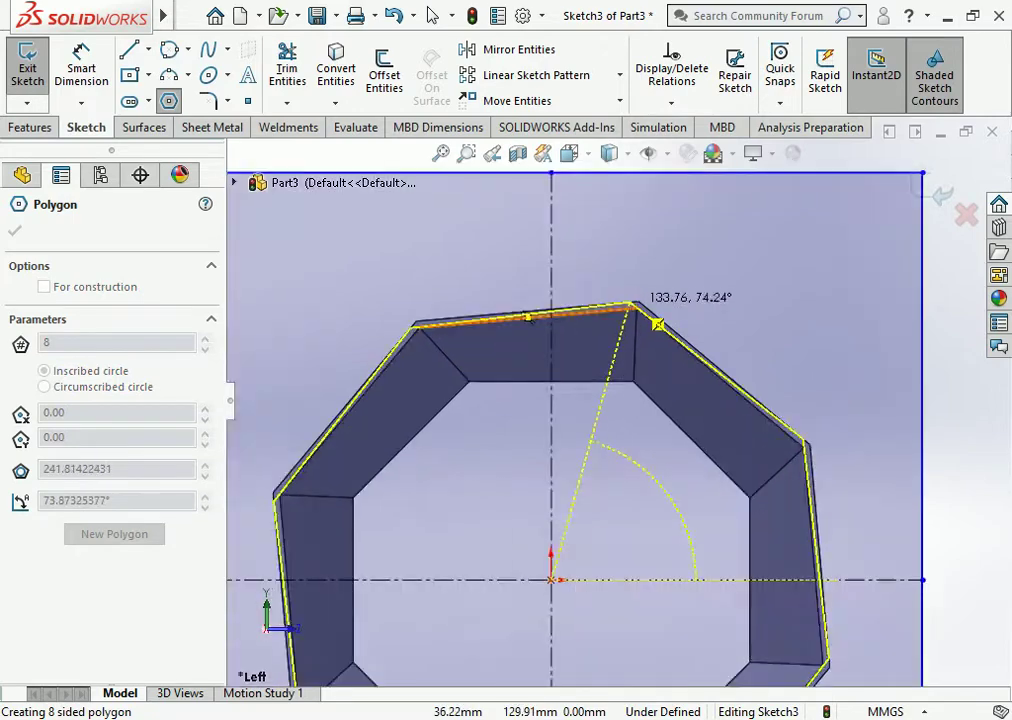
{"action": "scroll", "coordinate": [655, 323], "scroll_direction": "down", "scroll_amount": 2}
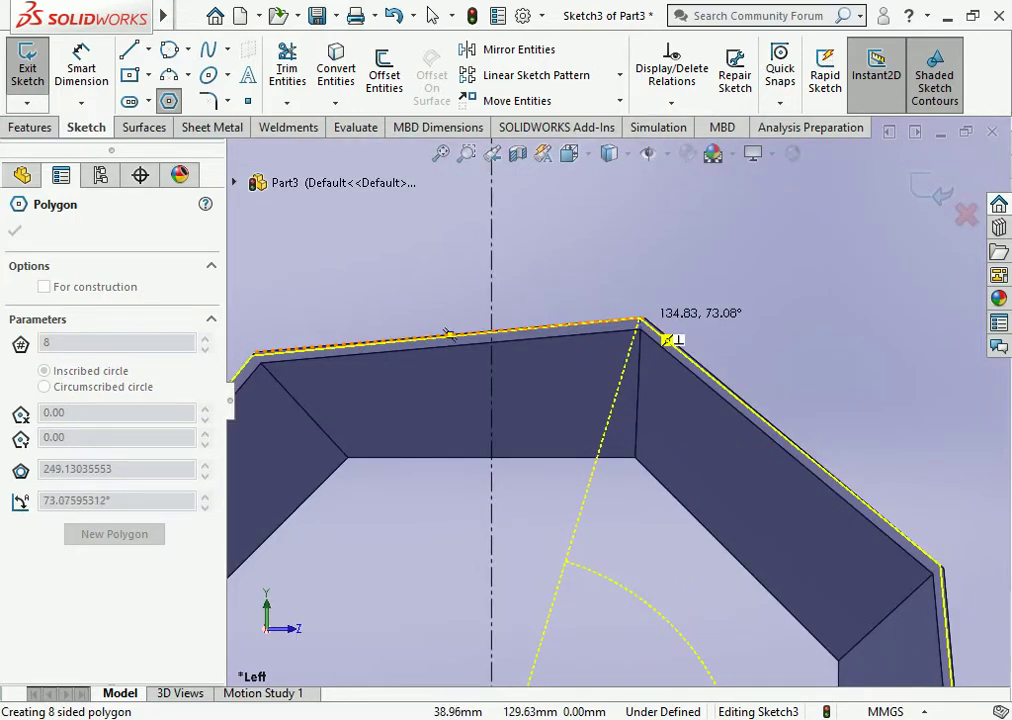
{"action": "left_click", "coordinate": [645, 322]}
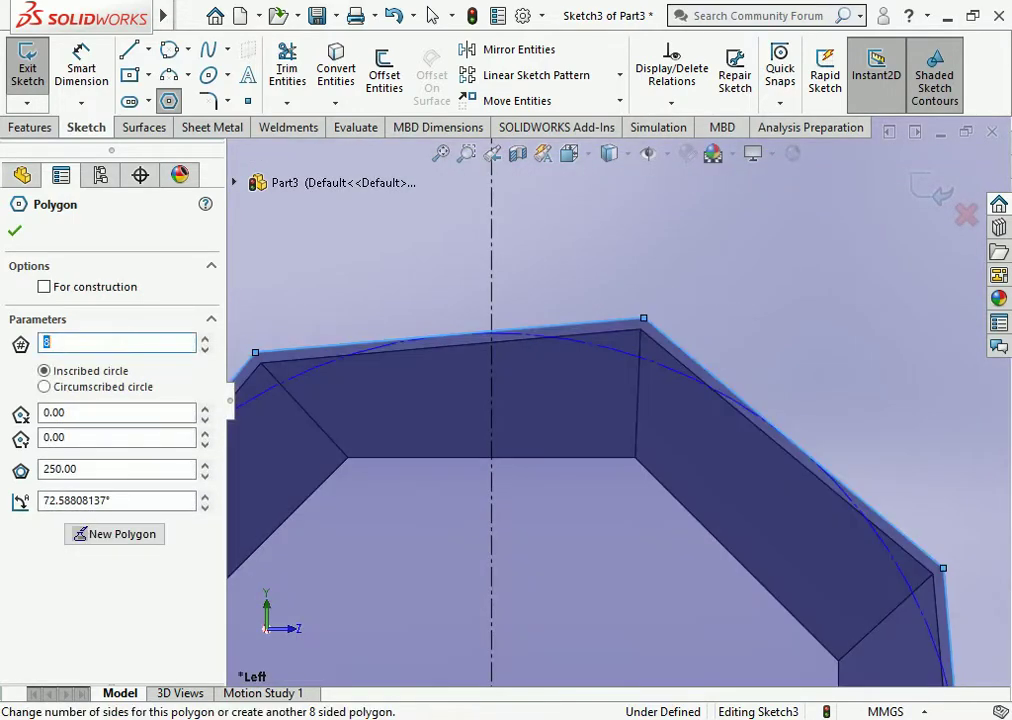
{"action": "scroll", "coordinate": [646, 366], "scroll_direction": "up", "scroll_amount": 2}
{"action": "scroll", "coordinate": [646, 366], "scroll_direction": "up", "scroll_amount": 2}
{"action": "scroll", "coordinate": [646, 366], "scroll_direction": "up", "scroll_amount": 1}
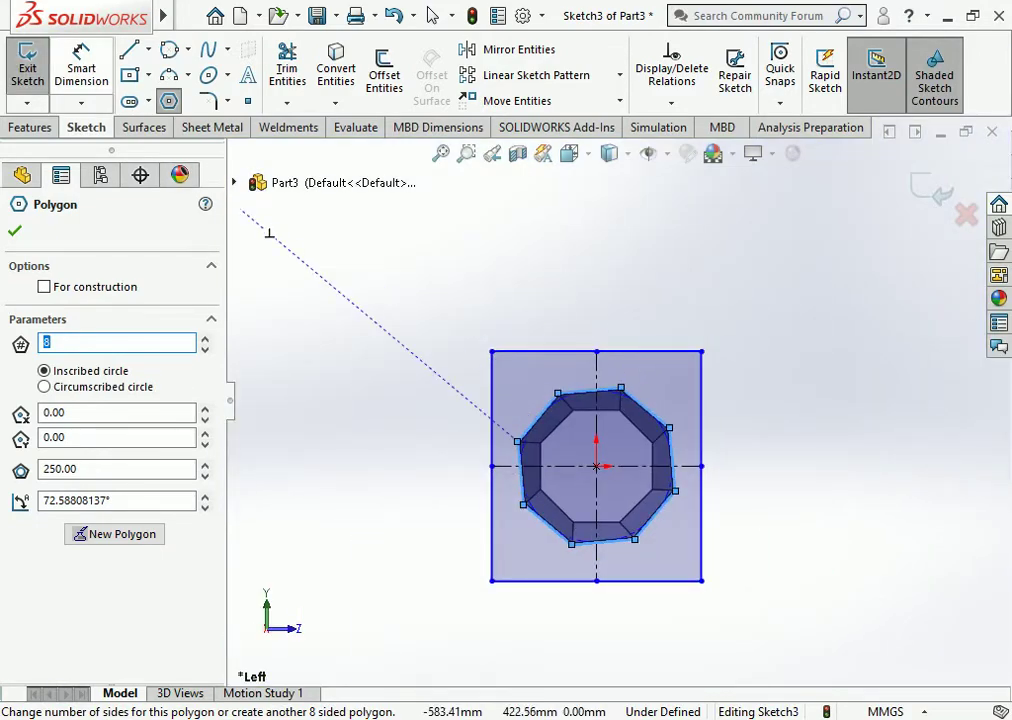
{"action": "left_click", "coordinate": [81, 68]}
Step: Dimension the octagon's construction circle at Ø250 mm, then pick the square's top edge
{"action": "scroll", "coordinate": [538, 425], "scroll_direction": "down", "scroll_amount": 5}
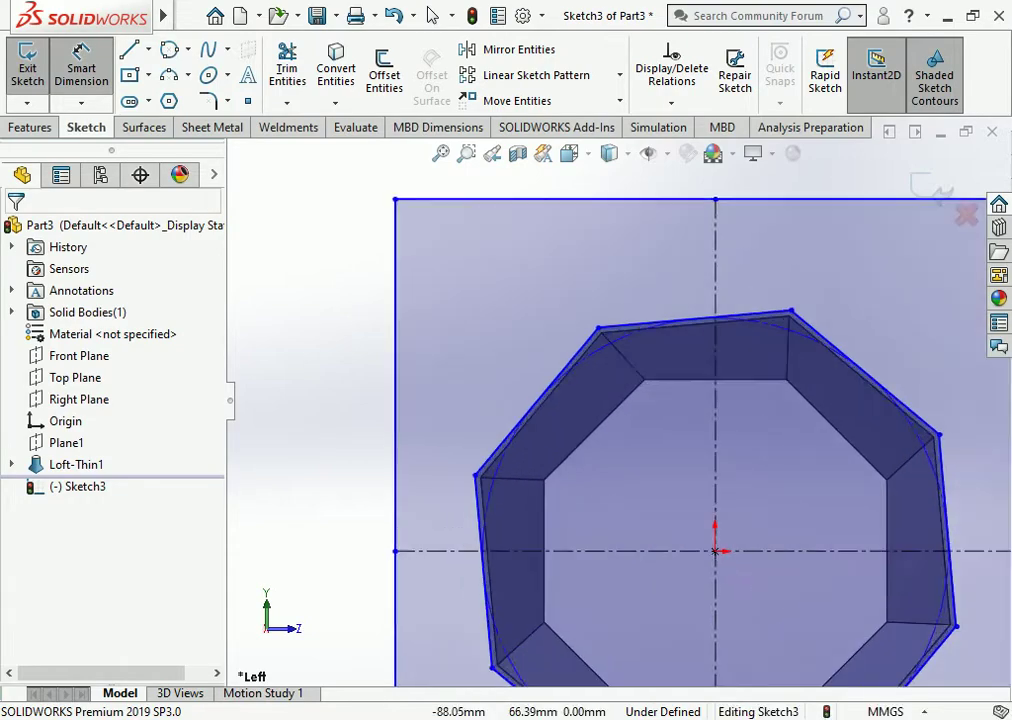
{"action": "scroll", "coordinate": [536, 435], "scroll_direction": "down", "scroll_amount": 4}
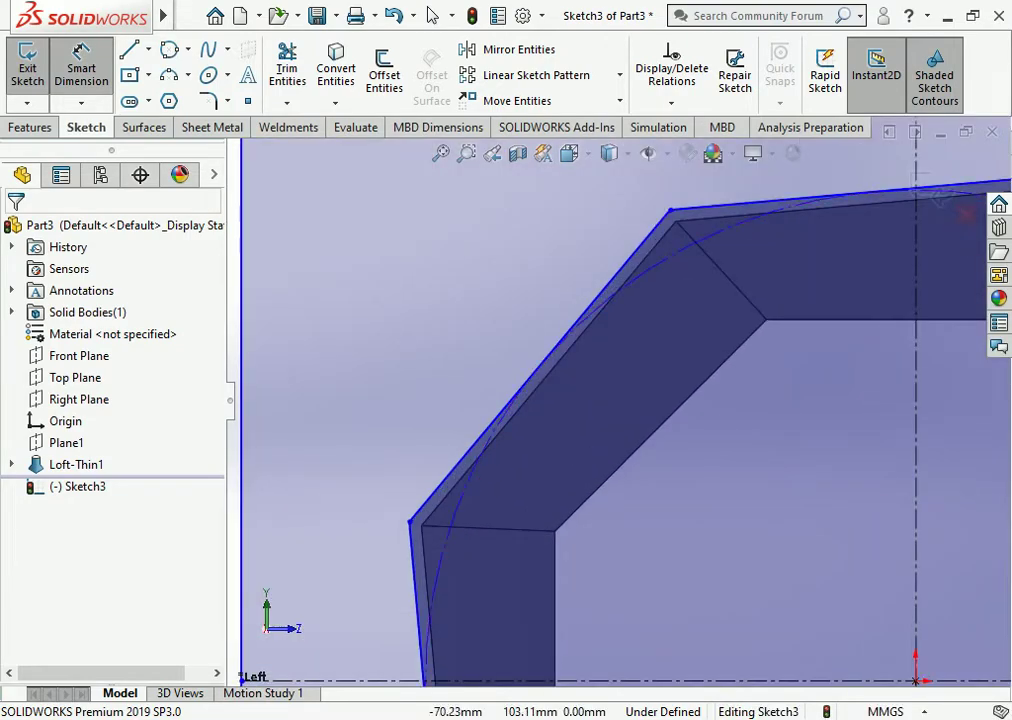
{"action": "left_click", "coordinate": [628, 262]}
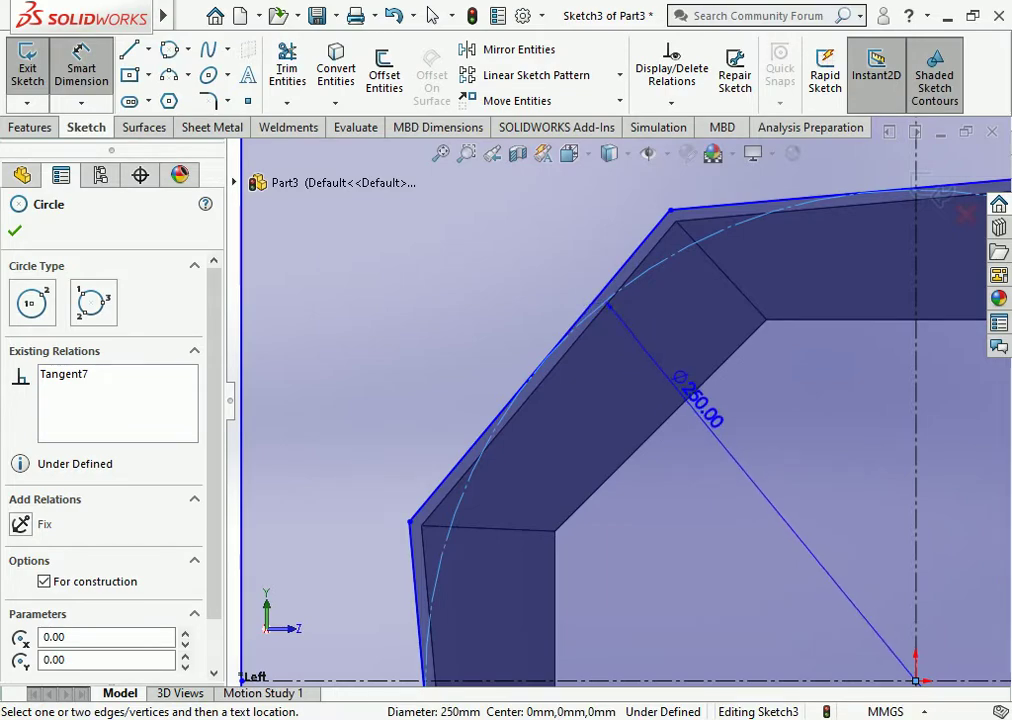
{"action": "key", "text": "f"}
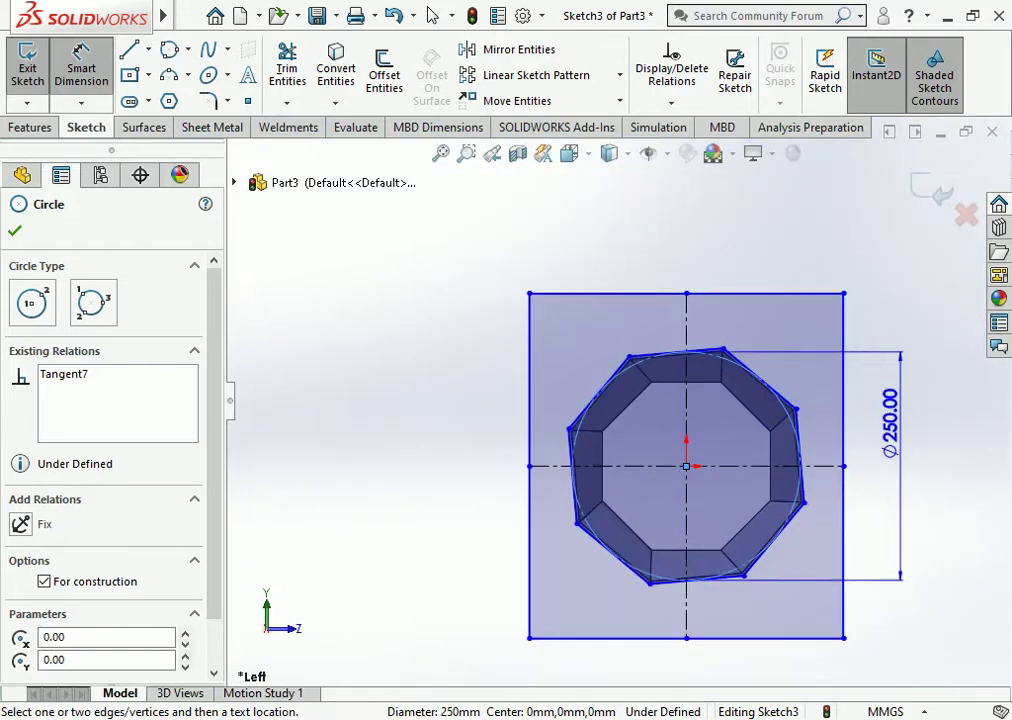
{"action": "left_click", "coordinate": [902, 440]}
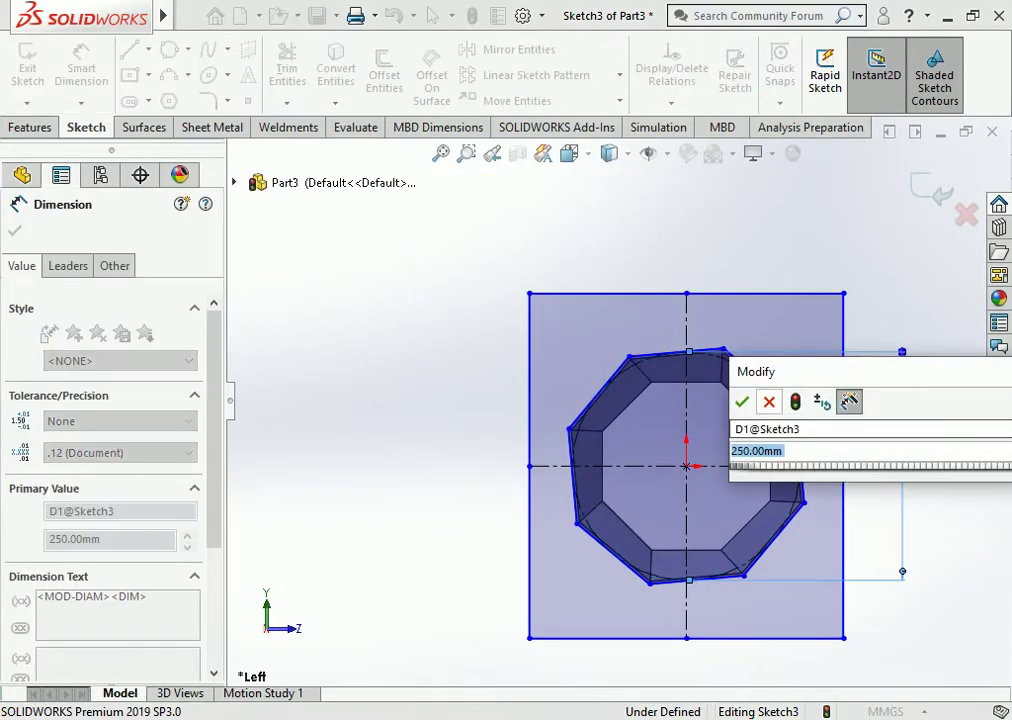
{"action": "key", "text": "Return"}
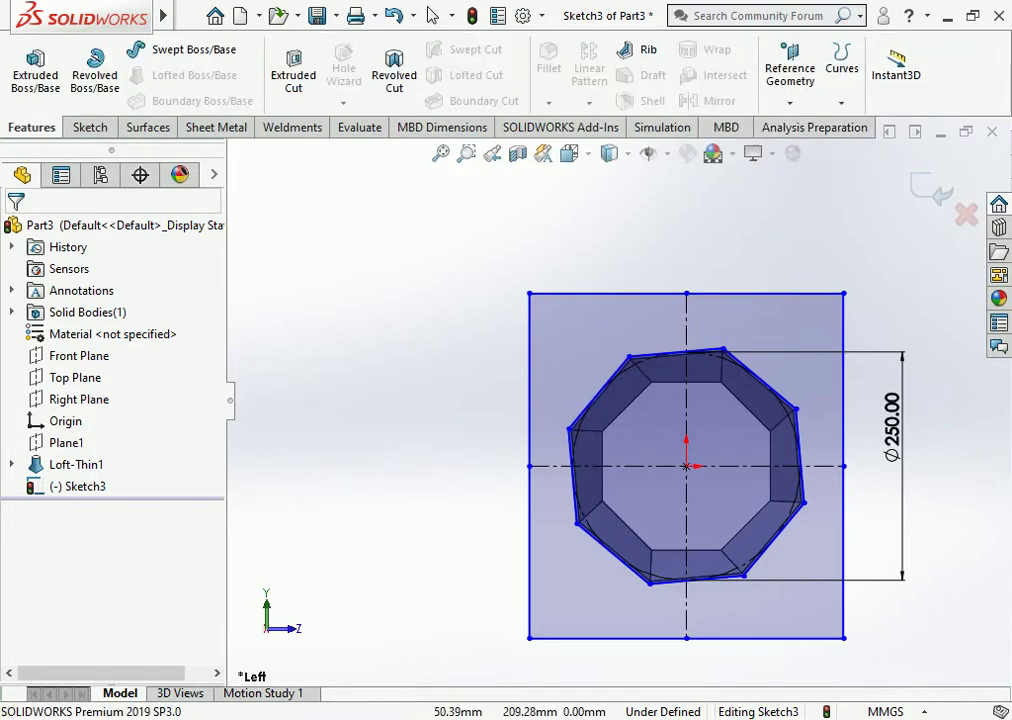
{"action": "left_click", "coordinate": [620, 293]}
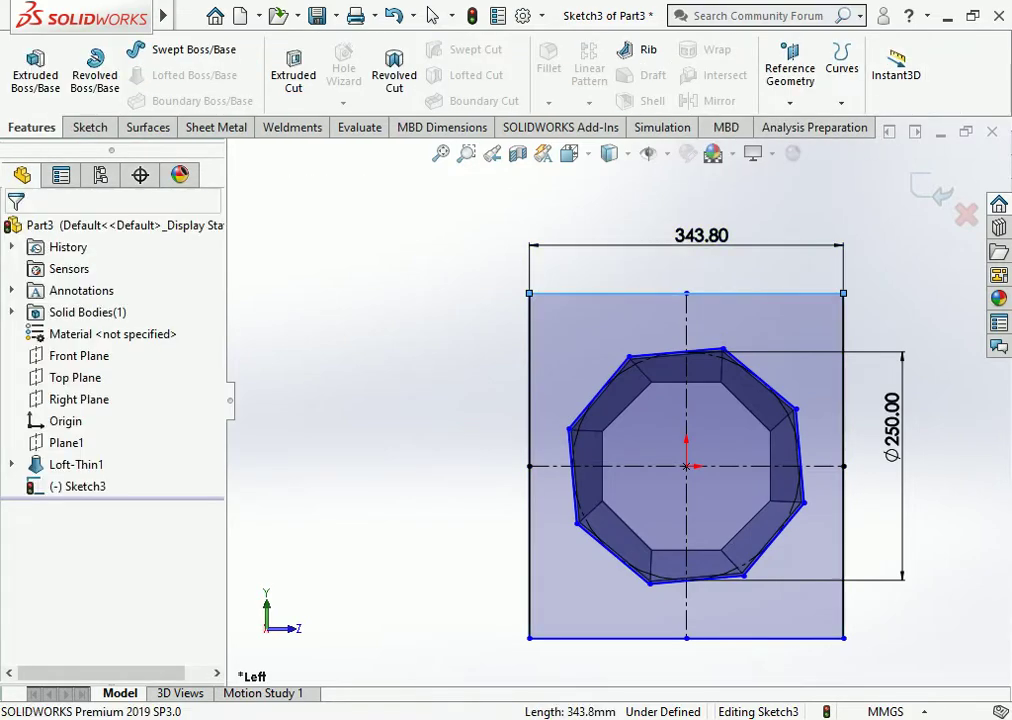
Step: Set the square's top-edge width dimension to 450 mm
{"action": "left_click", "coordinate": [686, 175]}
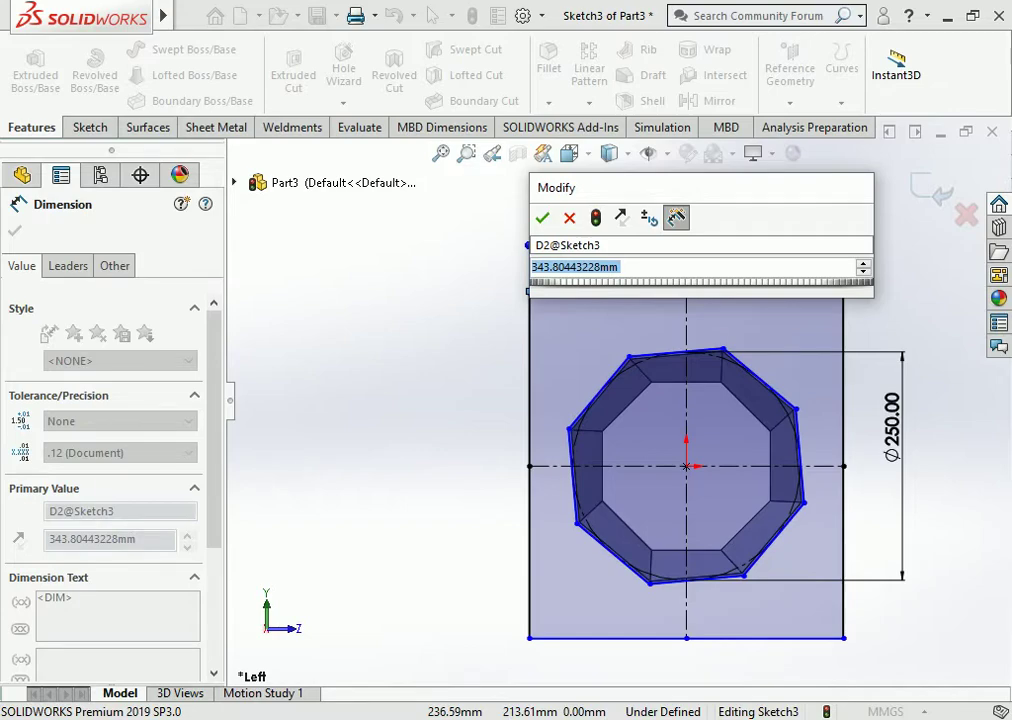
{"action": "type", "text": "450"}
{"action": "key", "text": "Return"}
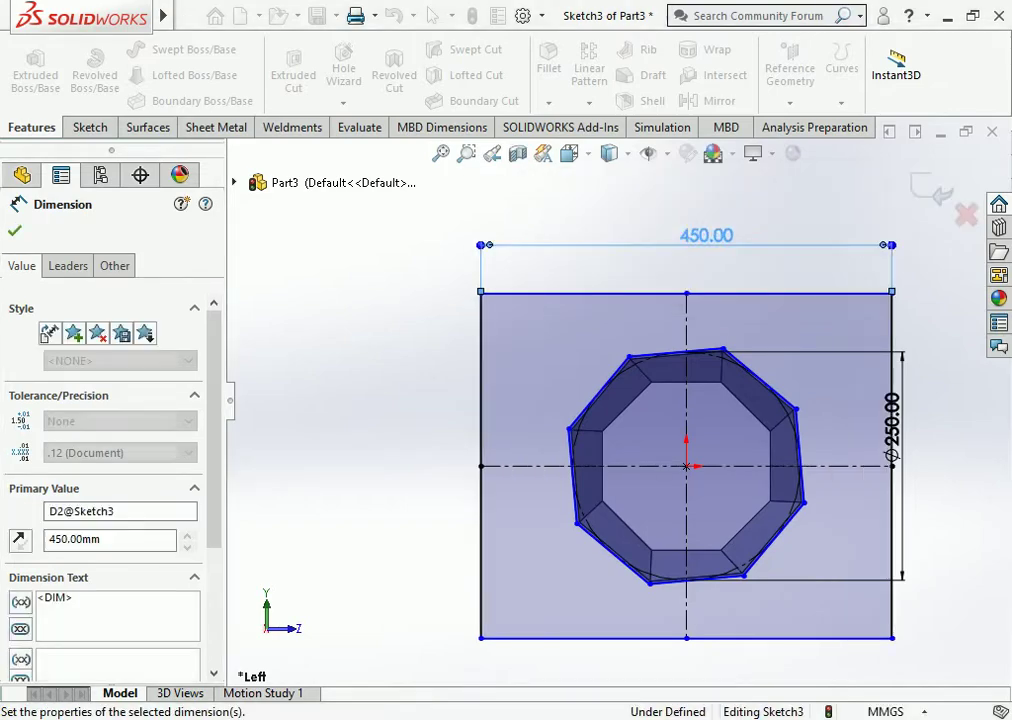
{"action": "key", "text": "Escape"}
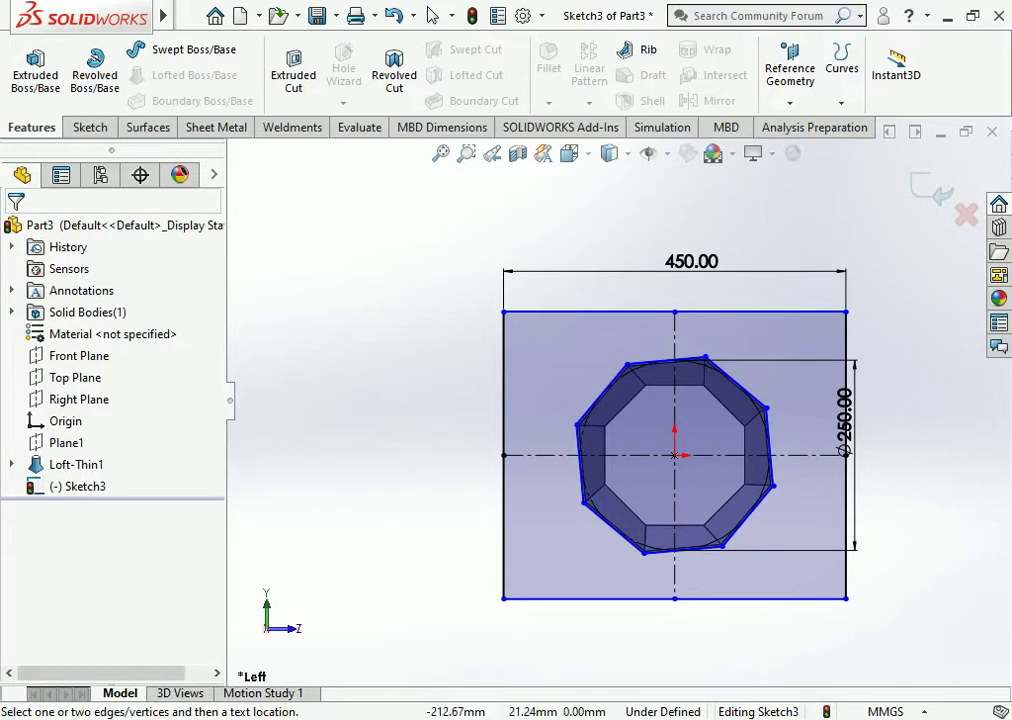
Step: Dimension the square's left edge to a 450 mm height
{"action": "left_click", "coordinate": [503, 520]}
{"action": "left_click", "coordinate": [428, 455]}
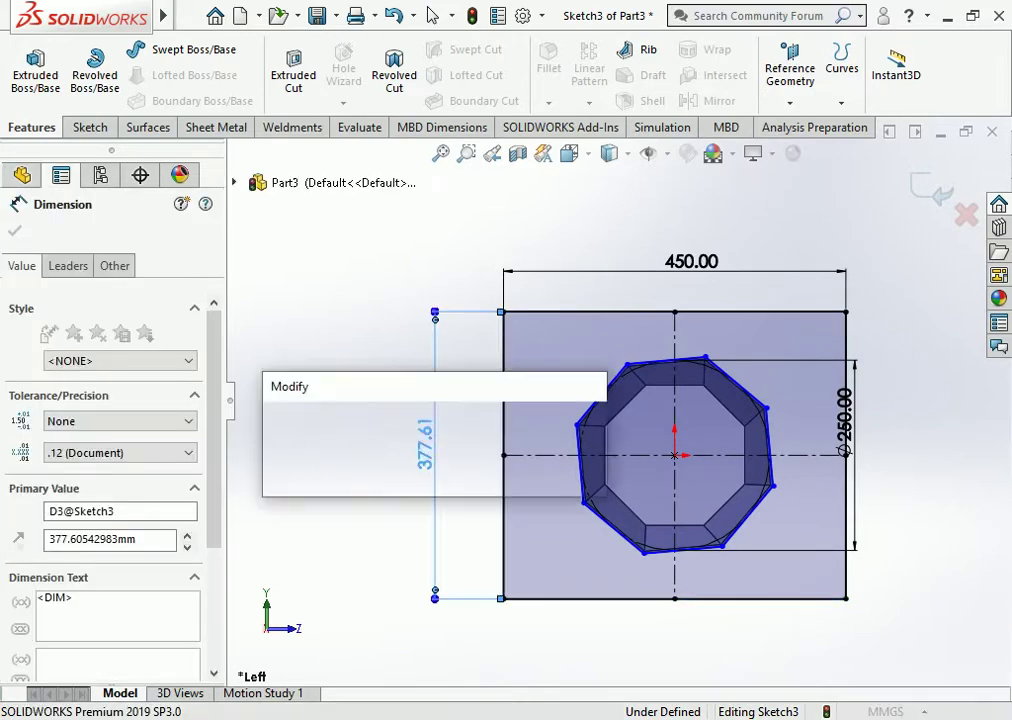
{"action": "type", "text": "45"}
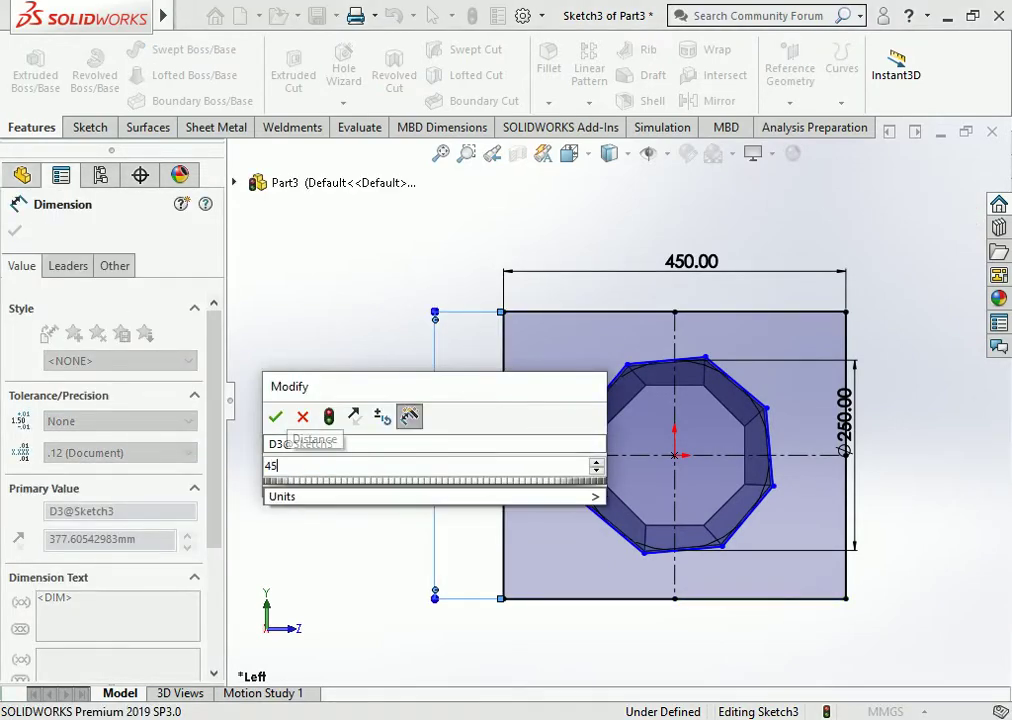
{"action": "type", "text": "0"}
{"action": "key", "text": "Return"}
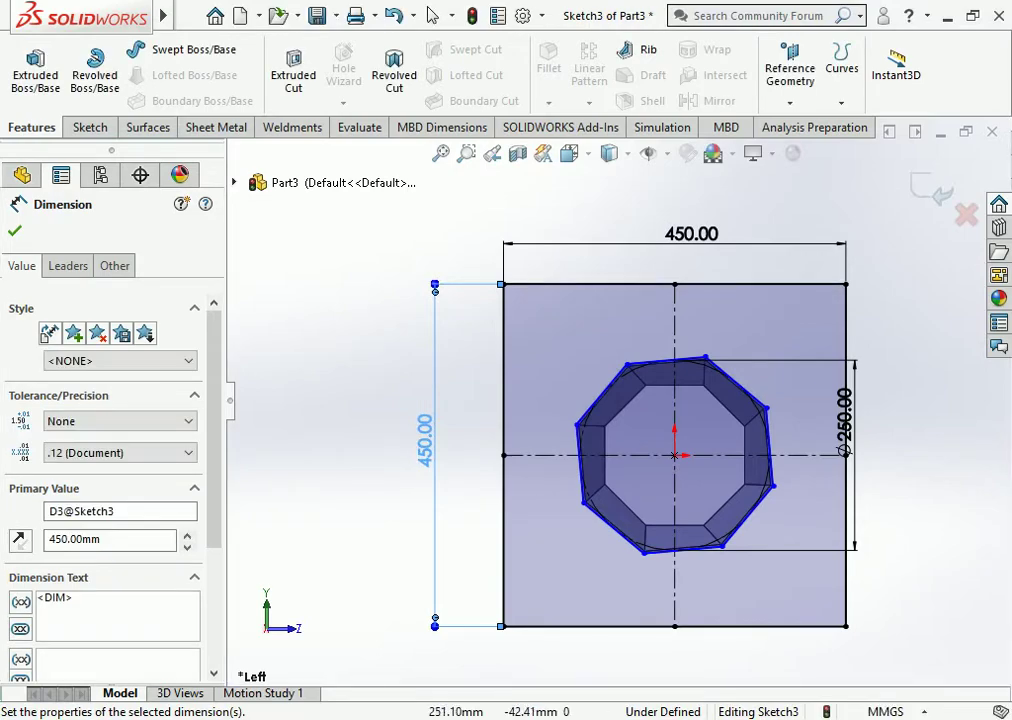
{"action": "key", "text": "Escape"}
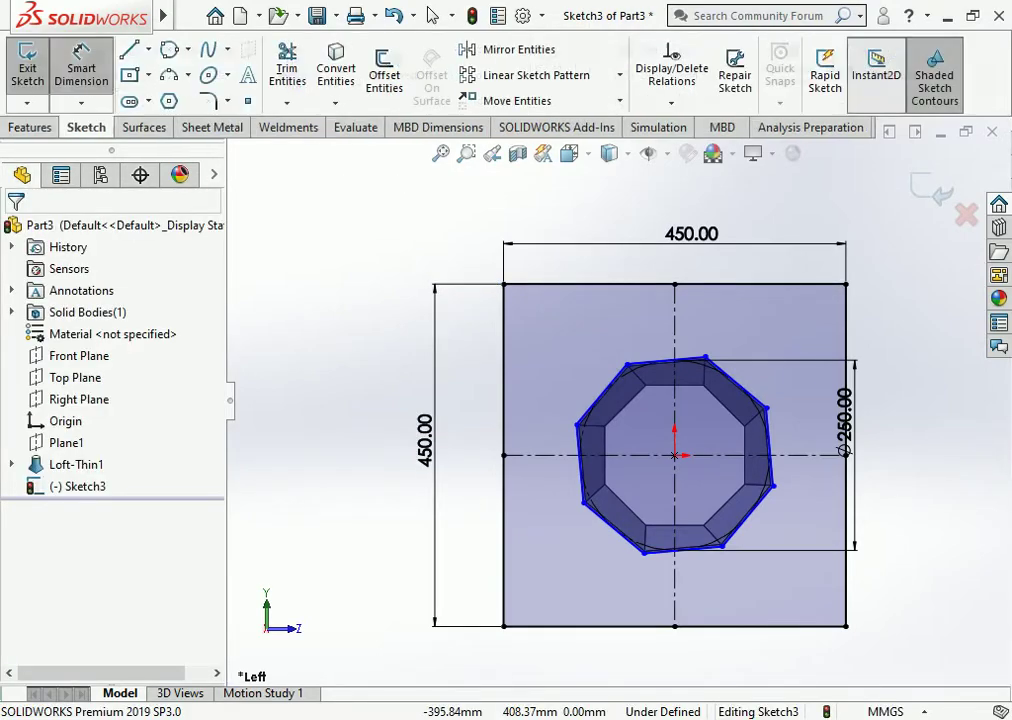
{"action": "key", "text": "Escape"}
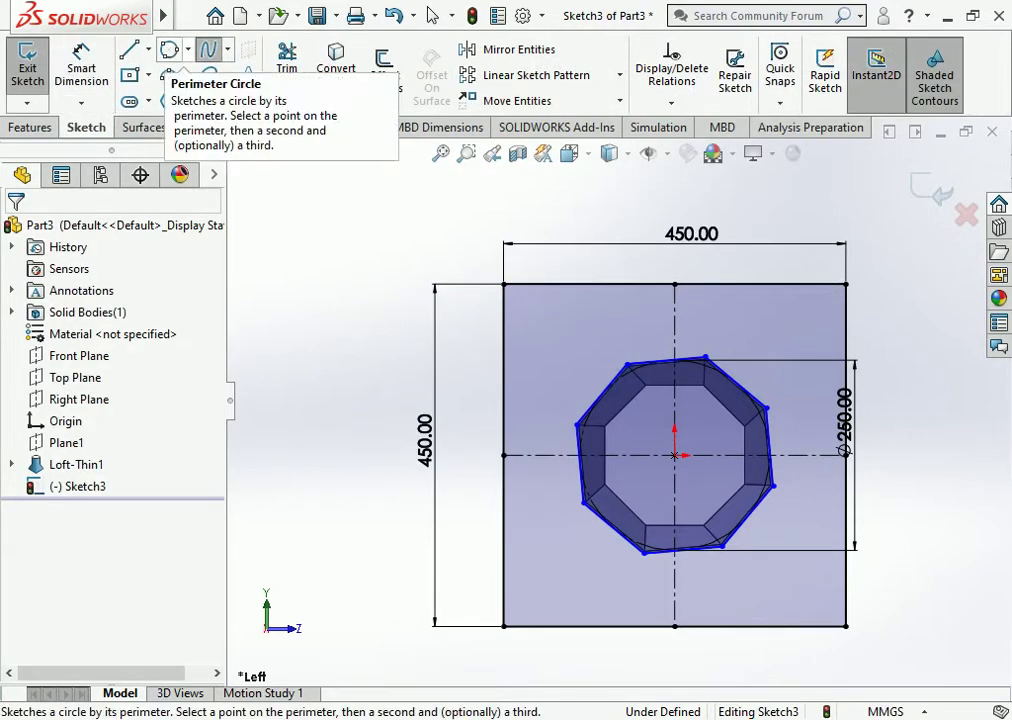
Step: Draw a centre-radius circle at the origin around the octagon and make it construction geometry
{"action": "left_click", "coordinate": [187, 49]}
{"action": "left_click", "coordinate": [203, 75]}
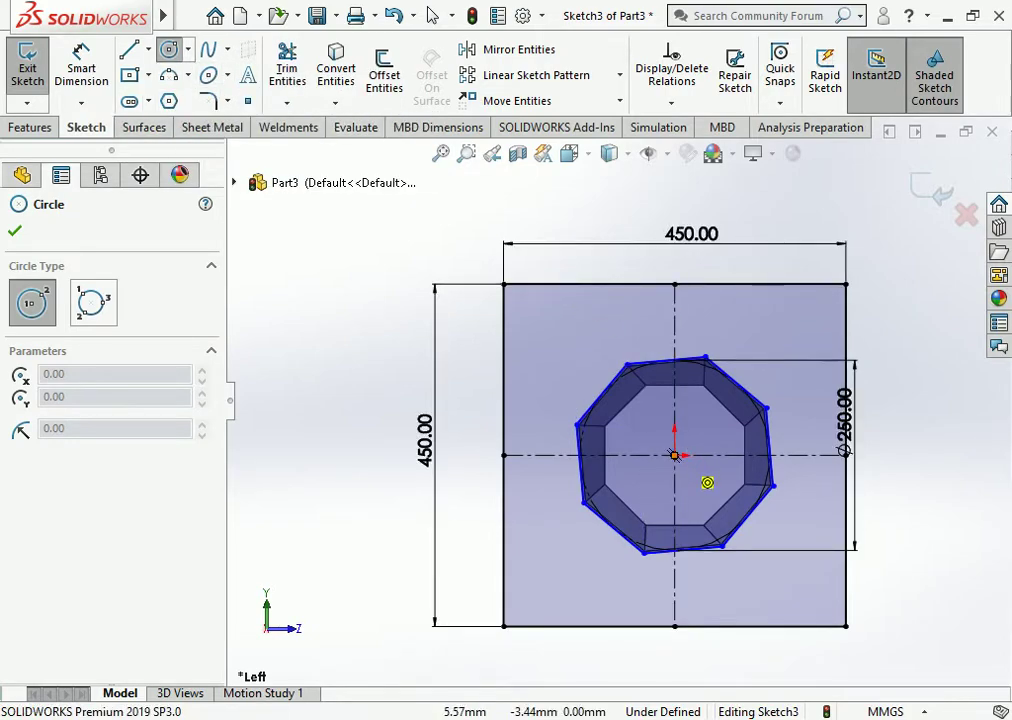
{"action": "left_click", "coordinate": [675, 455]}
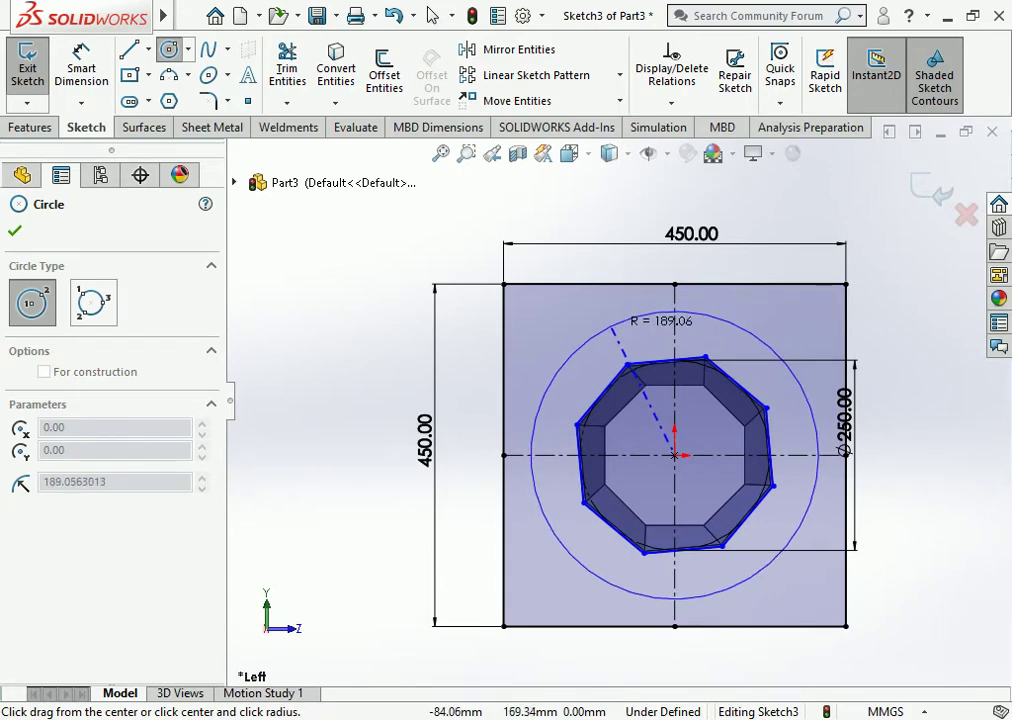
{"action": "left_click", "coordinate": [613, 327]}
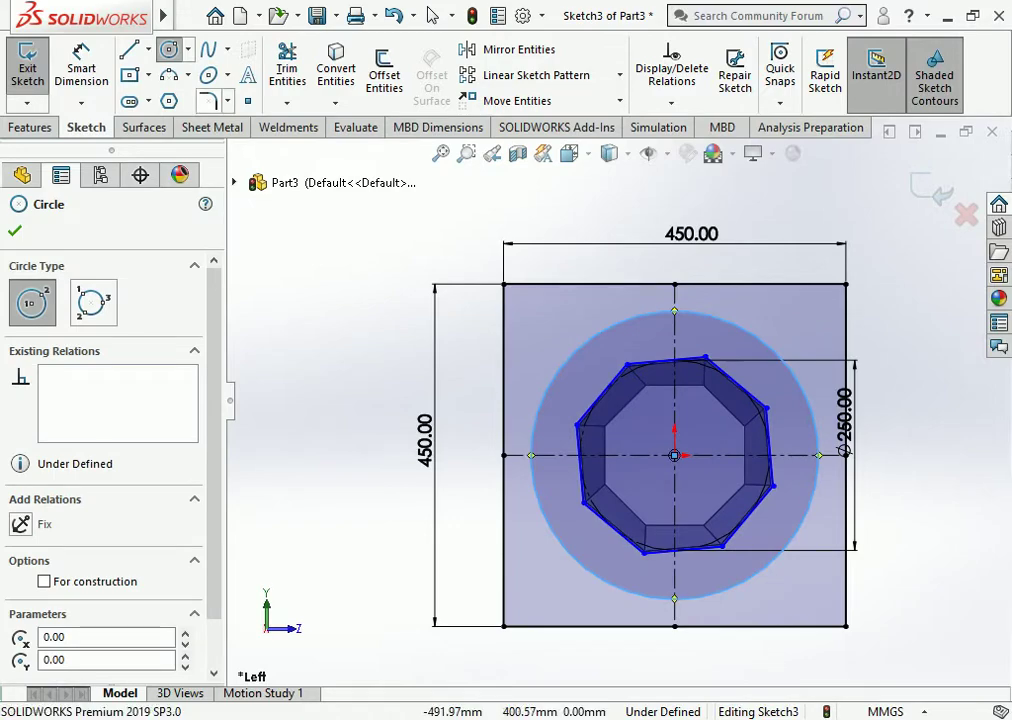
{"action": "key", "text": "Escape"}
{"action": "key", "text": "Escape"}
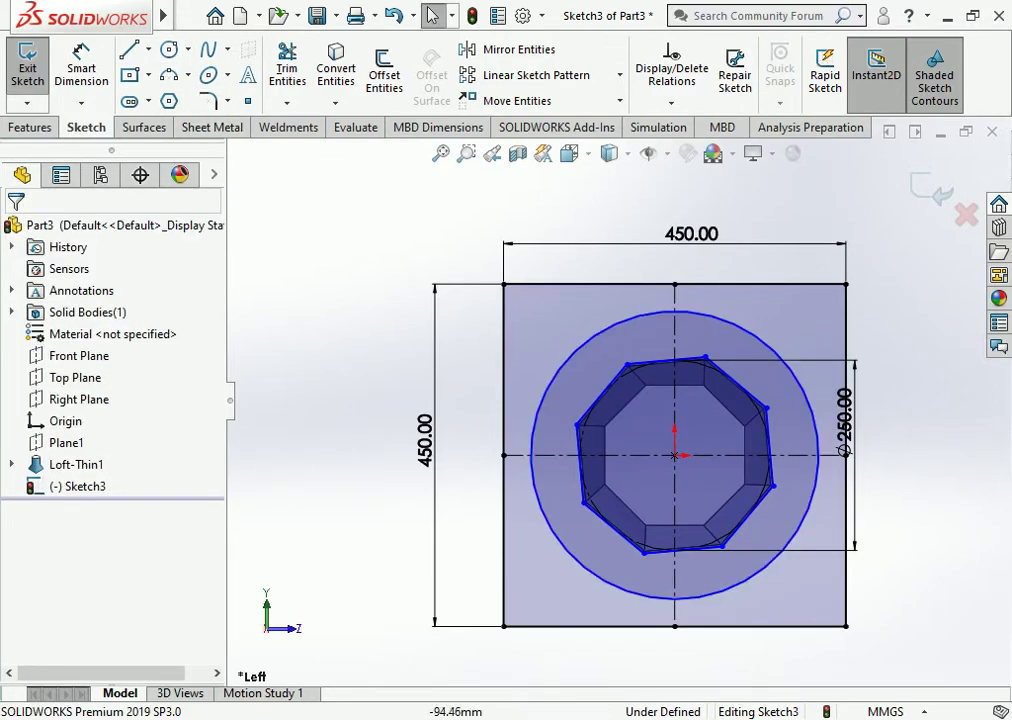
{"action": "left_click", "coordinate": [675, 311]}
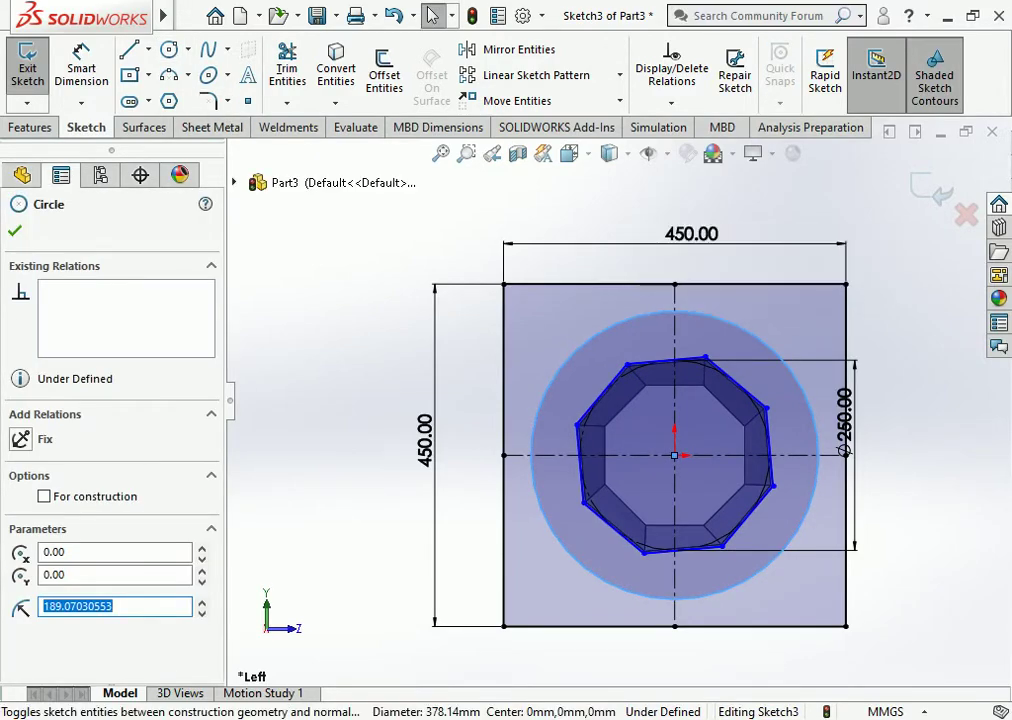
{"action": "left_click", "coordinate": [700, 285]}
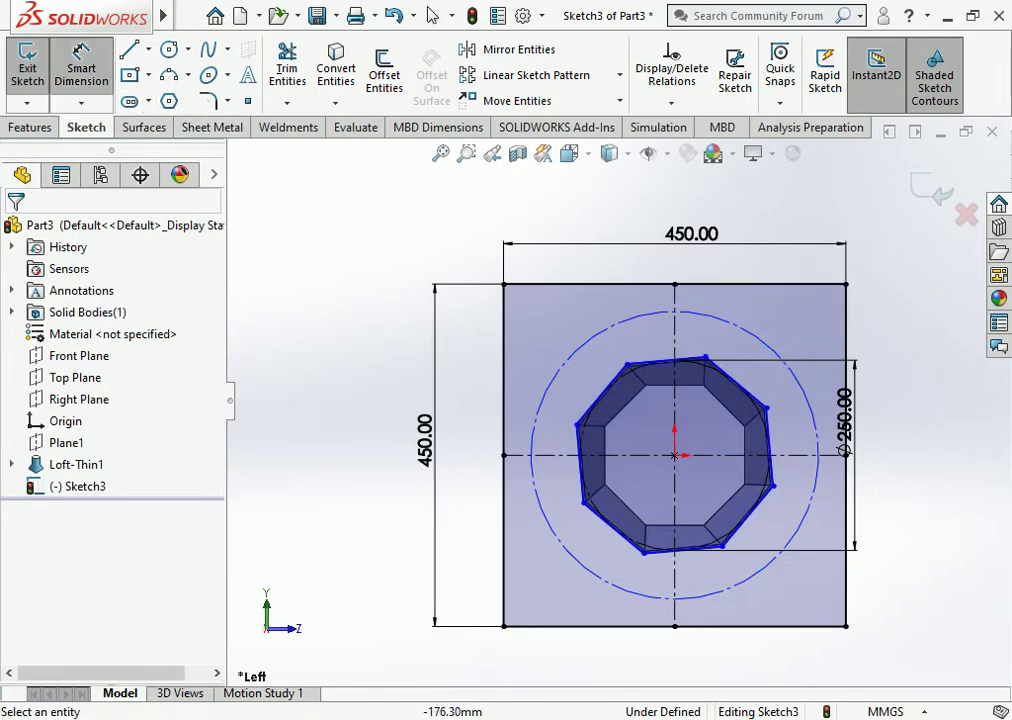
Step: Dimension the outer construction circle to Ø400 mm and reposition the Ø250 dimension
{"action": "left_click", "coordinate": [544, 398]}
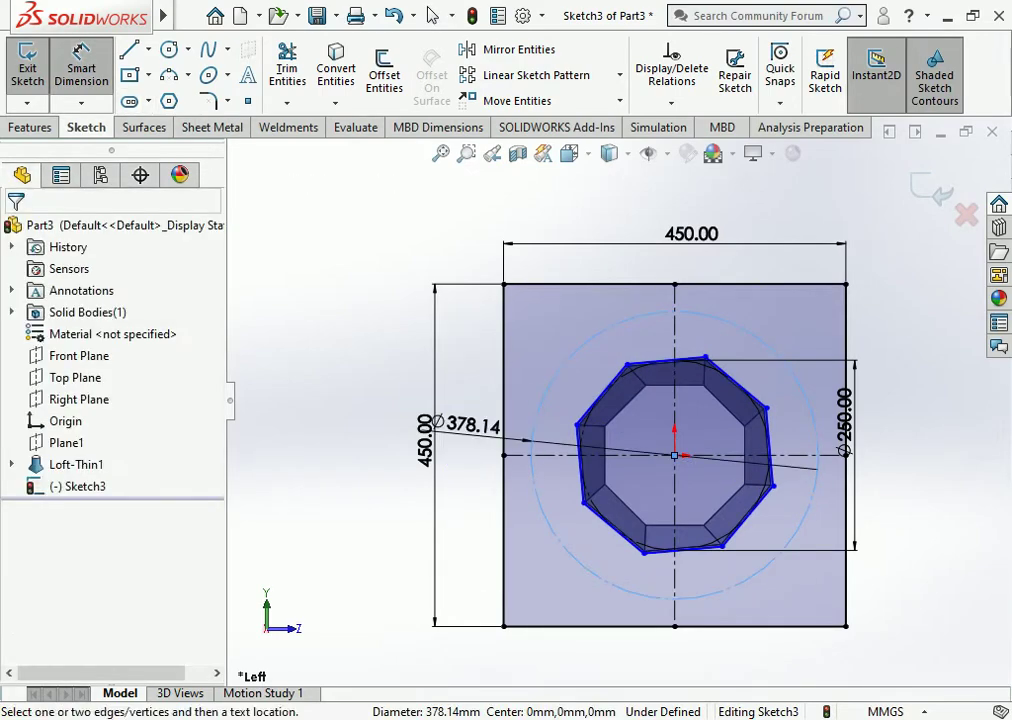
{"action": "left_click", "coordinate": [436, 424]}
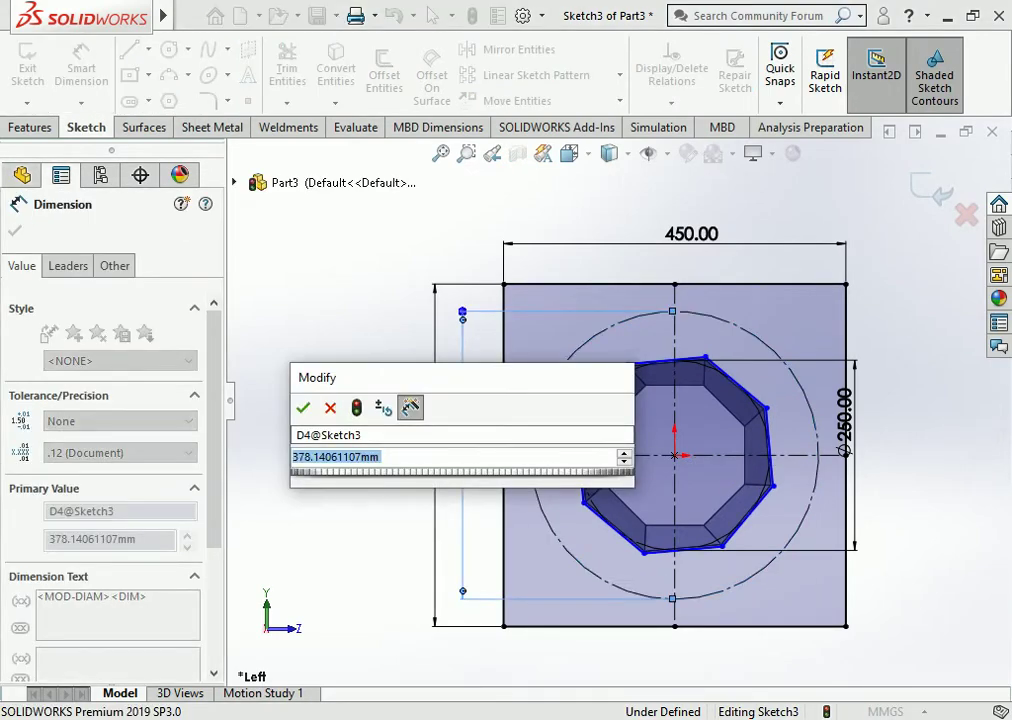
{"action": "left_click_drag", "start_coordinate": [317, 377], "coordinate": [297, 298]}
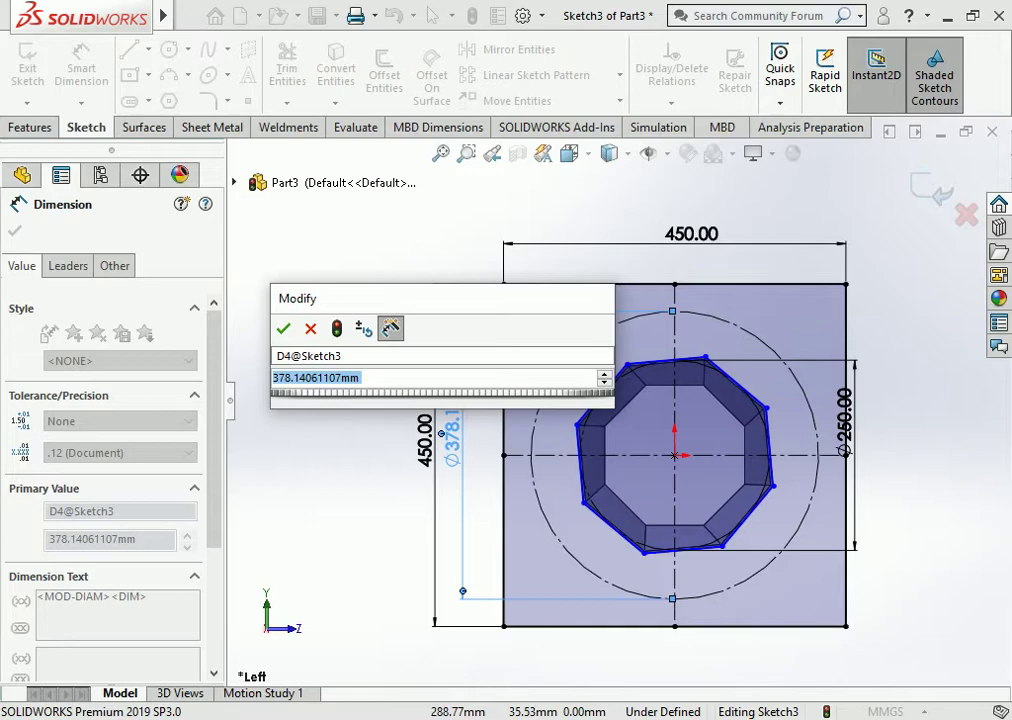
{"action": "type", "text": "4"}
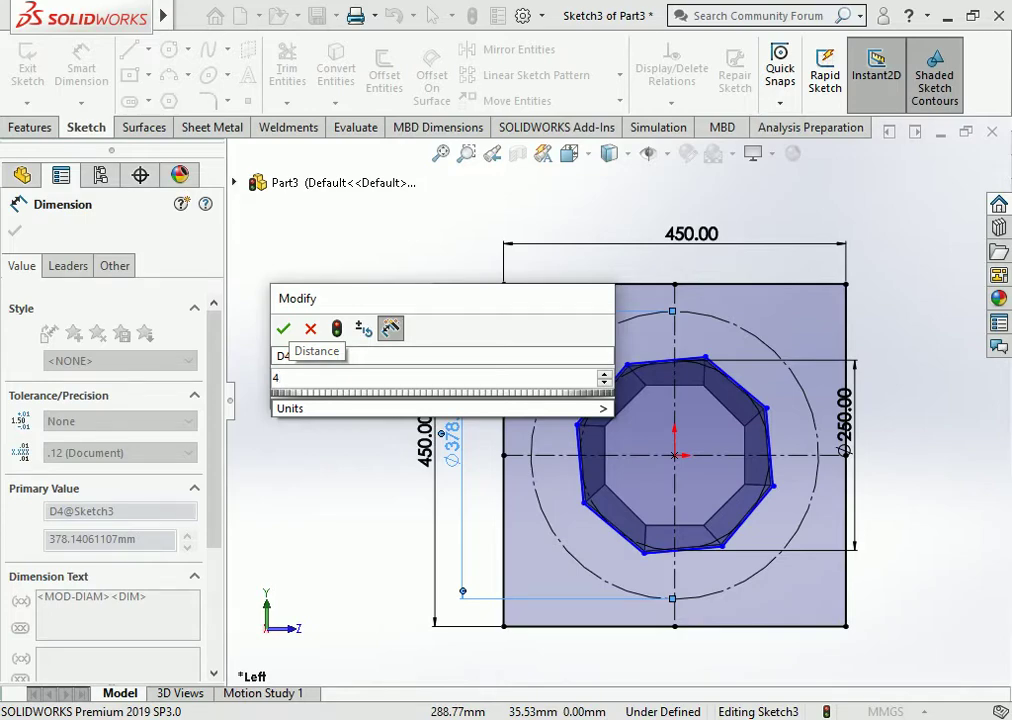
{"action": "type", "text": "00"}
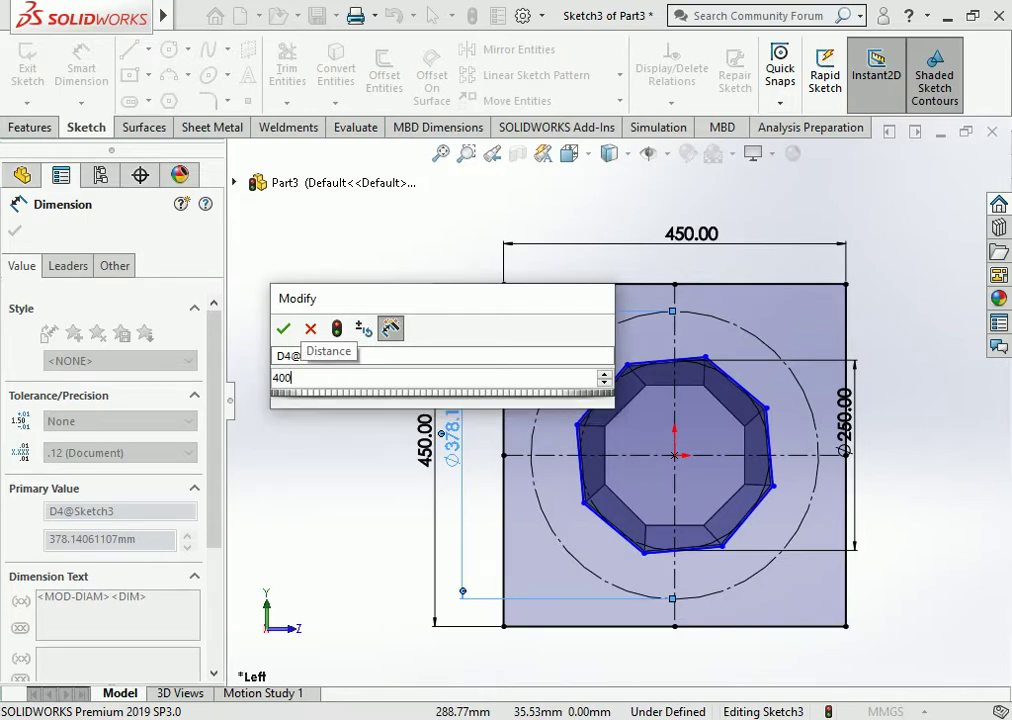
{"action": "key", "text": "Return"}
{"action": "key", "text": "Escape"}
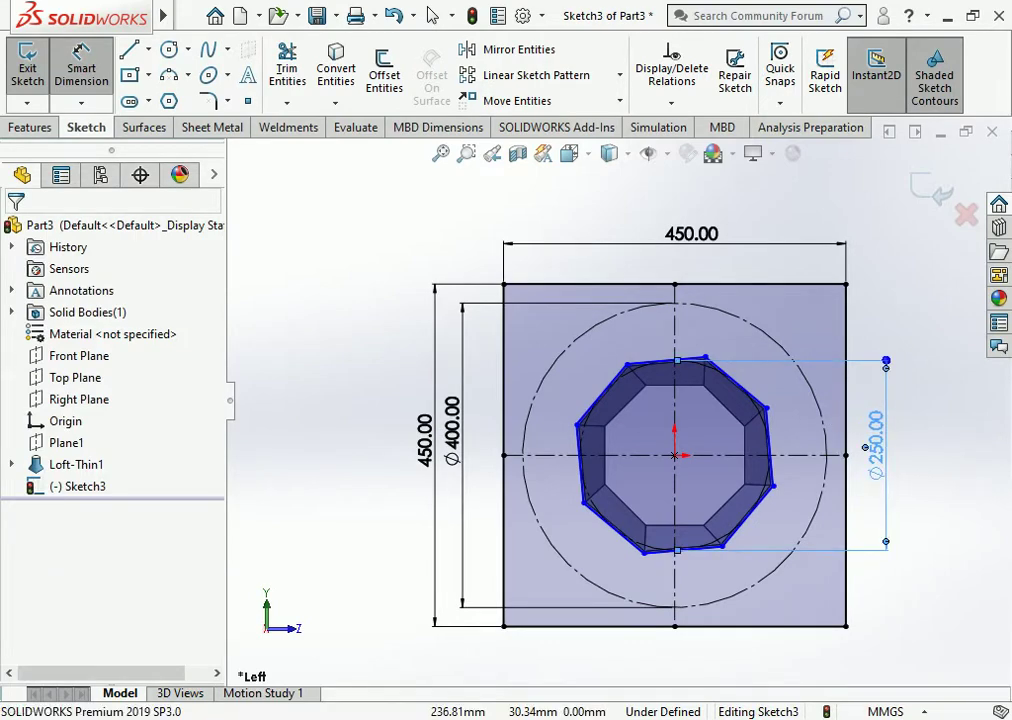
{"action": "left_click", "coordinate": [886, 450]}
{"action": "key", "text": "Return"}
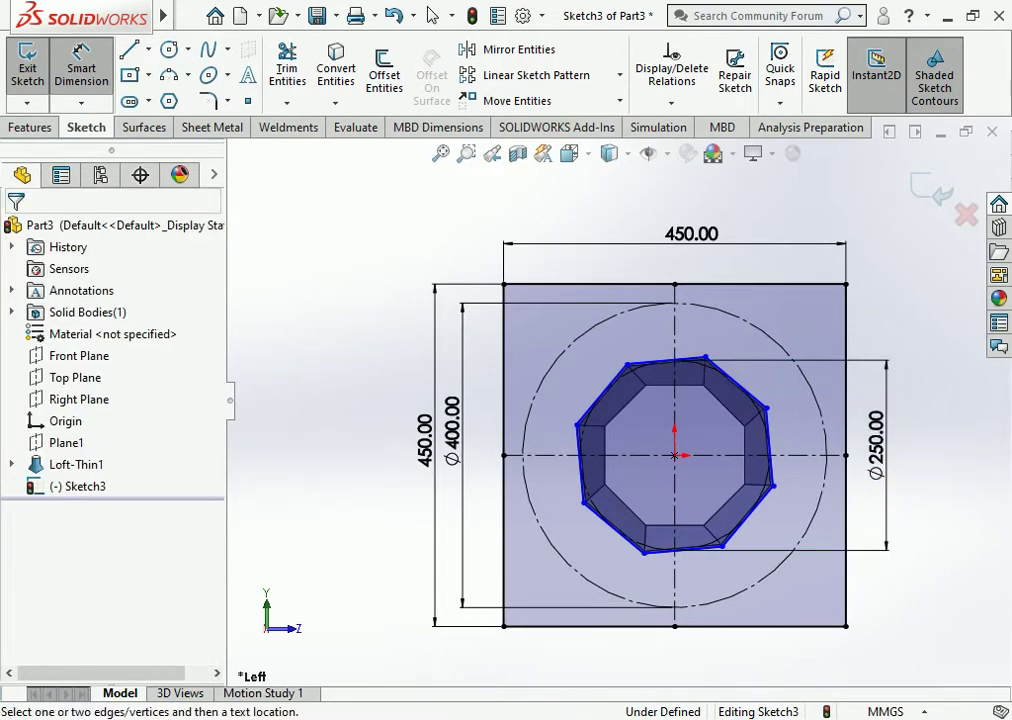
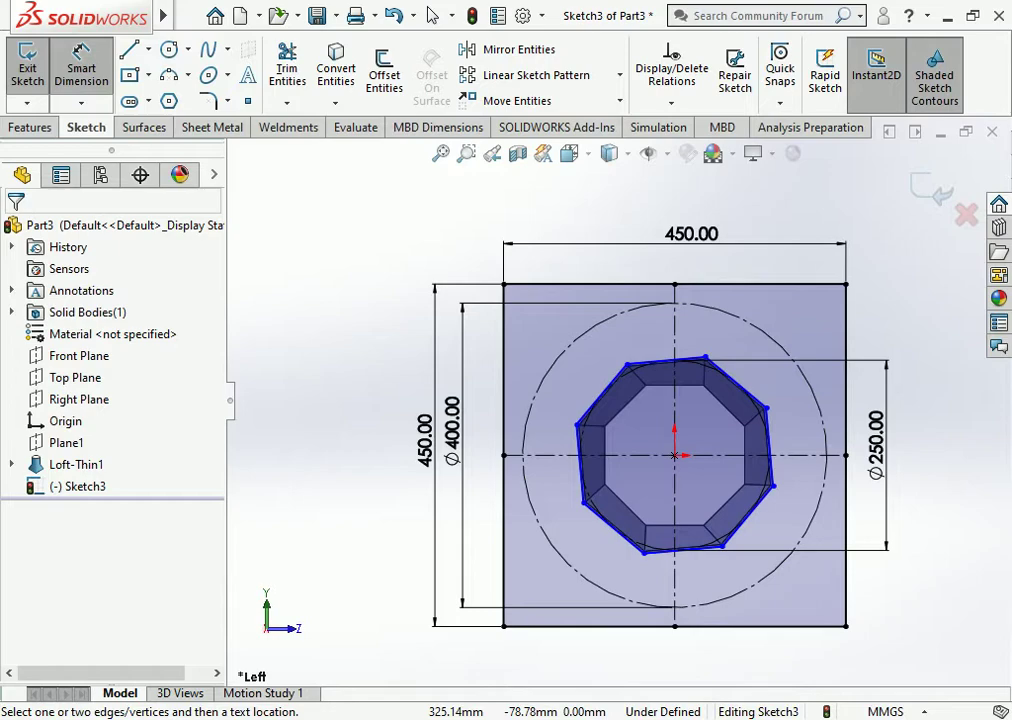
Step: Draw a centerline from the sketch origin to the Ø400 circle at lower left
{"action": "scroll", "coordinate": [617, 404], "scroll_direction": "up", "scroll_amount": 1}
{"action": "scroll", "coordinate": [617, 404], "scroll_direction": "up", "scroll_amount": 1}
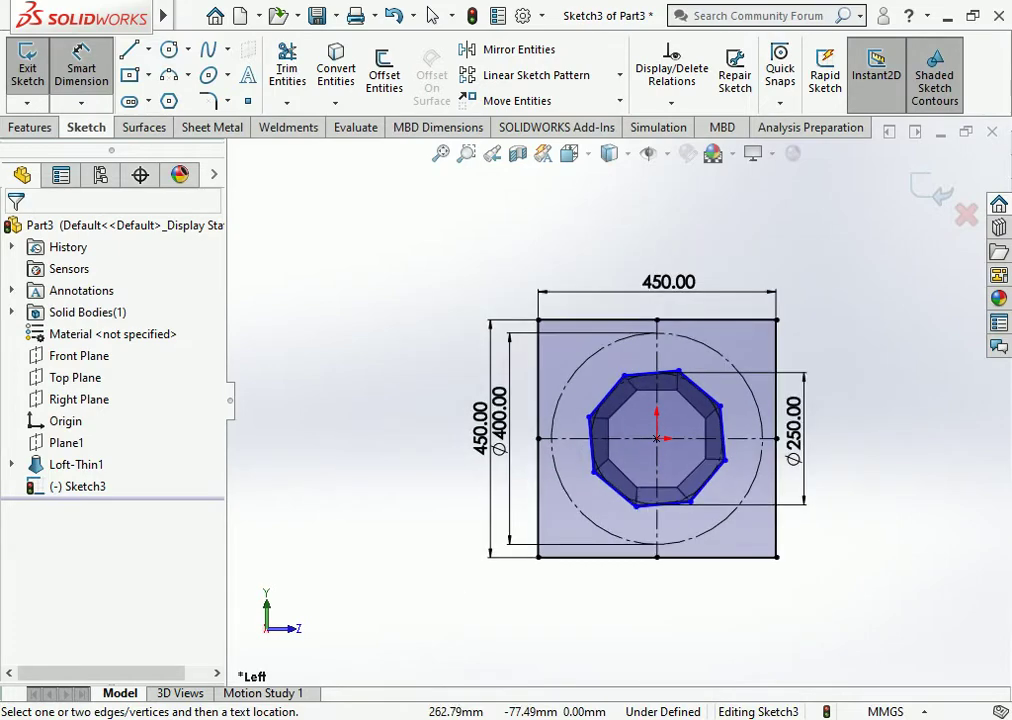
{"action": "scroll", "coordinate": [680, 435], "scroll_direction": "down", "scroll_amount": 5}
{"action": "scroll", "coordinate": [680, 435], "scroll_direction": "down", "scroll_amount": 3}
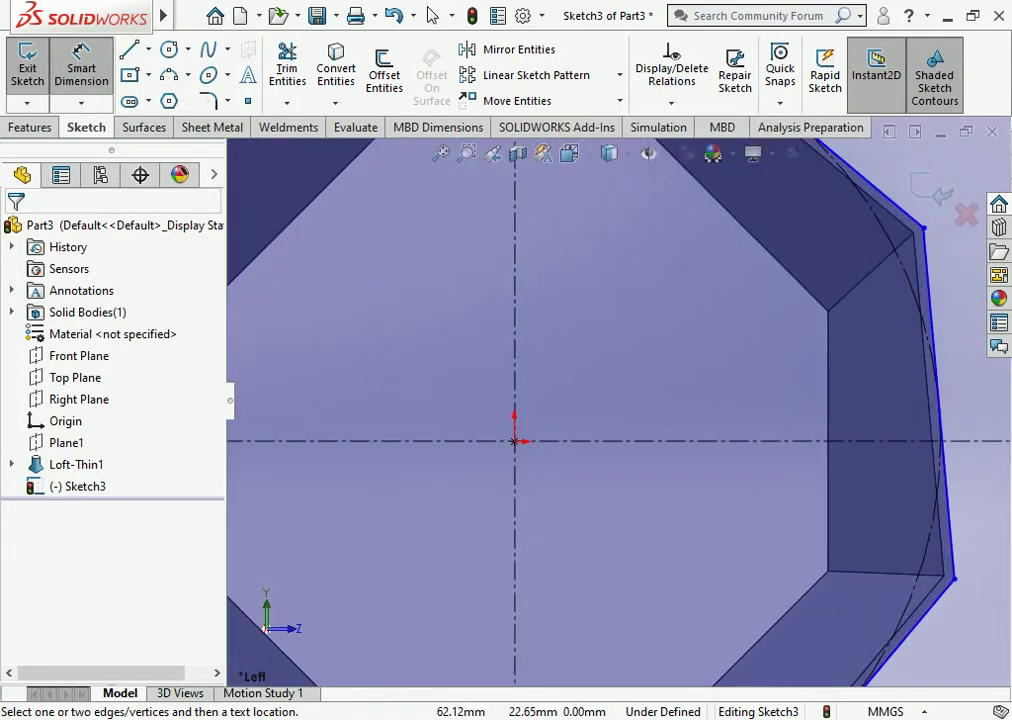
{"action": "scroll", "coordinate": [617, 400], "scroll_direction": "up", "scroll_amount": 7}
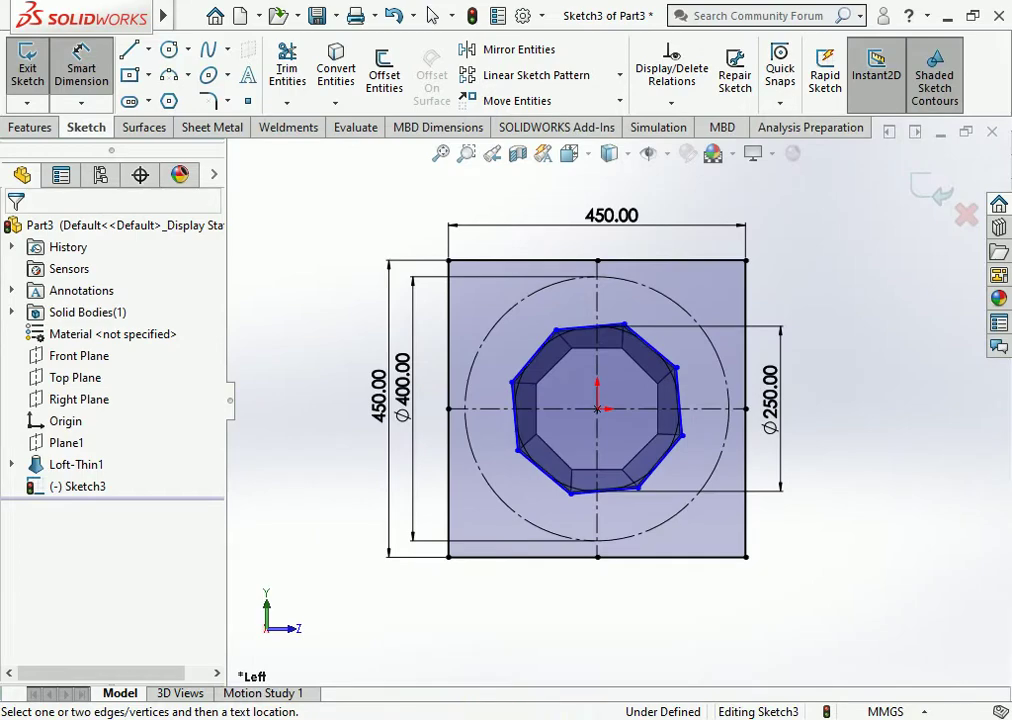
{"action": "left_click", "coordinate": [169, 49]}
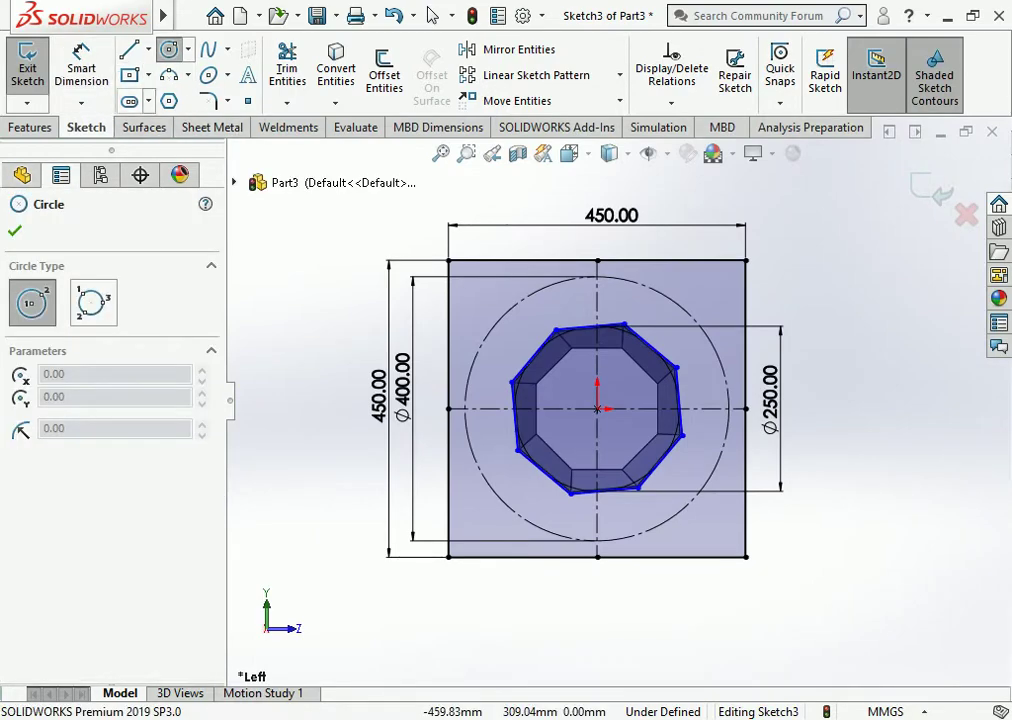
{"action": "left_click", "coordinate": [148, 49]}
{"action": "left_click", "coordinate": [176, 99]}
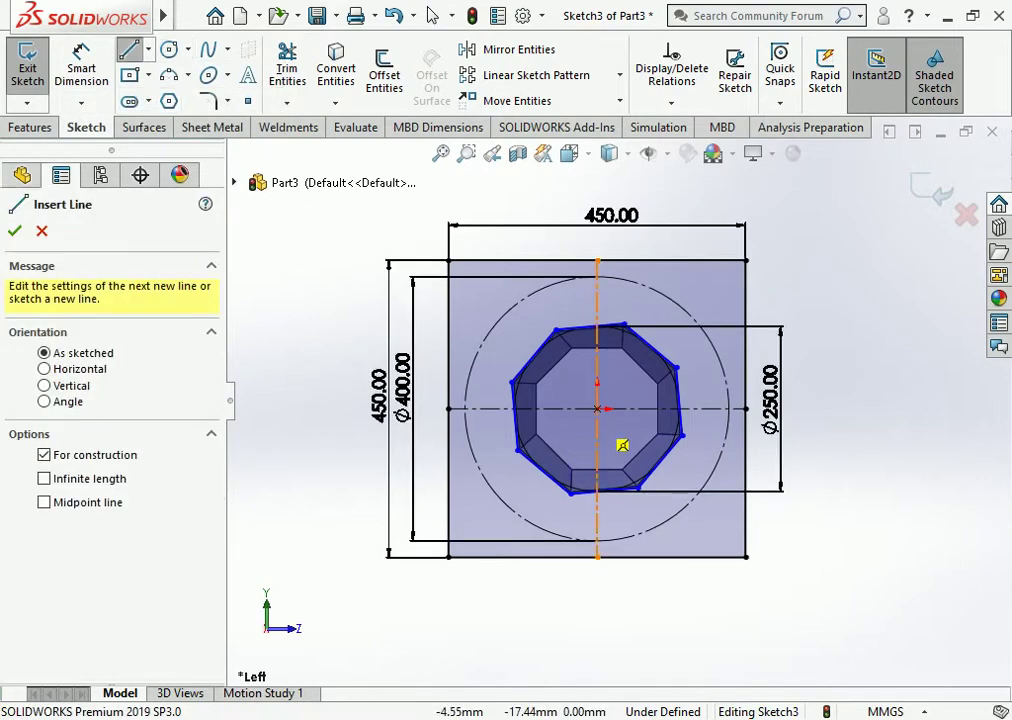
{"action": "left_click", "coordinate": [597, 409]}
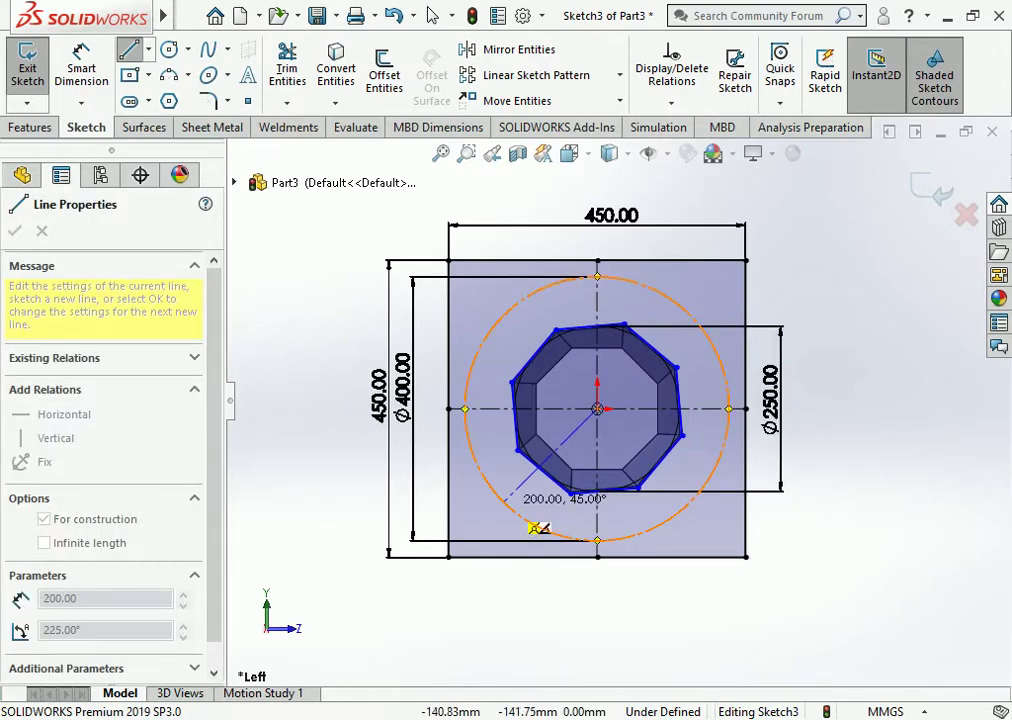
{"action": "left_click", "coordinate": [503, 501]}
Step: Dimension the centerline at 45° from the vertical centreline
{"action": "key", "text": "Escape"}
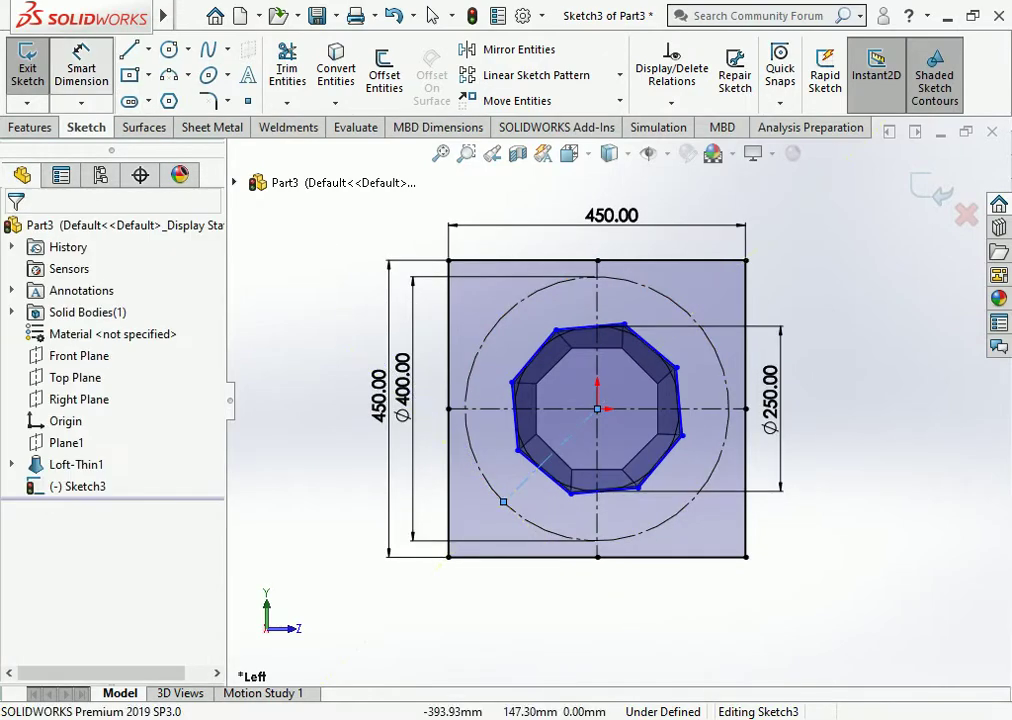
{"action": "key", "text": "d"}
{"action": "left_click", "coordinate": [522, 484]}
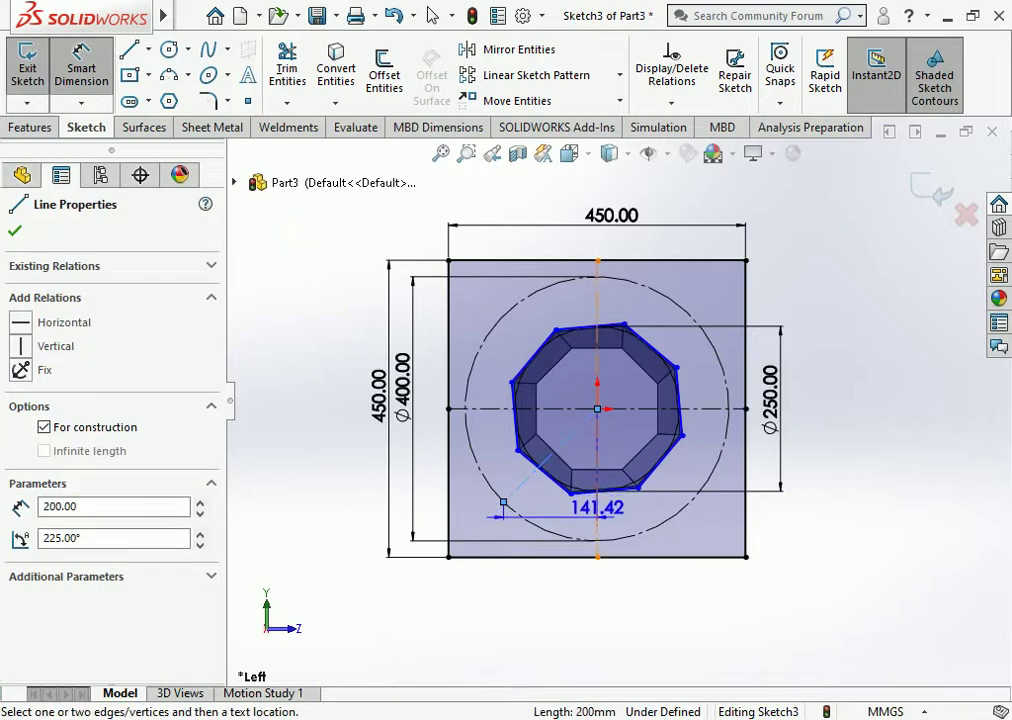
{"action": "left_click", "coordinate": [597, 500]}
{"action": "left_click", "coordinate": [527, 605]}
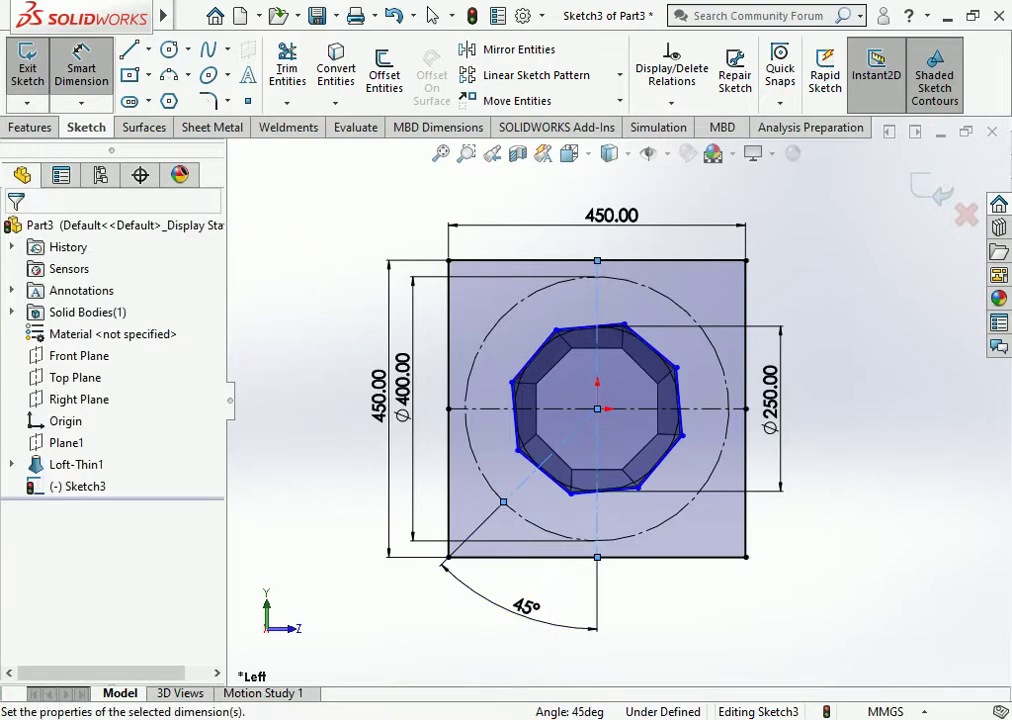
{"action": "key", "text": "Return"}
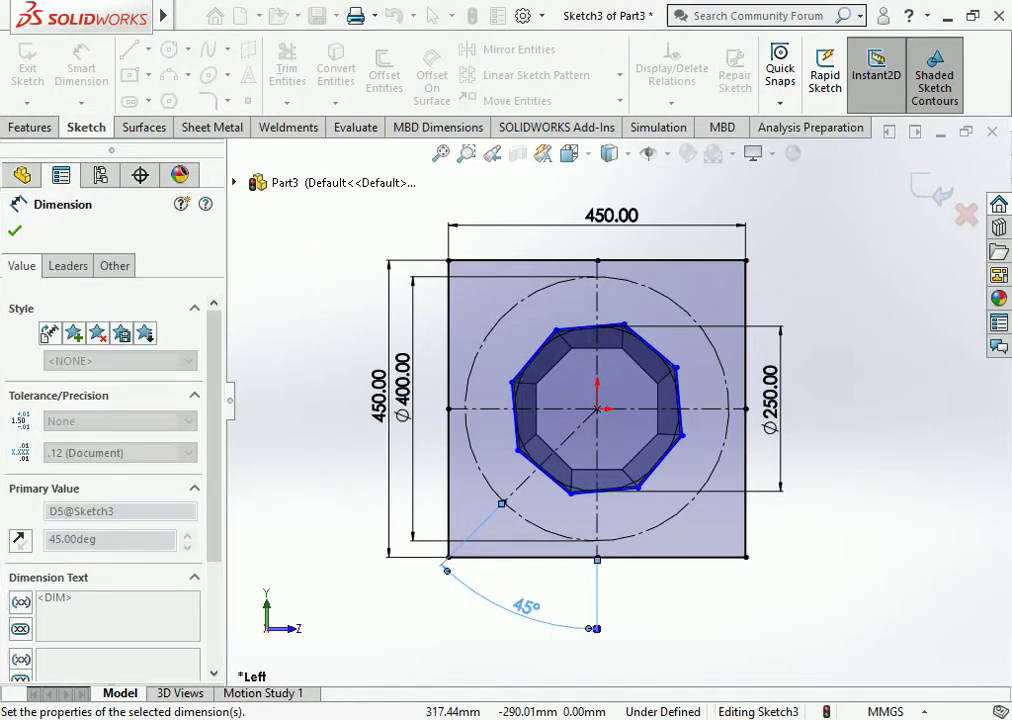
{"action": "key", "text": "Escape"}
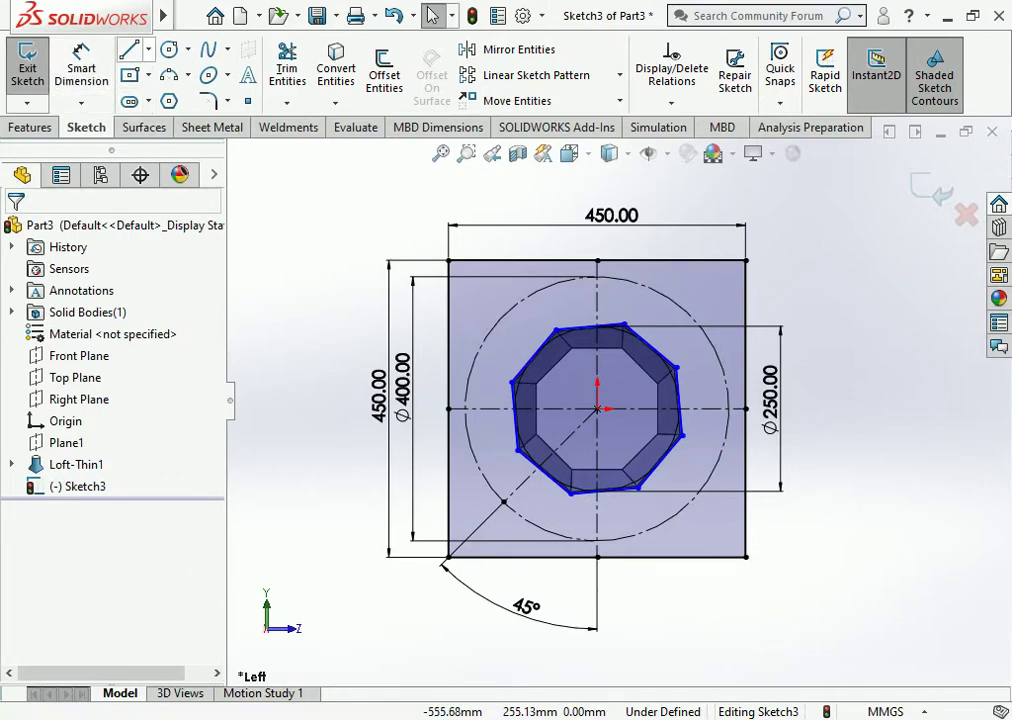
{"action": "left_click", "coordinate": [169, 49]}
Step: Draw a Ø35 circle centred on the centerline's end on the Ø400 circle
{"action": "scroll", "coordinate": [514, 543], "scroll_direction": "down", "scroll_amount": 3}
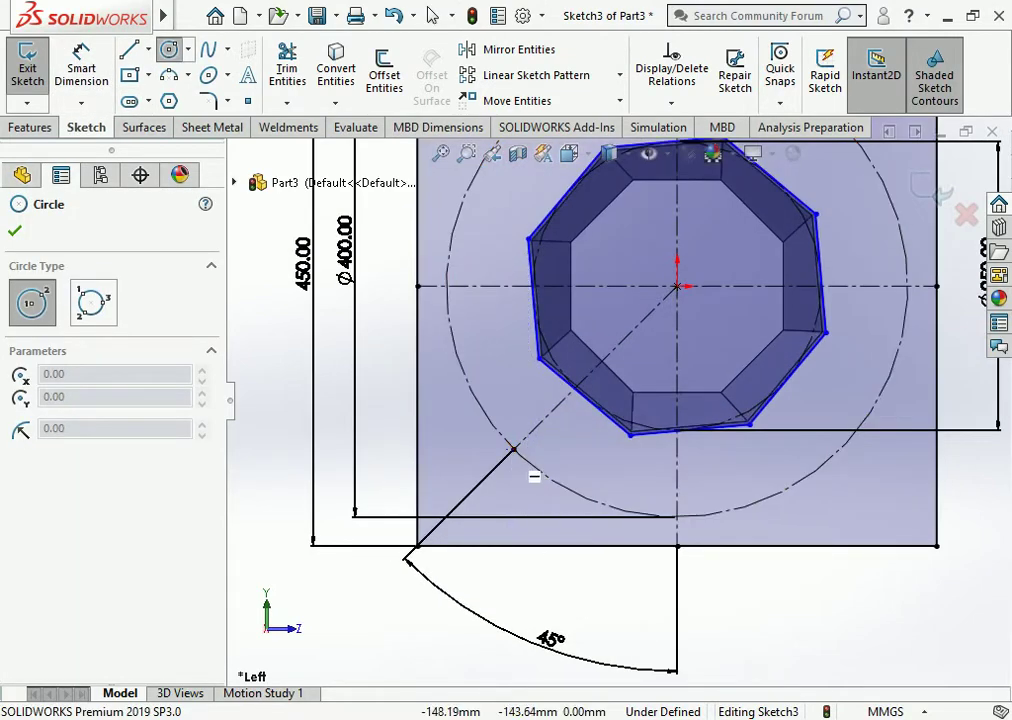
{"action": "left_click", "coordinate": [512, 450]}
{"action": "left_click", "coordinate": [514, 474]}
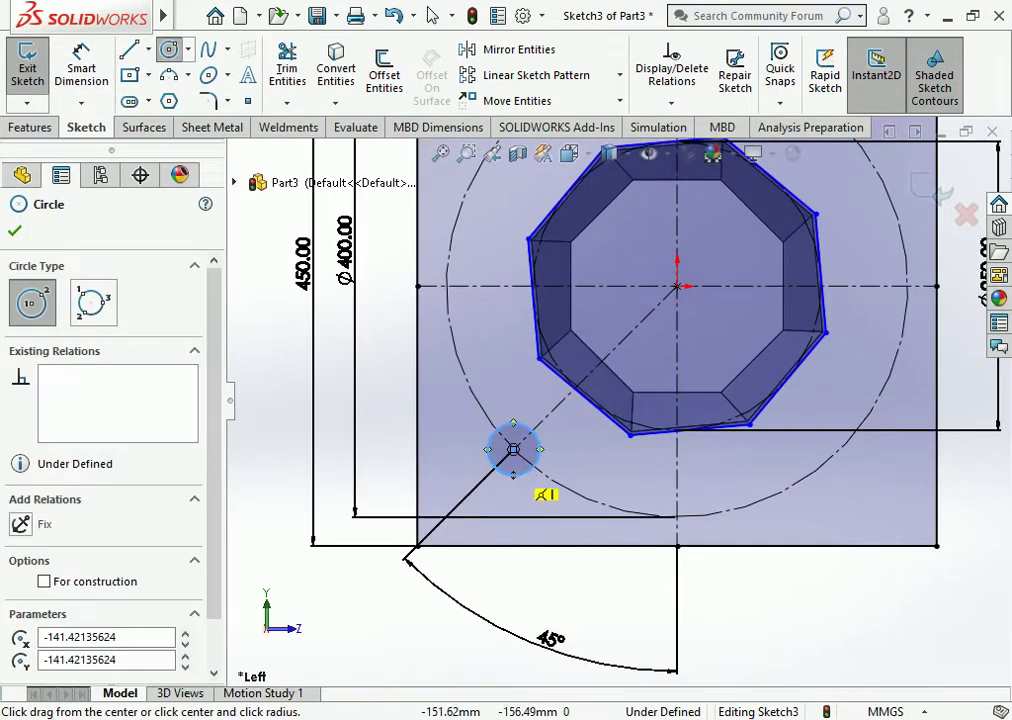
{"action": "key", "text": "d"}
{"action": "left_click", "coordinate": [513, 449]}
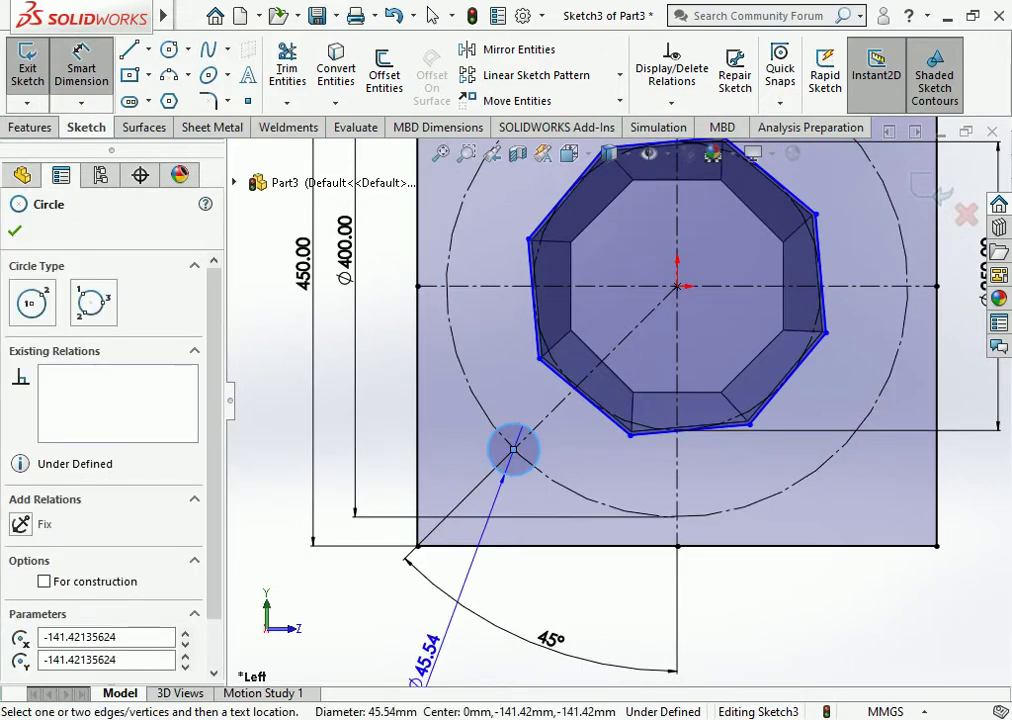
{"action": "scroll", "coordinate": [600, 410], "scroll_direction": "up", "scroll_amount": 2}
{"action": "scroll", "coordinate": [600, 410], "scroll_direction": "up", "scroll_amount": 2}
{"action": "left_click", "coordinate": [440, 592]}
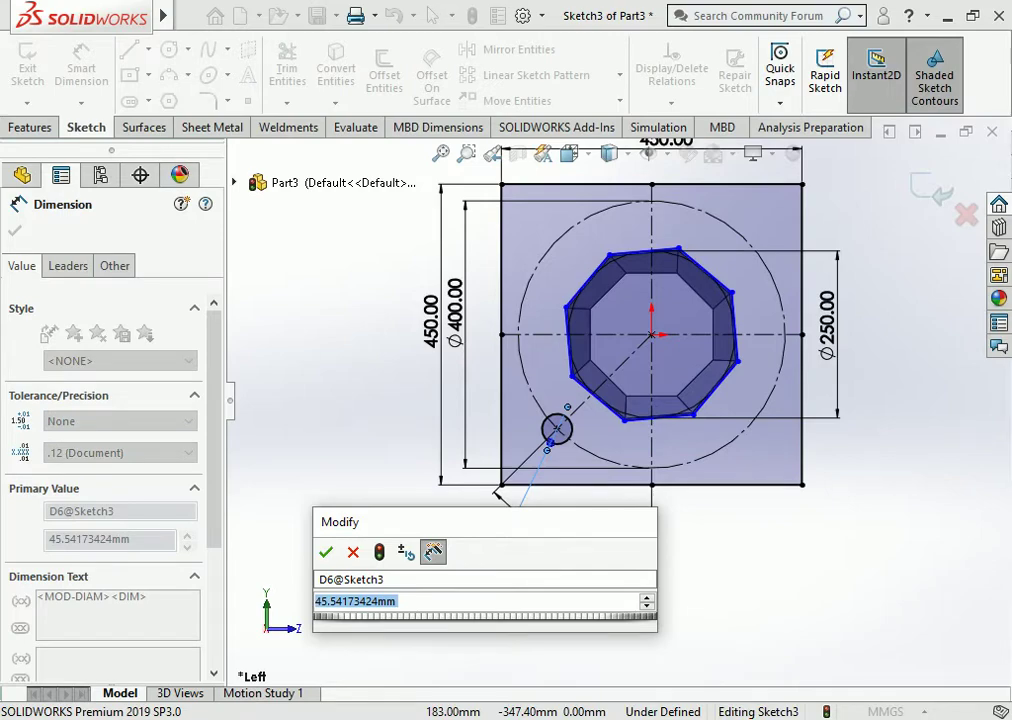
{"action": "type", "text": "35"}
{"action": "left_click", "coordinate": [326, 551]}
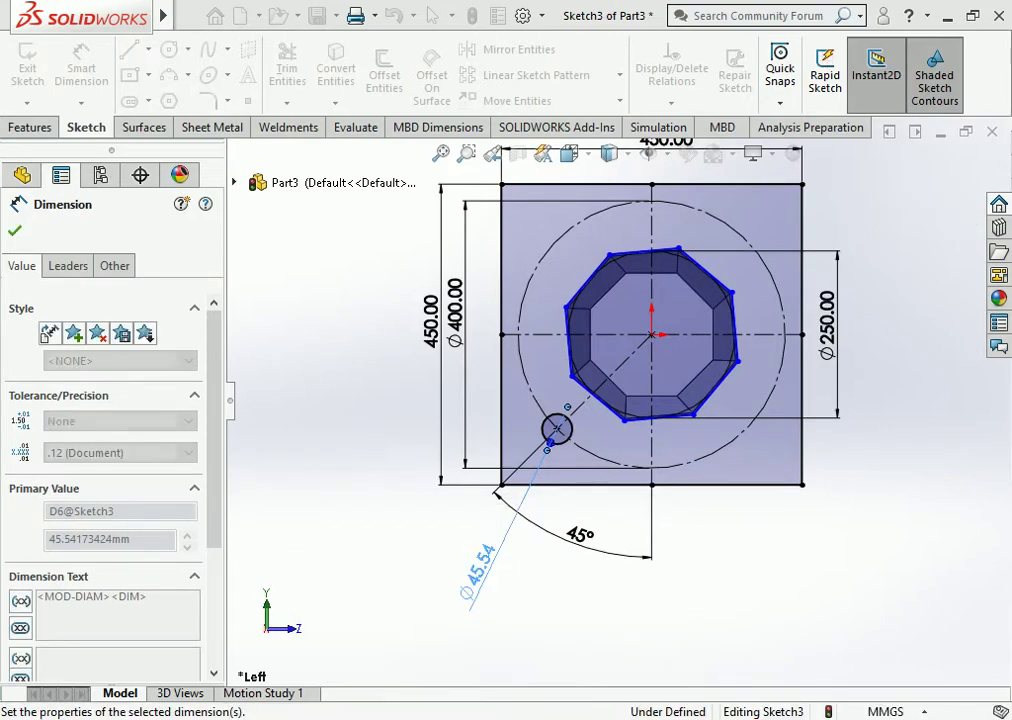
{"action": "key", "text": "Escape"}
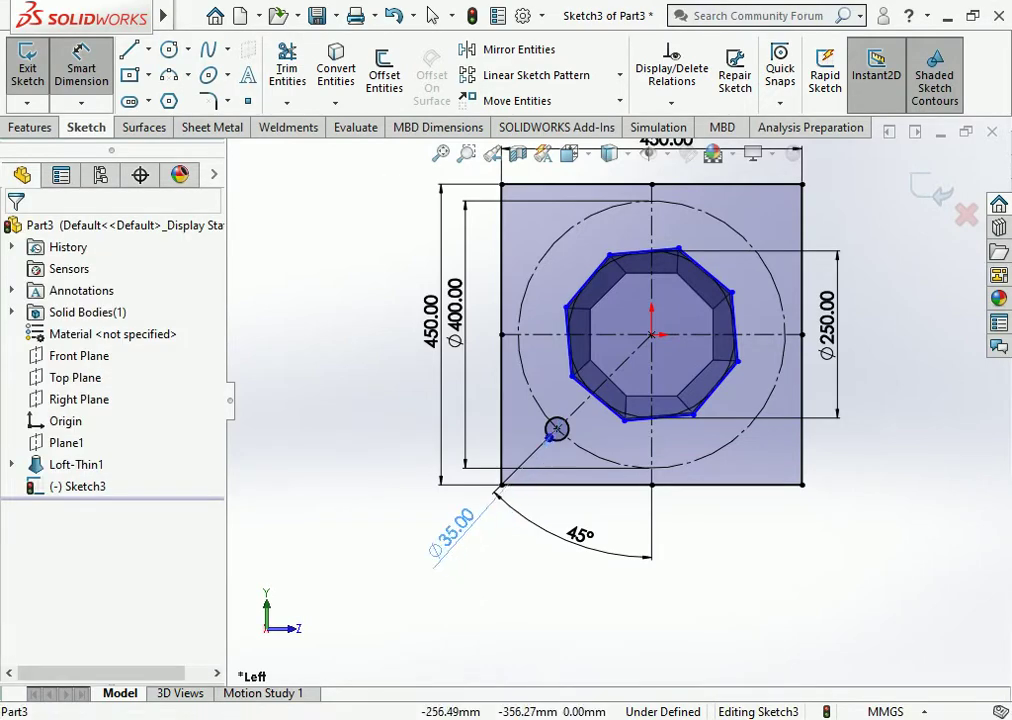
{"action": "left_click", "coordinate": [365, 416]}
{"action": "key", "text": "Escape"}
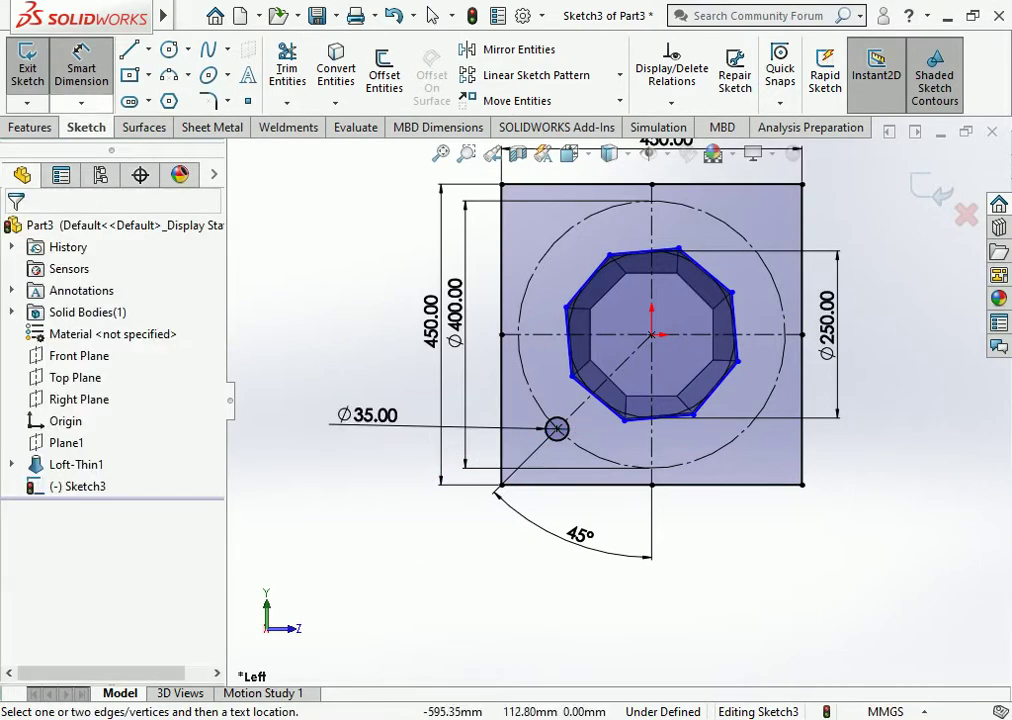
{"action": "key", "text": "Escape"}
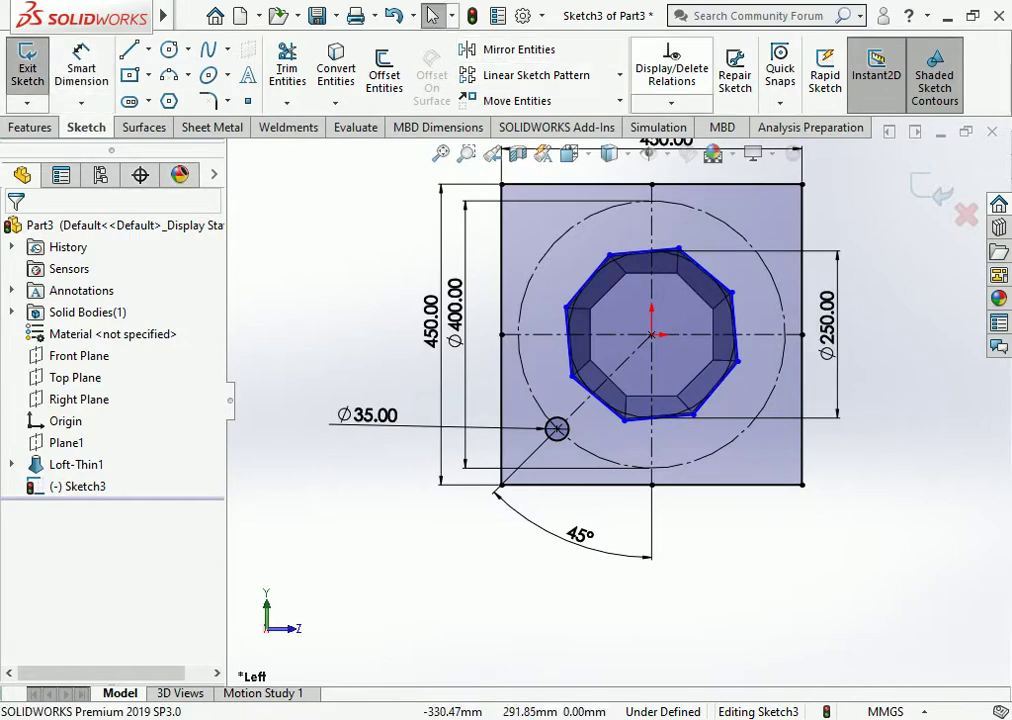
Step: Circularly pattern the Ø35 circle into four instances around the origin
{"action": "left_click", "coordinate": [620, 75]}
{"action": "left_click", "coordinate": [531, 122]}
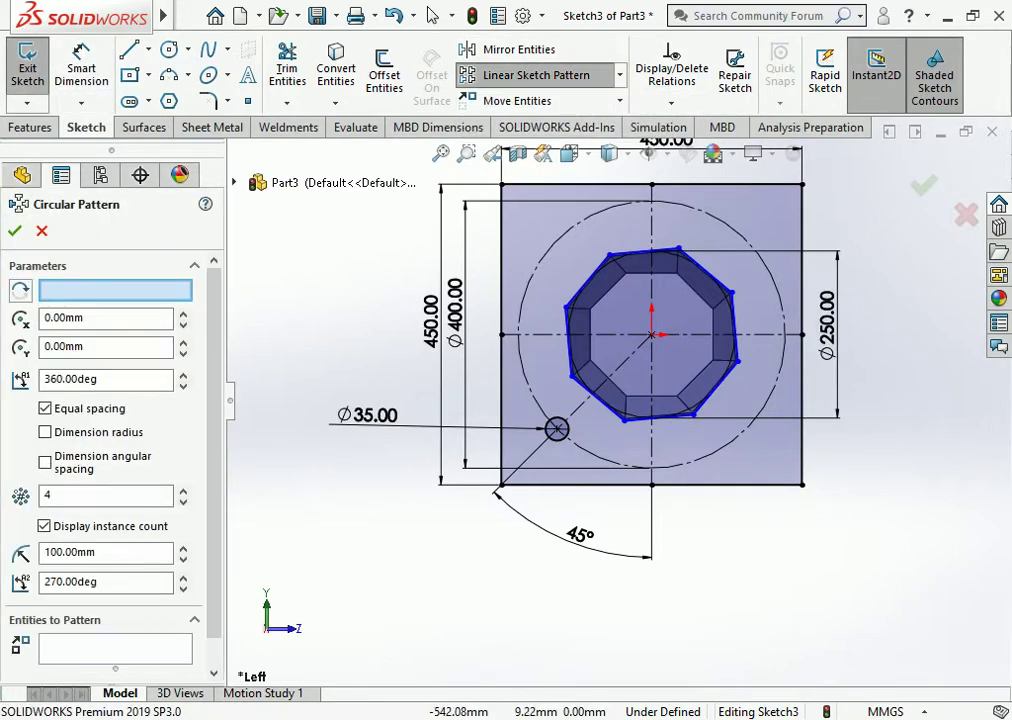
{"action": "scroll", "coordinate": [110, 450], "scroll_direction": "down", "scroll_amount": 1}
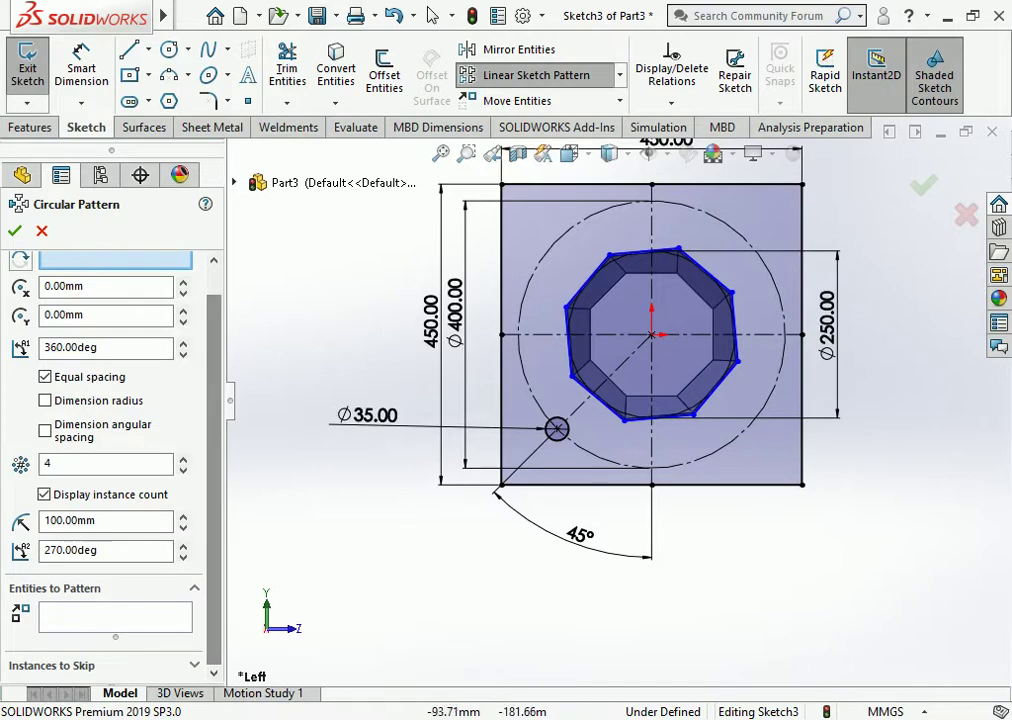
{"action": "left_click", "coordinate": [557, 429]}
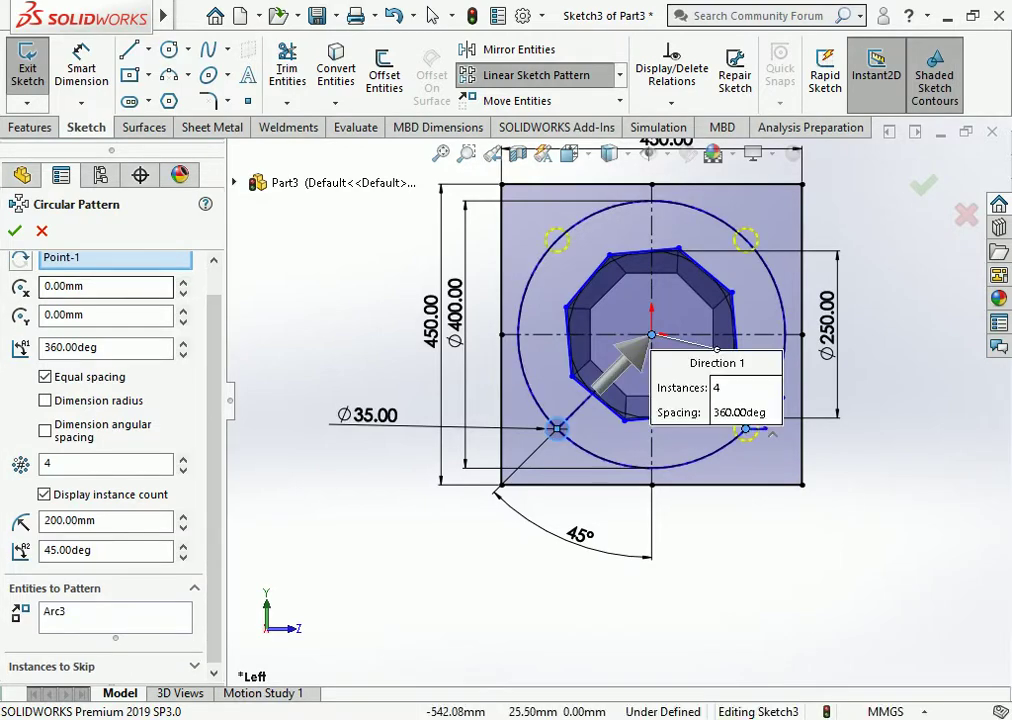
{"action": "left_click", "coordinate": [14, 231]}
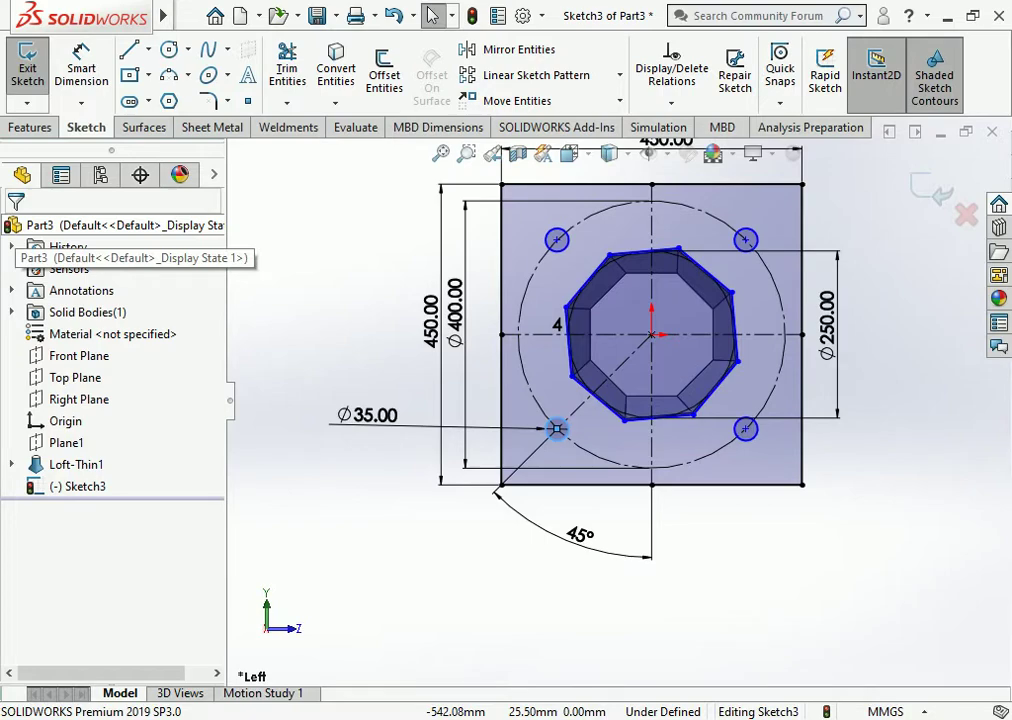
{"action": "left_click", "coordinate": [29, 127]}
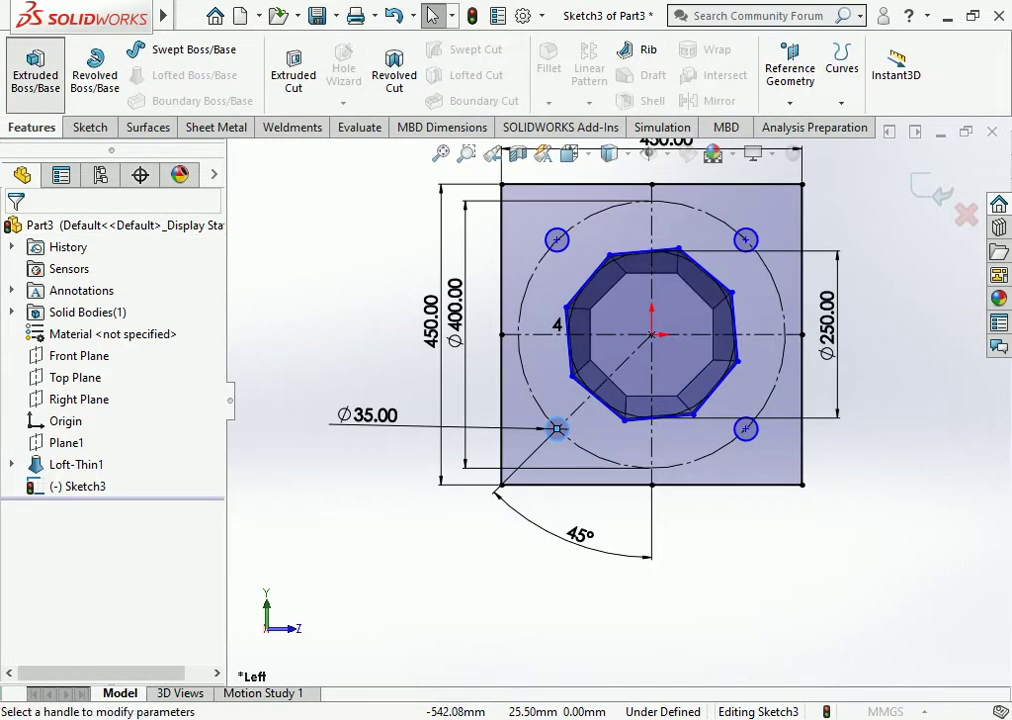
Step: Extrude the bolt-hole plate sketch into a 10 mm solid
{"action": "left_click", "coordinate": [35, 68]}
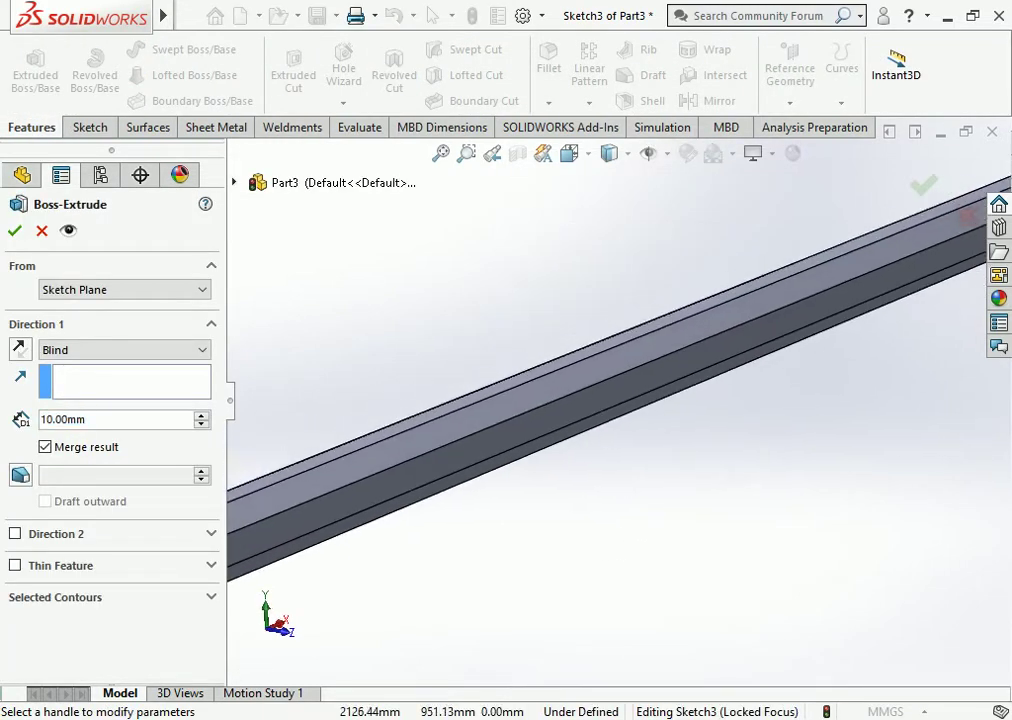
{"action": "scroll", "coordinate": [440, 447], "scroll_direction": "down", "scroll_amount": 3}
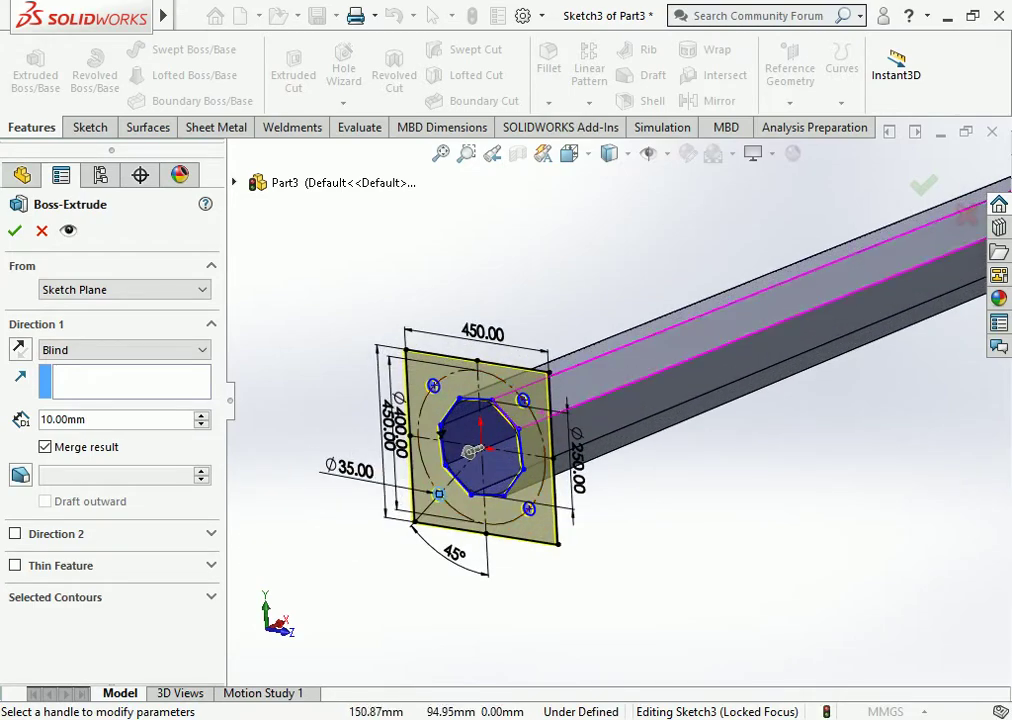
{"action": "mouse_move", "coordinate": [600, 380]}
{"action": "middle_mouse_down"}
{"action": "mouse_move", "coordinate": [540, 420]}
{"action": "mouse_move", "coordinate": [470, 440]}
{"action": "middle_mouse_up"}
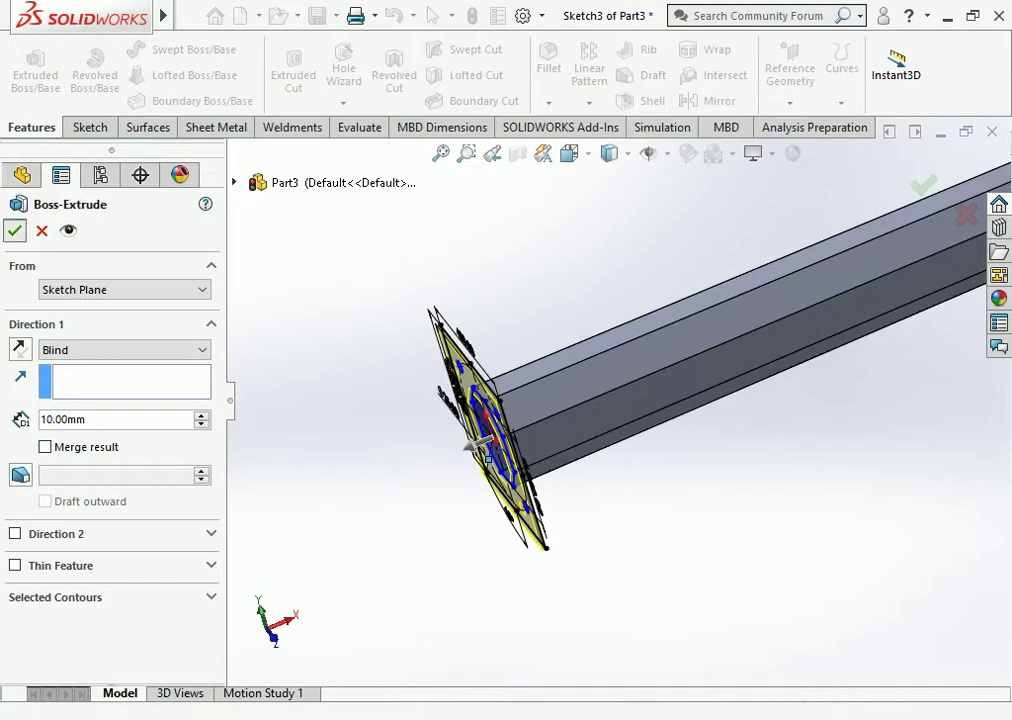
{"action": "key", "text": "Return"}
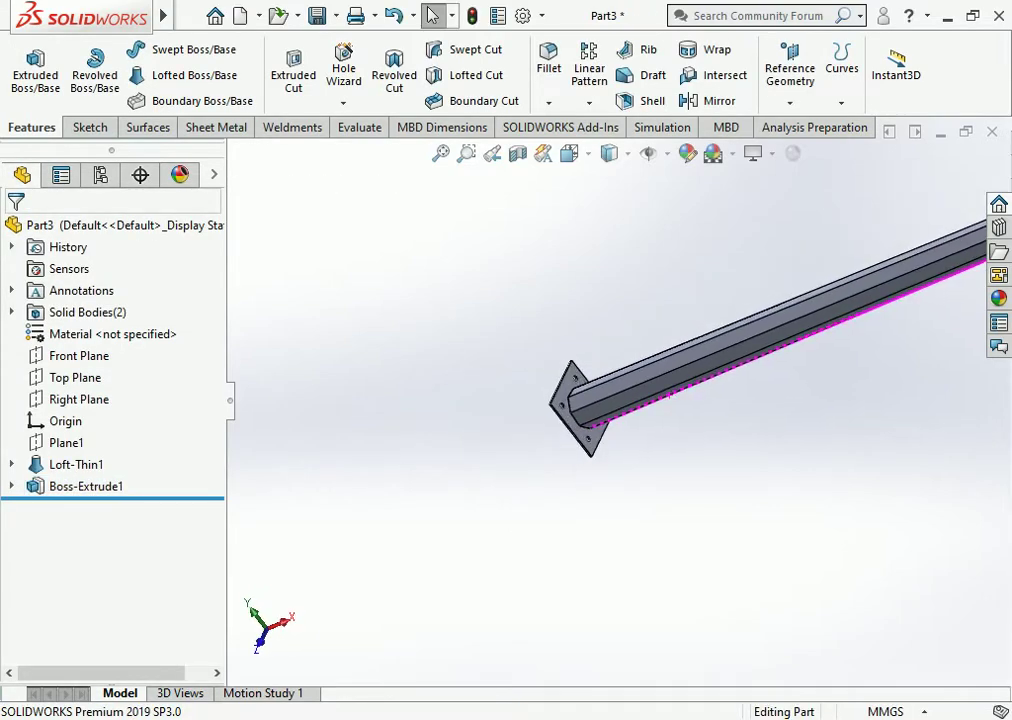
Step: Switch the view to the Front orientation to see the whole bar straight on
{"action": "middle_click_drag", "start_coordinate": [730, 360], "coordinate": [700, 400]}
{"action": "scroll", "coordinate": [730, 400], "scroll_direction": "up", "scroll_amount": 3}
{"action": "scroll", "coordinate": [860, 400], "scroll_direction": "down", "scroll_amount": 1}
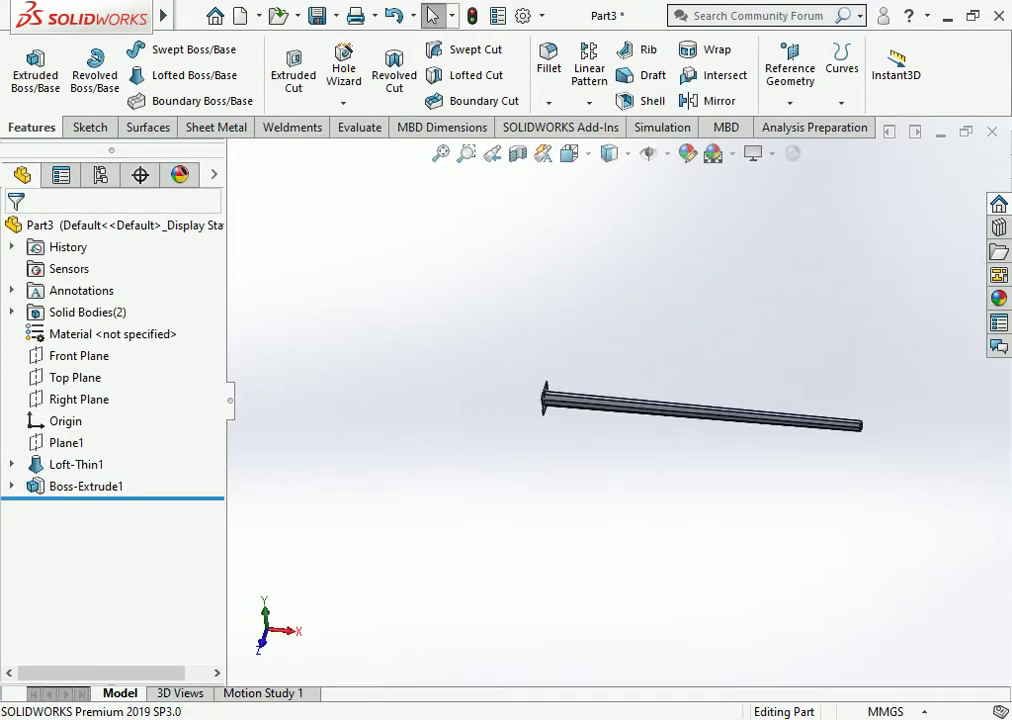
{"action": "scroll", "coordinate": [860, 400], "scroll_direction": "down", "scroll_amount": 3}
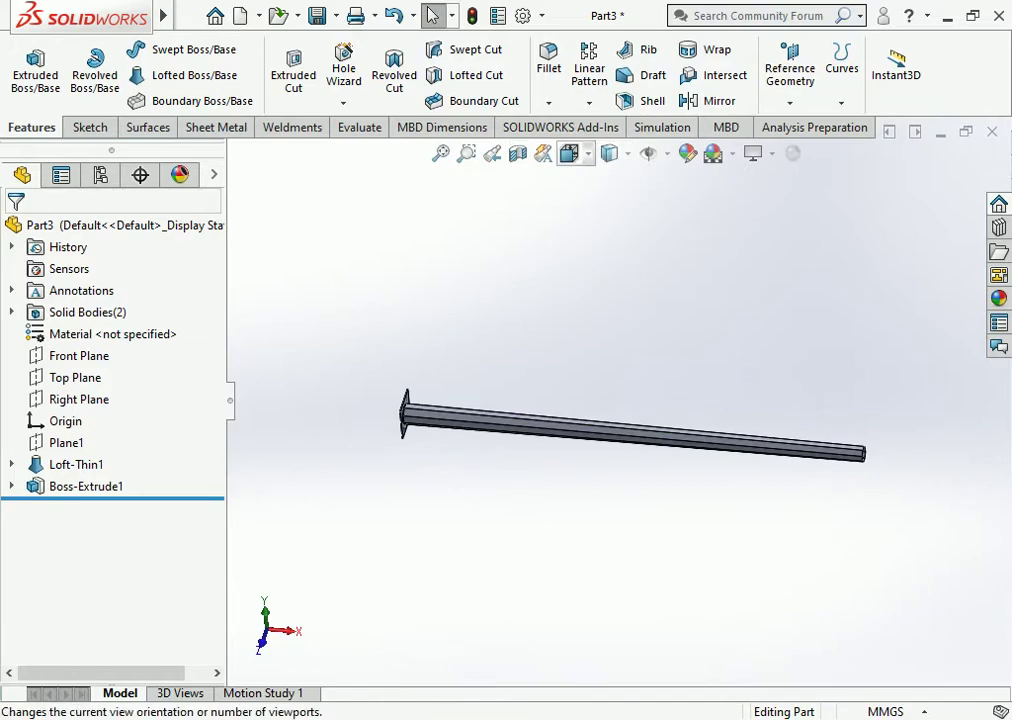
{"action": "left_click", "coordinate": [569, 153]}
{"action": "left_click", "coordinate": [599, 237]}
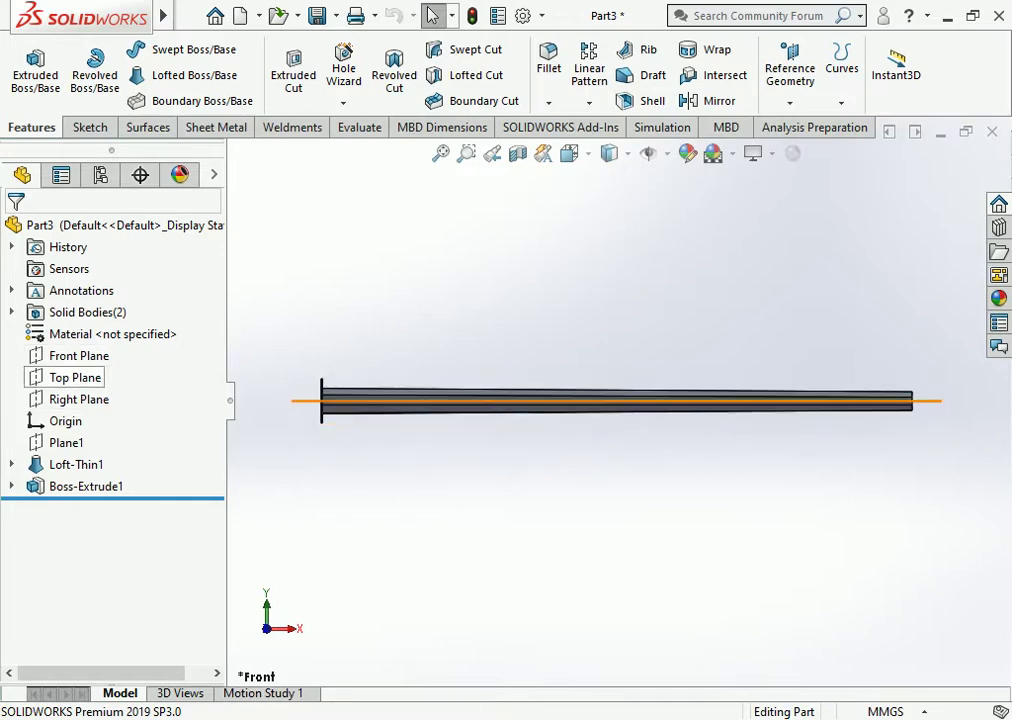
Step: Start a new sketch on the Top Plane and view it from the top
{"action": "left_click", "coordinate": [75, 377]}
{"action": "left_click", "coordinate": [95, 343]}
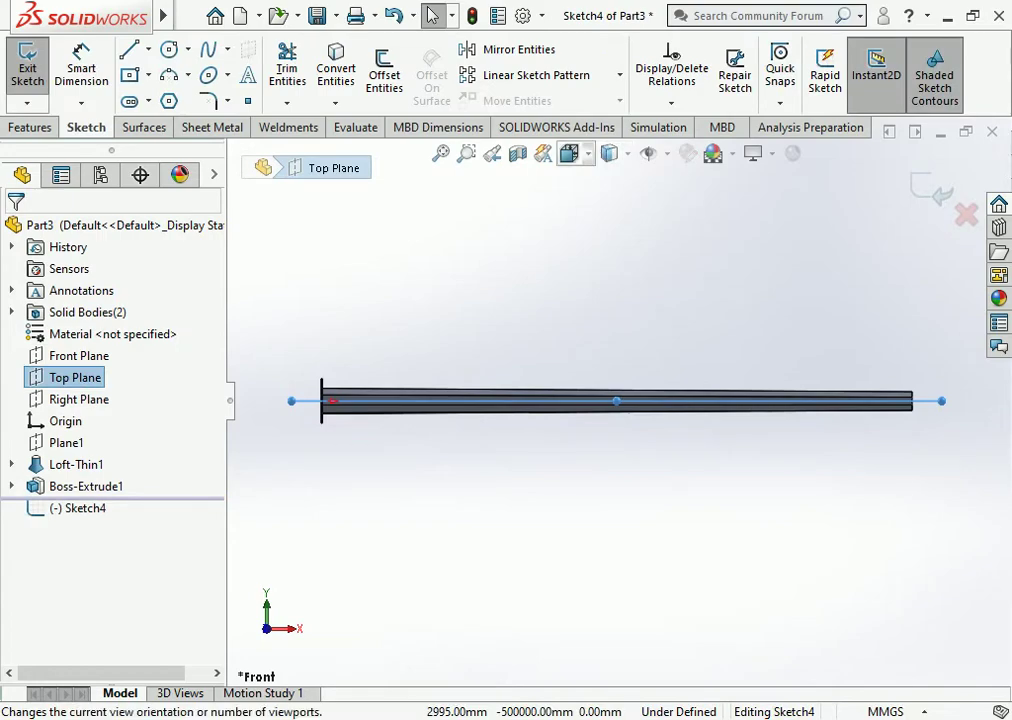
{"action": "left_click", "coordinate": [569, 153]}
{"action": "left_click", "coordinate": [598, 208]}
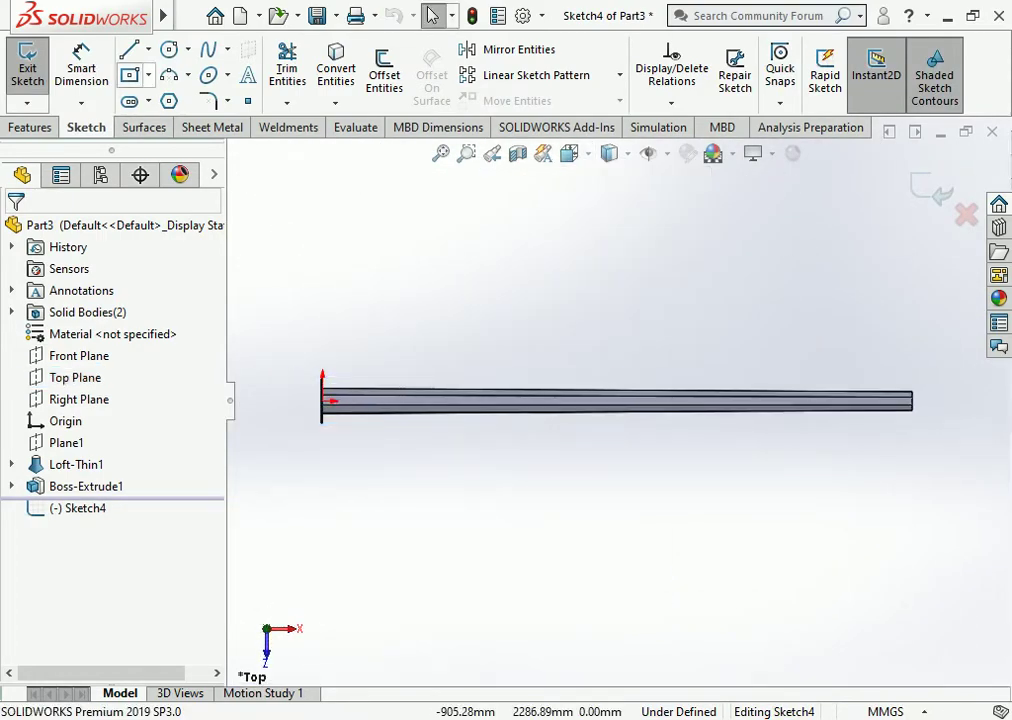
Step: Draw a vertical line from the bar's lower edge extending below the bar
{"action": "left_click", "coordinate": [128, 49]}
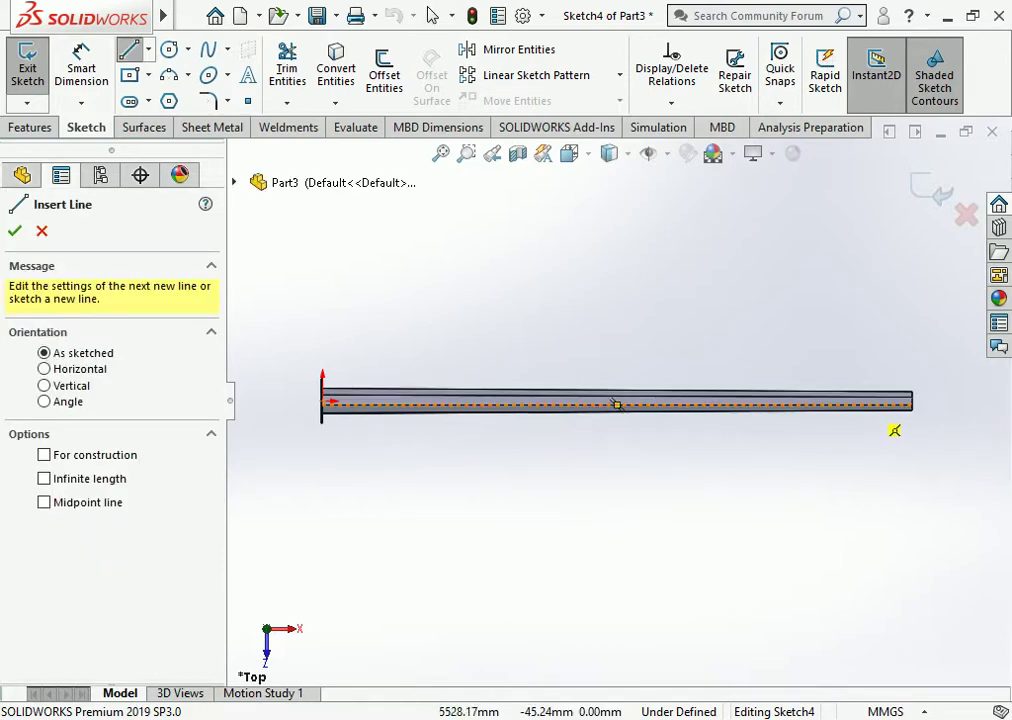
{"action": "scroll", "coordinate": [894, 430], "scroll_direction": "down", "scroll_amount": 1}
{"action": "scroll", "coordinate": [891, 429], "scroll_direction": "down", "scroll_amount": 2}
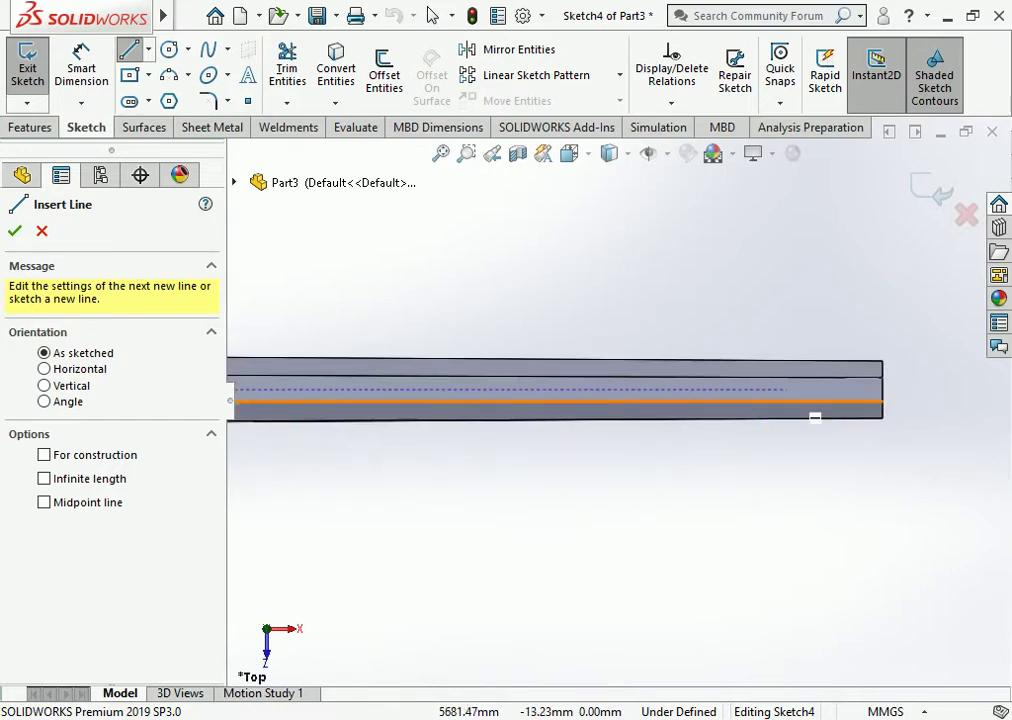
{"action": "scroll", "coordinate": [817, 416], "scroll_direction": "up", "scroll_amount": 2}
{"action": "scroll", "coordinate": [746, 420], "scroll_direction": "up", "scroll_amount": 1}
{"action": "scroll", "coordinate": [691, 425], "scroll_direction": "up", "scroll_amount": 2}
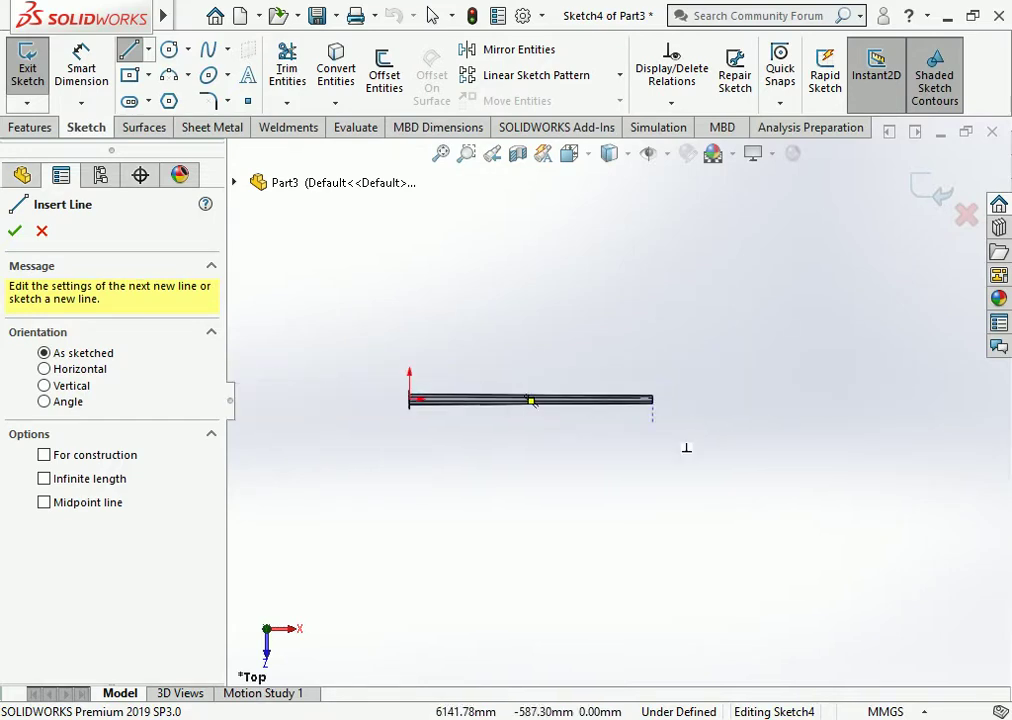
{"action": "scroll", "coordinate": [573, 400], "scroll_direction": "down", "scroll_amount": 2}
{"action": "scroll", "coordinate": [716, 425], "scroll_direction": "down", "scroll_amount": 1}
{"action": "scroll", "coordinate": [736, 400], "scroll_direction": "down", "scroll_amount": 2}
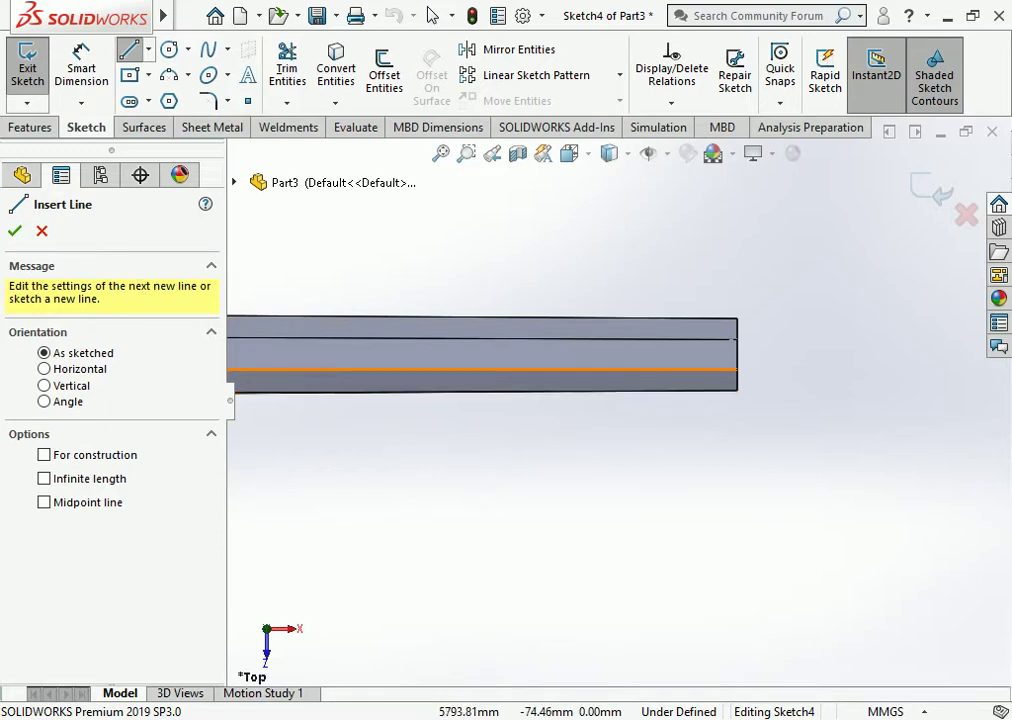
{"action": "scroll", "coordinate": [669, 378], "scroll_direction": "down", "scroll_amount": 2}
{"action": "left_click", "coordinate": [659, 383]}
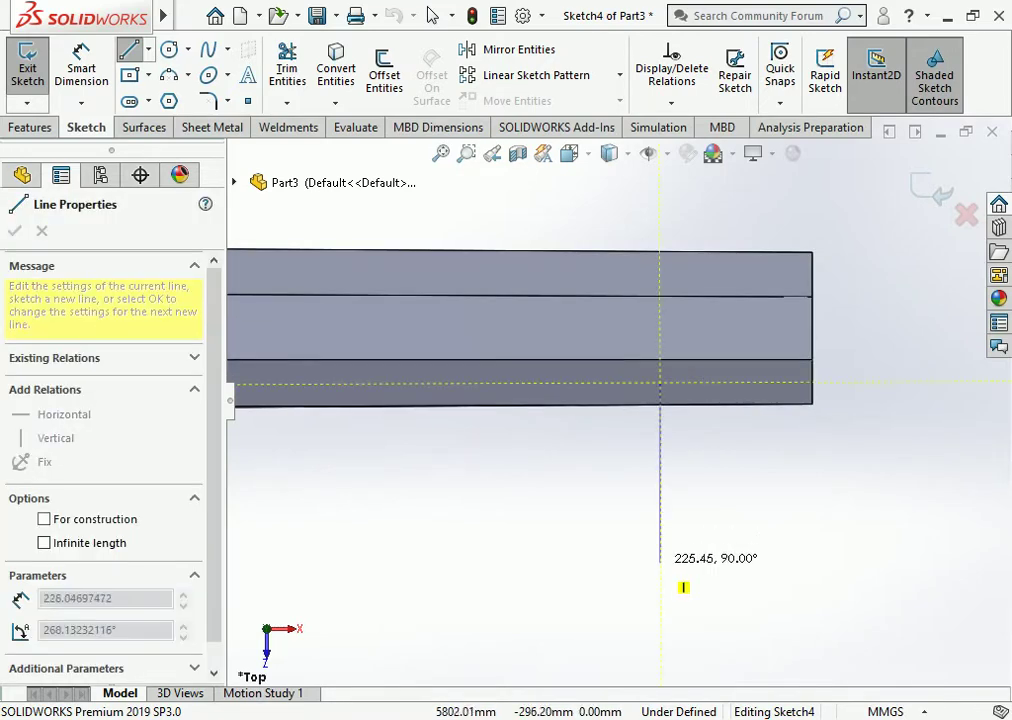
{"action": "scroll", "coordinate": [660, 590], "scroll_direction": "up", "scroll_amount": 3}
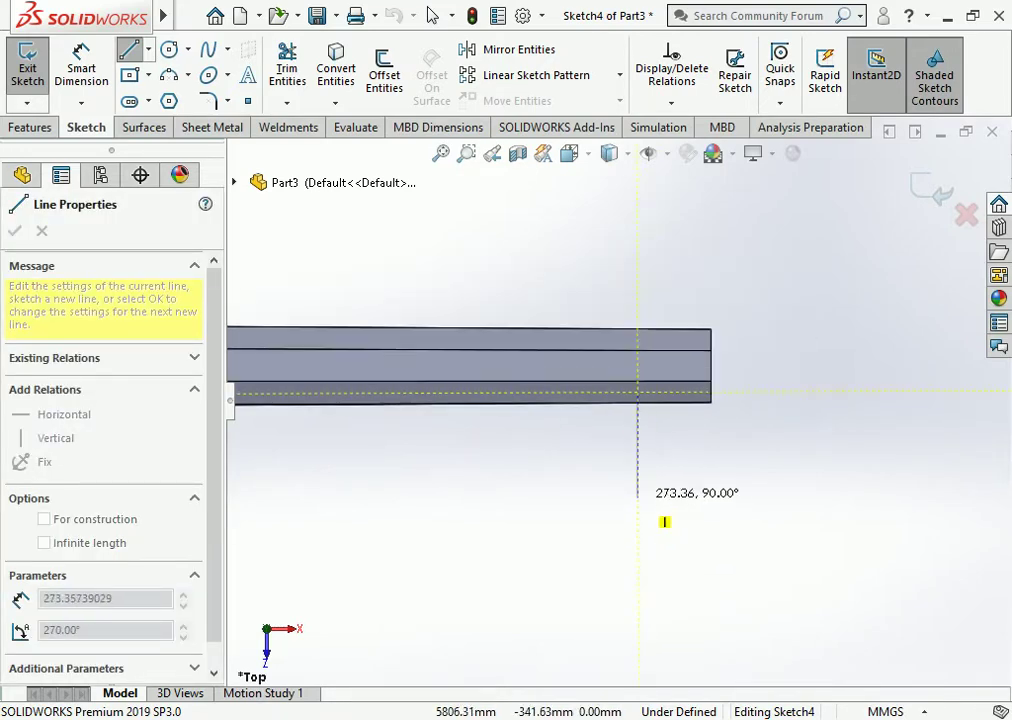
{"action": "left_click", "coordinate": [638, 490]}
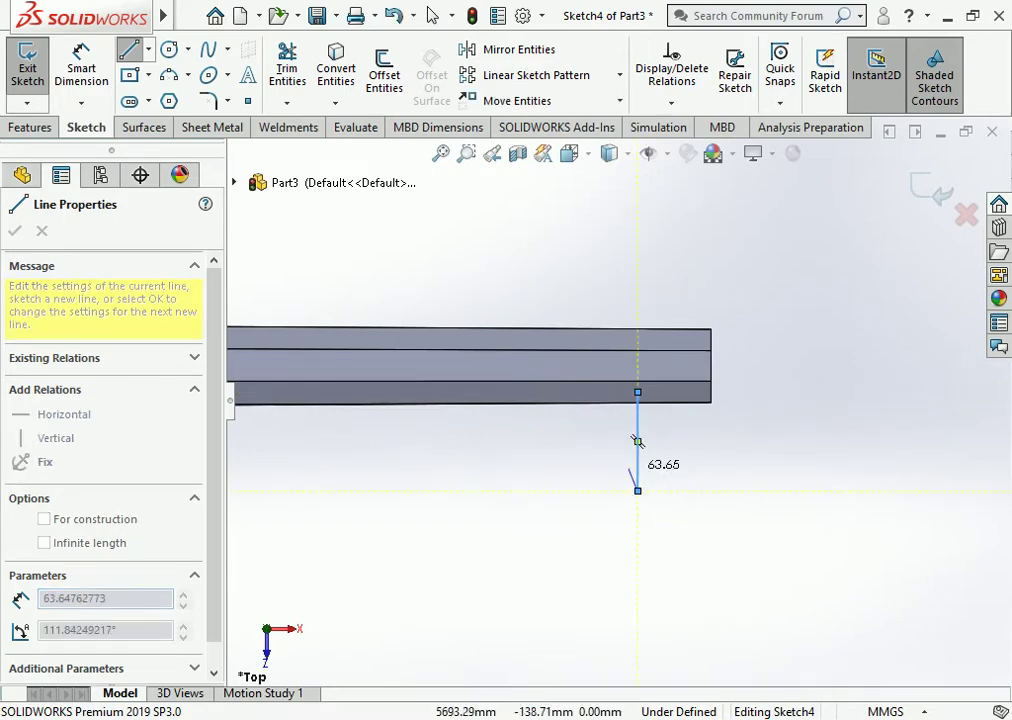
{"action": "key", "text": "Escape"}
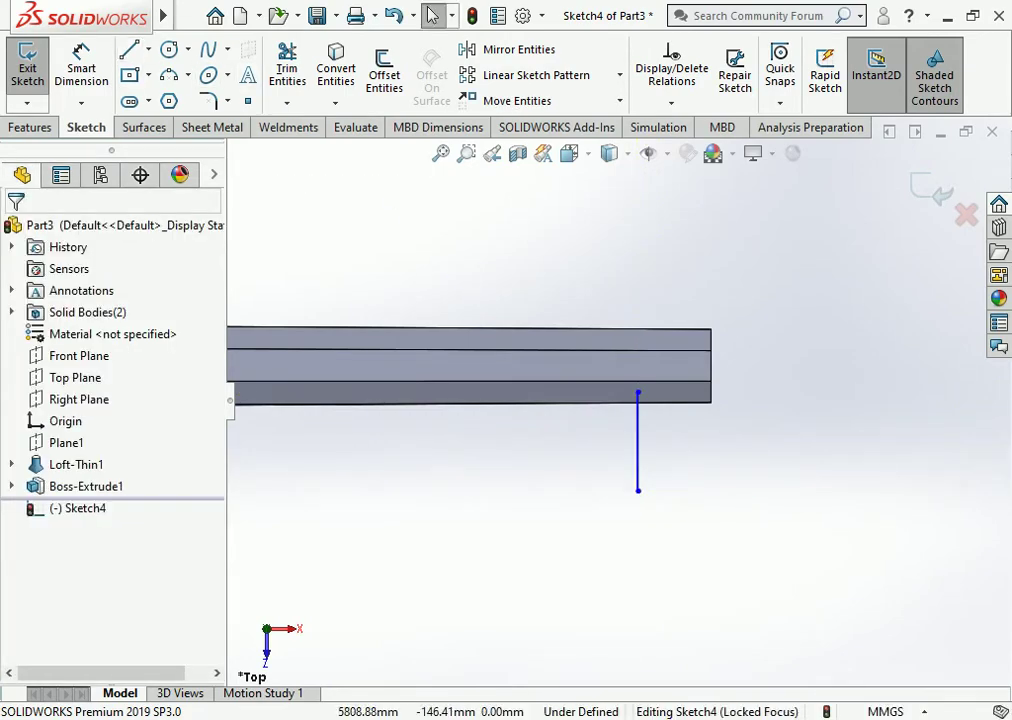
{"action": "left_click_drag", "start_coordinate": [638, 440], "coordinate": [598, 440]}
{"action": "left_click", "coordinate": [550, 280]}
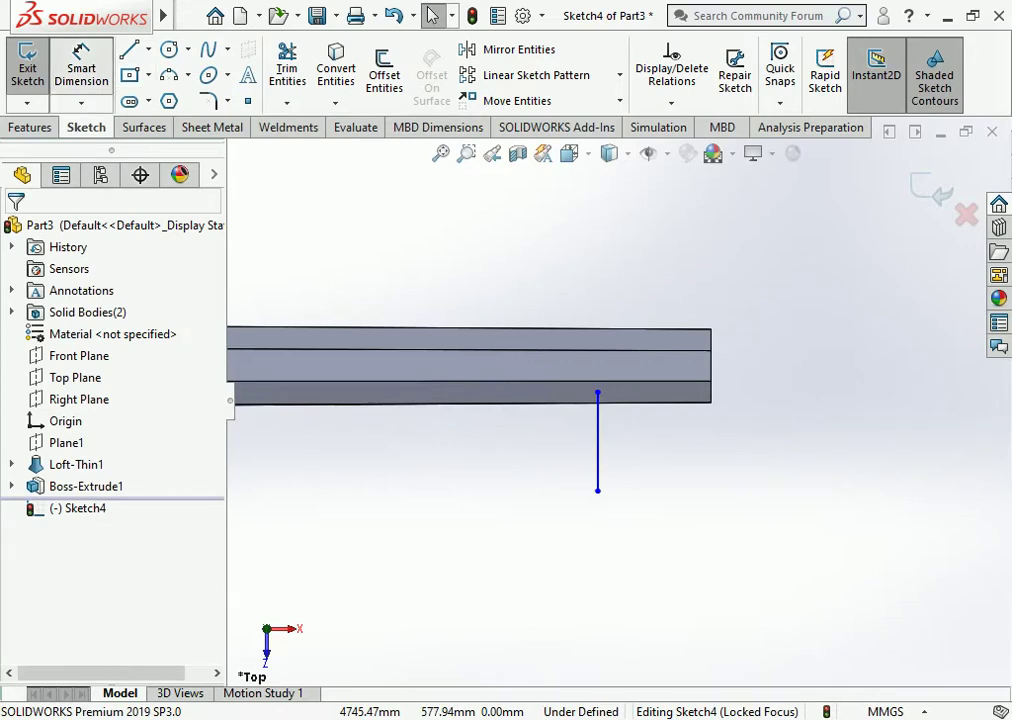
Step: Dimension the line 300 from the bar's right end and 250 long, then exit the sketch
{"action": "key", "text": "d"}
{"action": "left_click", "coordinate": [598, 440]}
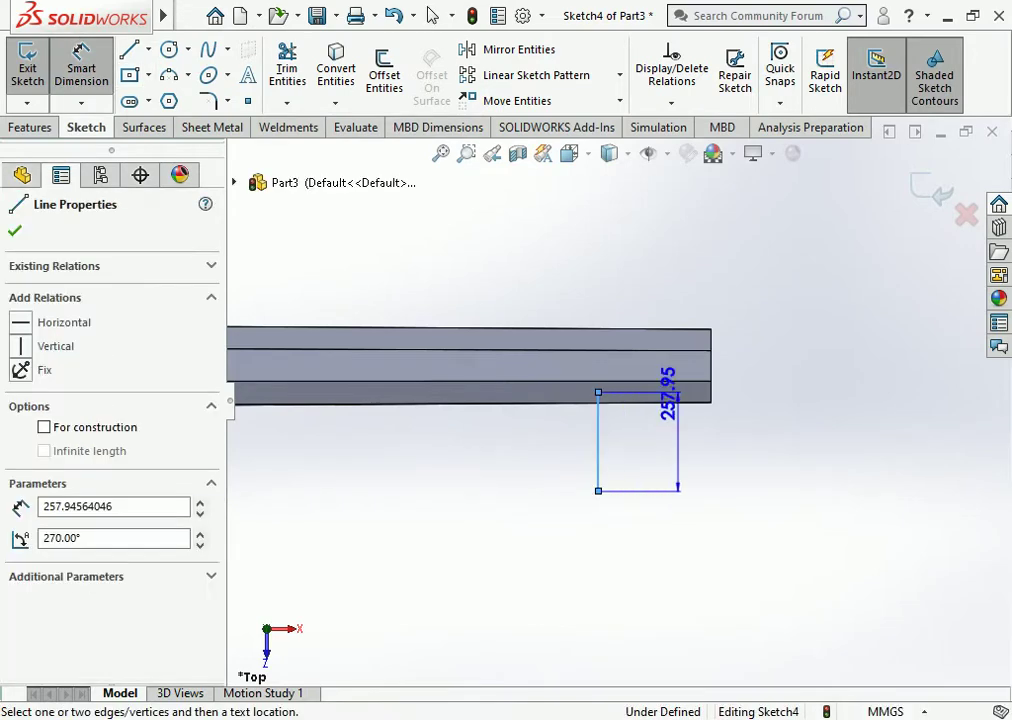
{"action": "left_click", "coordinate": [711, 372]}
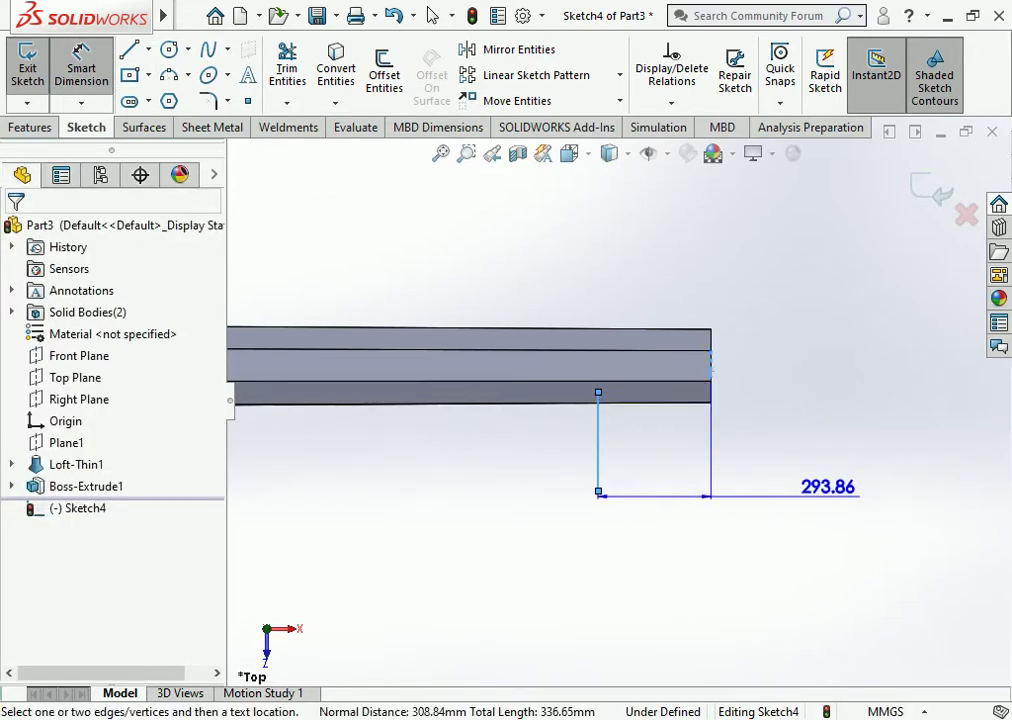
{"action": "left_click", "coordinate": [773, 532]}
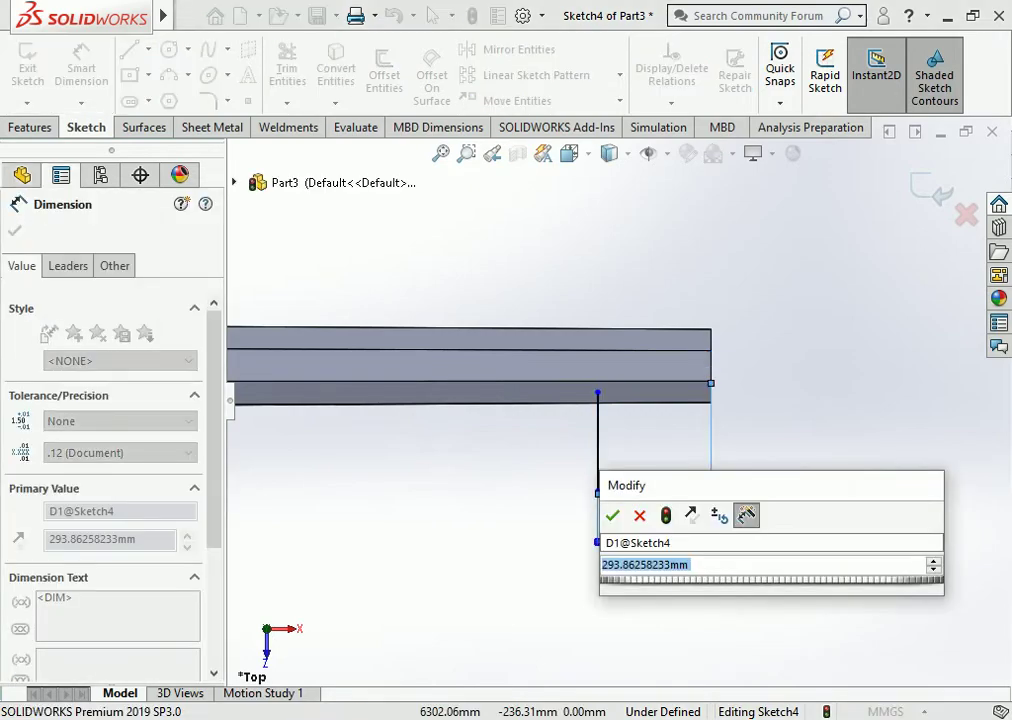
{"action": "type", "text": "300"}
{"action": "key", "text": "Return"}
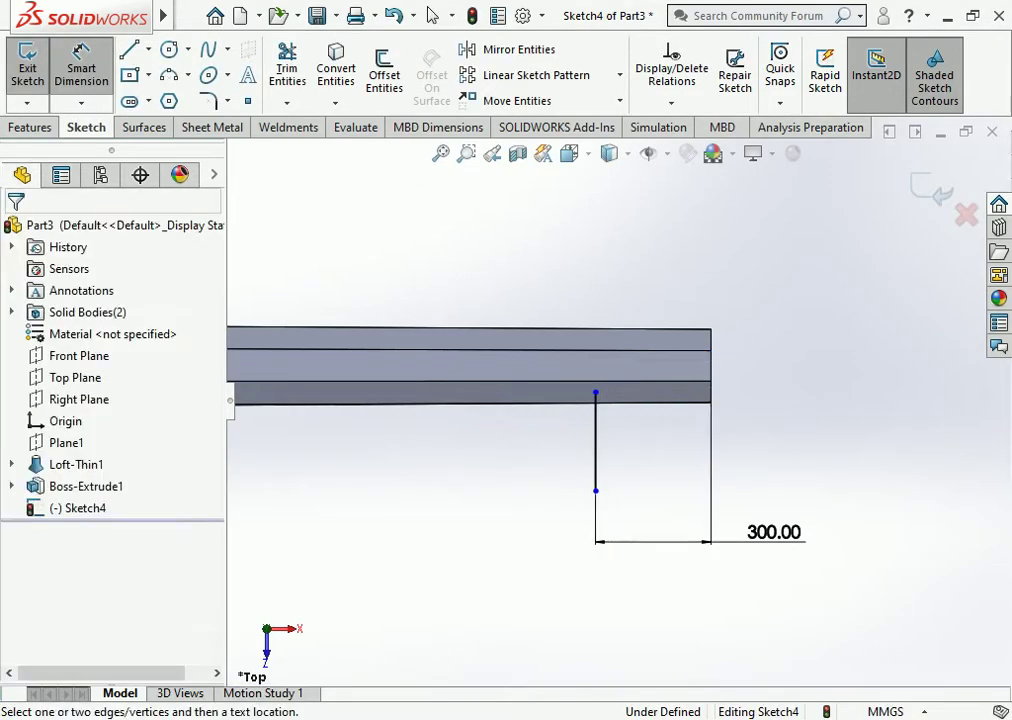
{"action": "left_click", "coordinate": [596, 440]}
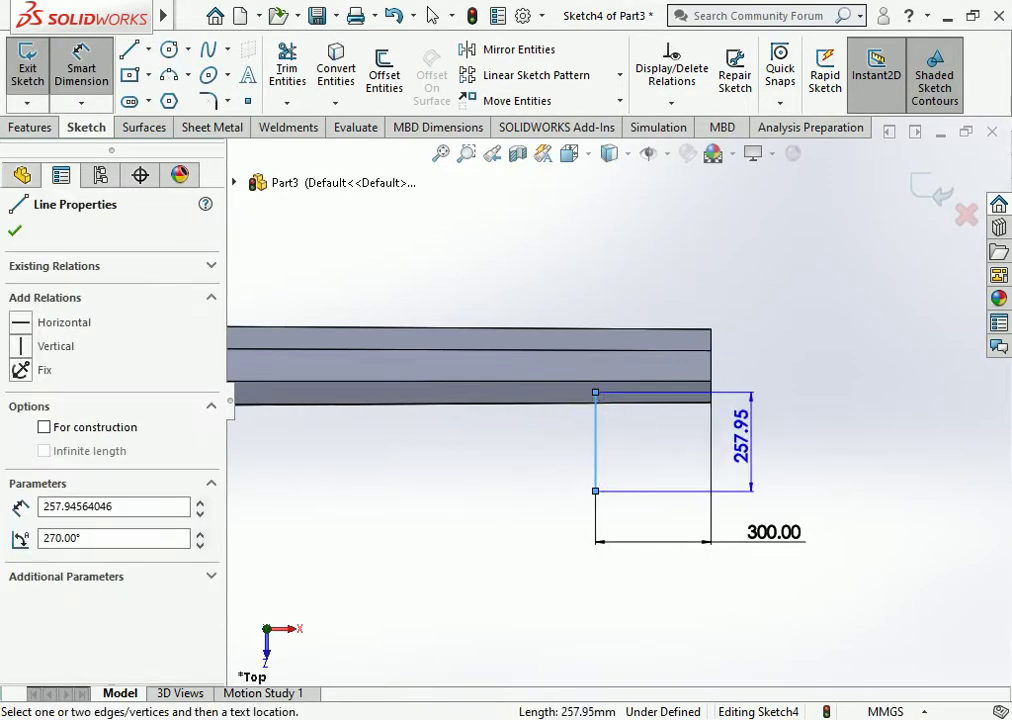
{"action": "left_click", "coordinate": [745, 420]}
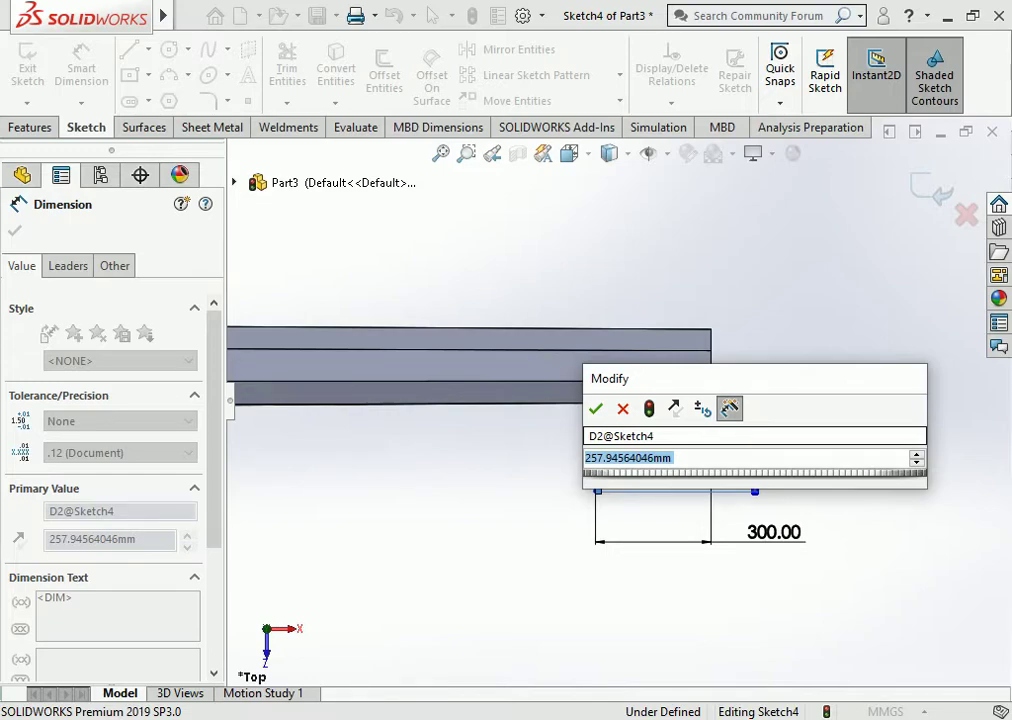
{"action": "type", "text": "250"}
{"action": "key", "text": "Return"}
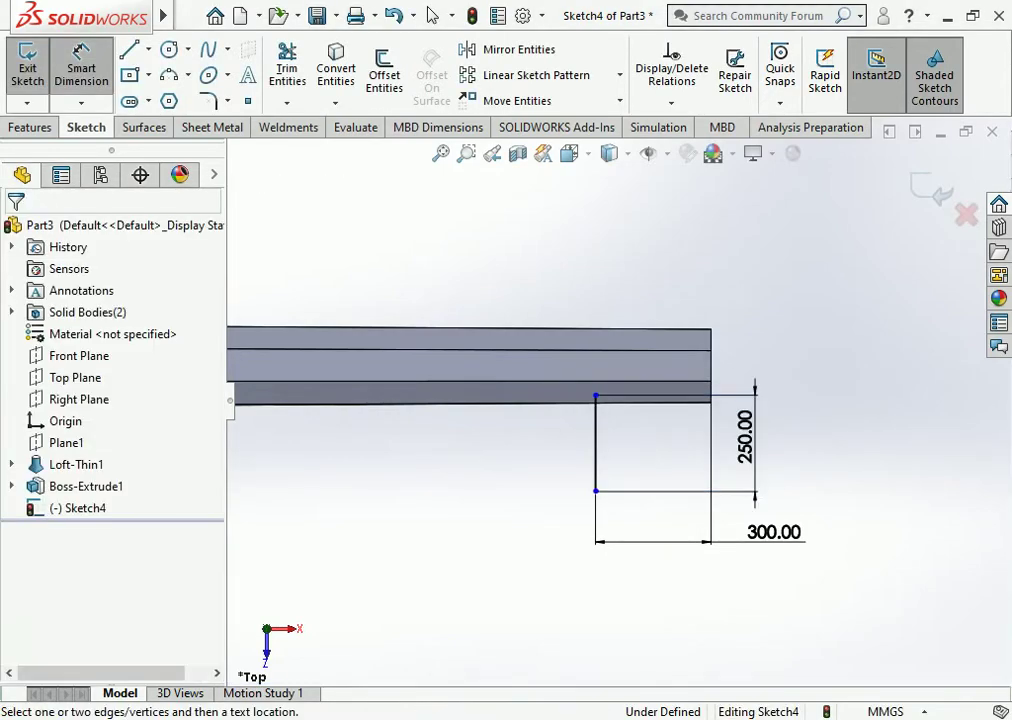
{"action": "key", "text": "Escape"}
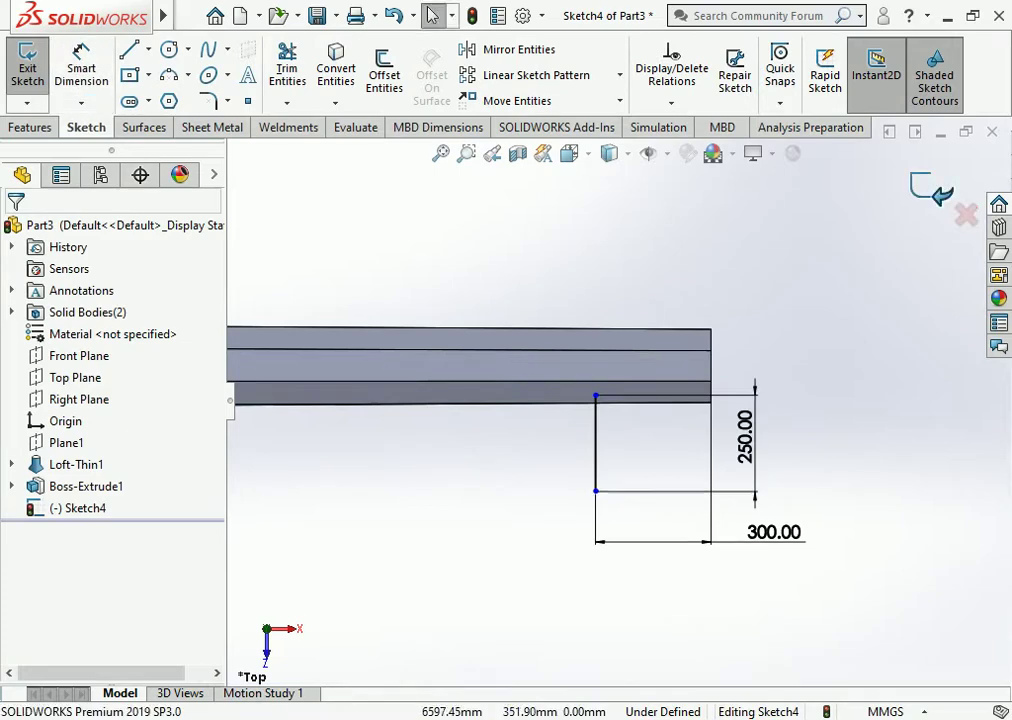
{"action": "key", "text": "ctrl+b"}
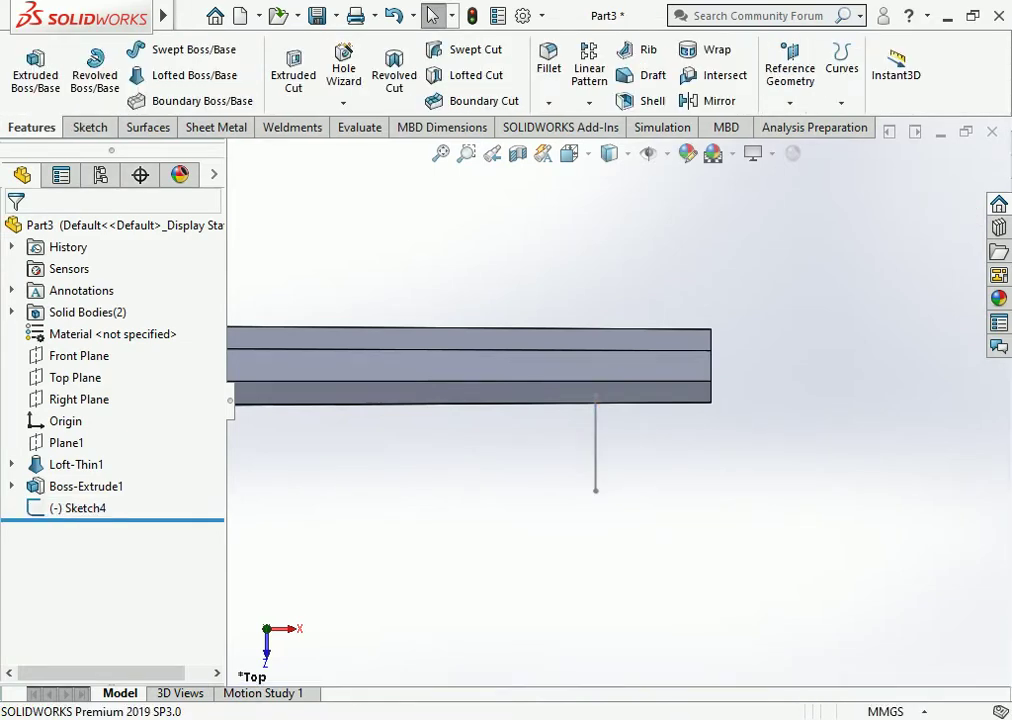
Step: Set up a structural member with an iso pipe profile of size 33.7 x 4.0
{"action": "left_click", "coordinate": [292, 127]}
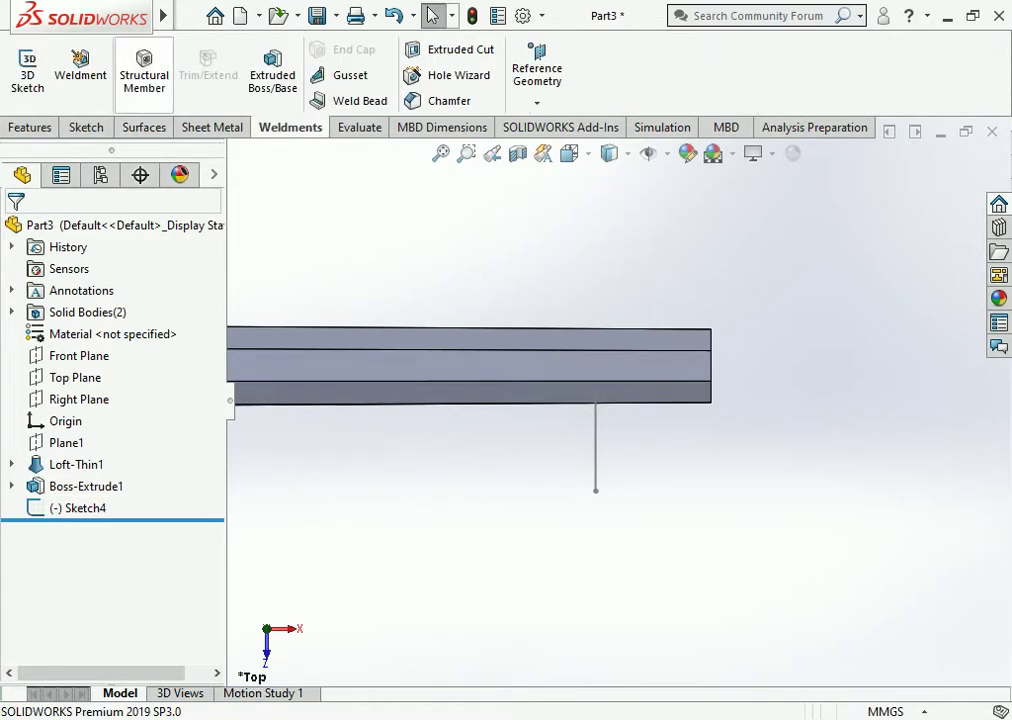
{"action": "left_click", "coordinate": [144, 70]}
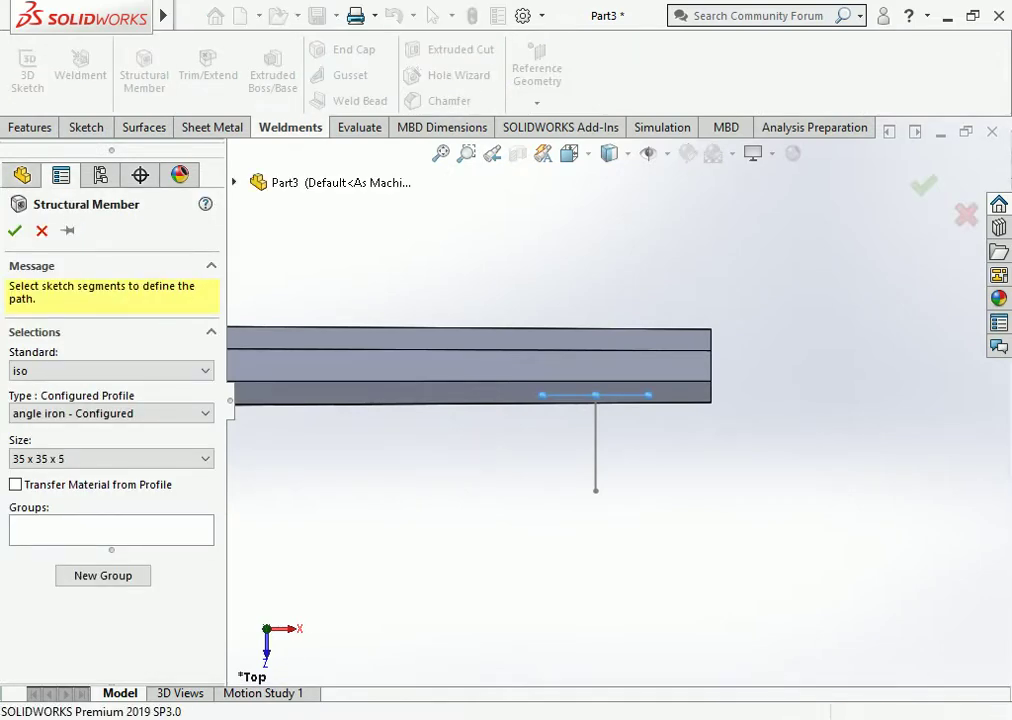
{"action": "left_click", "coordinate": [596, 445]}
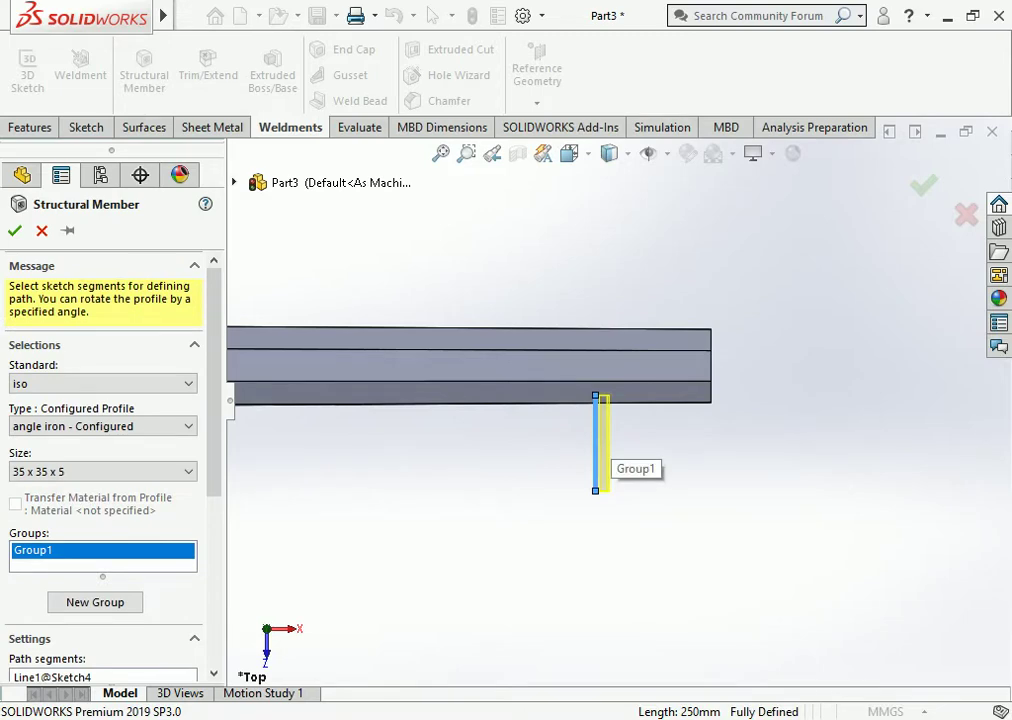
{"action": "right_click", "coordinate": [113, 550]}
{"action": "left_click", "coordinate": [160, 561]}
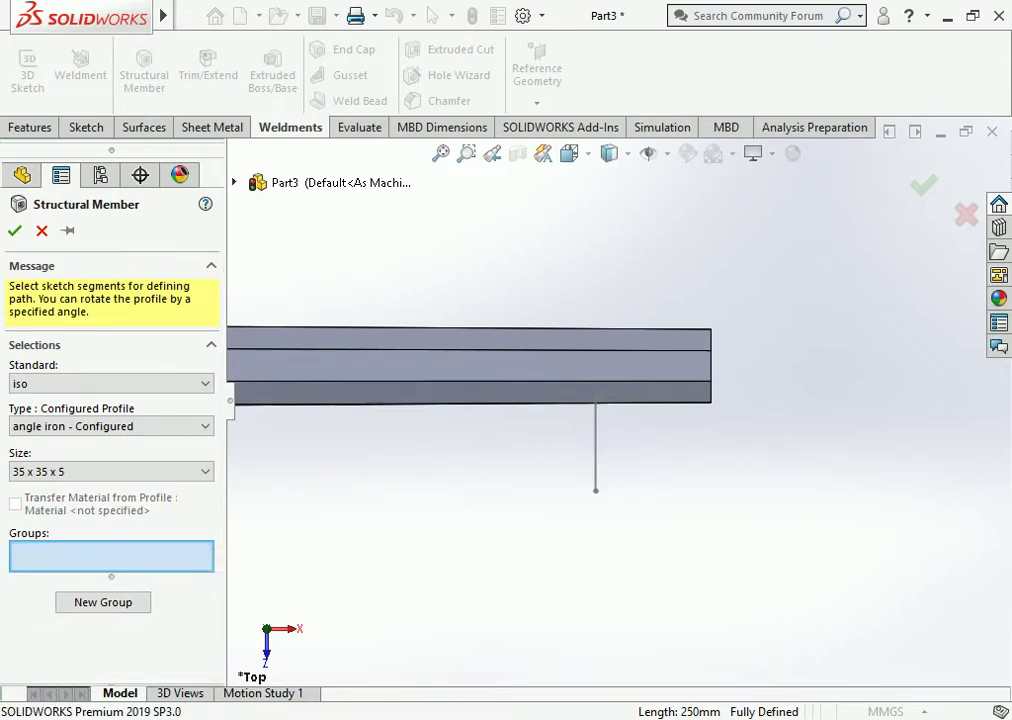
{"action": "left_click", "coordinate": [110, 471]}
{"action": "left_click", "coordinate": [60, 522]}
{"action": "left_click", "coordinate": [110, 426]}
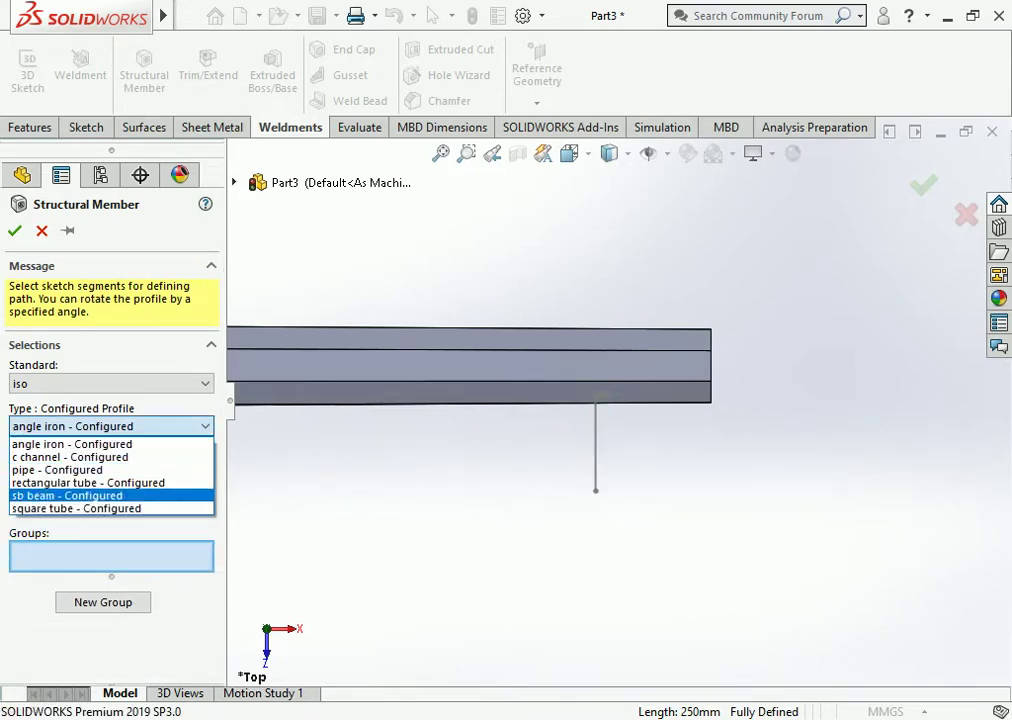
{"action": "left_click", "coordinate": [57, 469]}
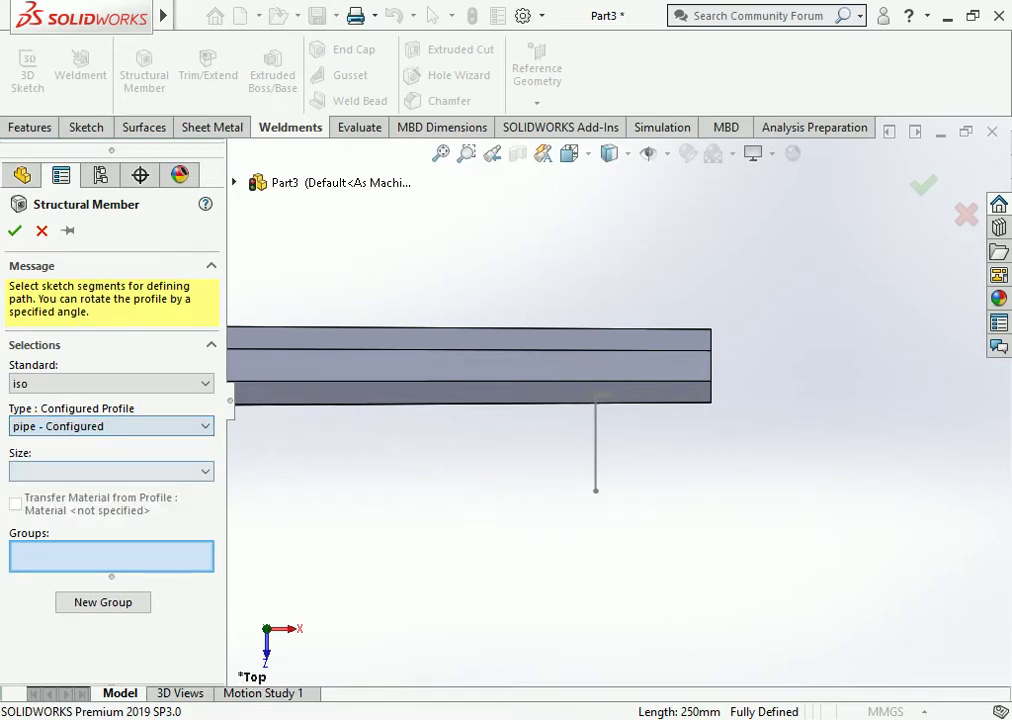
{"action": "left_click", "coordinate": [110, 471]}
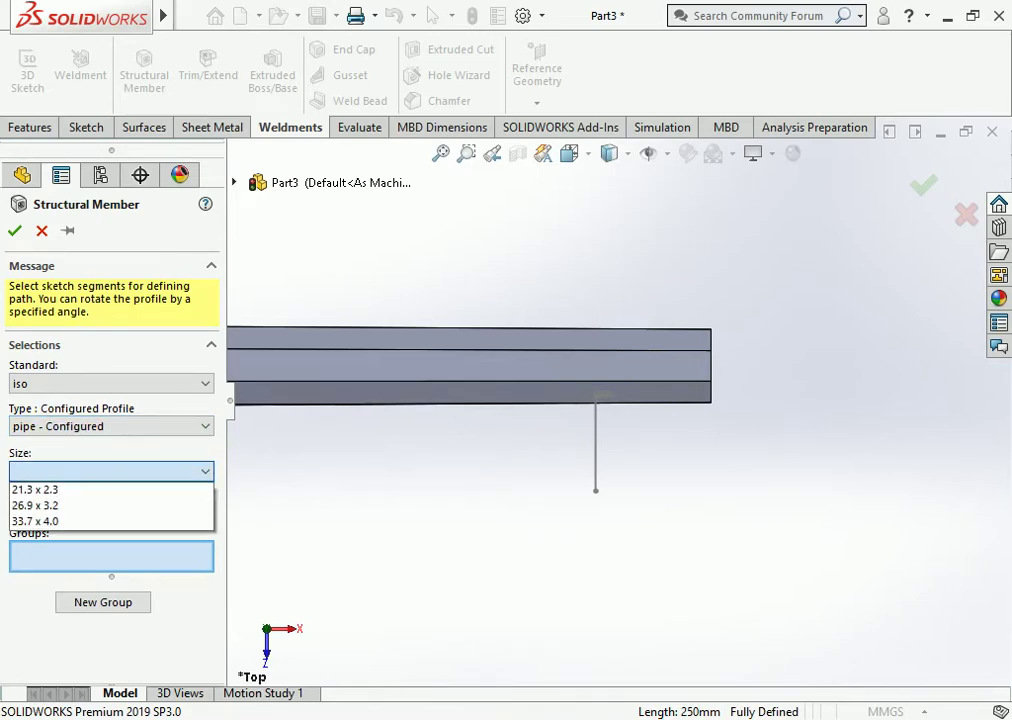
{"action": "left_click", "coordinate": [35, 521]}
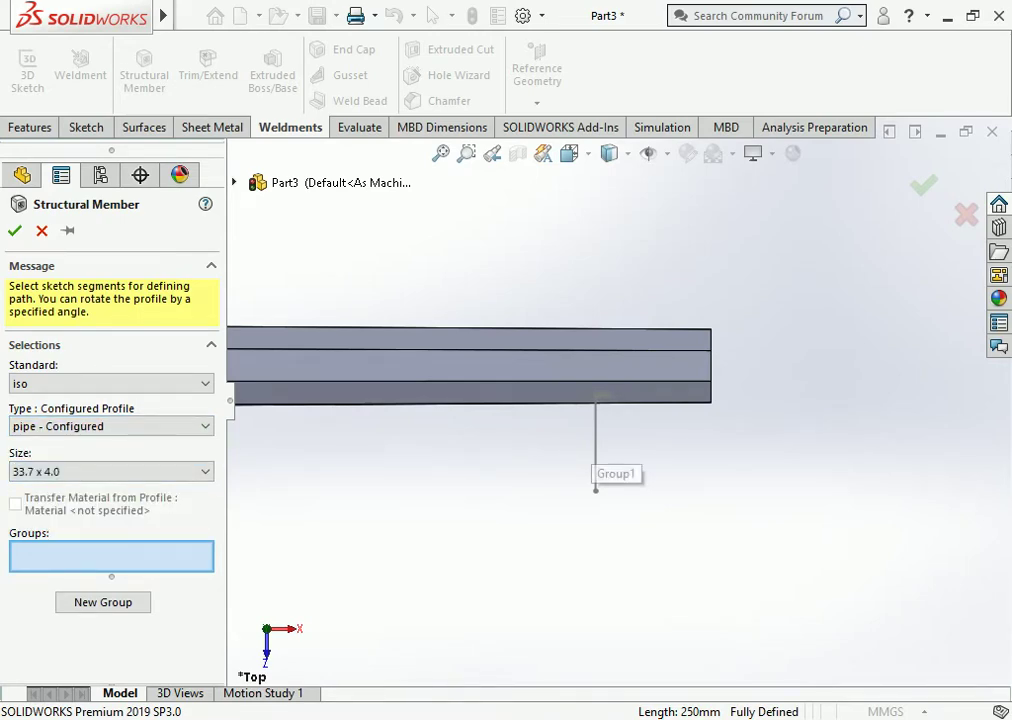
{"action": "left_click", "coordinate": [597, 450]}
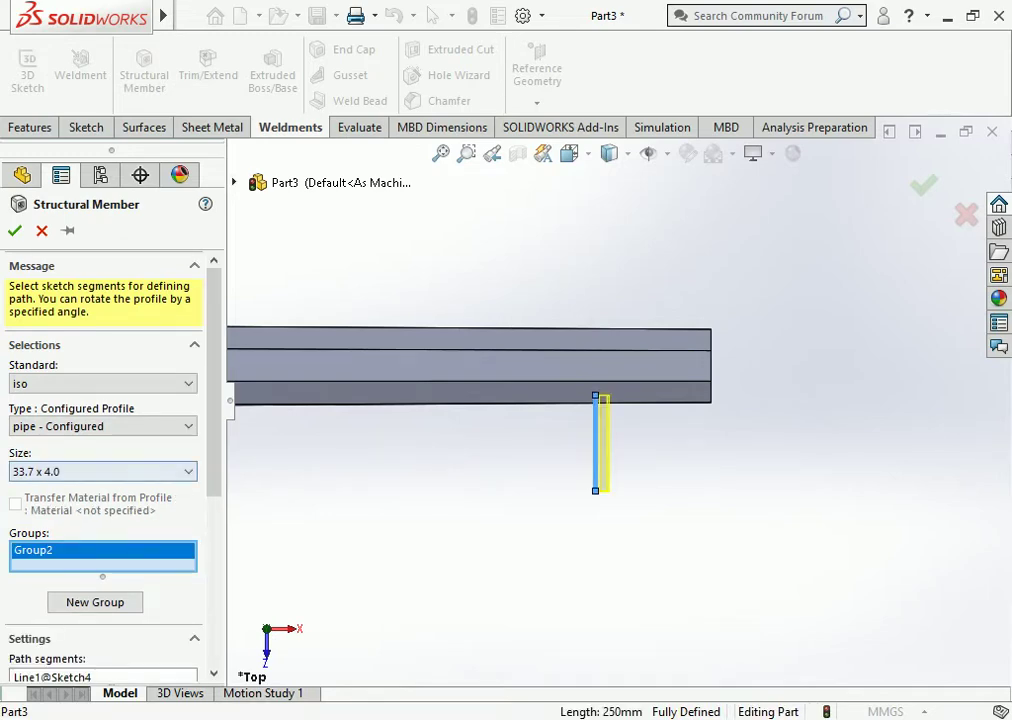
Step: Delete the extra pipe group and cancel the structural member setup
{"action": "key", "text": "Down"}
{"action": "key", "text": "Down"}
{"action": "key", "text": "Left"}
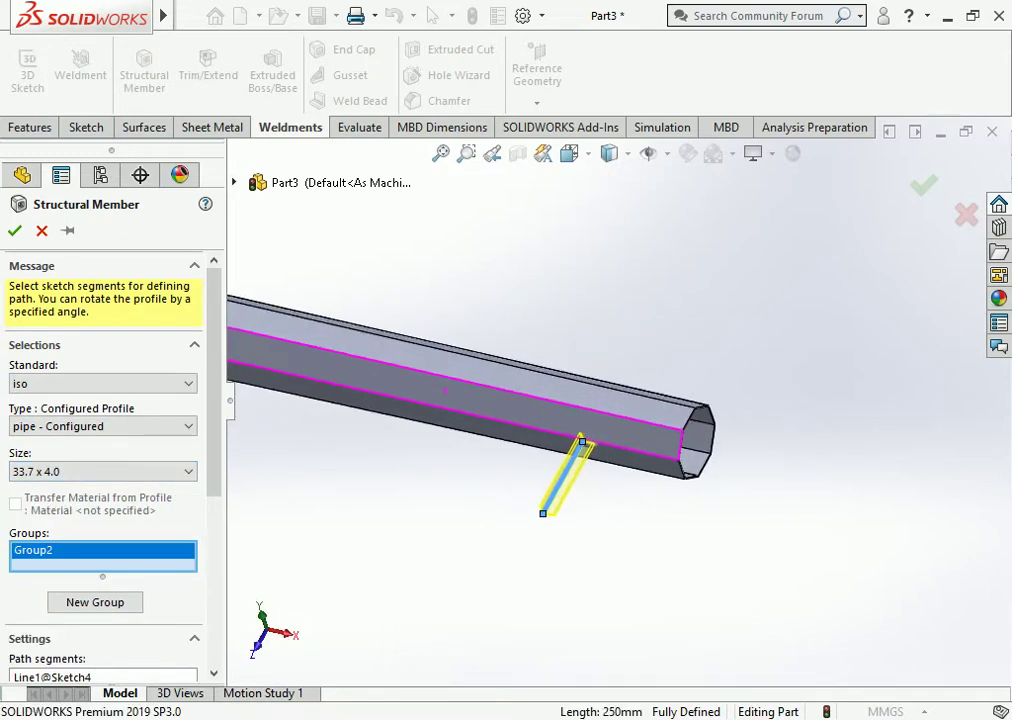
{"action": "right_click", "coordinate": [79, 556]}
{"action": "left_click", "coordinate": [126, 571]}
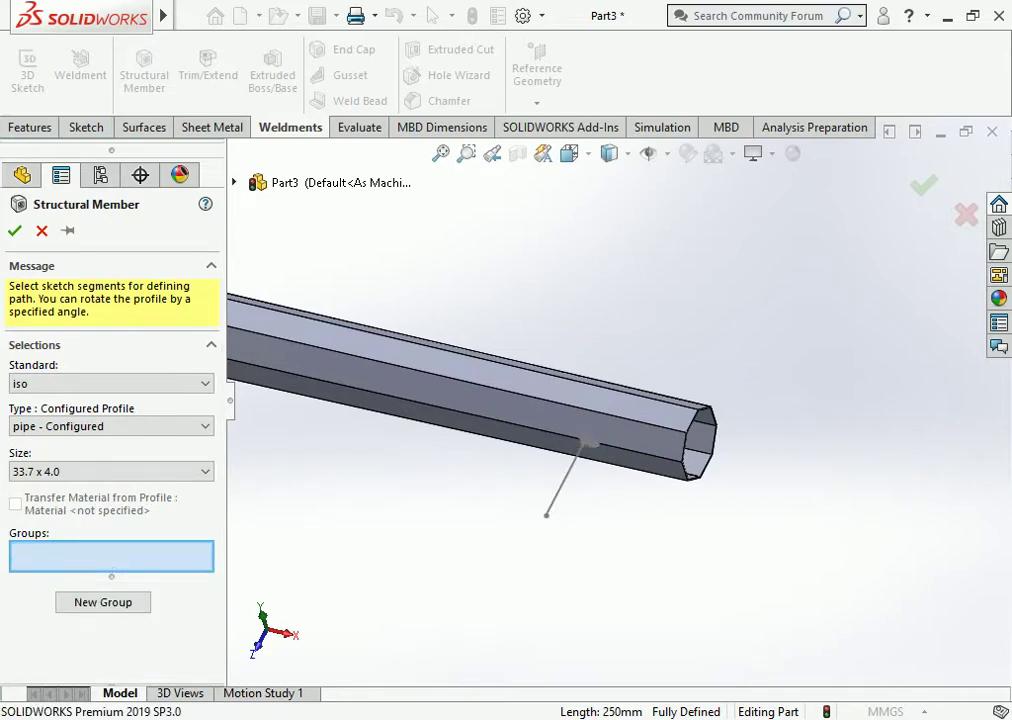
{"action": "left_click", "coordinate": [565, 478]}
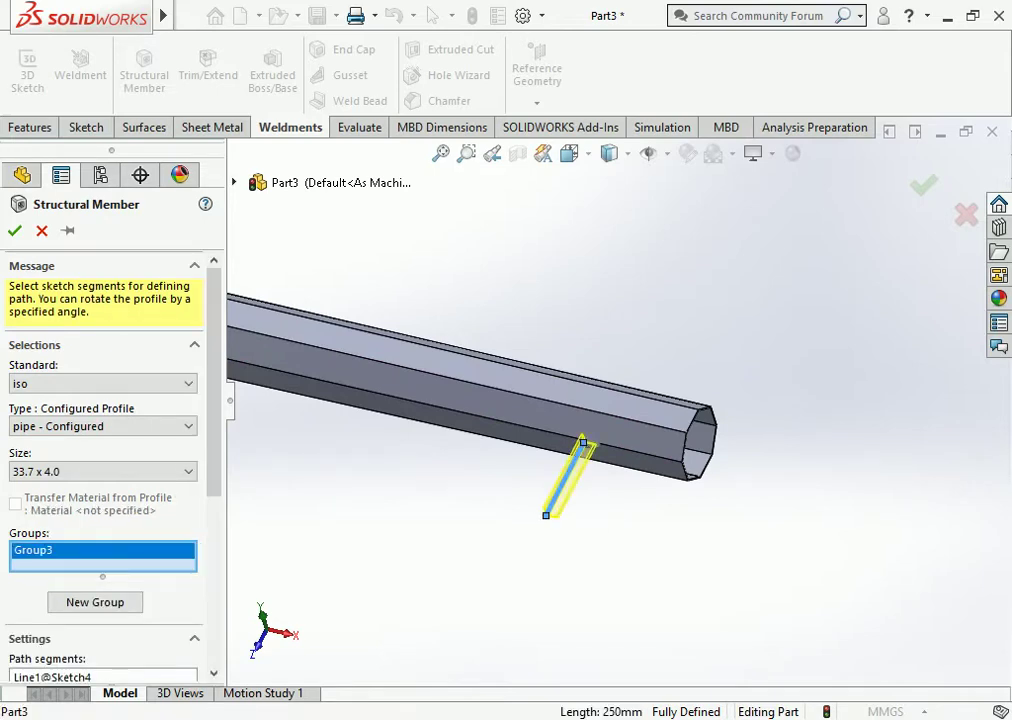
{"action": "left_click", "coordinate": [565, 478]}
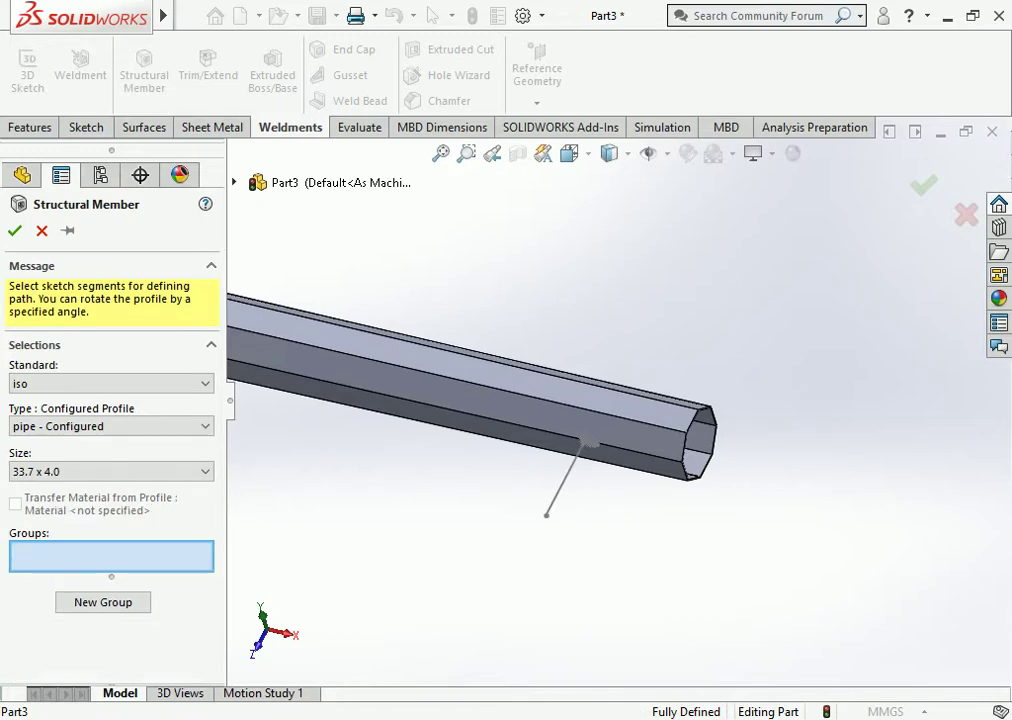
{"action": "key", "text": "Escape"}
Step: Create a fresh 33.7 x 4.0 pipe member along Line1@Sketch4 and confirm it
{"action": "left_click", "coordinate": [144, 75]}
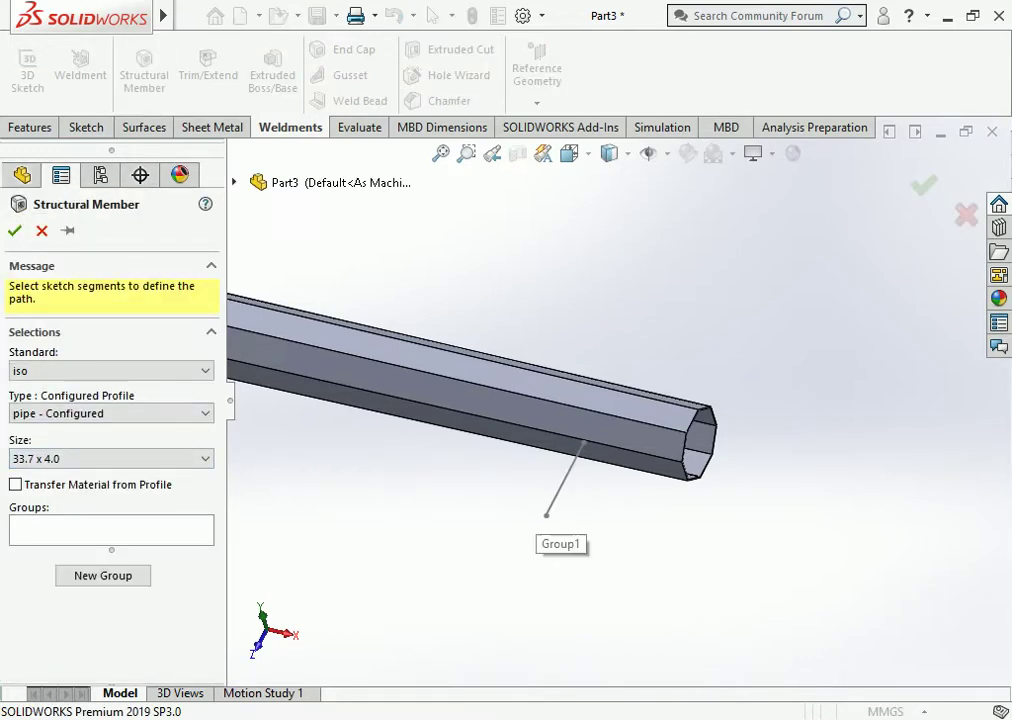
{"action": "left_click", "coordinate": [565, 478]}
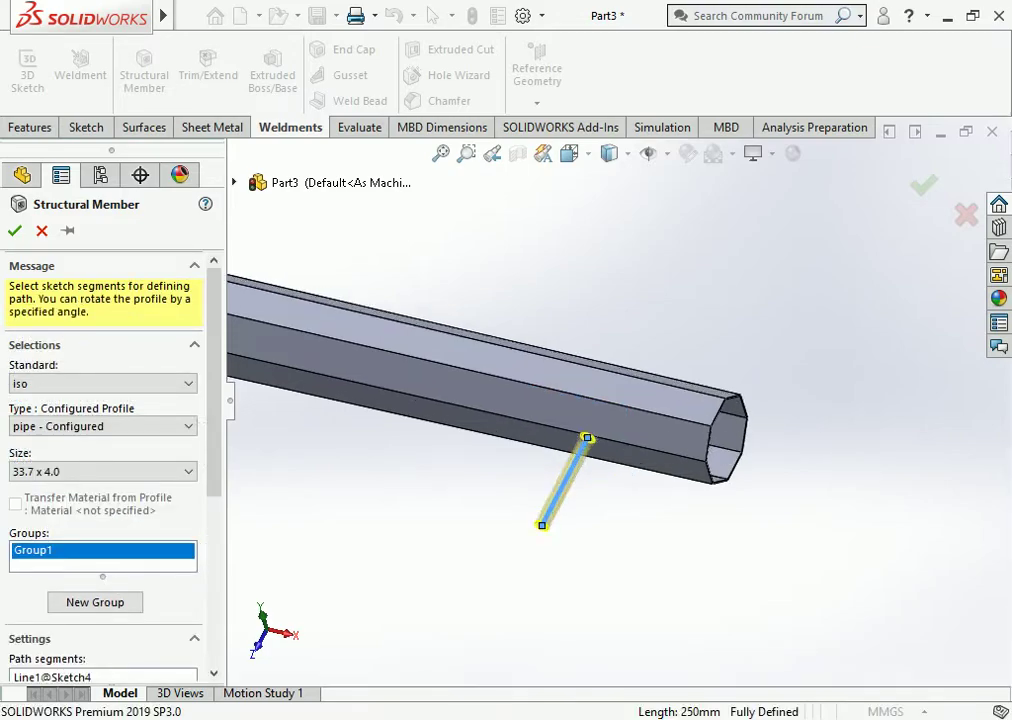
{"action": "key", "text": "Left"}
{"action": "key", "text": "Left"}
{"action": "key", "text": "Left"}
{"action": "key", "text": "Left"}
{"action": "key", "text": "Left"}
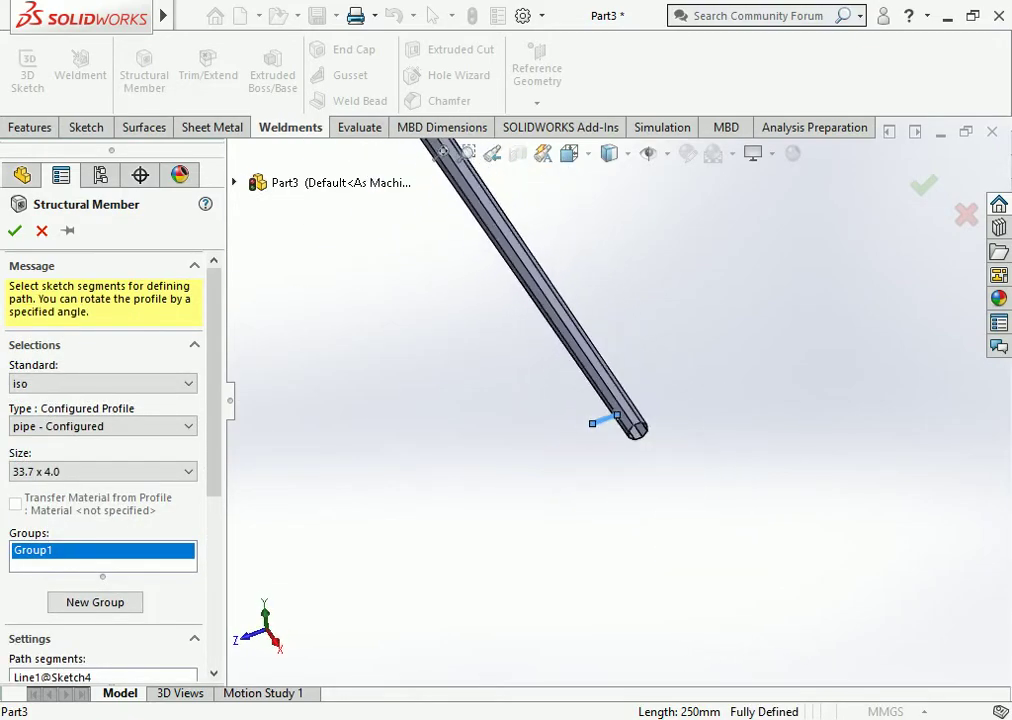
{"action": "key", "text": "Left"}
{"action": "key", "text": "Left"}
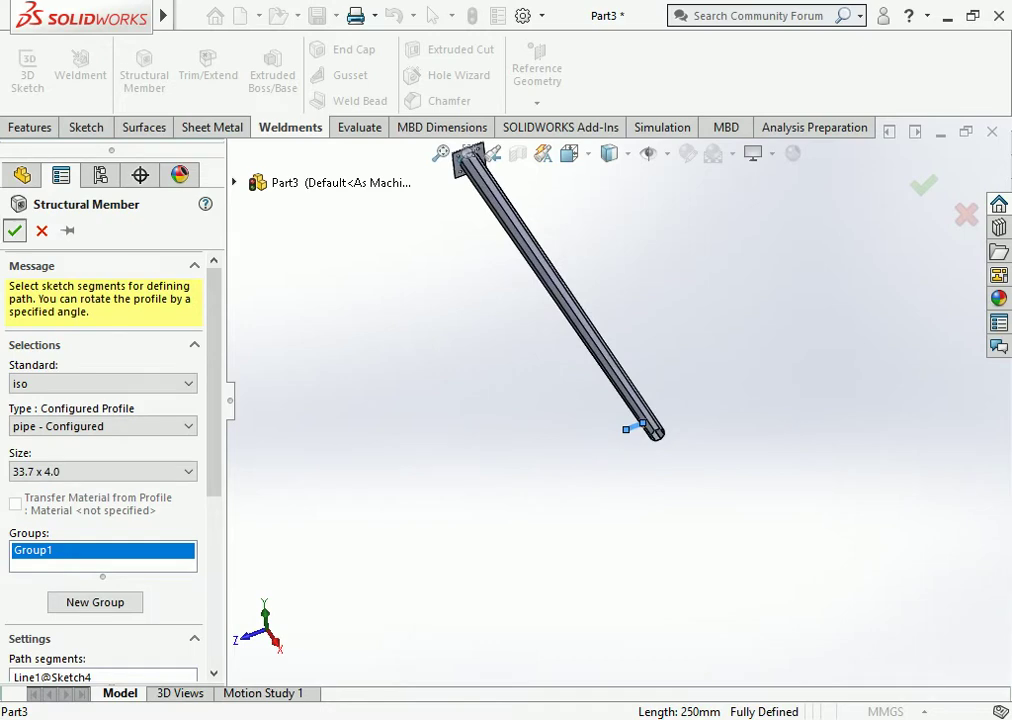
{"action": "key", "text": "Return"}
{"action": "key", "text": "shift+z"}
{"action": "key", "text": "shift+z"}
{"action": "key", "text": "shift+z"}
{"action": "key", "text": "shift+z"}
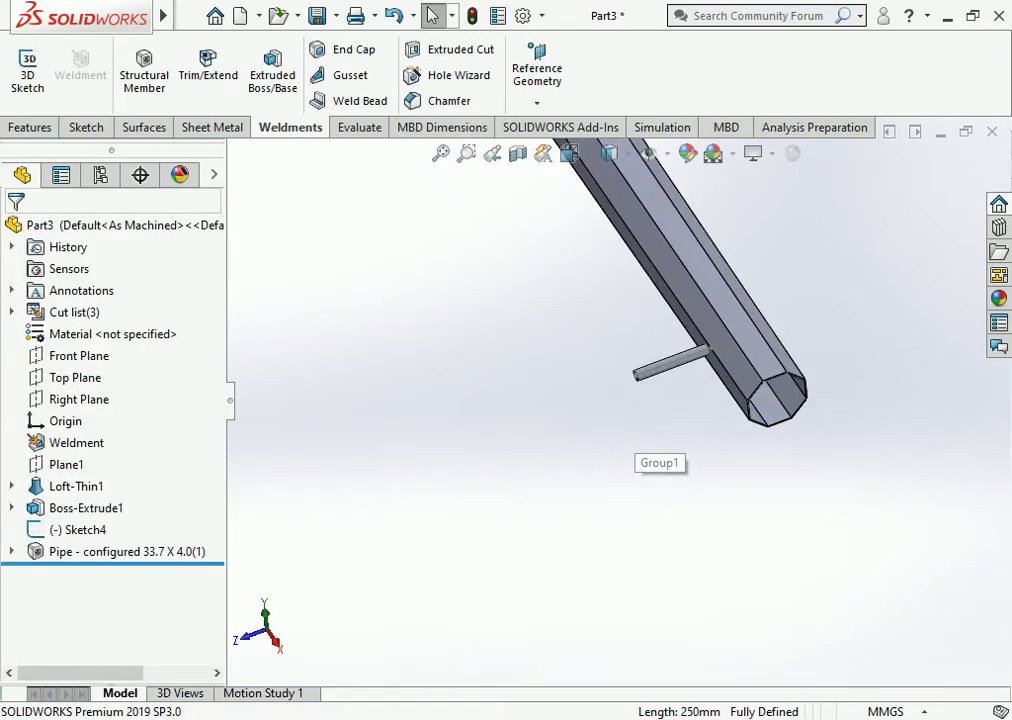
Step: Edit pipe profile Sketch12, setting the outer diameter to 60 and inner to 56
{"action": "left_click", "coordinate": [11, 551]}
{"action": "left_click", "coordinate": [95, 595]}
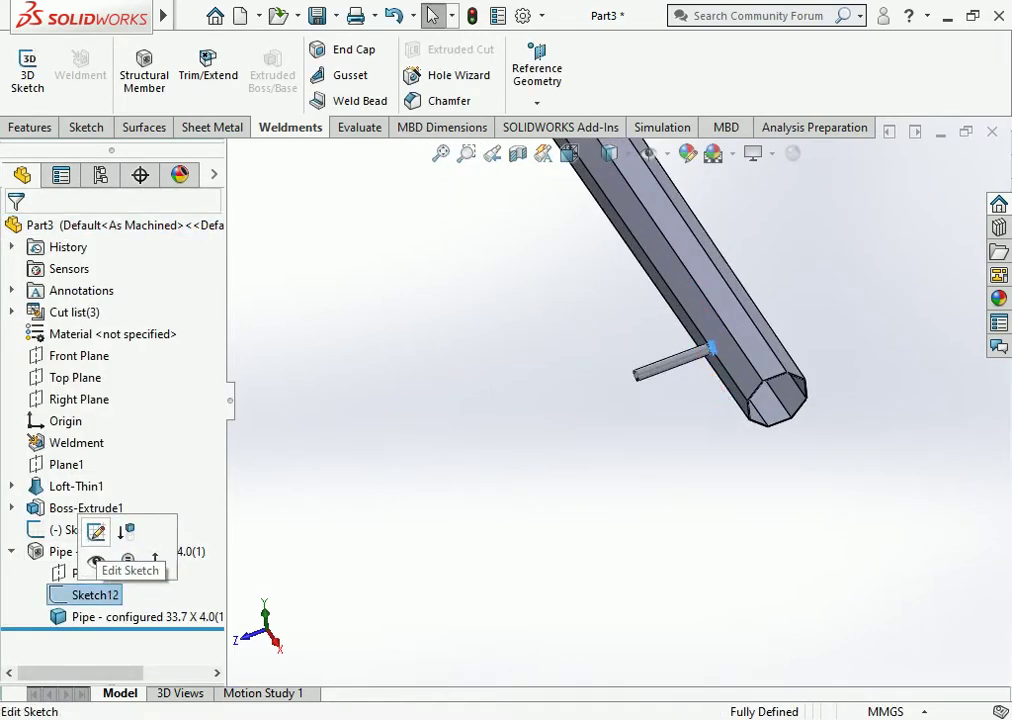
{"action": "left_click", "coordinate": [96, 532]}
{"action": "scroll", "coordinate": [726, 345], "scroll_direction": "up", "scroll_amount": 5}
{"action": "scroll", "coordinate": [726, 345], "scroll_direction": "up", "scroll_amount": 4}
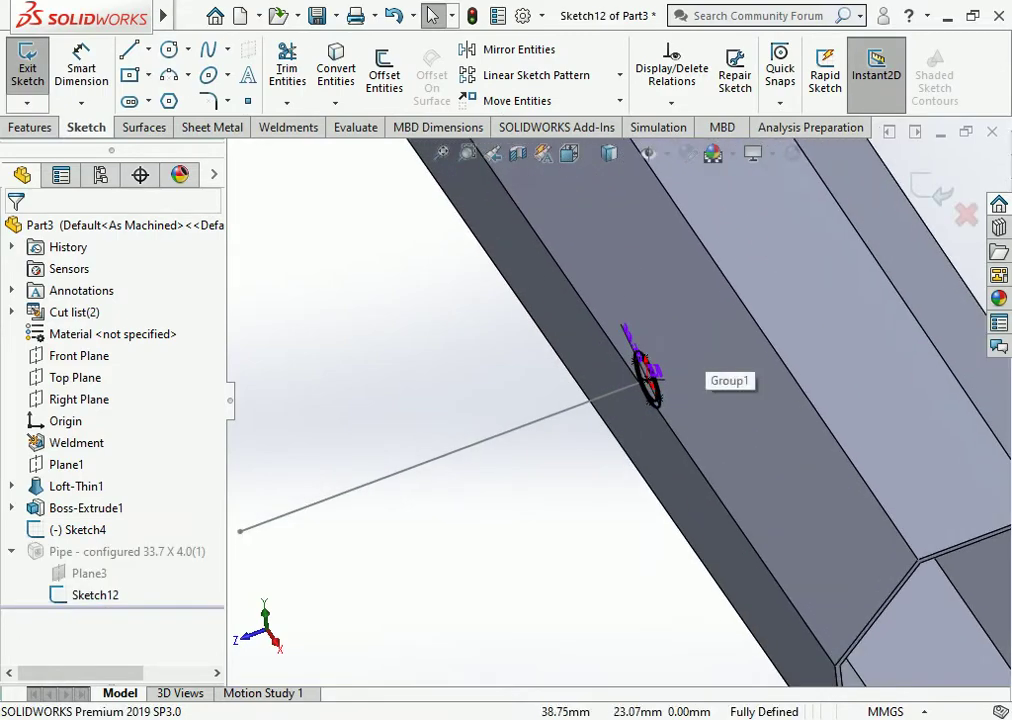
{"action": "key", "text": "ctrl+8"}
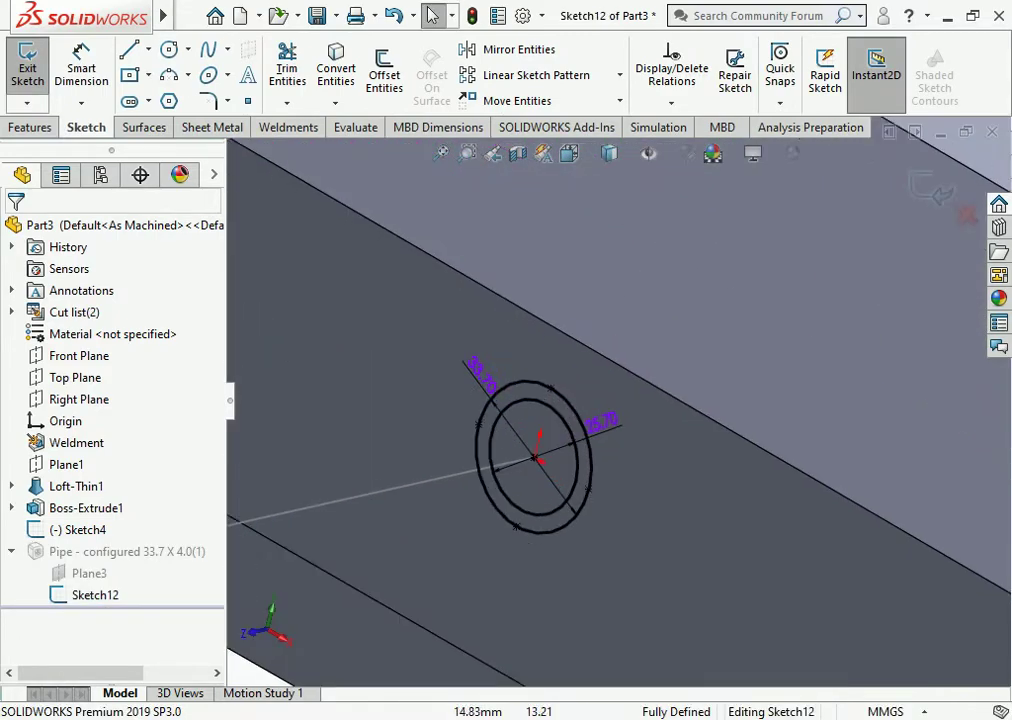
{"action": "double_click", "coordinate": [480, 376]}
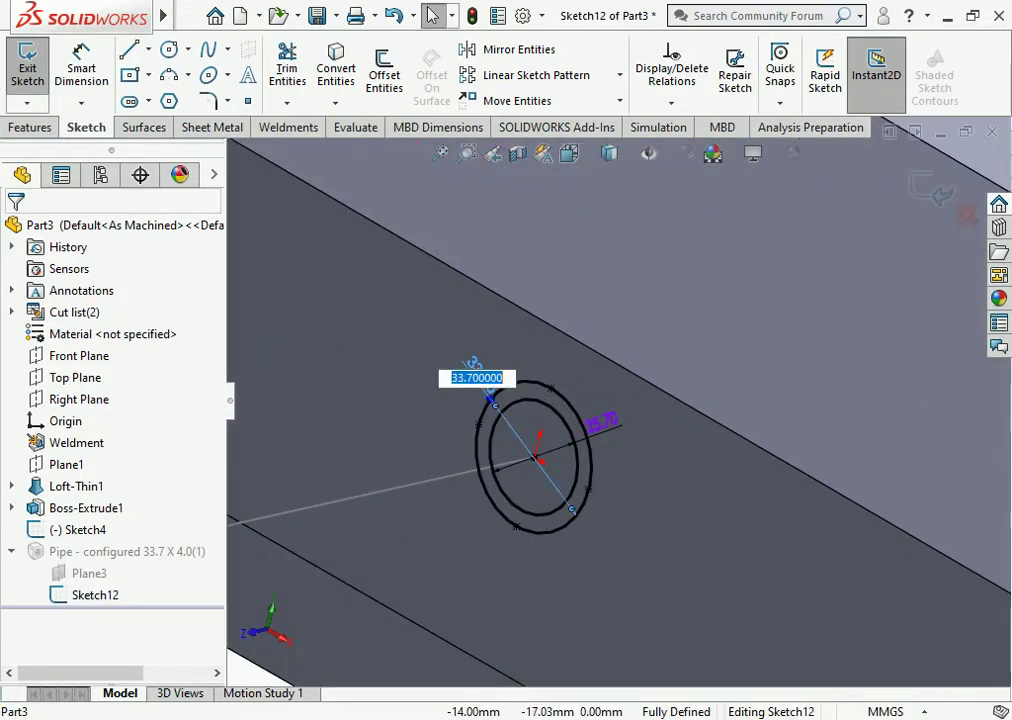
{"action": "type", "text": "60"}
{"action": "key", "text": "Return"}
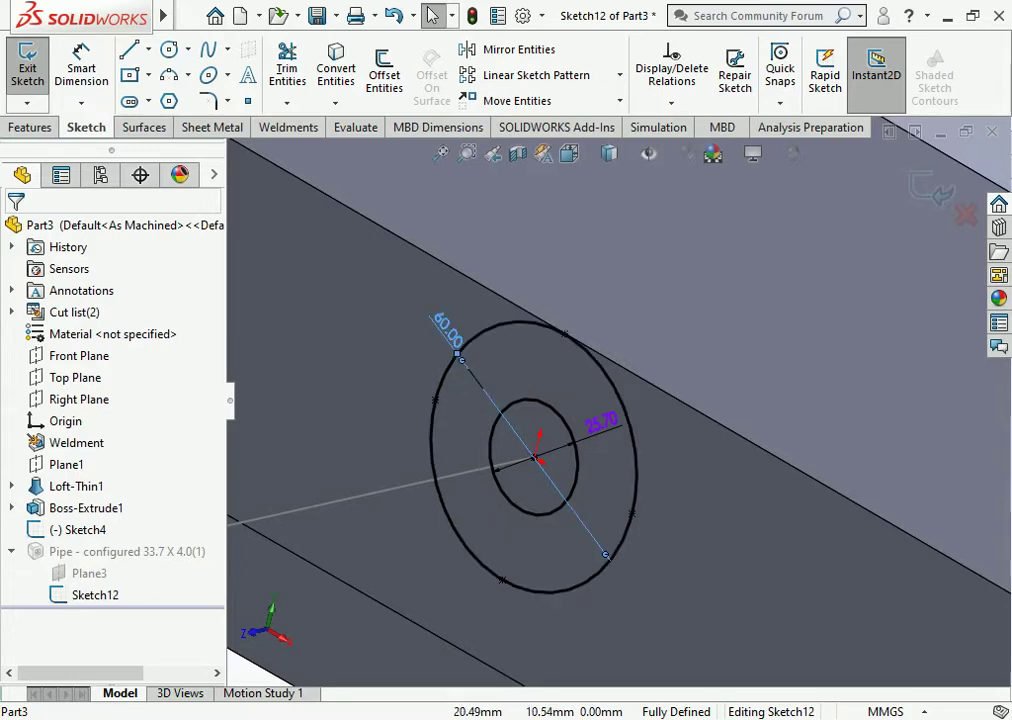
{"action": "double_click", "coordinate": [601, 420]}
{"action": "type", "text": "56"}
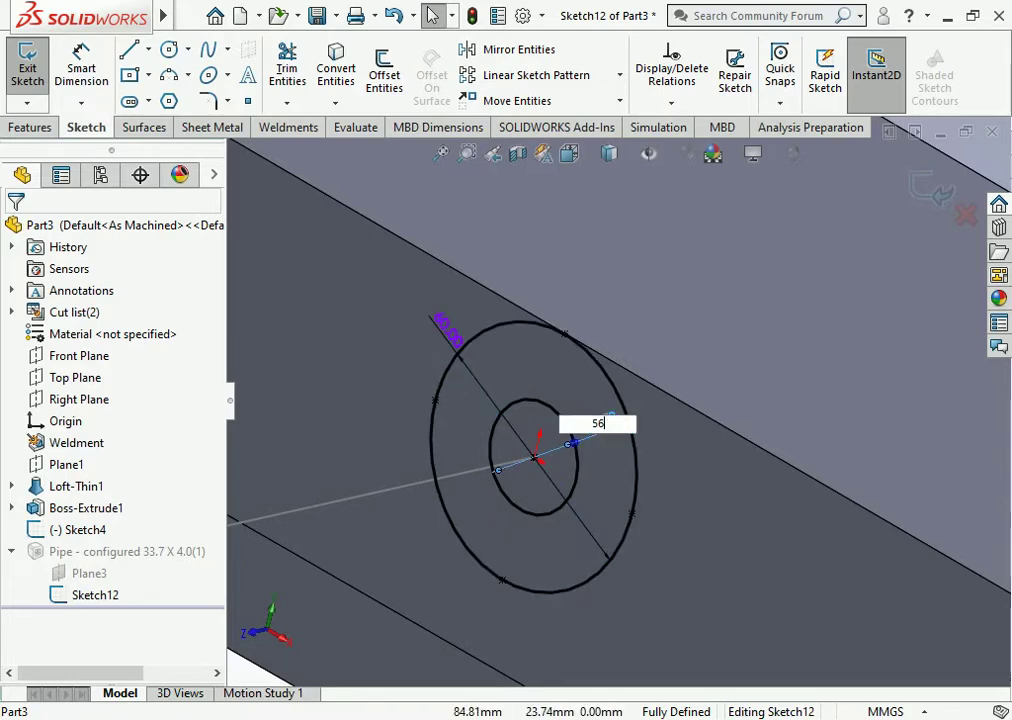
{"action": "key", "text": "Return"}
{"action": "scroll", "coordinate": [618, 396], "scroll_direction": "up", "scroll_amount": 5}
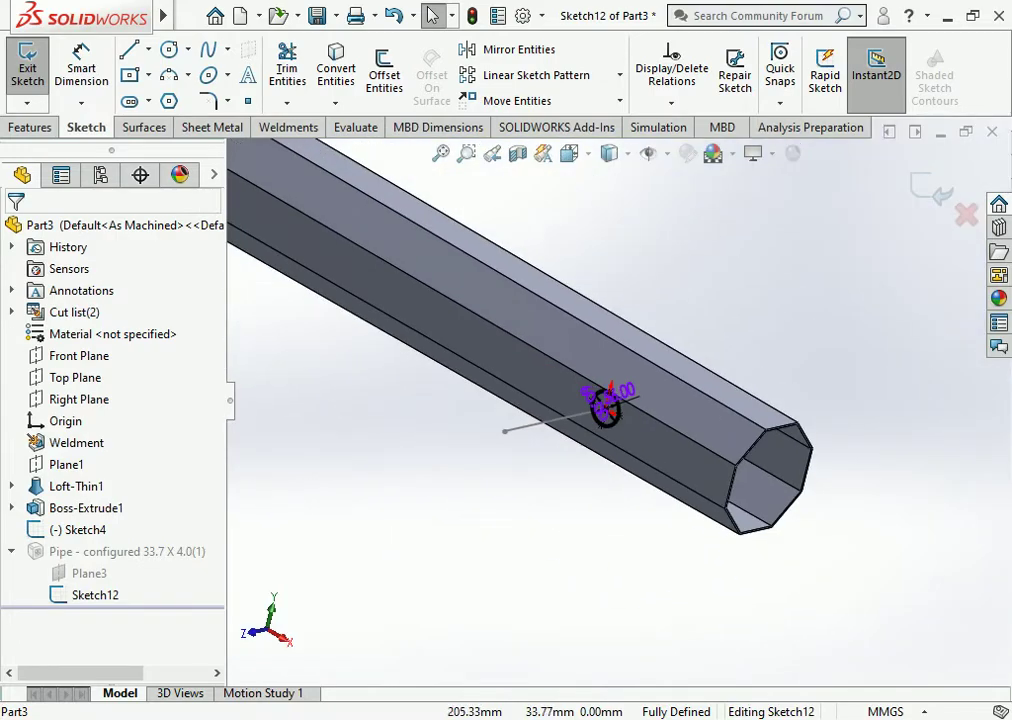
{"action": "key", "text": "ctrl+b"}
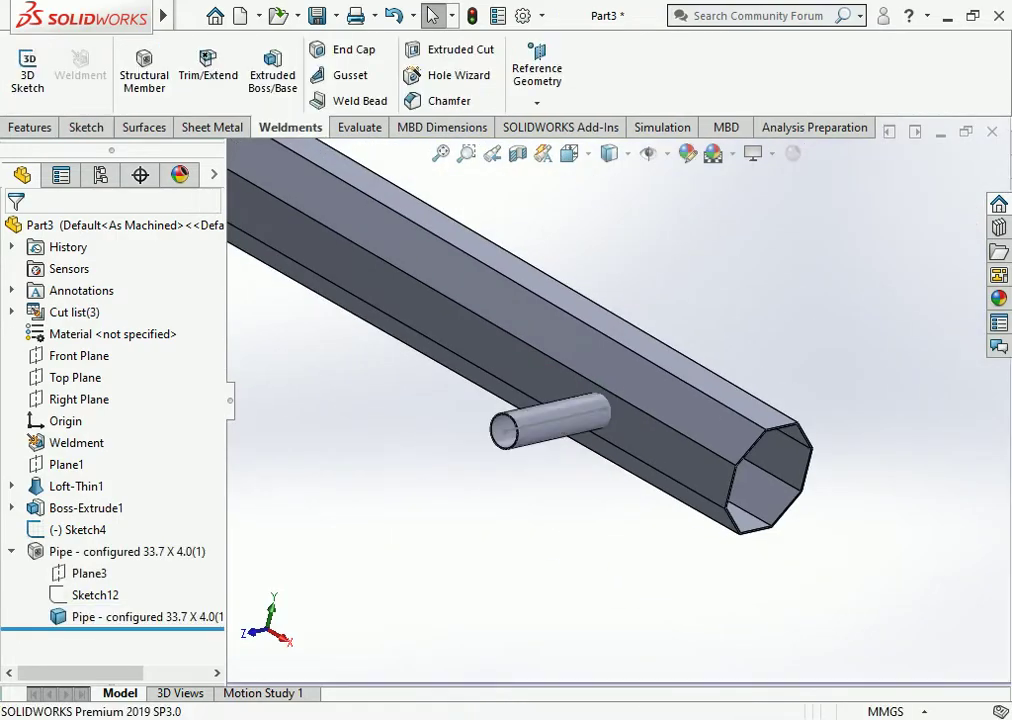
Step: Select the side tube's open end face to sketch on
{"action": "key", "text": "Left"}
{"action": "scroll", "coordinate": [615, 330], "scroll_direction": "up", "scroll_amount": 3}
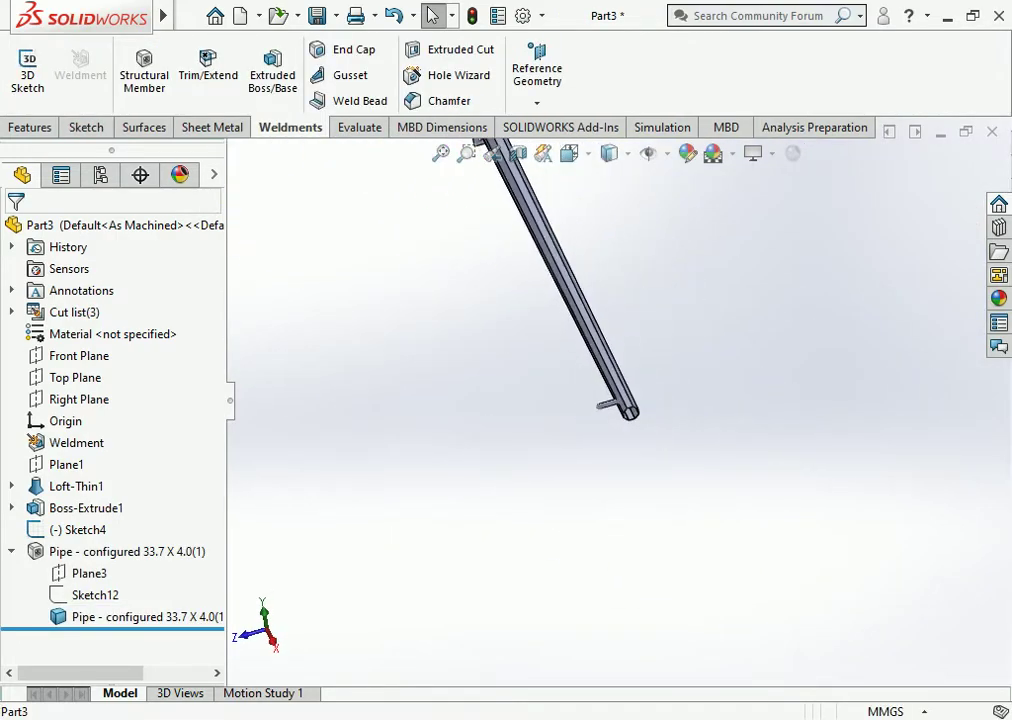
{"action": "scroll", "coordinate": [615, 330], "scroll_direction": "down", "scroll_amount": 1}
{"action": "scroll", "coordinate": [607, 395], "scroll_direction": "down", "scroll_amount": 2}
{"action": "scroll", "coordinate": [607, 395], "scroll_direction": "down", "scroll_amount": 2}
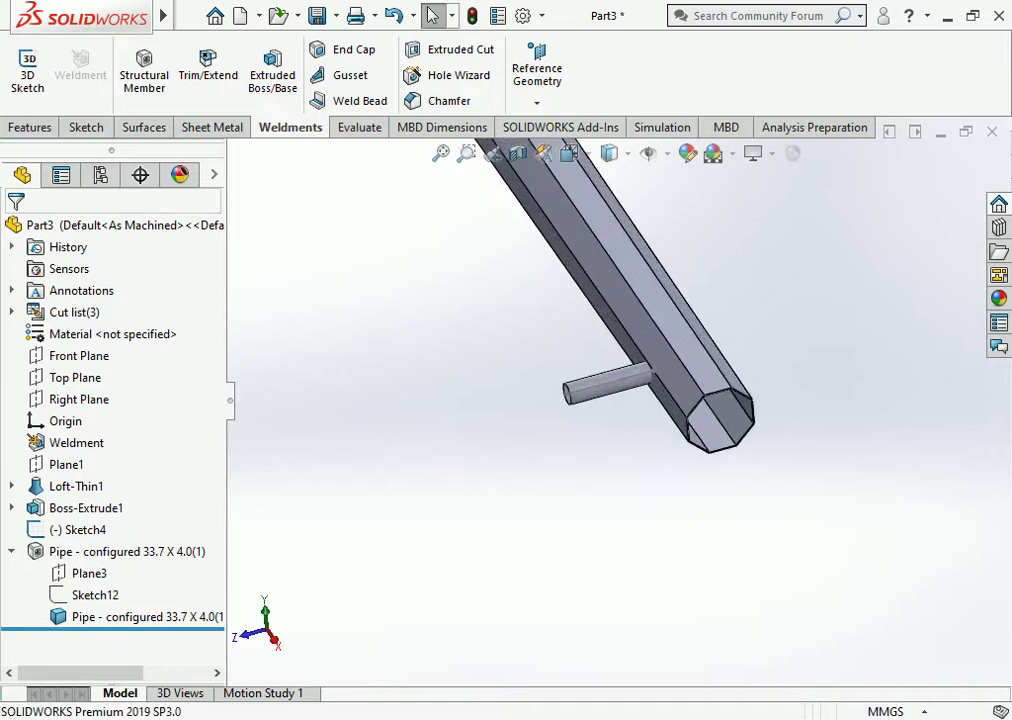
{"action": "scroll", "coordinate": [607, 395], "scroll_direction": "down", "scroll_amount": 3}
{"action": "left_click", "coordinate": [660, 376]}
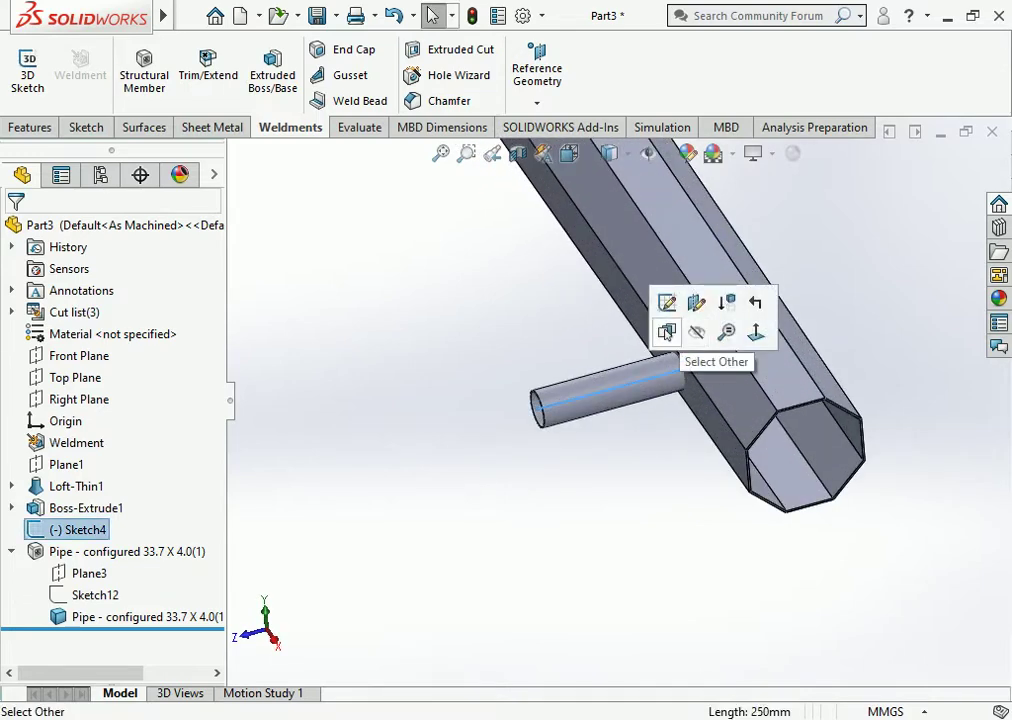
{"action": "left_click", "coordinate": [697, 332]}
{"action": "scroll", "coordinate": [540, 405], "scroll_direction": "down", "scroll_amount": 2}
{"action": "scroll", "coordinate": [540, 405], "scroll_direction": "down", "scroll_amount": 3}
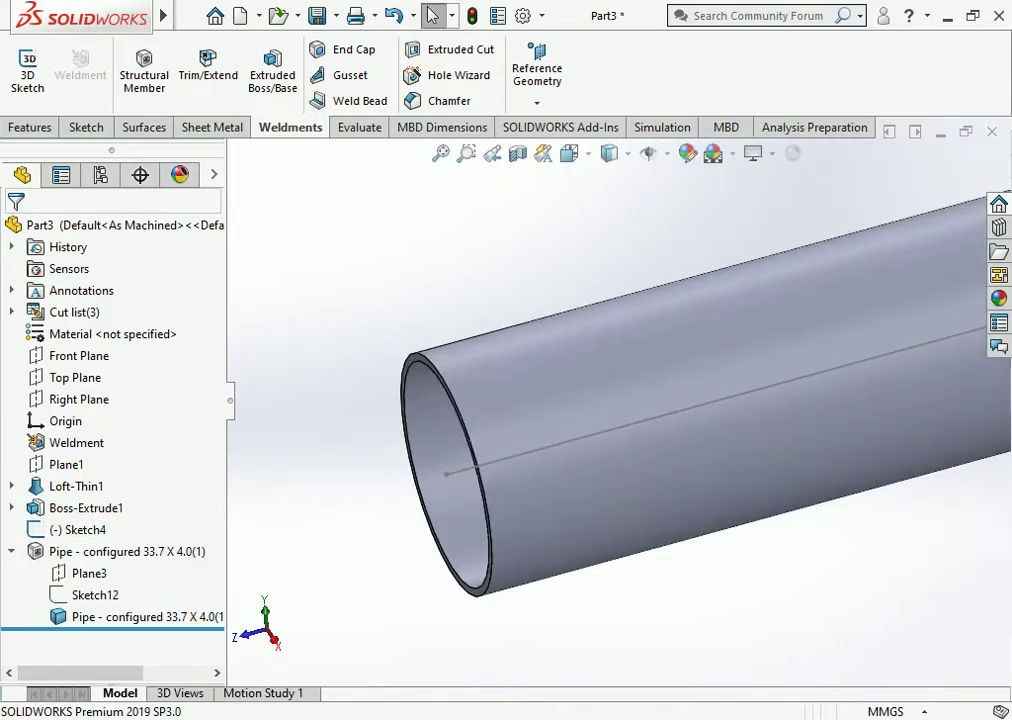
{"action": "scroll", "coordinate": [540, 405], "scroll_direction": "down", "scroll_amount": 2}
{"action": "scroll", "coordinate": [540, 405], "scroll_direction": "up", "scroll_amount": 1}
{"action": "scroll", "coordinate": [520, 395], "scroll_direction": "down", "scroll_amount": 2}
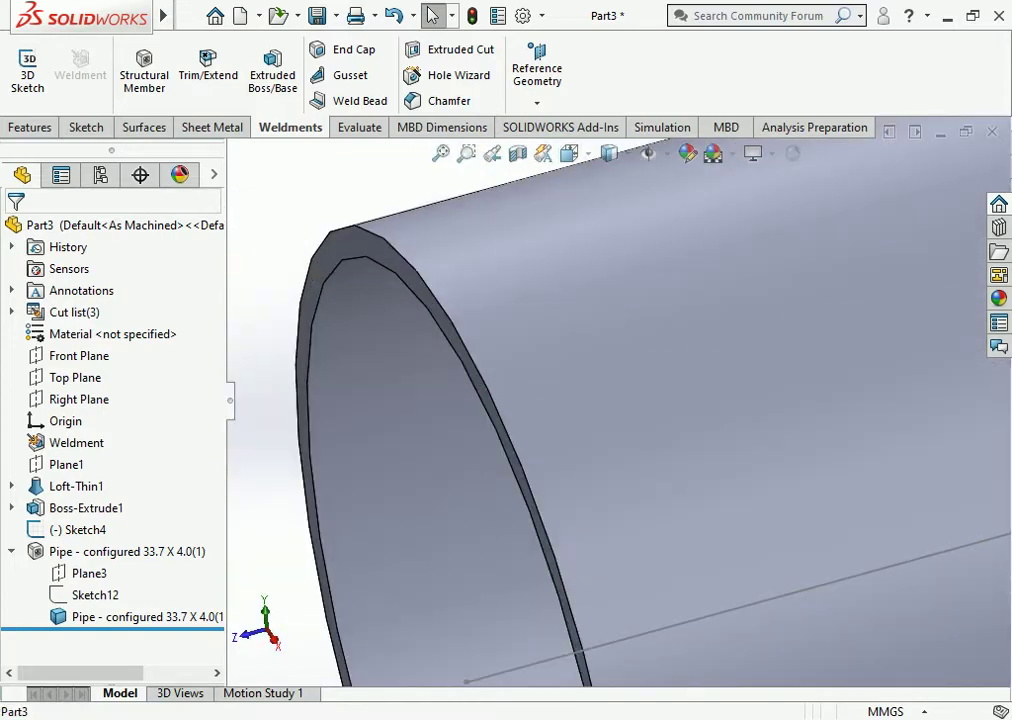
{"action": "left_click", "coordinate": [487, 399]}
Step: Start a sketch on the pipe end and draw a centre rectangle around the circle across the bar
{"action": "left_click", "coordinate": [575, 342]}
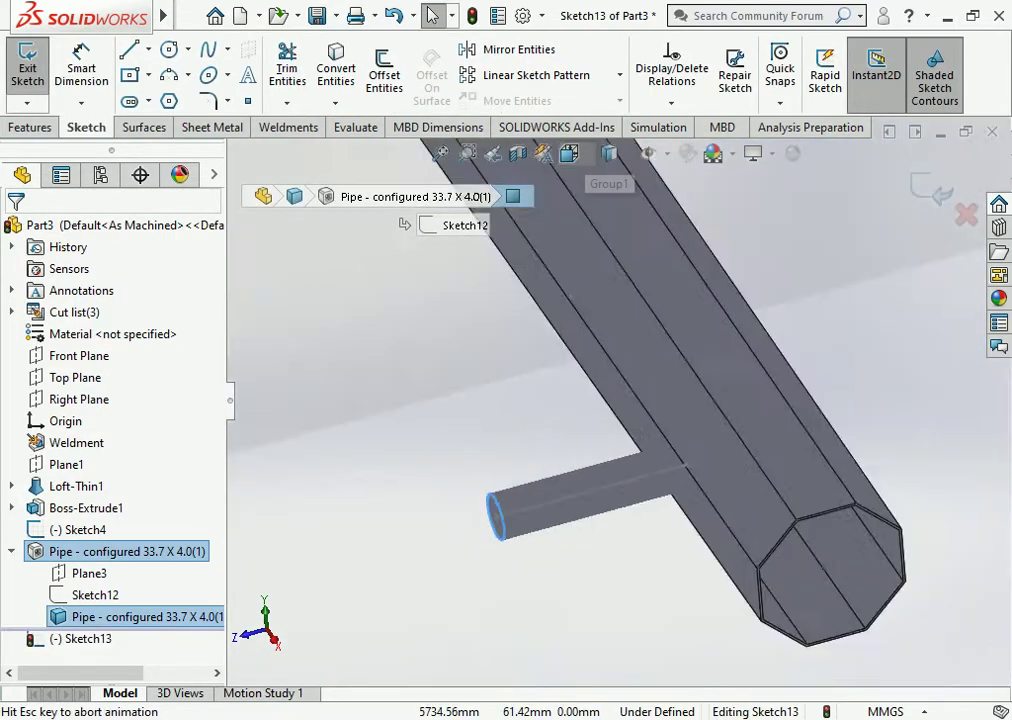
{"action": "left_click", "coordinate": [570, 152]}
{"action": "left_click", "coordinate": [598, 236]}
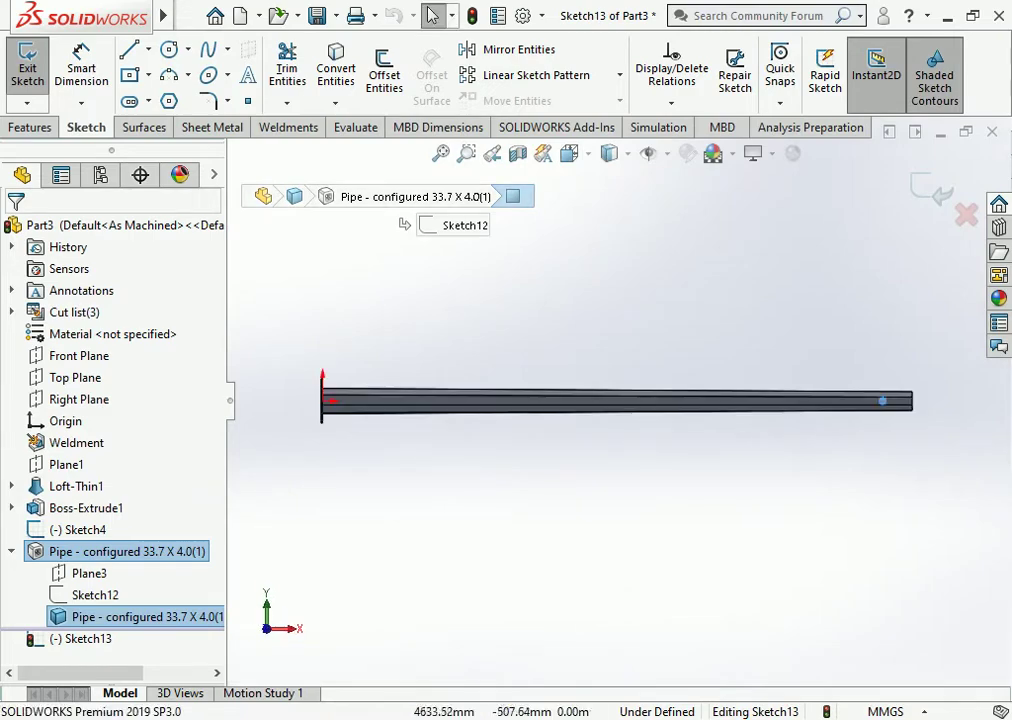
{"action": "scroll", "coordinate": [923, 360], "scroll_direction": "down", "scroll_amount": 2}
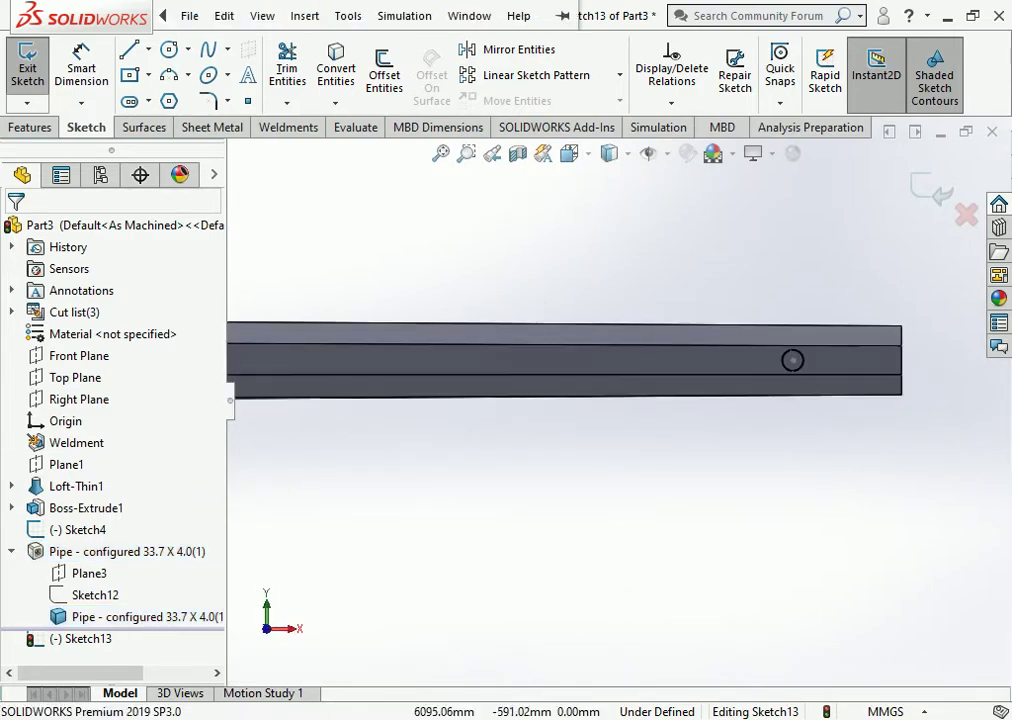
{"action": "left_click", "coordinate": [129, 75]}
{"action": "scroll", "coordinate": [780, 358], "scroll_direction": "down", "scroll_amount": 2}
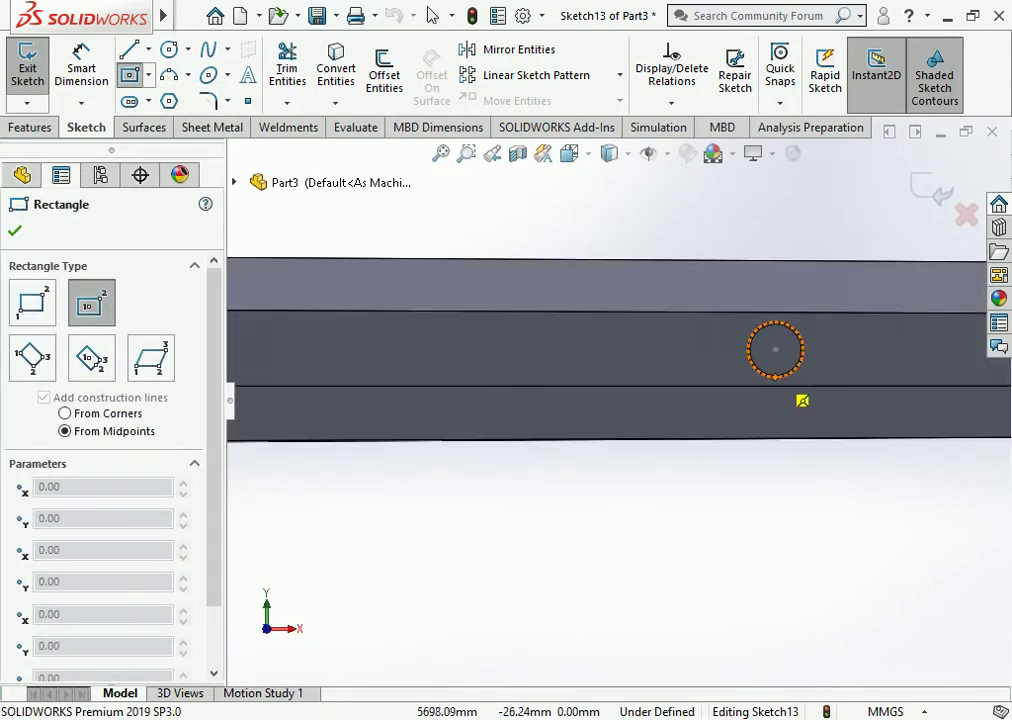
{"action": "left_click", "coordinate": [775, 349]}
{"action": "scroll", "coordinate": [740, 290], "scroll_direction": "up", "scroll_amount": 2}
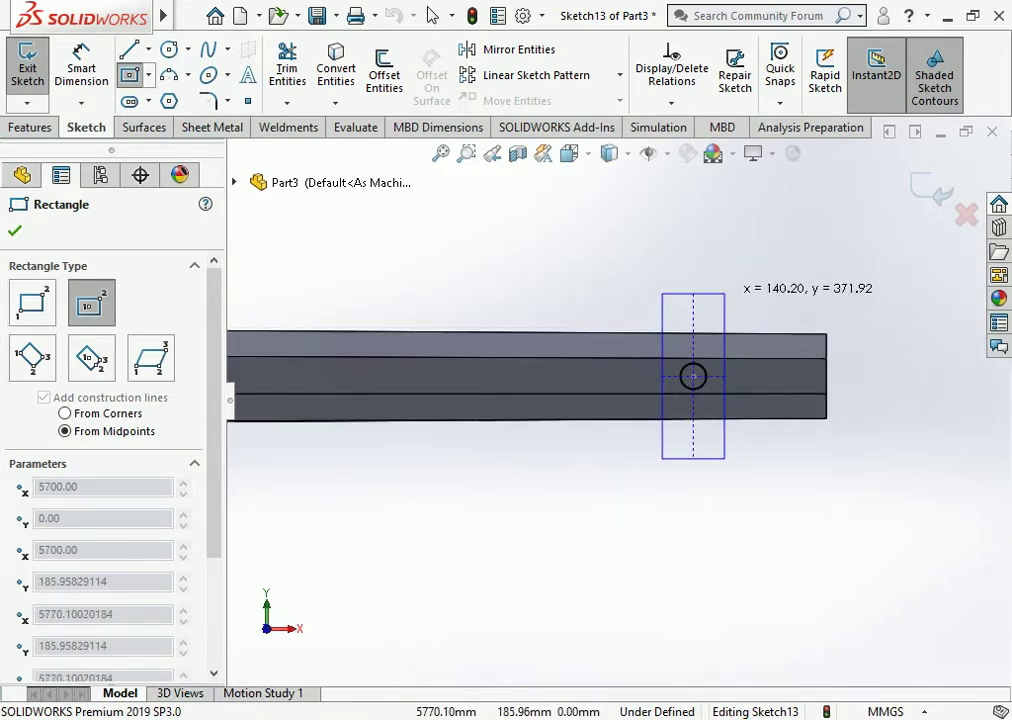
{"action": "left_click", "coordinate": [727, 293]}
{"action": "scroll", "coordinate": [755, 310], "scroll_direction": "down", "scroll_amount": 2}
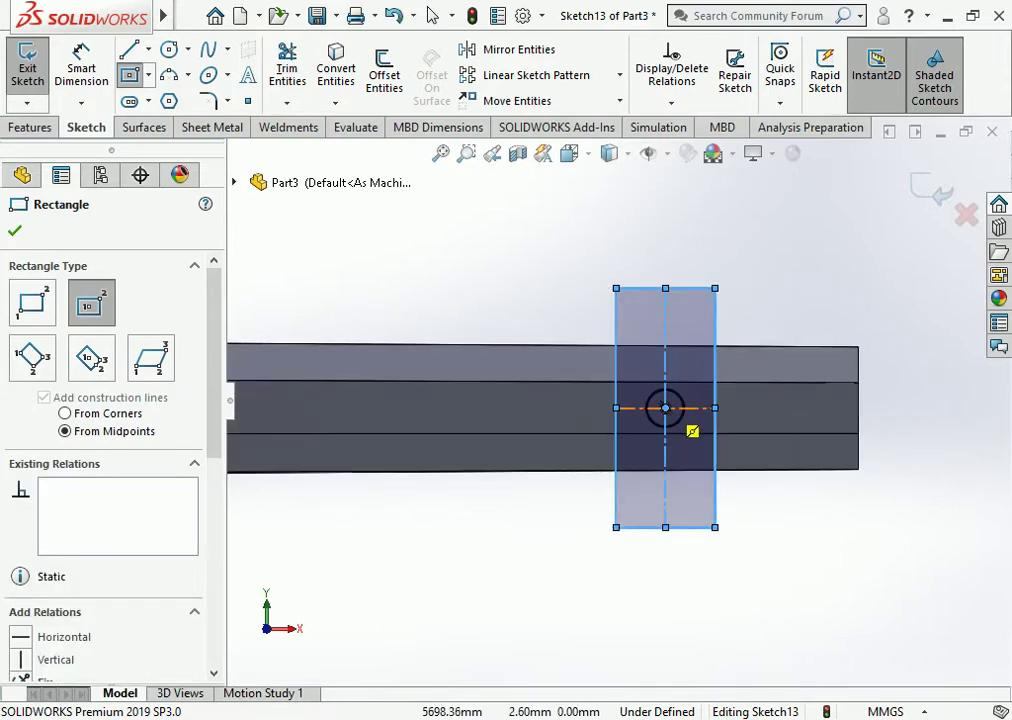
Step: Dimension the rectangle 350 mm tall and 150 mm wide
{"action": "left_click", "coordinate": [81, 62]}
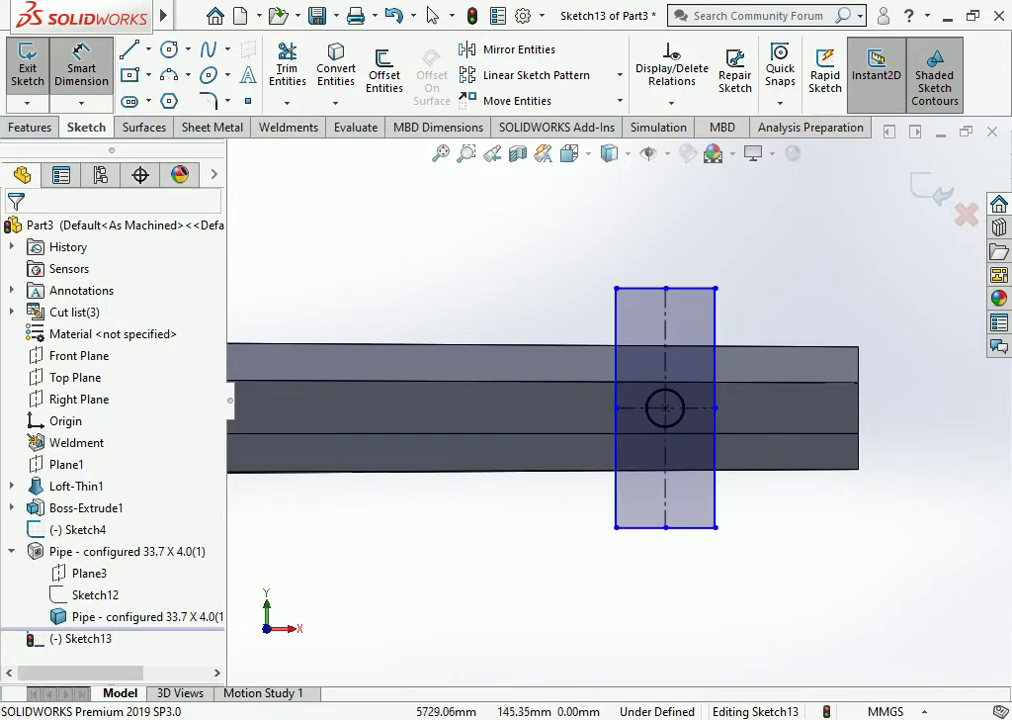
{"action": "left_click", "coordinate": [715, 450]}
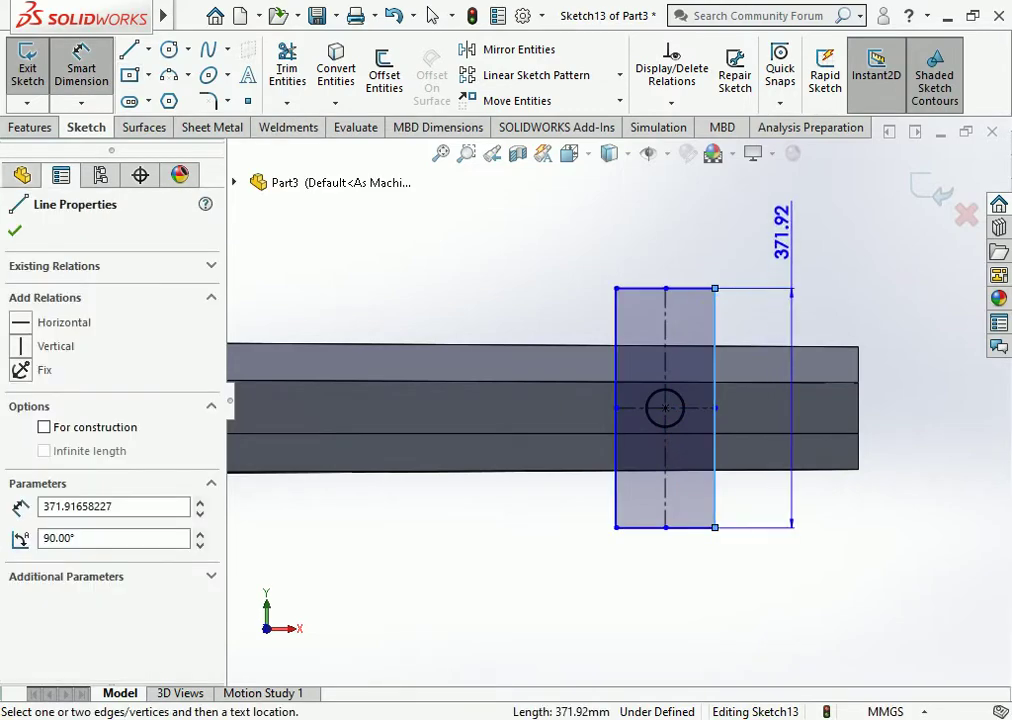
{"action": "left_click", "coordinate": [785, 228]}
{"action": "type", "text": "350"}
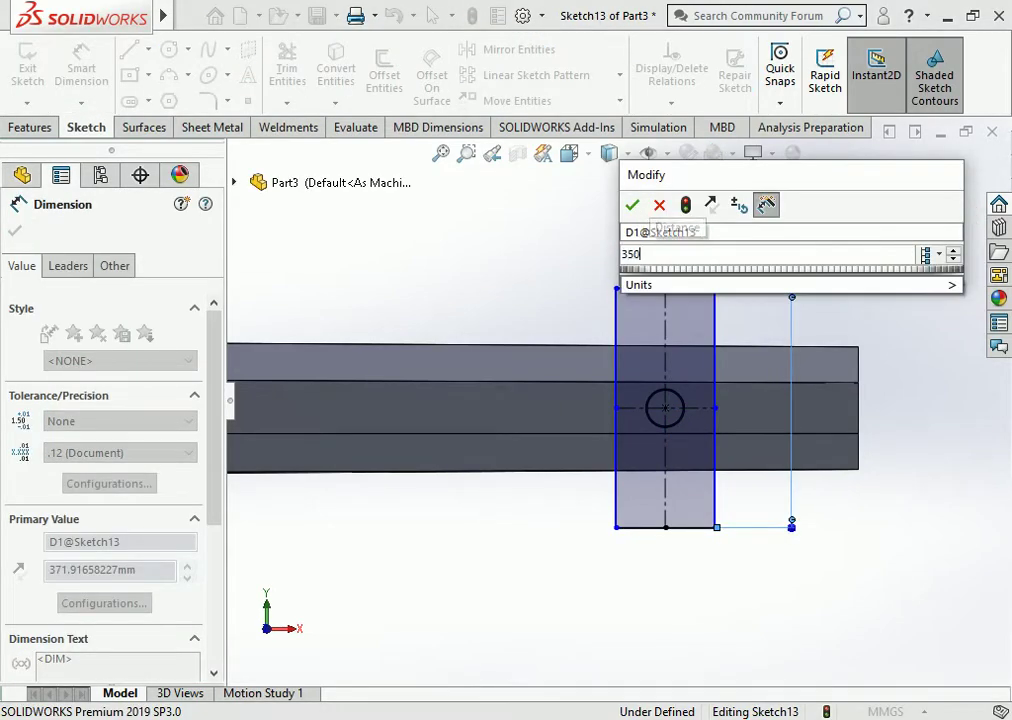
{"action": "key", "text": "Return"}
{"action": "key", "text": "Escape"}
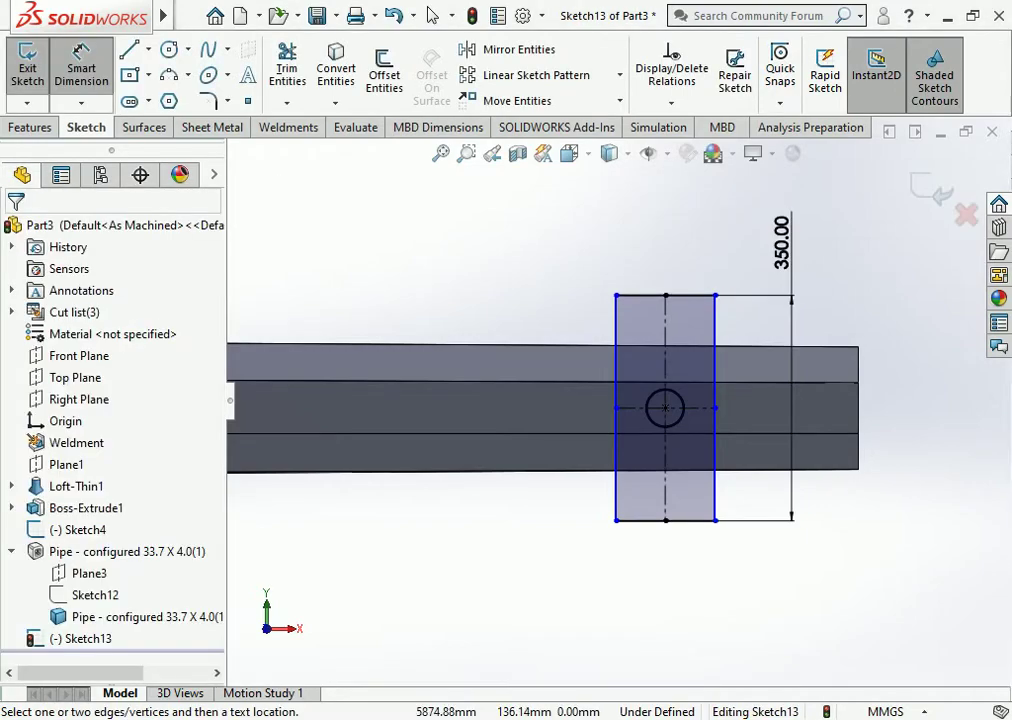
{"action": "left_click", "coordinate": [665, 295]}
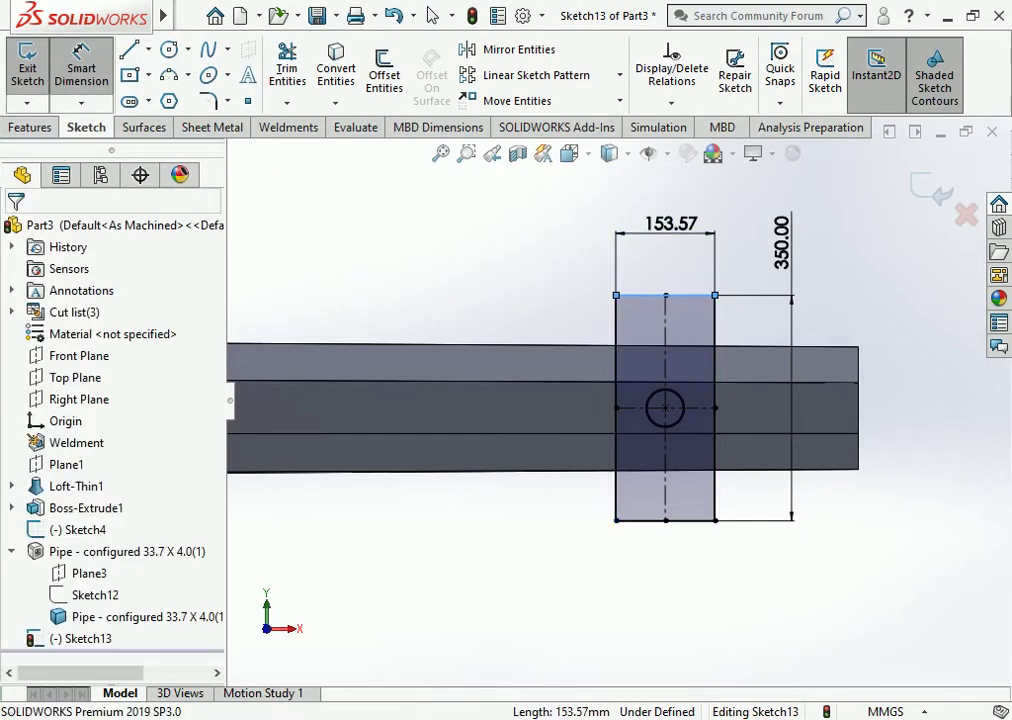
{"action": "left_click", "coordinate": [670, 225]}
{"action": "type", "text": "2"}
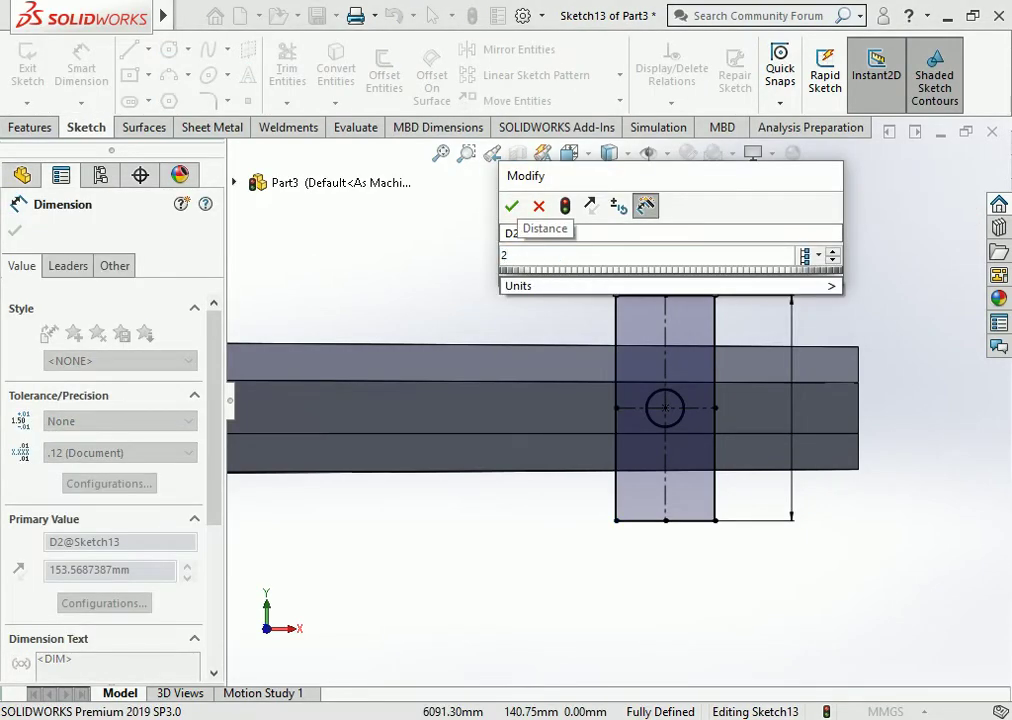
{"action": "type", "text": "0"}
{"action": "key", "text": "BackSpace"}
{"action": "key", "text": "BackSpace"}
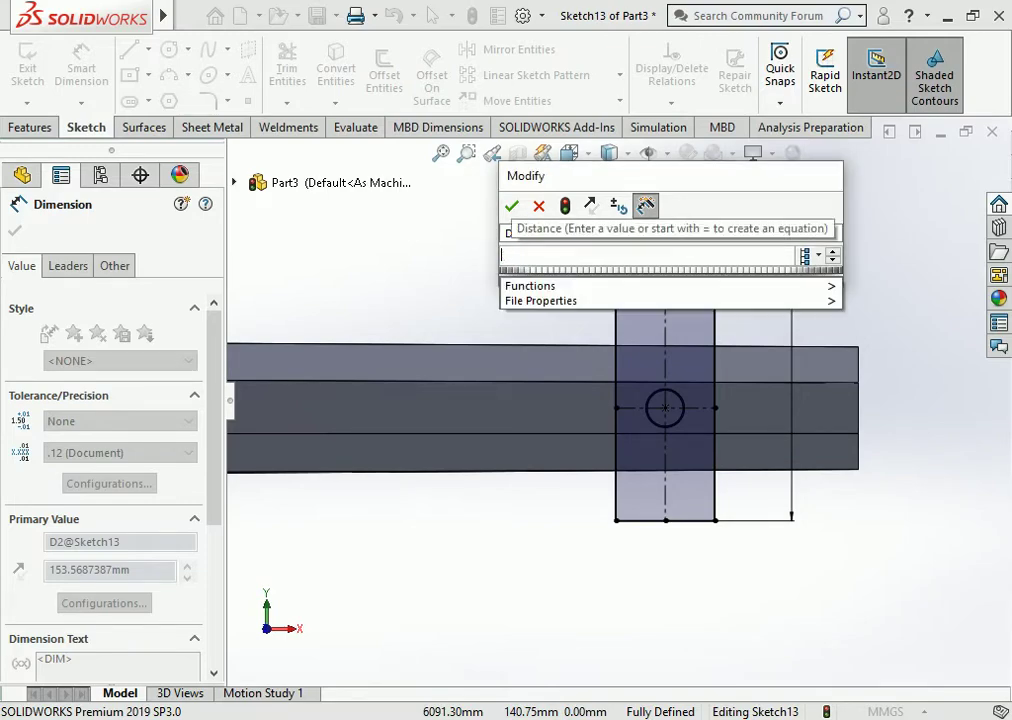
{"action": "type", "text": "150"}
{"action": "key", "text": "Return"}
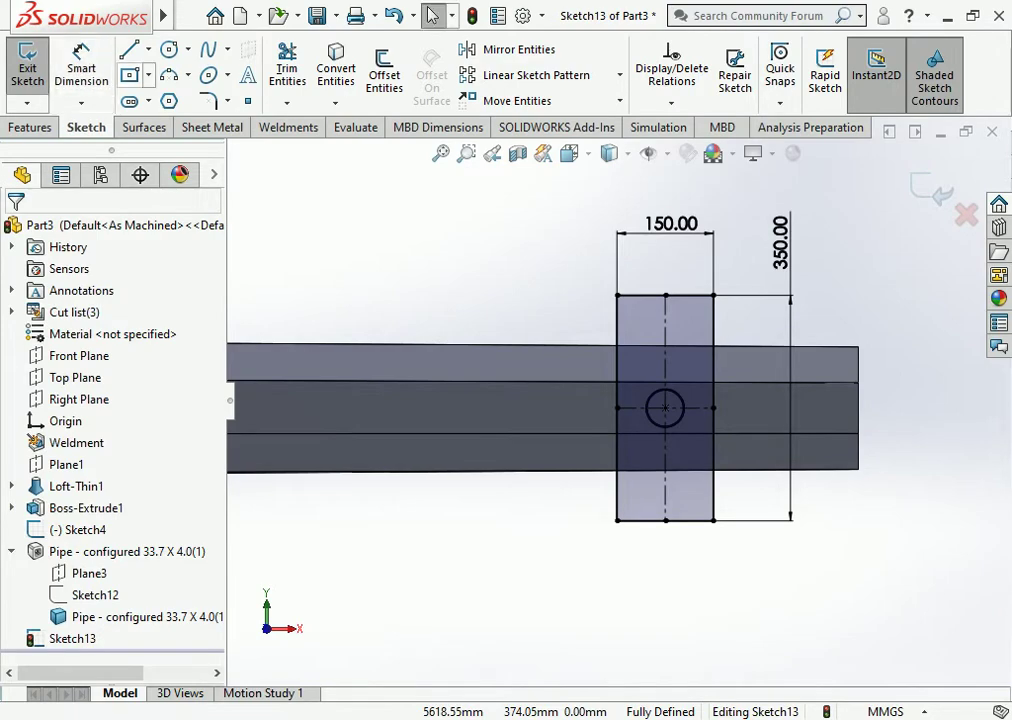
{"action": "left_click", "coordinate": [129, 75]}
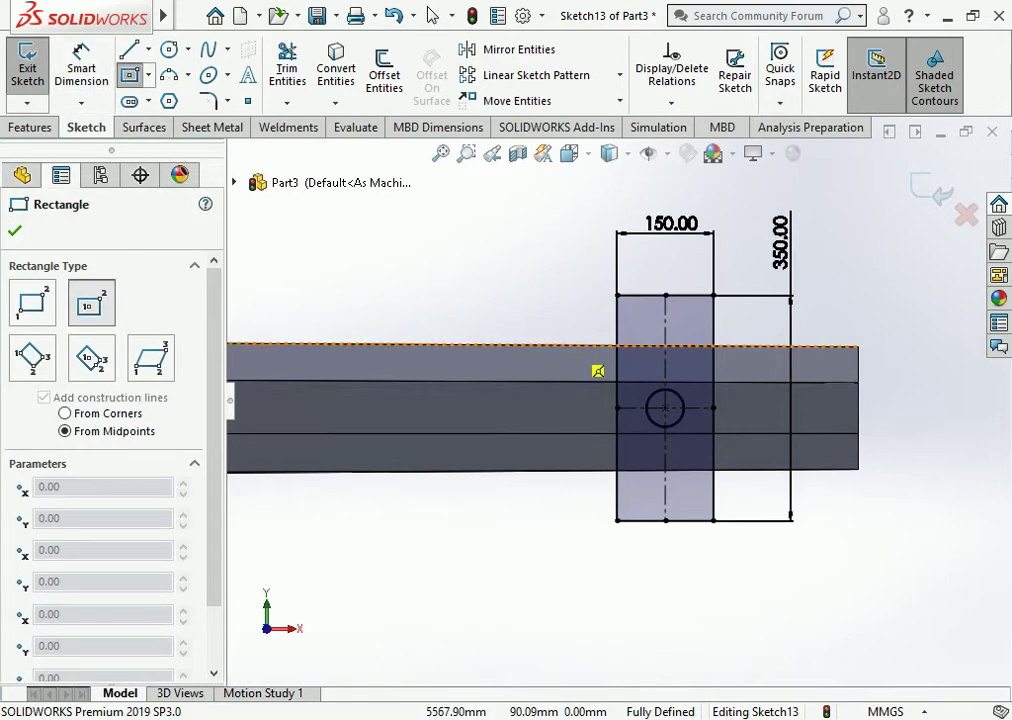
Step: Draw an inner centre rectangle from the sketch centre and make it construction geometry
{"action": "left_click", "coordinate": [665, 407]}
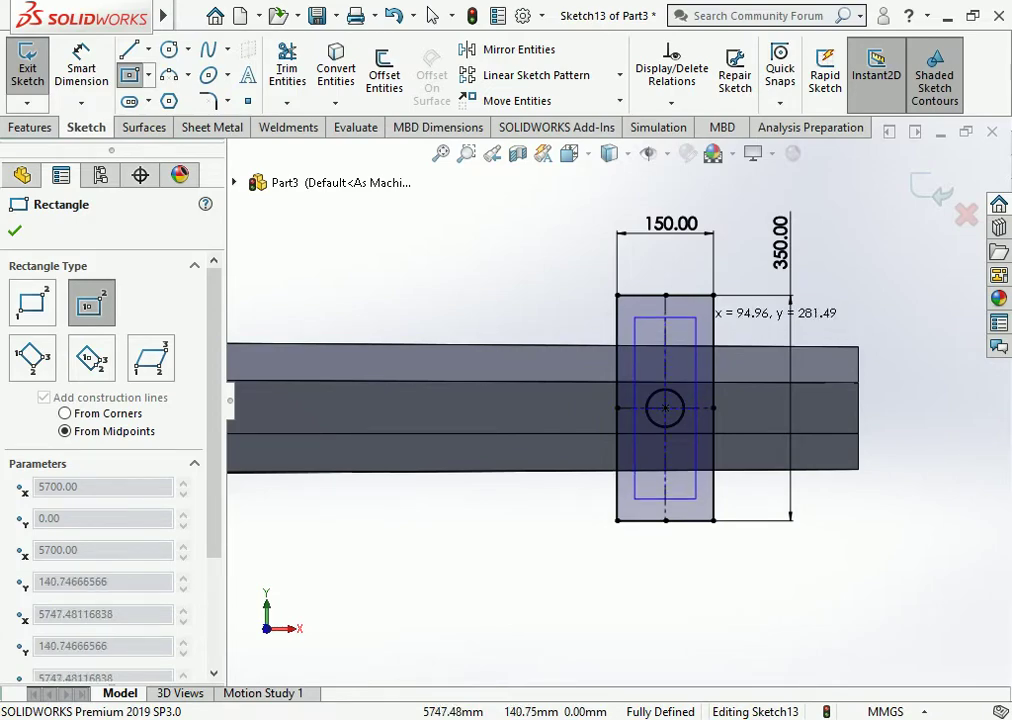
{"action": "left_click", "coordinate": [696, 318]}
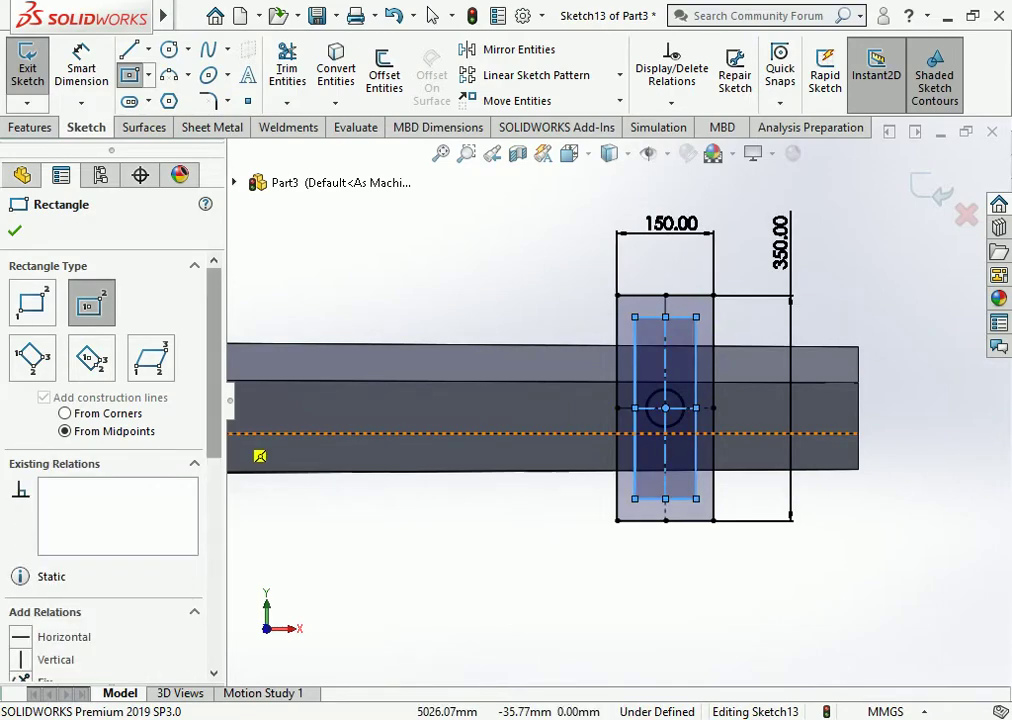
{"action": "left_click", "coordinate": [44, 511]}
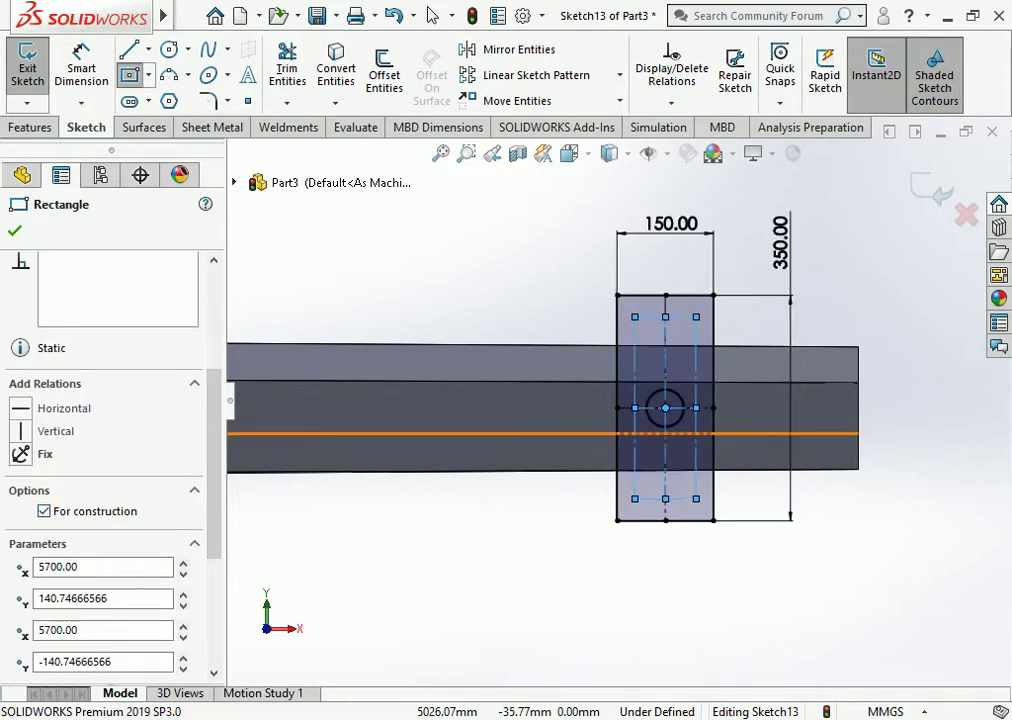
Step: Dimension the construction rectangle 280 mm tall and 100 mm wide
{"action": "left_click", "coordinate": [81, 60]}
{"action": "left_click", "coordinate": [634, 430]}
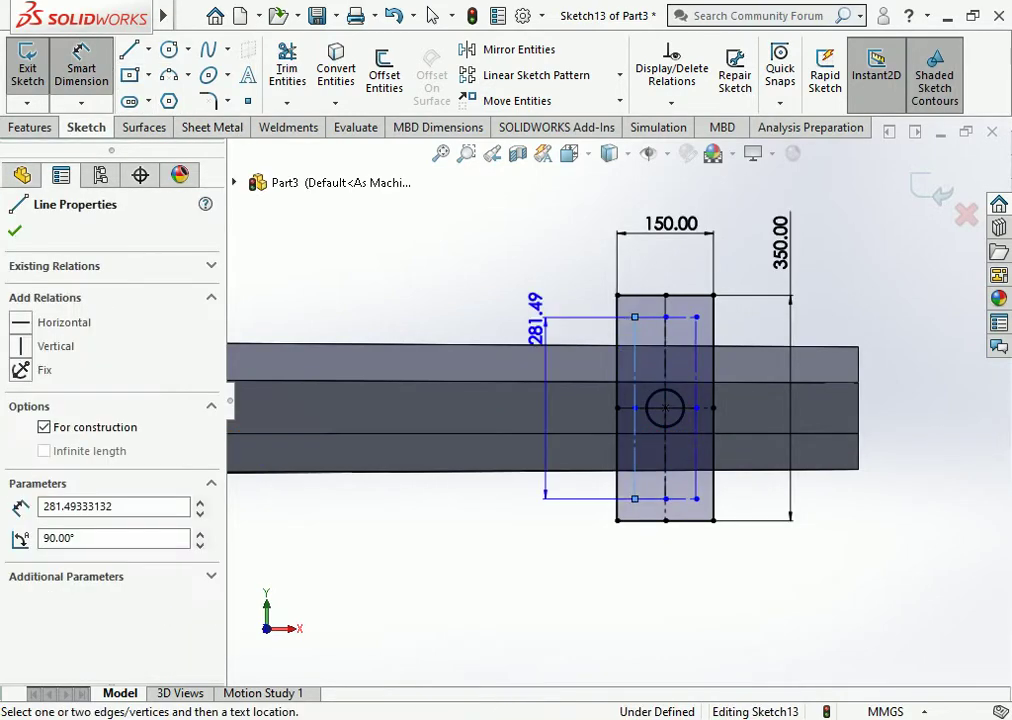
{"action": "left_click", "coordinate": [480, 318]}
{"action": "type", "text": "2"}
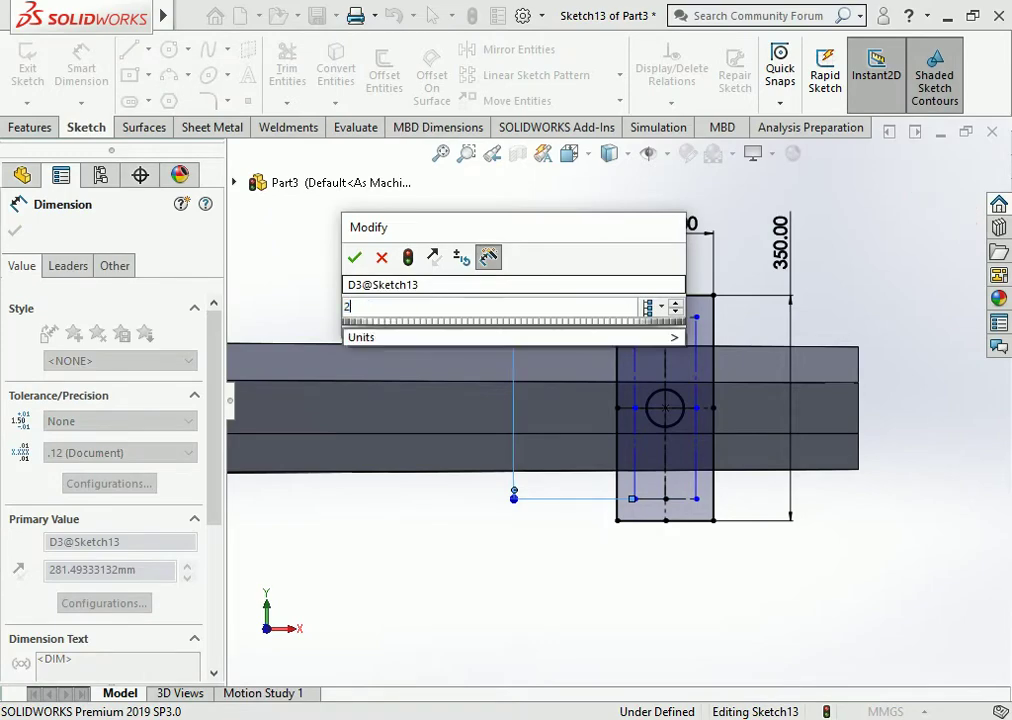
{"action": "type", "text": "80"}
{"action": "key", "text": "Return"}
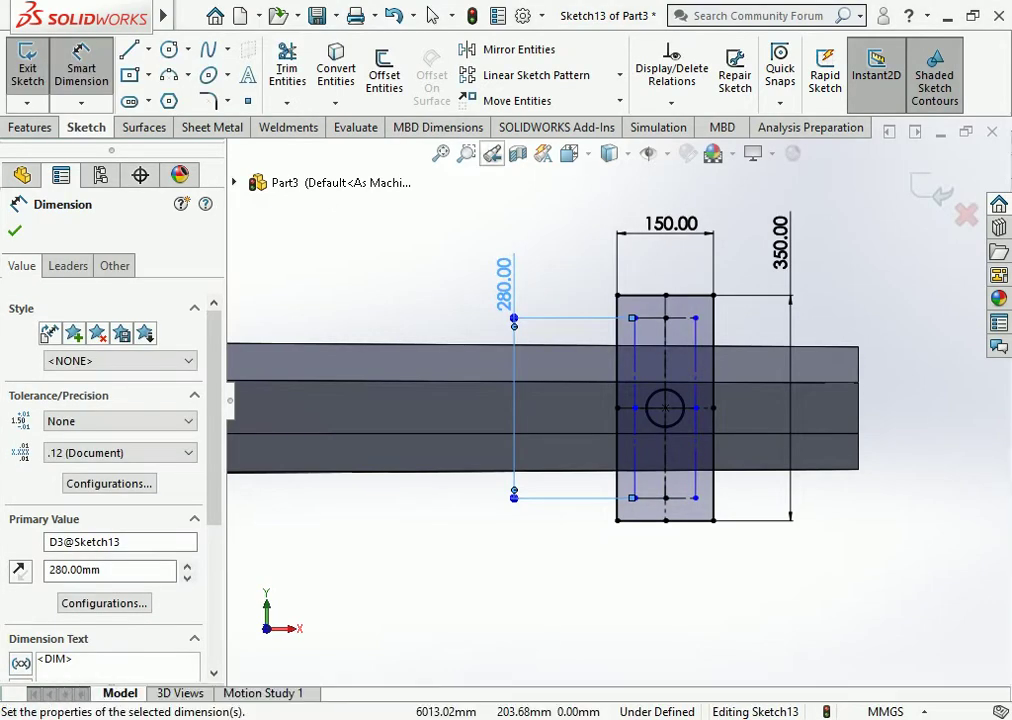
{"action": "left_click", "coordinate": [650, 318]}
{"action": "left_click", "coordinate": [660, 262]}
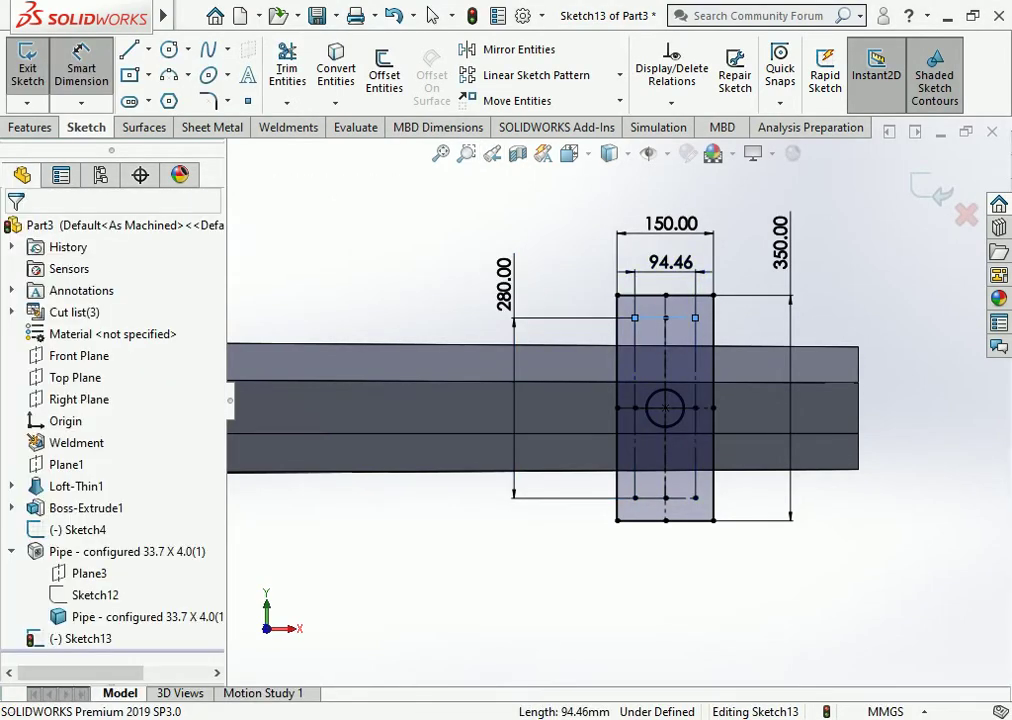
{"action": "type", "text": "10"}
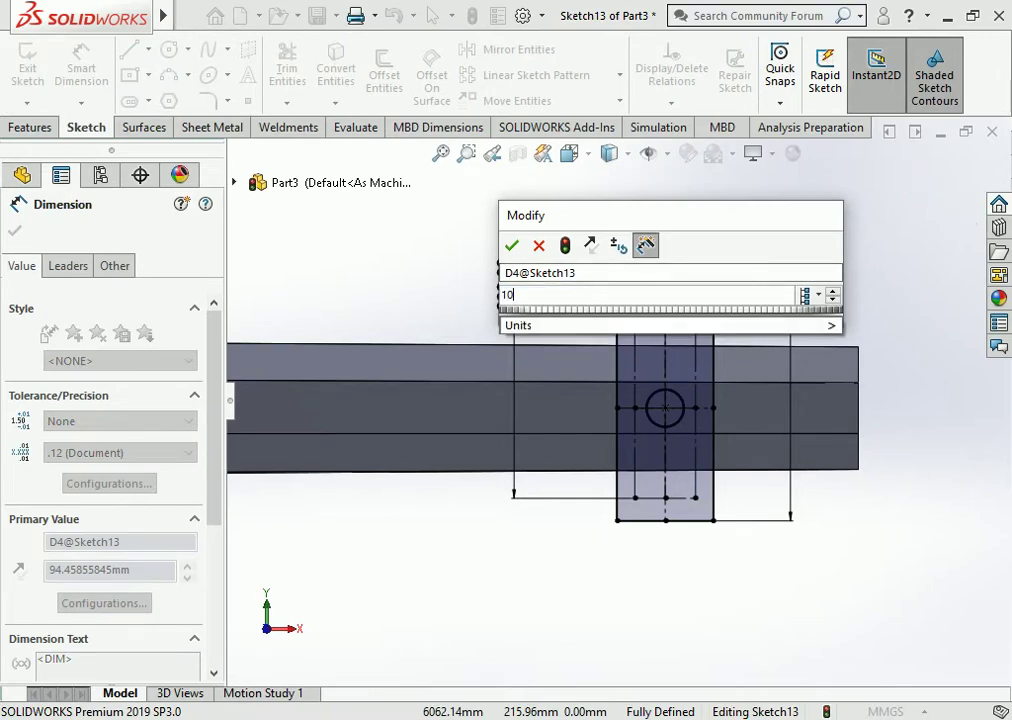
{"action": "type", "text": "0"}
{"action": "key", "text": "Return"}
{"action": "key", "text": "Escape"}
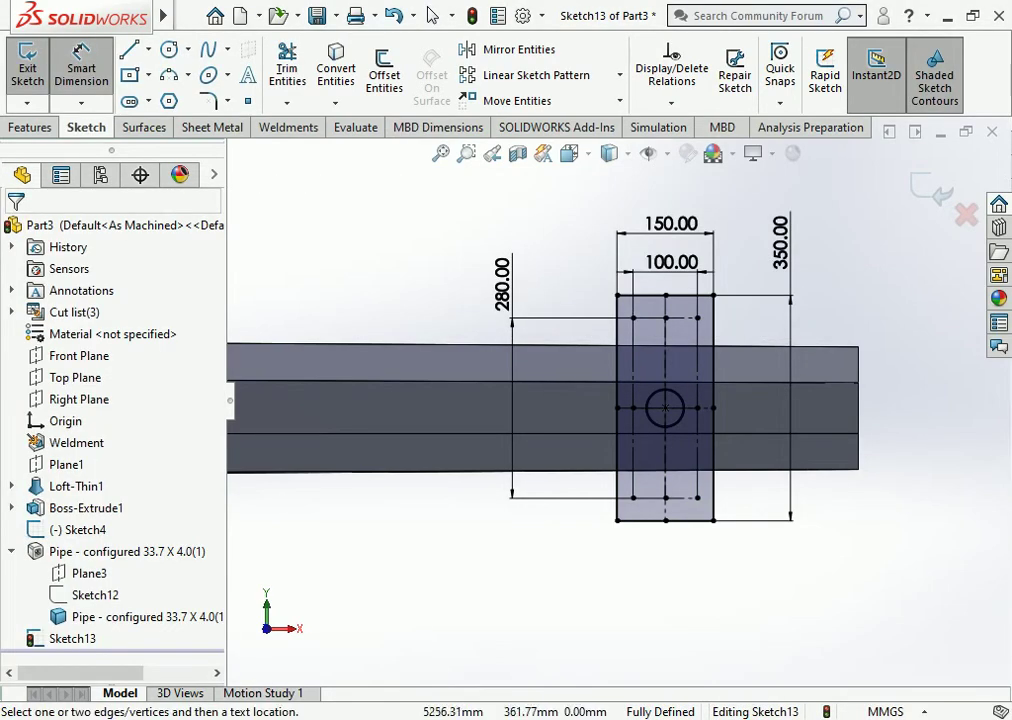
{"action": "left_click", "coordinate": [169, 49]}
{"action": "scroll", "coordinate": [667, 537], "scroll_direction": "down", "scroll_amount": 2}
Step: Draw four hole circles centred on the corners of the construction rectangle
{"action": "scroll", "coordinate": [645, 545], "scroll_direction": "down", "scroll_amount": 3}
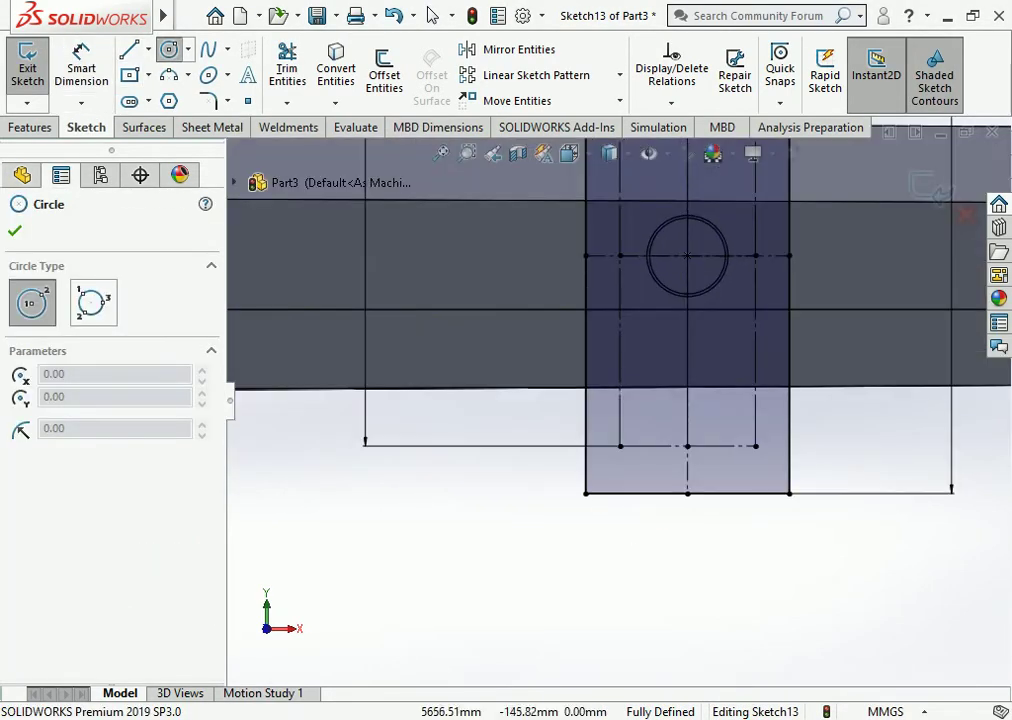
{"action": "left_click", "coordinate": [620, 446]}
{"action": "left_click", "coordinate": [625, 458]}
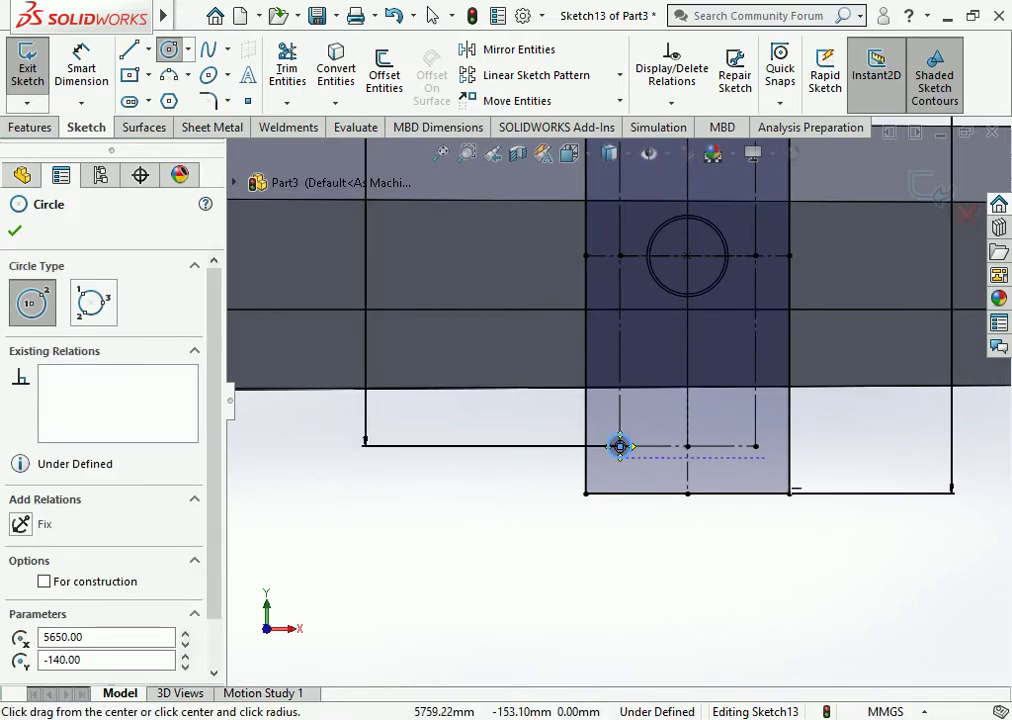
{"action": "left_click", "coordinate": [755, 446]}
{"action": "left_click", "coordinate": [758, 459]}
{"action": "scroll", "coordinate": [640, 400], "scroll_direction": "up", "scroll_amount": 3}
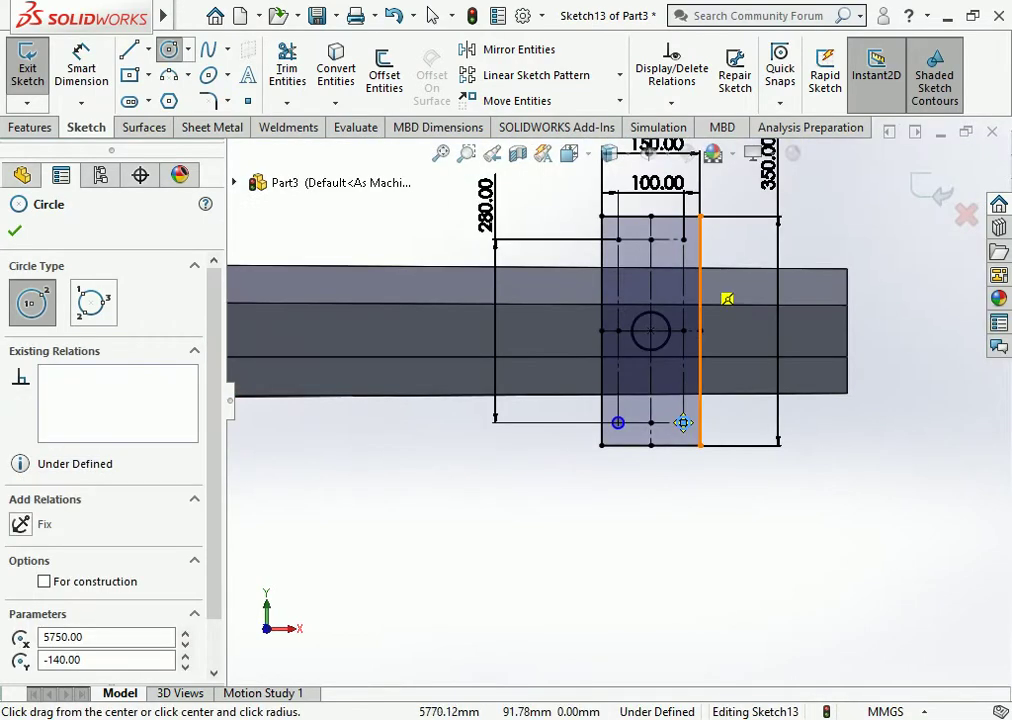
{"action": "scroll", "coordinate": [700, 260], "scroll_direction": "down", "scroll_amount": 3}
{"action": "left_click", "coordinate": [656, 265]}
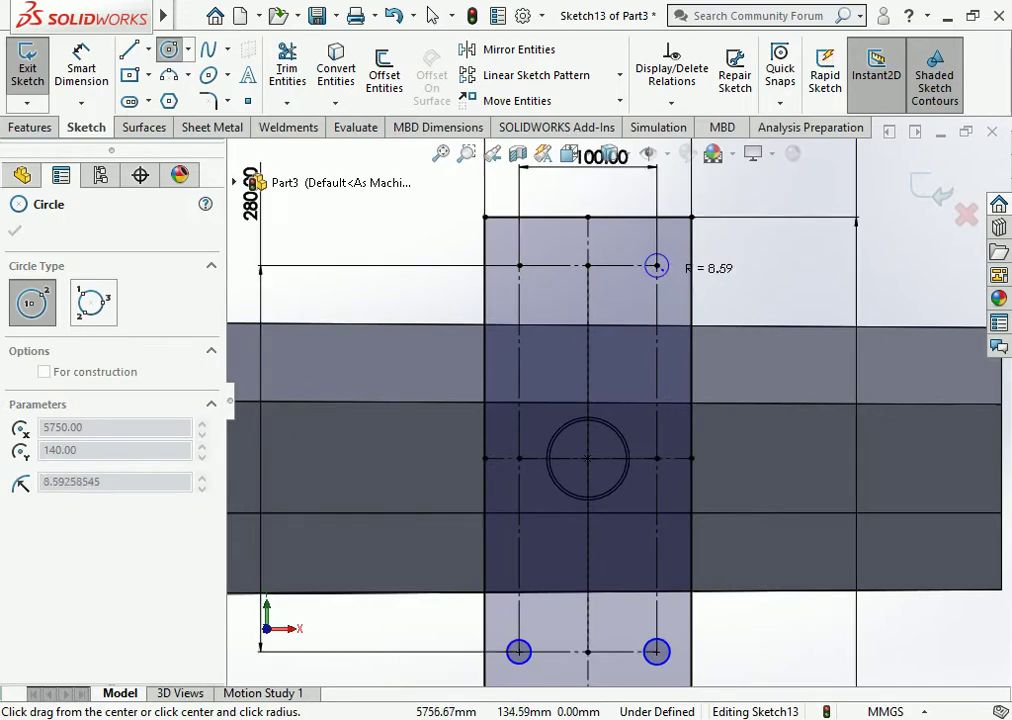
{"action": "left_click", "coordinate": [667, 267]}
{"action": "left_click", "coordinate": [519, 265]}
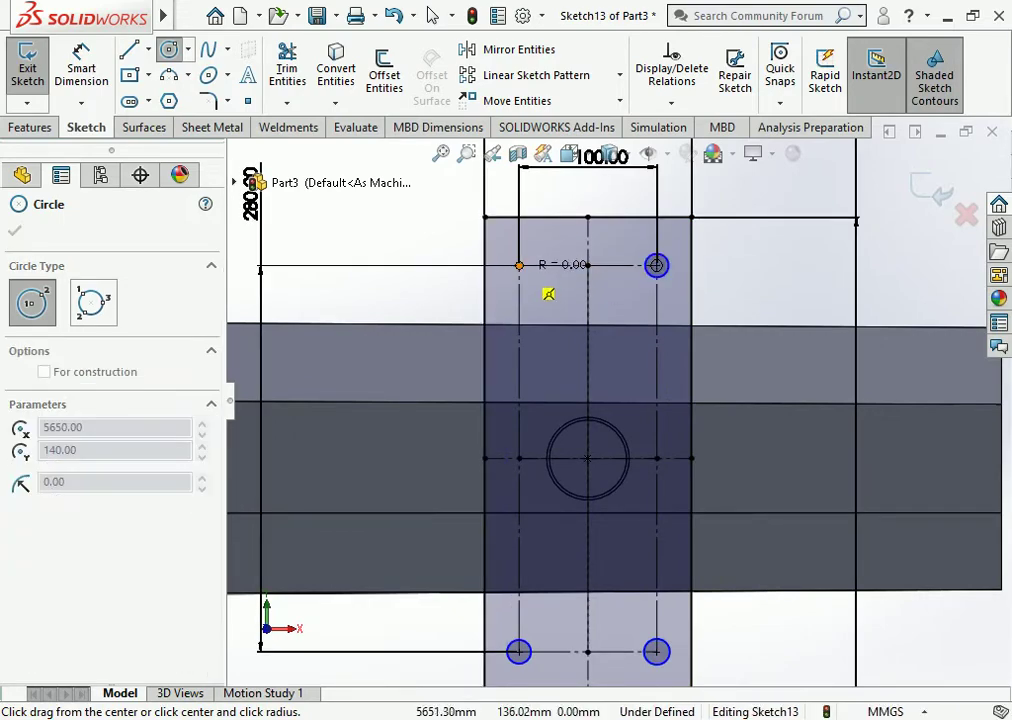
{"action": "left_click", "coordinate": [531, 266]}
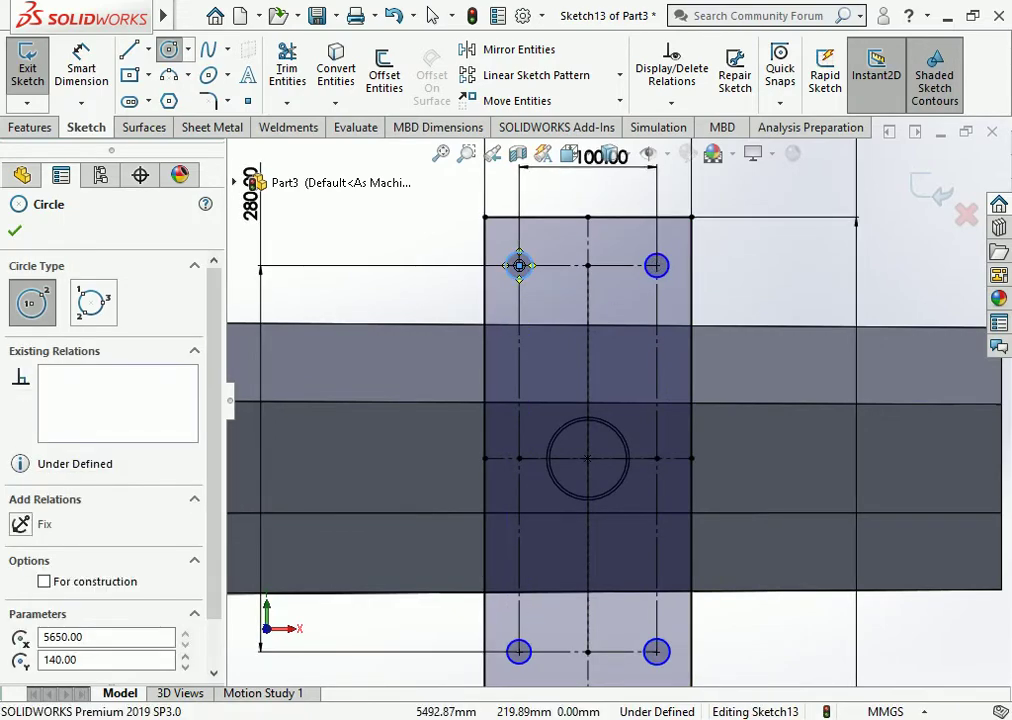
{"action": "left_click", "coordinate": [432, 15]}
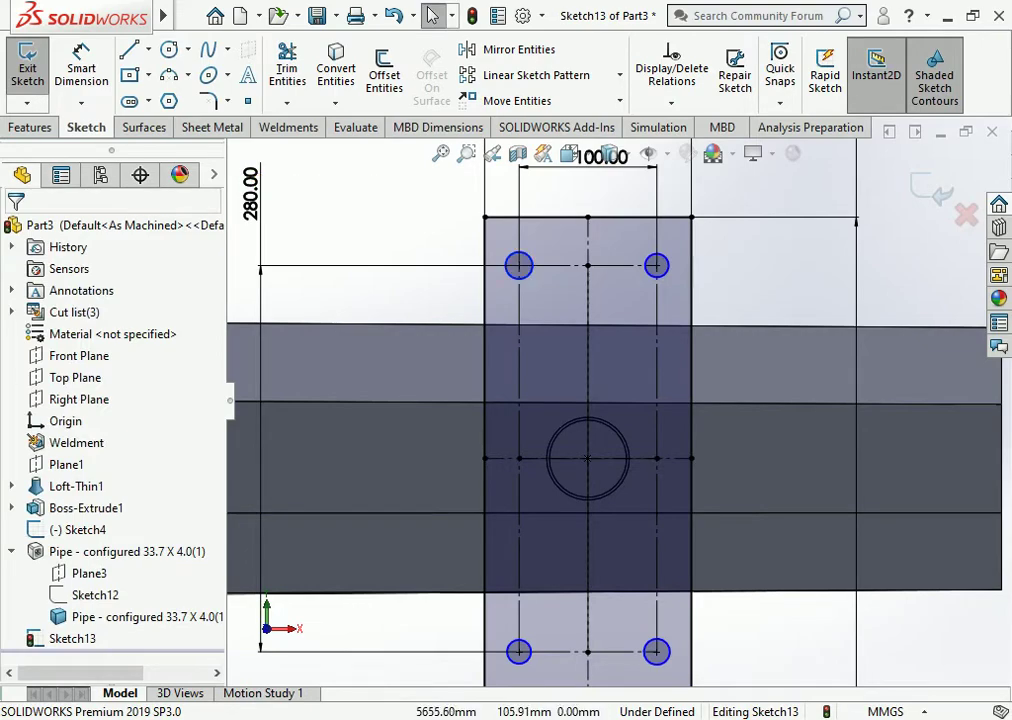
{"action": "scroll", "coordinate": [616, 400], "scroll_direction": "up", "scroll_amount": 3}
Step: Select all four hole circles to check their relations
{"action": "left_click", "coordinate": [550, 577]}
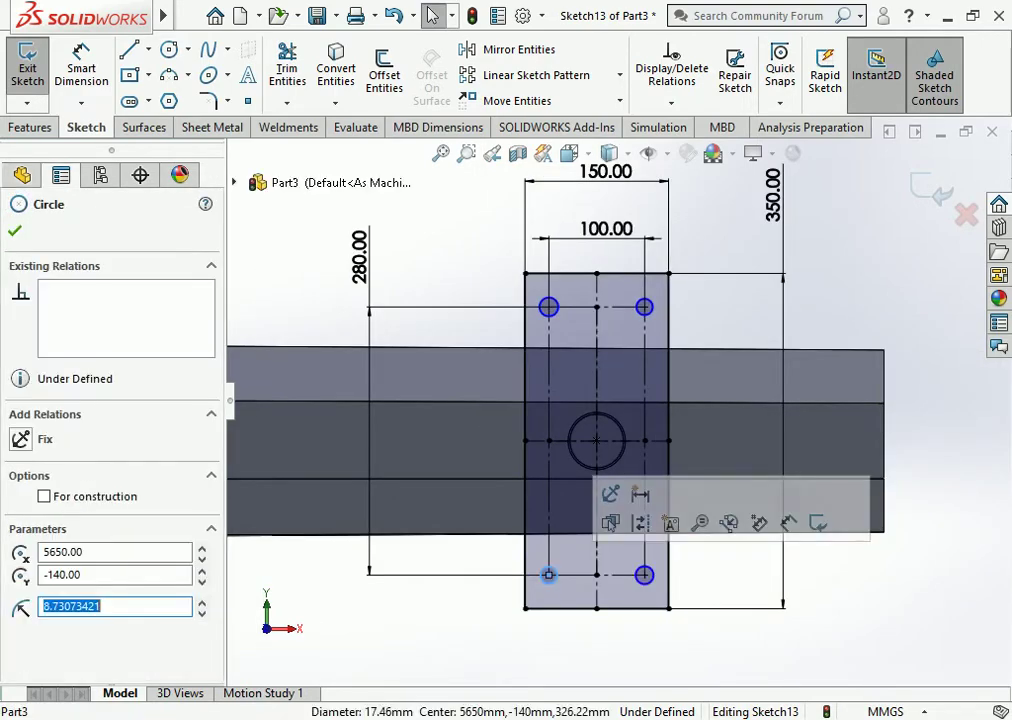
{"action": "left_click", "coordinate": [644, 575], "text": "ctrl"}
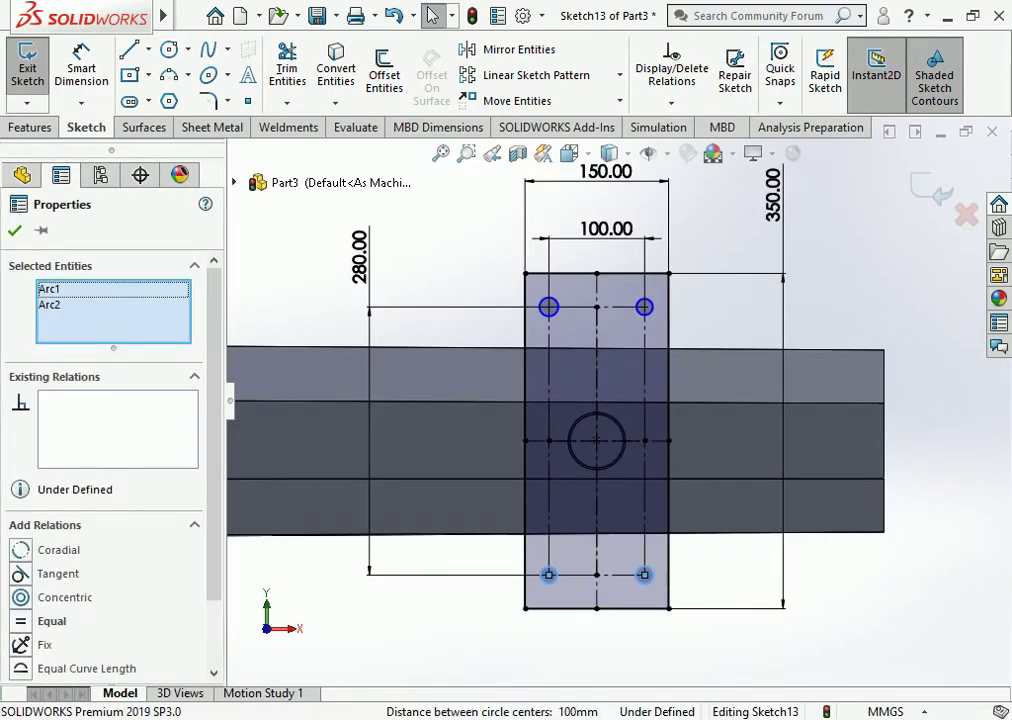
{"action": "left_click", "coordinate": [597, 575], "text": "ctrl"}
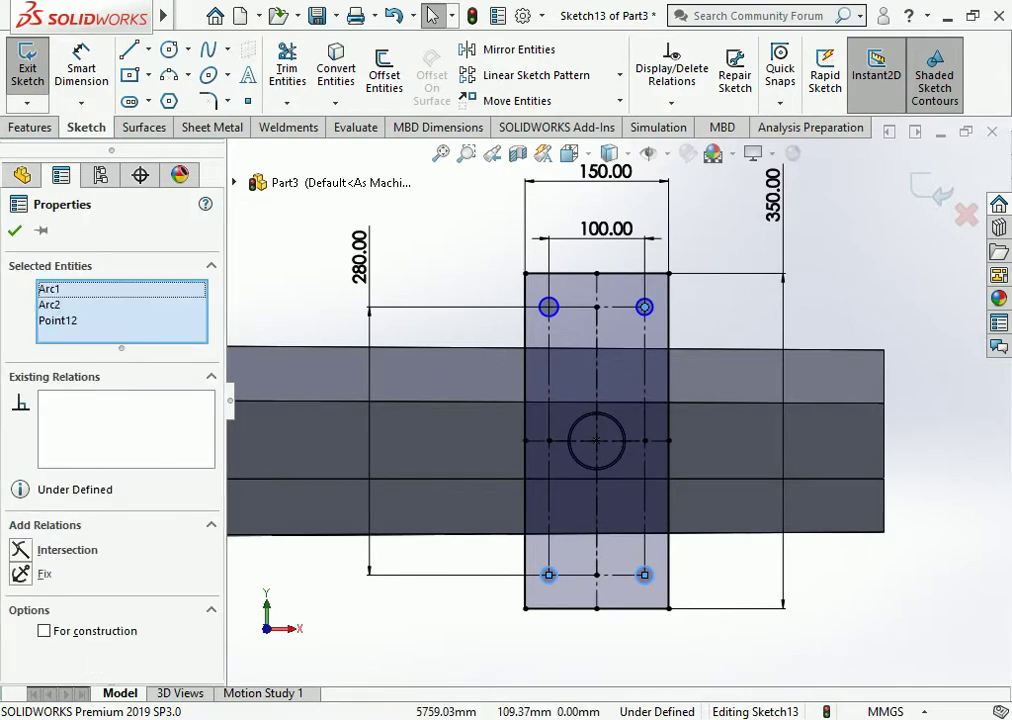
{"action": "key", "text": "Escape"}
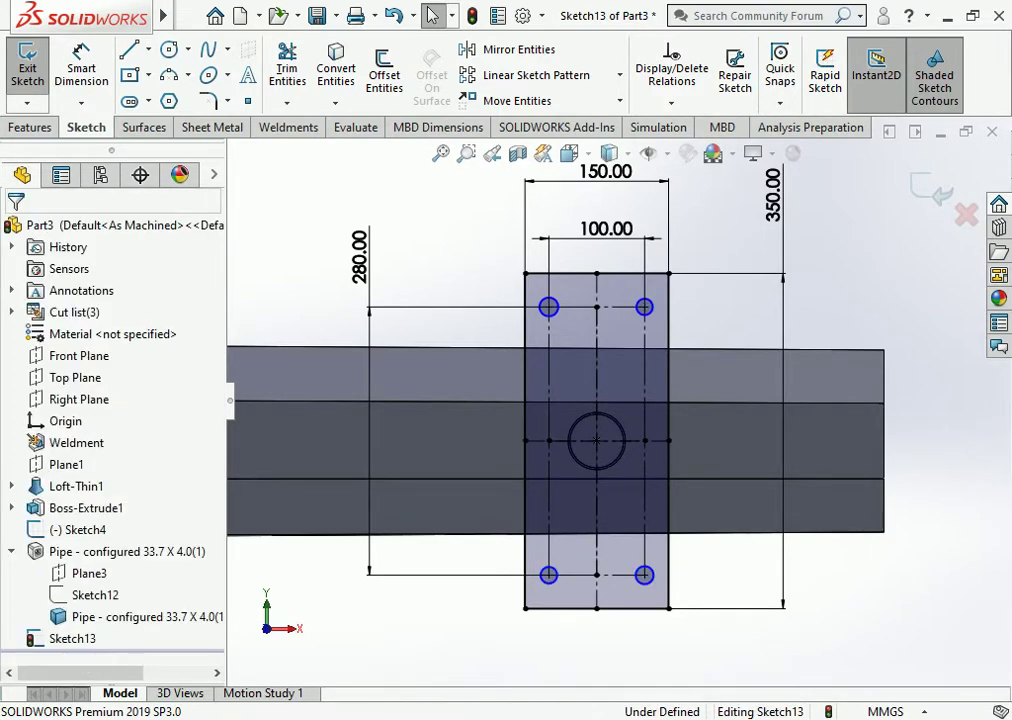
{"action": "left_click", "coordinate": [597, 575]}
{"action": "left_click", "coordinate": [773, 195]}
{"action": "key", "text": "Escape"}
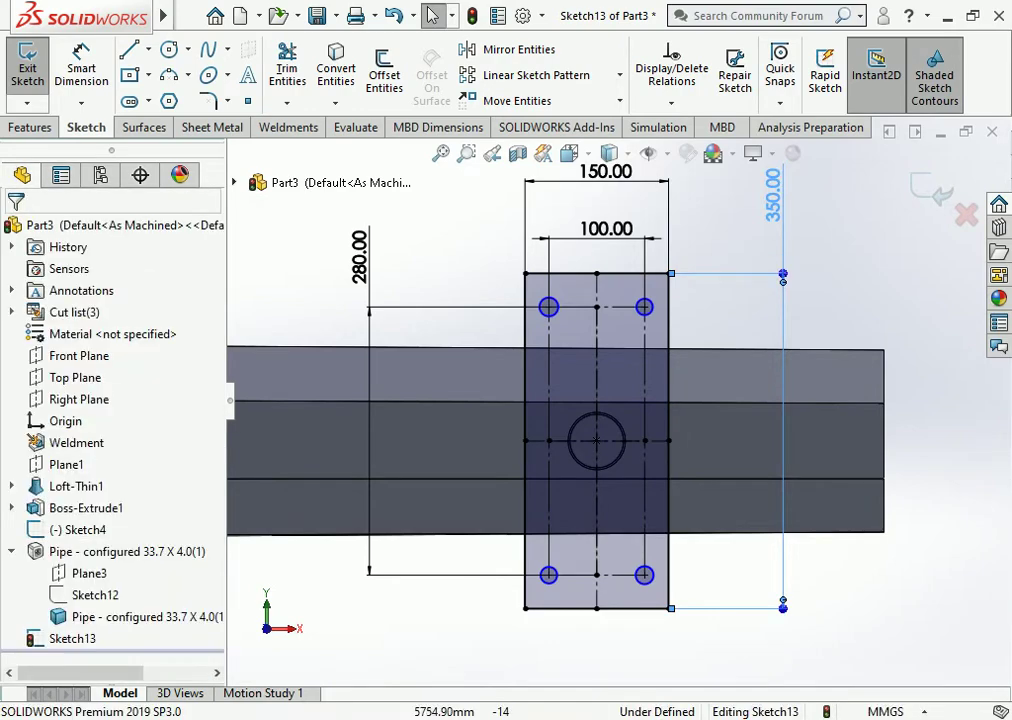
{"action": "left_click", "coordinate": [549, 584]}
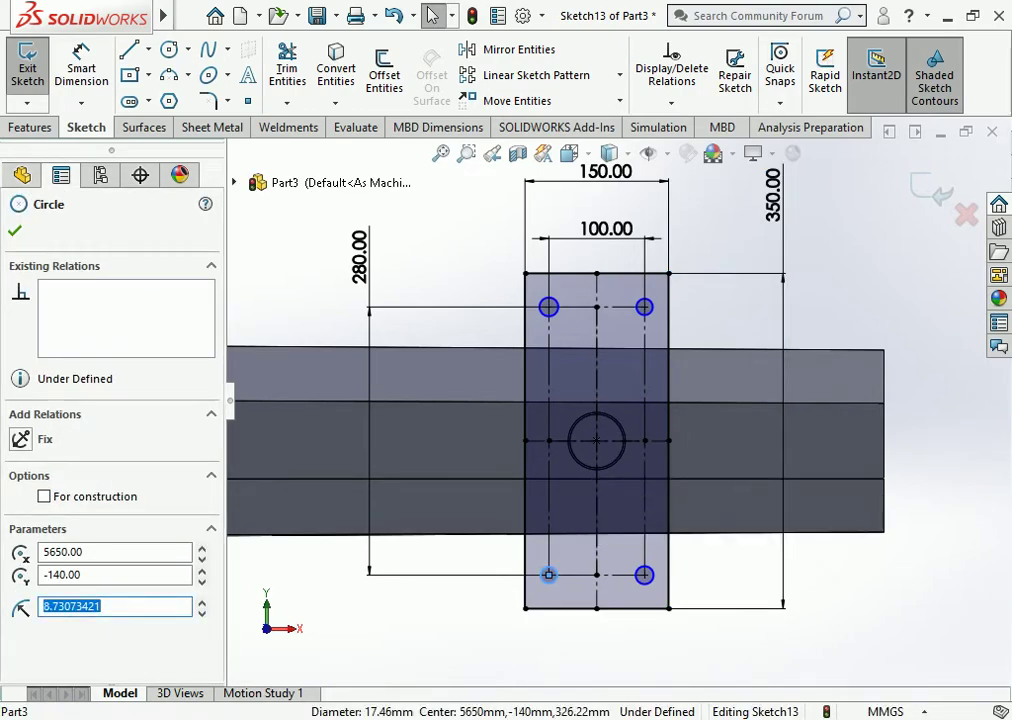
{"action": "left_click", "coordinate": [644, 575], "text": "ctrl"}
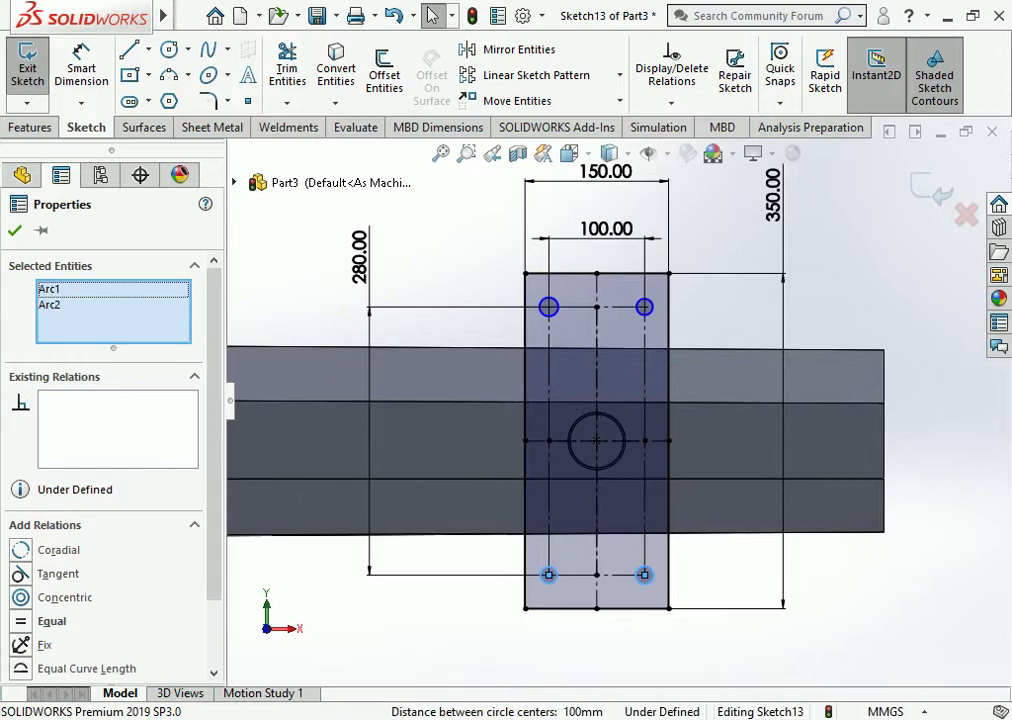
{"action": "left_click", "coordinate": [644, 307], "text": "ctrl"}
{"action": "left_click", "coordinate": [548, 307], "text": "ctrl"}
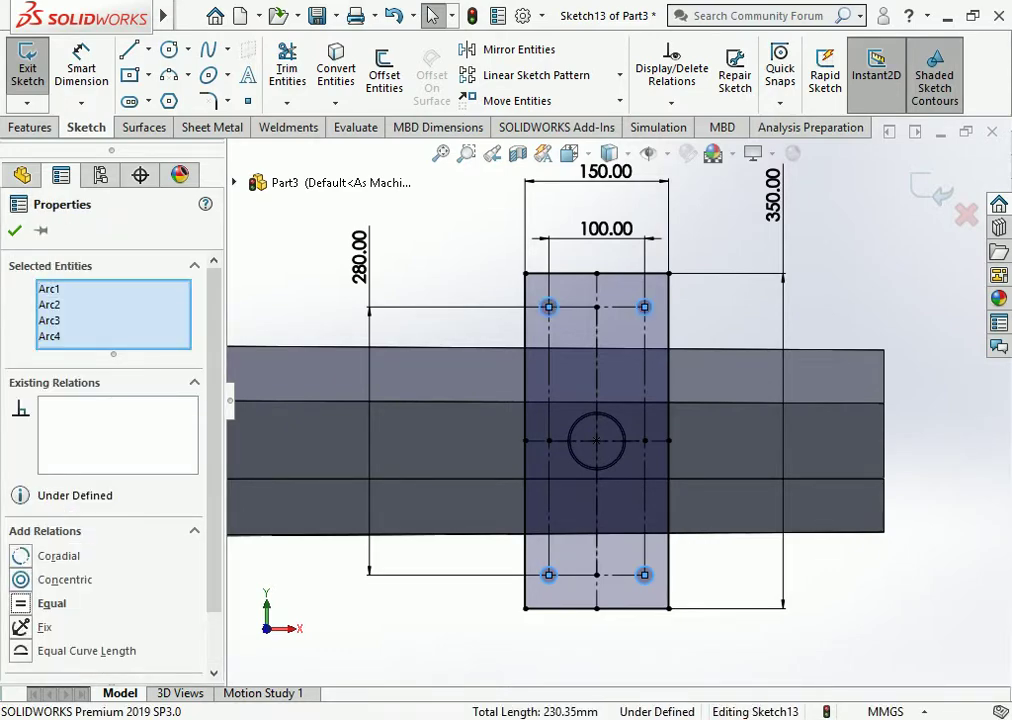
Step: Dimension the lower-left hole circle to an 18 mm diameter
{"action": "left_click", "coordinate": [81, 68]}
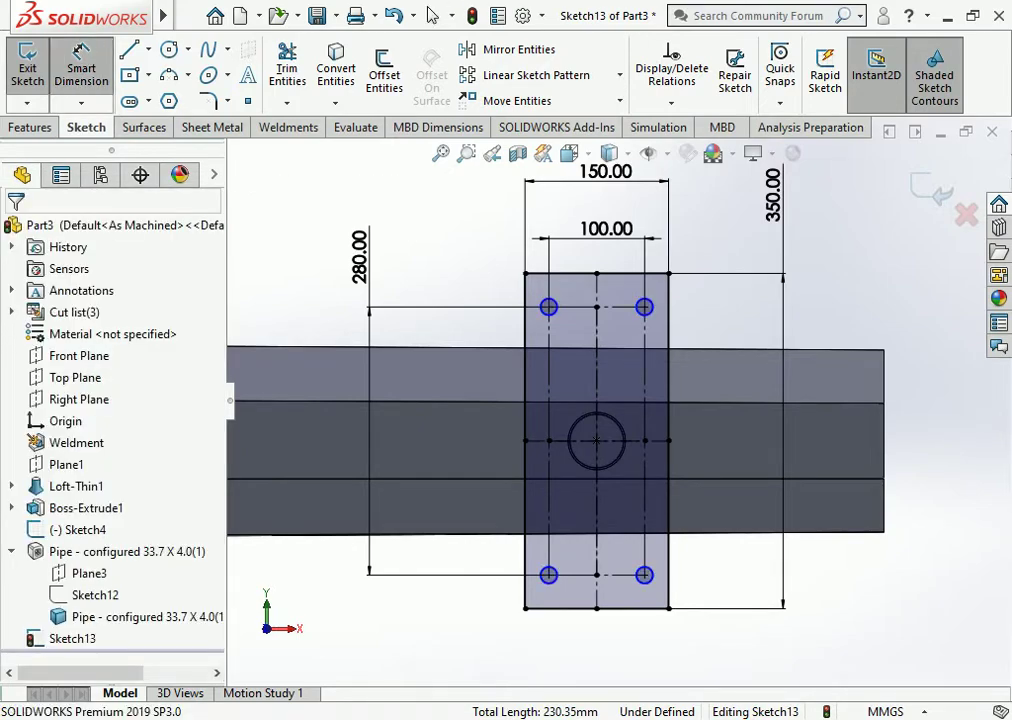
{"action": "left_click", "coordinate": [548, 575]}
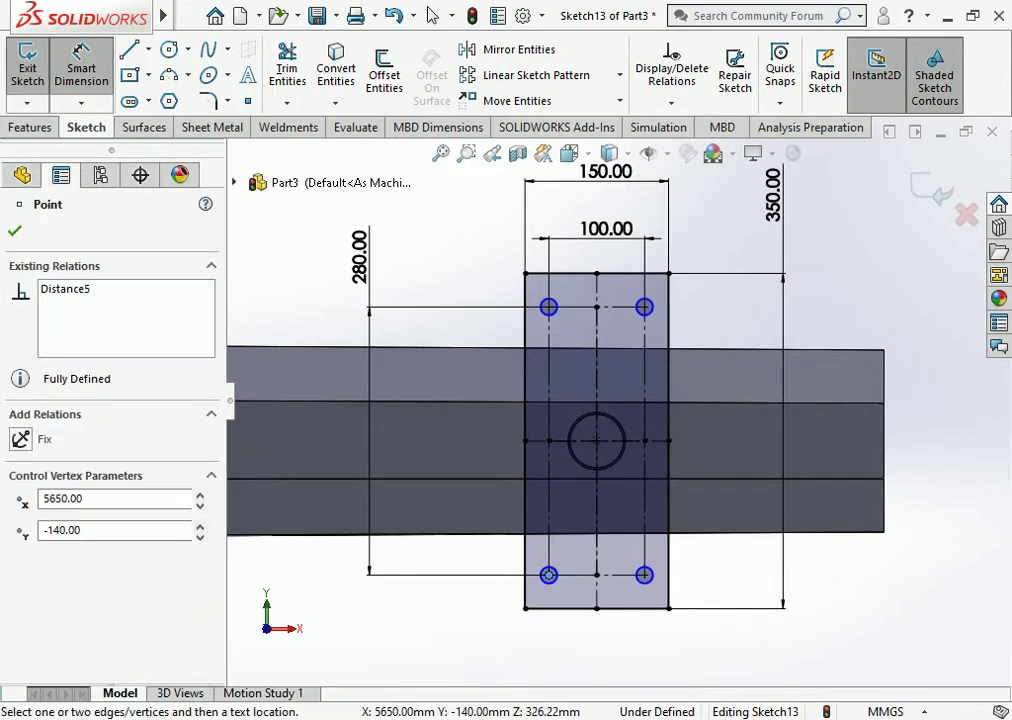
{"action": "key", "text": "Escape"}
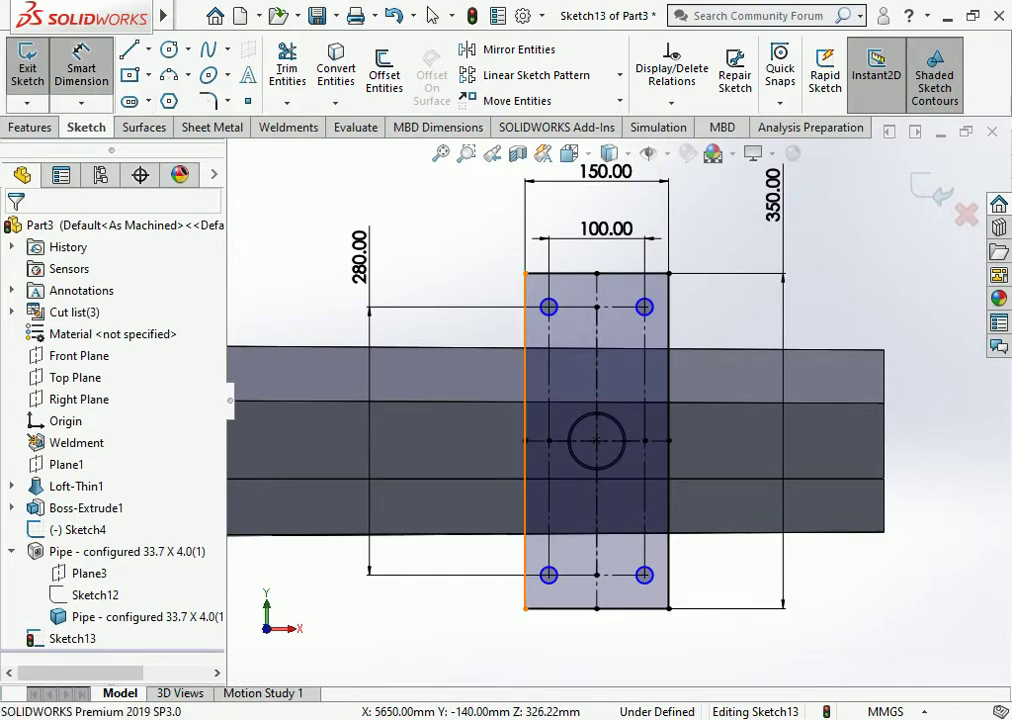
{"action": "left_click", "coordinate": [541, 581]}
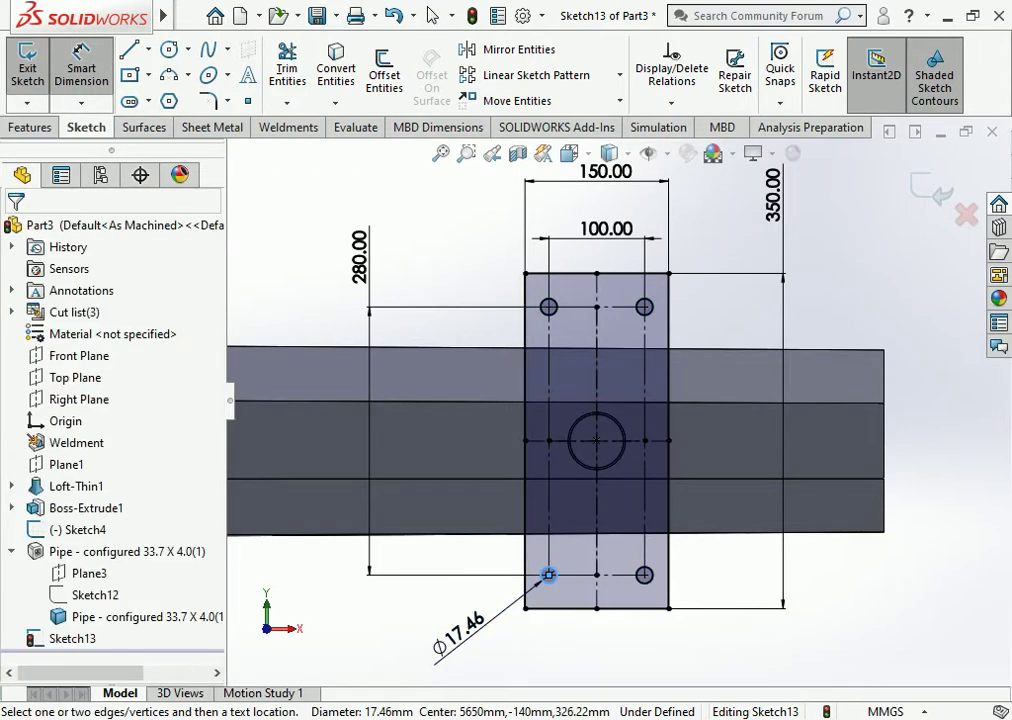
{"action": "left_click", "coordinate": [440, 645]}
{"action": "type", "text": "18"}
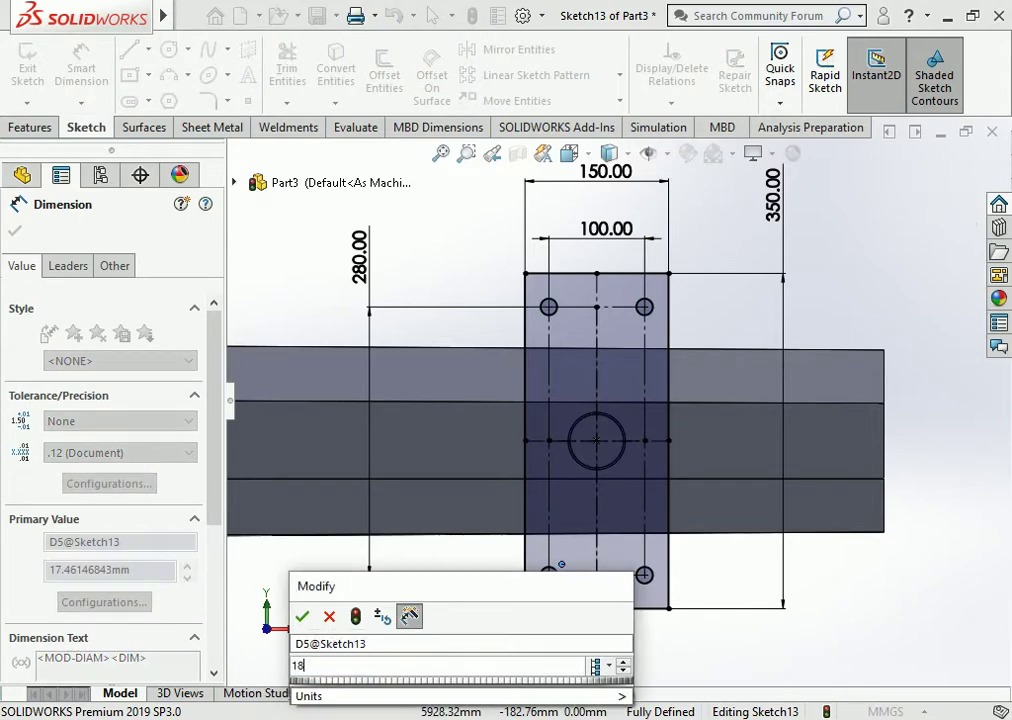
{"action": "key", "text": "Return"}
{"action": "key", "text": "Escape"}
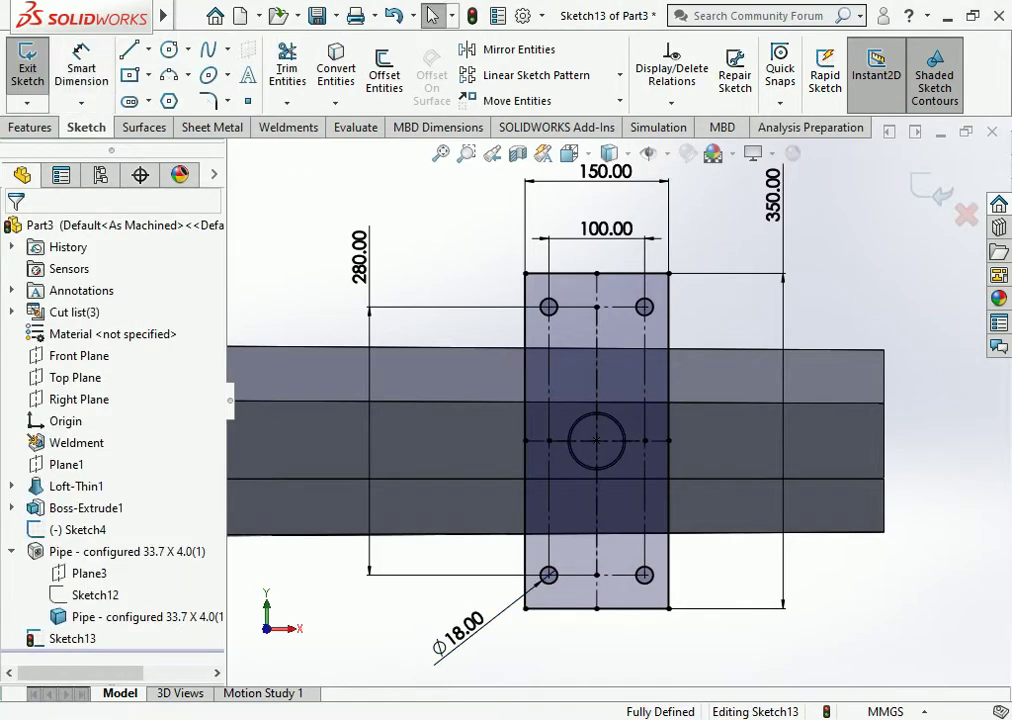
{"action": "left_click", "coordinate": [30, 127]}
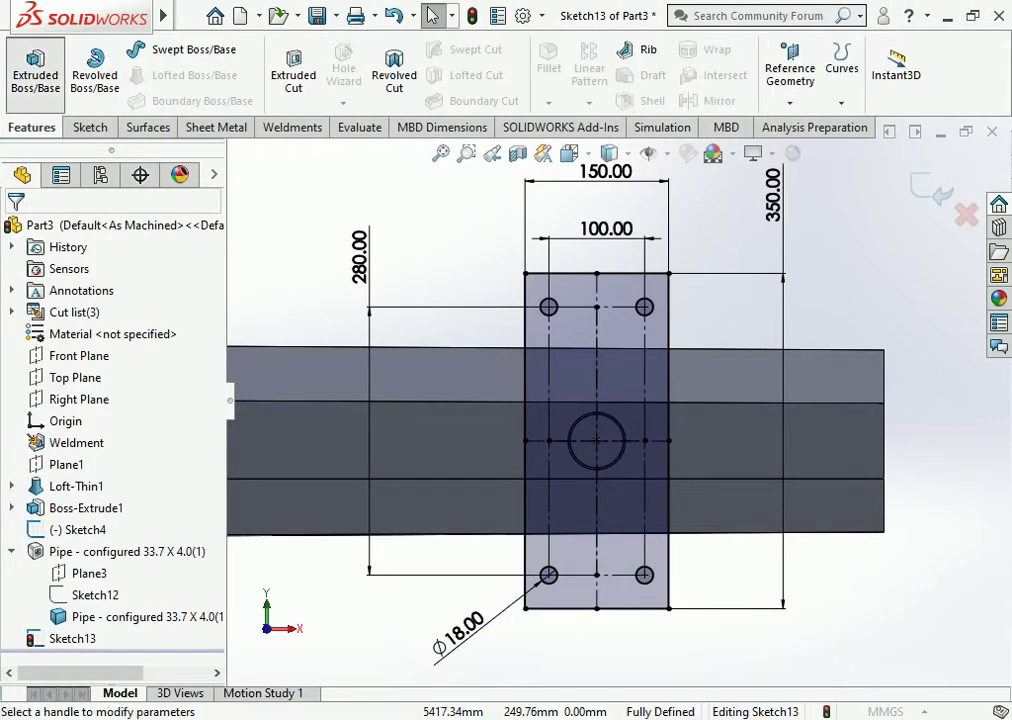
Step: Extrude the plate sketch Blind 10 mm as Boss-Extrude2
{"action": "left_click", "coordinate": [35, 65]}
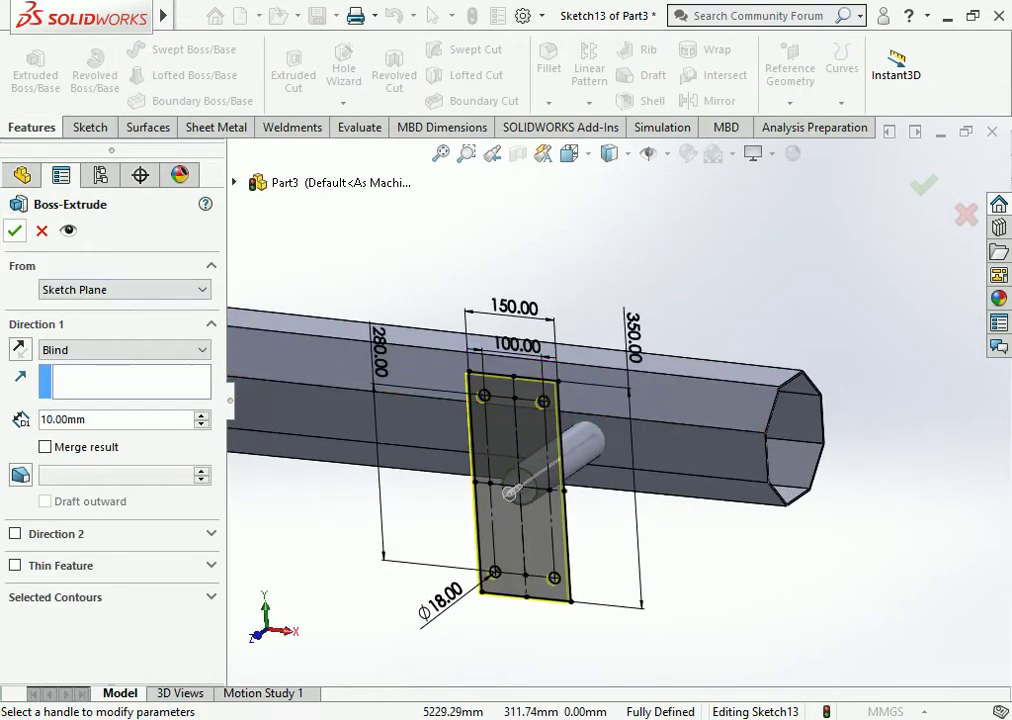
{"action": "key", "text": "Return"}
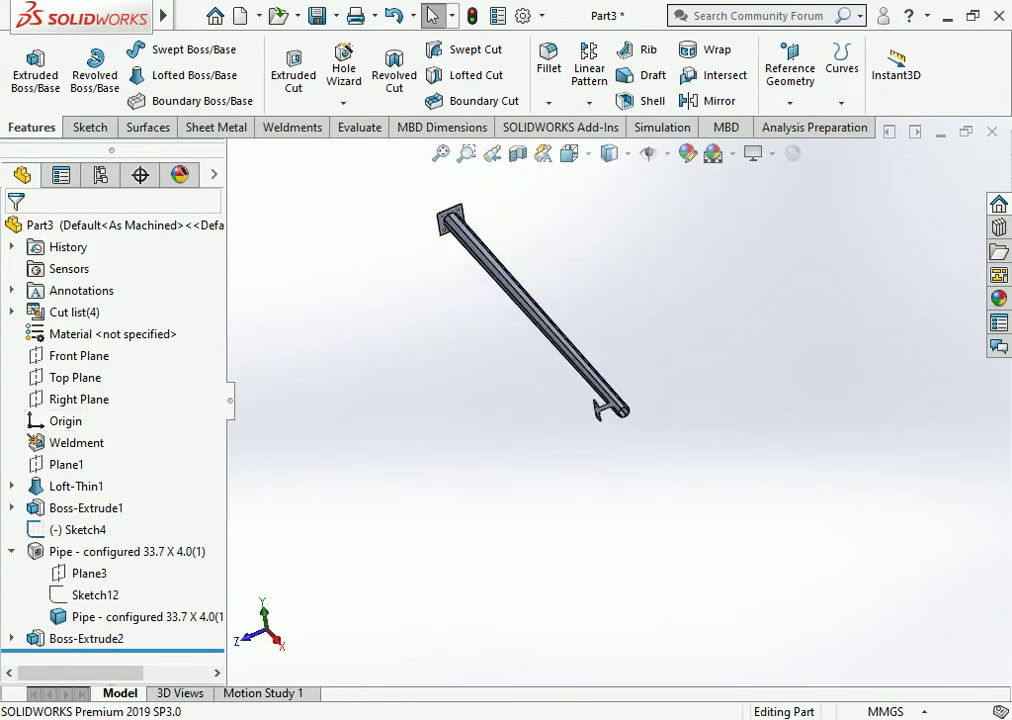
{"action": "key", "text": "shift+c"}
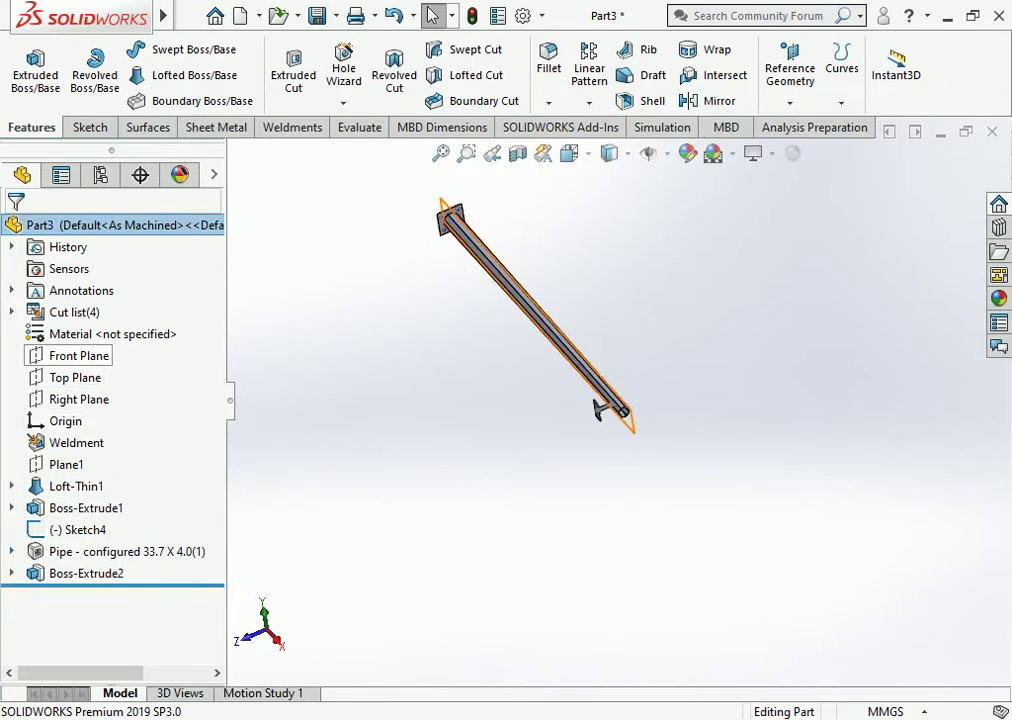
Step: Mirror the pipe and plate bodies about the Front Plane to create Mirror1
{"action": "left_click", "coordinate": [80, 356]}
{"action": "left_click", "coordinate": [712, 101]}
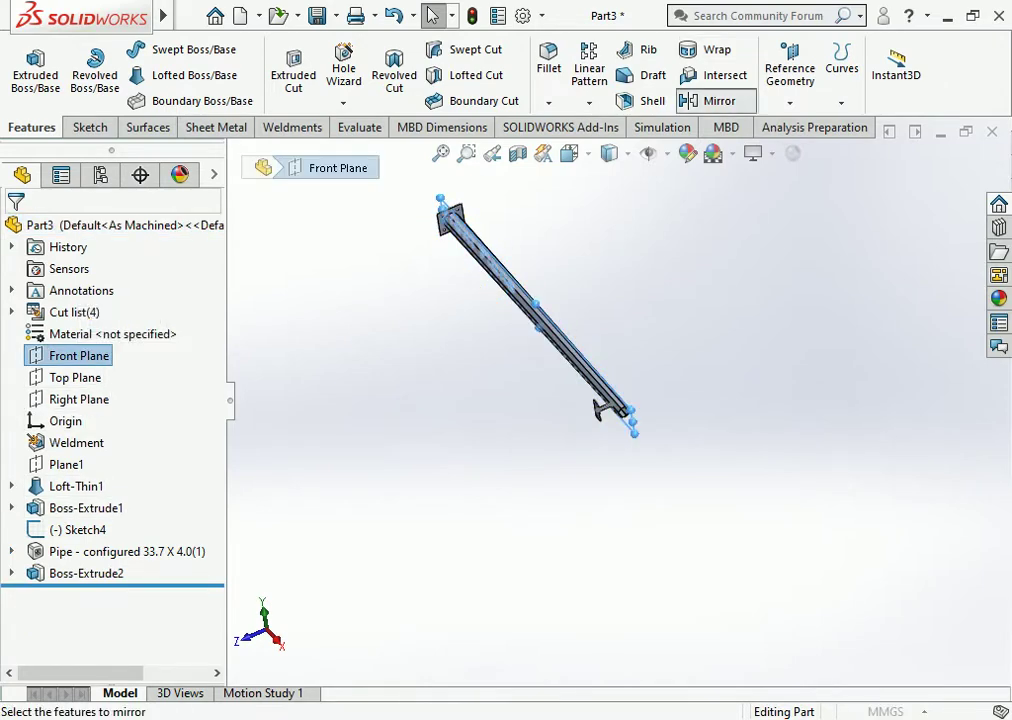
{"action": "left_click", "coordinate": [51, 436]}
{"action": "scroll", "coordinate": [597, 423], "scroll_direction": "down", "scroll_amount": 3}
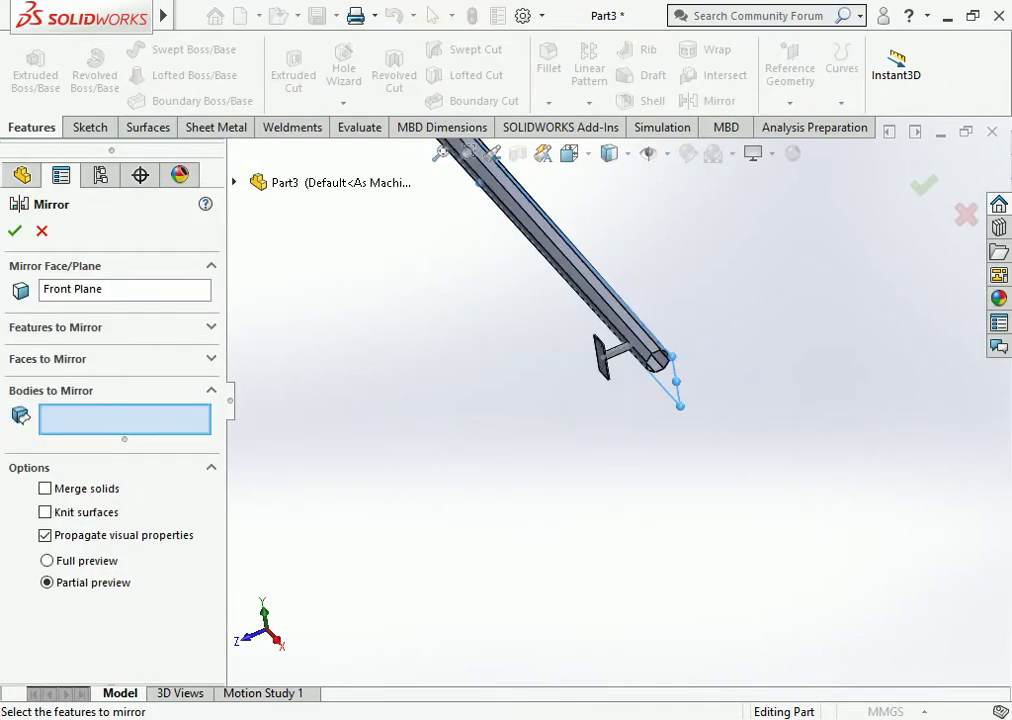
{"action": "scroll", "coordinate": [597, 423], "scroll_direction": "down", "scroll_amount": 5}
{"action": "left_click", "coordinate": [660, 303]}
{"action": "left_click", "coordinate": [603, 345]}
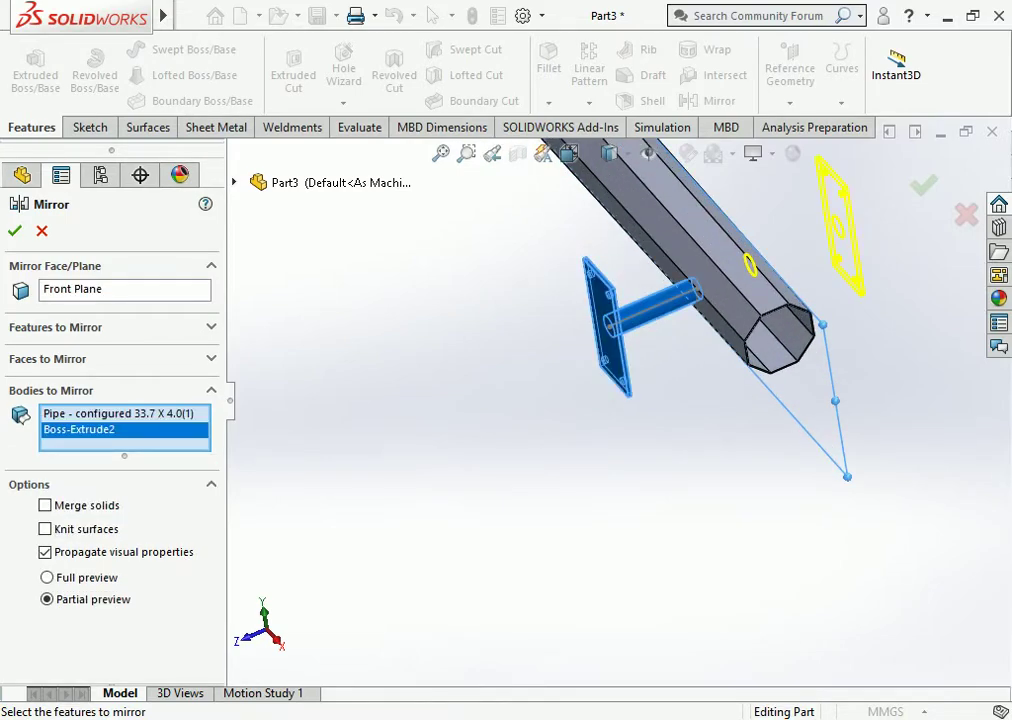
{"action": "key", "text": "Return"}
{"action": "scroll", "coordinate": [565, 418], "scroll_direction": "up", "scroll_amount": 5}
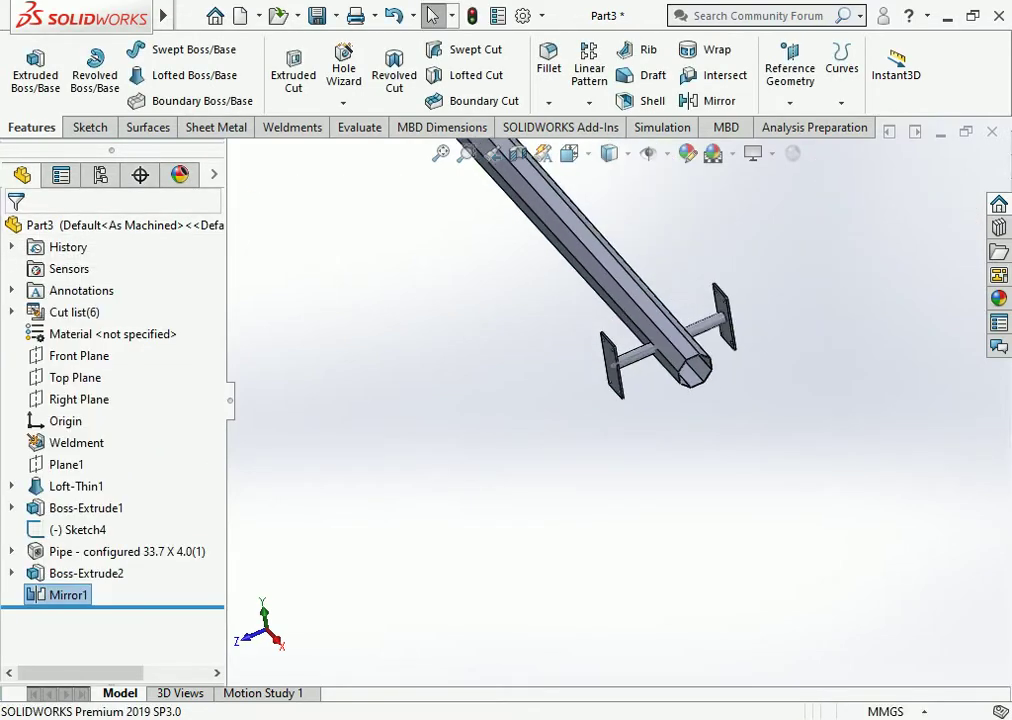
{"action": "scroll", "coordinate": [565, 418], "scroll_direction": "up", "scroll_amount": 2}
{"action": "scroll", "coordinate": [565, 418], "scroll_direction": "up", "scroll_amount": 2}
{"action": "key", "text": "f"}
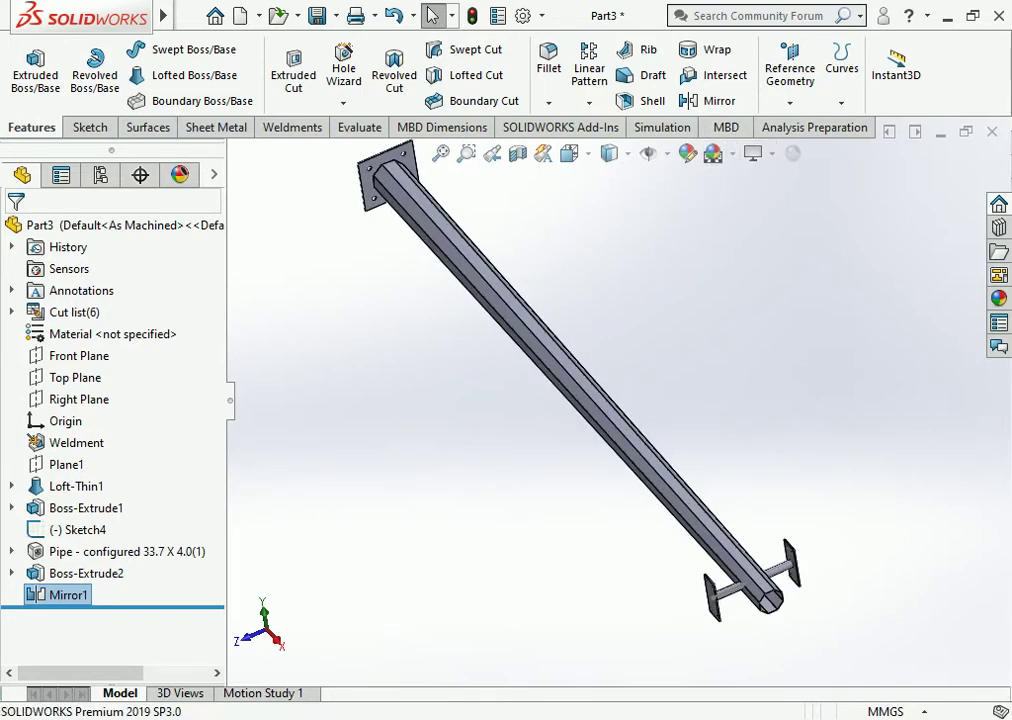
{"action": "left_click", "coordinate": [75, 377]}
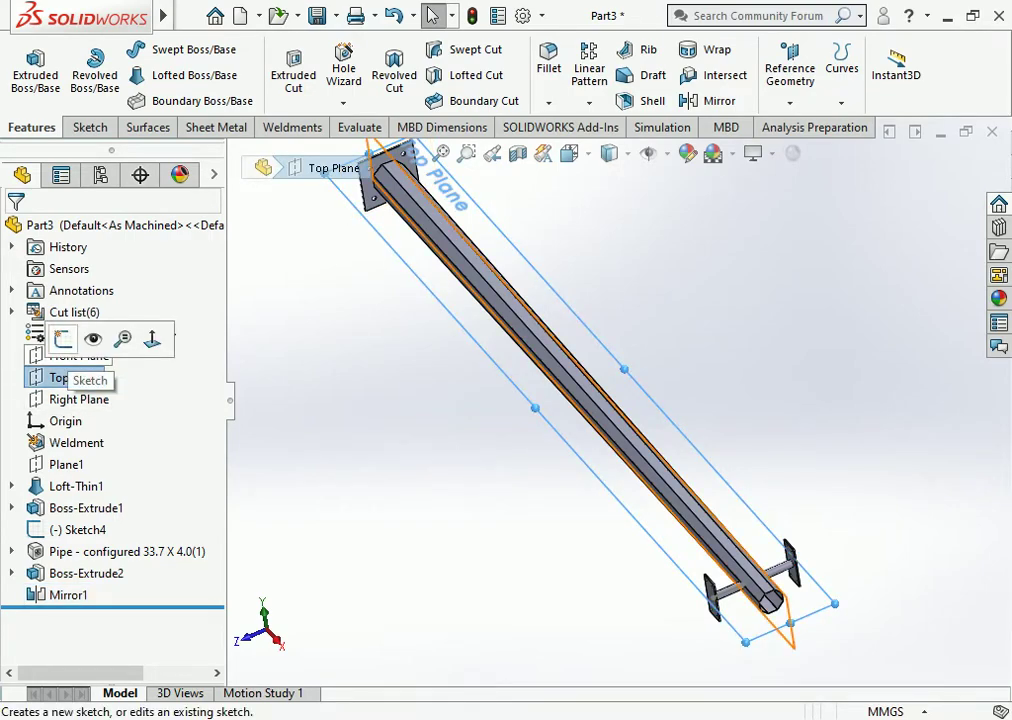
{"action": "left_click", "coordinate": [79, 355], "text": "ctrl"}
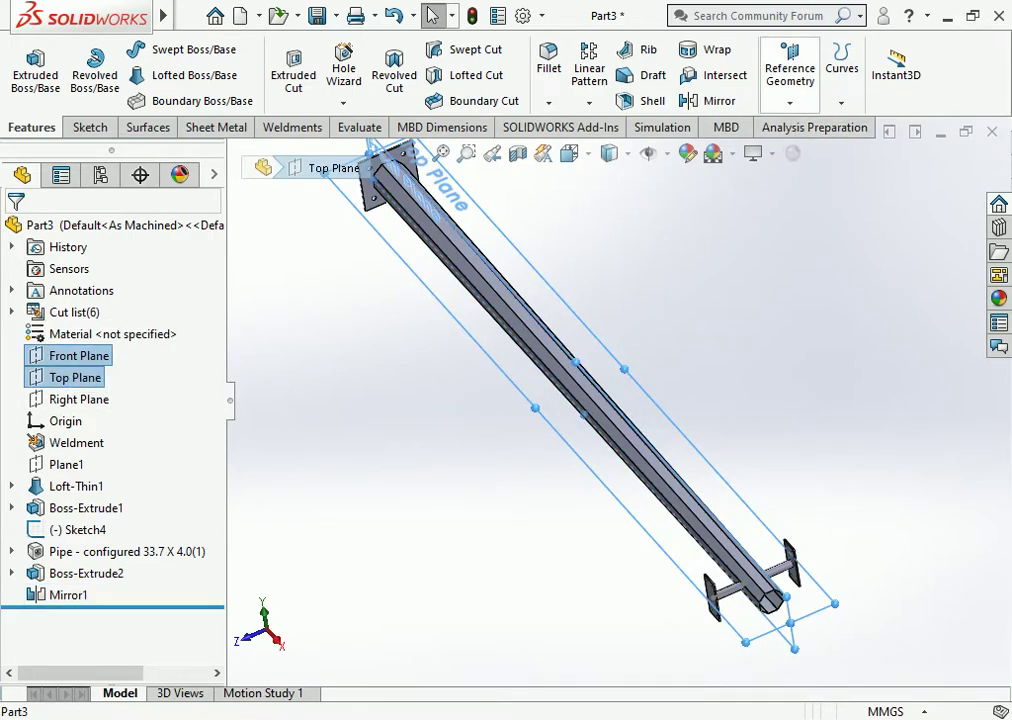
Step: Create Axis1 at the intersection of the Top and Front Planes
{"action": "left_click", "coordinate": [790, 75]}
{"action": "left_click", "coordinate": [804, 150]}
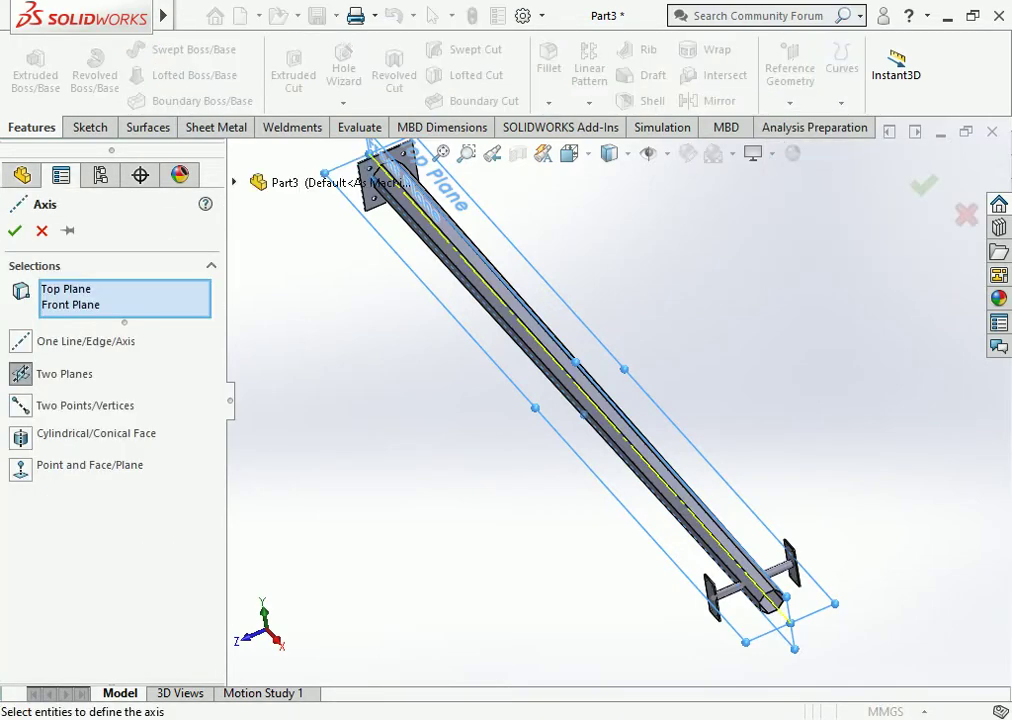
{"action": "left_click", "coordinate": [14, 230]}
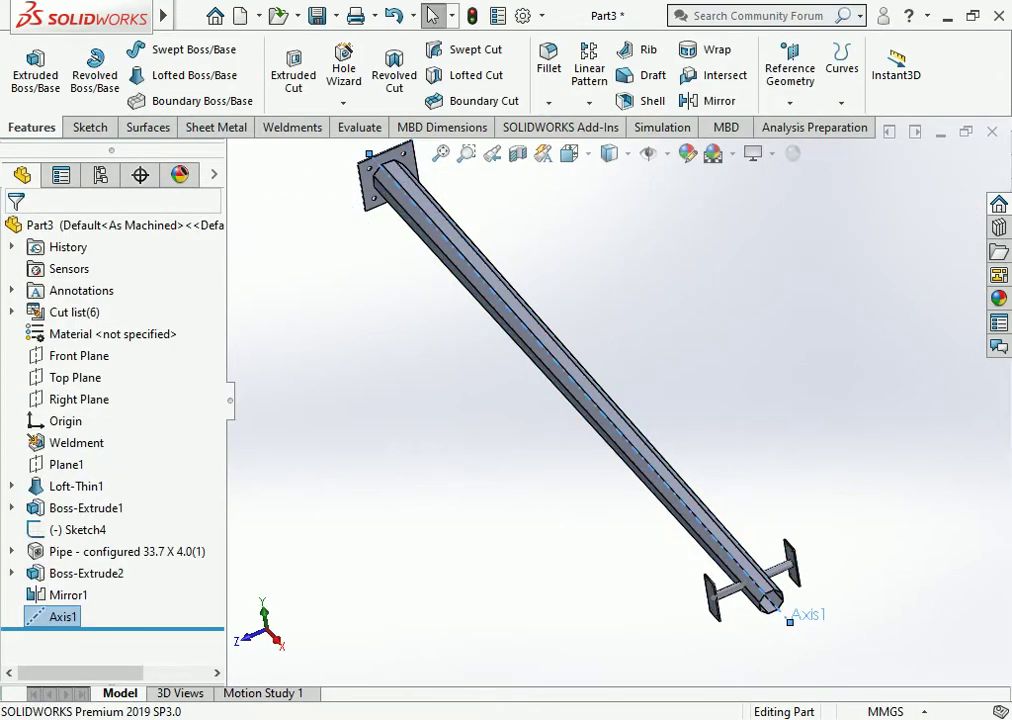
{"action": "key", "text": "f"}
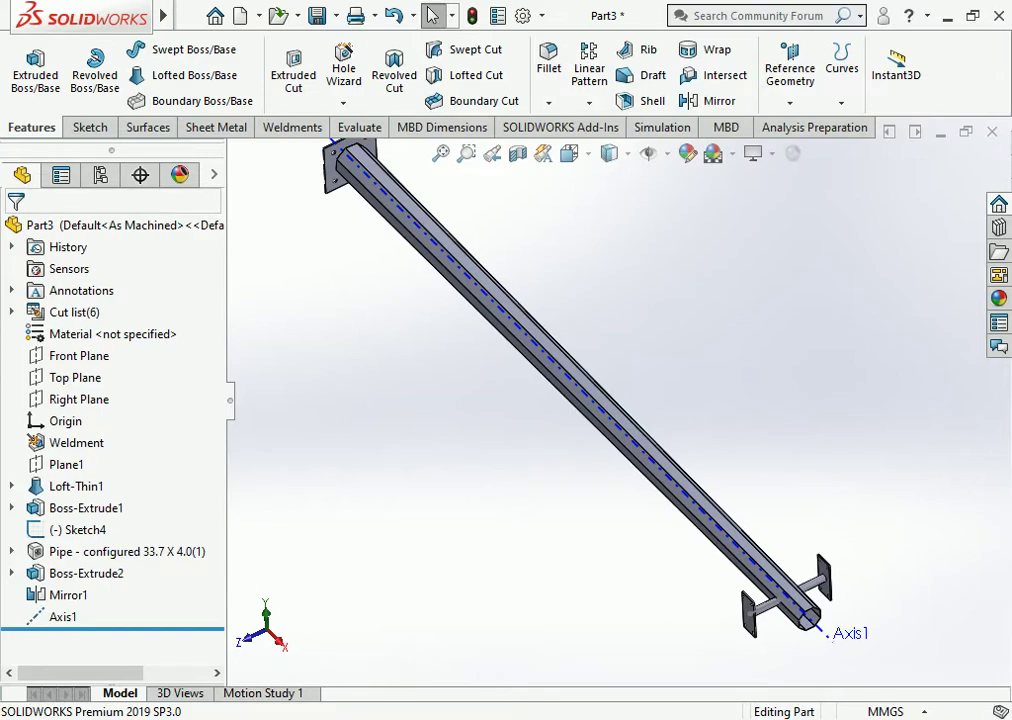
Step: Start a linear pattern along Axis1 with 1500 mm spacing and 3 instances
{"action": "left_click", "coordinate": [589, 103]}
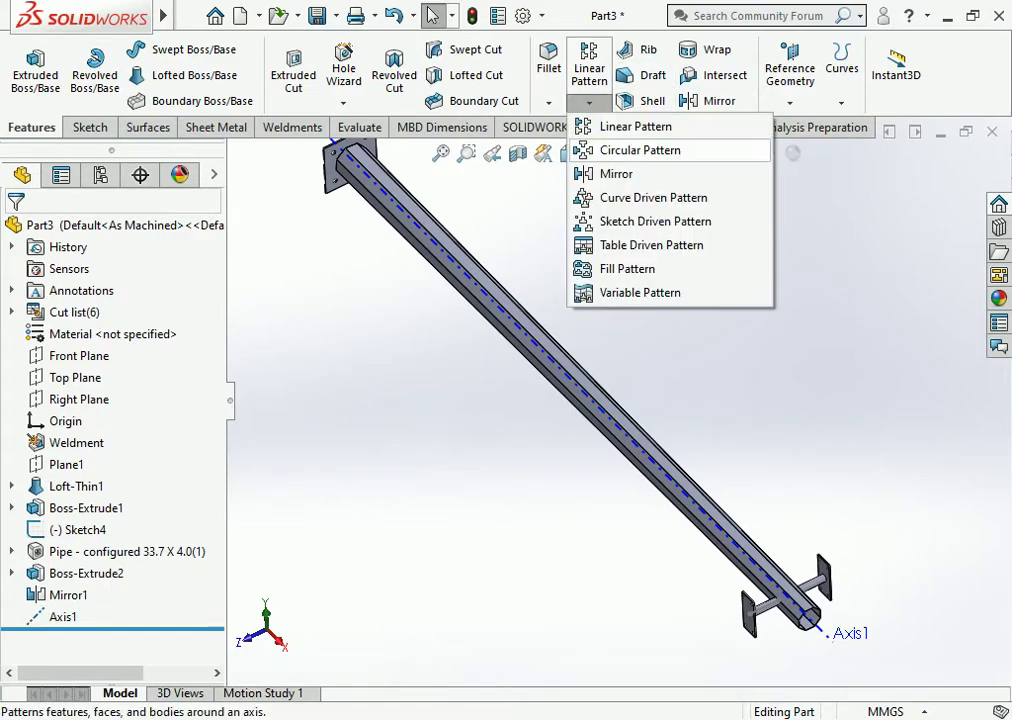
{"action": "left_click", "coordinate": [625, 126]}
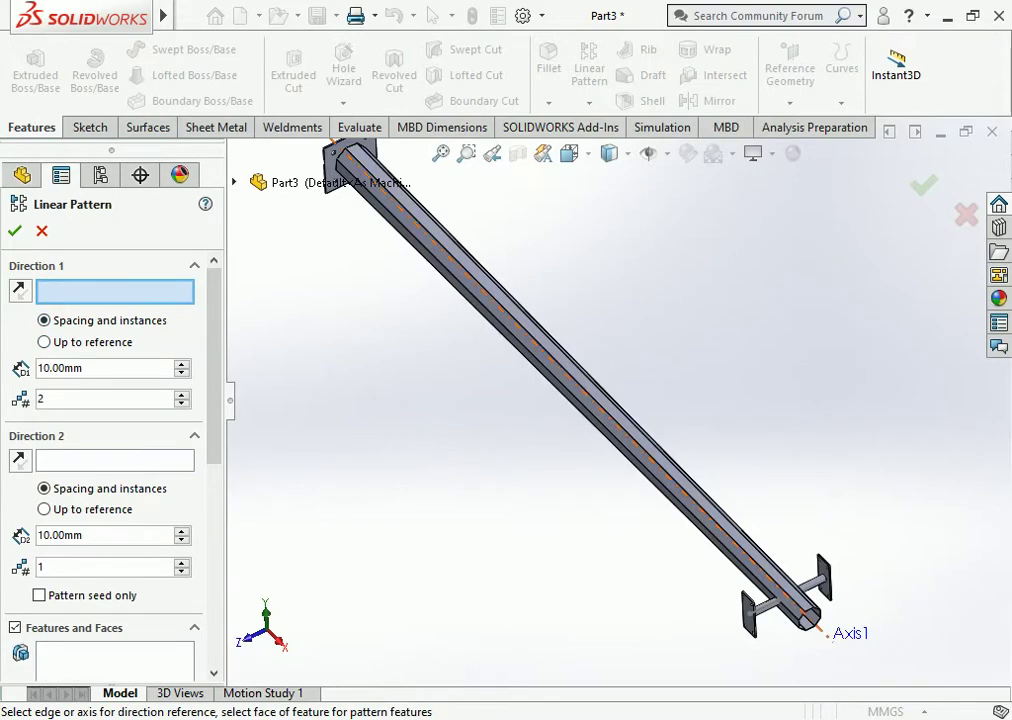
{"action": "left_click", "coordinate": [824, 632]}
{"action": "scroll", "coordinate": [607, 383], "scroll_direction": "up", "scroll_amount": 3}
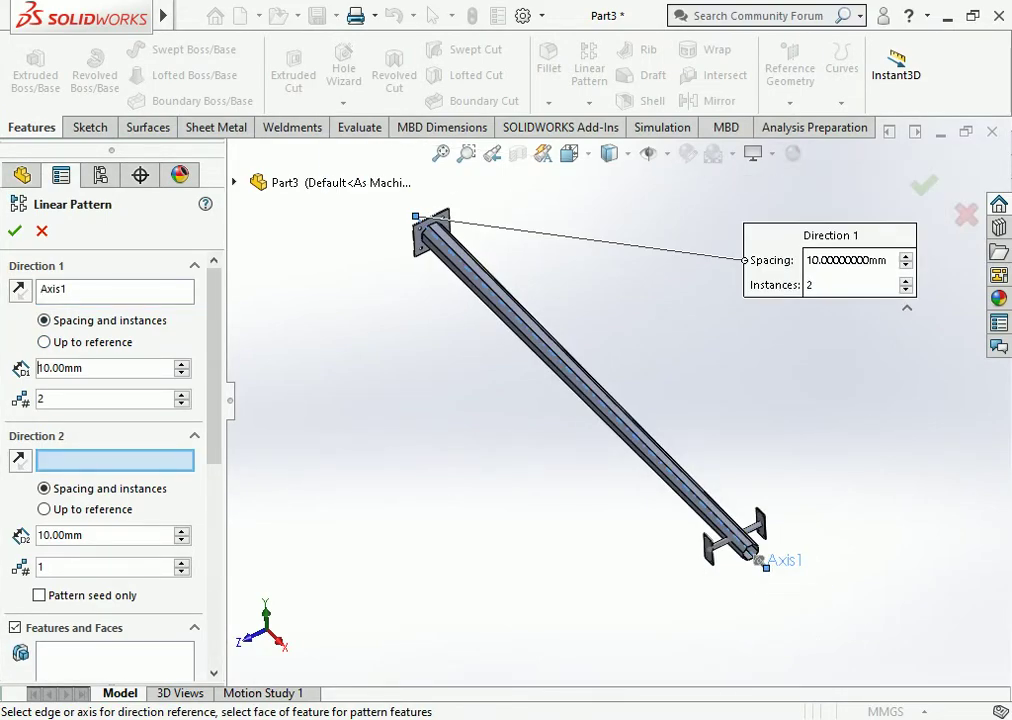
{"action": "double_click", "coordinate": [60, 368]}
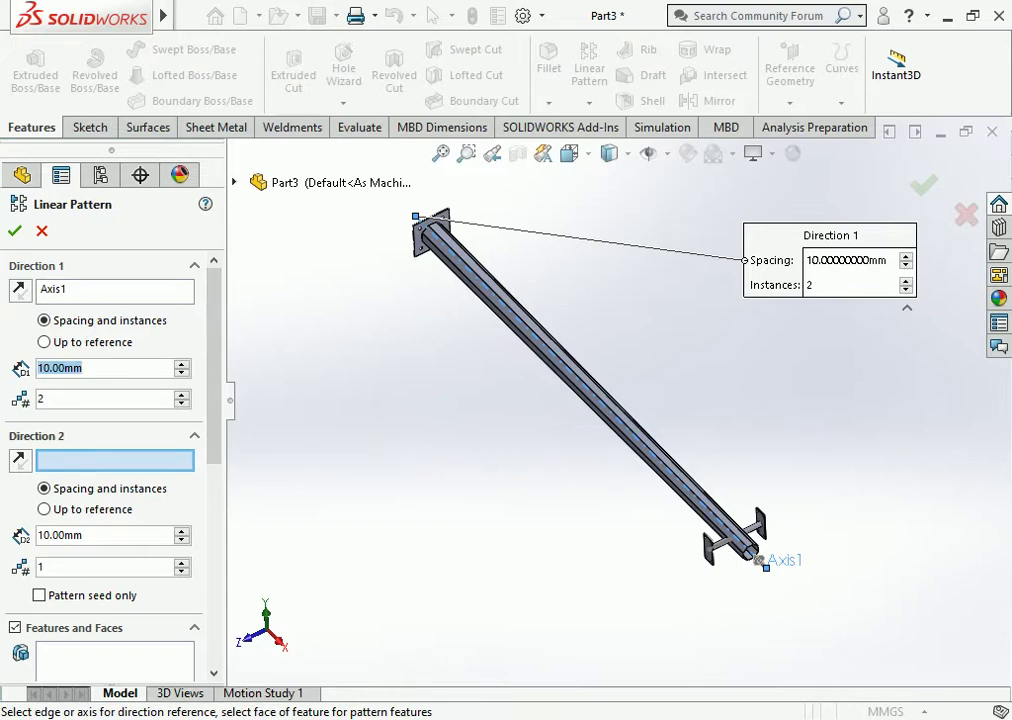
{"action": "type", "text": "1"}
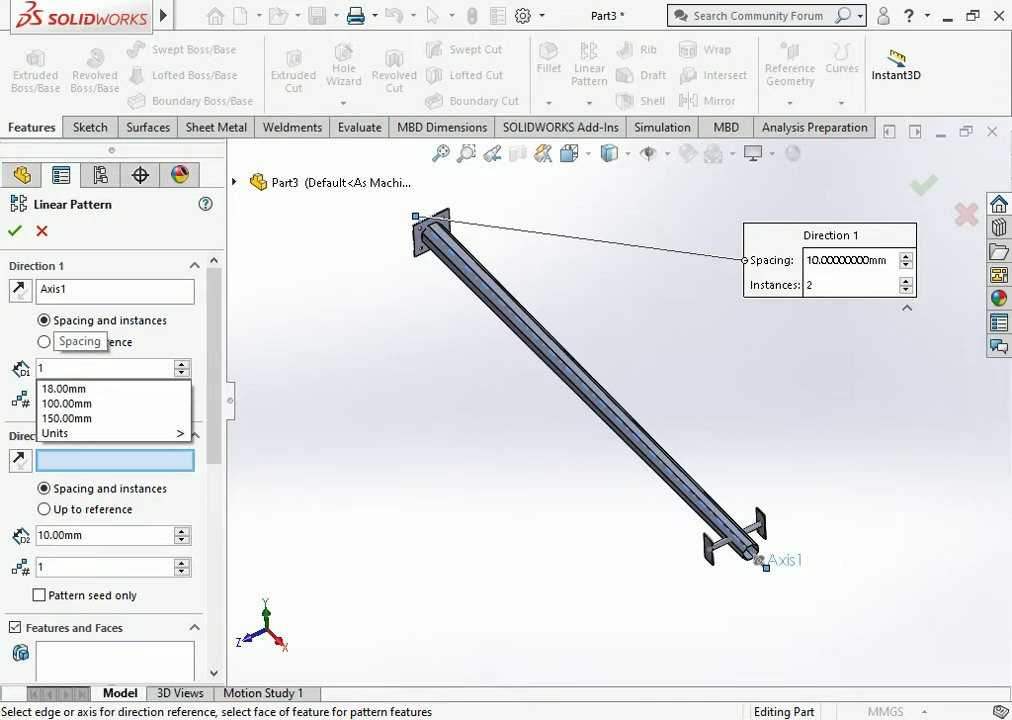
{"action": "key", "text": "BackSpace"}
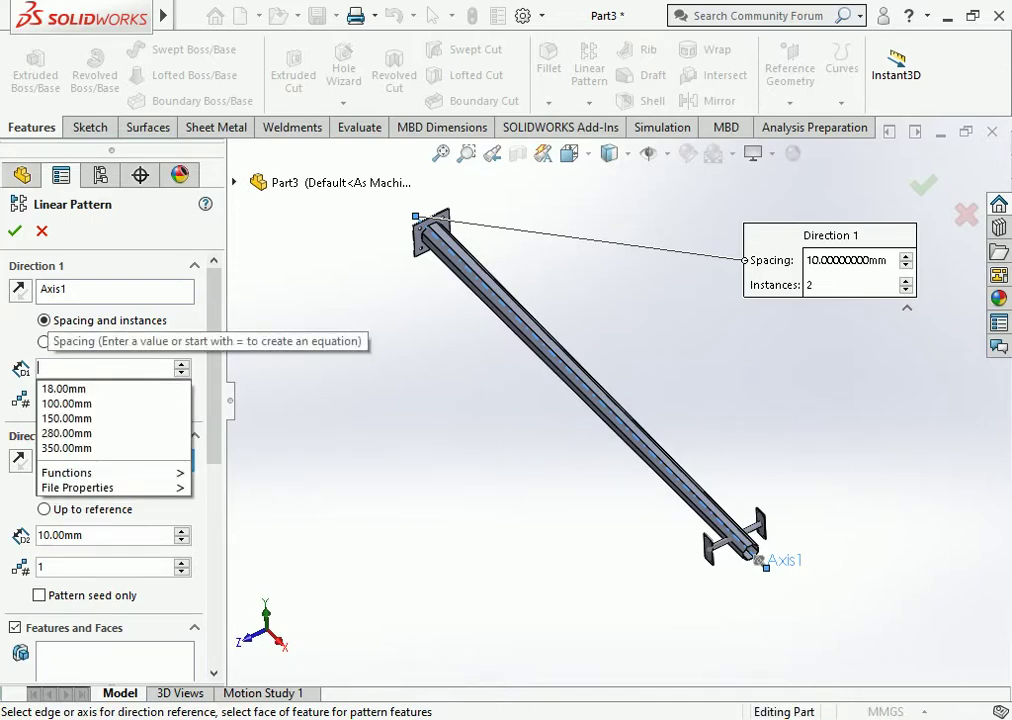
{"action": "type", "text": "1"}
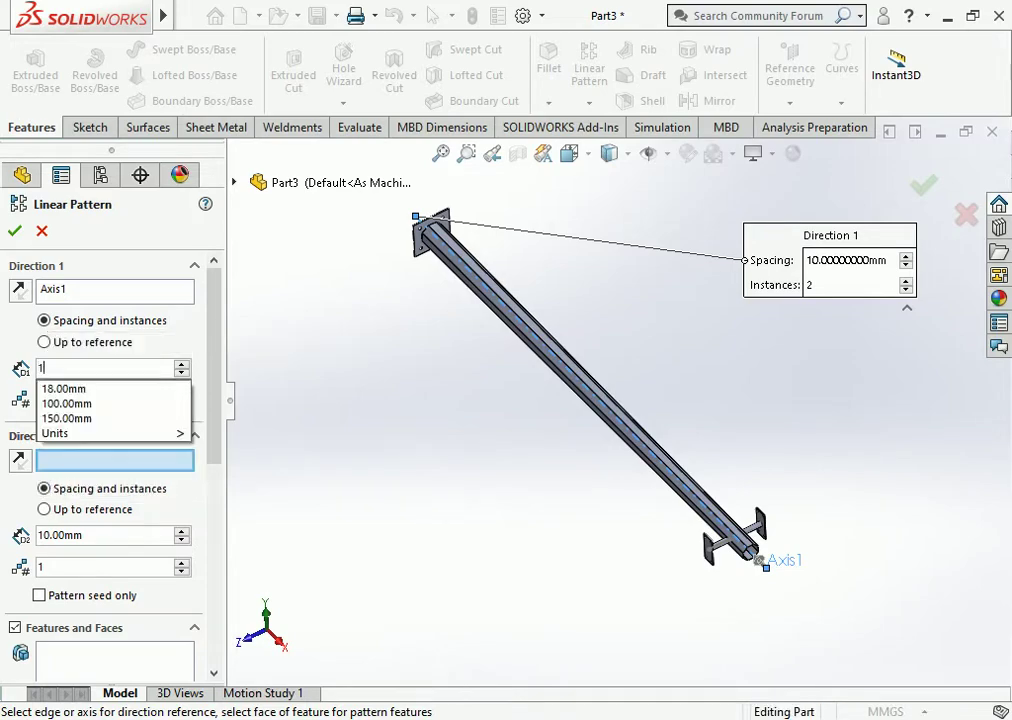
{"action": "type", "text": "500"}
{"action": "key", "text": "Return"}
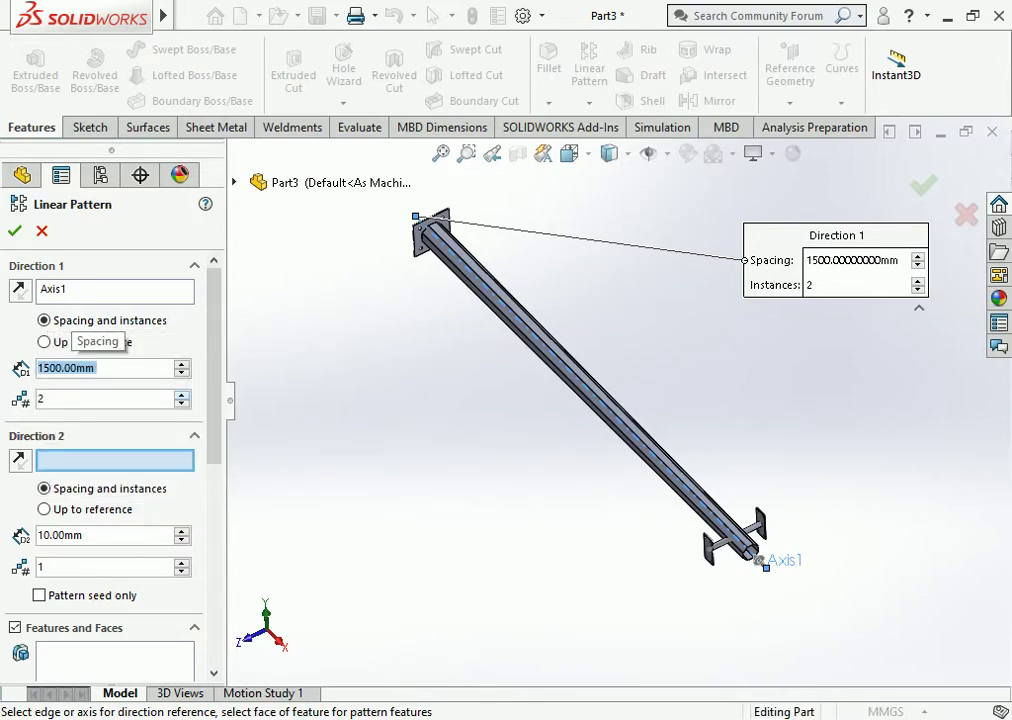
{"action": "key", "text": "Tab"}
{"action": "type", "text": "3"}
{"action": "scroll", "coordinate": [110, 450], "scroll_direction": "down", "scroll_amount": 8}
{"action": "scroll", "coordinate": [110, 450], "scroll_direction": "down", "scroll_amount": 1}
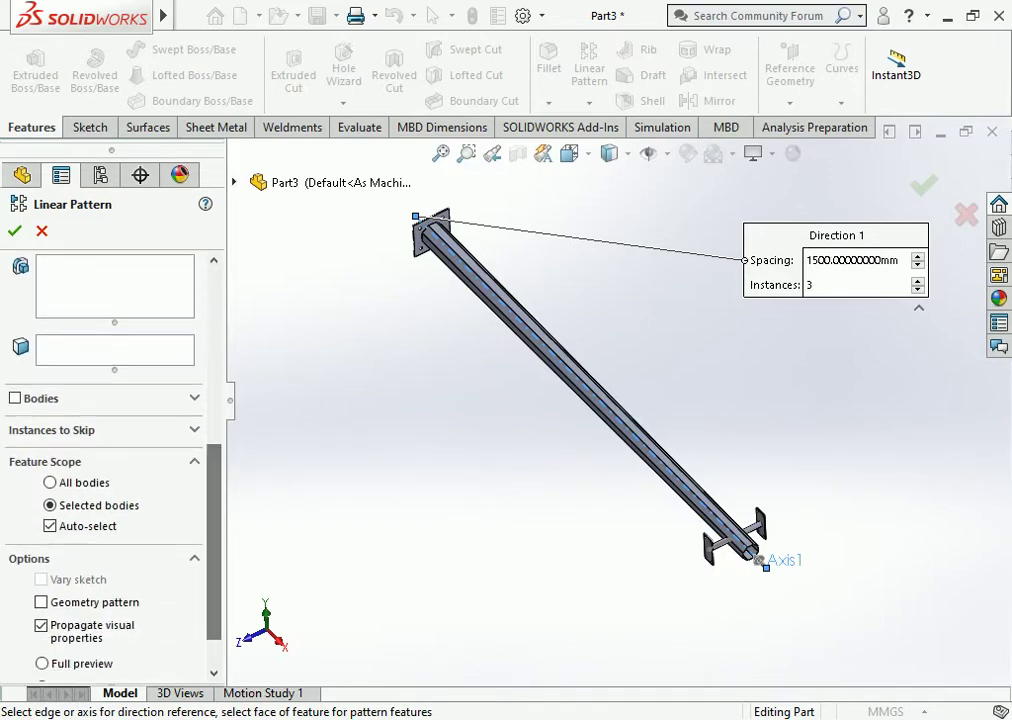
Step: Pattern bodies: select the Boss-Extrude2 plate, the pipe and both Mirror1 bodies
{"action": "left_click", "coordinate": [15, 398]}
{"action": "scroll", "coordinate": [700, 520], "scroll_direction": "down", "scroll_amount": 3}
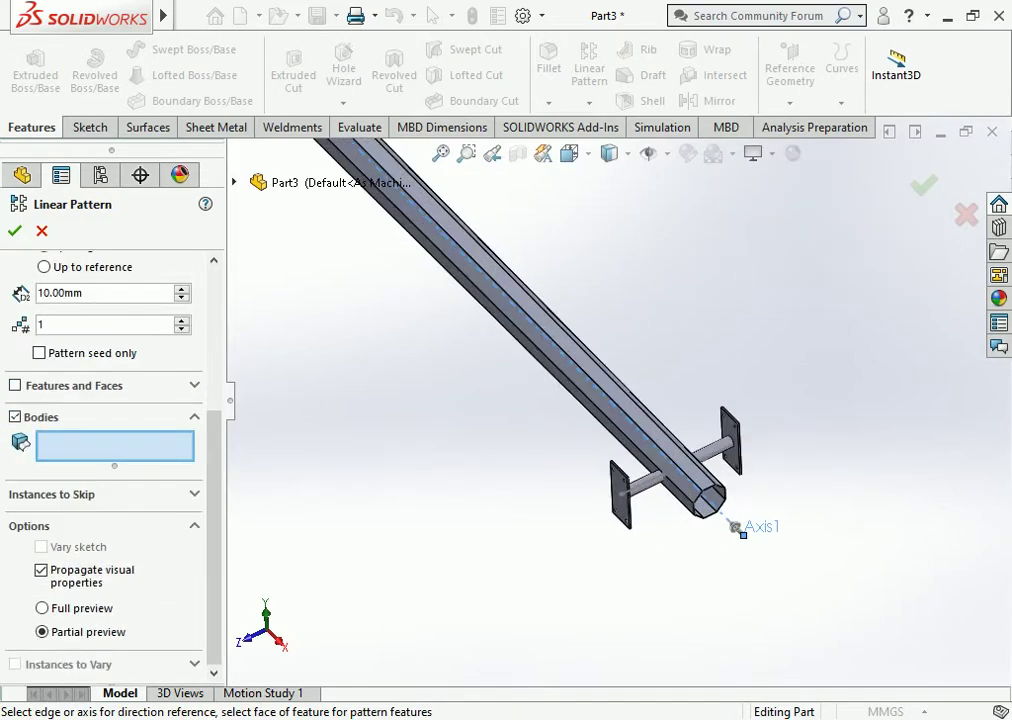
{"action": "scroll", "coordinate": [645, 475], "scroll_direction": "down", "scroll_amount": 3}
{"action": "left_click", "coordinate": [635, 472]}
{"action": "scroll", "coordinate": [650, 460], "scroll_direction": "down", "scroll_amount": 2}
{"action": "left_click", "coordinate": [655, 458]}
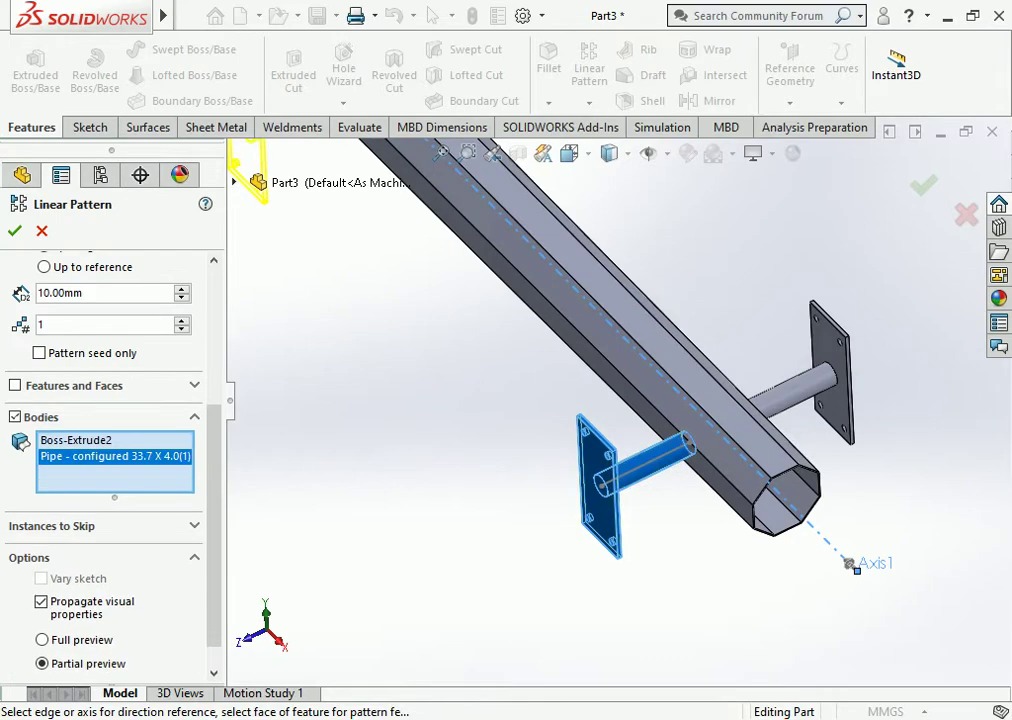
{"action": "left_click", "coordinate": [790, 390]}
{"action": "left_click", "coordinate": [790, 390]}
{"action": "left_click", "coordinate": [800, 385]}
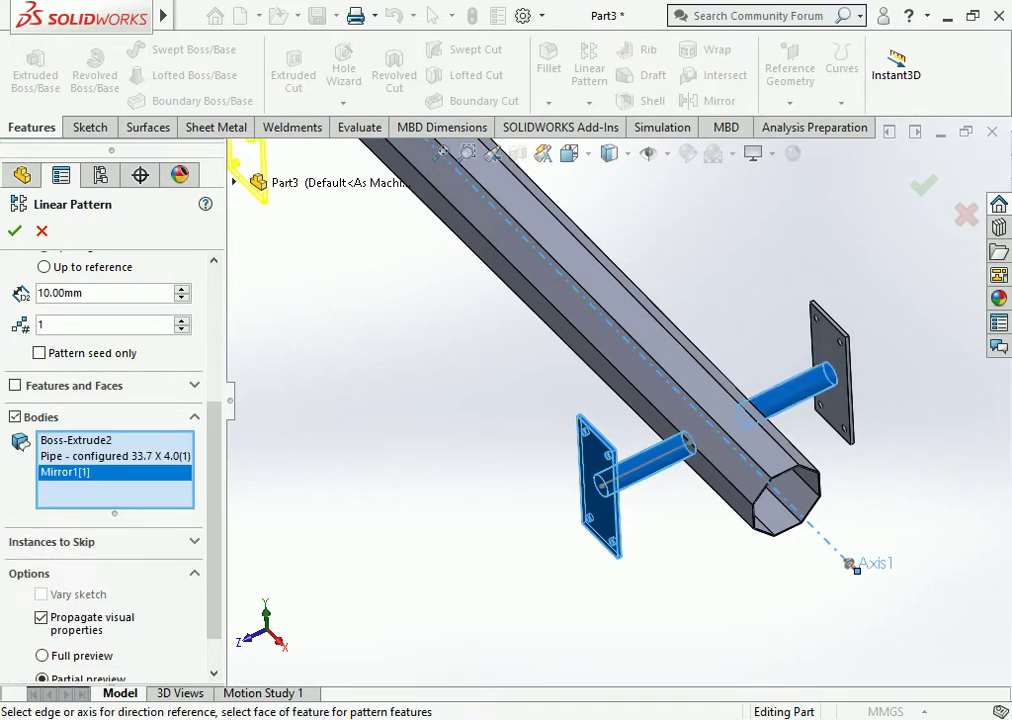
{"action": "left_click", "coordinate": [830, 370]}
{"action": "scroll", "coordinate": [615, 395], "scroll_direction": "up", "scroll_amount": 5}
{"action": "scroll", "coordinate": [615, 395], "scroll_direction": "up", "scroll_amount": 4}
{"action": "scroll", "coordinate": [615, 395], "scroll_direction": "up", "scroll_amount": 2}
{"action": "middle_click_drag", "start_coordinate": [628, 405], "coordinate": [688, 381]}
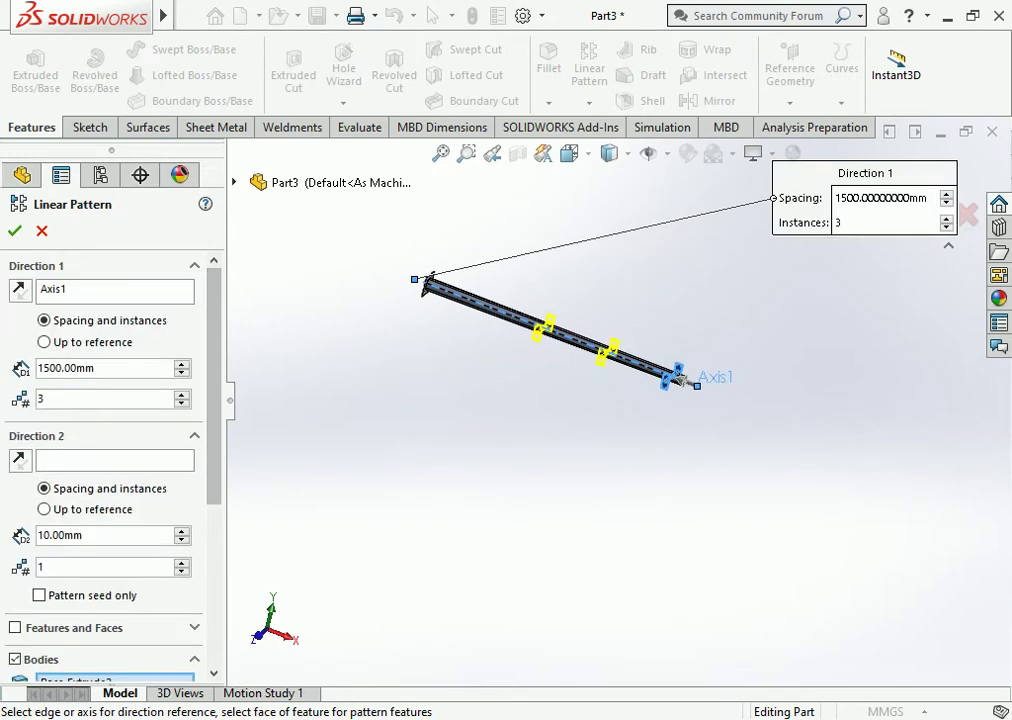
Step: Change the pattern spacing to 2000 mm and accept LPattern1
{"action": "left_click", "coordinate": [65, 368]}
{"action": "type", "text": "20"}
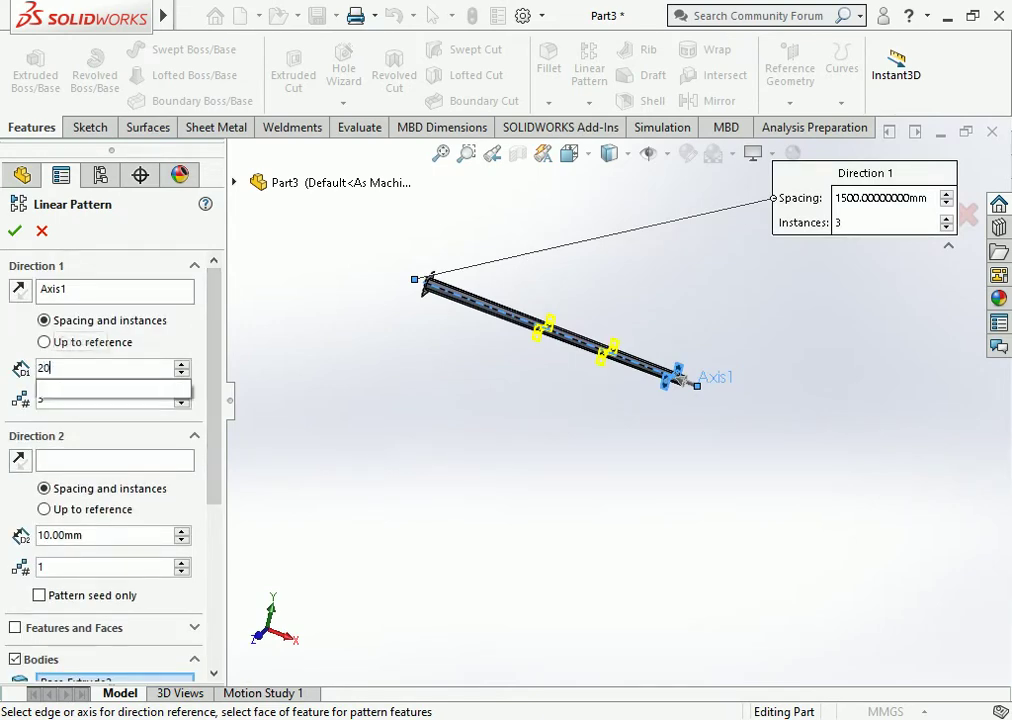
{"action": "type", "text": "00"}
{"action": "key", "text": "Return"}
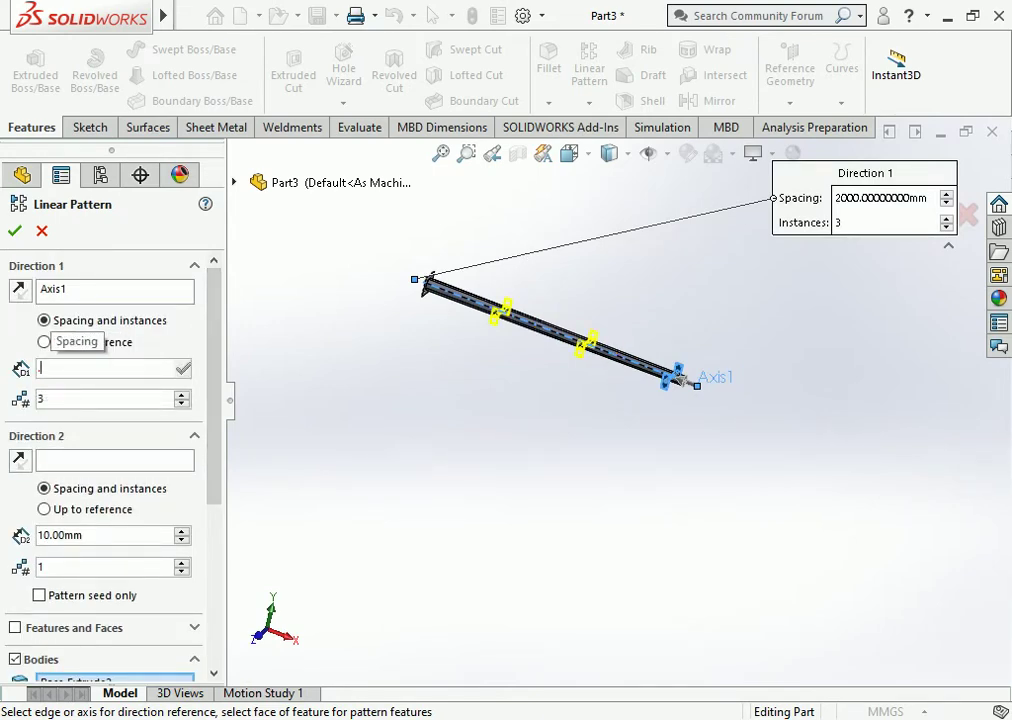
{"action": "key", "text": "Return"}
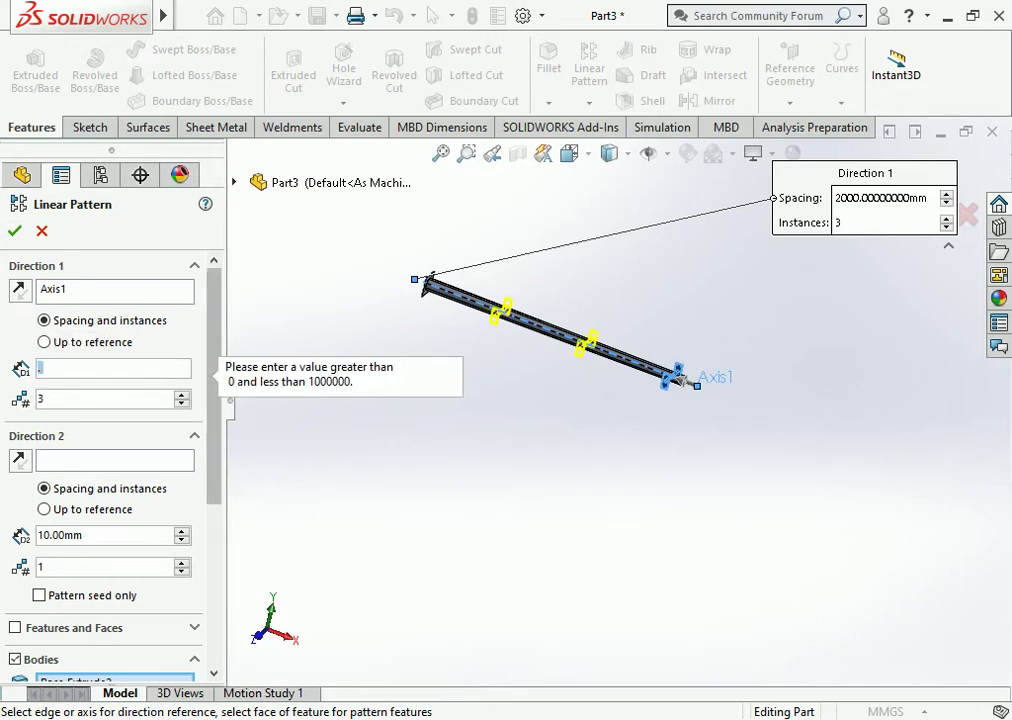
{"action": "scroll", "coordinate": [110, 450], "scroll_direction": "down", "scroll_amount": 5}
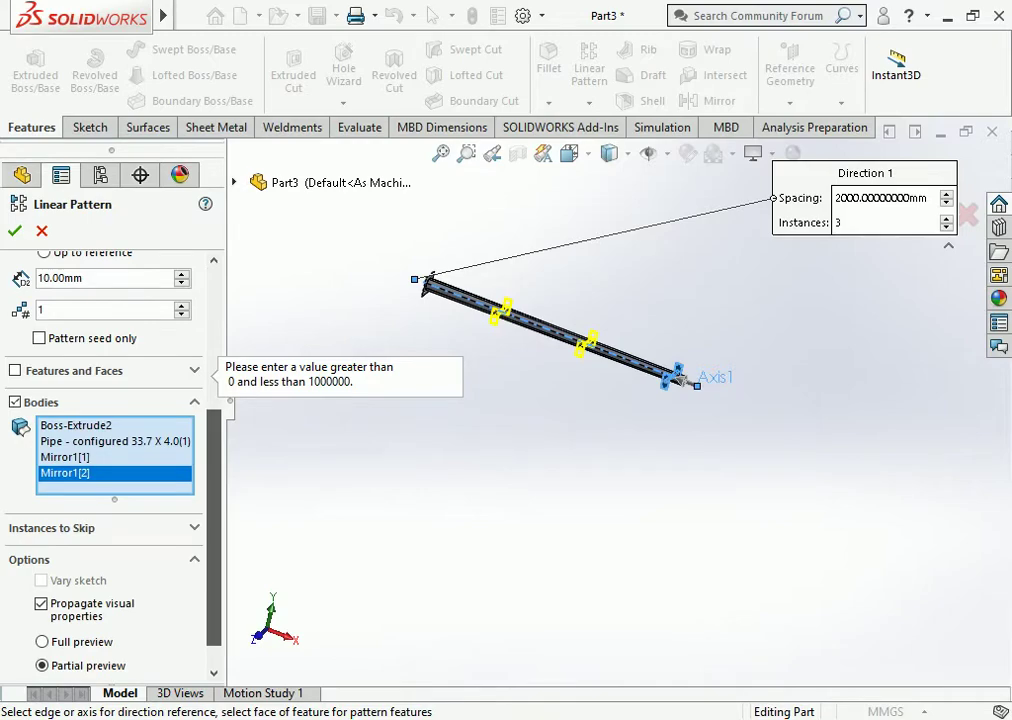
{"action": "scroll", "coordinate": [110, 450], "scroll_direction": "up", "scroll_amount": 1}
{"action": "scroll", "coordinate": [110, 450], "scroll_direction": "down", "scroll_amount": 1}
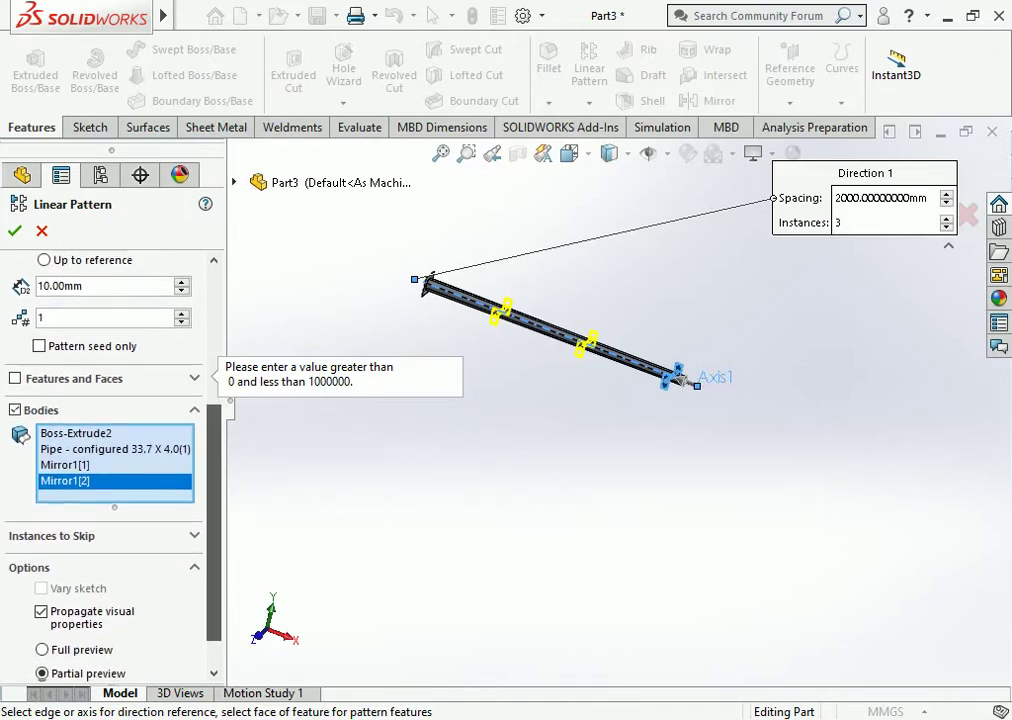
{"action": "scroll", "coordinate": [110, 450], "scroll_direction": "down", "scroll_amount": 2}
{"action": "scroll", "coordinate": [110, 450], "scroll_direction": "up", "scroll_amount": 6}
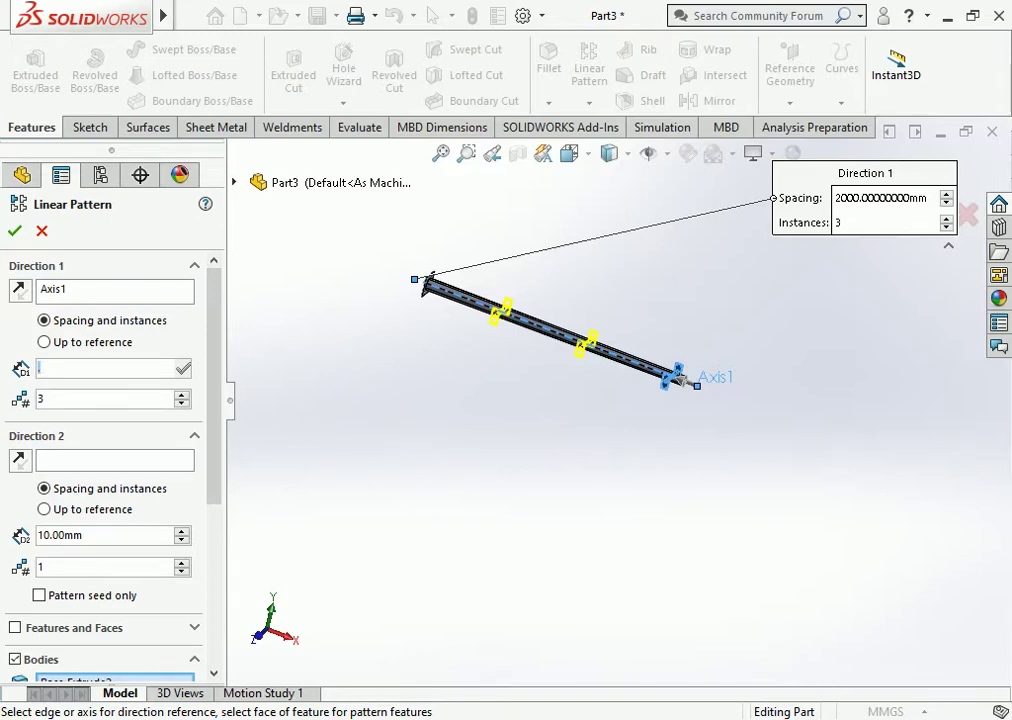
{"action": "type", "text": "2000"}
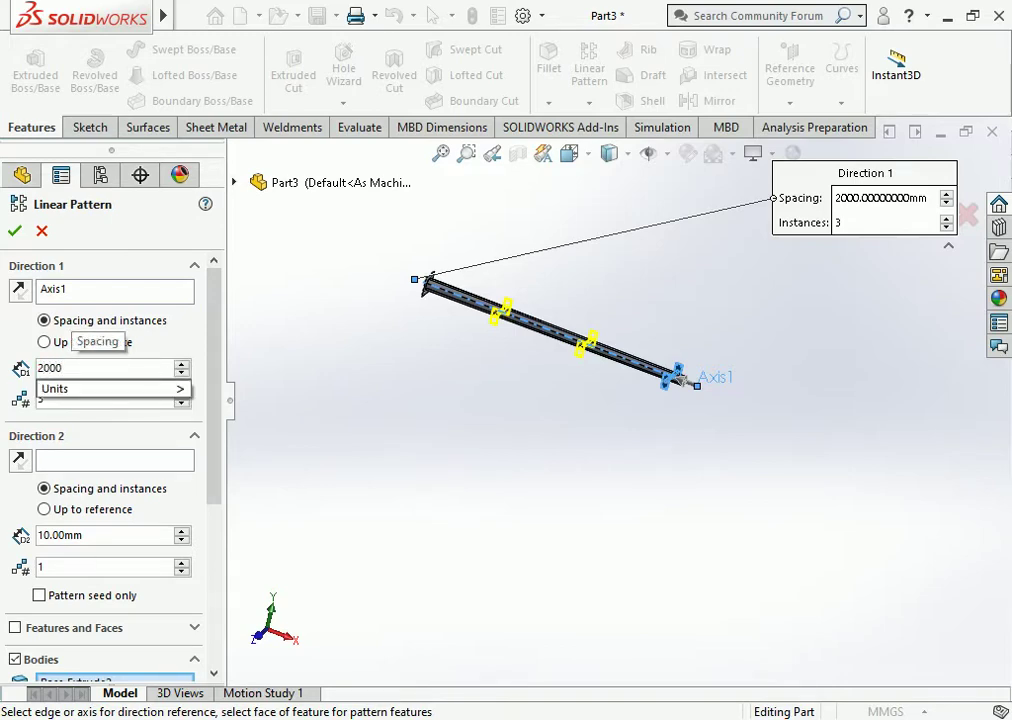
{"action": "key", "text": "Return"}
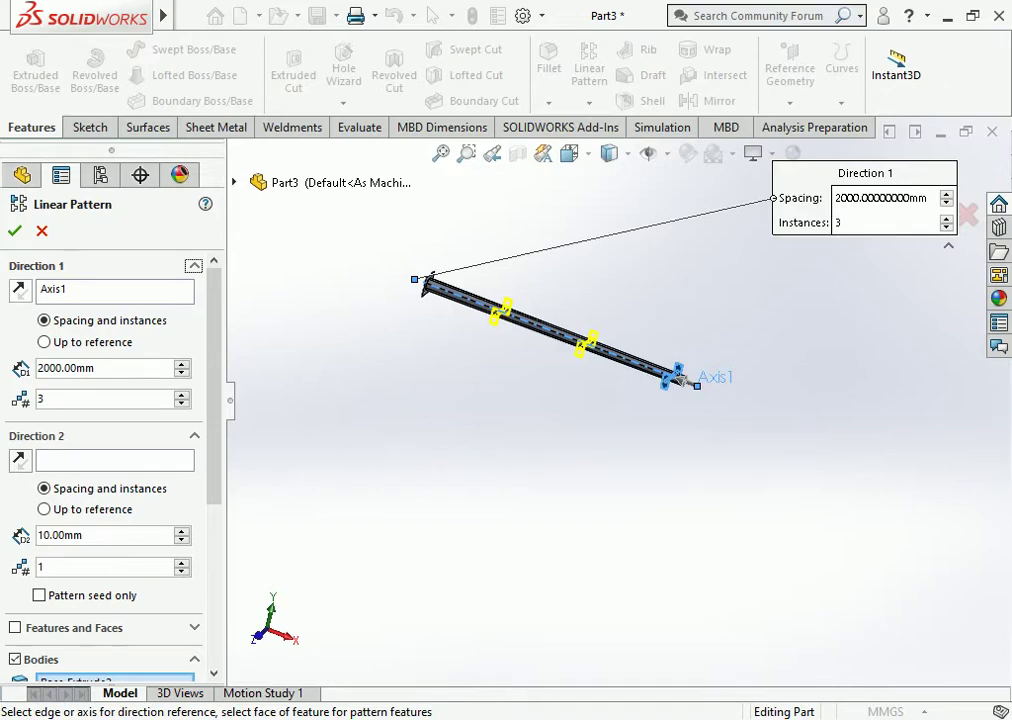
{"action": "left_click", "coordinate": [14, 231]}
Step: Save the part as AEM in the 6M POLE folder and close it
{"action": "scroll", "coordinate": [648, 316], "scroll_direction": "down", "scroll_amount": 3}
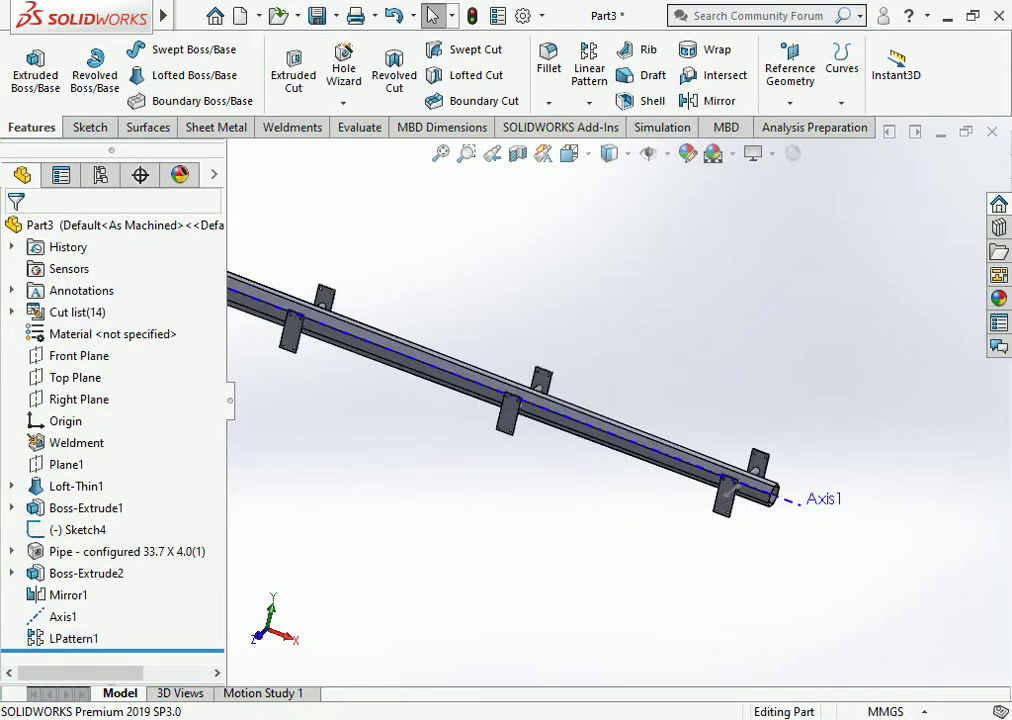
{"action": "key", "text": "ctrl+7"}
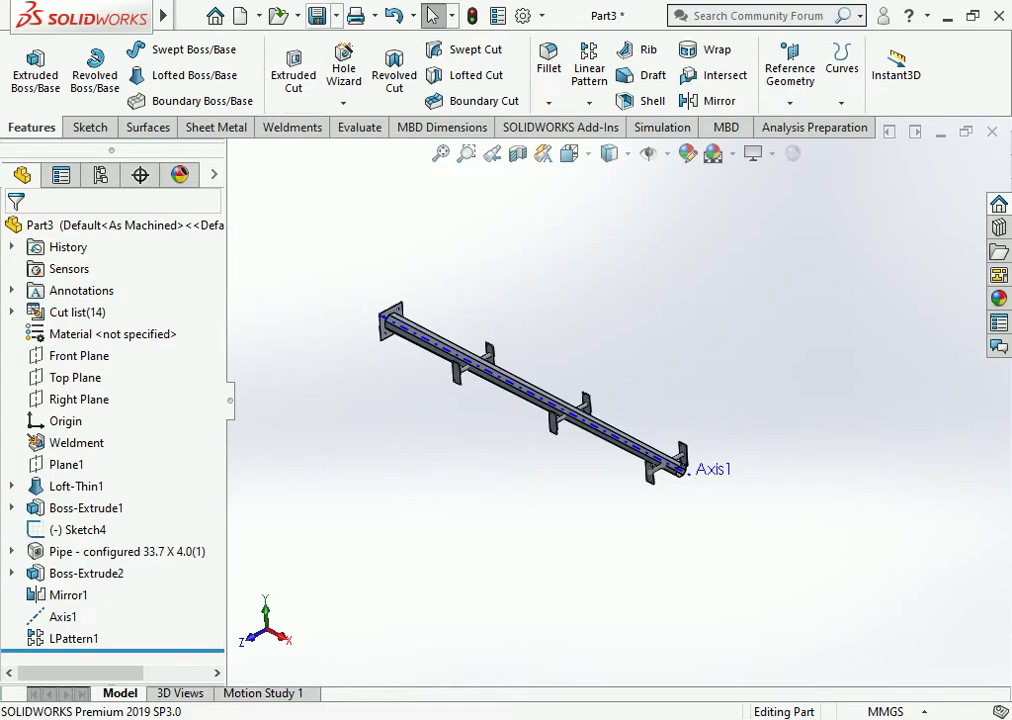
{"action": "left_click", "coordinate": [316, 15]}
{"action": "type", "text": "AEM"}
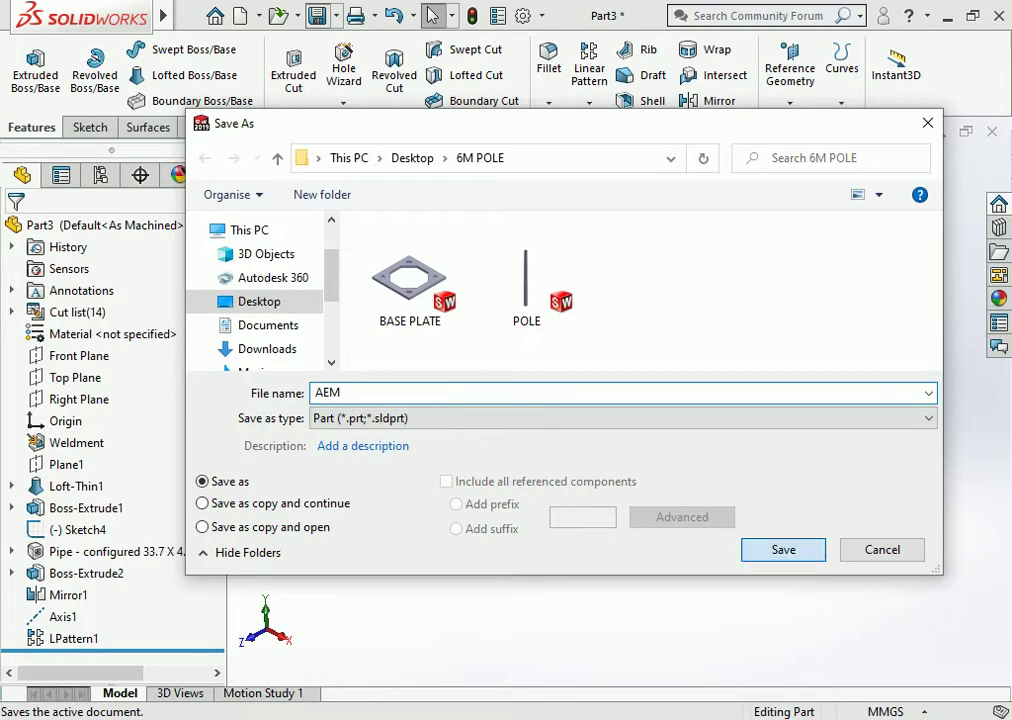
{"action": "key", "text": "Return"}
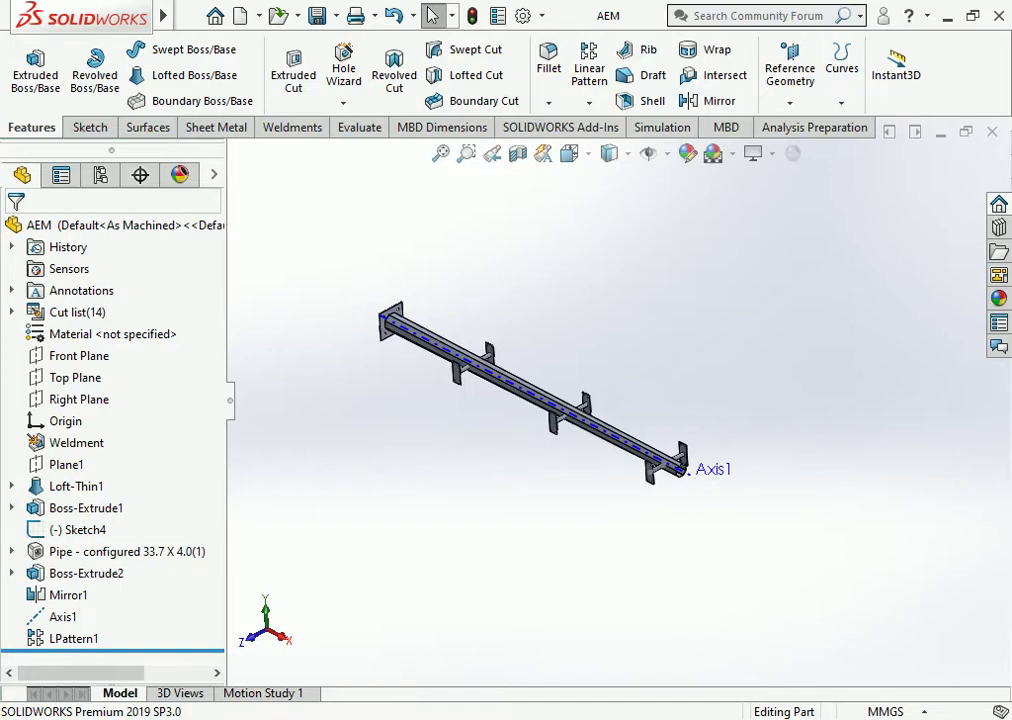
{"action": "key", "text": "ctrl+w"}
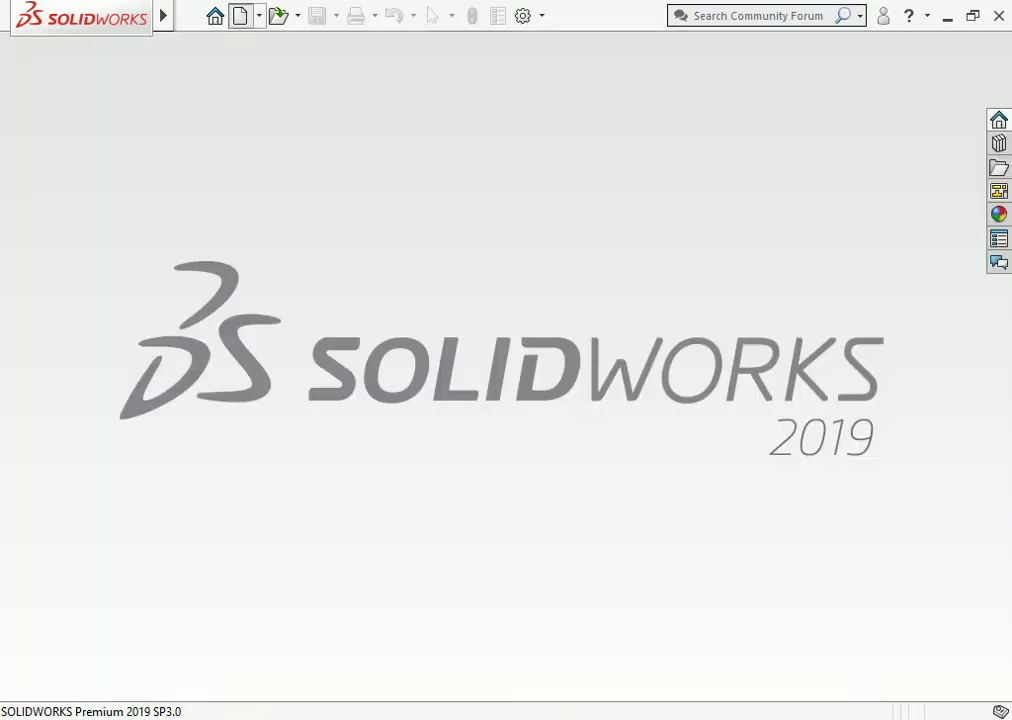
Step: Start a new part and sketch a center rectangle on the Top Plane at the origin
{"action": "key", "text": "ctrl+n"}
{"action": "key", "text": "Return"}
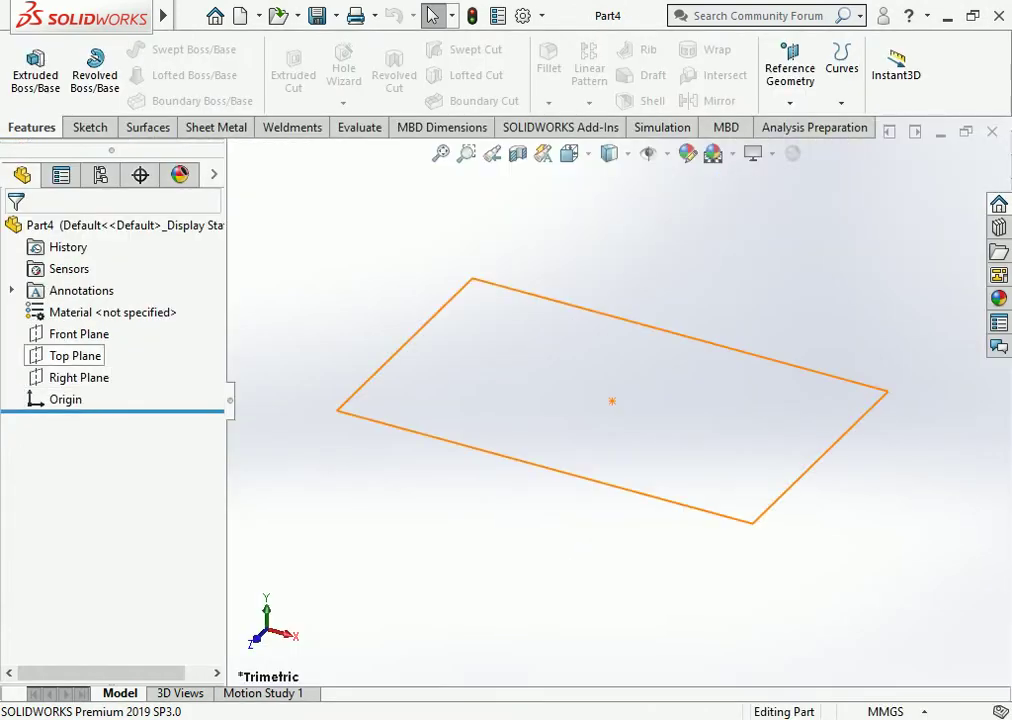
{"action": "left_click", "coordinate": [75, 356]}
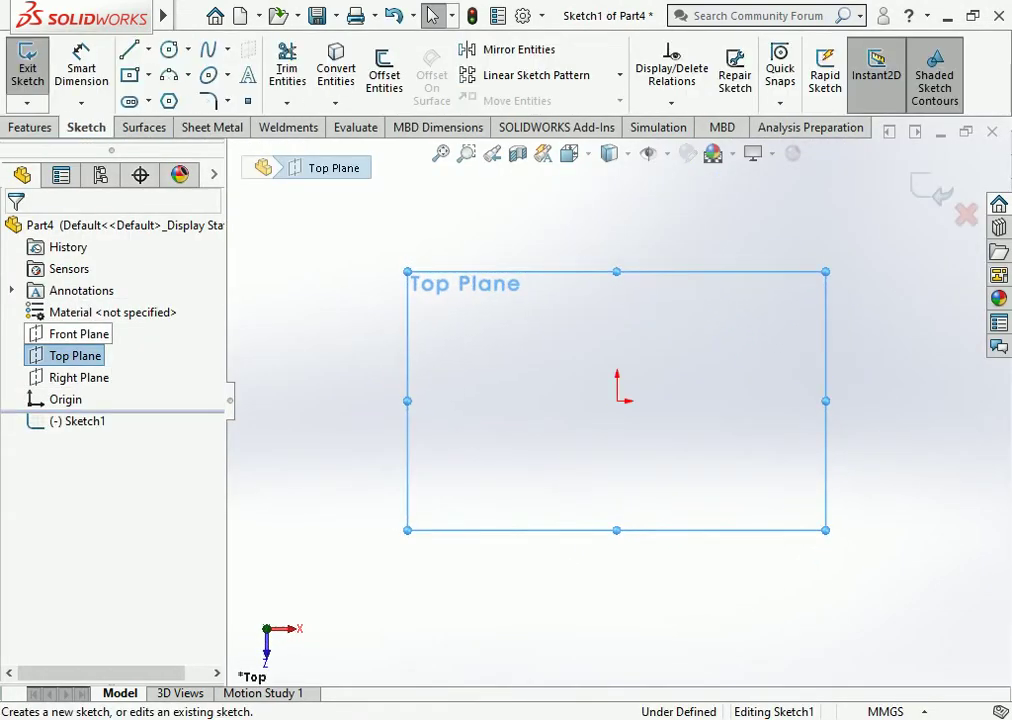
{"action": "left_click", "coordinate": [129, 75]}
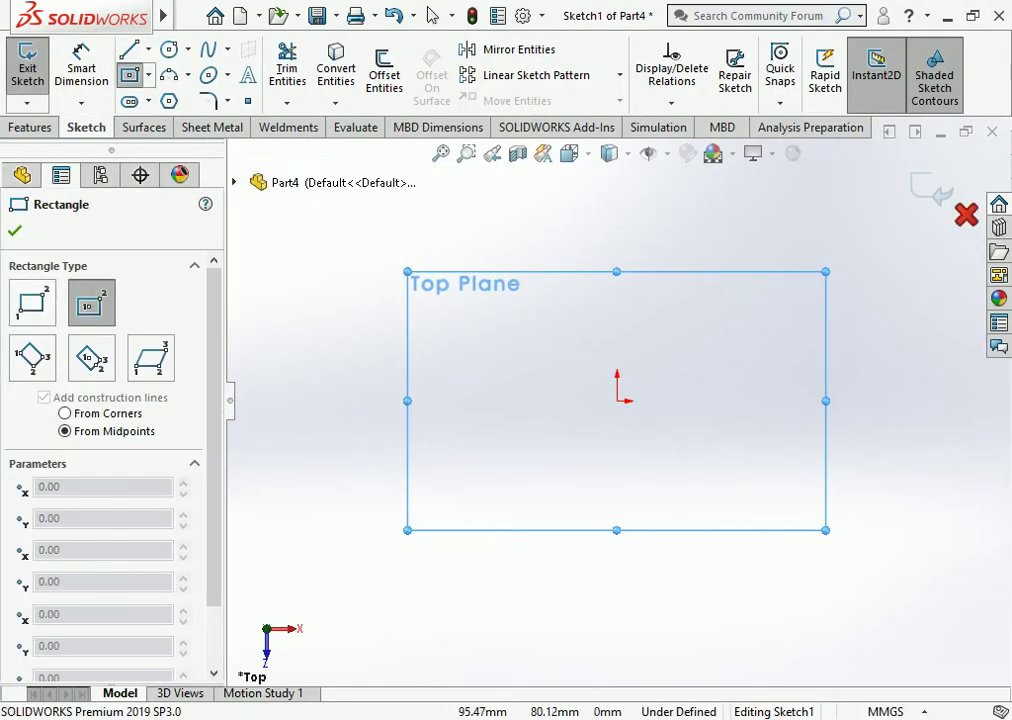
{"action": "left_click", "coordinate": [617, 400]}
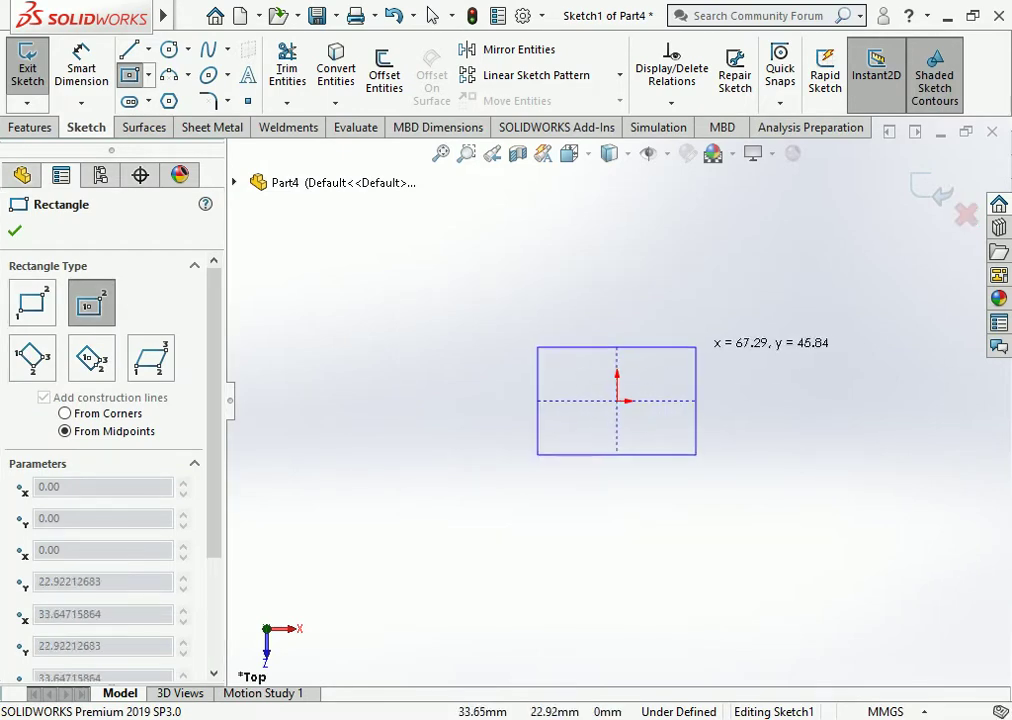
{"action": "left_click", "coordinate": [693, 323]}
{"action": "key", "text": "Escape"}
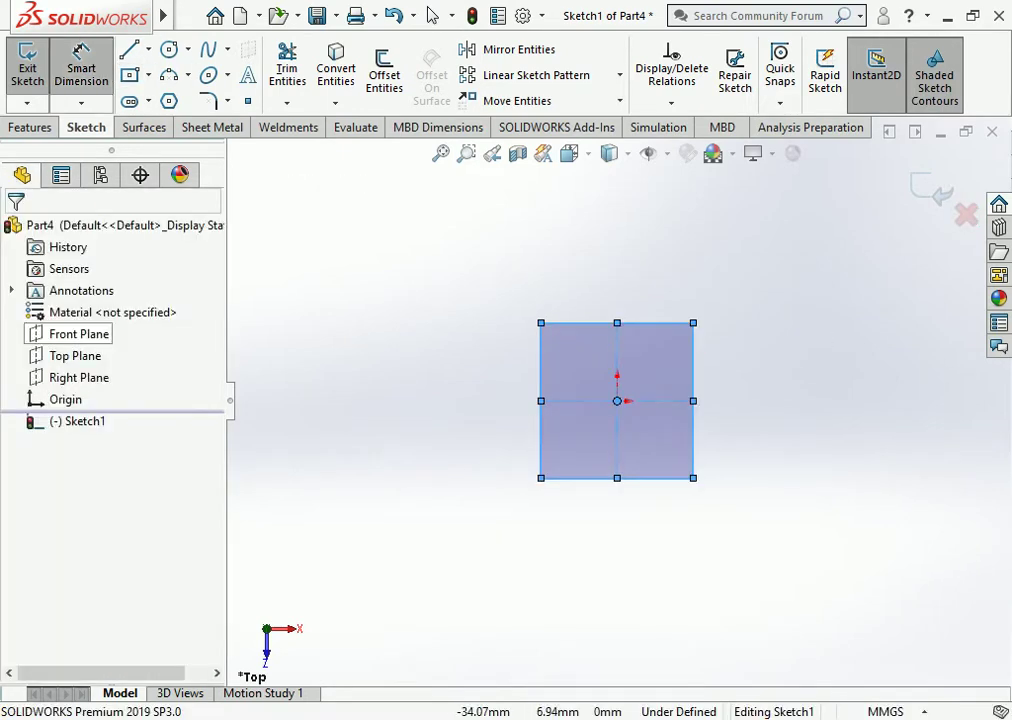
Step: Dimension the rectangle's left edge to 250 mm and bottom edge to 300 mm
{"action": "left_click", "coordinate": [81, 65]}
{"action": "left_click", "coordinate": [540, 440]}
{"action": "left_click", "coordinate": [480, 398]}
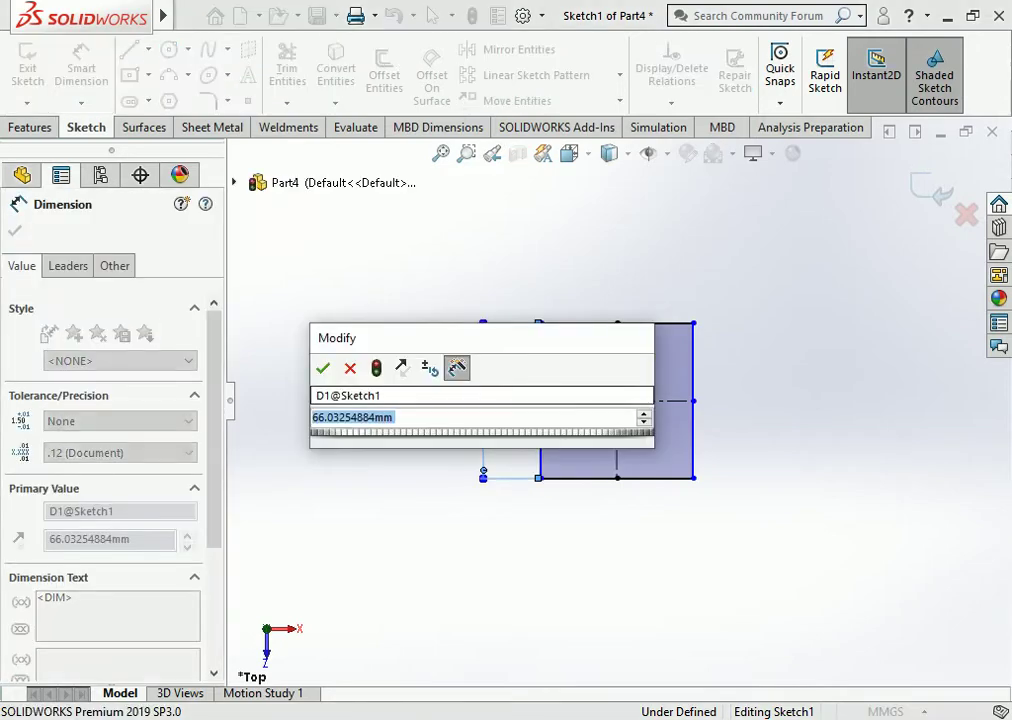
{"action": "type", "text": "25"}
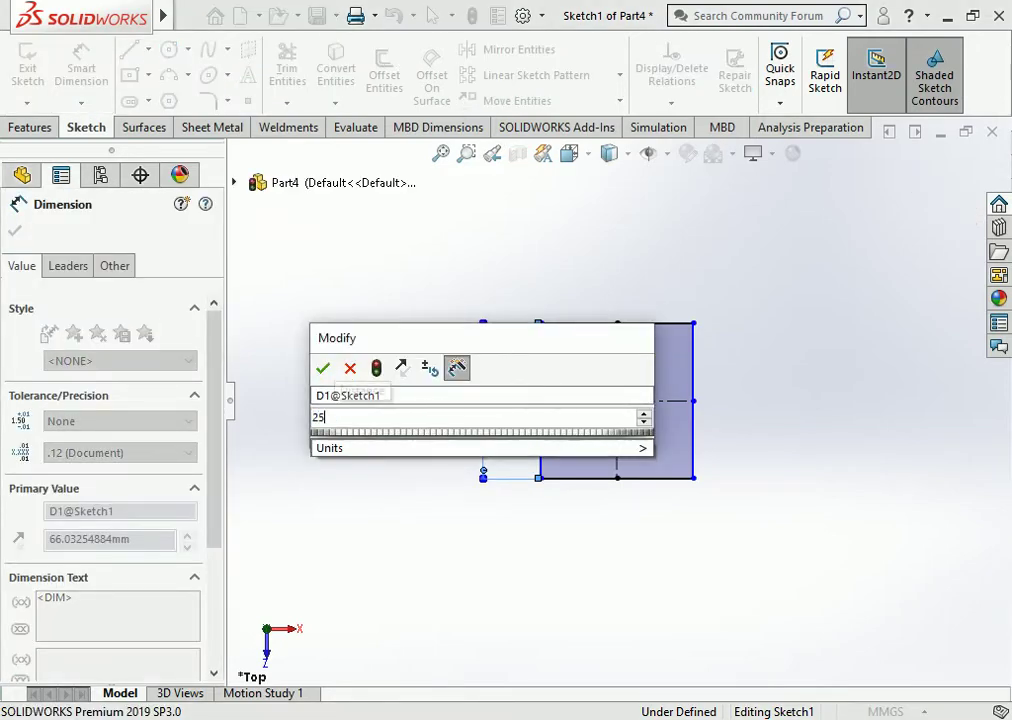
{"action": "type", "text": "0"}
{"action": "key", "text": "Return"}
{"action": "key", "text": "Escape"}
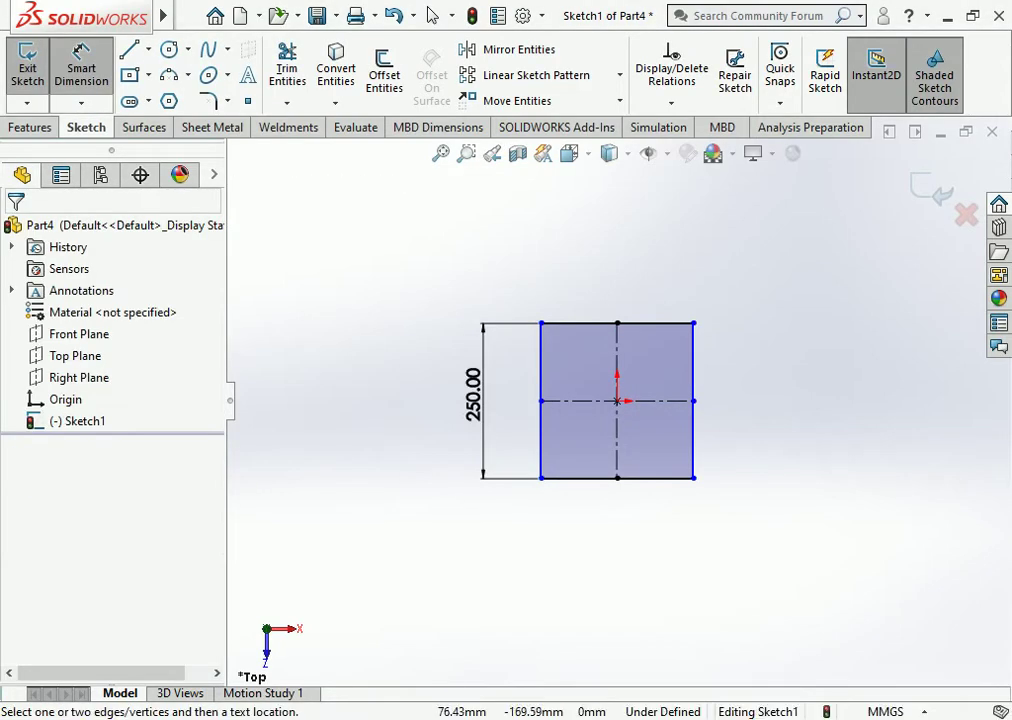
{"action": "left_click", "coordinate": [580, 478]}
{"action": "left_click", "coordinate": [615, 512]}
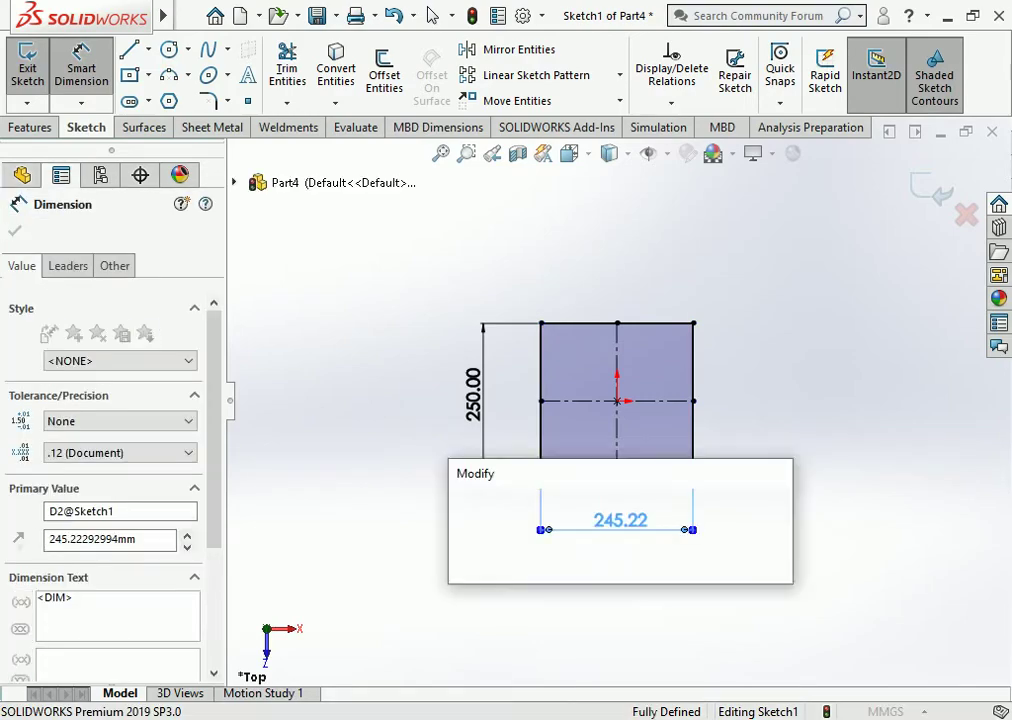
{"action": "type", "text": "300"}
{"action": "key", "text": "Return"}
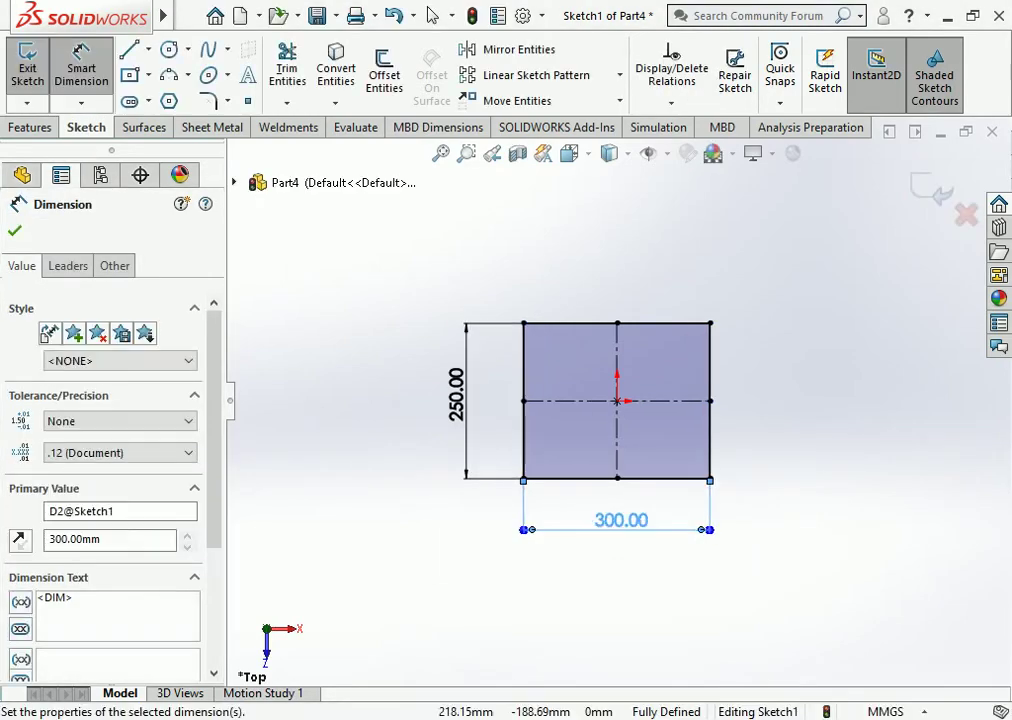
{"action": "key", "text": "Escape"}
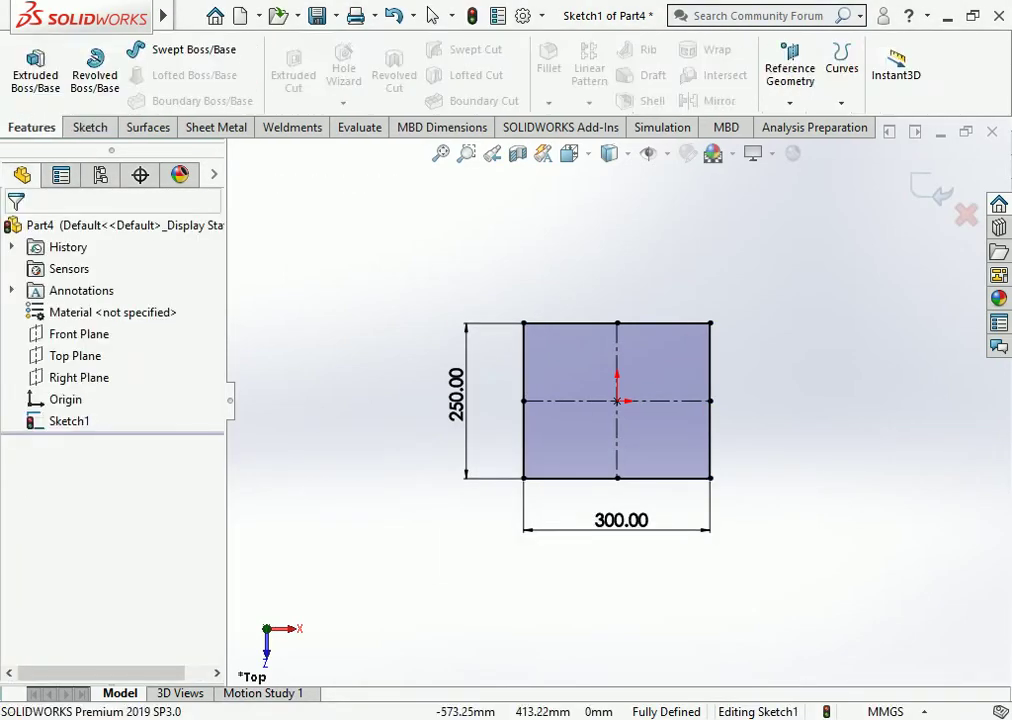
{"action": "left_click", "coordinate": [30, 127]}
Step: Extrude the rectangle 200 mm into a solid block
{"action": "left_click", "coordinate": [35, 68]}
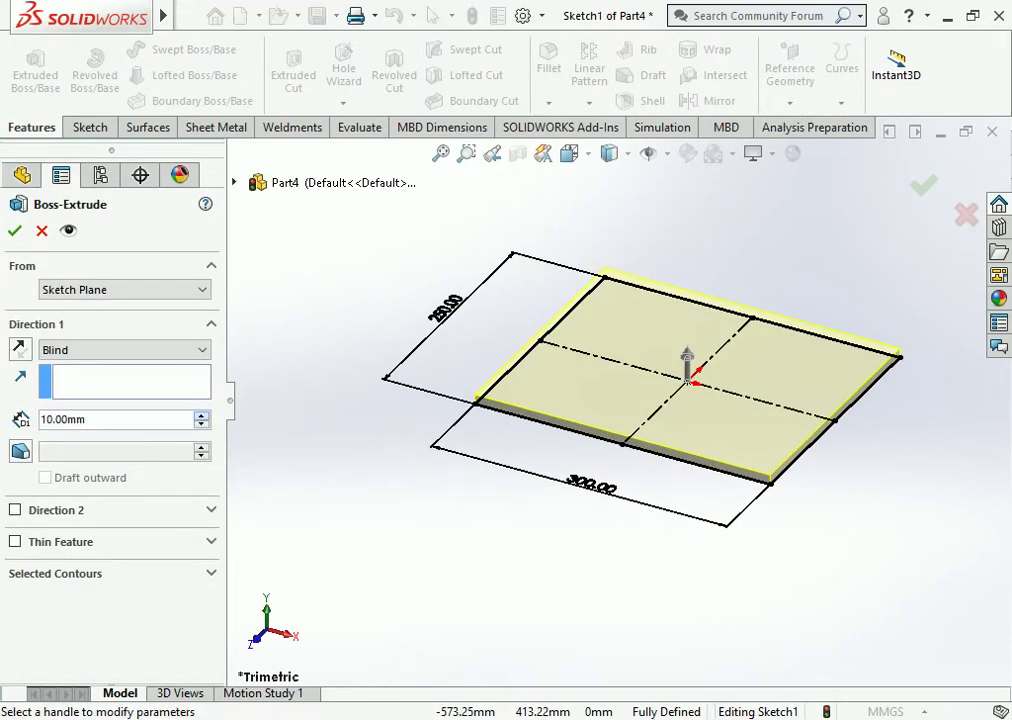
{"action": "mouse_move", "coordinate": [687, 355]}
{"action": "left_mouse_down"}
{"action": "mouse_move", "coordinate": [687, 163]}
{"action": "mouse_move", "coordinate": [687, 173]}
{"action": "left_mouse_up"}
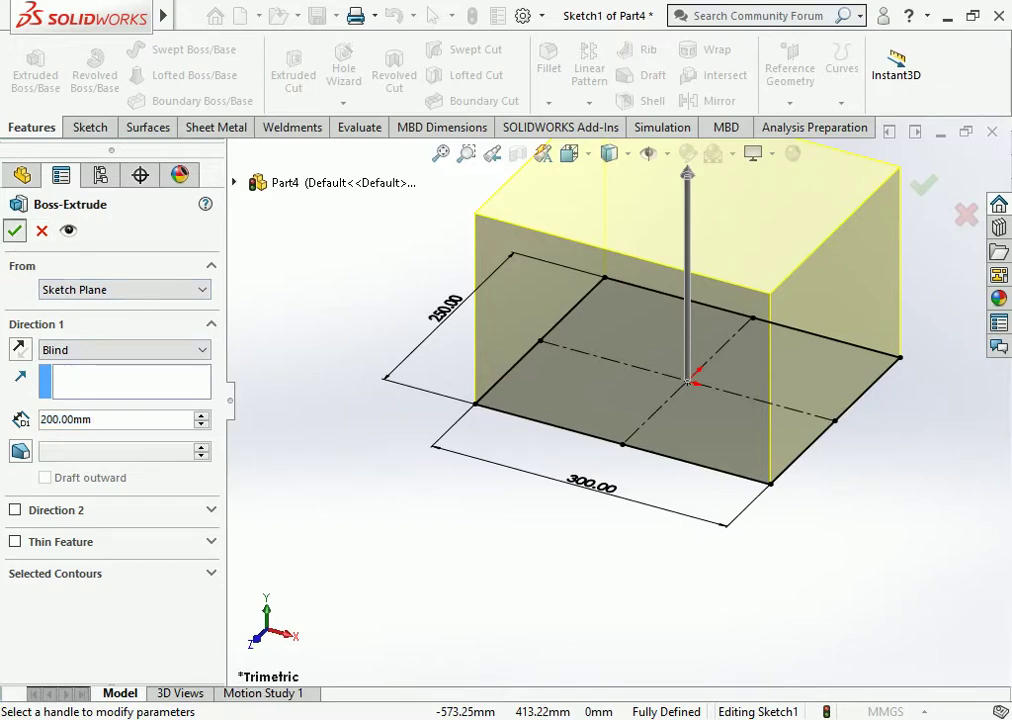
{"action": "key", "text": "Return"}
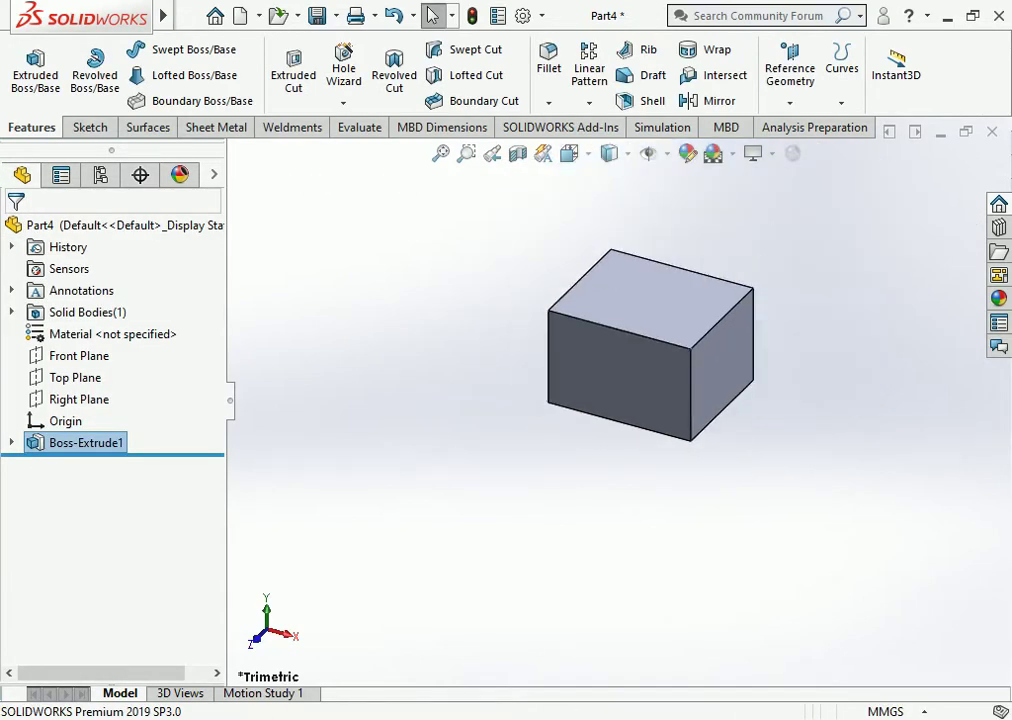
{"action": "key", "text": "f"}
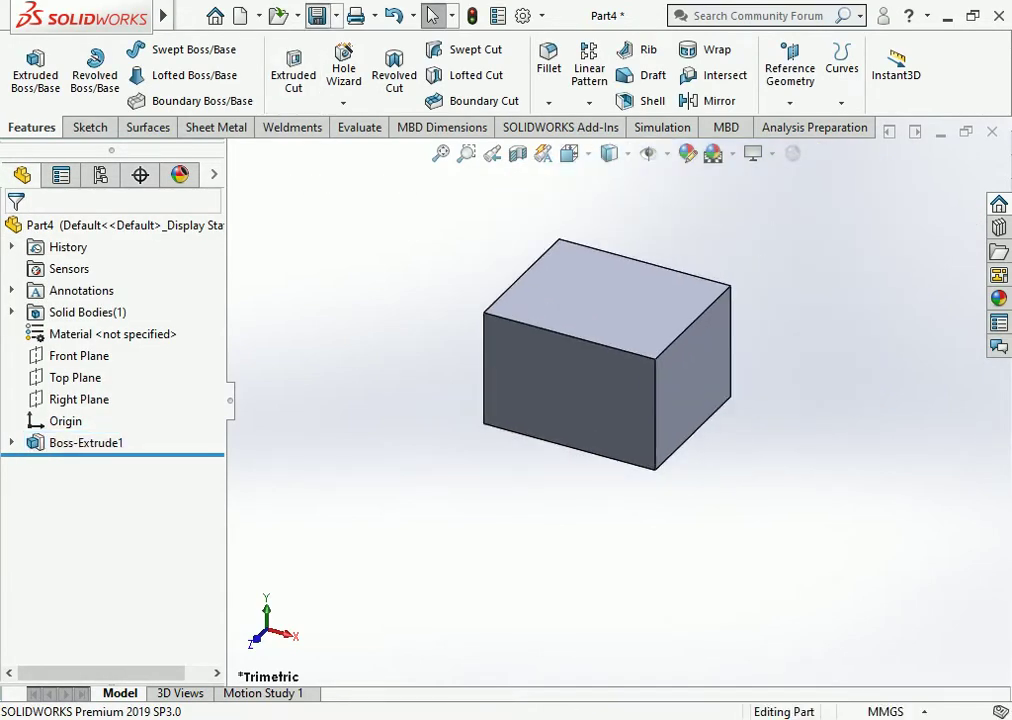
Step: Save the part as JB in the 6M POLE folder and close it
{"action": "left_click", "coordinate": [316, 15]}
{"action": "type", "text": "B"}
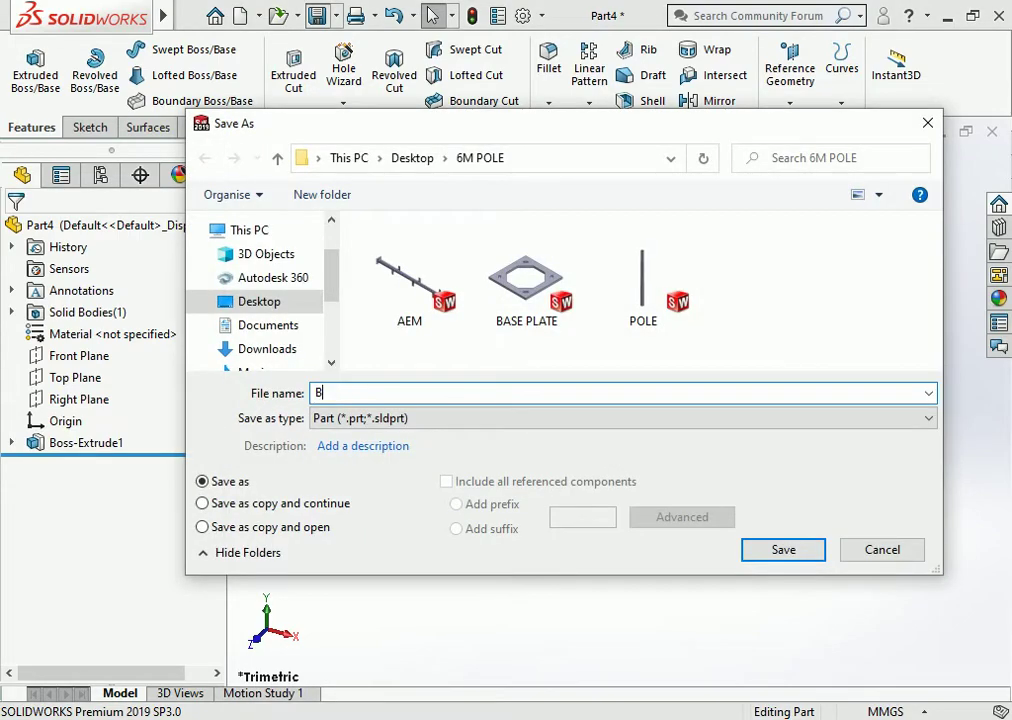
{"action": "key", "text": "BackSpace"}
{"action": "type", "text": "J"}
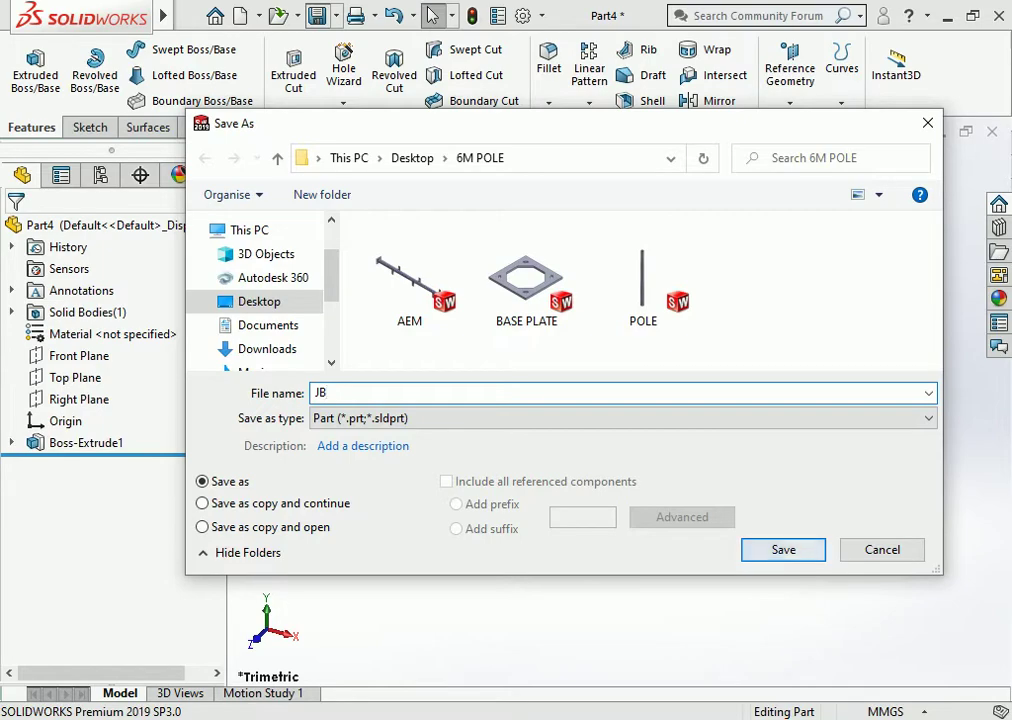
{"action": "key", "text": "Return"}
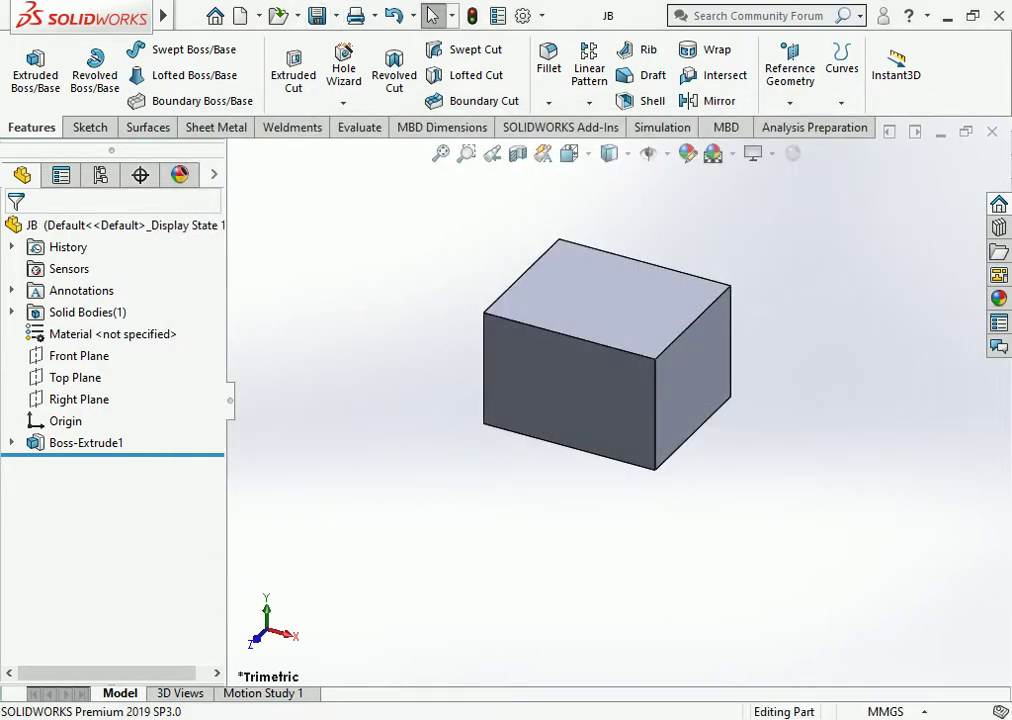
{"action": "key", "text": "ctrl+w"}
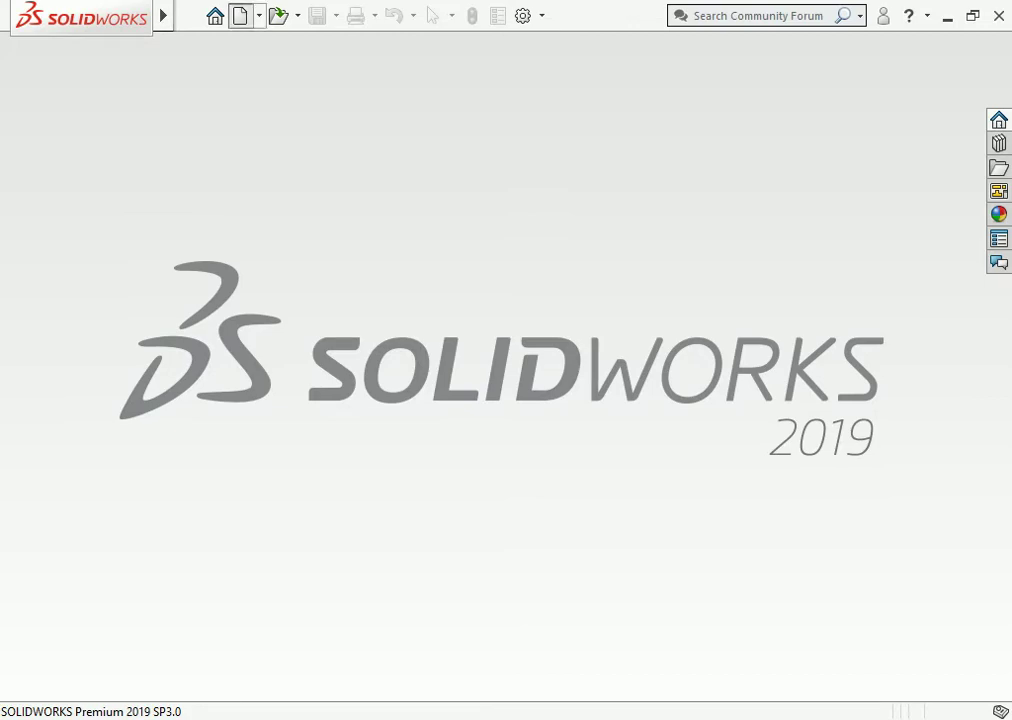
Step: Create a new assembly document
{"action": "left_click", "coordinate": [240, 15]}
{"action": "left_click", "coordinate": [535, 310]}
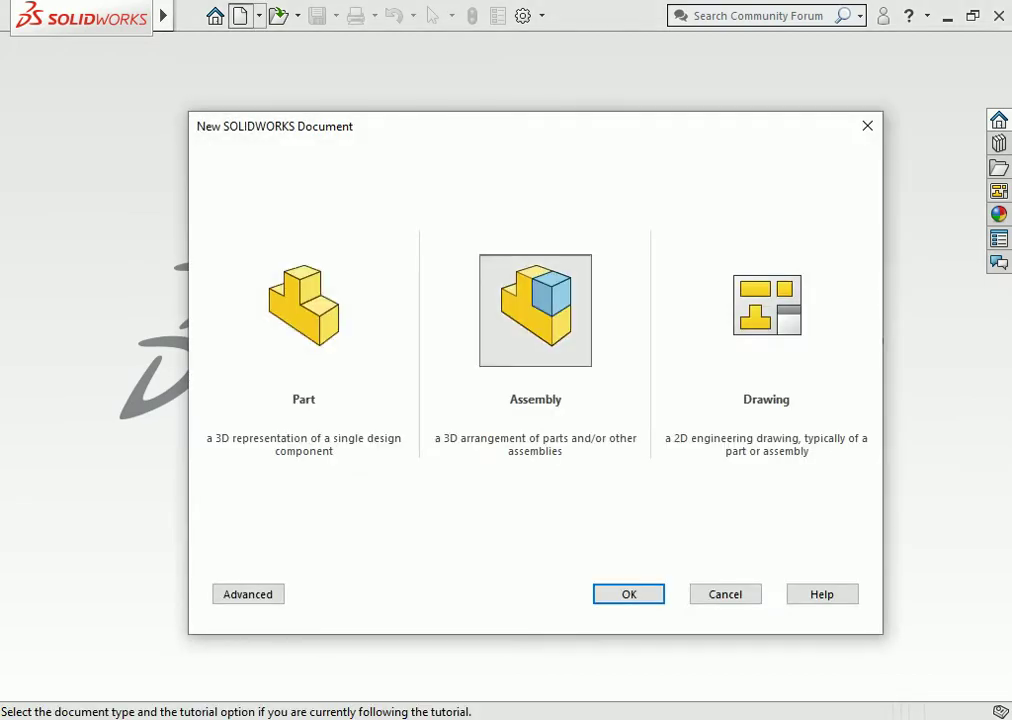
{"action": "left_click", "coordinate": [535, 310]}
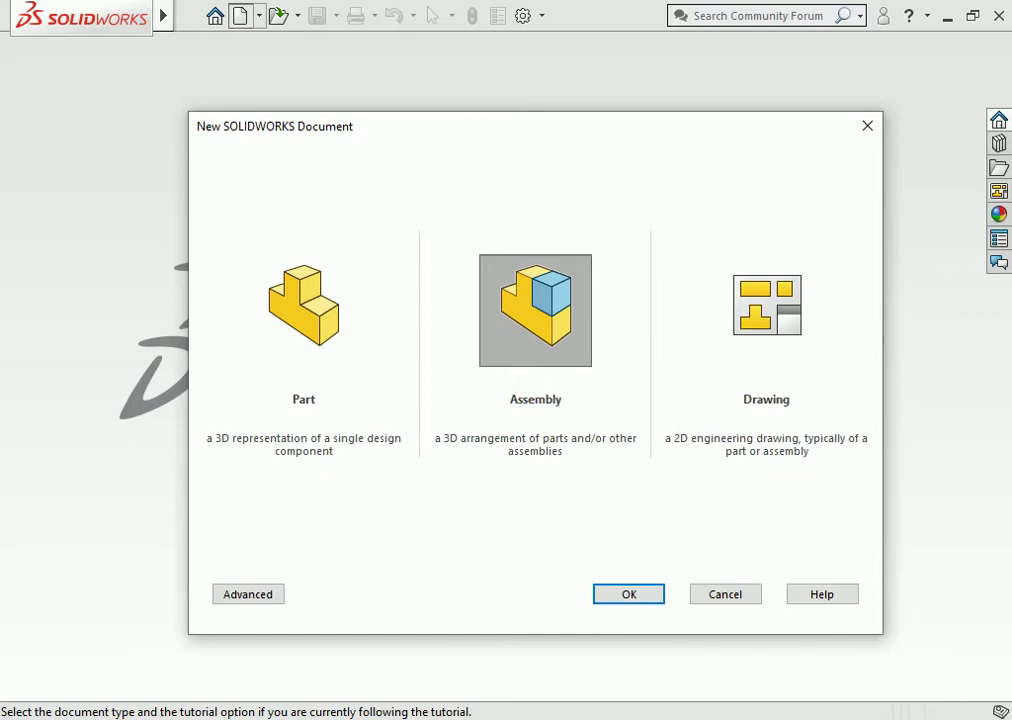
{"action": "key", "text": "Return"}
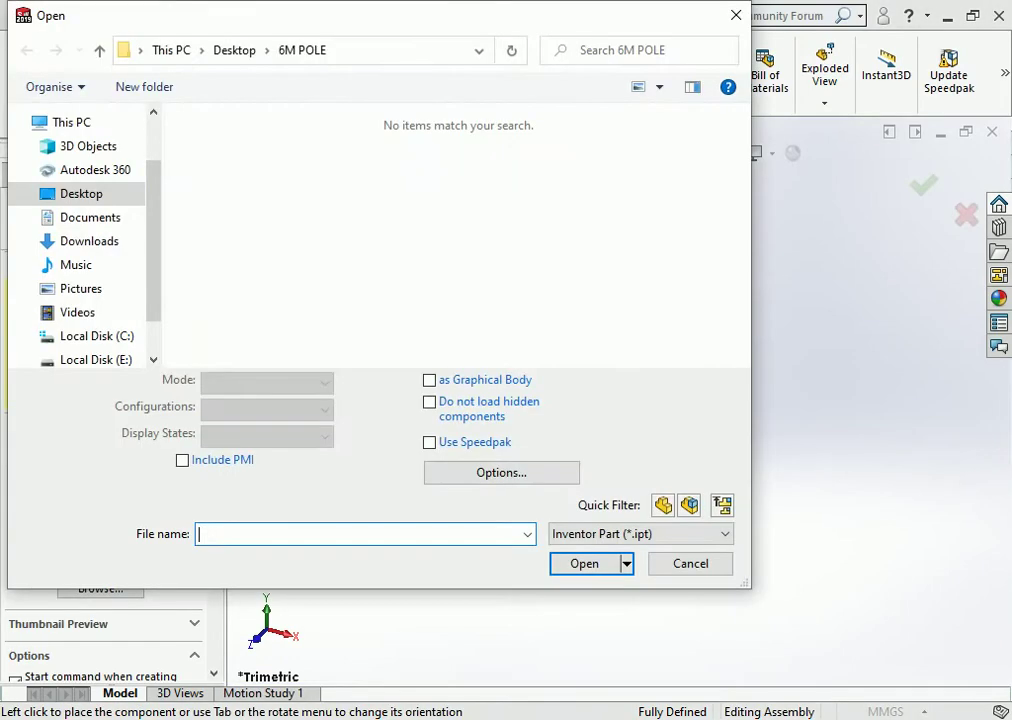
{"action": "left_click", "coordinate": [736, 15]}
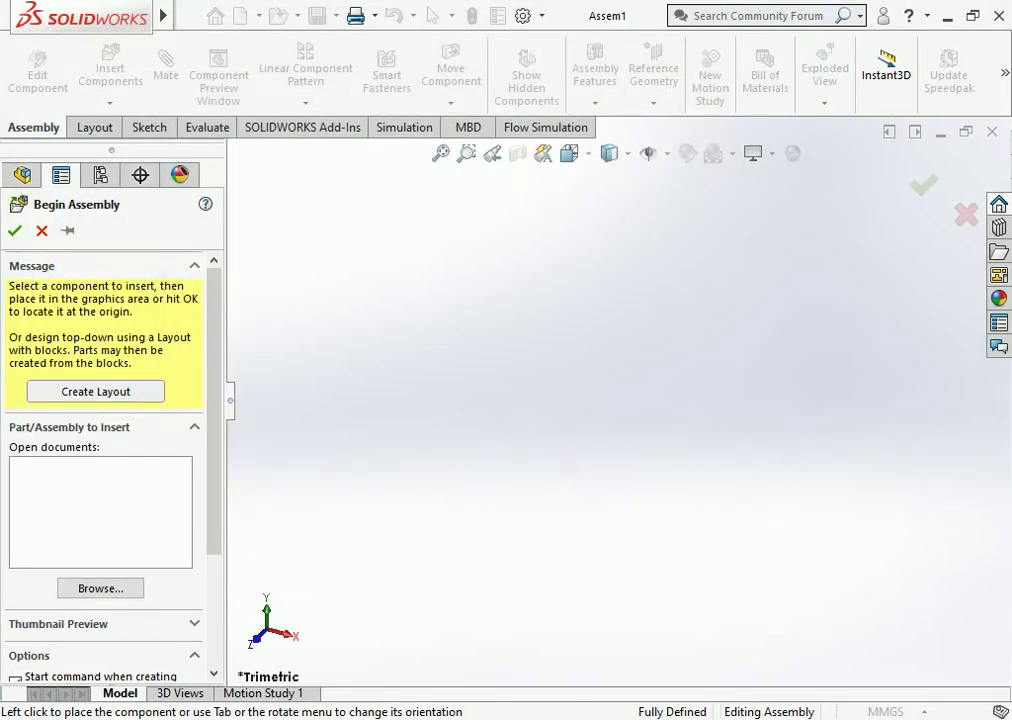
Step: Insert the BASE PLATE part, showing All Files, and place it at the origin
{"action": "left_click", "coordinate": [100, 588]}
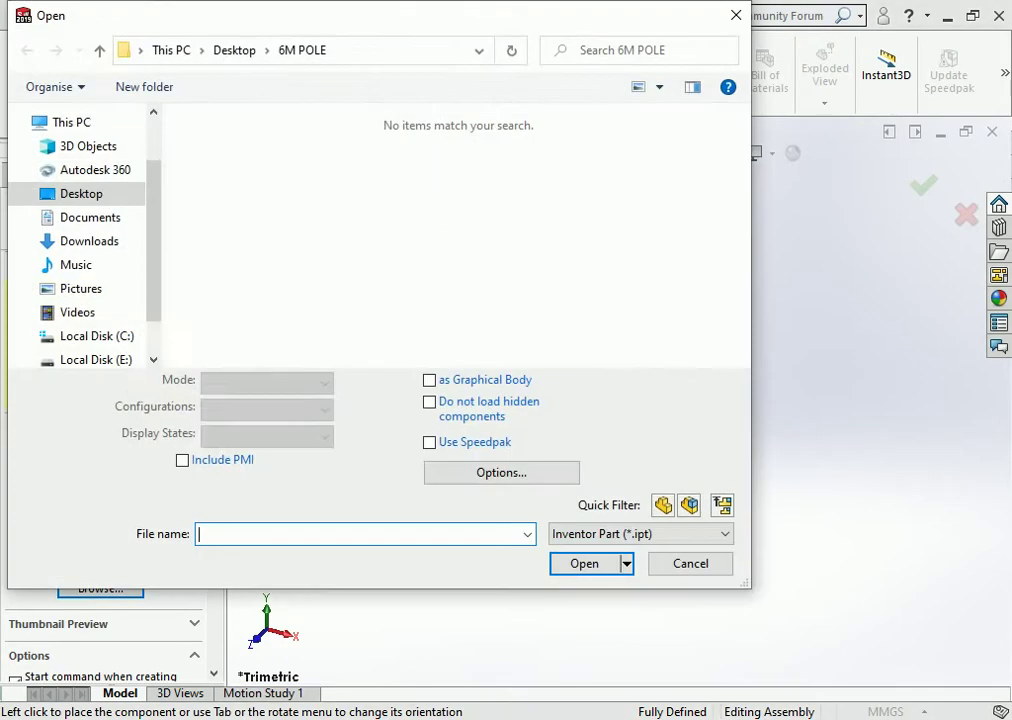
{"action": "left_click", "coordinate": [640, 533]}
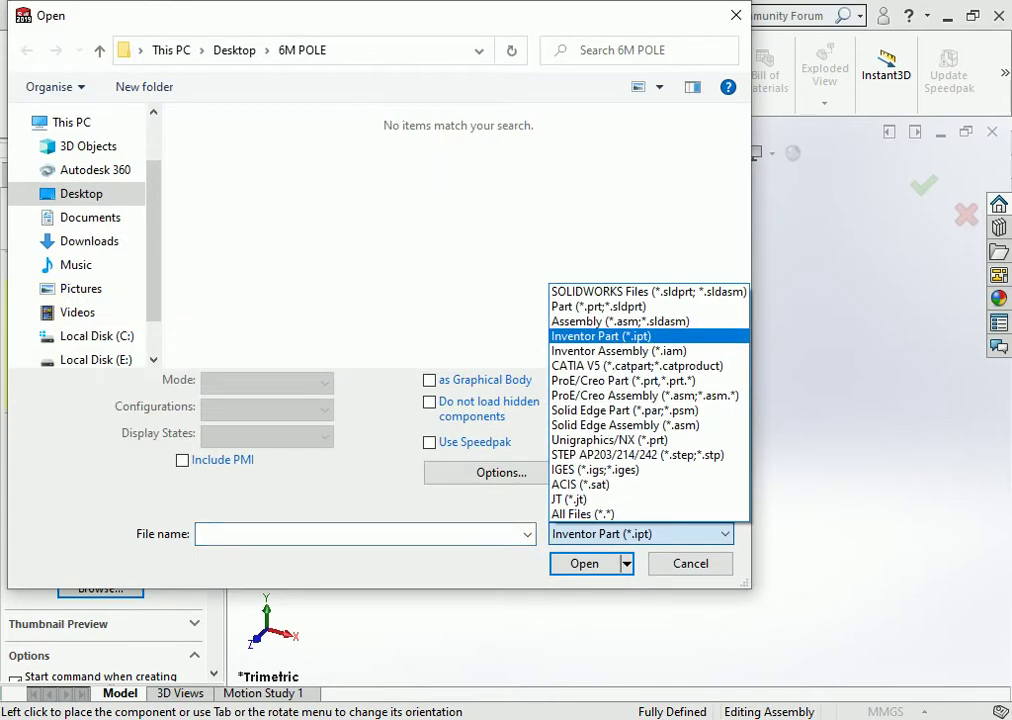
{"action": "left_click", "coordinate": [590, 515]}
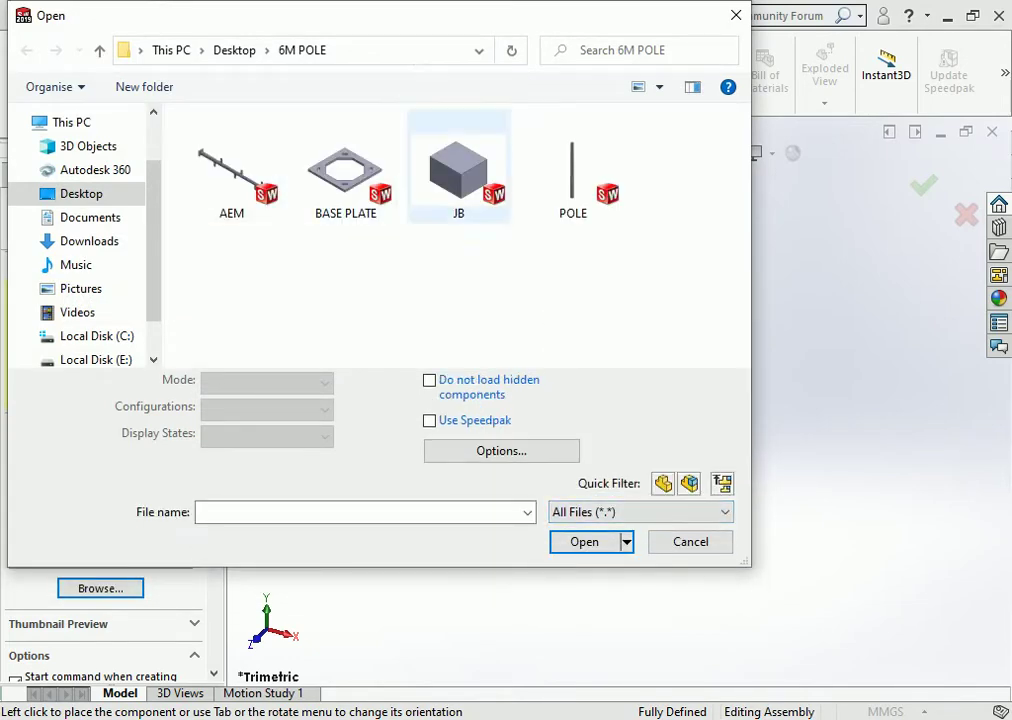
{"action": "double_click", "coordinate": [345, 170]}
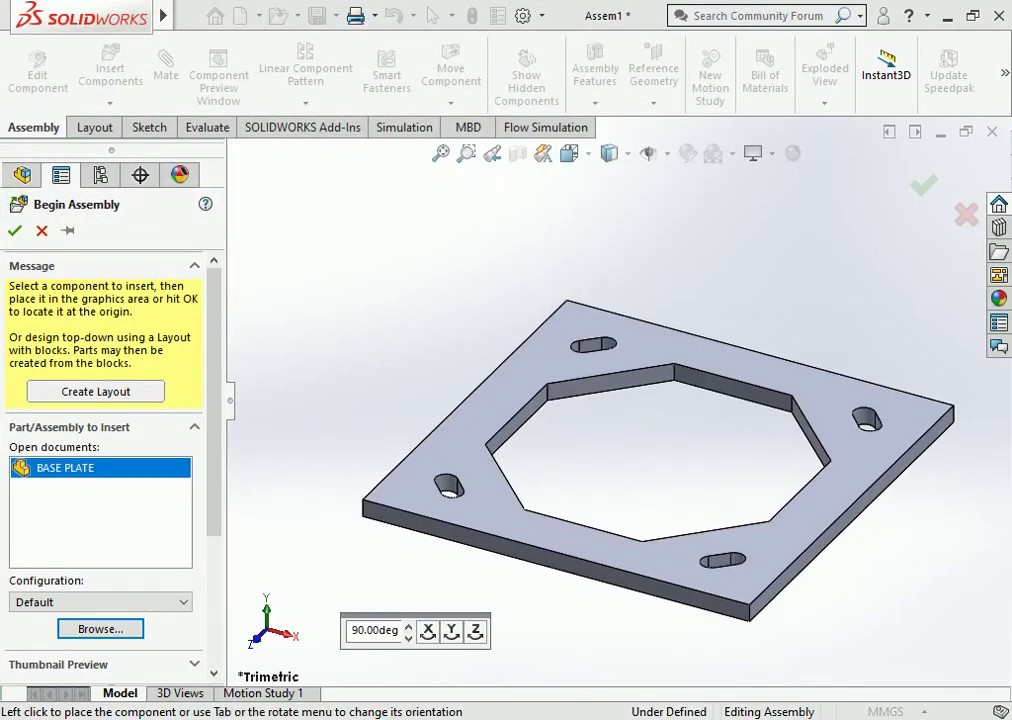
{"action": "left_click", "coordinate": [14, 230]}
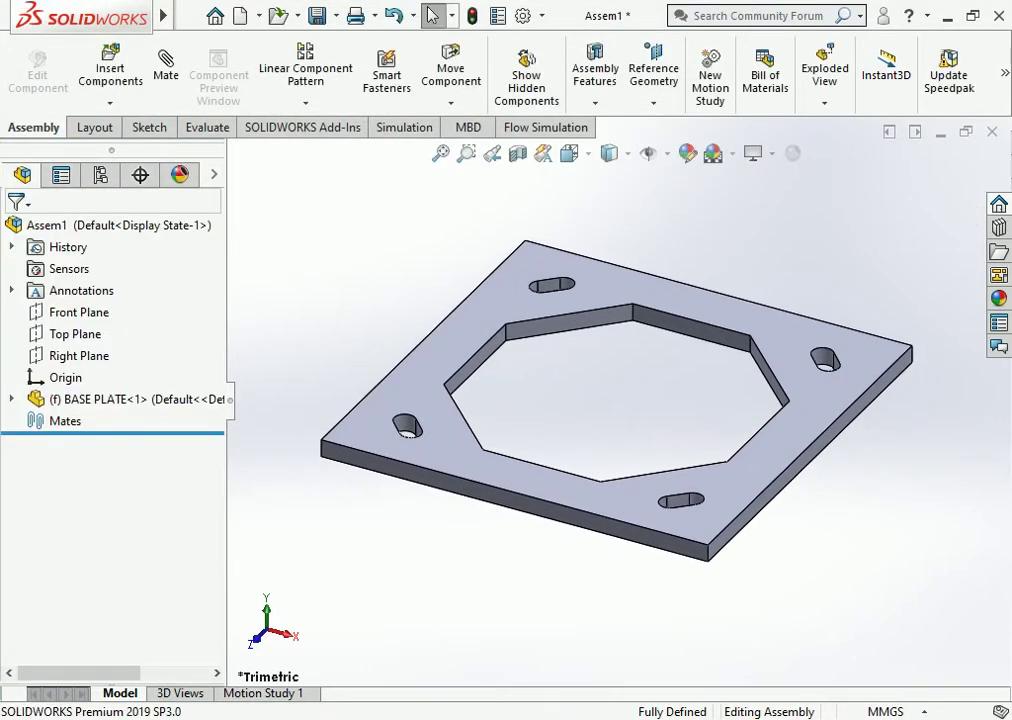
Step: Float the BASE PLATE component and drag it away from the origin
{"action": "right_click", "coordinate": [704, 400]}
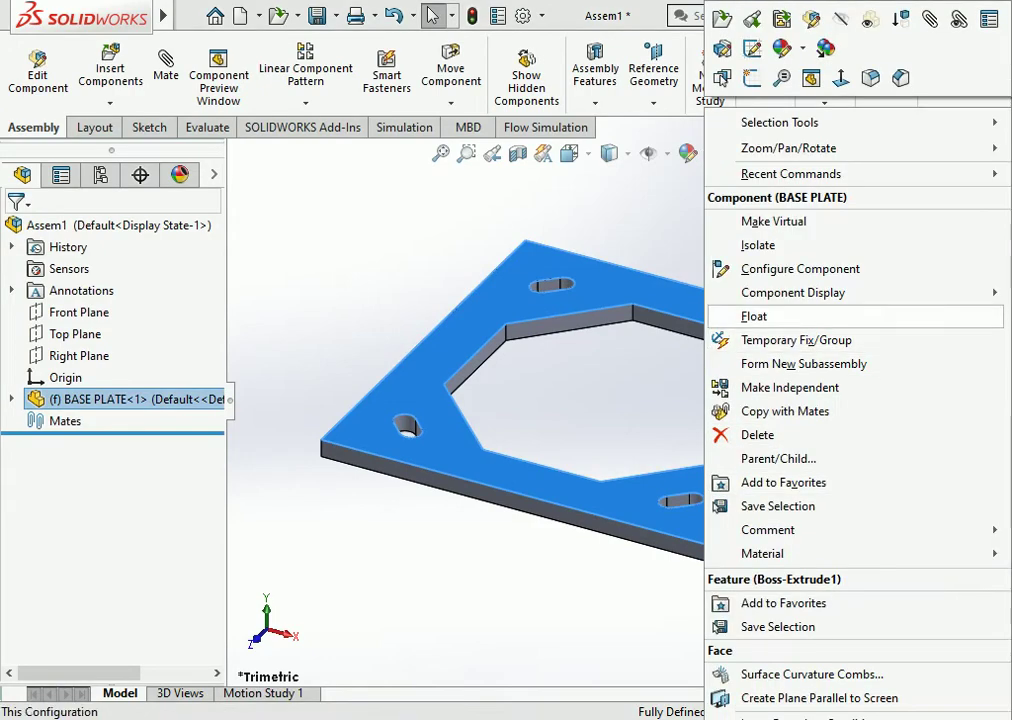
{"action": "left_click", "coordinate": [754, 316]}
{"action": "left_click_drag", "start_coordinate": [530, 450], "coordinate": [600, 520]}
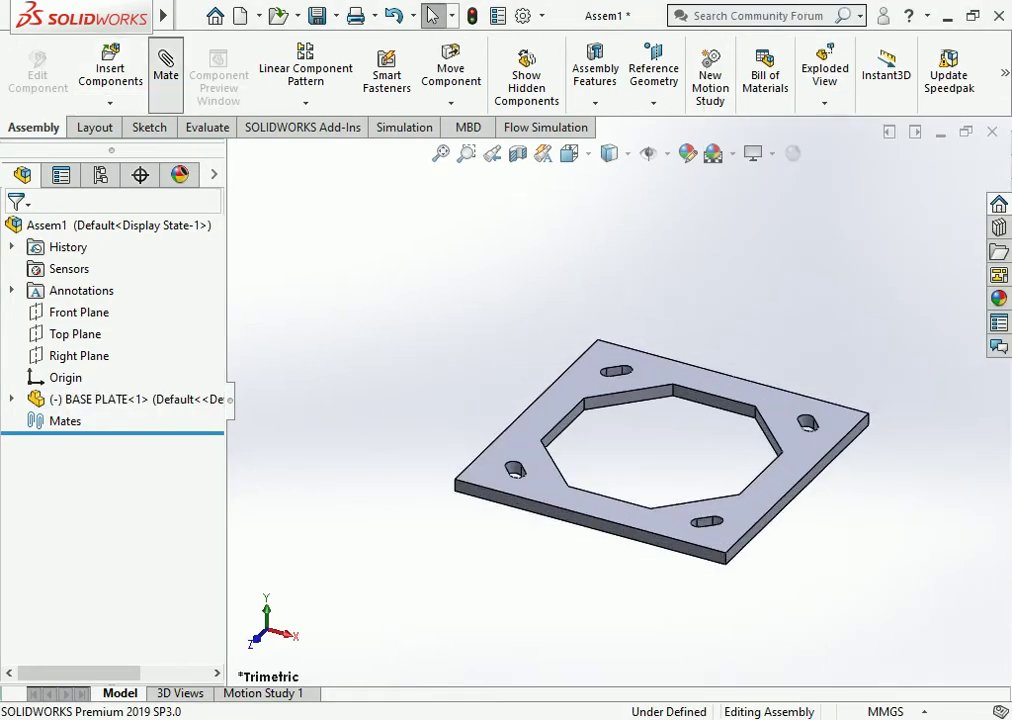
Step: Mate the base plate origin coincident with the assembly origin
{"action": "left_click", "coordinate": [166, 70]}
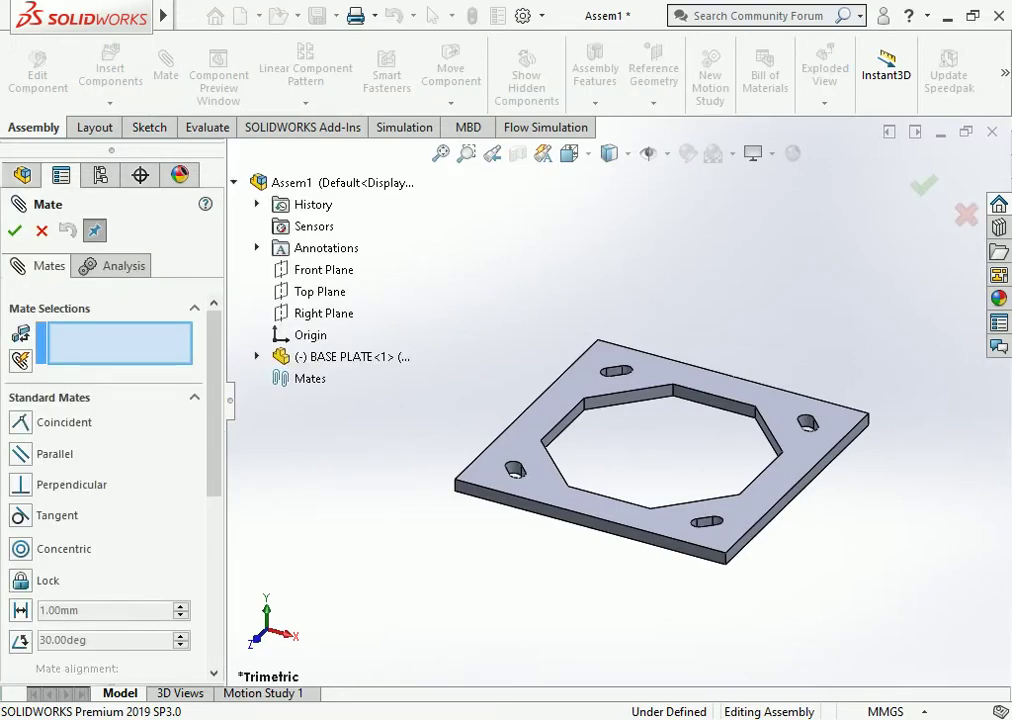
{"action": "left_click", "coordinate": [310, 335]}
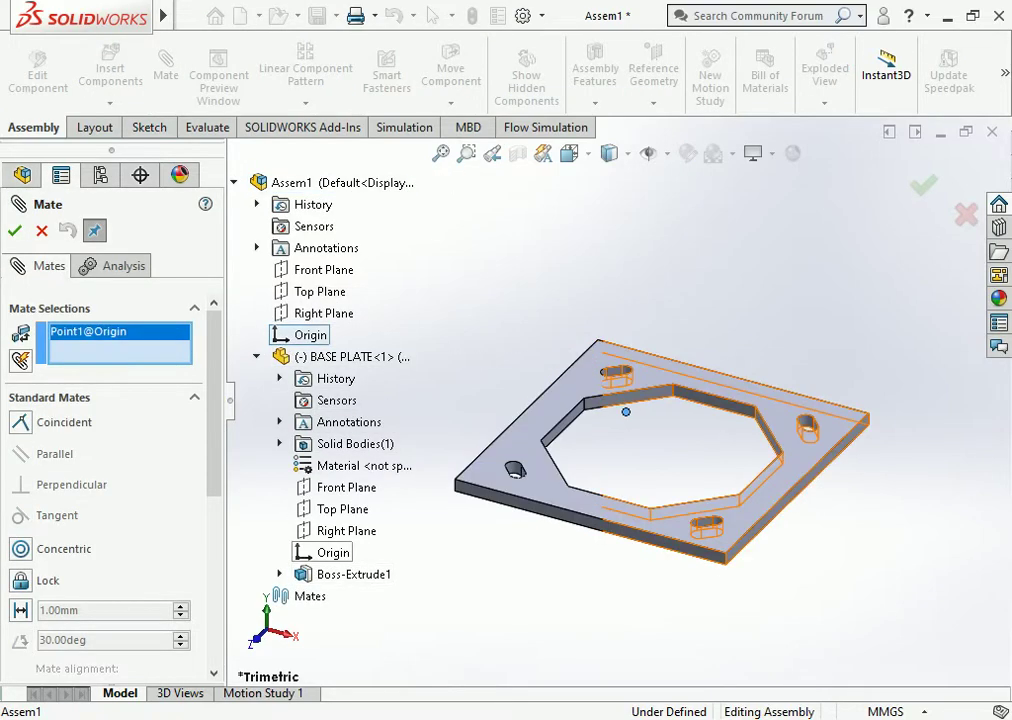
{"action": "left_click", "coordinate": [333, 552]}
{"action": "key", "text": "Return"}
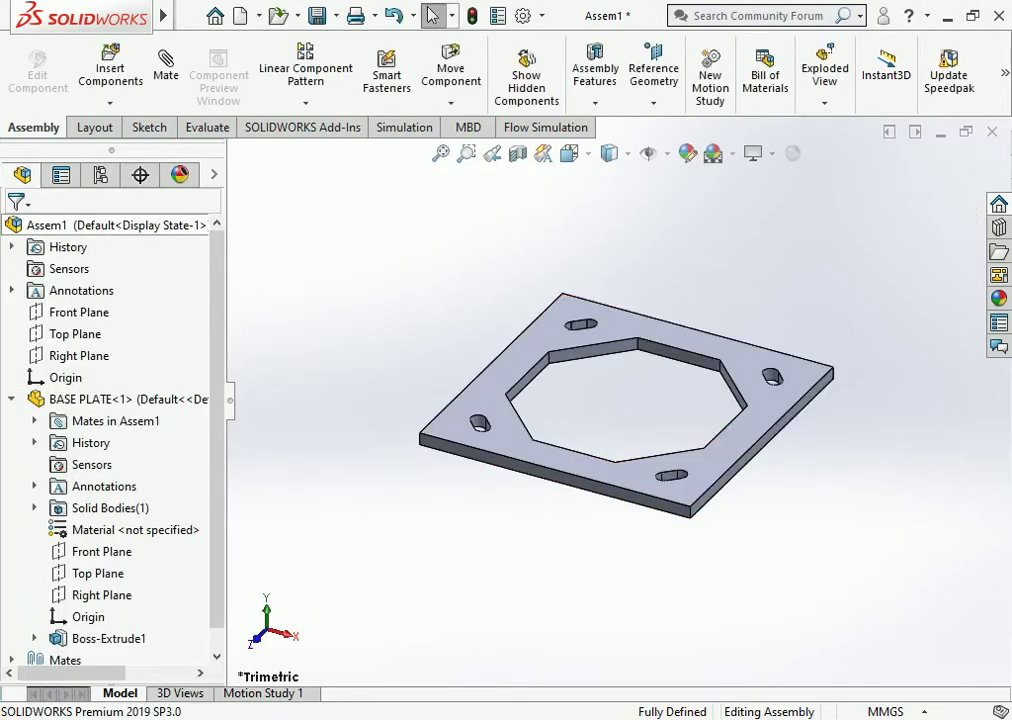
{"action": "key", "text": "Return"}
Step: Insert the POLE part, filtering to All Files, and place it beside the base plate
{"action": "scroll", "coordinate": [620, 405], "scroll_direction": "up", "scroll_amount": 5}
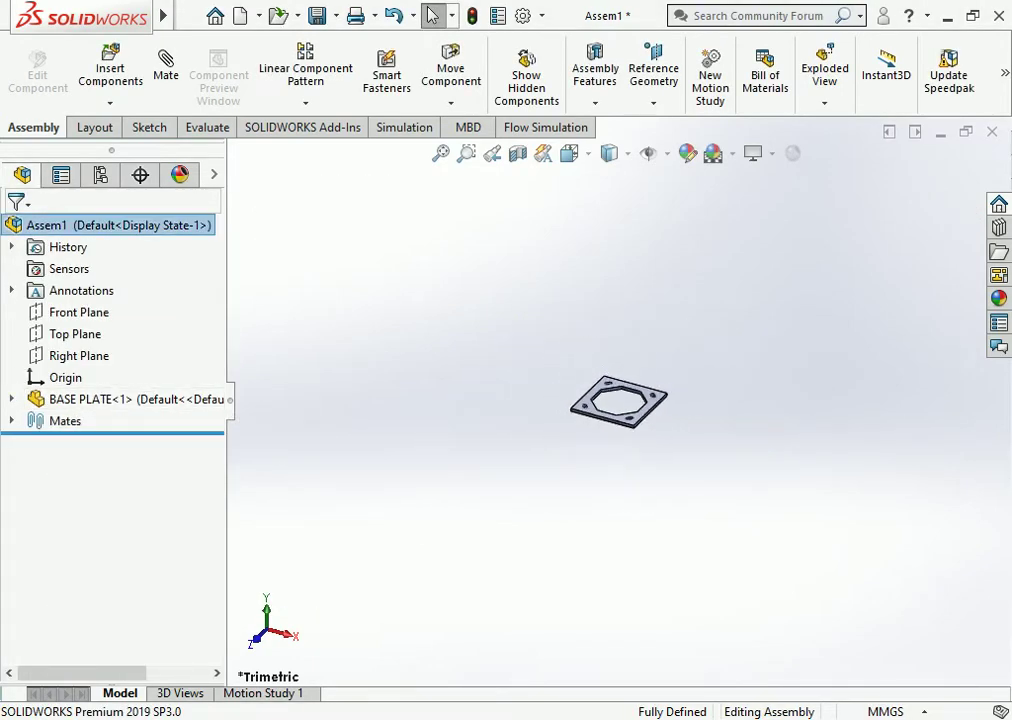
{"action": "scroll", "coordinate": [620, 405], "scroll_direction": "down", "scroll_amount": 3}
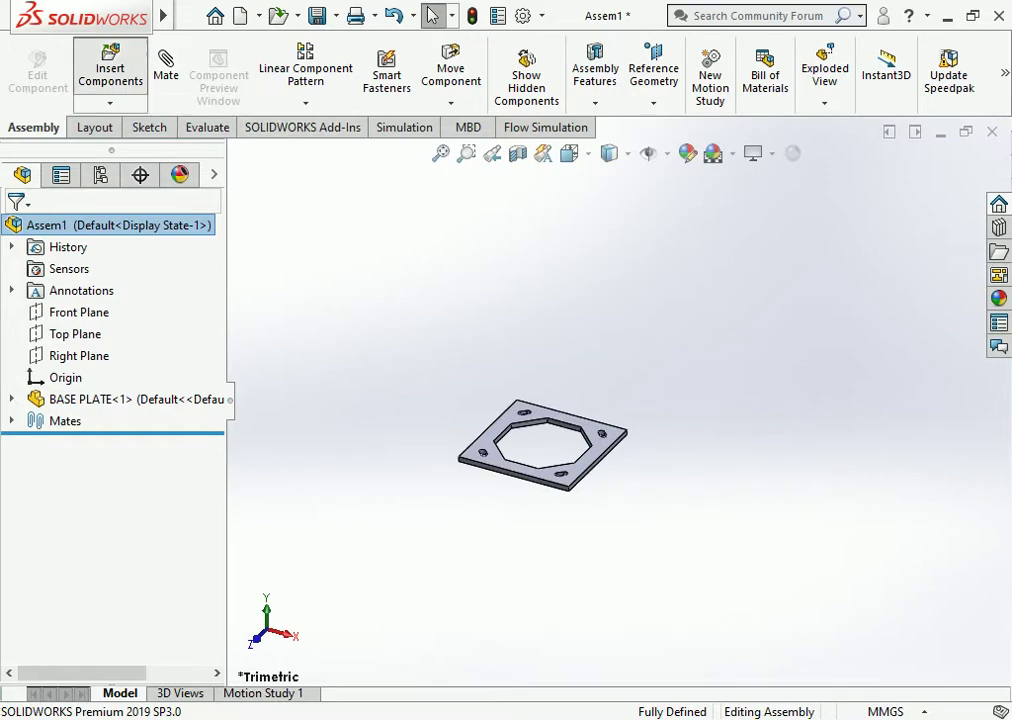
{"action": "left_click", "coordinate": [110, 70]}
{"action": "left_click", "coordinate": [640, 533]}
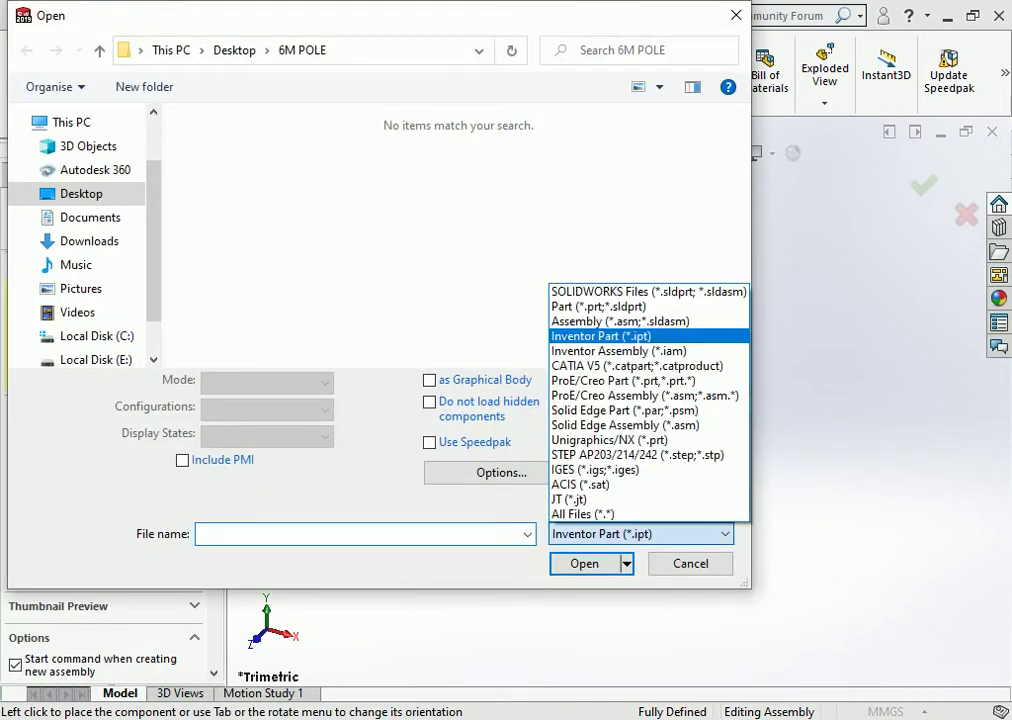
{"action": "left_click", "coordinate": [592, 512]}
{"action": "left_click", "coordinate": [573, 155]}
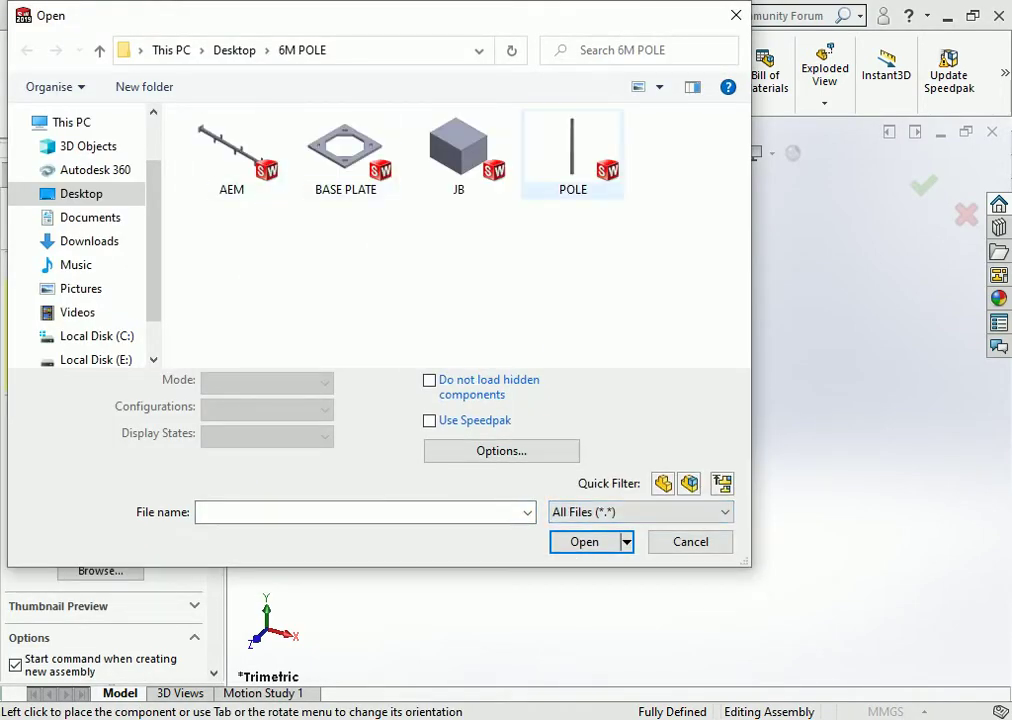
{"action": "left_click", "coordinate": [584, 526]}
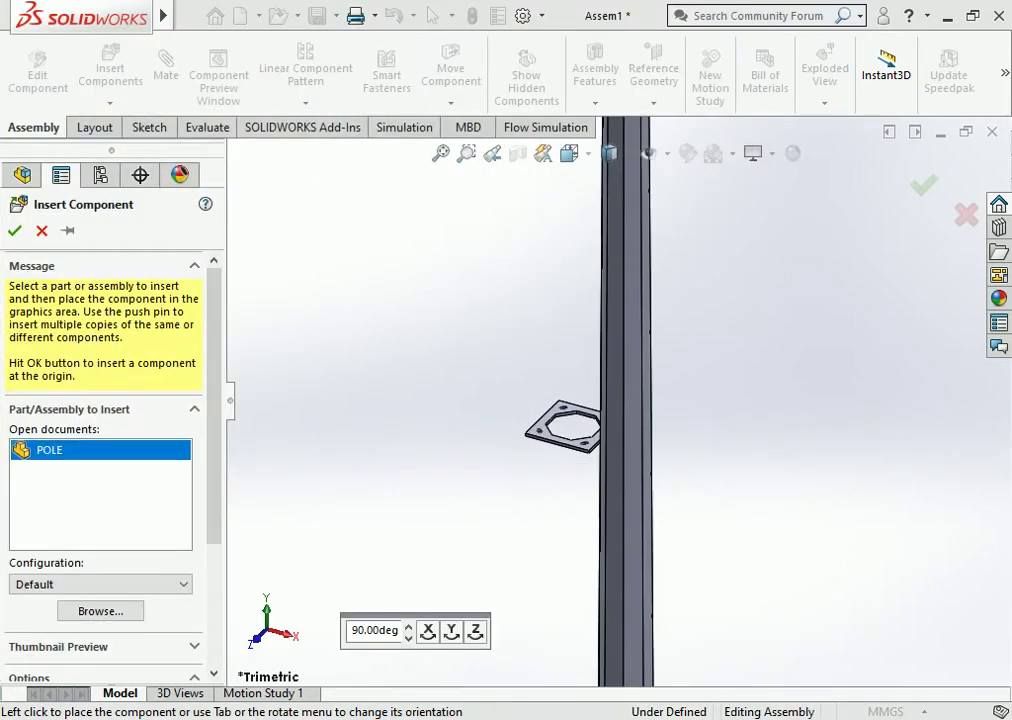
{"action": "left_click", "coordinate": [695, 400]}
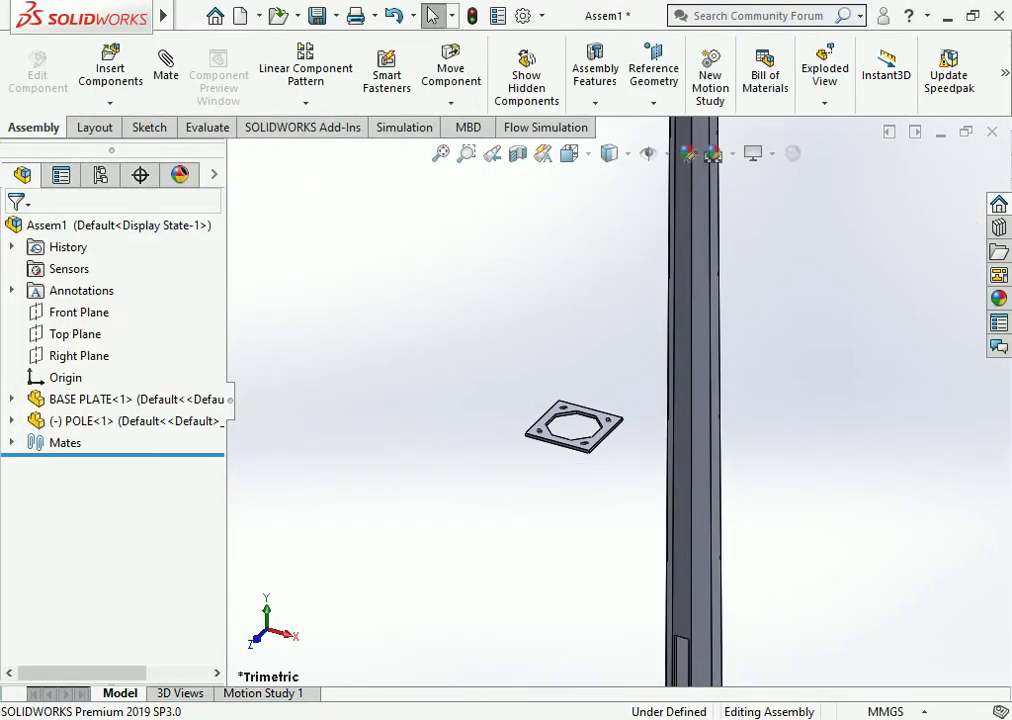
{"action": "scroll", "coordinate": [702, 402], "scroll_direction": "down", "scroll_amount": 3}
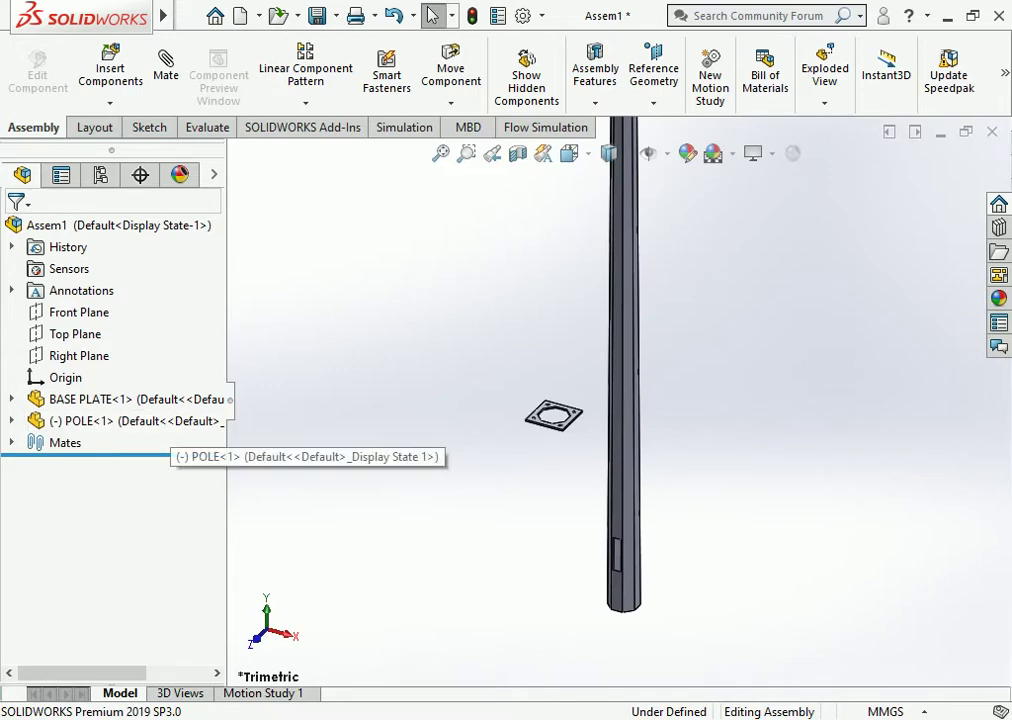
Step: Mate the pole's Front Plane coincident with the assembly Front Plane
{"action": "double_click", "coordinate": [150, 421]}
{"action": "left_click", "coordinate": [101, 508]}
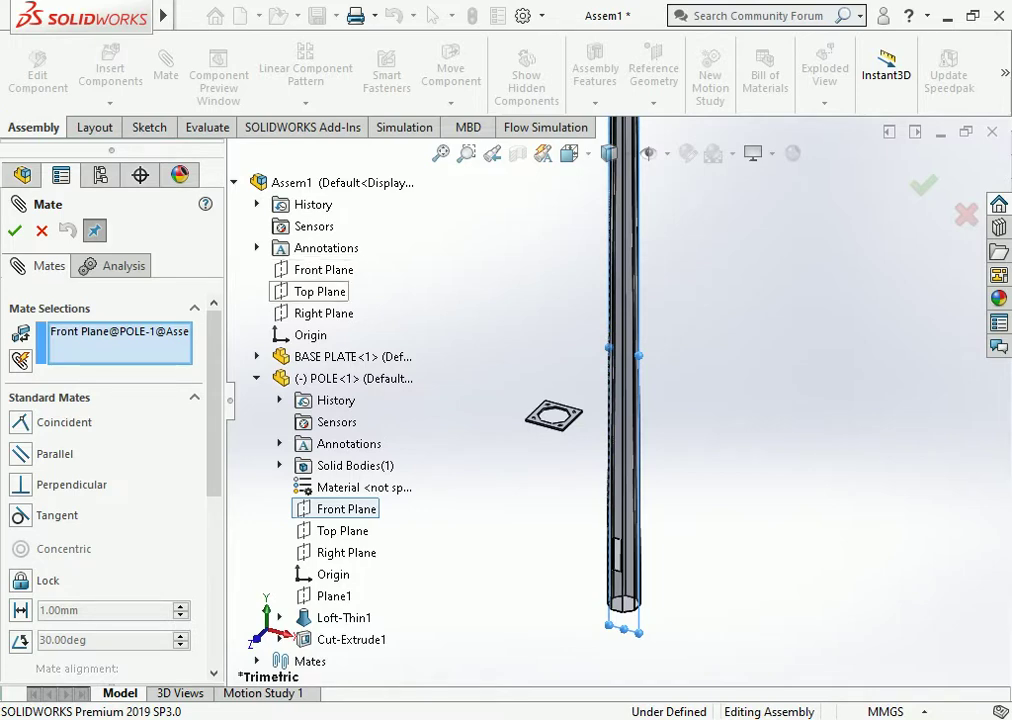
{"action": "left_click", "coordinate": [323, 269]}
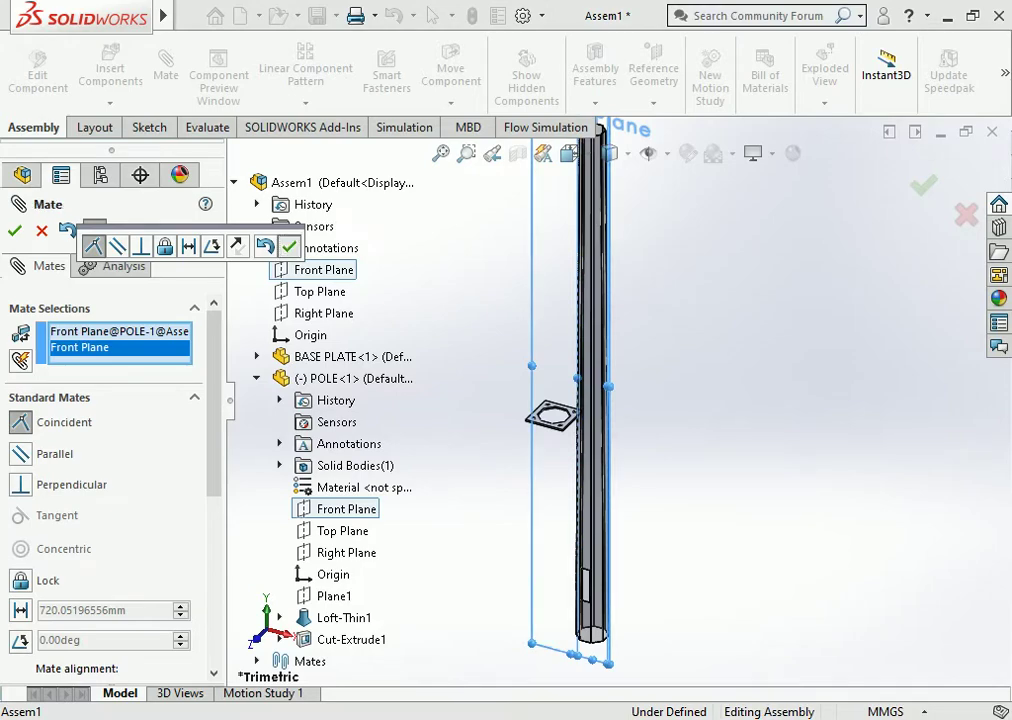
{"action": "left_click", "coordinate": [289, 246]}
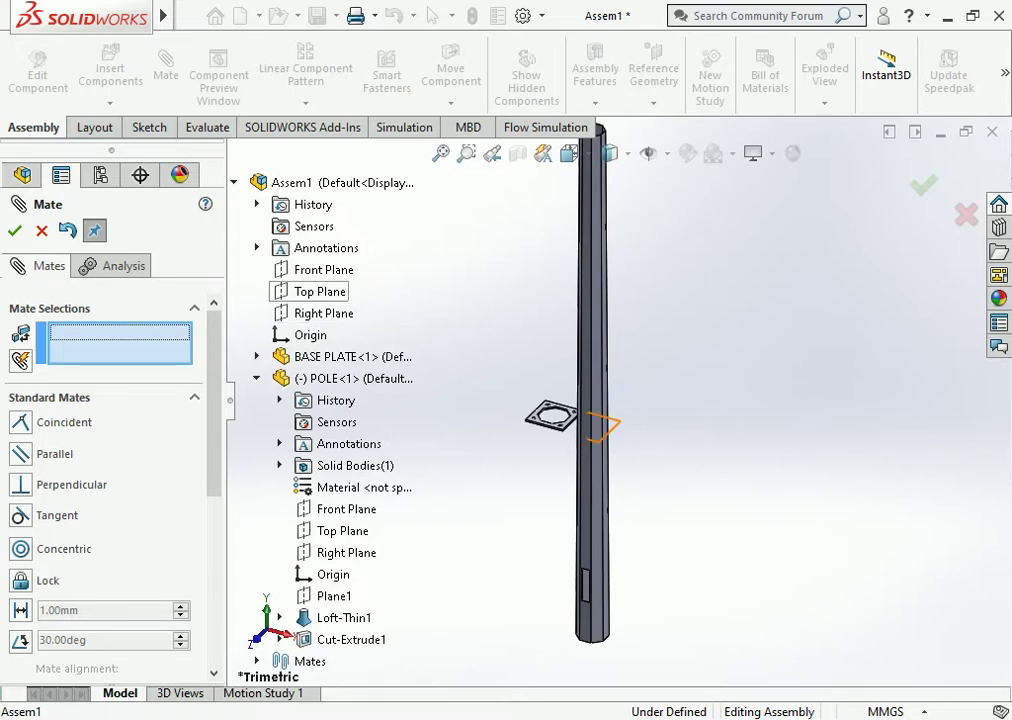
Step: Mate the pole's Right Plane coincident with the assembly Right Plane
{"action": "left_click", "coordinate": [346, 552]}
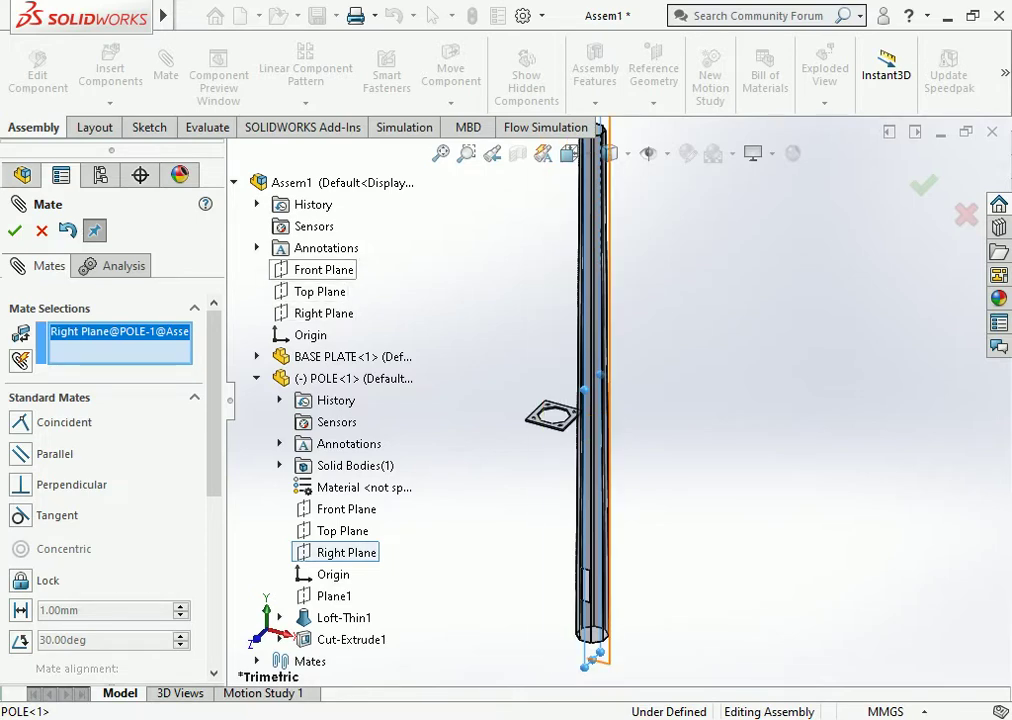
{"action": "left_click", "coordinate": [323, 313]}
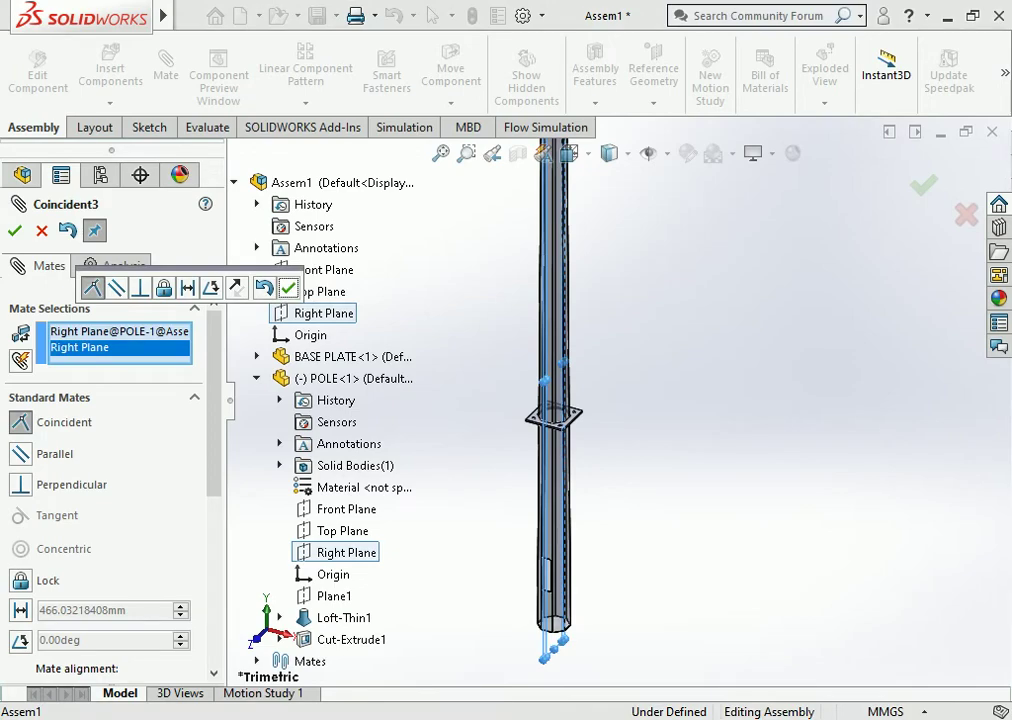
{"action": "left_click", "coordinate": [288, 288]}
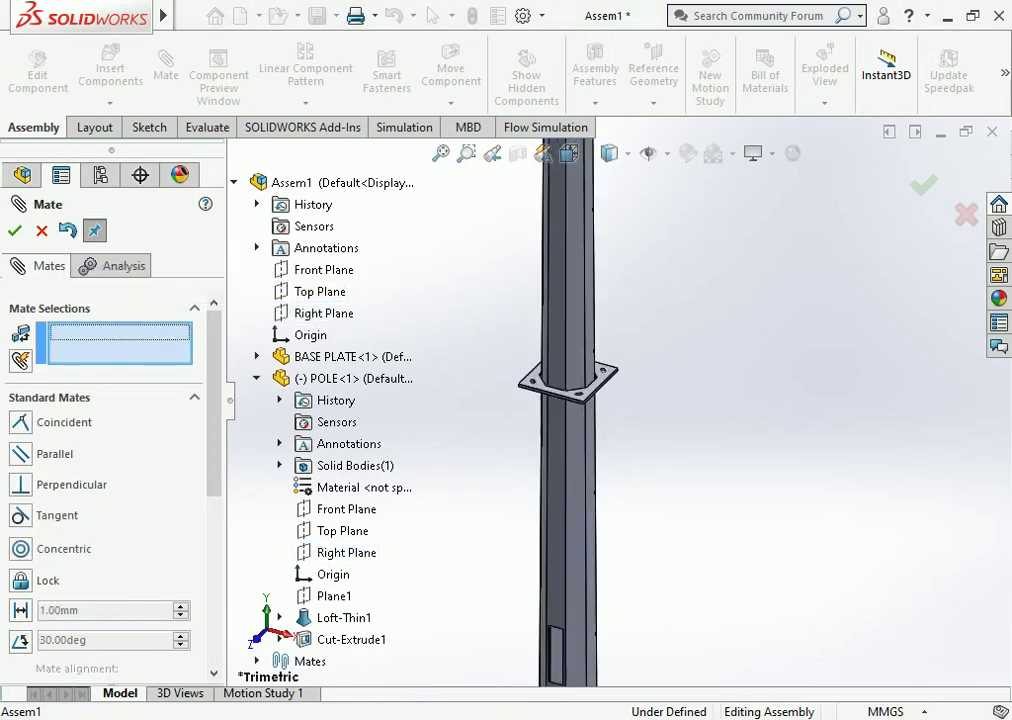
{"action": "left_click", "coordinate": [14, 231]}
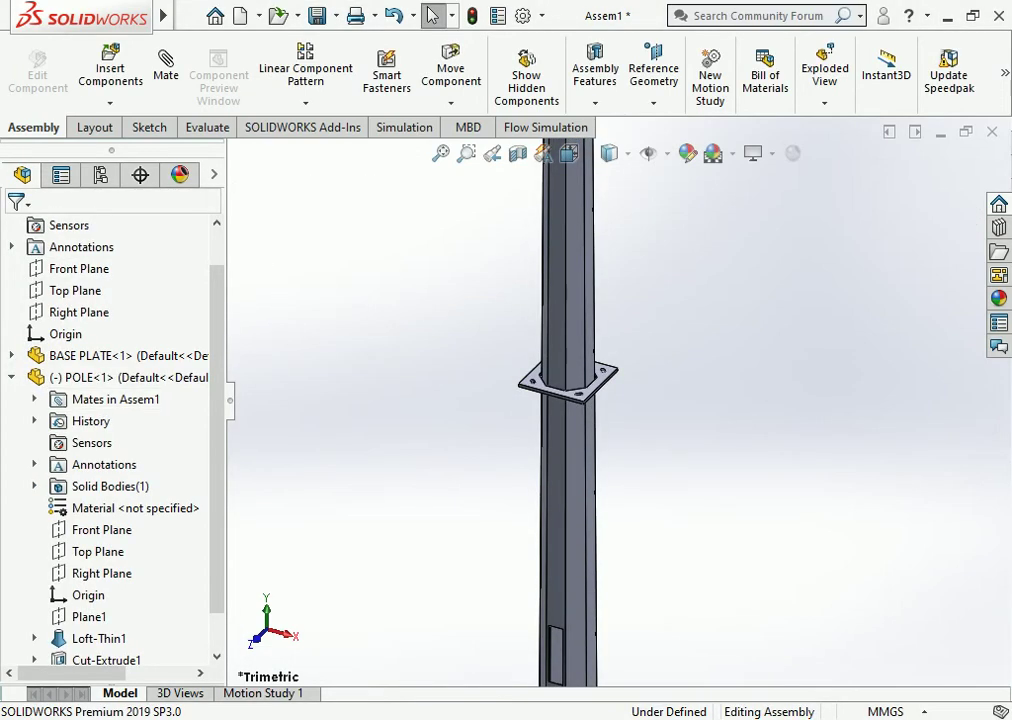
Step: Select the face at the pole's bottom end
{"action": "middle_click_drag", "start_coordinate": [560, 400], "coordinate": [530, 440]}
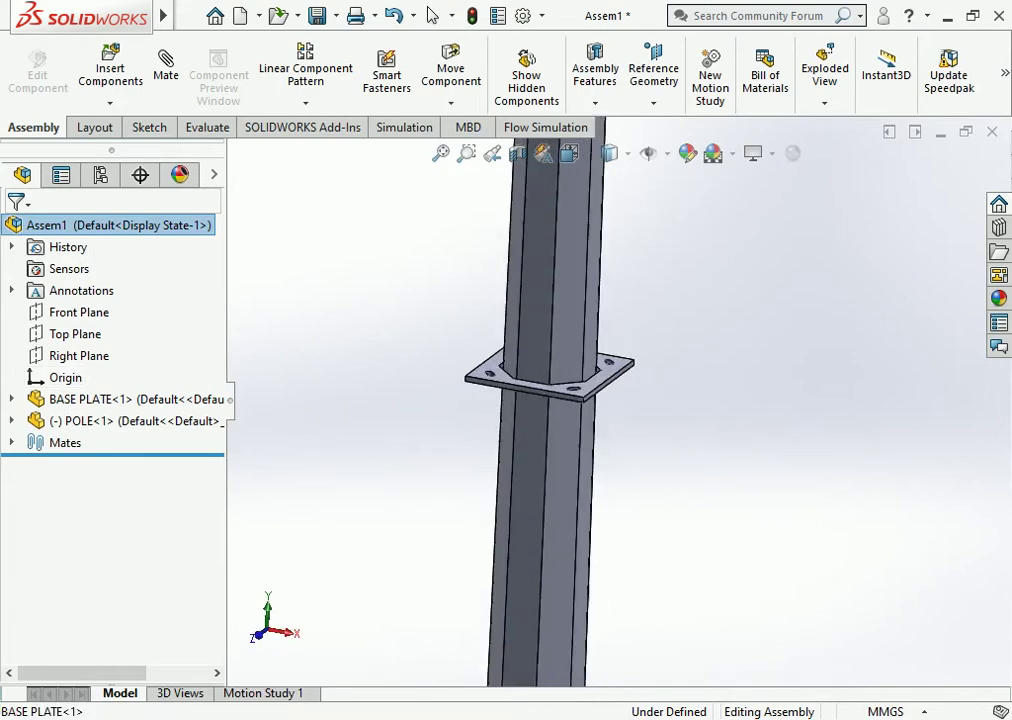
{"action": "scroll", "coordinate": [543, 512], "scroll_direction": "up", "scroll_amount": 3}
{"action": "left_click", "coordinate": [400, 400]}
{"action": "scroll", "coordinate": [617, 412], "scroll_direction": "down", "scroll_amount": 5}
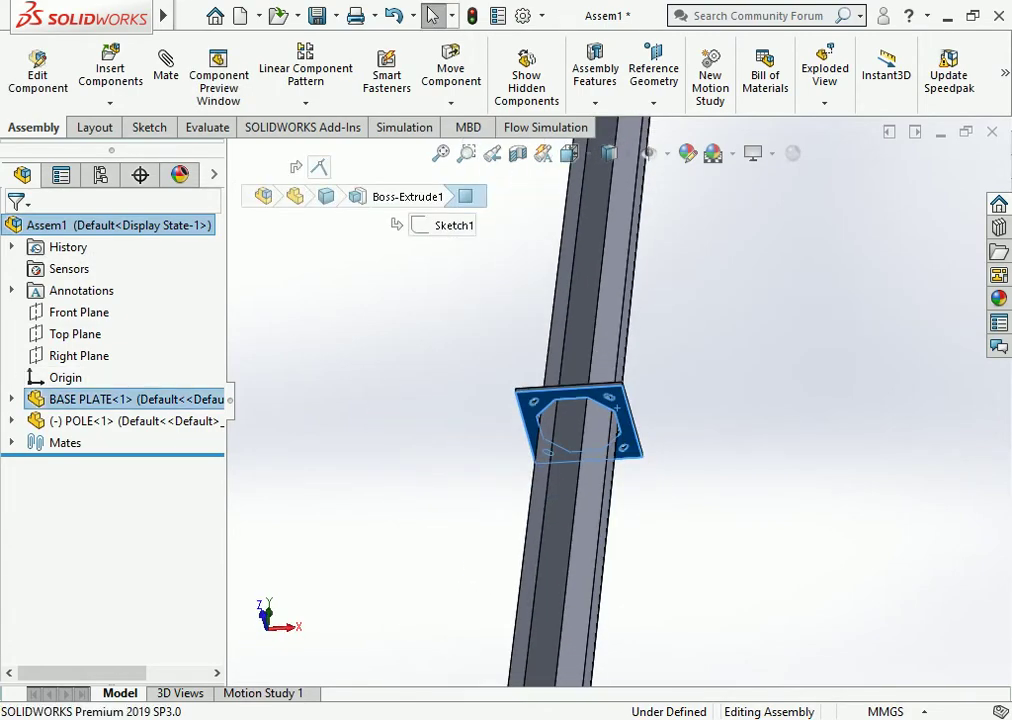
{"action": "scroll", "coordinate": [617, 412], "scroll_direction": "down", "scroll_amount": 3}
{"action": "scroll", "coordinate": [587, 592], "scroll_direction": "up", "scroll_amount": 3}
{"action": "scroll", "coordinate": [587, 592], "scroll_direction": "up", "scroll_amount": 3}
{"action": "scroll", "coordinate": [587, 592], "scroll_direction": "up", "scroll_amount": 2}
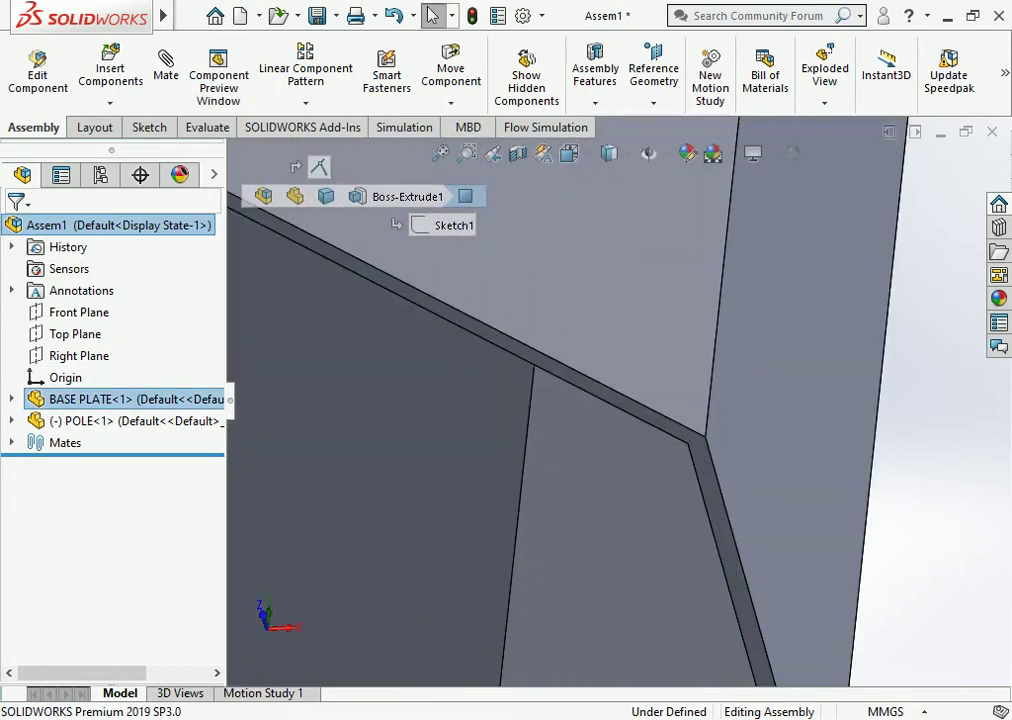
{"action": "left_click", "coordinate": [705, 471]}
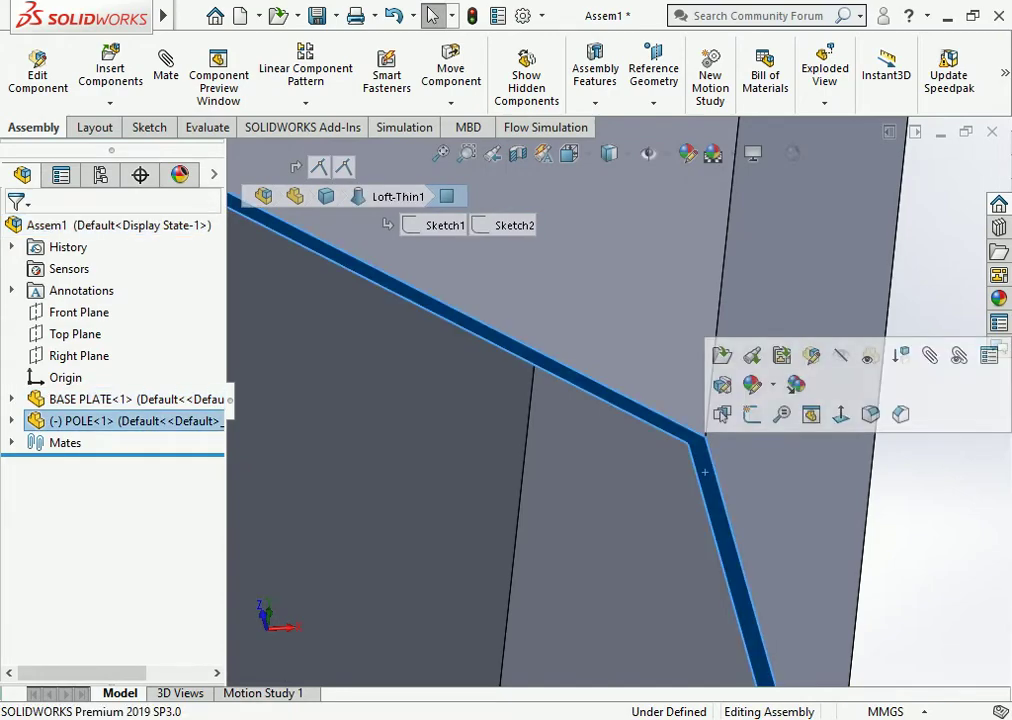
Step: Mate the pole's end face coincident with the base plate face
{"action": "left_click", "coordinate": [166, 65]}
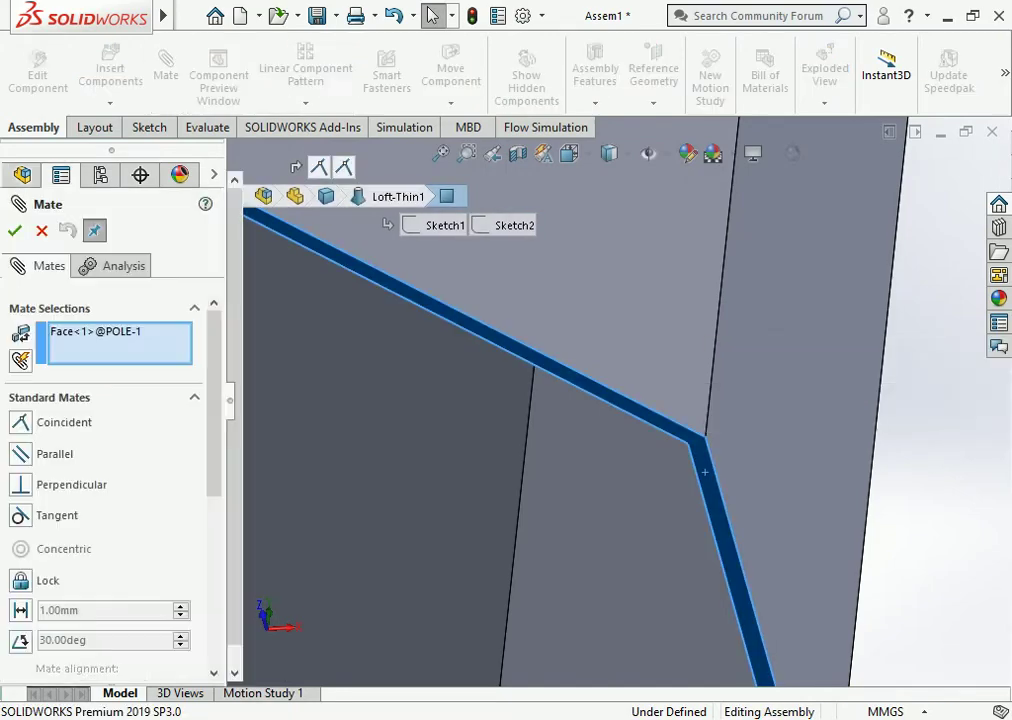
{"action": "scroll", "coordinate": [600, 410], "scroll_direction": "down", "scroll_amount": 2}
{"action": "scroll", "coordinate": [600, 410], "scroll_direction": "down", "scroll_amount": 2}
{"action": "scroll", "coordinate": [600, 410], "scroll_direction": "down", "scroll_amount": 2}
{"action": "scroll", "coordinate": [640, 150], "scroll_direction": "up", "scroll_amount": 2}
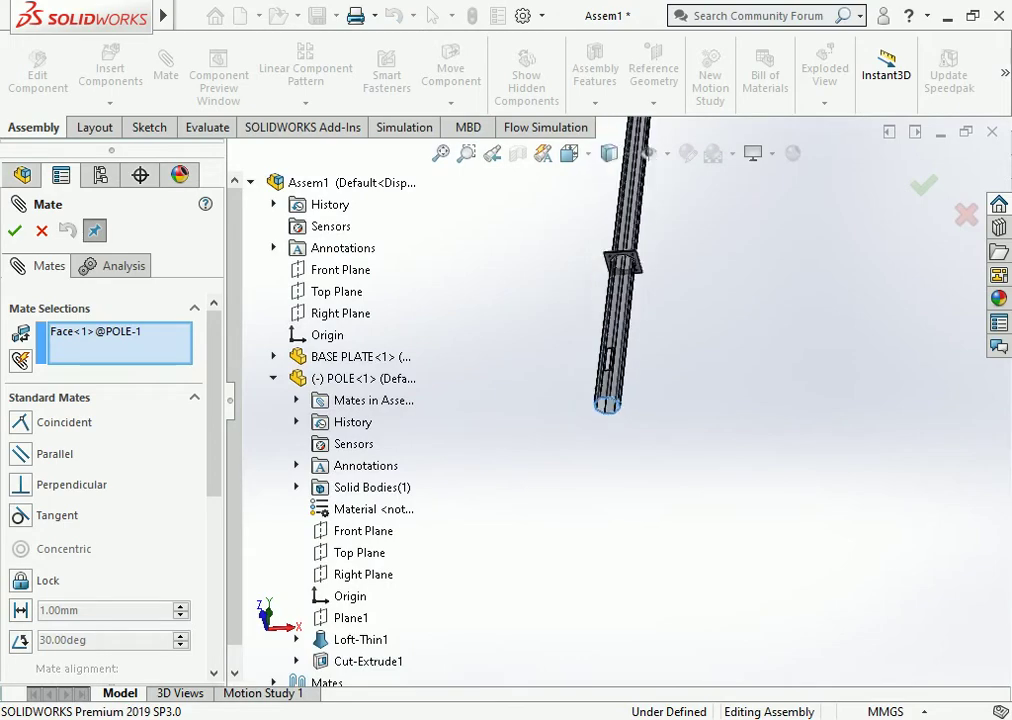
{"action": "scroll", "coordinate": [640, 150], "scroll_direction": "up", "scroll_amount": 2}
{"action": "scroll", "coordinate": [640, 150], "scroll_direction": "up", "scroll_amount": 2}
{"action": "left_click", "coordinate": [500, 330]}
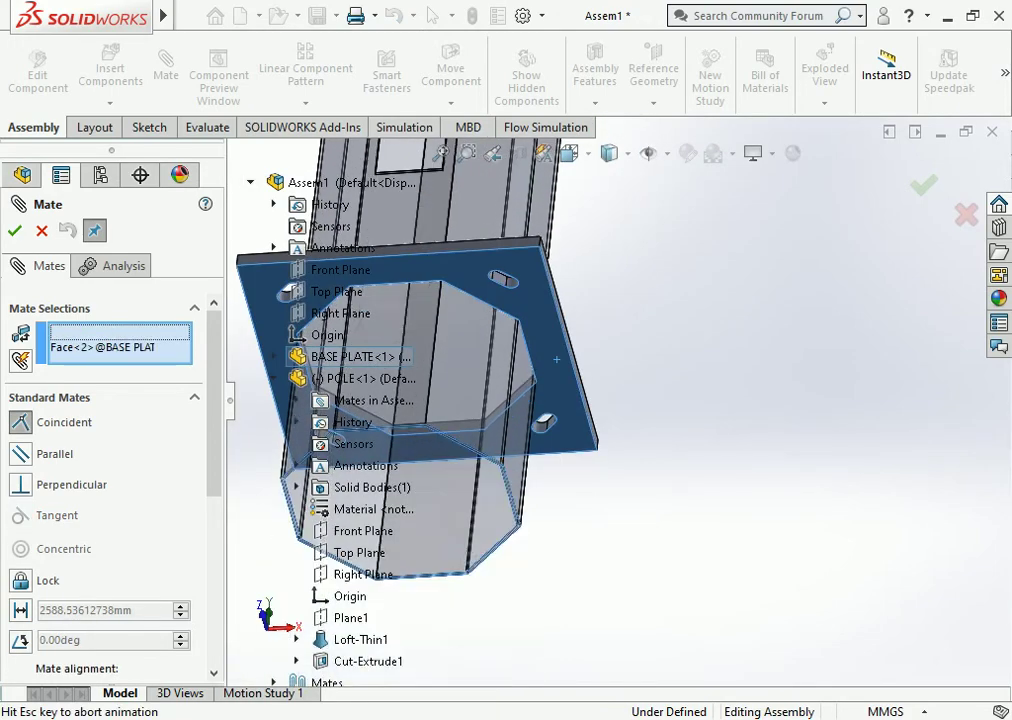
{"action": "left_click", "coordinate": [779, 336]}
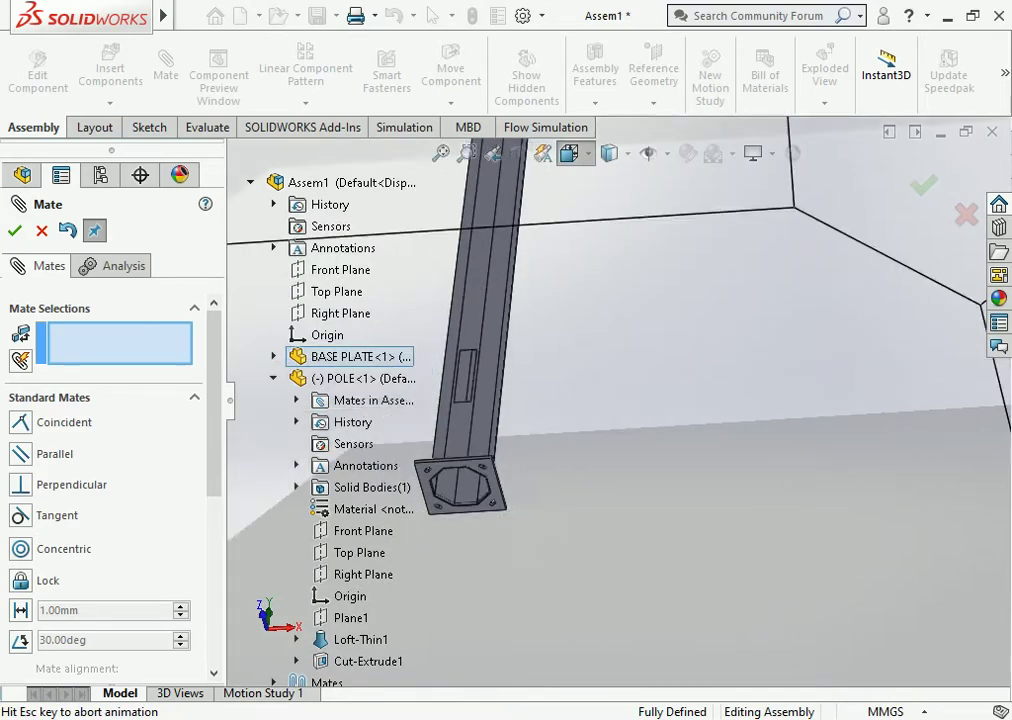
Step: Switch to the Dimetric view and close the Mate panel
{"action": "left_click", "coordinate": [569, 153]}
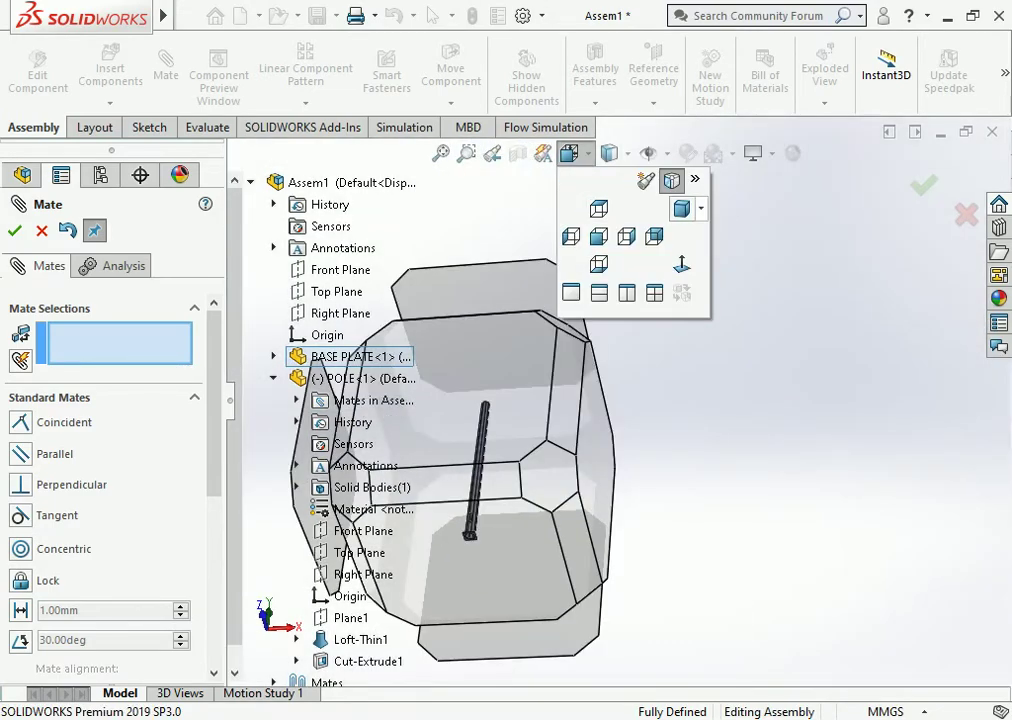
{"action": "left_click", "coordinate": [681, 207]}
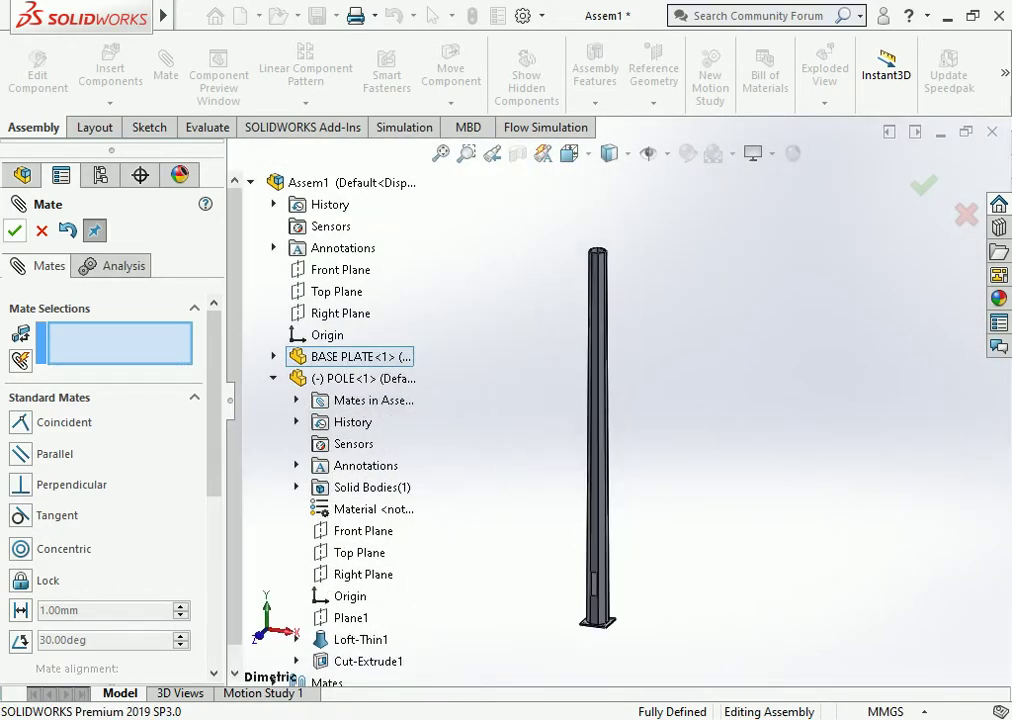
{"action": "left_click", "coordinate": [14, 231]}
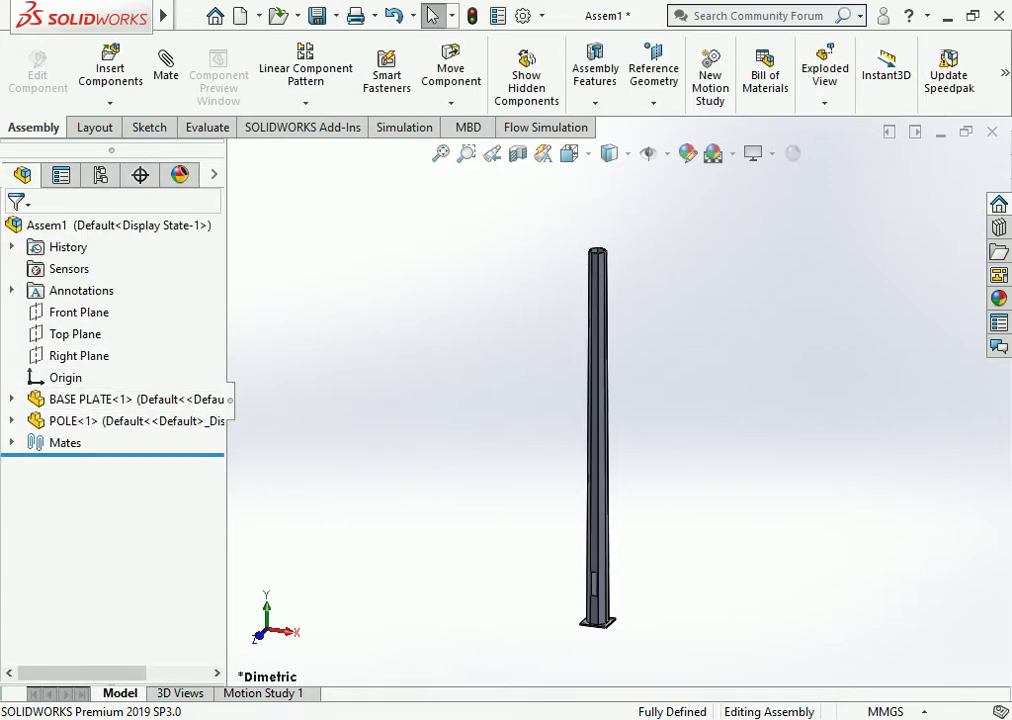
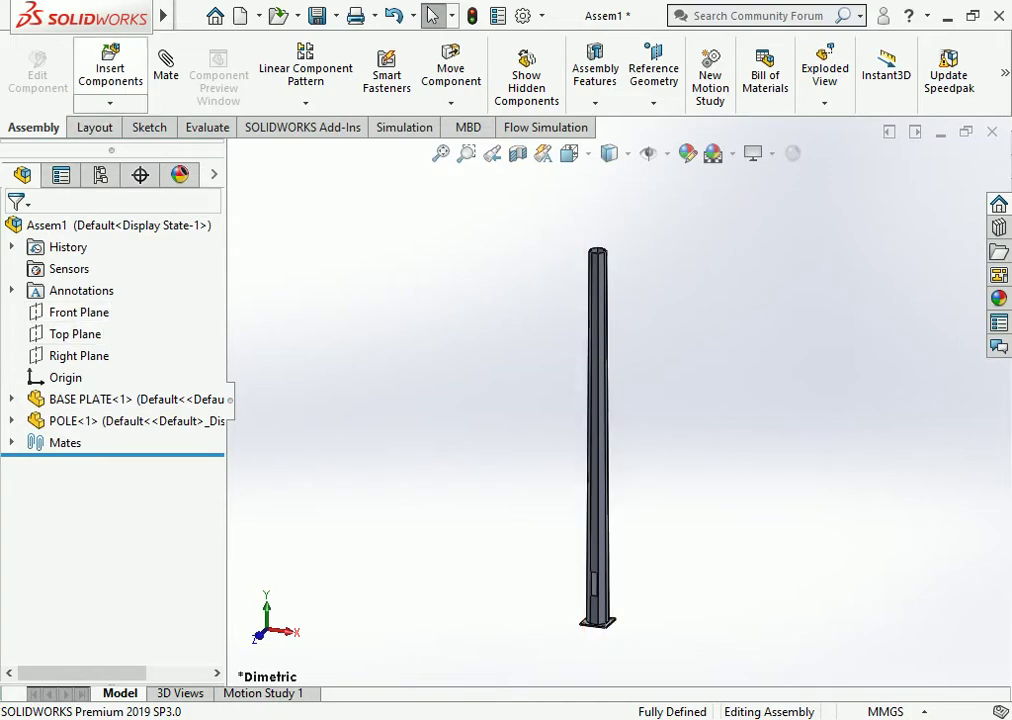
Step: Insert the AEM arm part from the 6M POLE folder, listing All Files, and place it beside the pole
{"action": "left_click", "coordinate": [110, 68]}
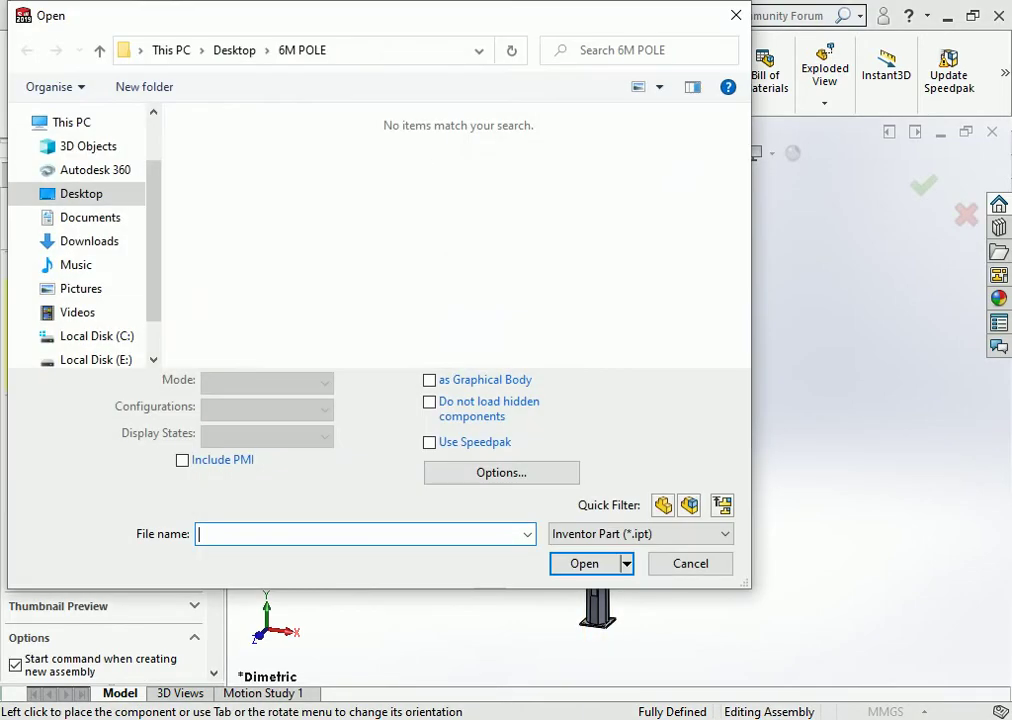
{"action": "left_click", "coordinate": [640, 533]}
{"action": "left_click", "coordinate": [600, 517]}
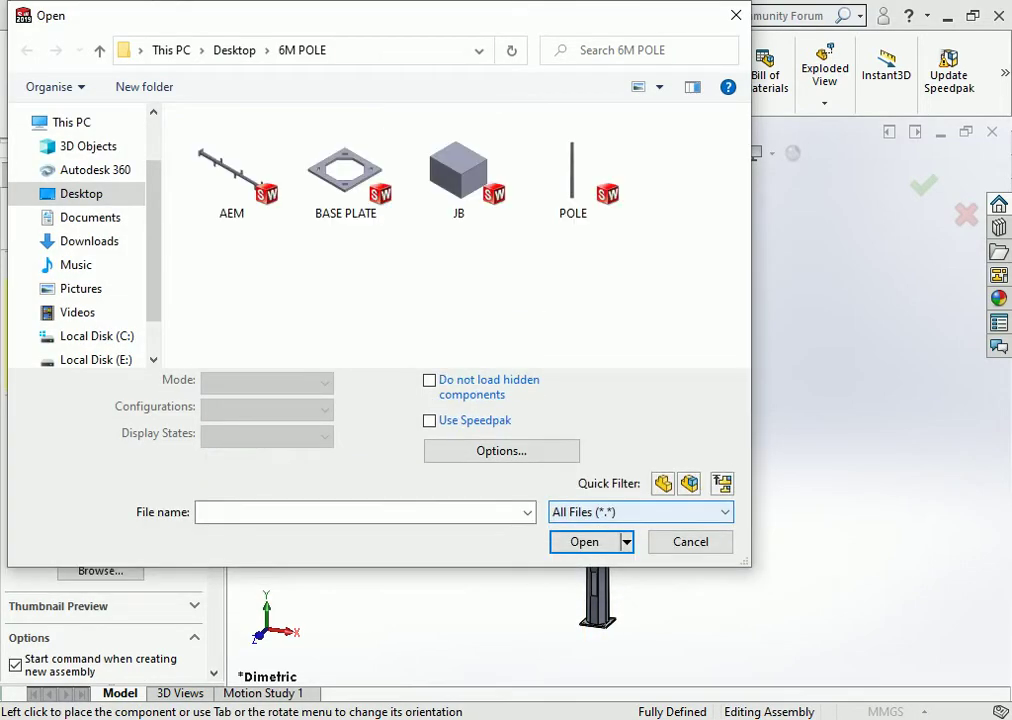
{"action": "left_click", "coordinate": [231, 165]}
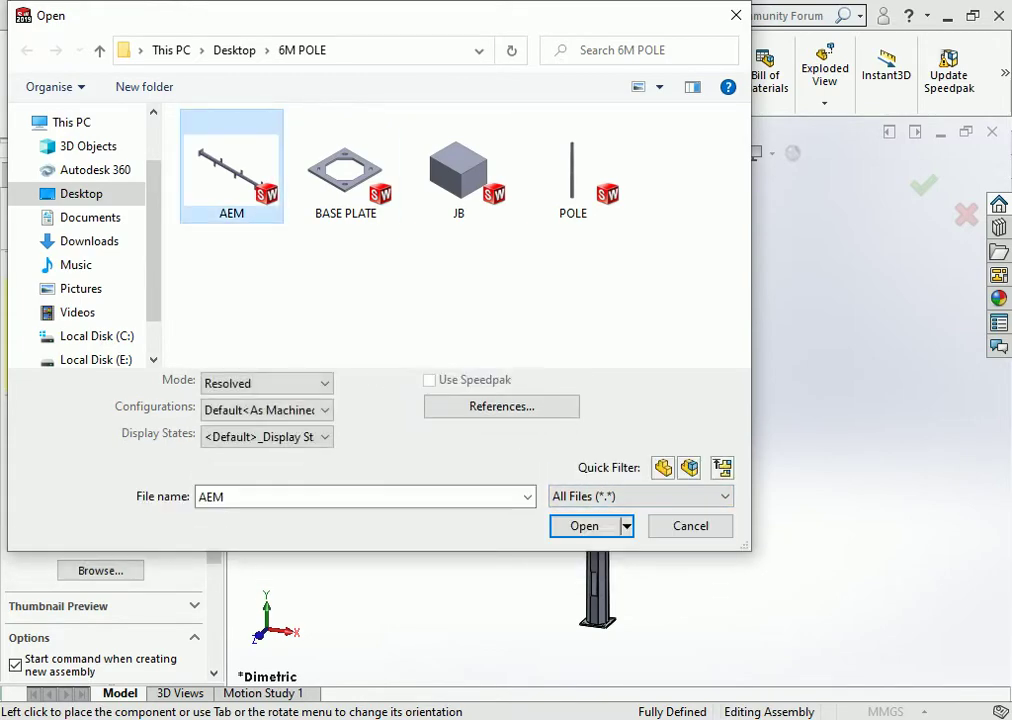
{"action": "double_click", "coordinate": [231, 165]}
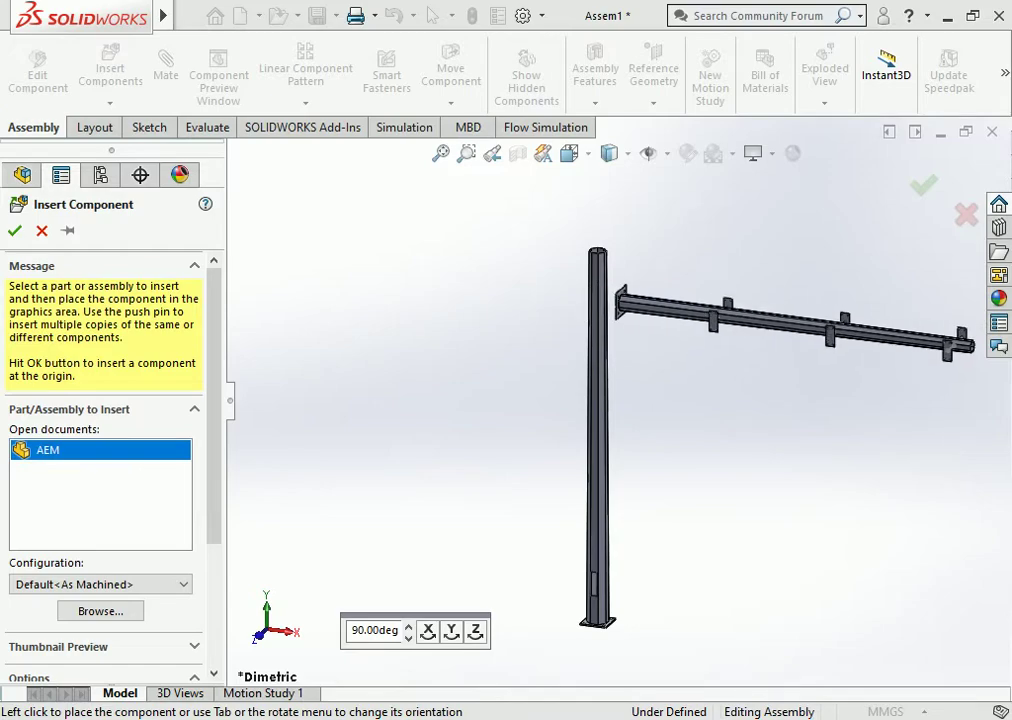
{"action": "left_click", "coordinate": [798, 292]}
{"action": "scroll", "coordinate": [798, 292], "scroll_direction": "down", "scroll_amount": 3}
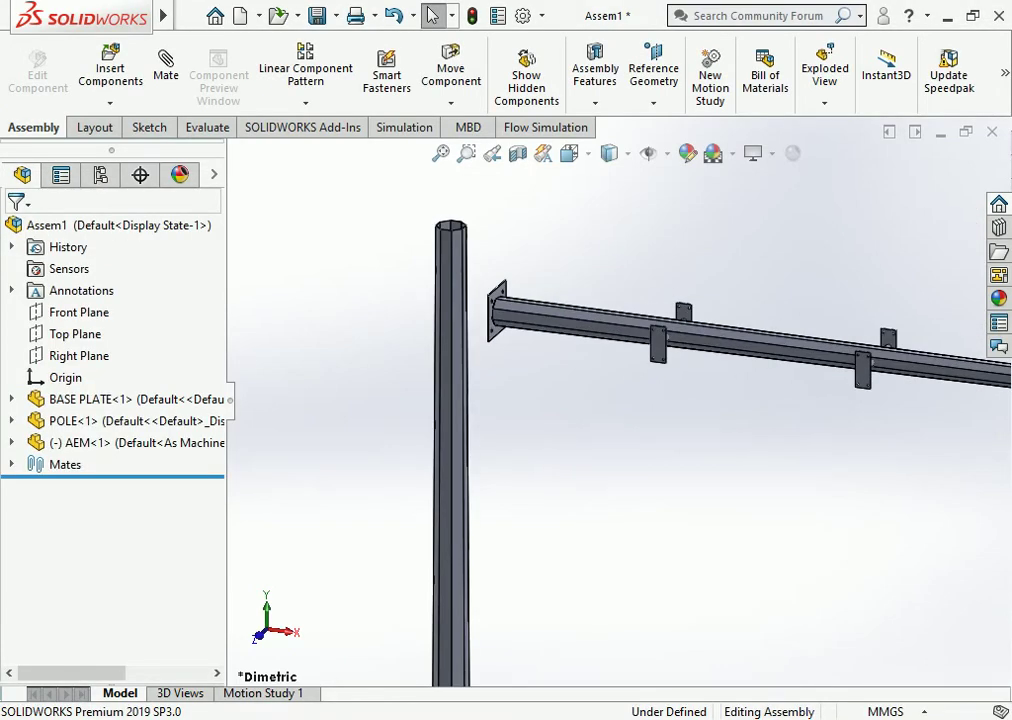
Step: Mate the AEM arm's Front Plane coincident with the assembly Front Plane
{"action": "left_click", "coordinate": [11, 442]}
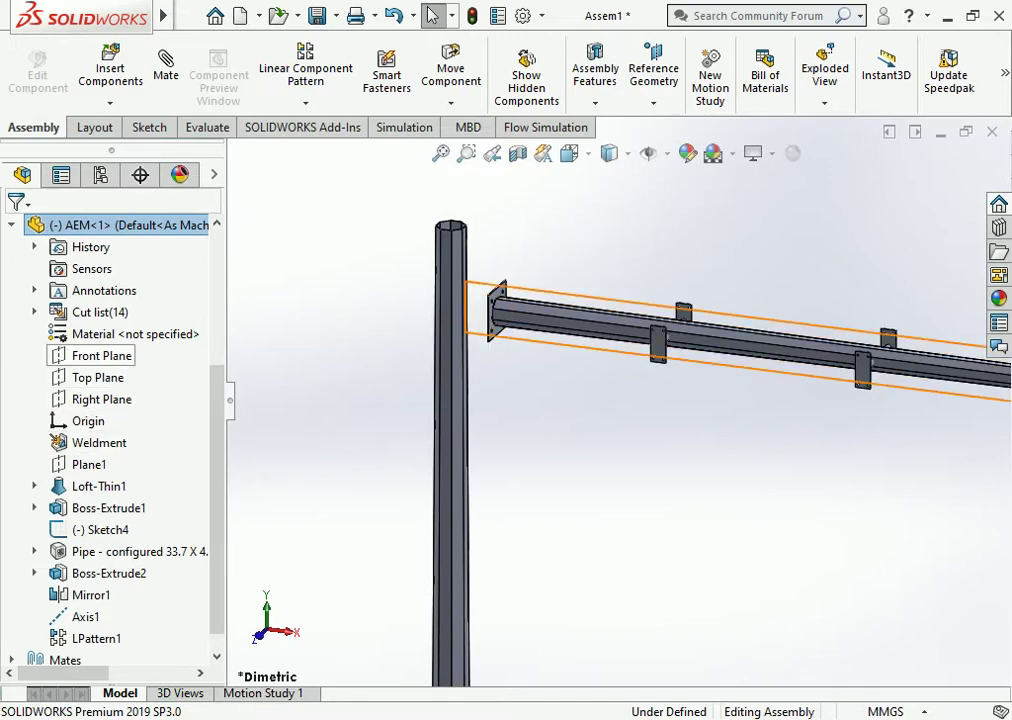
{"action": "left_click", "coordinate": [100, 356]}
{"action": "left_click", "coordinate": [121, 301]}
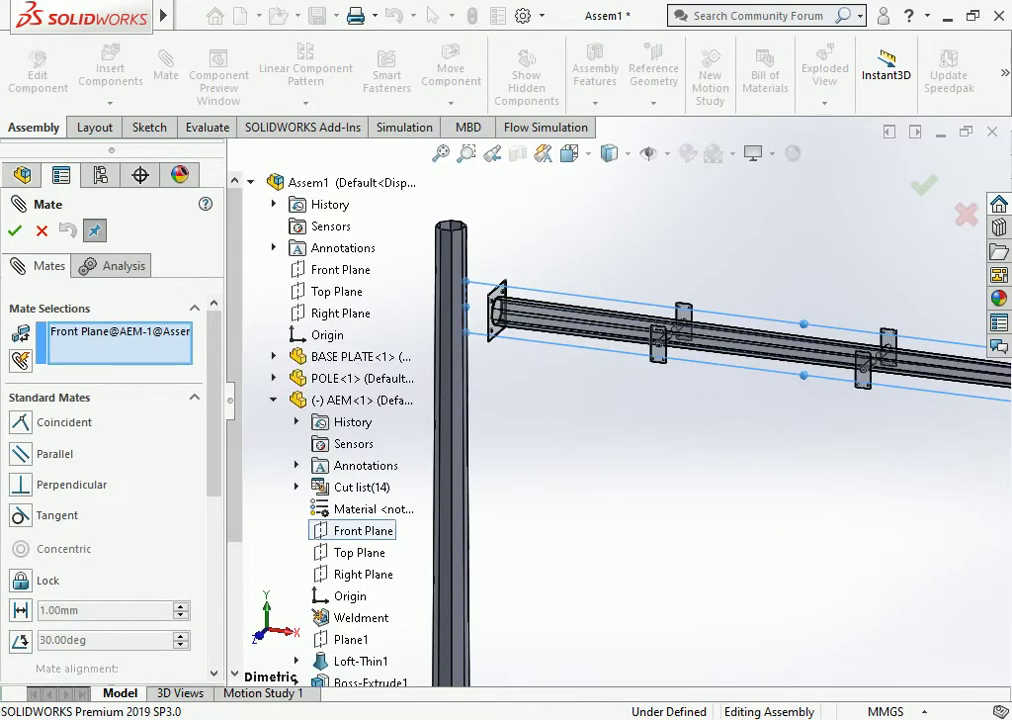
{"action": "key", "text": "f"}
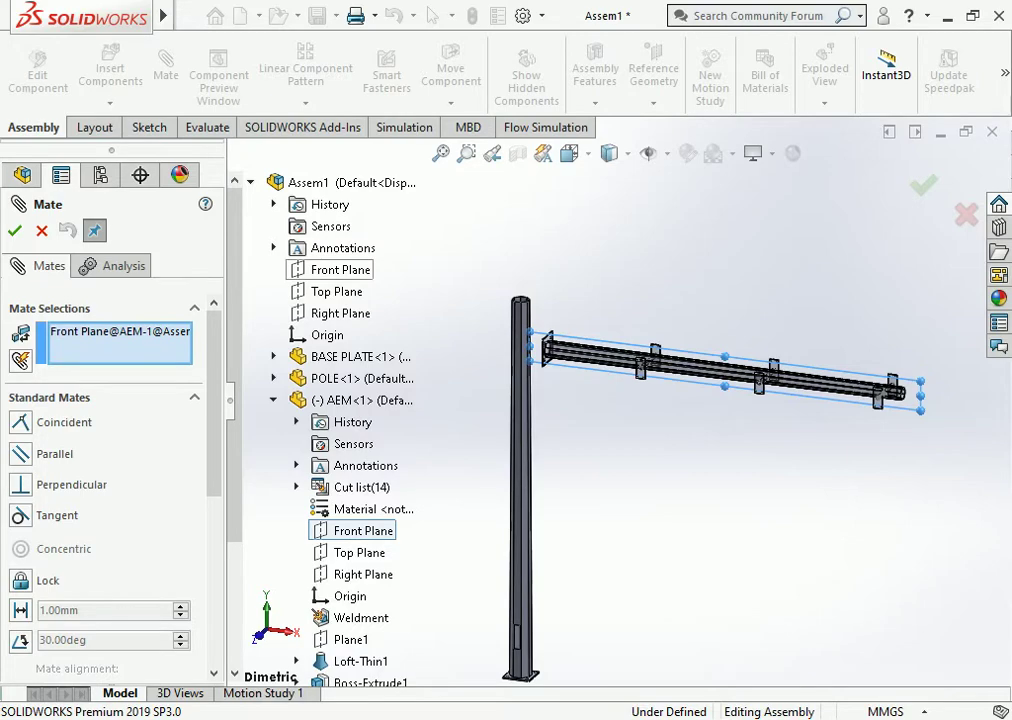
{"action": "left_click", "coordinate": [341, 269]}
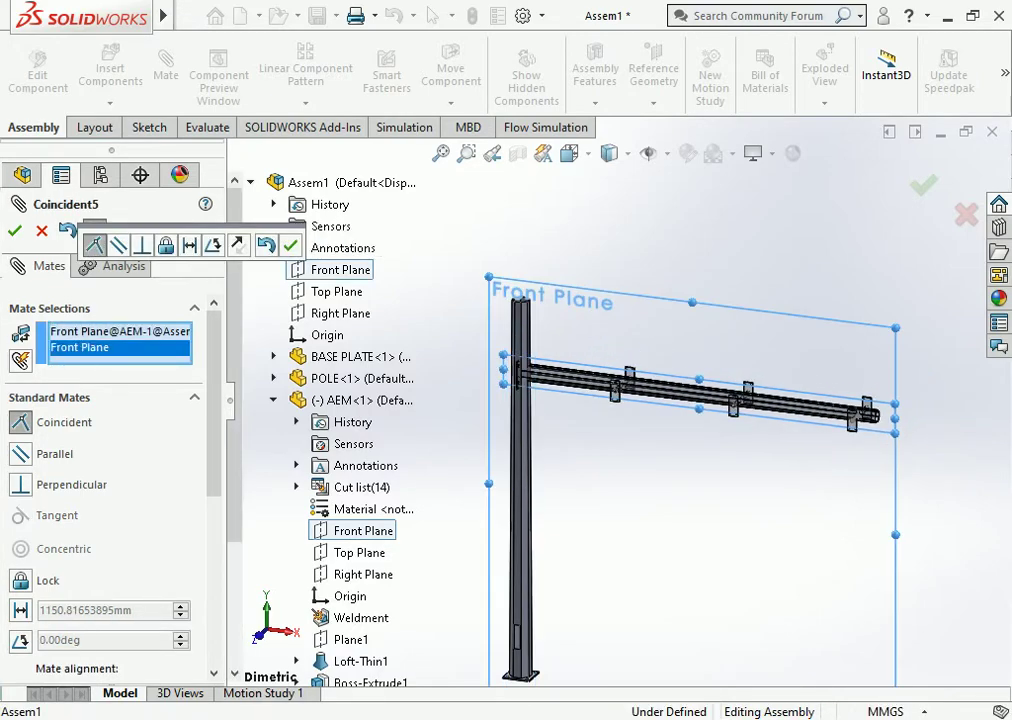
{"action": "key", "text": "Return"}
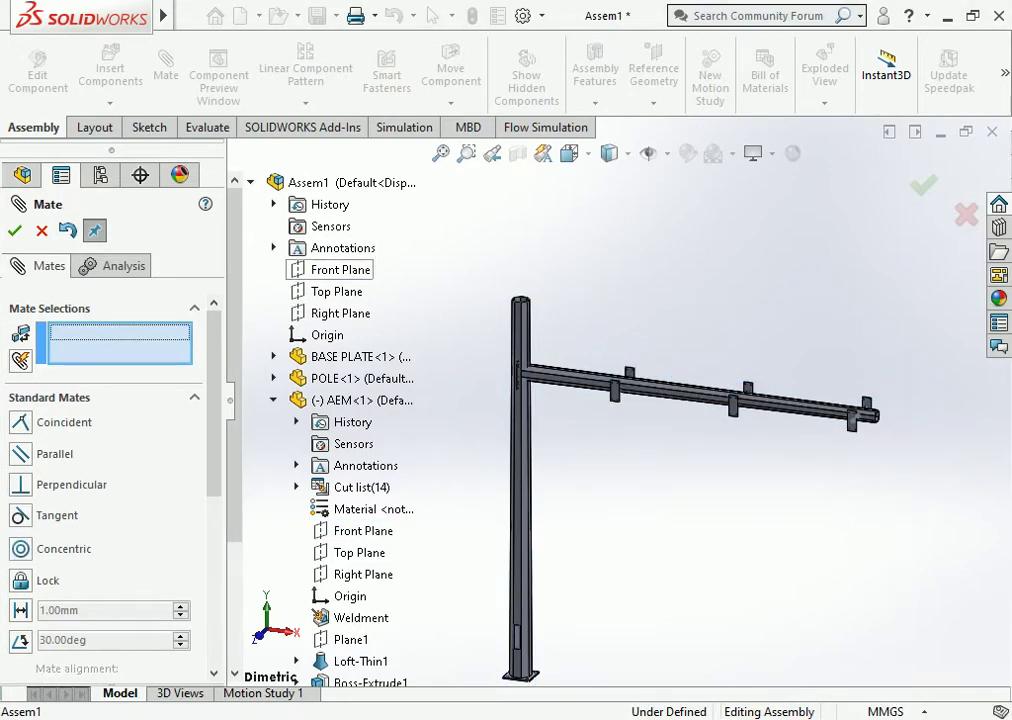
Step: Drag the AEM arm up against the pole top and close the mate command
{"action": "scroll", "coordinate": [536, 352], "scroll_direction": "down", "scroll_amount": 5}
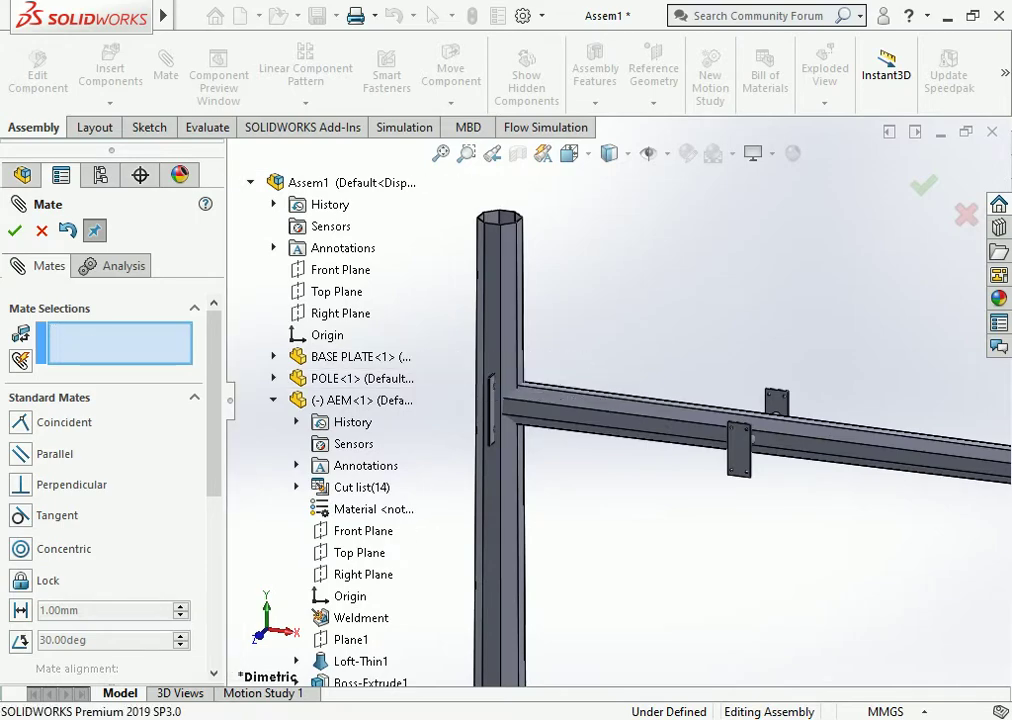
{"action": "scroll", "coordinate": [593, 415], "scroll_direction": "up", "scroll_amount": 5}
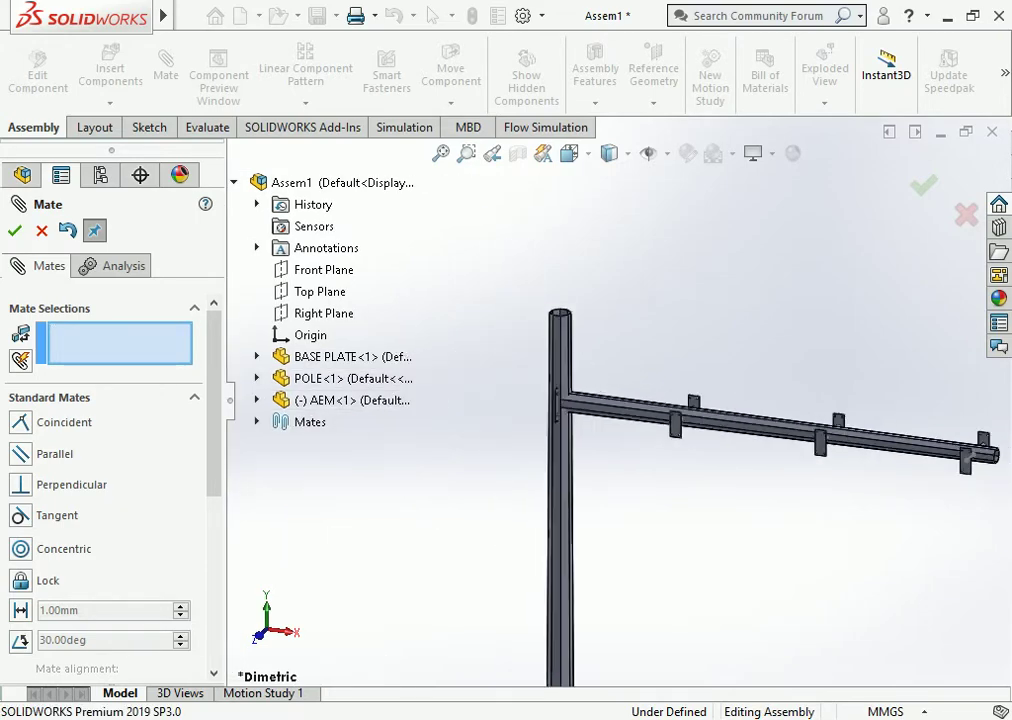
{"action": "left_click_drag", "start_coordinate": [595, 423], "coordinate": [627, 408]}
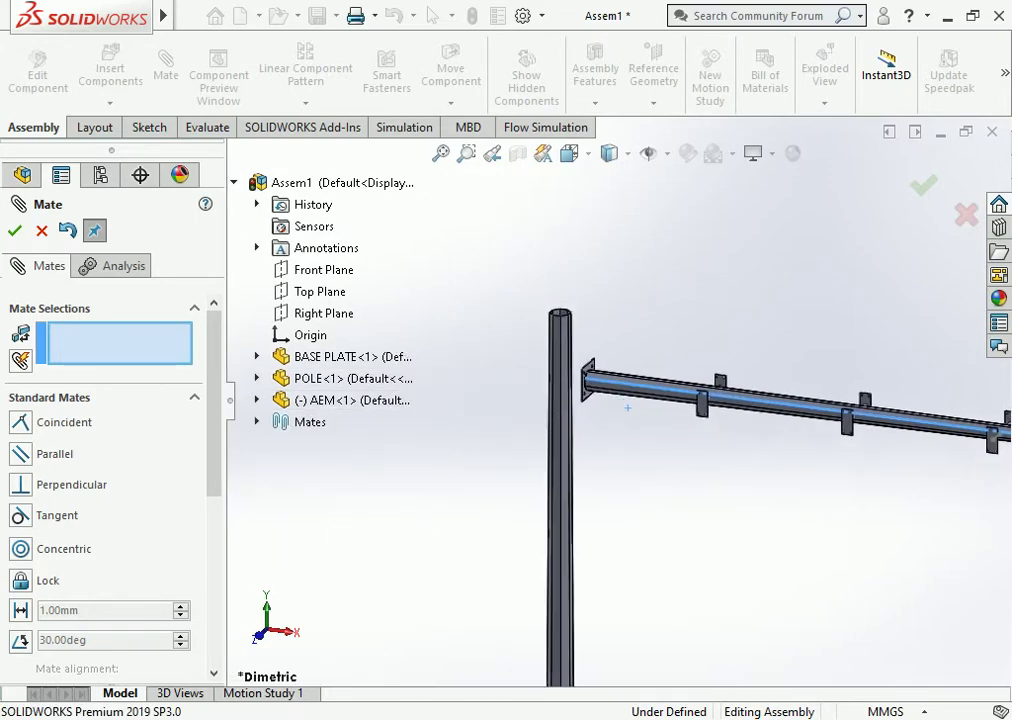
{"action": "scroll", "coordinate": [627, 407], "scroll_direction": "down", "scroll_amount": 3}
{"action": "scroll", "coordinate": [618, 403], "scroll_direction": "up", "scroll_amount": 3}
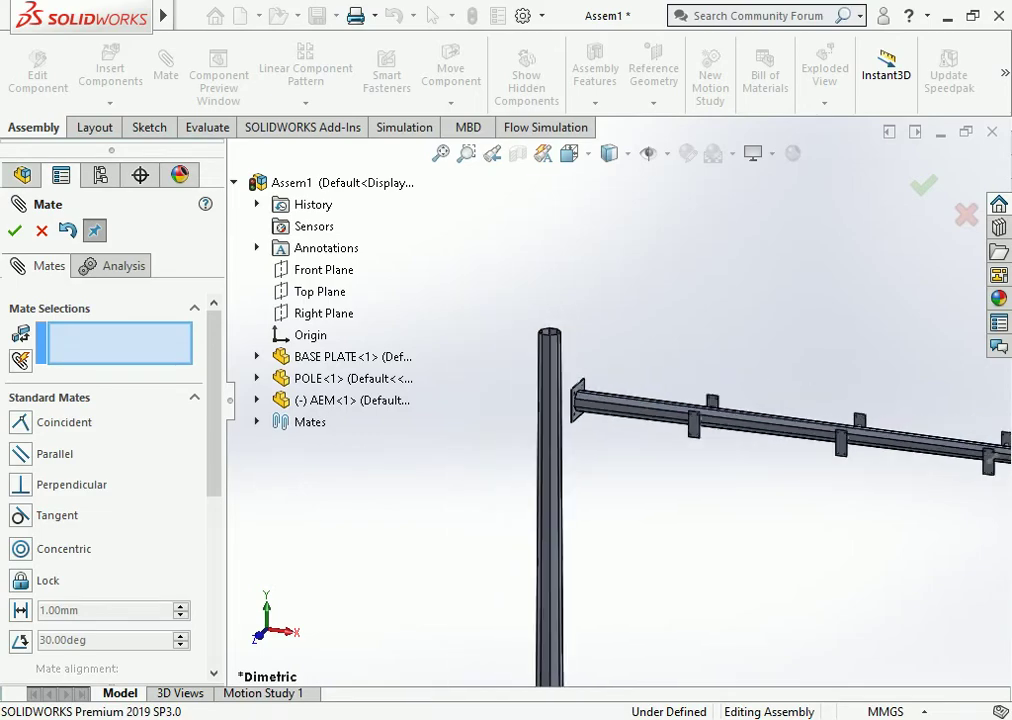
{"action": "scroll", "coordinate": [618, 430], "scroll_direction": "down", "scroll_amount": 3}
{"action": "left_click_drag", "start_coordinate": [665, 530], "coordinate": [640, 409]}
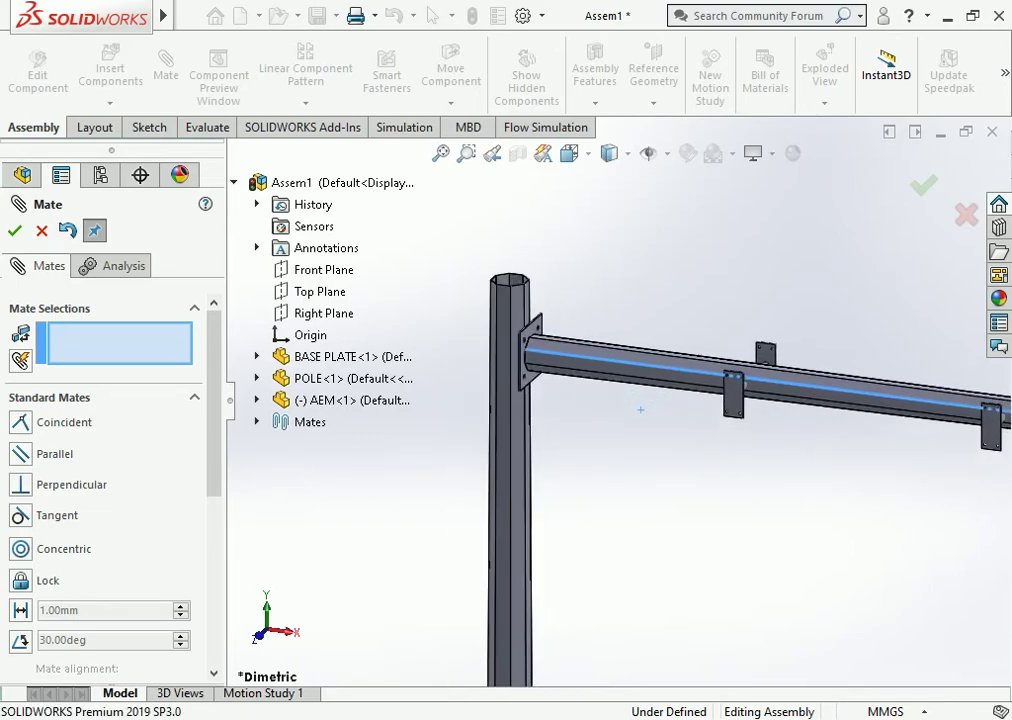
{"action": "mouse_move", "coordinate": [640, 409]}
{"action": "middle_mouse_down"}
{"action": "mouse_move", "coordinate": [571, 355]}
{"action": "mouse_move", "coordinate": [233, 500]}
{"action": "middle_mouse_up"}
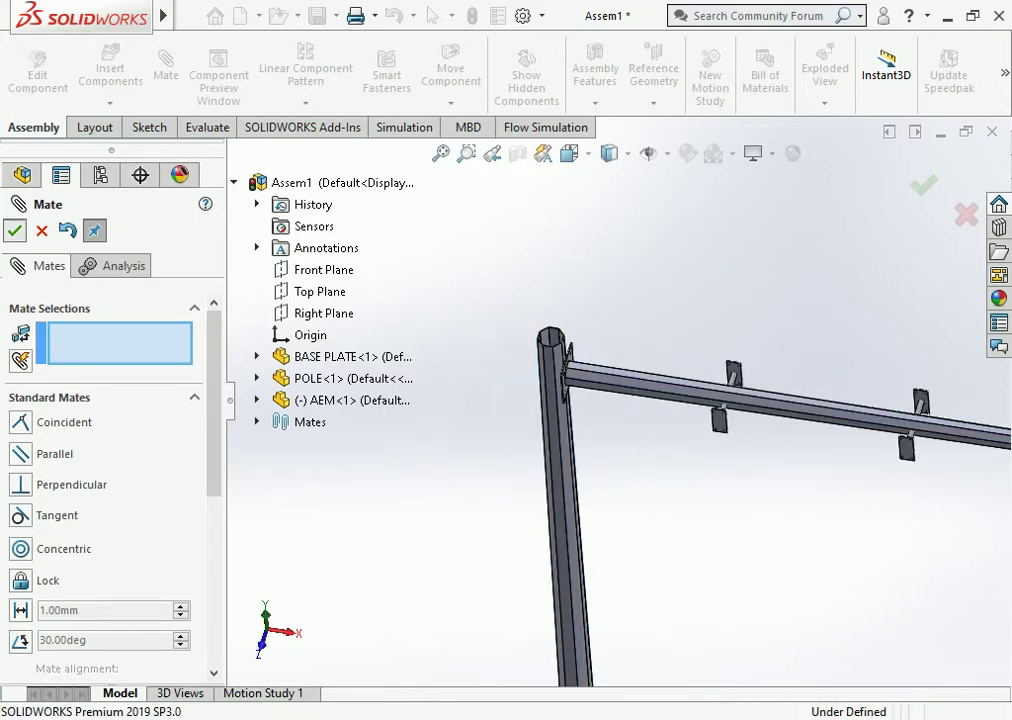
{"action": "left_click", "coordinate": [14, 231]}
Step: Insert the JB box part, listing All Files, and place it beside the pole below the arm
{"action": "scroll", "coordinate": [580, 340], "scroll_direction": "up", "scroll_amount": 2}
{"action": "scroll", "coordinate": [580, 340], "scroll_direction": "down", "scroll_amount": 2}
{"action": "scroll", "coordinate": [580, 340], "scroll_direction": "up", "scroll_amount": 3}
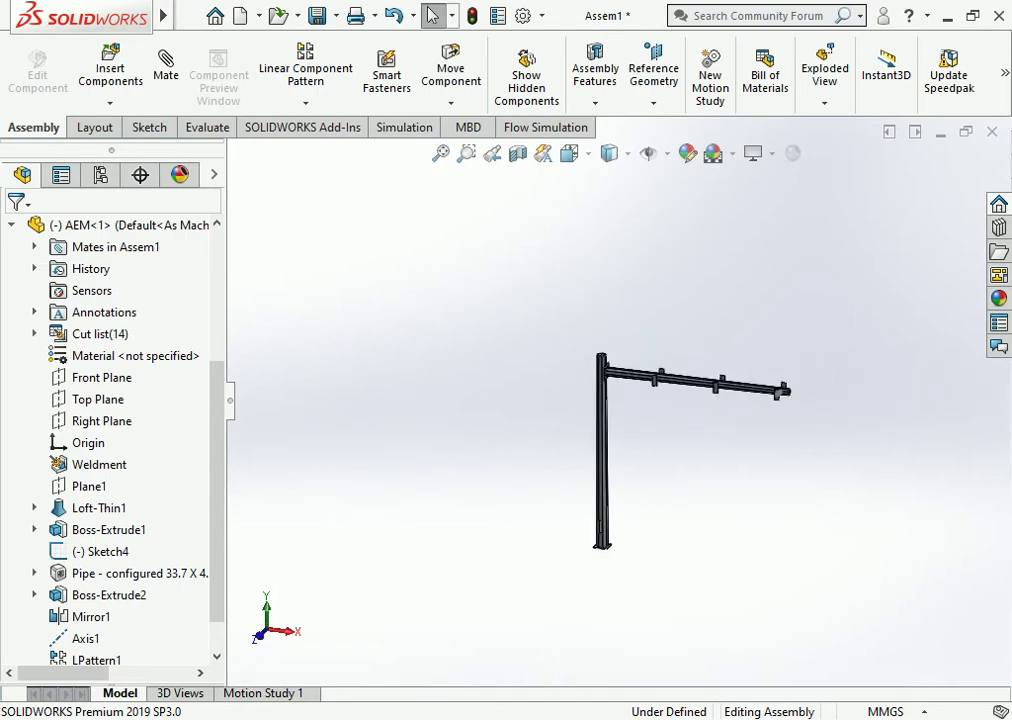
{"action": "scroll", "coordinate": [580, 340], "scroll_direction": "up", "scroll_amount": 2}
{"action": "scroll", "coordinate": [735, 428], "scroll_direction": "down", "scroll_amount": 1}
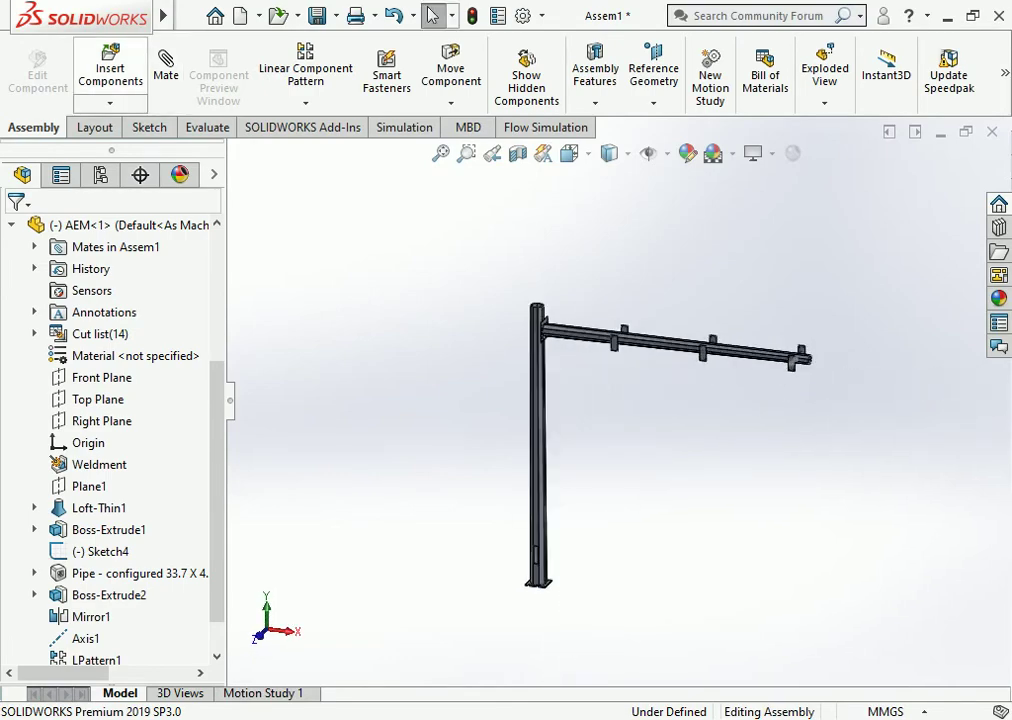
{"action": "left_click", "coordinate": [110, 70]}
{"action": "left_click", "coordinate": [640, 533]}
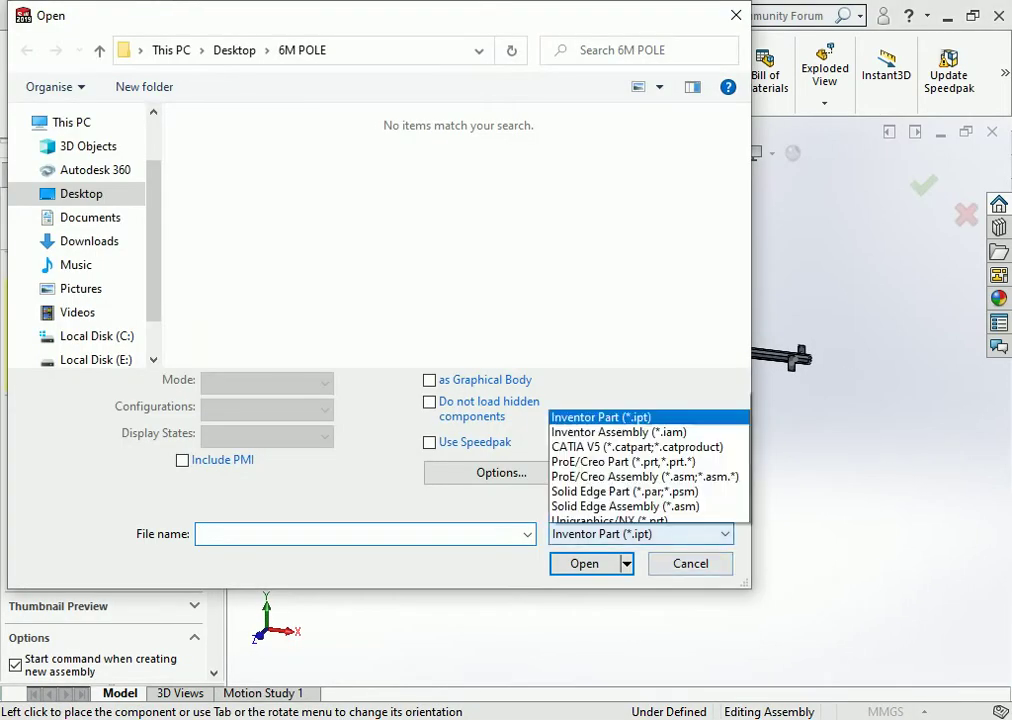
{"action": "left_click", "coordinate": [583, 514]}
{"action": "left_click", "coordinate": [458, 150]}
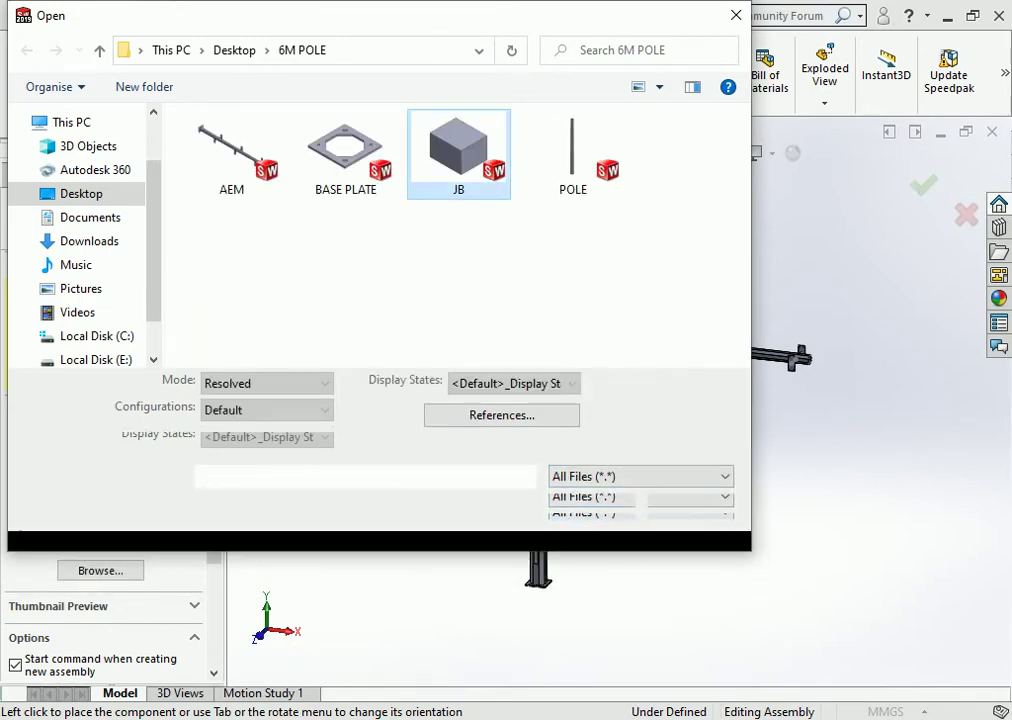
{"action": "left_click", "coordinate": [584, 526]}
{"action": "scroll", "coordinate": [530, 400], "scroll_direction": "down", "scroll_amount": 3}
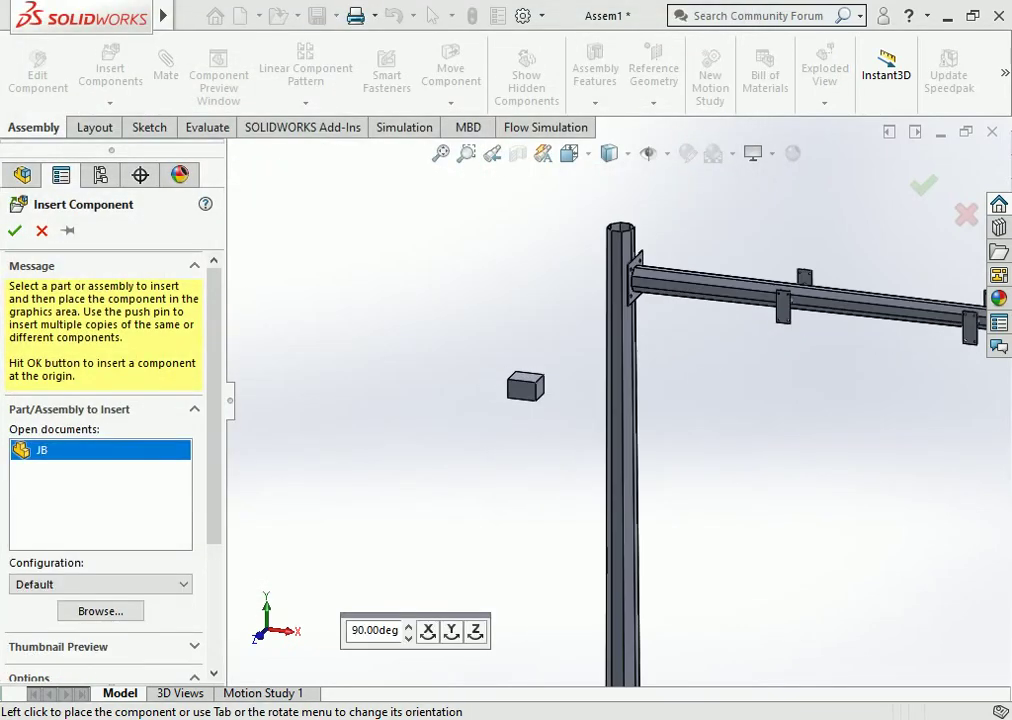
{"action": "left_click", "coordinate": [534, 385]}
{"action": "scroll", "coordinate": [580, 370], "scroll_direction": "down", "scroll_amount": 2}
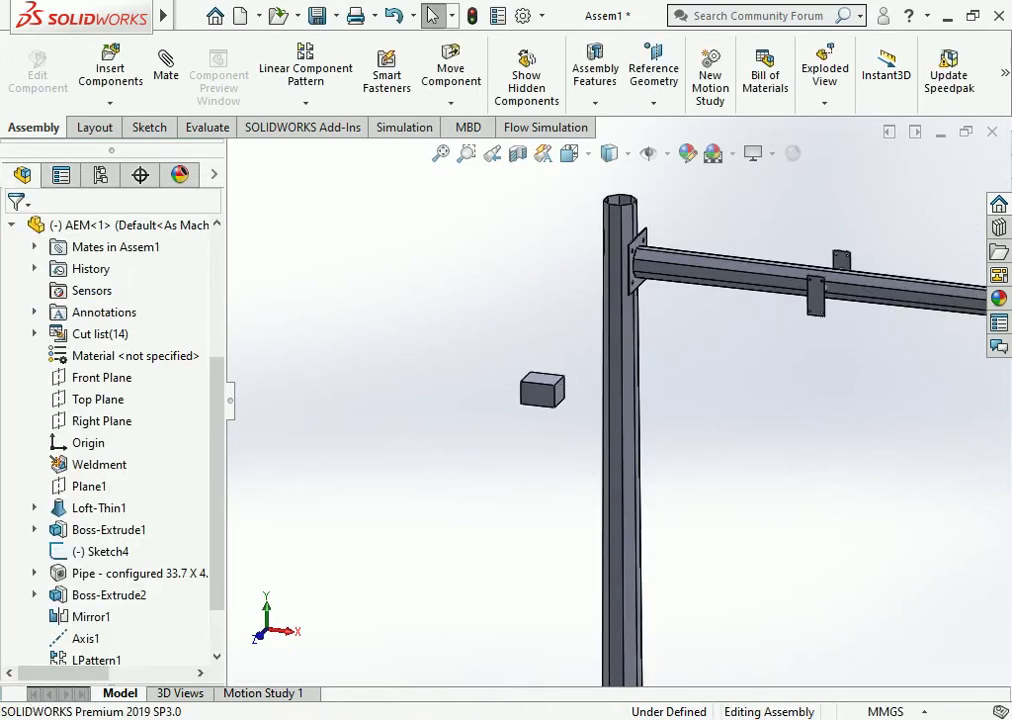
Step: Mate a JB box face coincident to the pole face
{"action": "left_click", "coordinate": [614, 367]}
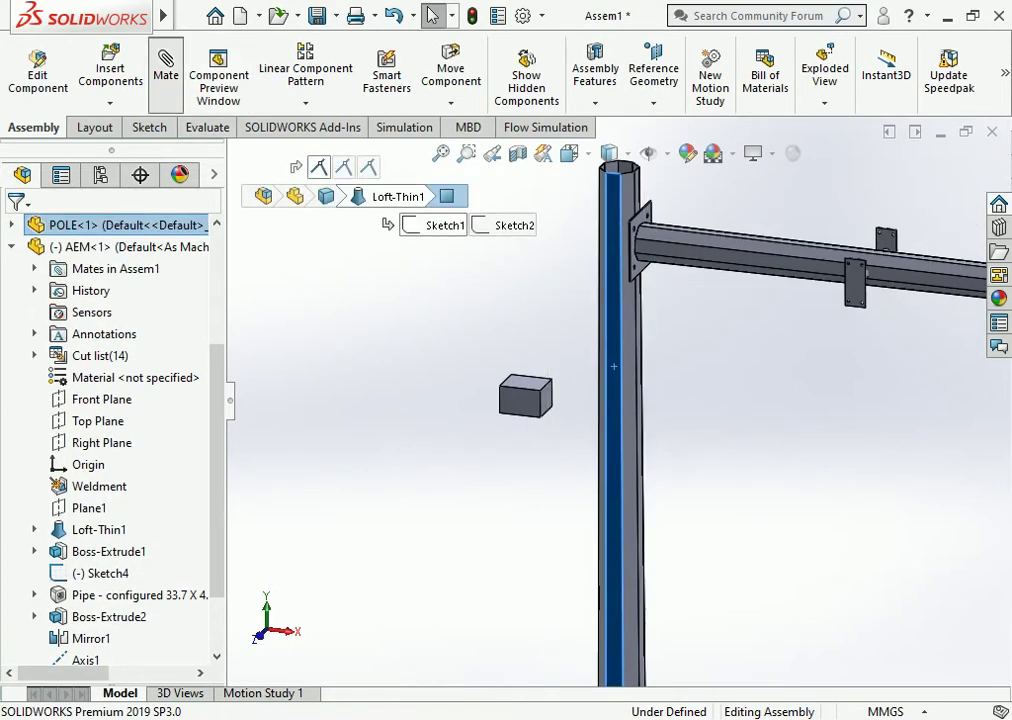
{"action": "mouse_move", "coordinate": [614, 367]}
{"action": "middle_mouse_down"}
{"action": "mouse_move", "coordinate": [540, 430]}
{"action": "mouse_move", "coordinate": [500, 420]}
{"action": "middle_mouse_up"}
{"action": "left_click", "coordinate": [561, 370]}
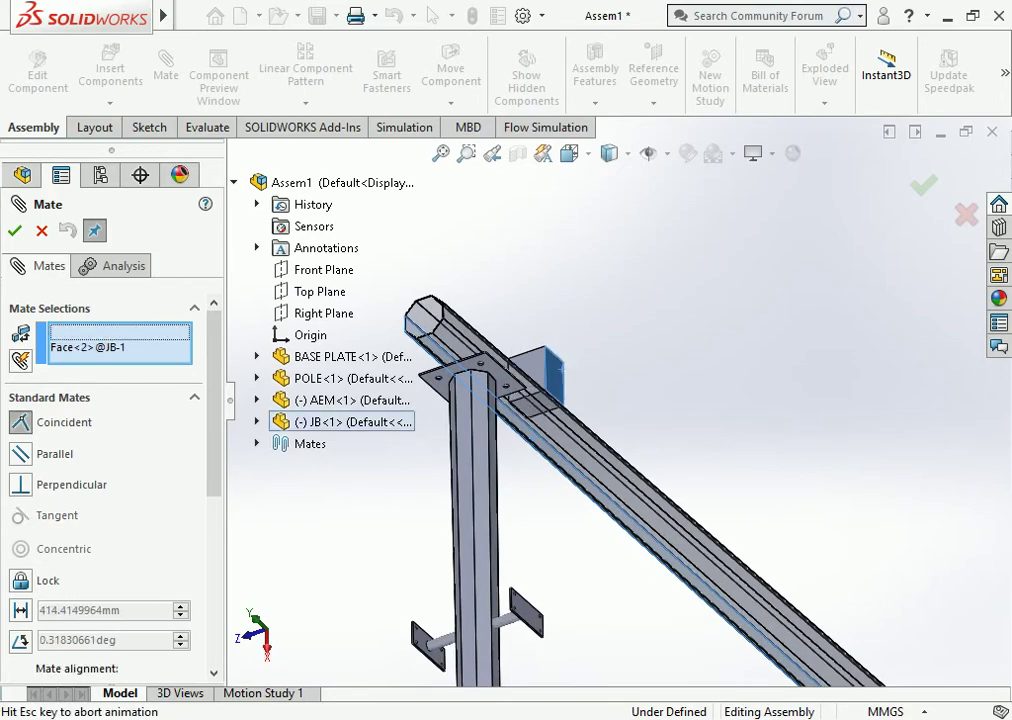
{"action": "key", "text": "Return"}
{"action": "scroll", "coordinate": [561, 370], "scroll_direction": "up", "scroll_amount": 3}
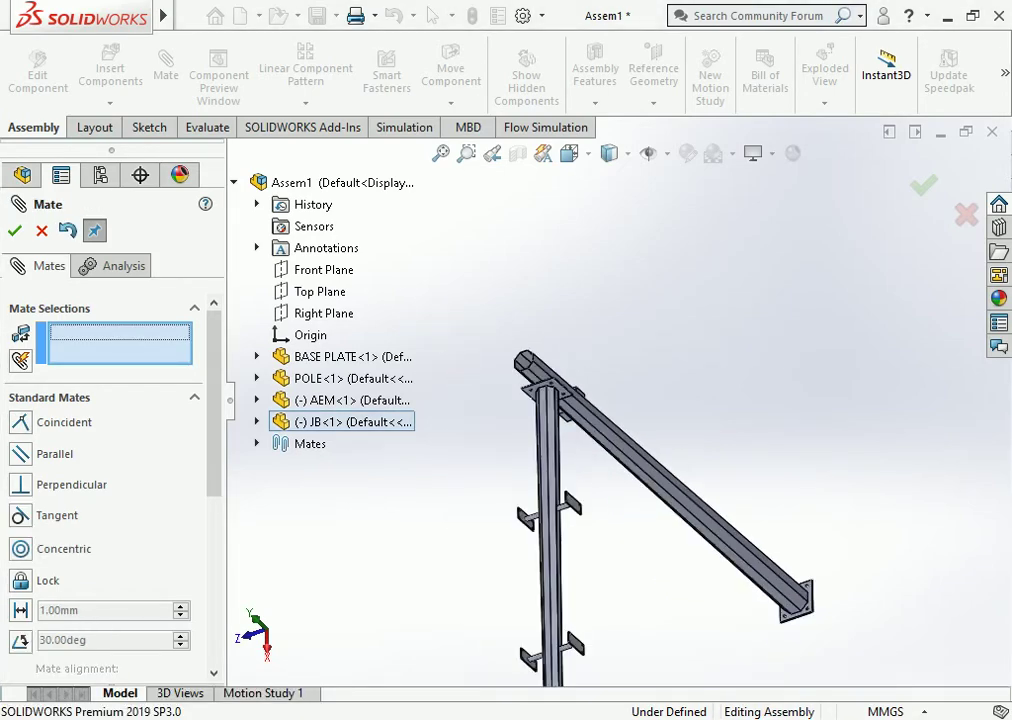
{"action": "mouse_move", "coordinate": [561, 370]}
{"action": "middle_mouse_down"}
{"action": "mouse_move", "coordinate": [600, 400]}
{"action": "mouse_move", "coordinate": [620, 400]}
{"action": "middle_mouse_up"}
{"action": "scroll", "coordinate": [620, 400], "scroll_direction": "down", "scroll_amount": 5}
{"action": "scroll", "coordinate": [460, 480], "scroll_direction": "down", "scroll_amount": 1}
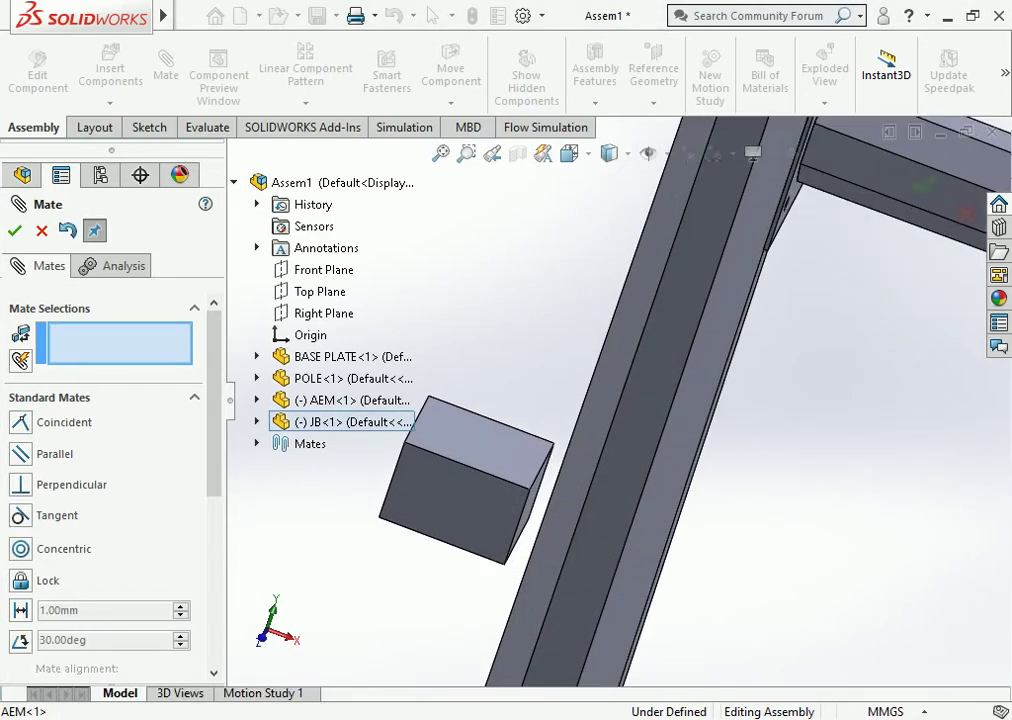
{"action": "left_click", "coordinate": [14, 230]}
Step: Mate the JB box's Right Plane coincident with the assembly Right Plane, then close Mate
{"action": "left_click", "coordinate": [456, 495]}
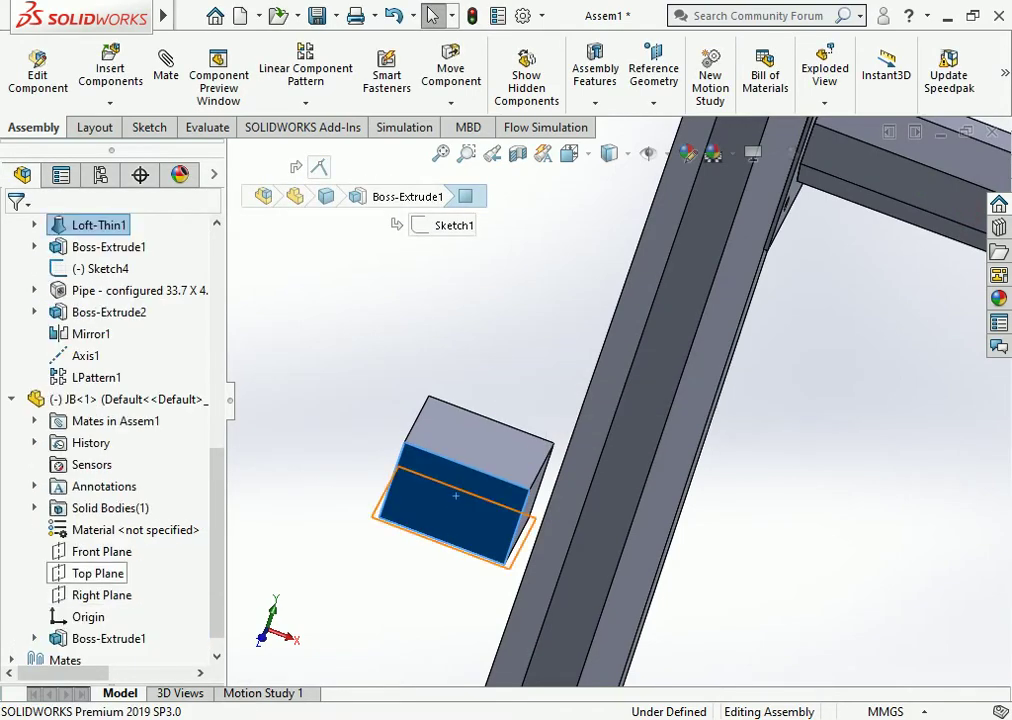
{"action": "left_click", "coordinate": [101, 595]}
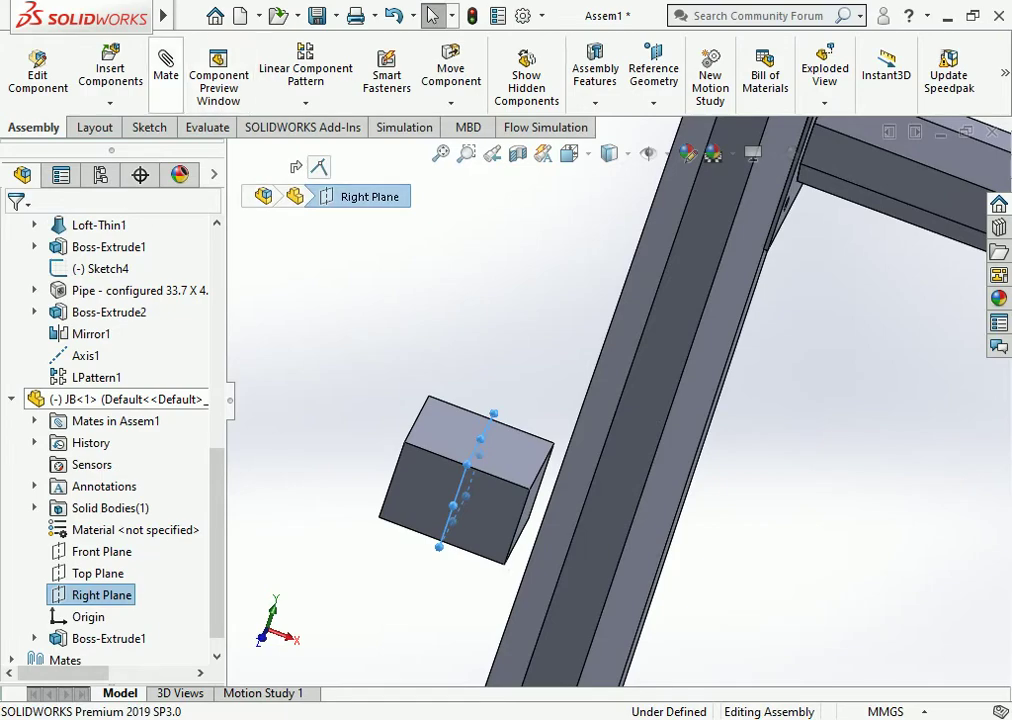
{"action": "left_click", "coordinate": [166, 70]}
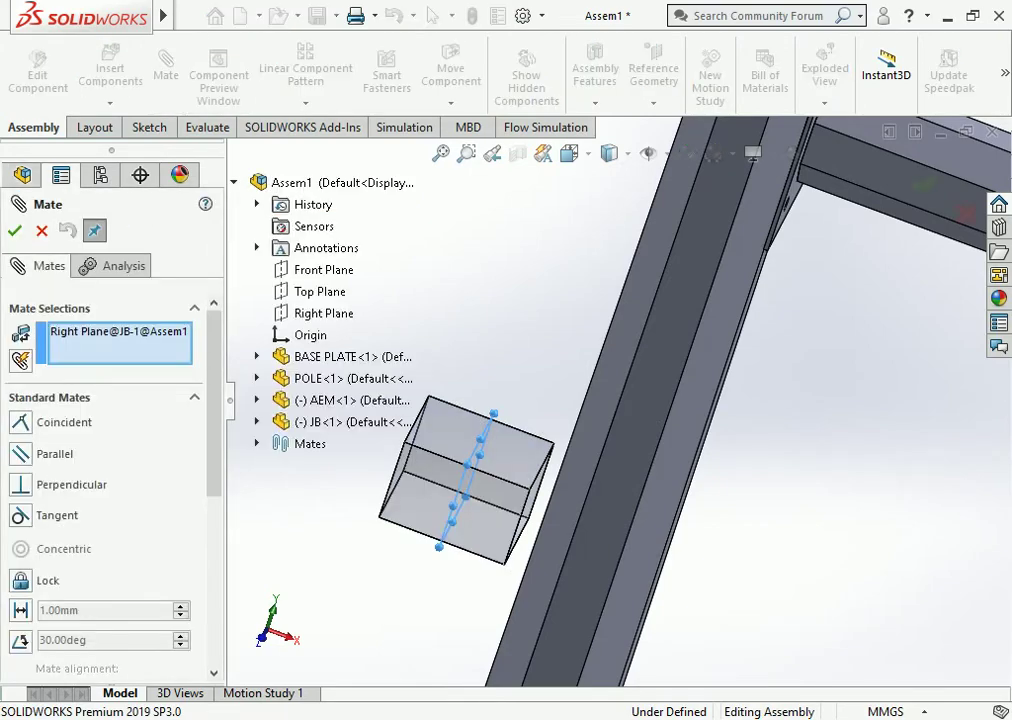
{"action": "scroll", "coordinate": [615, 400], "scroll_direction": "up", "scroll_amount": 5}
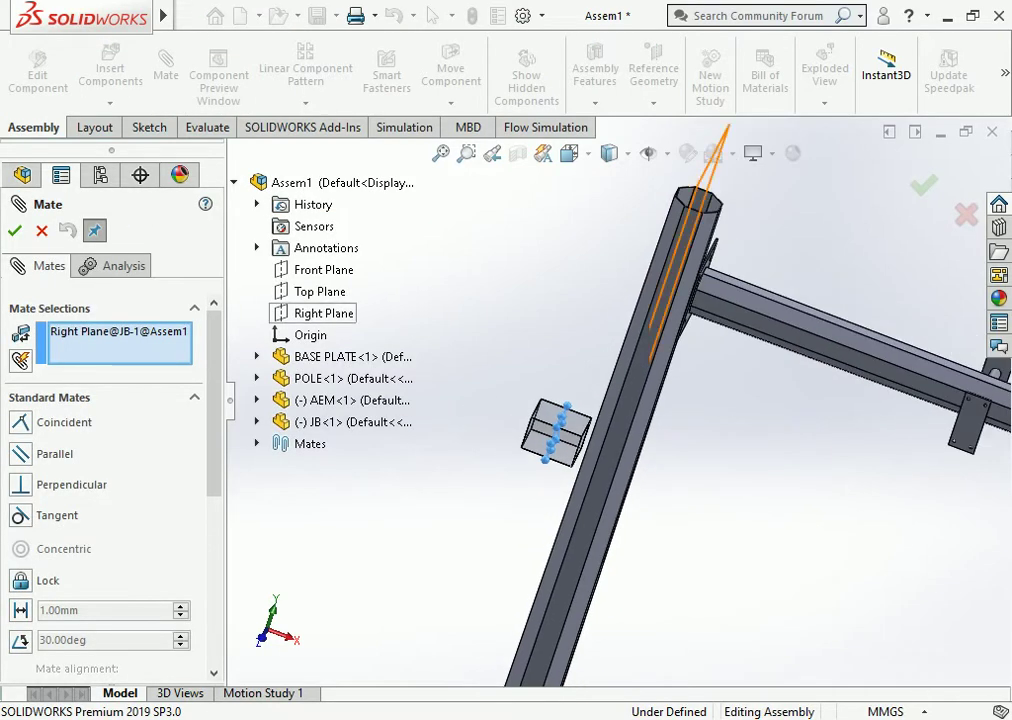
{"action": "left_click", "coordinate": [323, 313]}
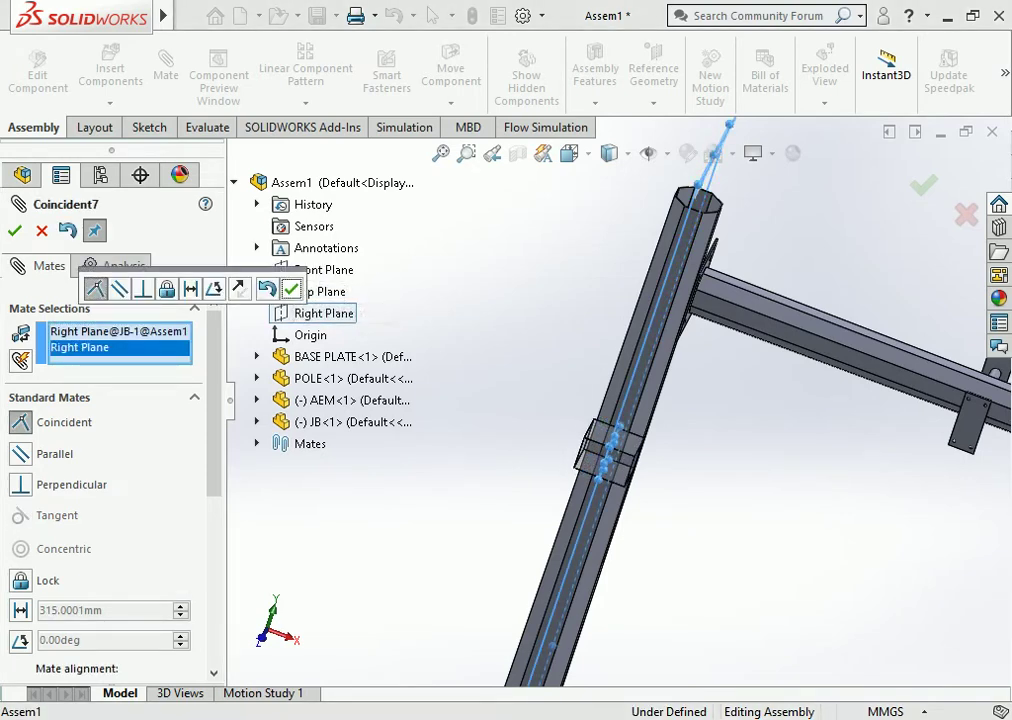
{"action": "left_click", "coordinate": [291, 290]}
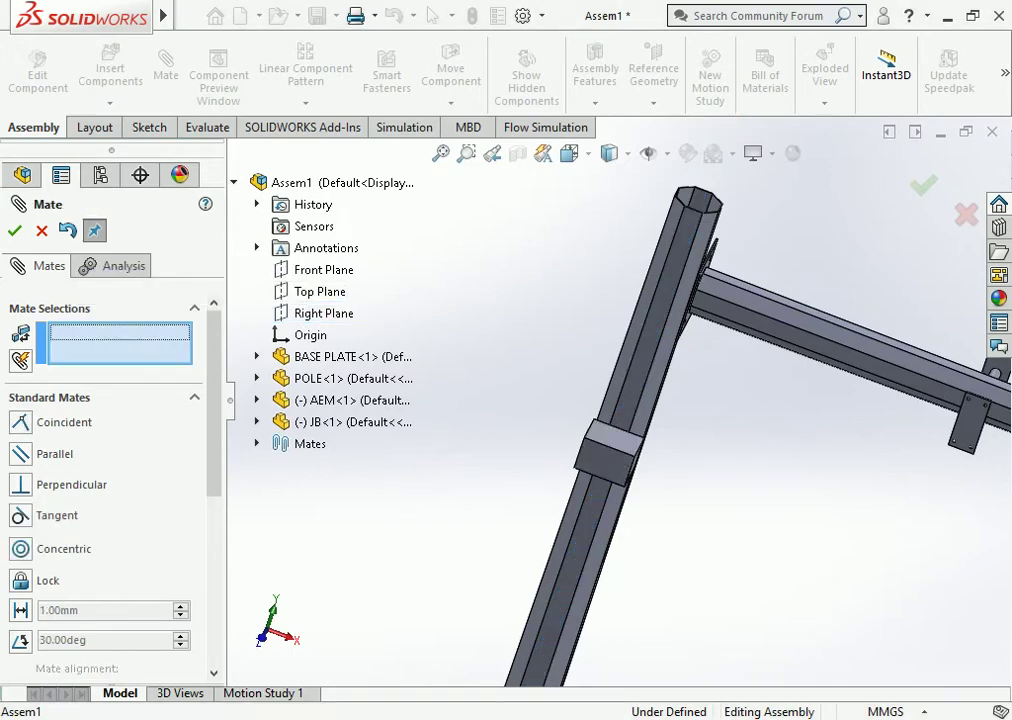
{"action": "middle_click_drag", "start_coordinate": [560, 420], "coordinate": [650, 428]}
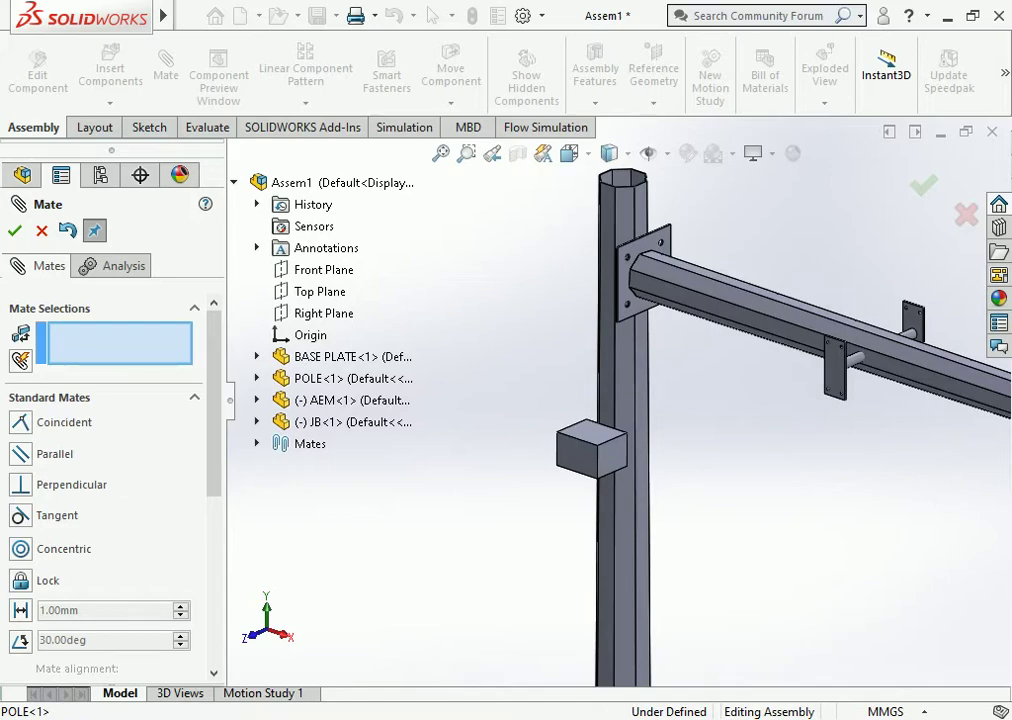
{"action": "key", "text": "Escape"}
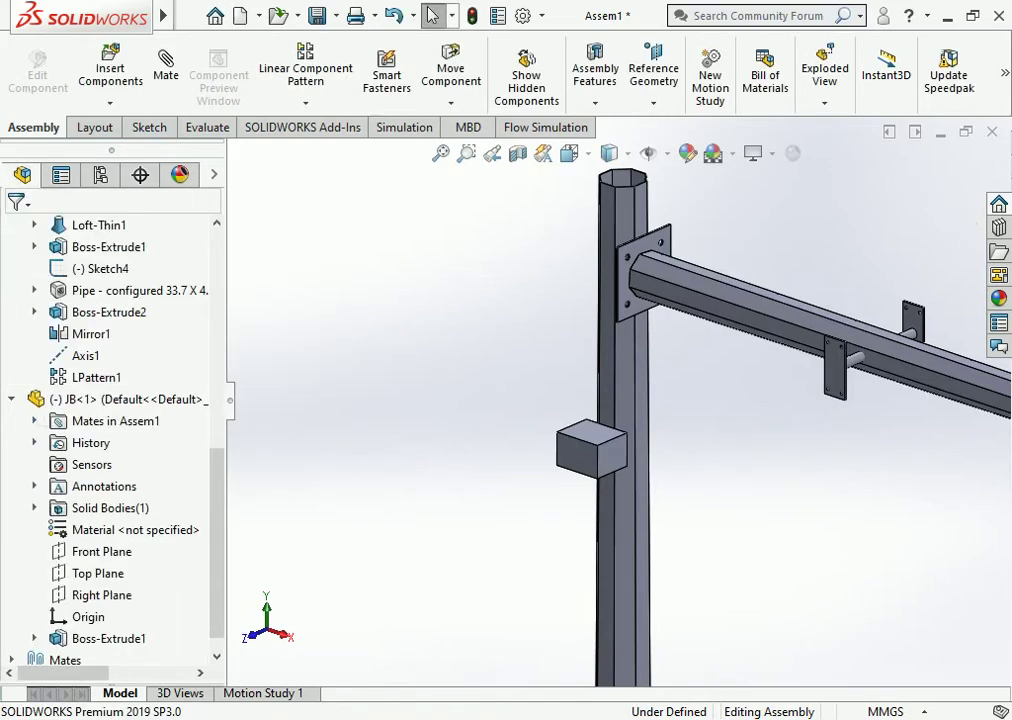
Step: Slide the junction box slightly higher up the pole
{"action": "scroll", "coordinate": [110, 420], "scroll_direction": "up", "scroll_amount": 3}
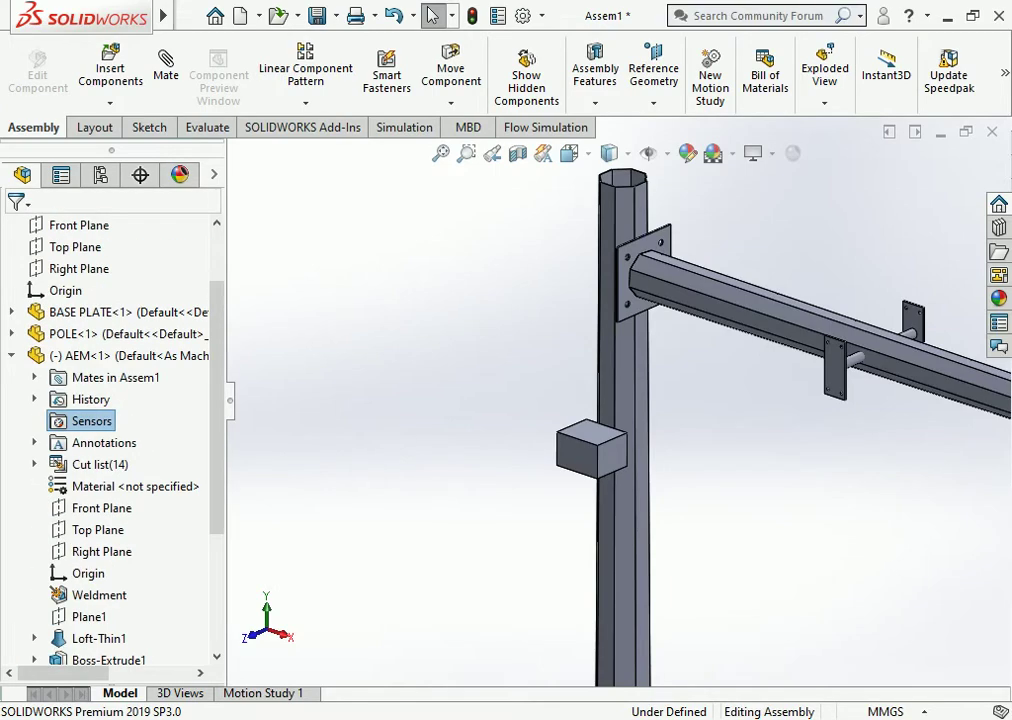
{"action": "left_click", "coordinate": [11, 355]}
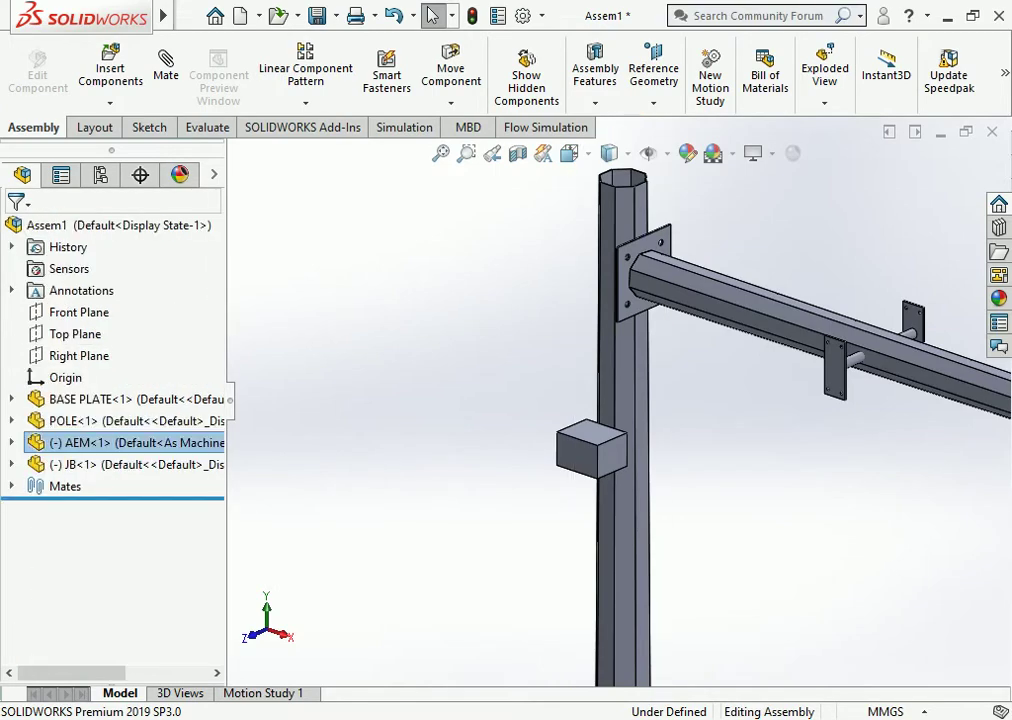
{"action": "mouse_move", "coordinate": [620, 400]}
{"action": "middle_mouse_down"}
{"action": "mouse_move", "coordinate": [680, 380]}
{"action": "mouse_move", "coordinate": [700, 330]}
{"action": "mouse_move", "coordinate": [630, 400]}
{"action": "middle_mouse_up"}
{"action": "scroll", "coordinate": [585, 450], "scroll_direction": "down", "scroll_amount": 3}
{"action": "left_click", "coordinate": [588, 518]}
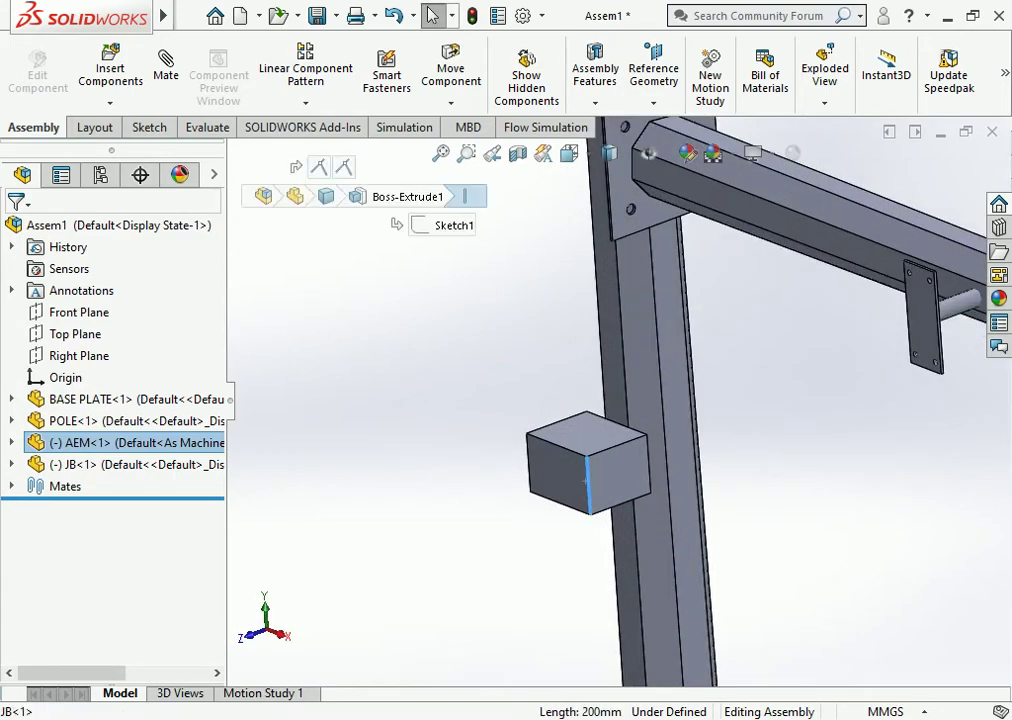
{"action": "left_click_drag", "start_coordinate": [588, 518], "coordinate": [585, 481]}
{"action": "left_click", "coordinate": [585, 481]}
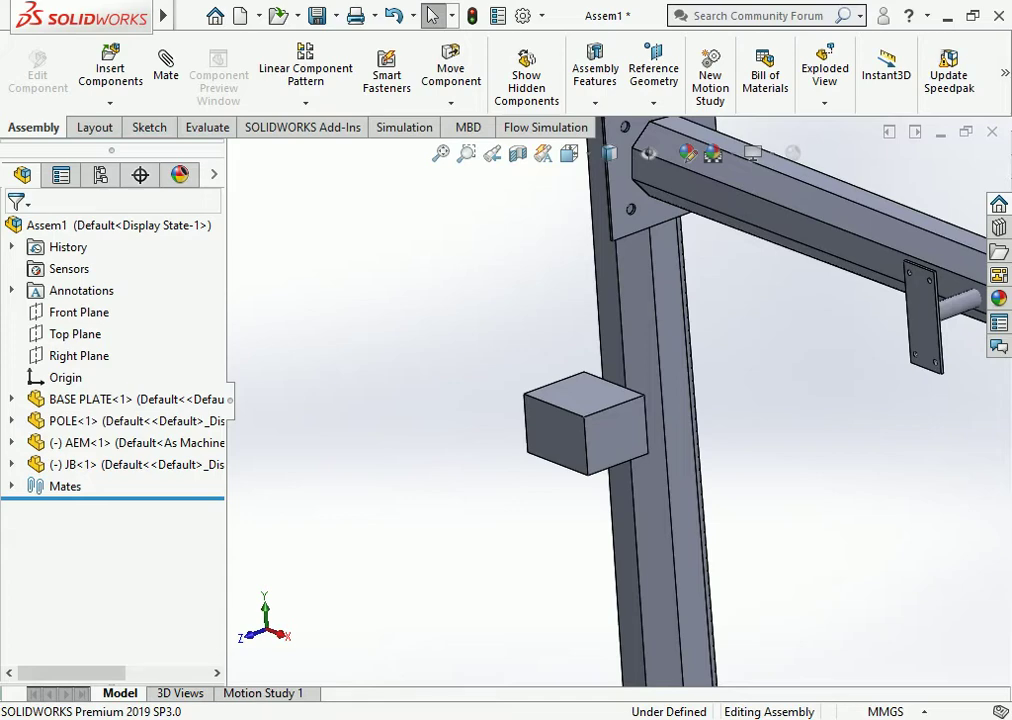
Step: Switch to the Dimetric view and zoom to inspect the whole pole assembly
{"action": "scroll", "coordinate": [617, 400], "scroll_direction": "up", "scroll_amount": 3}
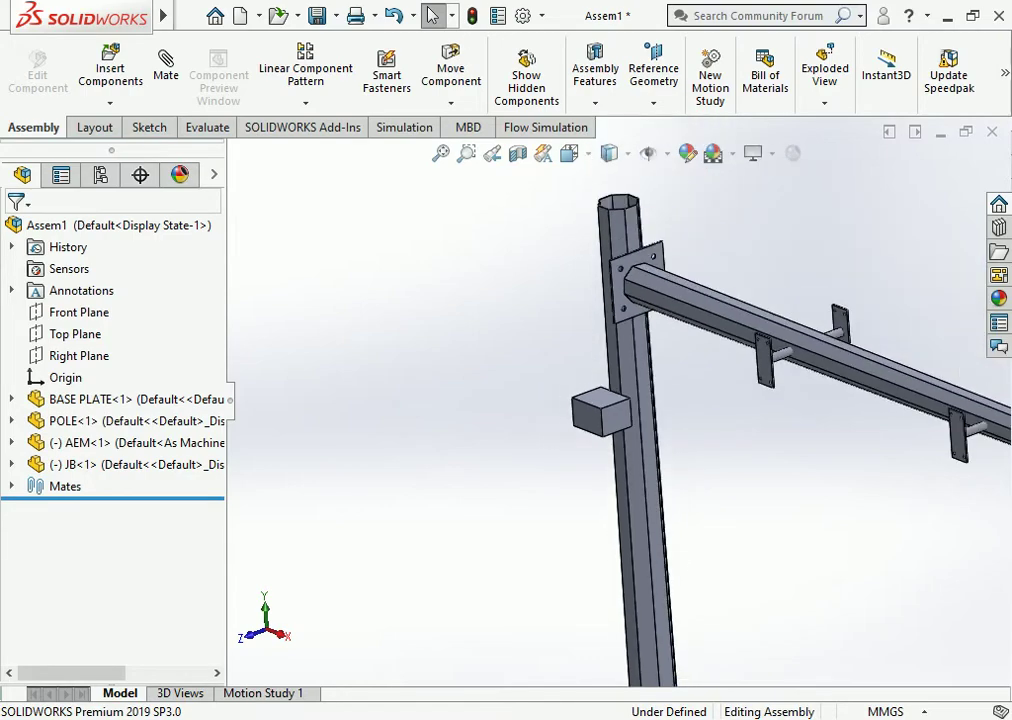
{"action": "scroll", "coordinate": [603, 410], "scroll_direction": "up", "scroll_amount": 2}
{"action": "left_click", "coordinate": [569, 153]}
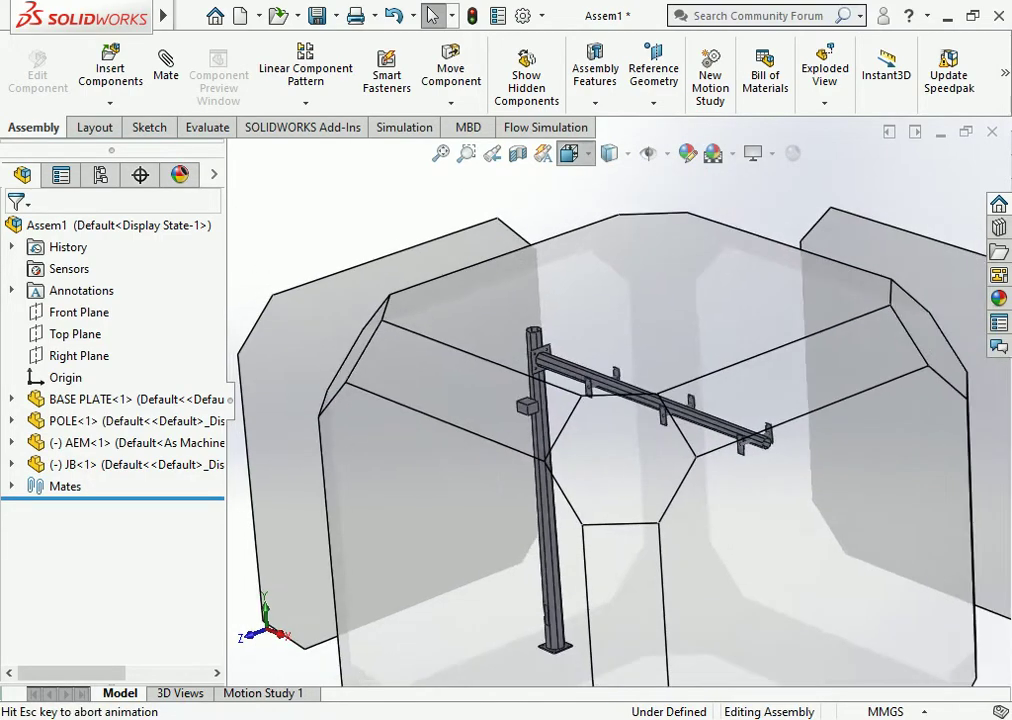
{"action": "left_click", "coordinate": [681, 208]}
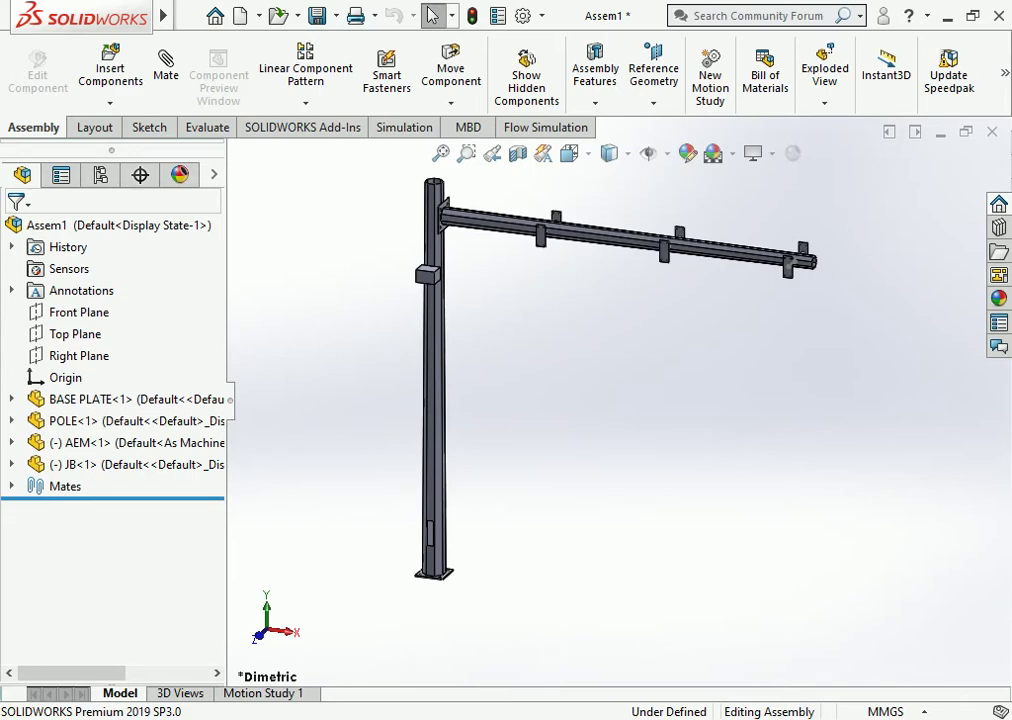
{"action": "scroll", "coordinate": [414, 230], "scroll_direction": "down", "scroll_amount": 2}
{"action": "scroll", "coordinate": [400, 275], "scroll_direction": "down", "scroll_amount": 3}
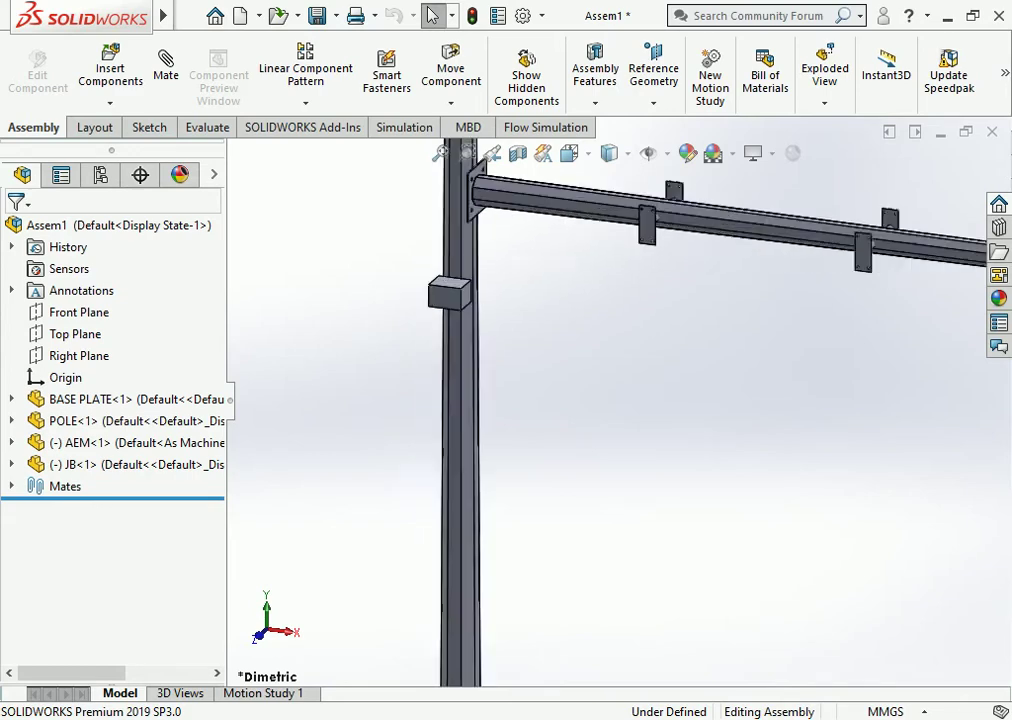
{"action": "left_click", "coordinate": [476, 295]}
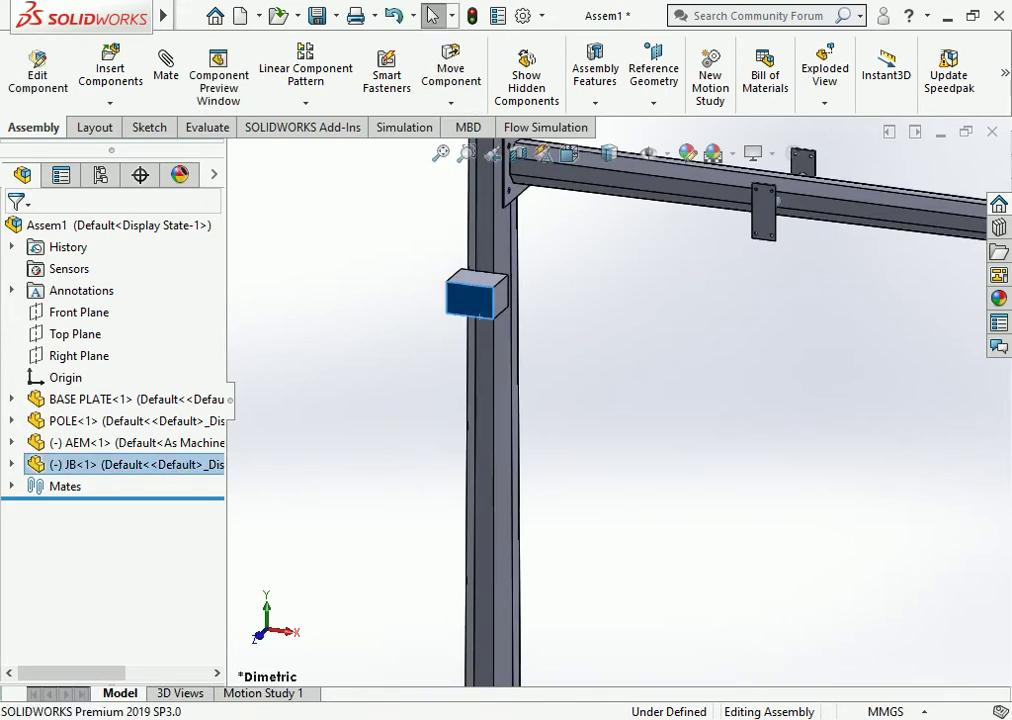
{"action": "key", "text": "Escape"}
{"action": "key", "text": "f"}
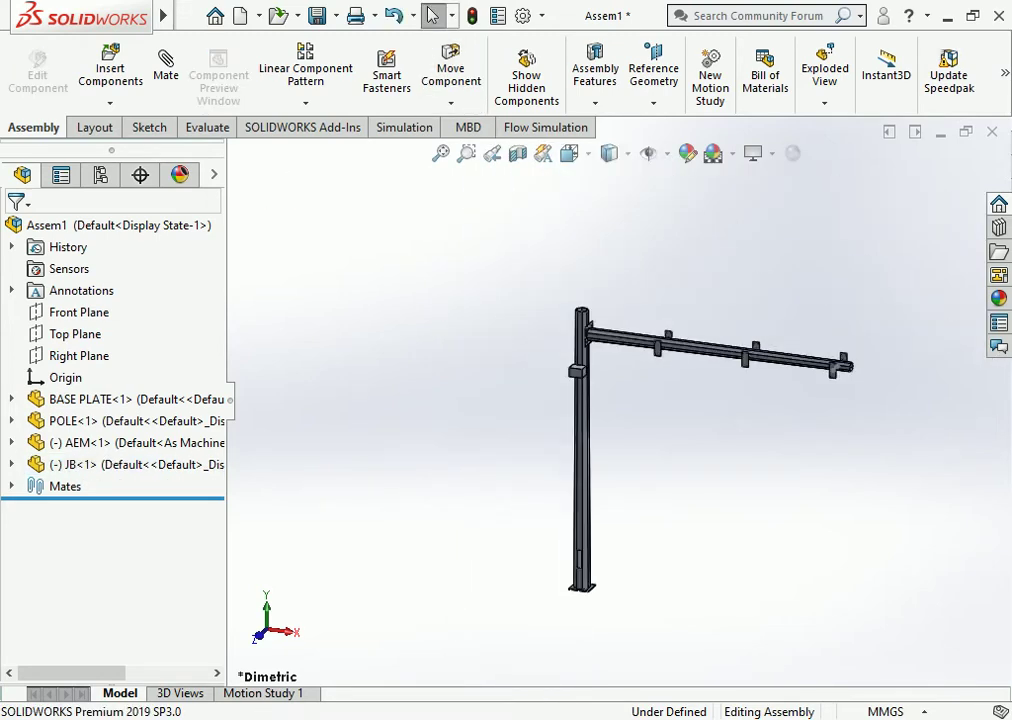
{"action": "scroll", "coordinate": [586, 600], "scroll_direction": "down", "scroll_amount": 3}
{"action": "scroll", "coordinate": [586, 600], "scroll_direction": "down", "scroll_amount": 3}
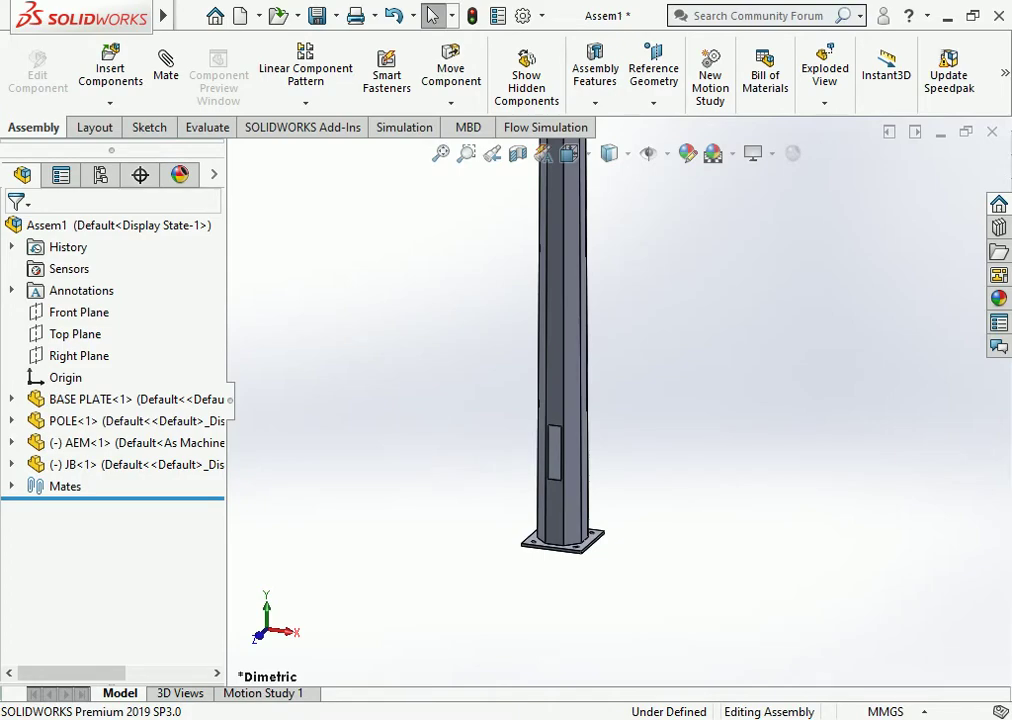
{"action": "key", "text": "f"}
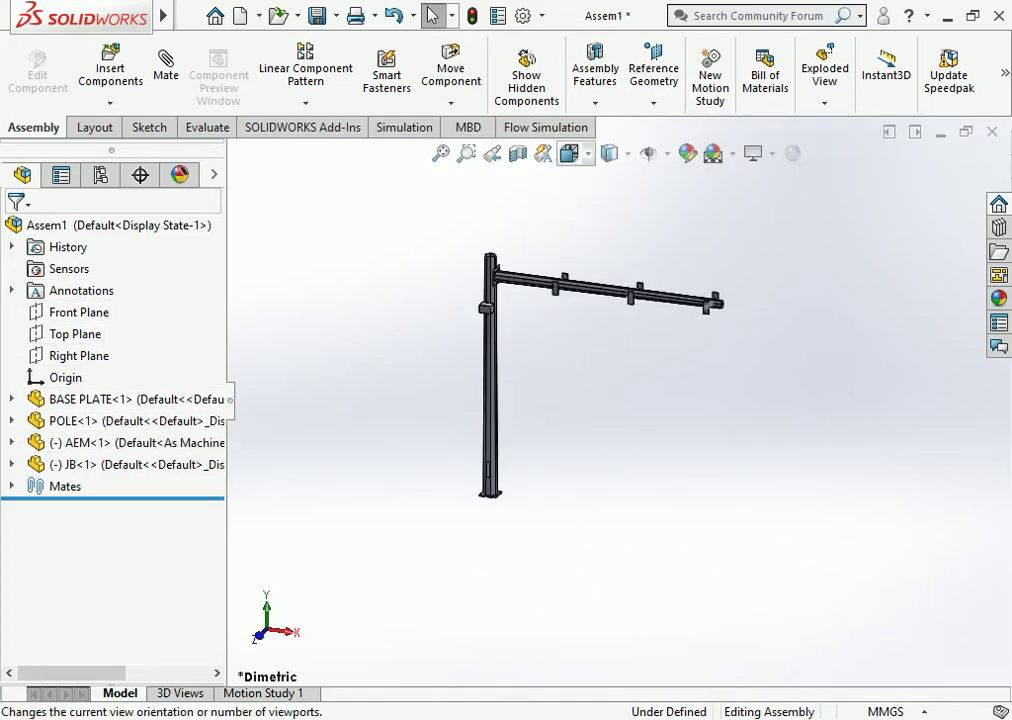
{"action": "left_click", "coordinate": [569, 153]}
{"action": "left_click", "coordinate": [673, 206]}
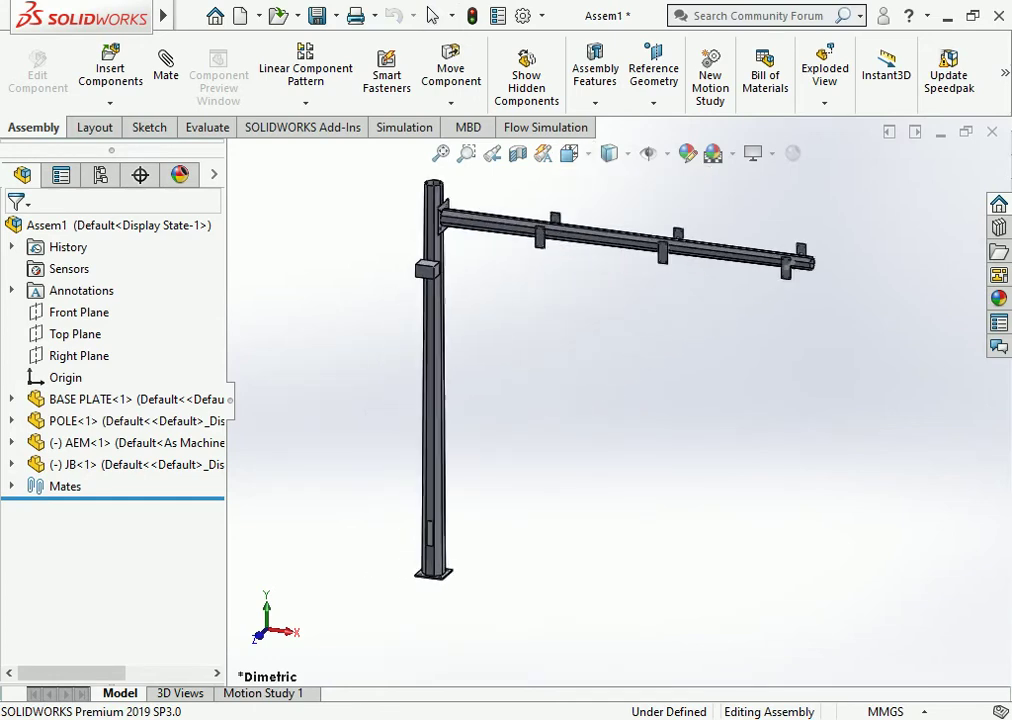
{"action": "scroll", "coordinate": [560, 532], "scroll_direction": "up", "scroll_amount": 3}
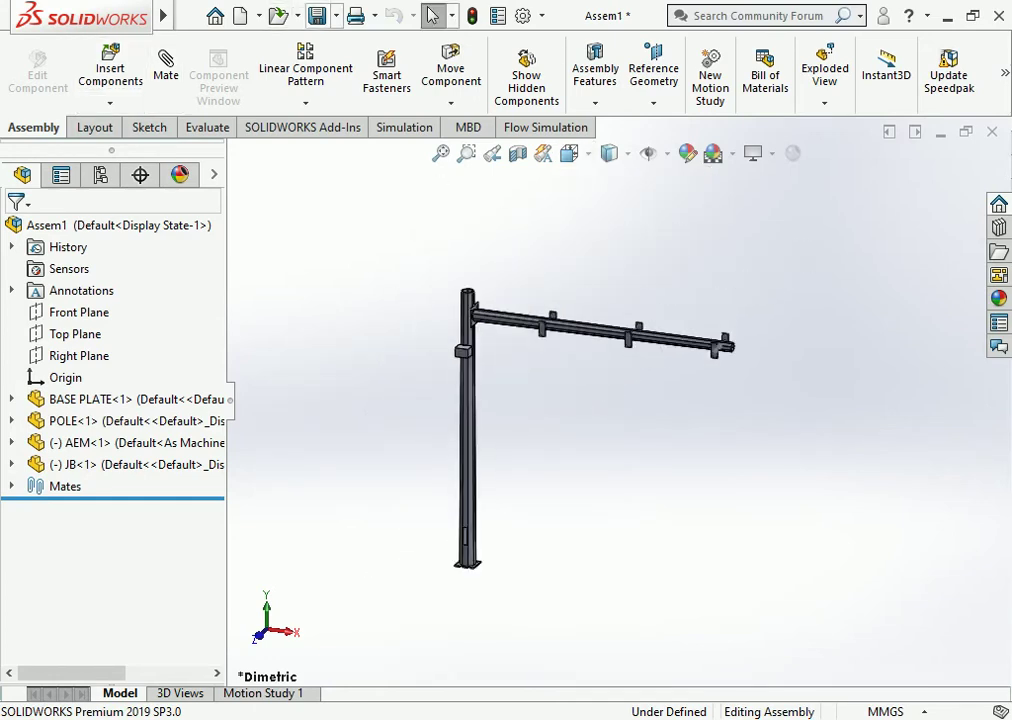
Step: Rebuild and save the assembly as '6M TUBULAR POLE', then start a new document
{"action": "left_click", "coordinate": [317, 15]}
{"action": "left_click", "coordinate": [486, 296]}
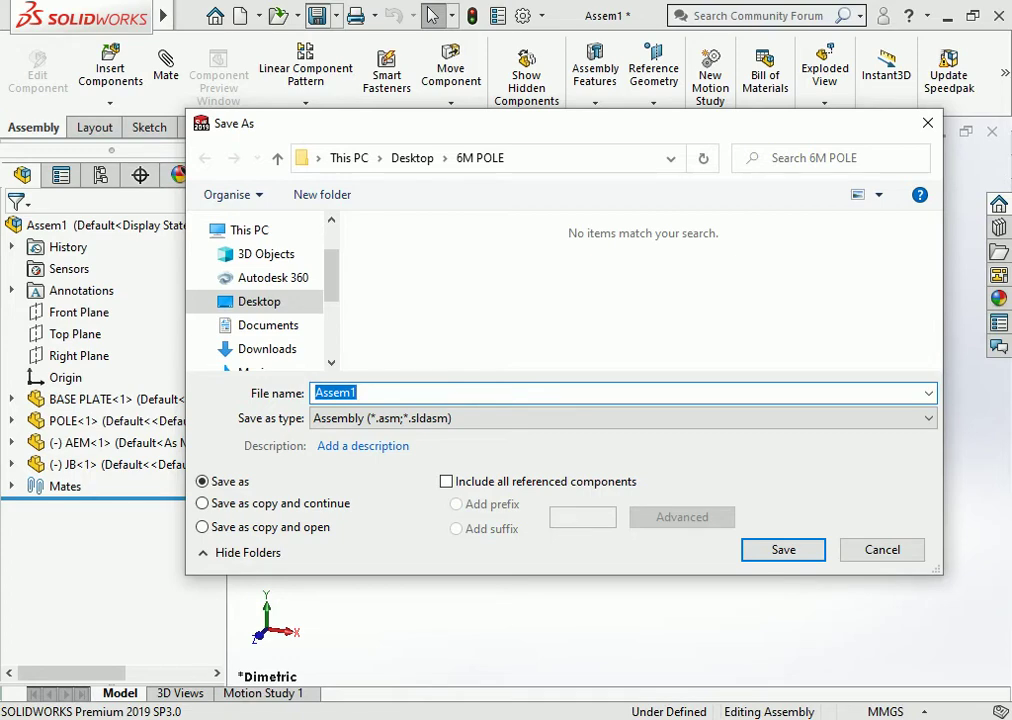
{"action": "type", "text": "6"}
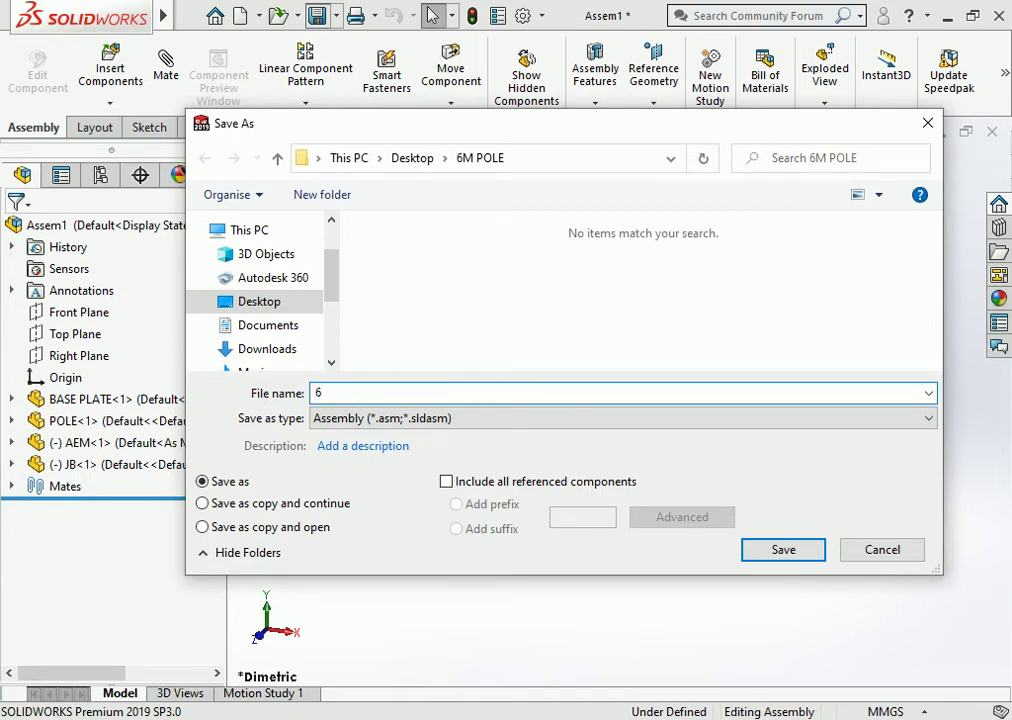
{"action": "type", "text": "M T"}
{"action": "type", "text": "UBU"}
{"action": "type", "text": "LAR P"}
{"action": "type", "text": "OLE"}
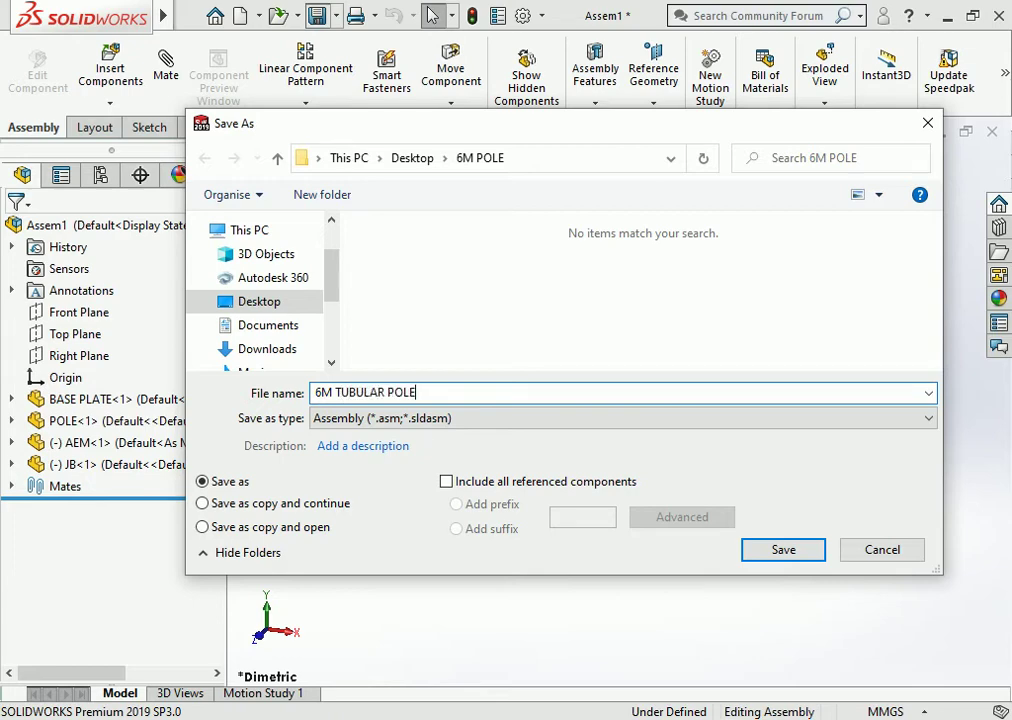
{"action": "key", "text": "Return"}
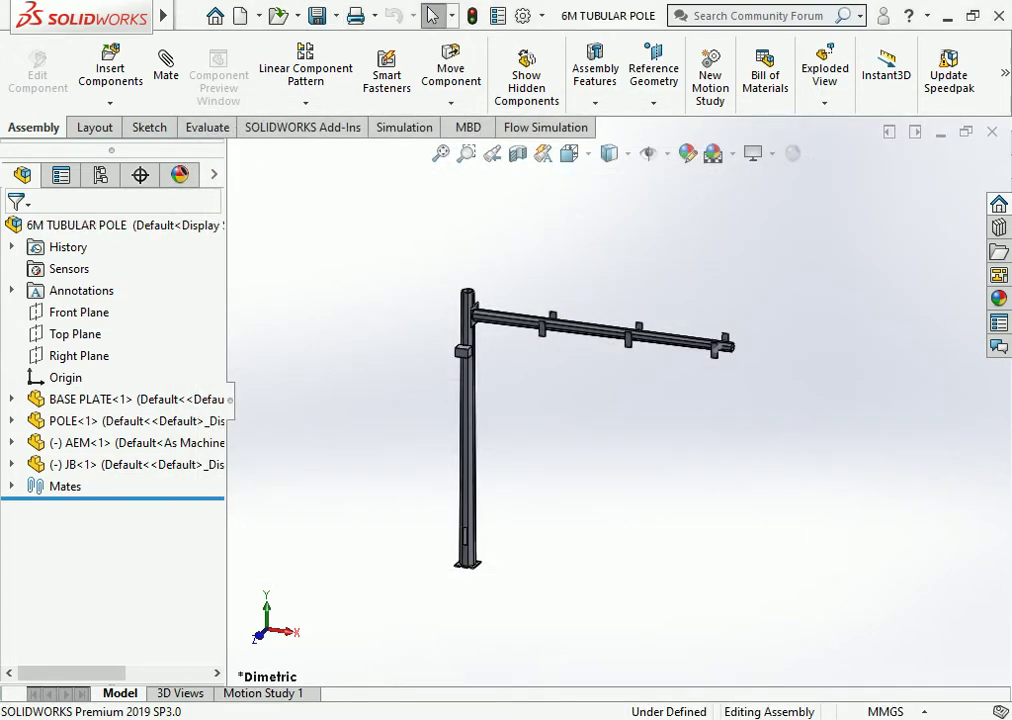
{"action": "left_click", "coordinate": [240, 15]}
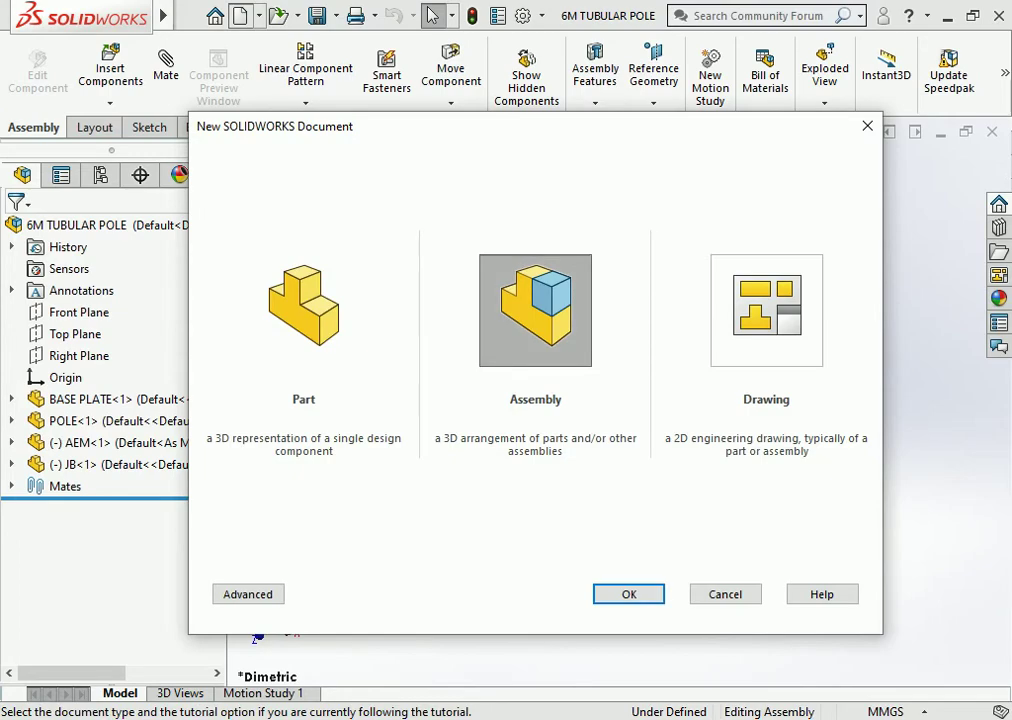
Step: Create a new drawing on an A3 (ISO) sheet
{"action": "left_click", "coordinate": [766, 310]}
{"action": "left_click", "coordinate": [628, 594]}
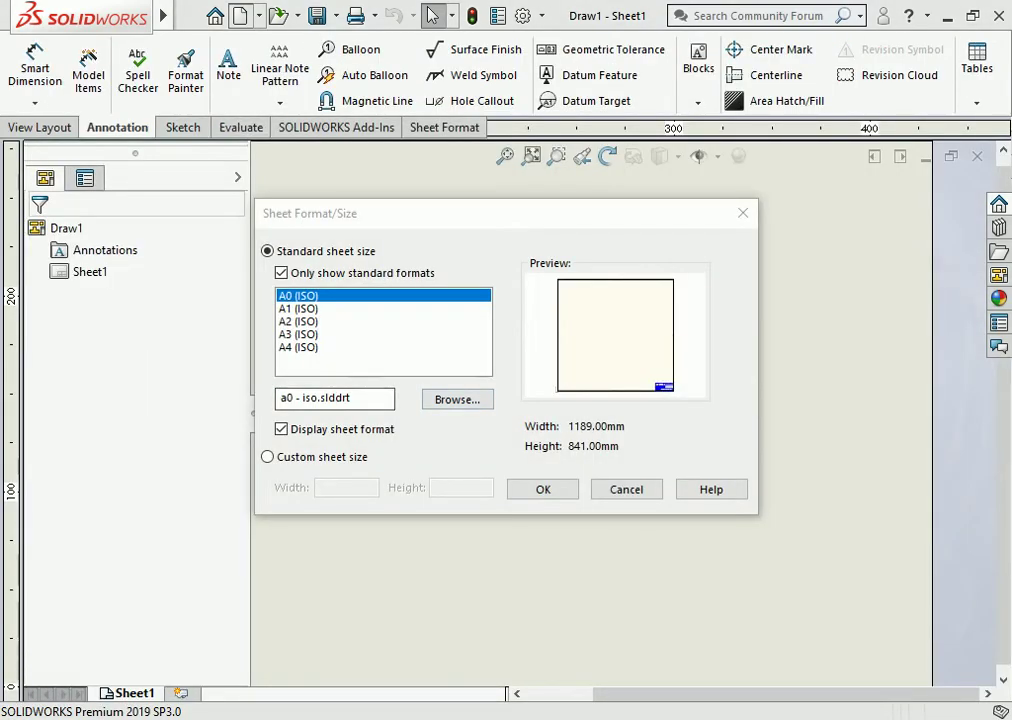
{"action": "left_click", "coordinate": [298, 334]}
{"action": "left_click", "coordinate": [543, 489]}
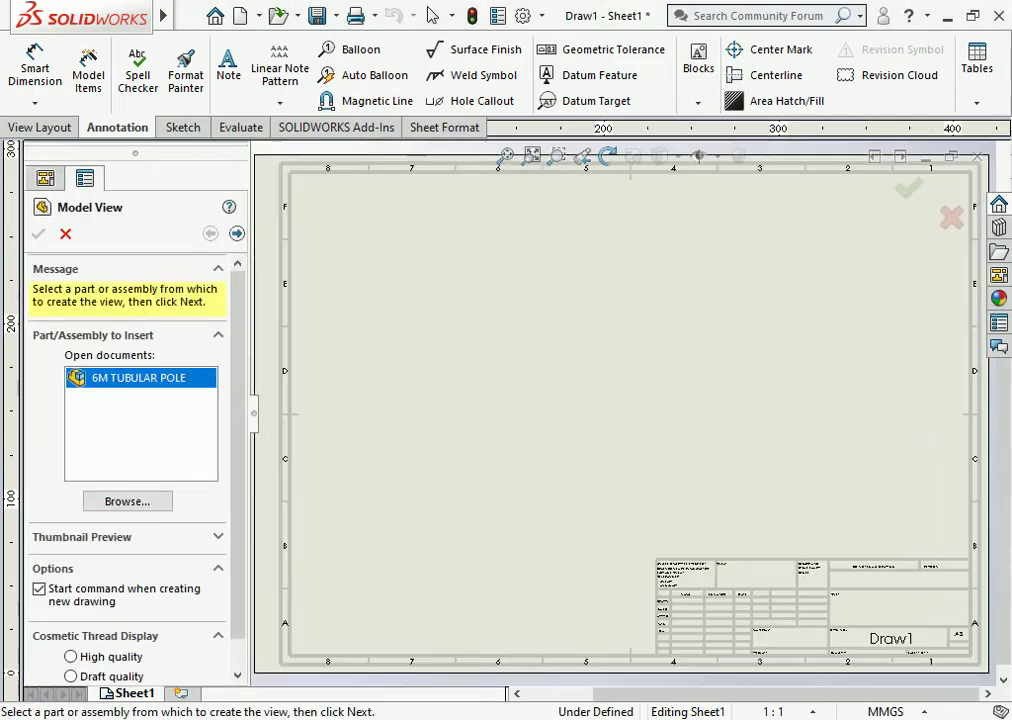
Step: Place a dimetric view of the pole at user-defined custom scale 1:25
{"action": "scroll", "coordinate": [620, 420], "scroll_direction": "up", "scroll_amount": 3}
{"action": "scroll", "coordinate": [620, 420], "scroll_direction": "up", "scroll_amount": 1}
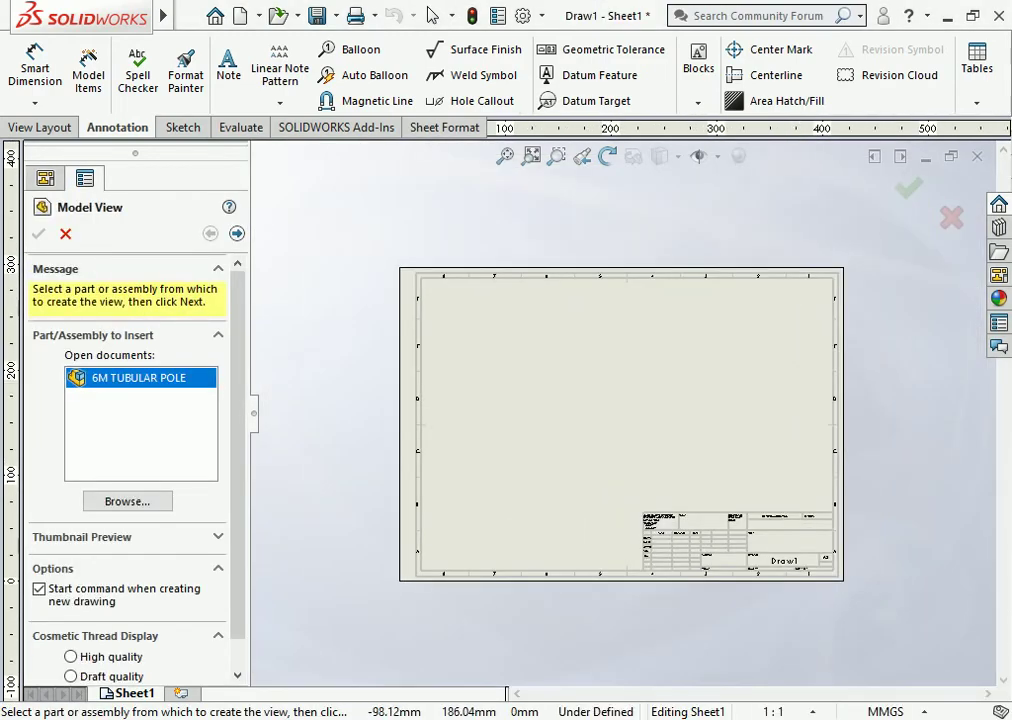
{"action": "left_click", "coordinate": [236, 233]}
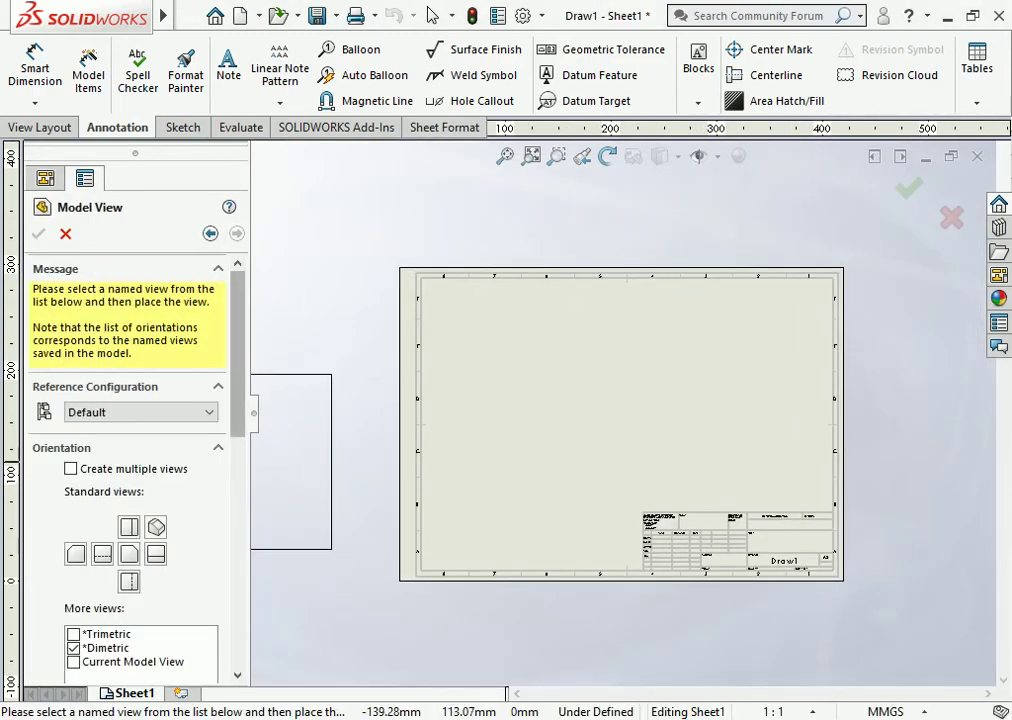
{"action": "scroll", "coordinate": [130, 450], "scroll_direction": "down", "scroll_amount": 5}
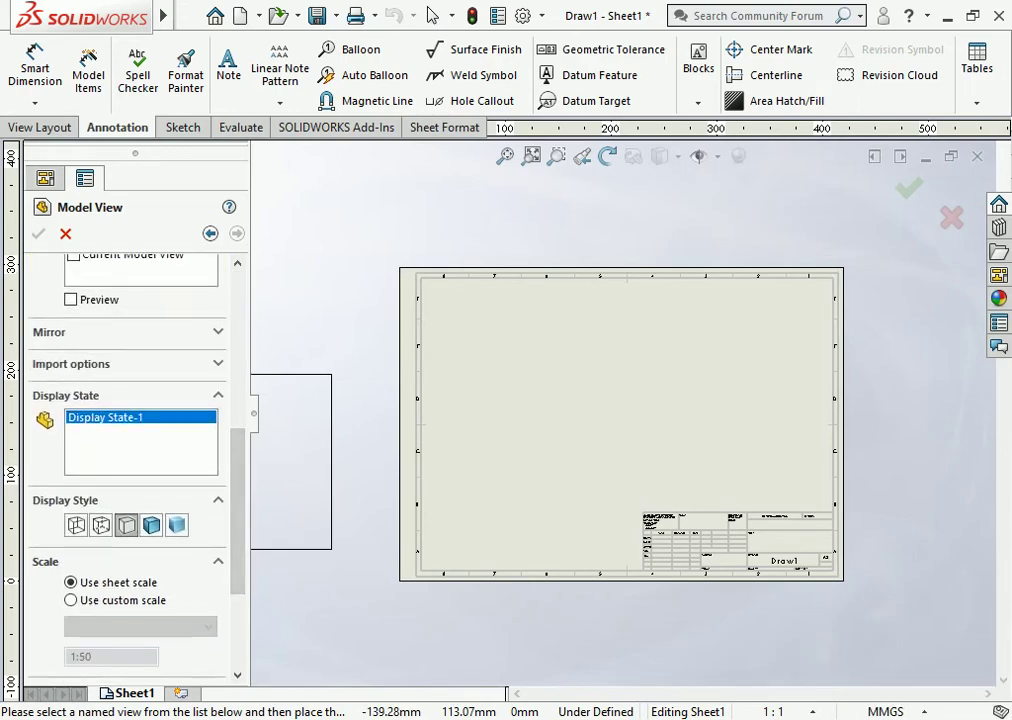
{"action": "left_click", "coordinate": [70, 600]}
{"action": "left_click", "coordinate": [140, 626]}
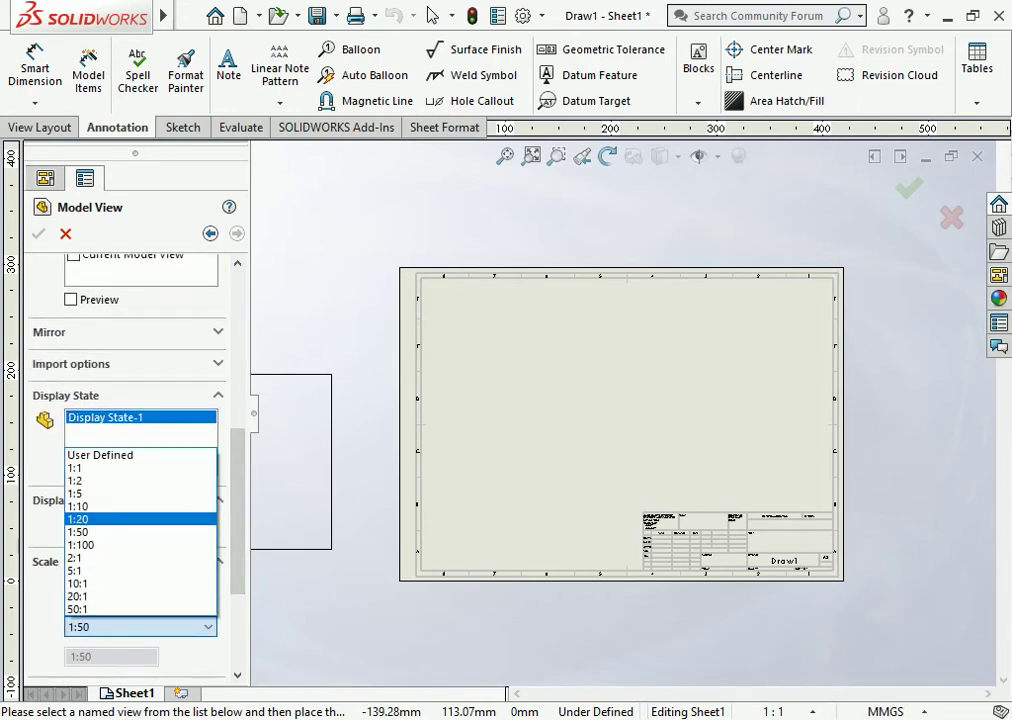
{"action": "left_click", "coordinate": [100, 515]}
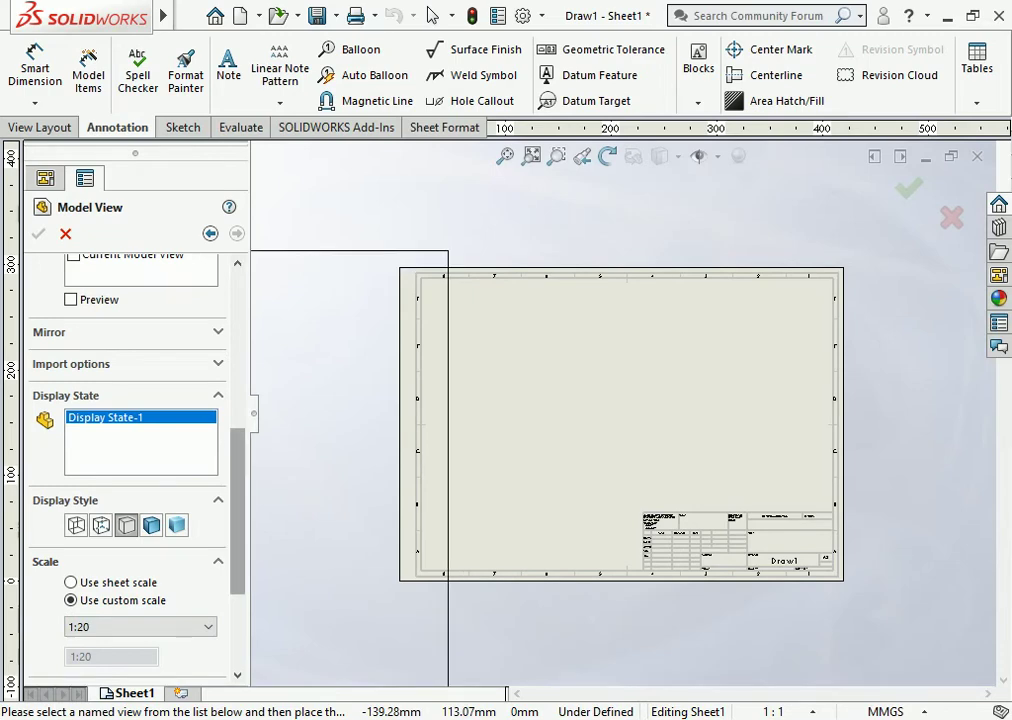
{"action": "scroll", "coordinate": [130, 480], "scroll_direction": "down", "scroll_amount": 3}
{"action": "left_click", "coordinate": [140, 440]}
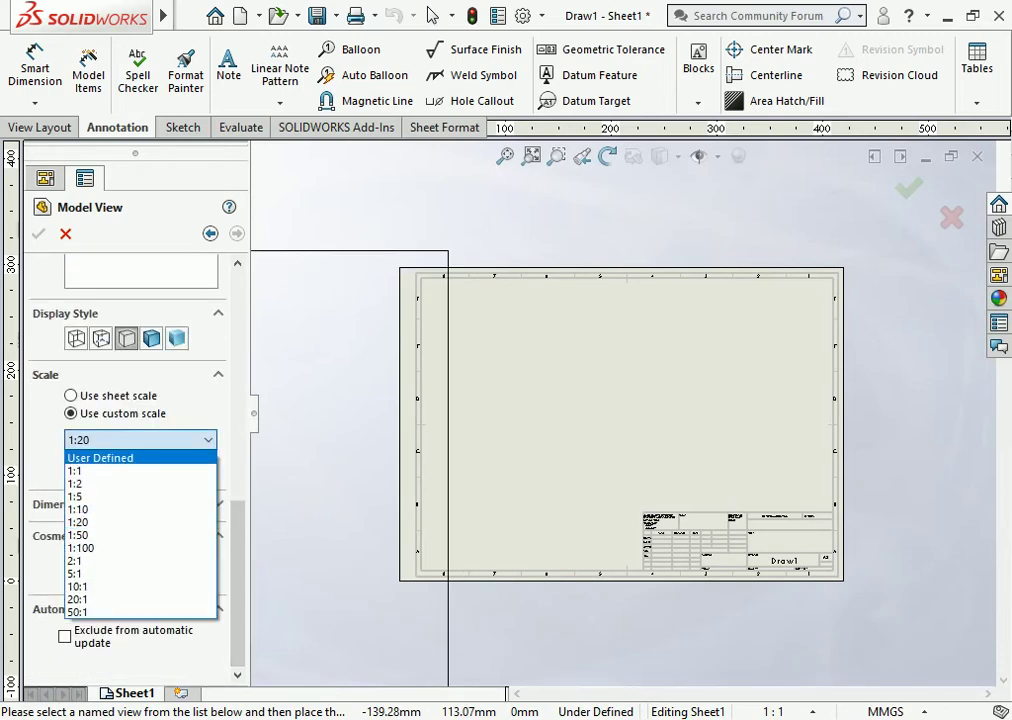
{"action": "left_click", "coordinate": [100, 457]}
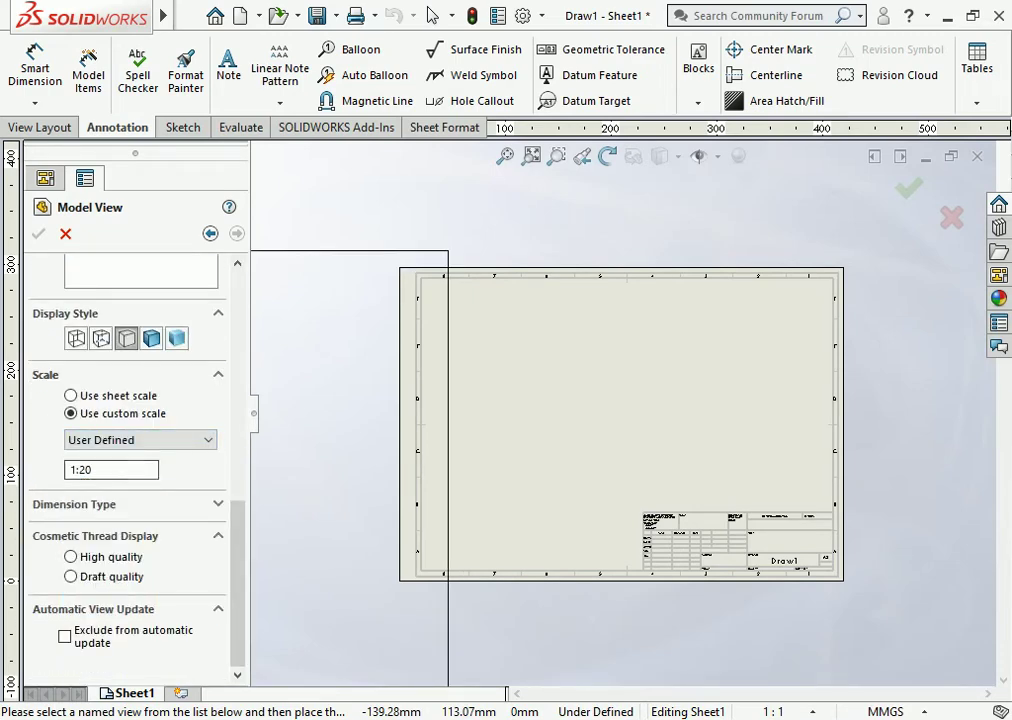
{"action": "left_click", "coordinate": [110, 469]}
{"action": "key", "text": "BackSpace"}
{"action": "type", "text": "5"}
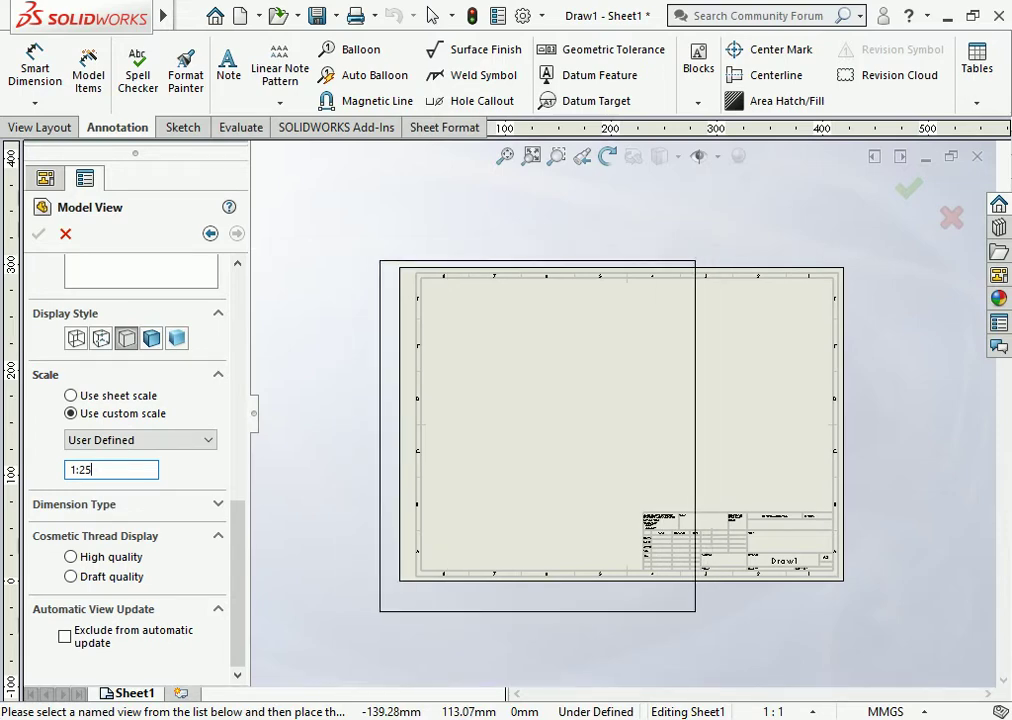
{"action": "left_click", "coordinate": [533, 421]}
{"action": "scroll", "coordinate": [523, 403], "scroll_direction": "down", "scroll_amount": 2}
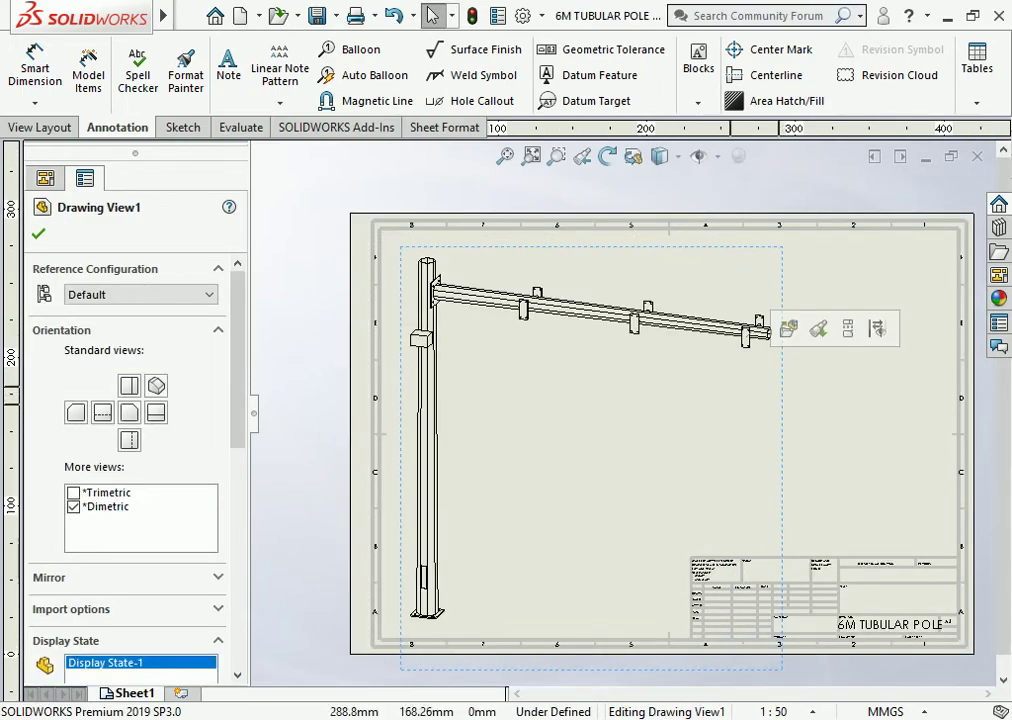
Step: Delete Drawing View1 of the pole and confirm
{"action": "left_click_drag", "start_coordinate": [779, 407], "coordinate": [791, 407]}
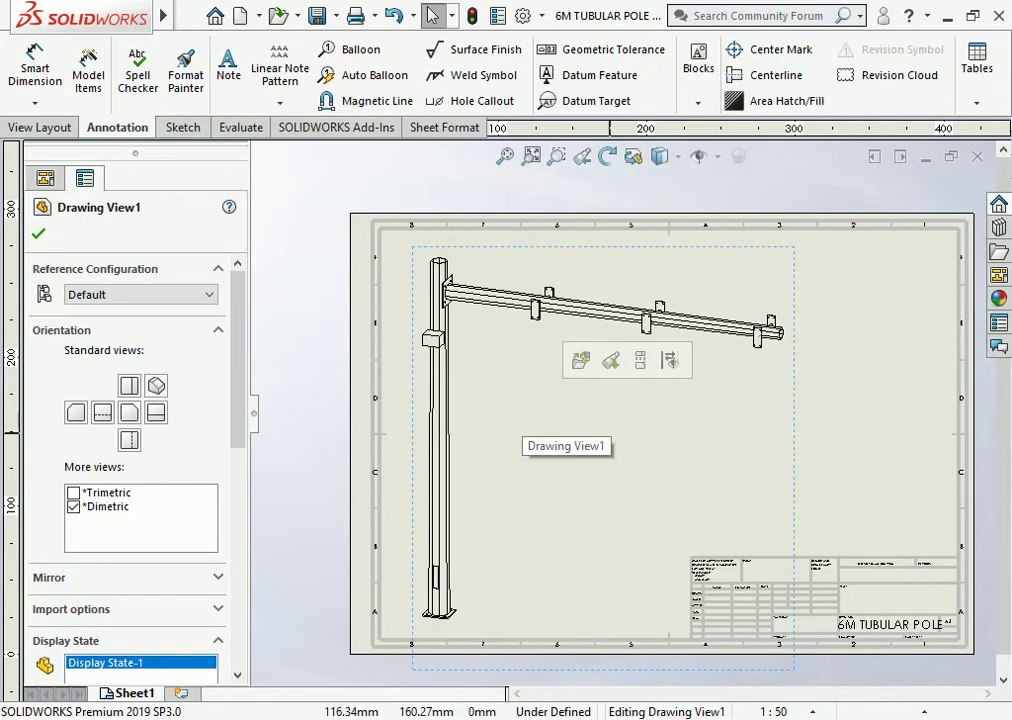
{"action": "key", "text": "Delete"}
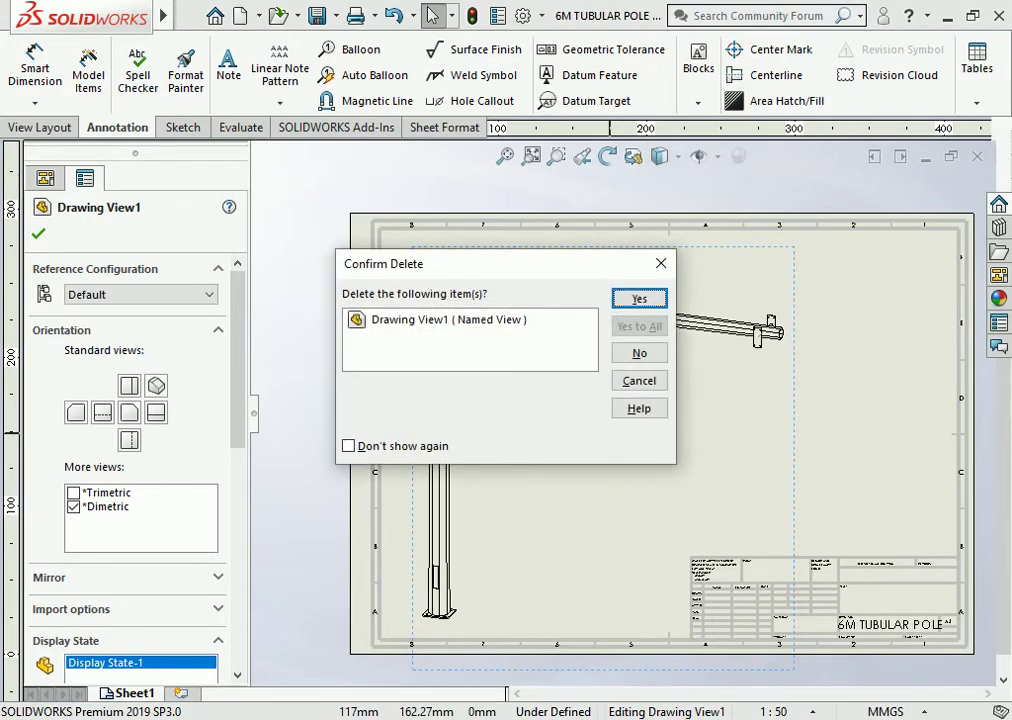
{"action": "key", "text": "Return"}
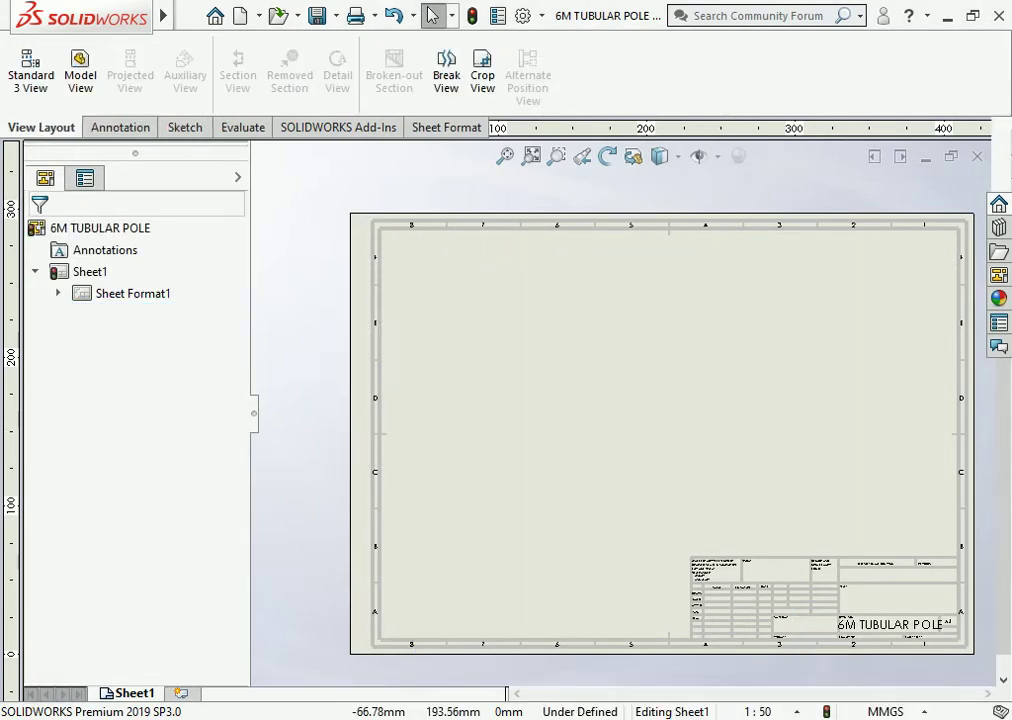
Step: Insert a new model view of 6M TUBULAR POLE, then delete that view too
{"action": "left_click", "coordinate": [80, 70]}
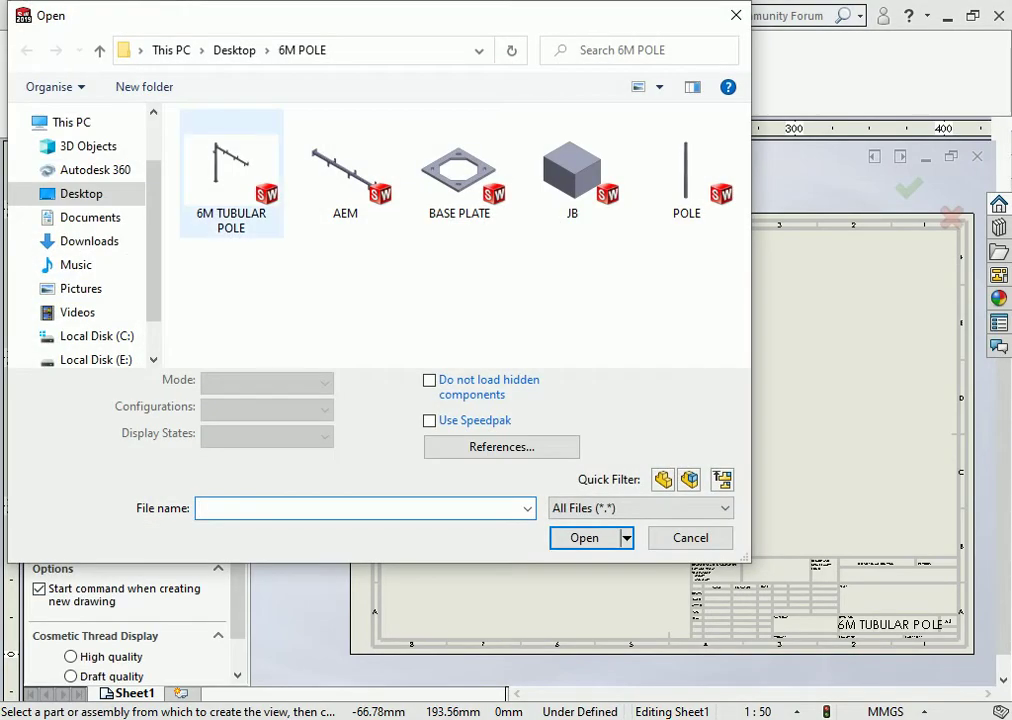
{"action": "left_click", "coordinate": [231, 172]}
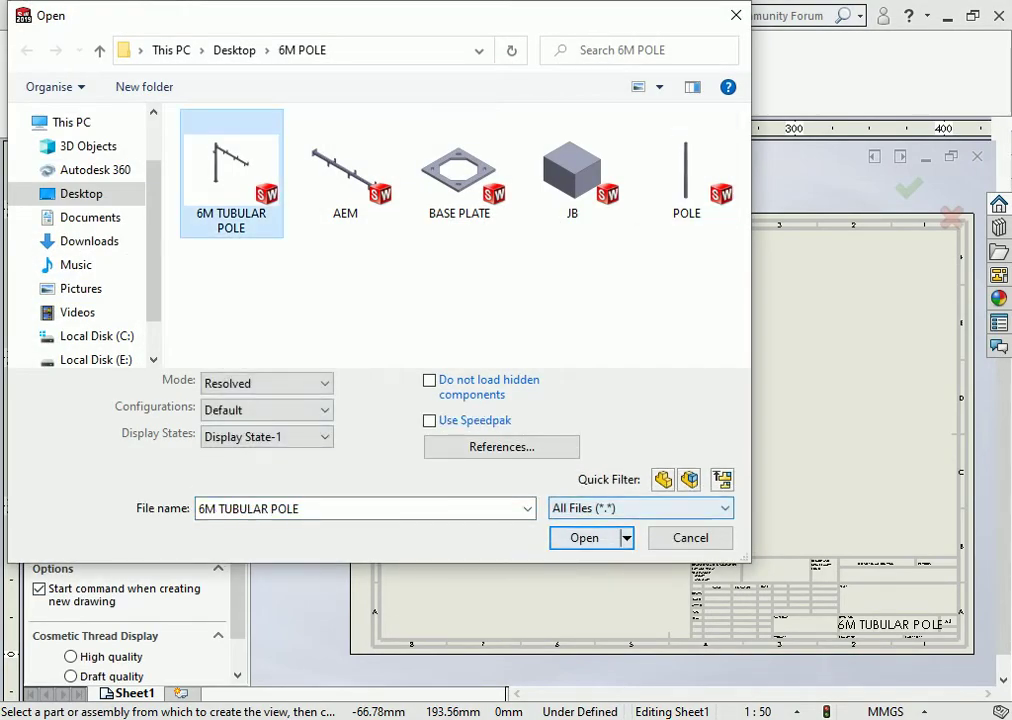
{"action": "key", "text": "Return"}
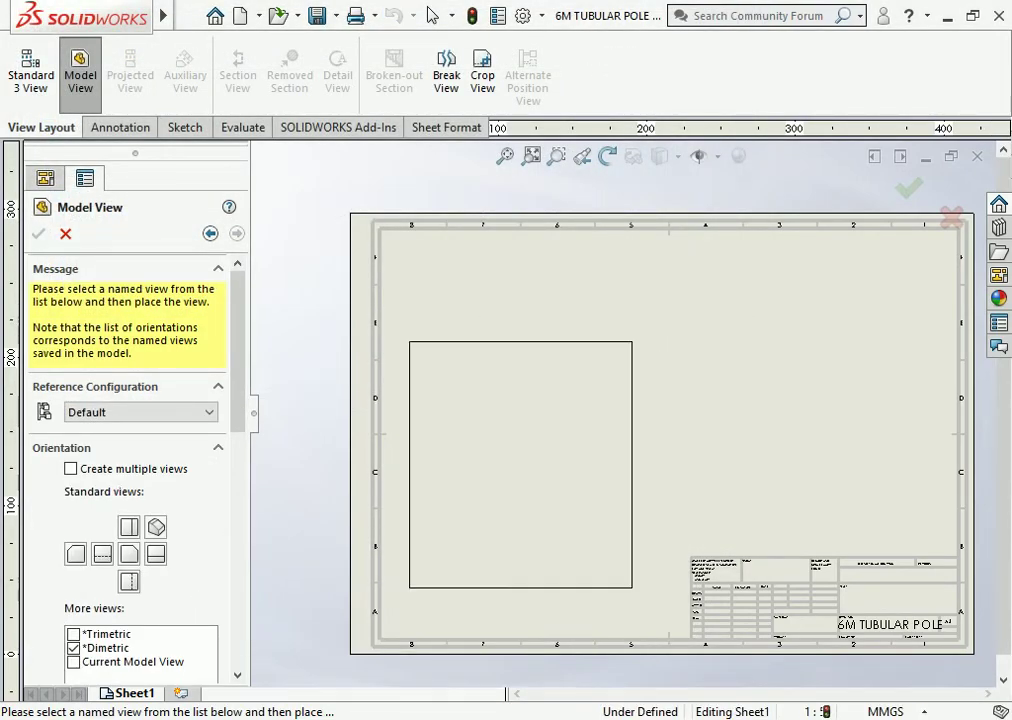
{"action": "left_click", "coordinate": [520, 464]}
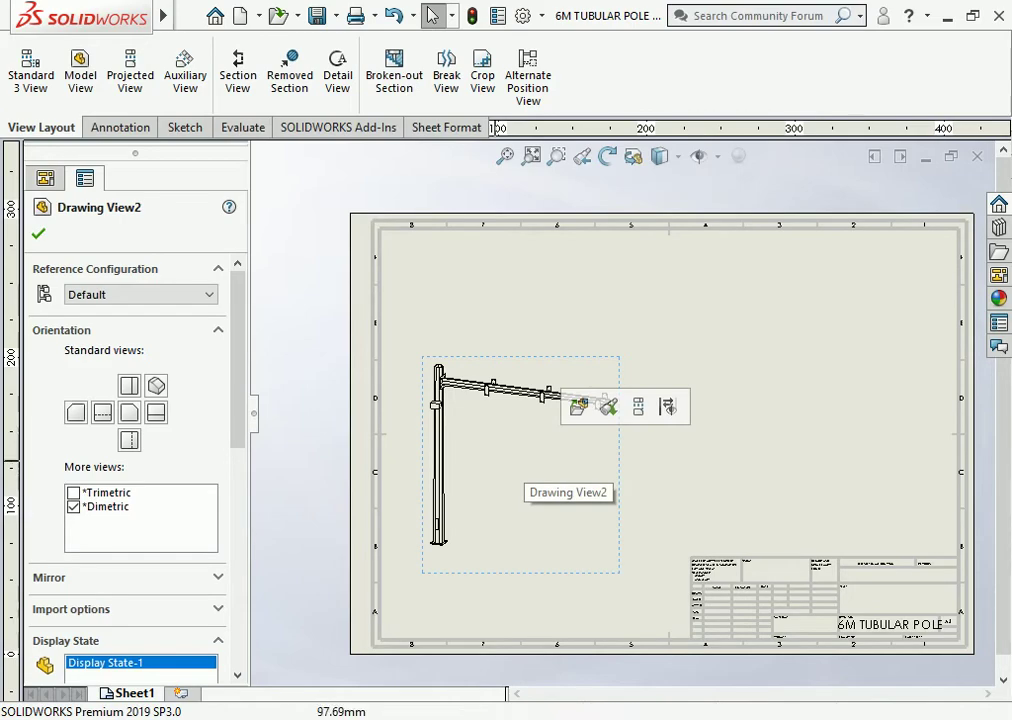
{"action": "scroll", "coordinate": [125, 450], "scroll_direction": "down", "scroll_amount": 2}
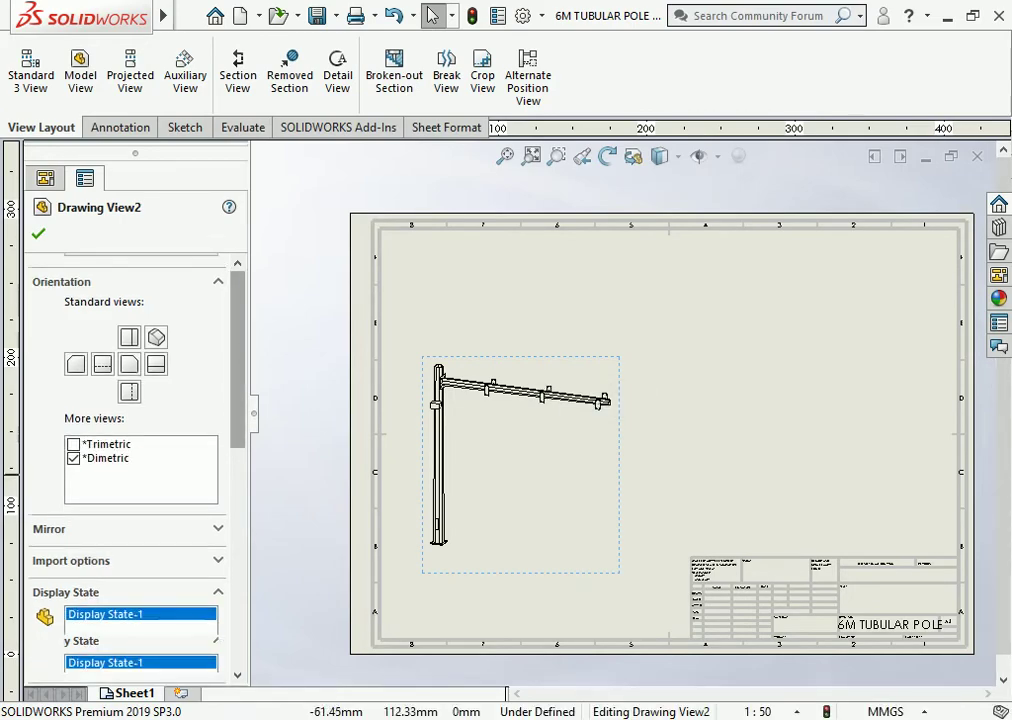
{"action": "scroll", "coordinate": [125, 450], "scroll_direction": "down", "scroll_amount": 3}
{"action": "scroll", "coordinate": [125, 450], "scroll_direction": "down", "scroll_amount": 2}
{"action": "scroll", "coordinate": [125, 450], "scroll_direction": "down", "scroll_amount": 2}
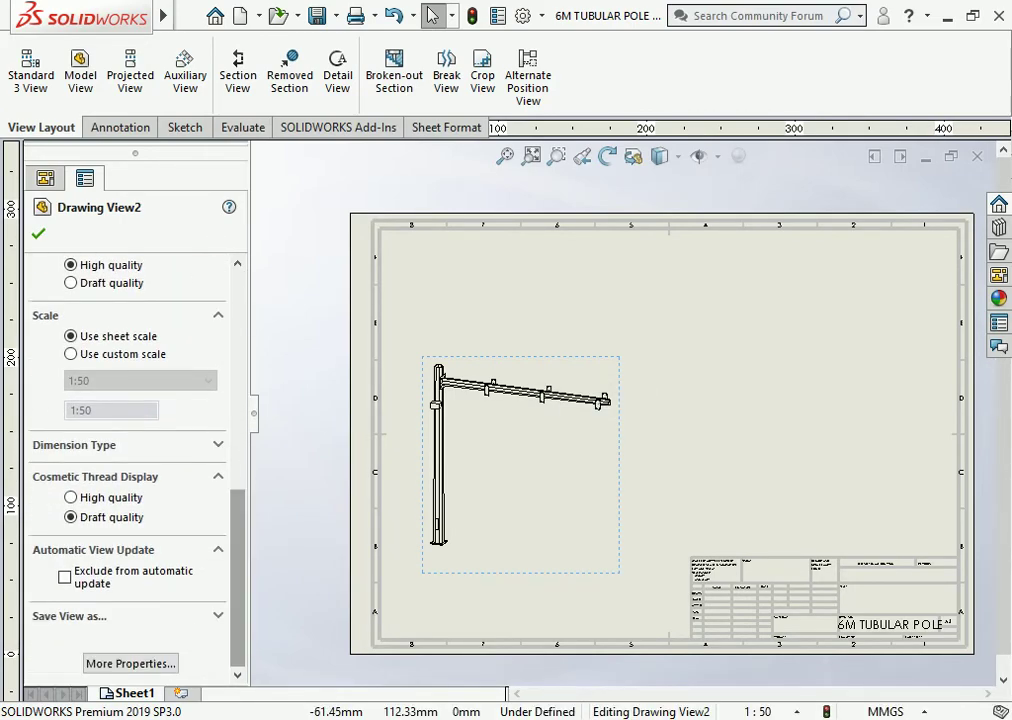
{"action": "left_click", "coordinate": [600, 402]}
{"action": "key", "text": "Delete"}
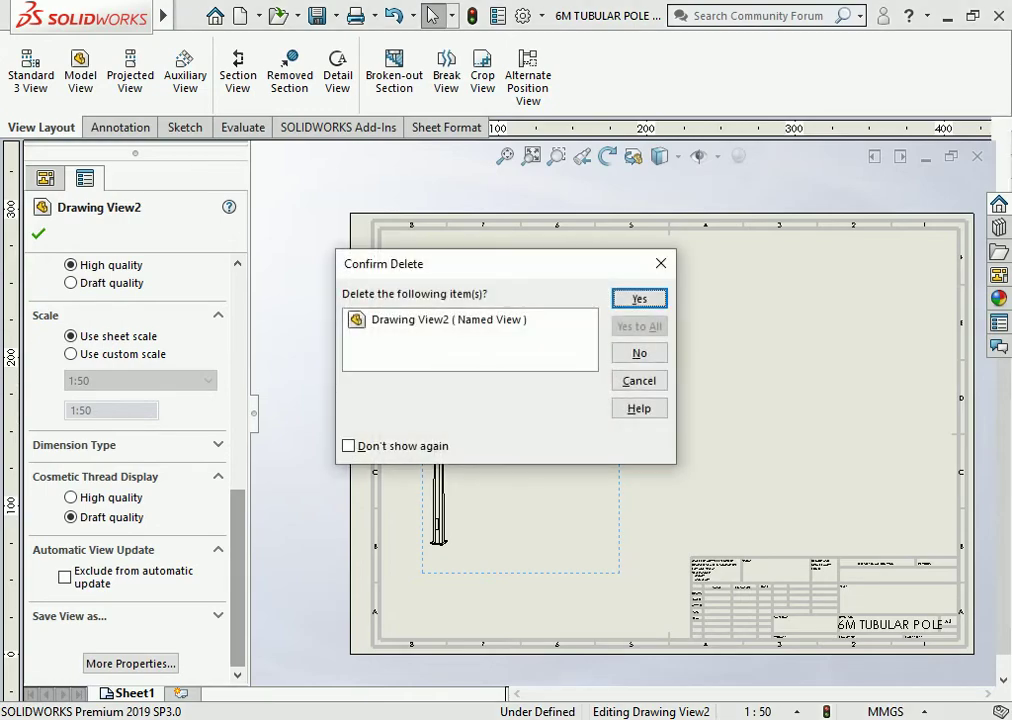
{"action": "left_click", "coordinate": [639, 298]}
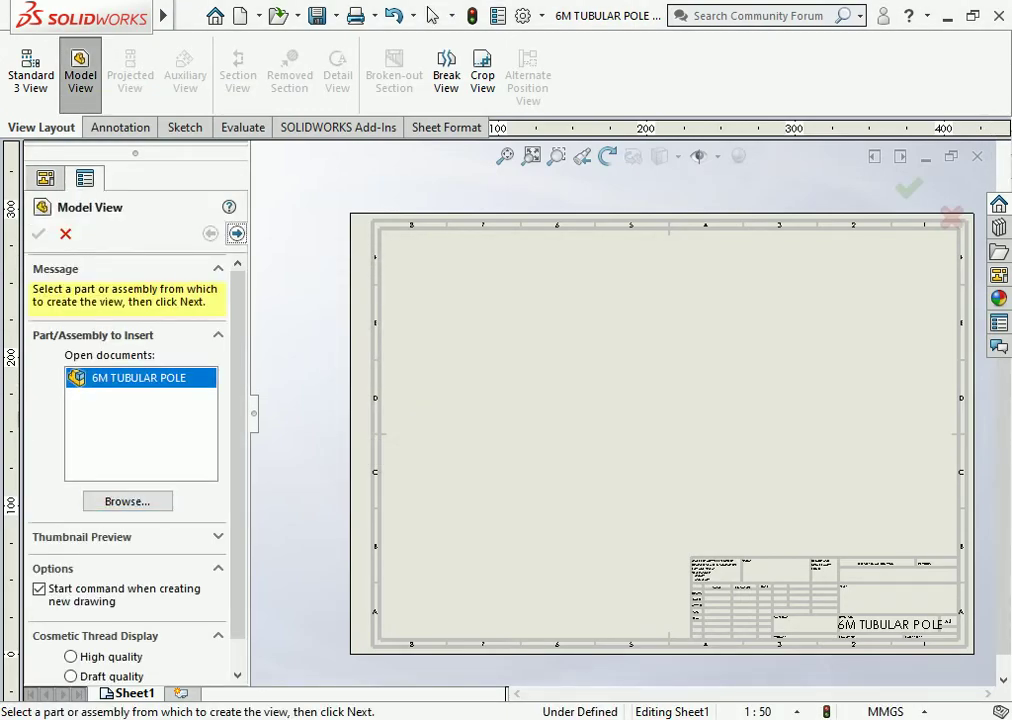
Step: Place a front view of the pole at user-defined scale 1:28 in the upper-left area
{"action": "left_click", "coordinate": [236, 233]}
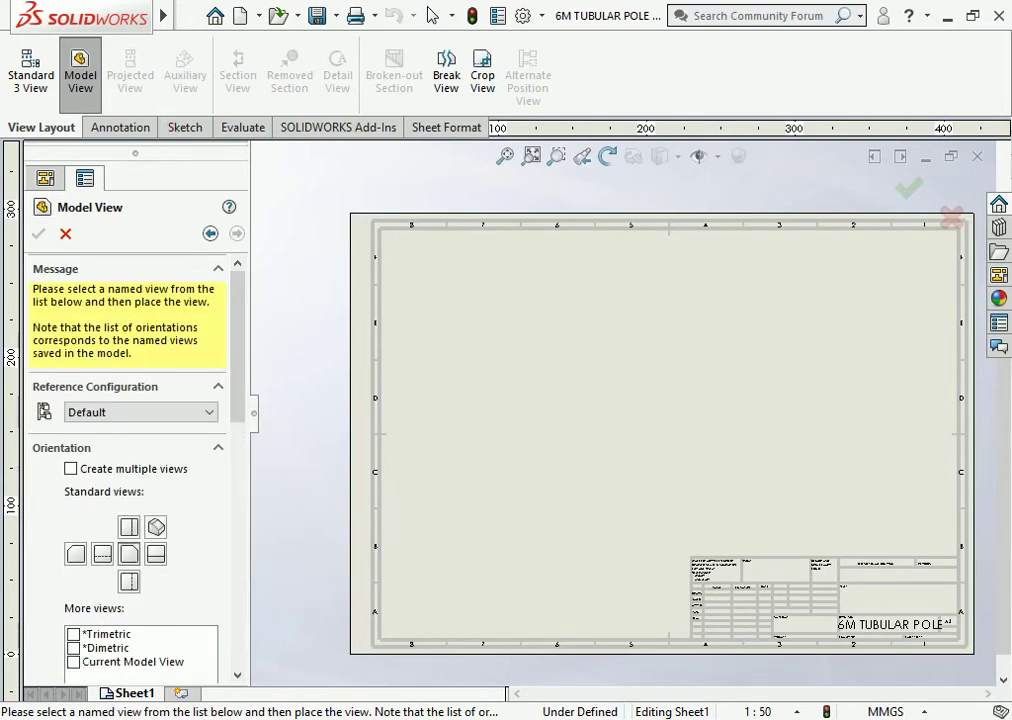
{"action": "left_click", "coordinate": [523, 451]}
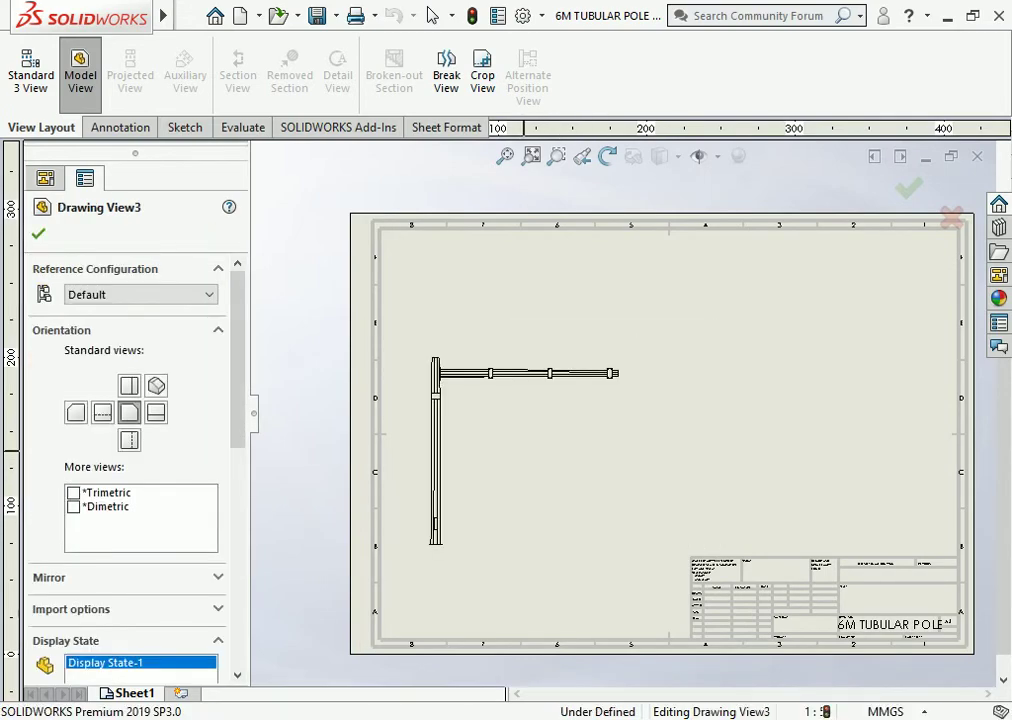
{"action": "scroll", "coordinate": [508, 446], "scroll_direction": "down", "scroll_amount": 1}
{"action": "scroll", "coordinate": [130, 460], "scroll_direction": "down", "scroll_amount": 5}
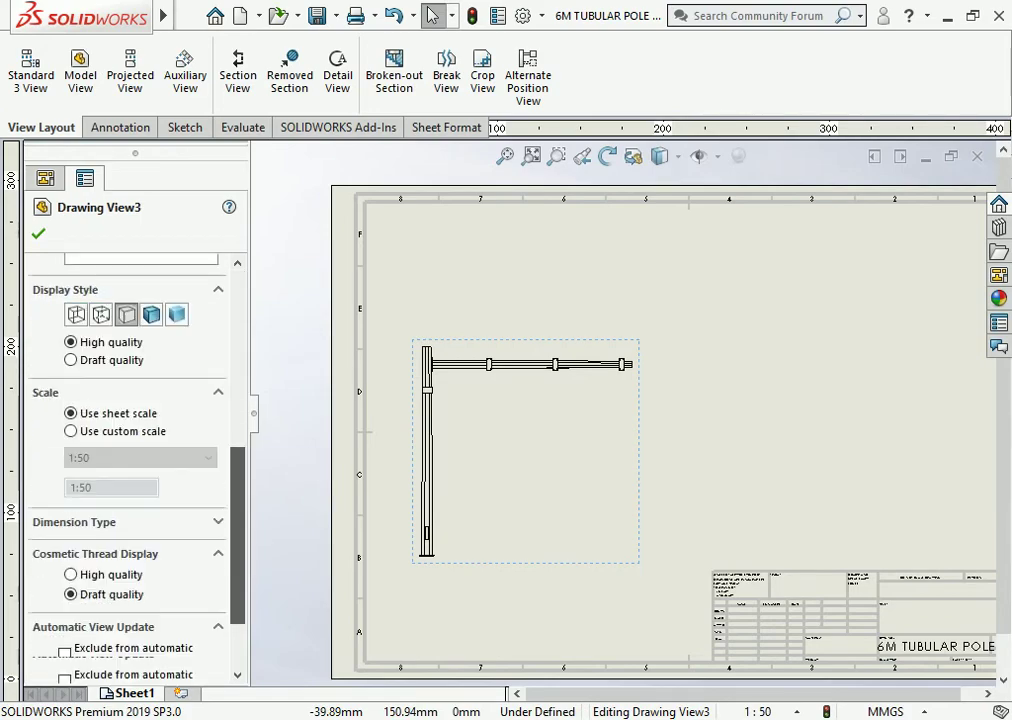
{"action": "scroll", "coordinate": [130, 460], "scroll_direction": "down", "scroll_amount": 2}
{"action": "left_click", "coordinate": [70, 354]}
{"action": "left_click", "coordinate": [140, 380]}
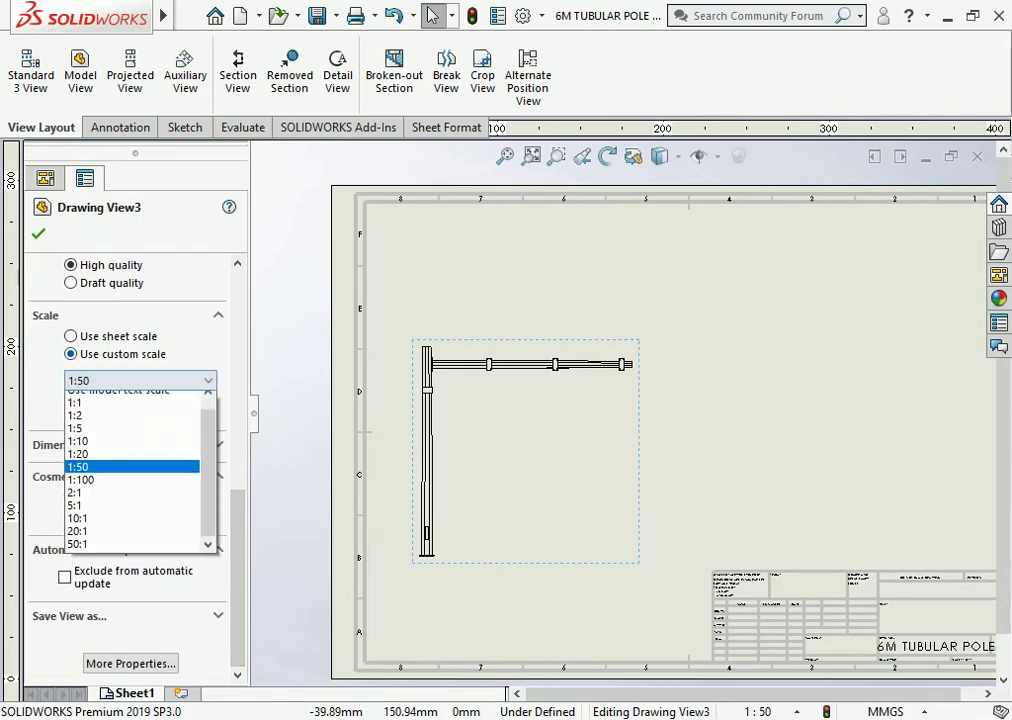
{"action": "key", "text": "Up"}
{"action": "key", "text": "Up"}
{"action": "key", "text": "Up"}
{"action": "key", "text": "Up"}
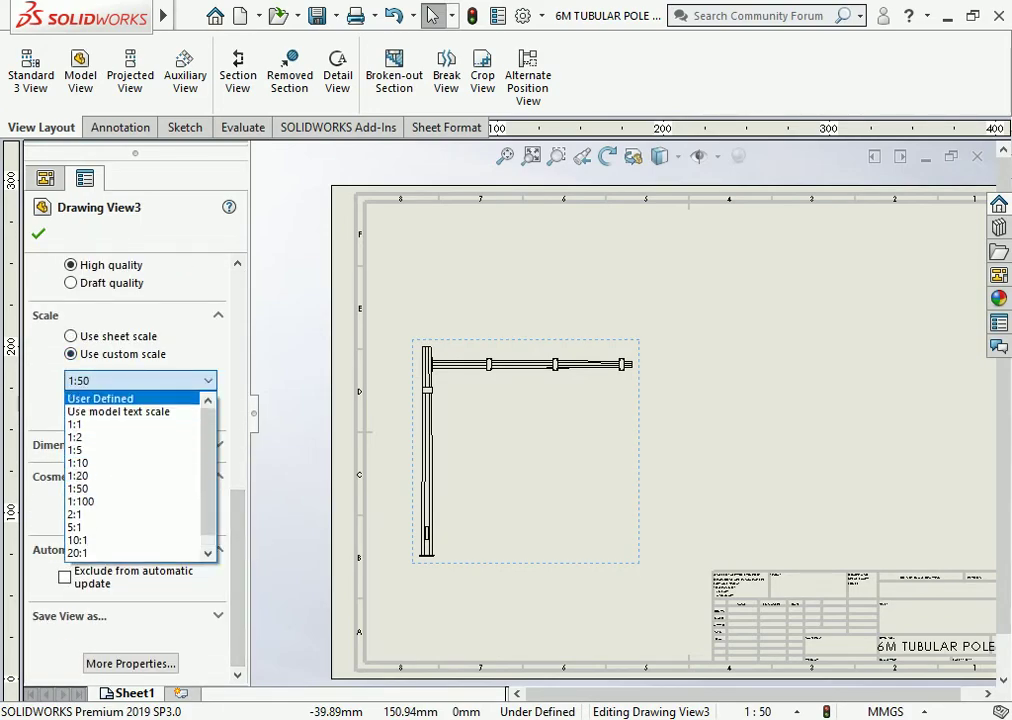
{"action": "key", "text": "Return"}
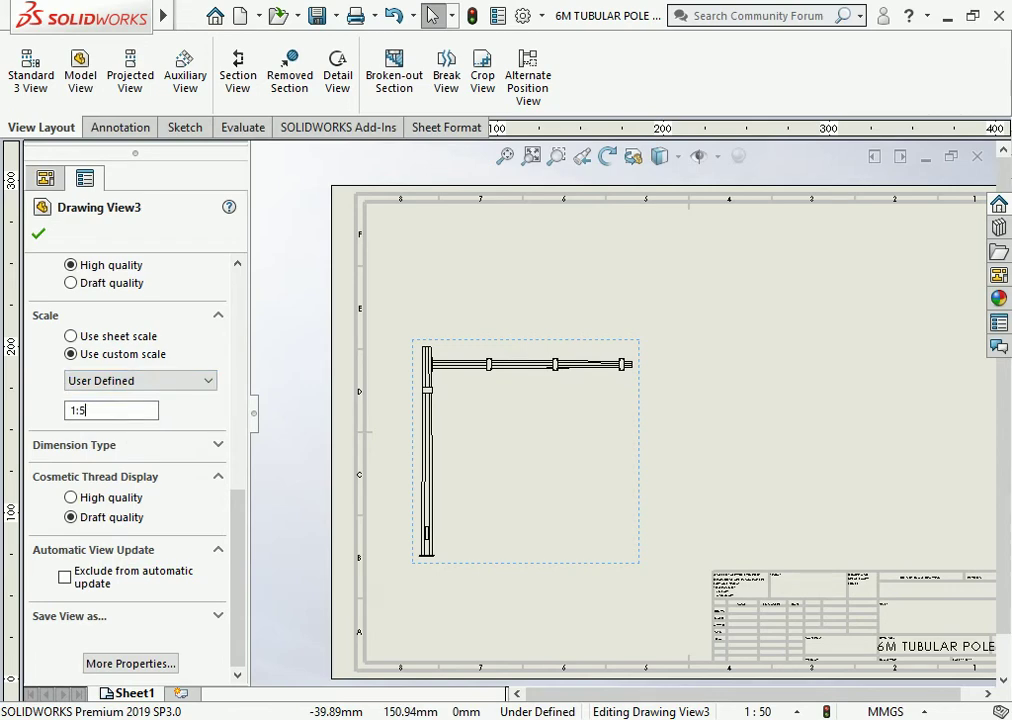
{"action": "key", "text": "Return"}
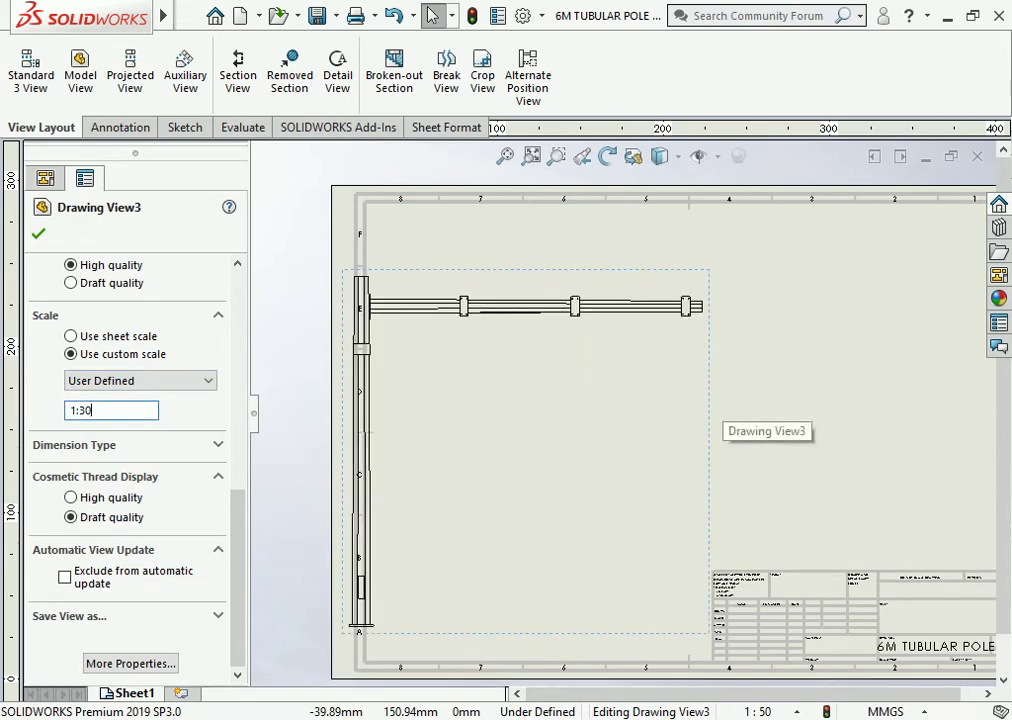
{"action": "left_click_drag", "start_coordinate": [712, 424], "coordinate": [772, 412]}
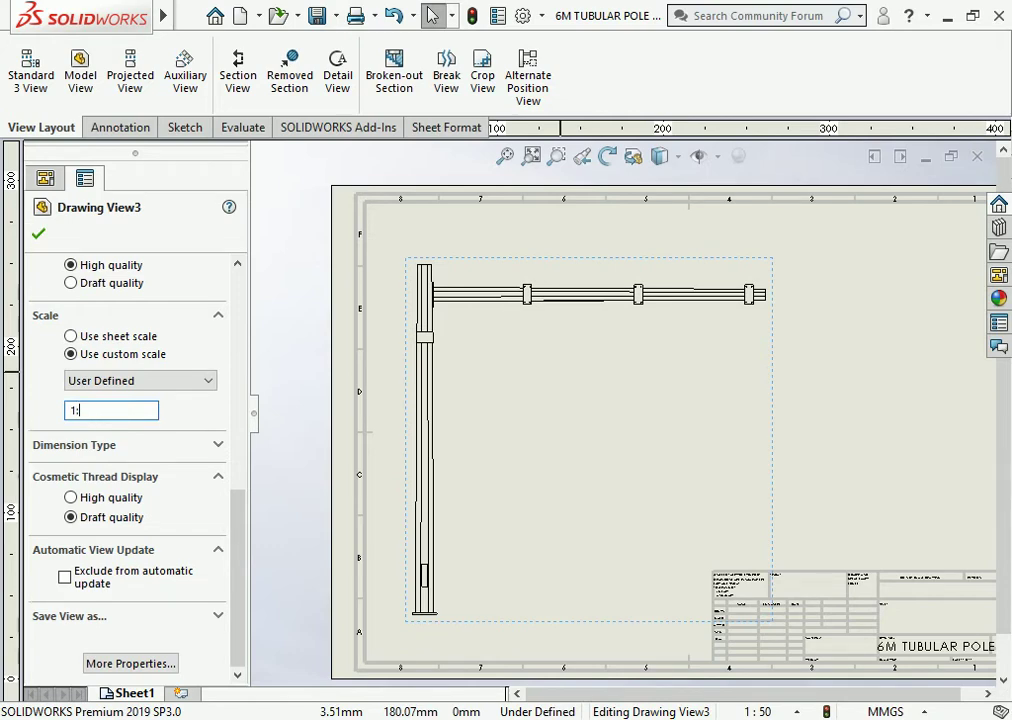
{"action": "type", "text": "28"}
{"action": "key", "text": "Return"}
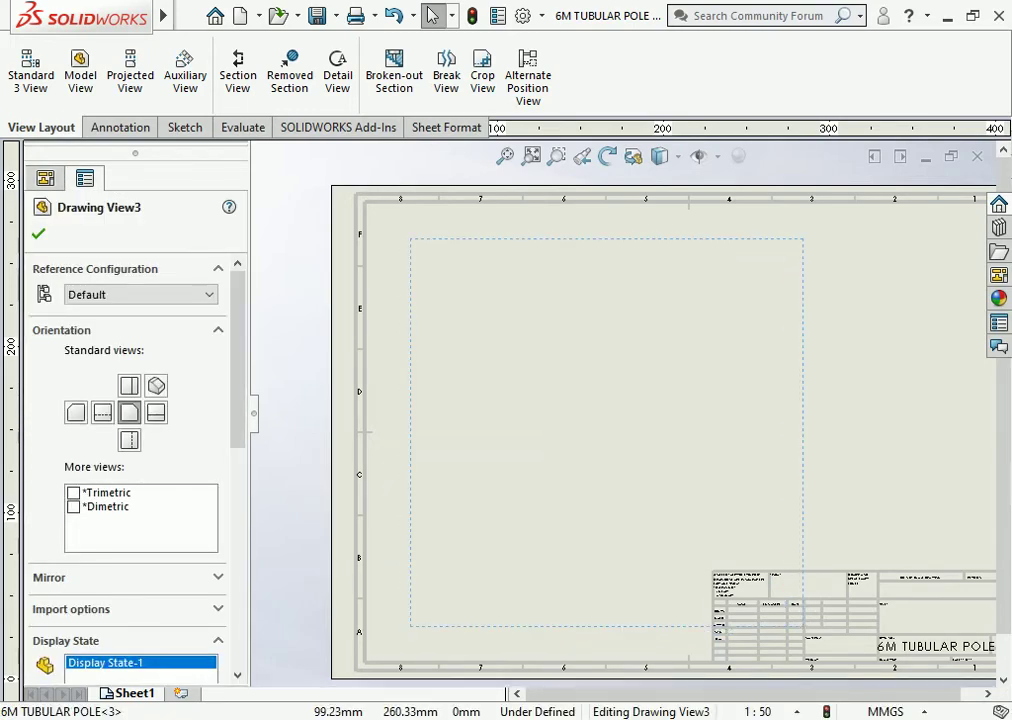
Step: Add the 6300.00 pole height dimension along the pole's left edge
{"action": "left_click", "coordinate": [120, 127]}
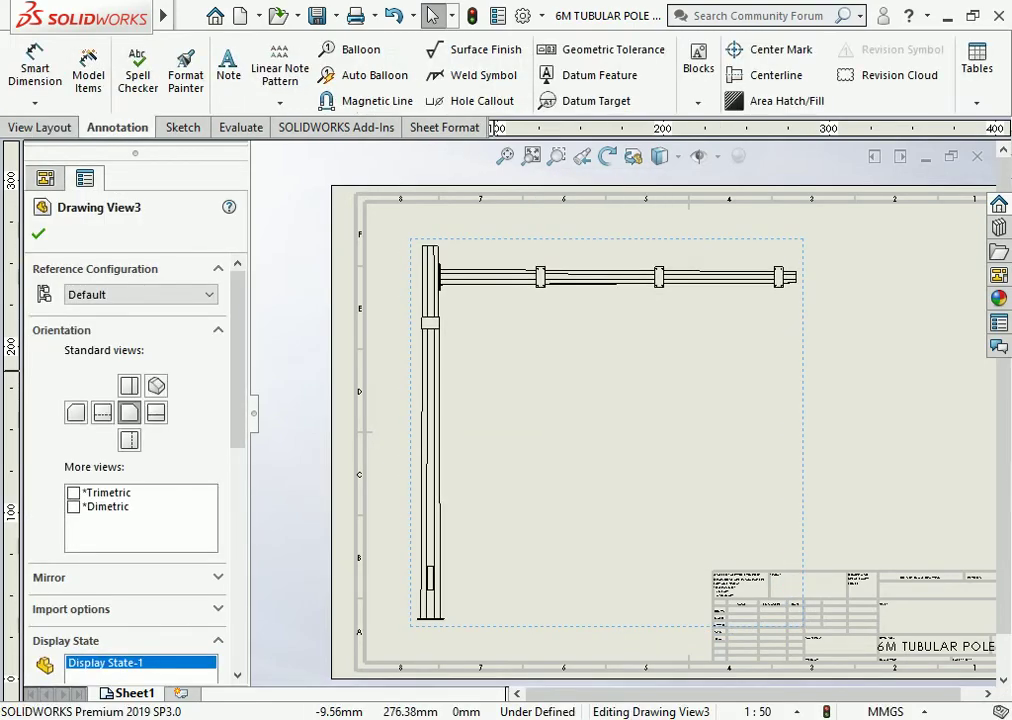
{"action": "left_click", "coordinate": [35, 62]}
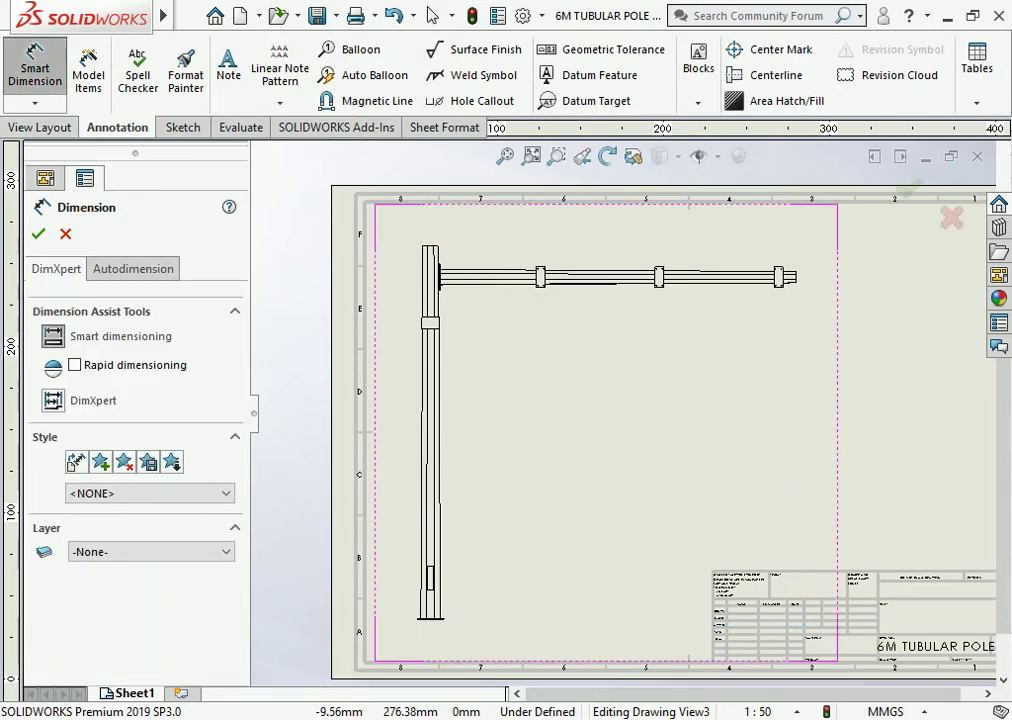
{"action": "left_click", "coordinate": [421, 450]}
{"action": "left_click", "coordinate": [398, 410]}
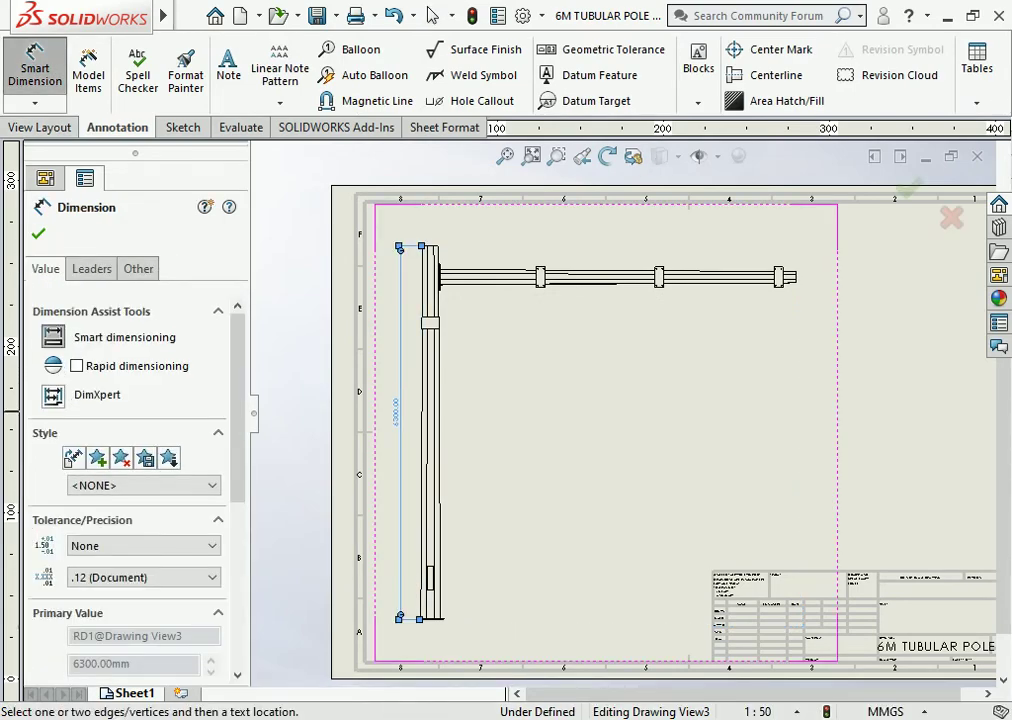
{"action": "scroll", "coordinate": [406, 650], "scroll_direction": "down", "scroll_amount": 3}
{"action": "scroll", "coordinate": [406, 650], "scroll_direction": "down", "scroll_amount": 2}
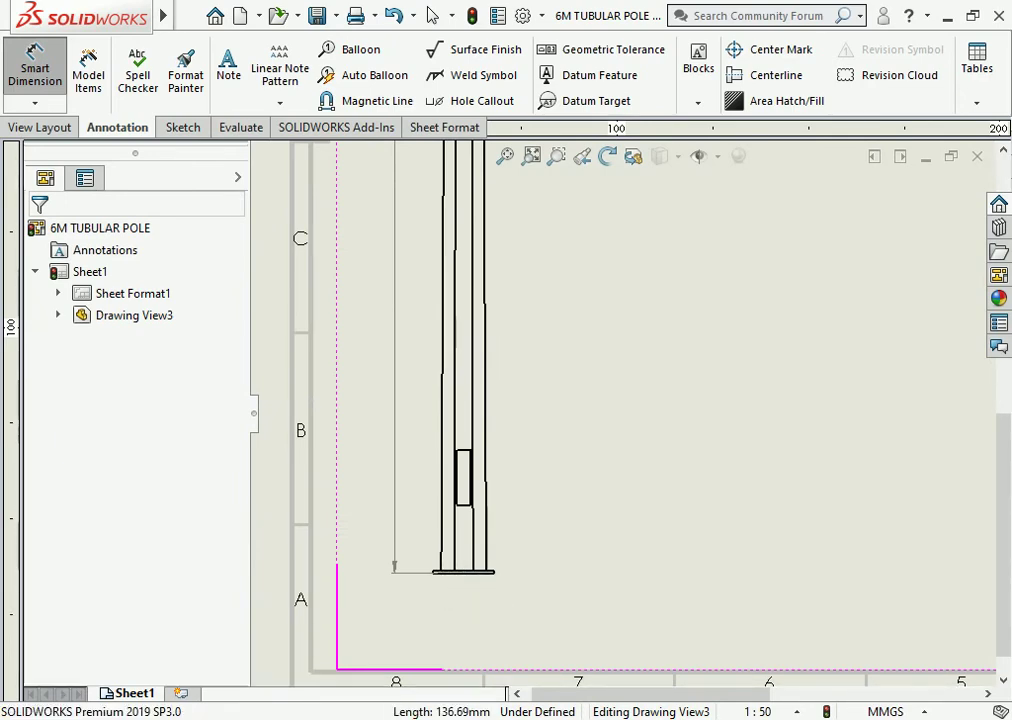
{"action": "scroll", "coordinate": [408, 648], "scroll_direction": "down", "scroll_amount": 2}
{"action": "scroll", "coordinate": [408, 648], "scroll_direction": "down", "scroll_amount": 1}
{"action": "key", "text": "Escape"}
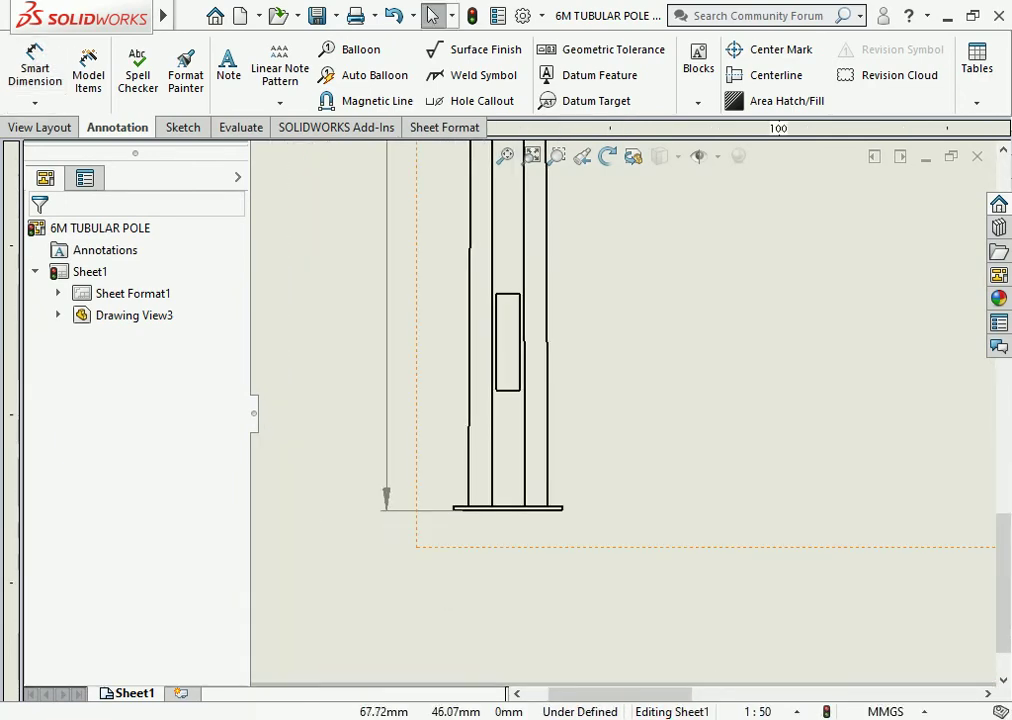
Step: Close the front view settings and dimension the base plate width as 330.00 below it
{"action": "left_click", "coordinate": [134, 315]}
{"action": "scroll", "coordinate": [130, 450], "scroll_direction": "down", "scroll_amount": 5}
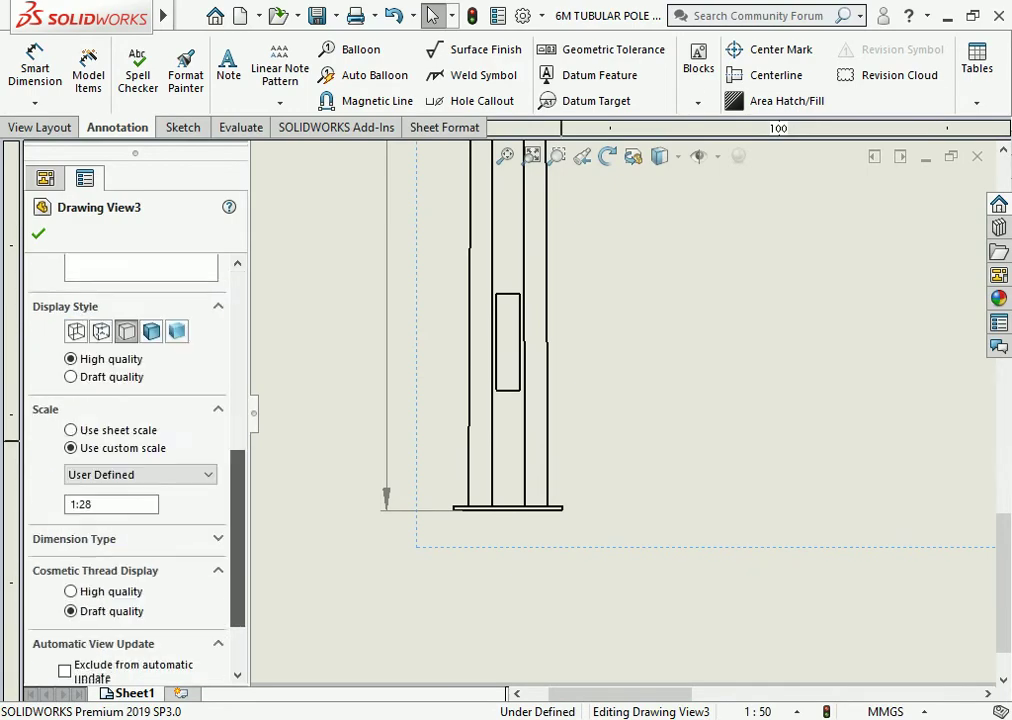
{"action": "left_click", "coordinate": [38, 233]}
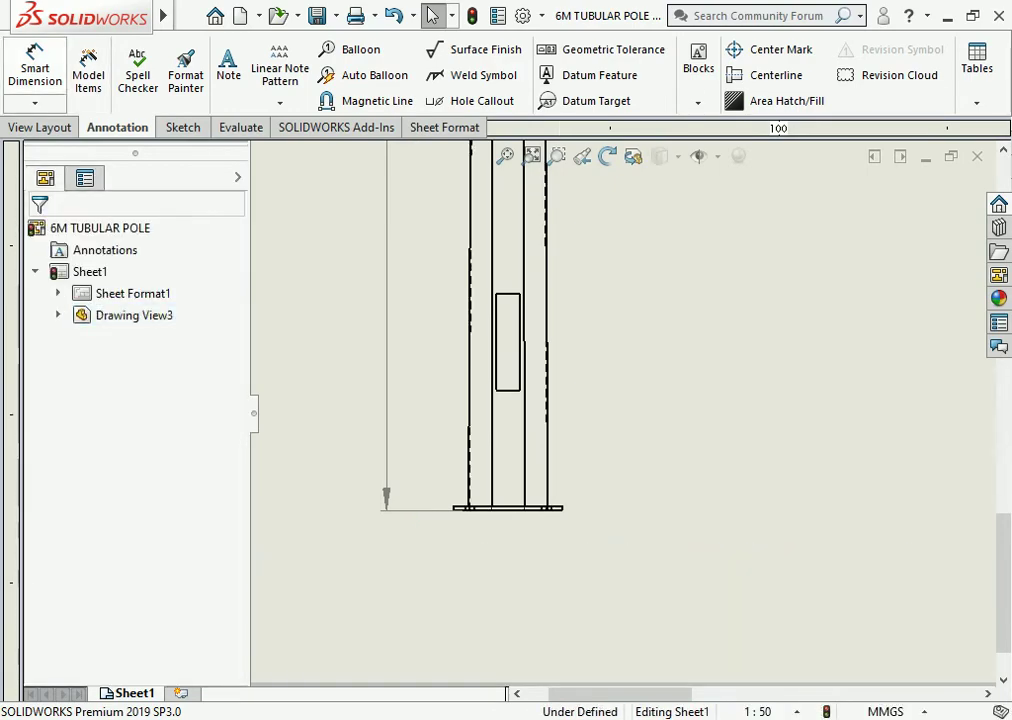
{"action": "left_click", "coordinate": [35, 70]}
{"action": "scroll", "coordinate": [512, 554], "scroll_direction": "down", "scroll_amount": 3}
{"action": "scroll", "coordinate": [458, 478], "scroll_direction": "down", "scroll_amount": 3}
{"action": "scroll", "coordinate": [458, 478], "scroll_direction": "down", "scroll_amount": 2}
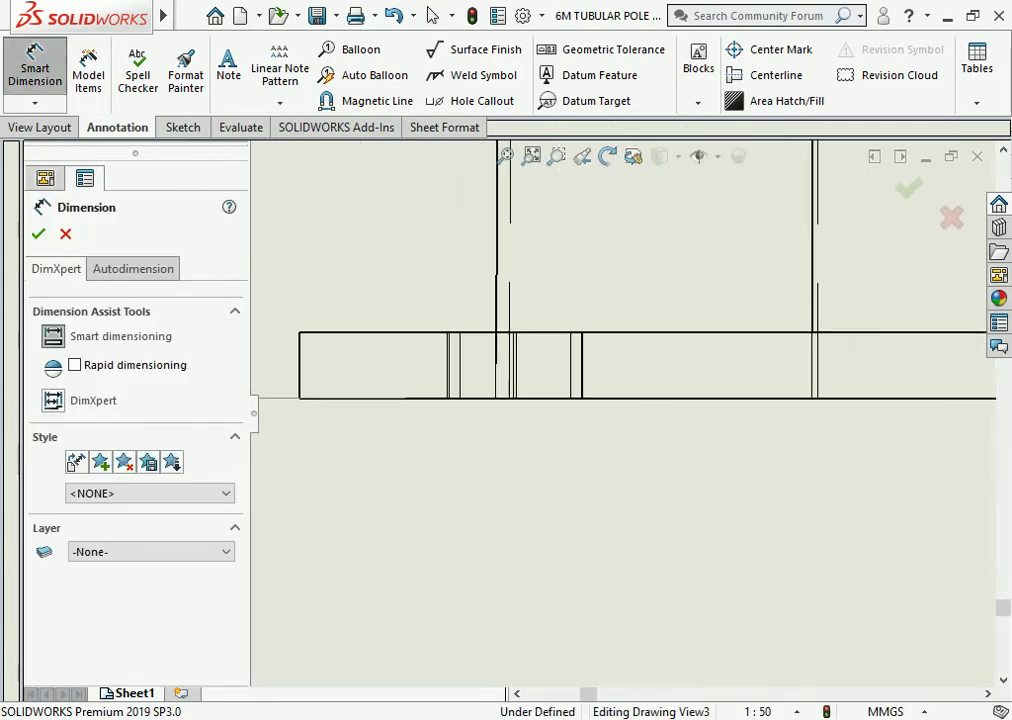
{"action": "left_click", "coordinate": [492, 383]}
{"action": "scroll", "coordinate": [600, 400], "scroll_direction": "up", "scroll_amount": 3}
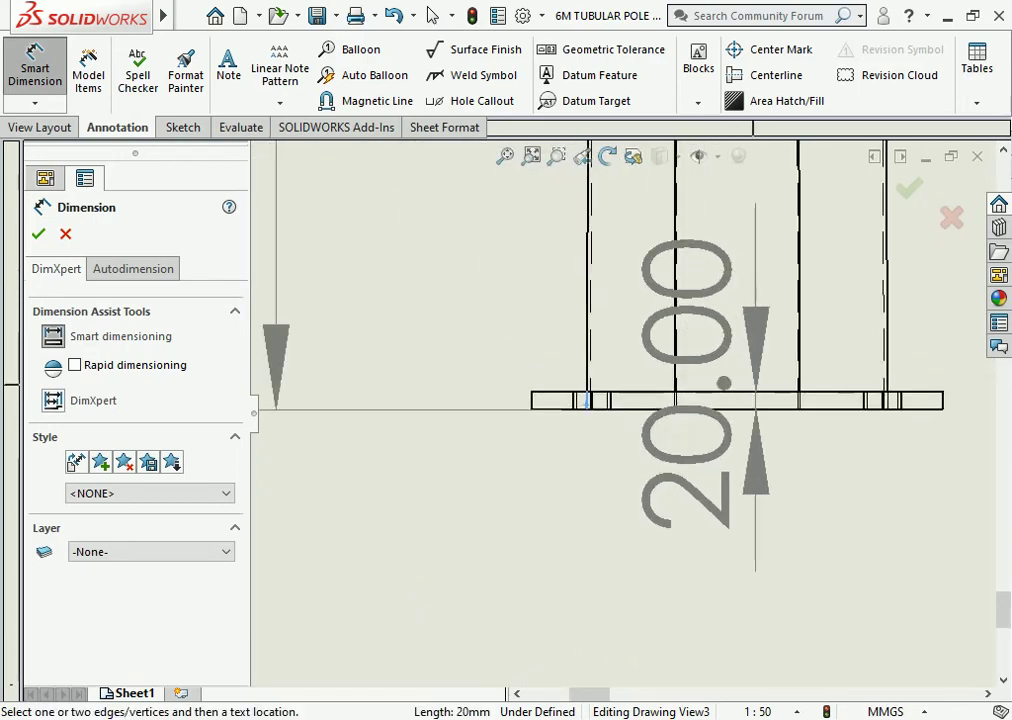
{"action": "scroll", "coordinate": [695, 389], "scroll_direction": "down", "scroll_amount": 5}
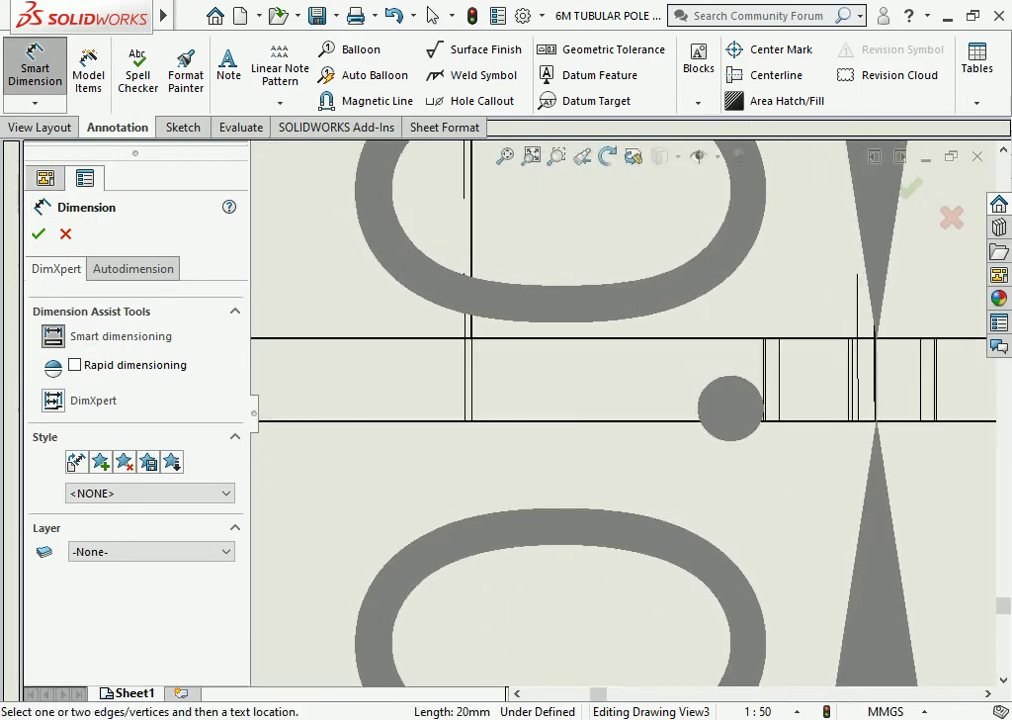
{"action": "scroll", "coordinate": [690, 390], "scroll_direction": "up", "scroll_amount": 3}
{"action": "left_click", "coordinate": [865, 406]}
{"action": "scroll", "coordinate": [744, 400], "scroll_direction": "down", "scroll_amount": 4}
{"action": "scroll", "coordinate": [744, 400], "scroll_direction": "up", "scroll_amount": 2}
{"action": "scroll", "coordinate": [560, 430], "scroll_direction": "up", "scroll_amount": 2}
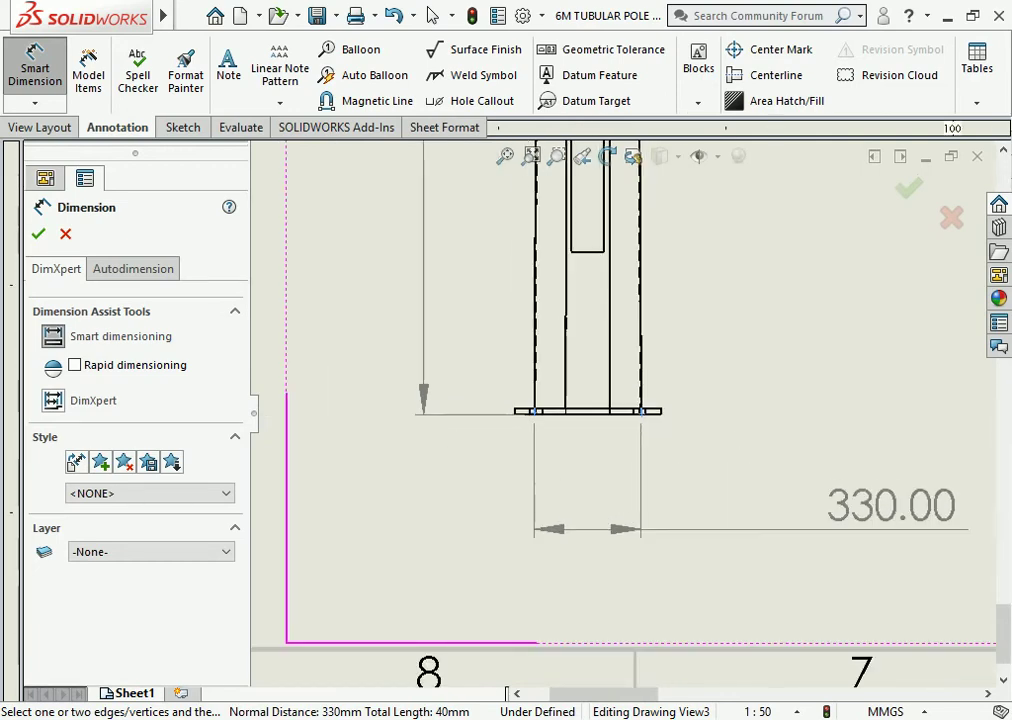
{"action": "left_click", "coordinate": [730, 460]}
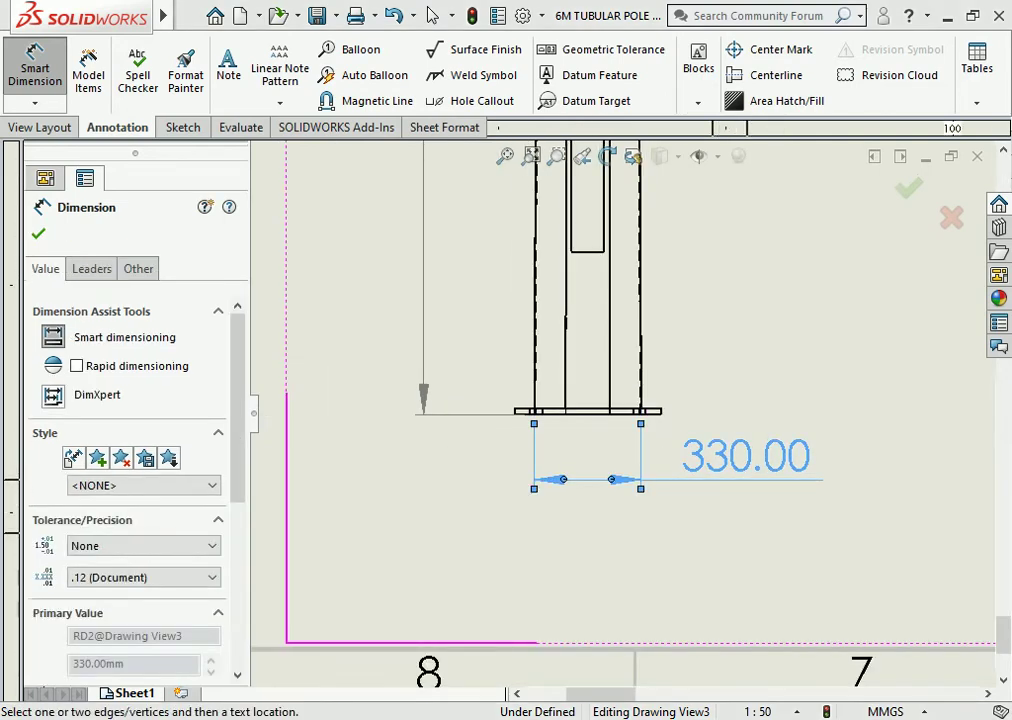
Step: Stack the 450.00 base width dimension beneath the 330.00 one and finish dimensioning
{"action": "scroll", "coordinate": [635, 429], "scroll_direction": "down", "scroll_amount": 2}
{"action": "scroll", "coordinate": [623, 412], "scroll_direction": "up", "scroll_amount": 1}
{"action": "scroll", "coordinate": [623, 412], "scroll_direction": "up", "scroll_amount": 3}
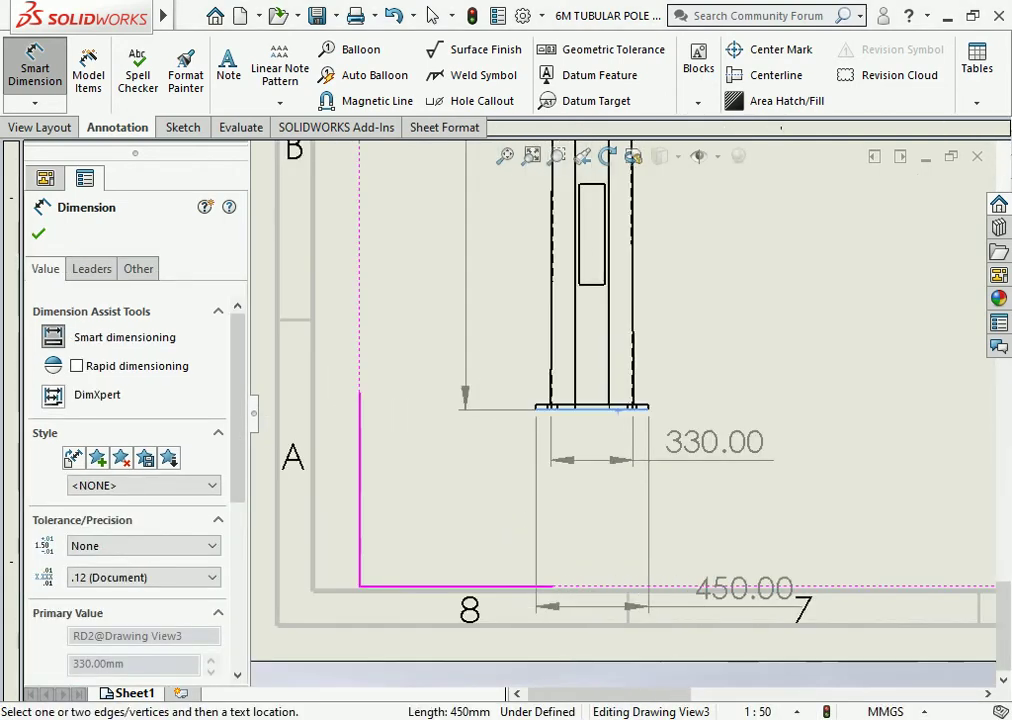
{"action": "scroll", "coordinate": [623, 412], "scroll_direction": "up", "scroll_amount": 1}
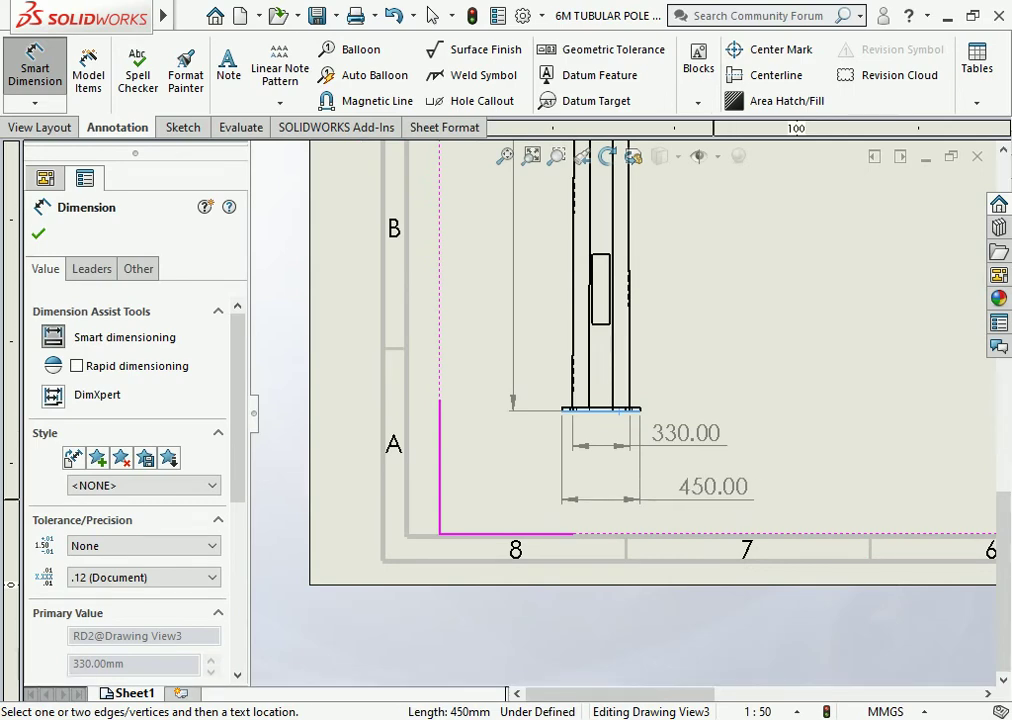
{"action": "left_click", "coordinate": [712, 490]}
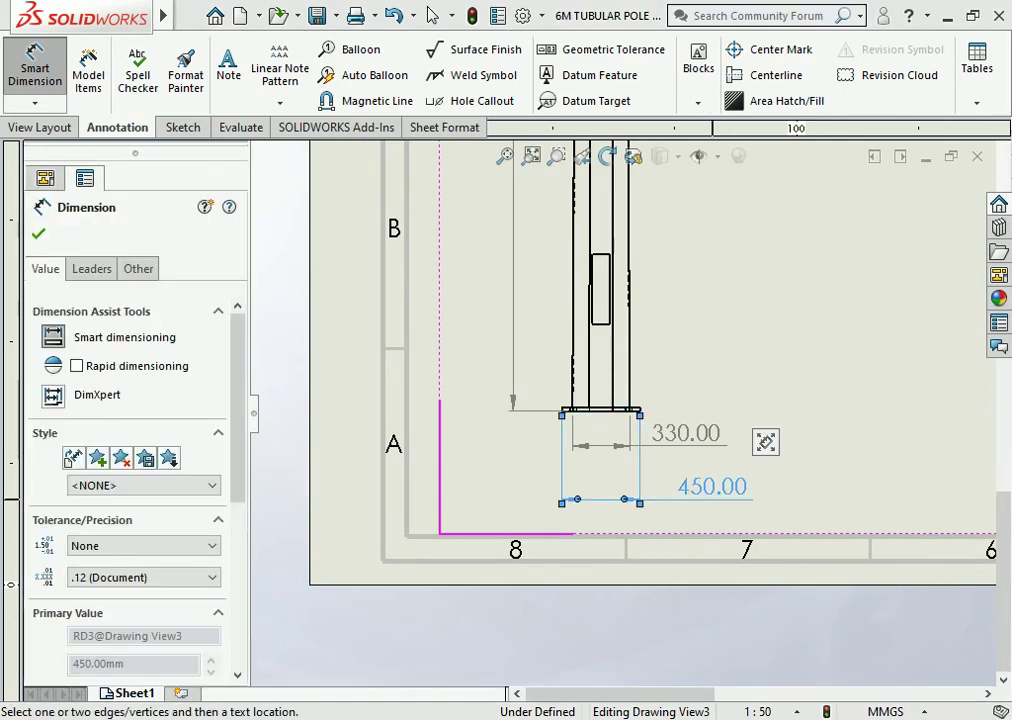
{"action": "scroll", "coordinate": [766, 442], "scroll_direction": "down", "scroll_amount": 1}
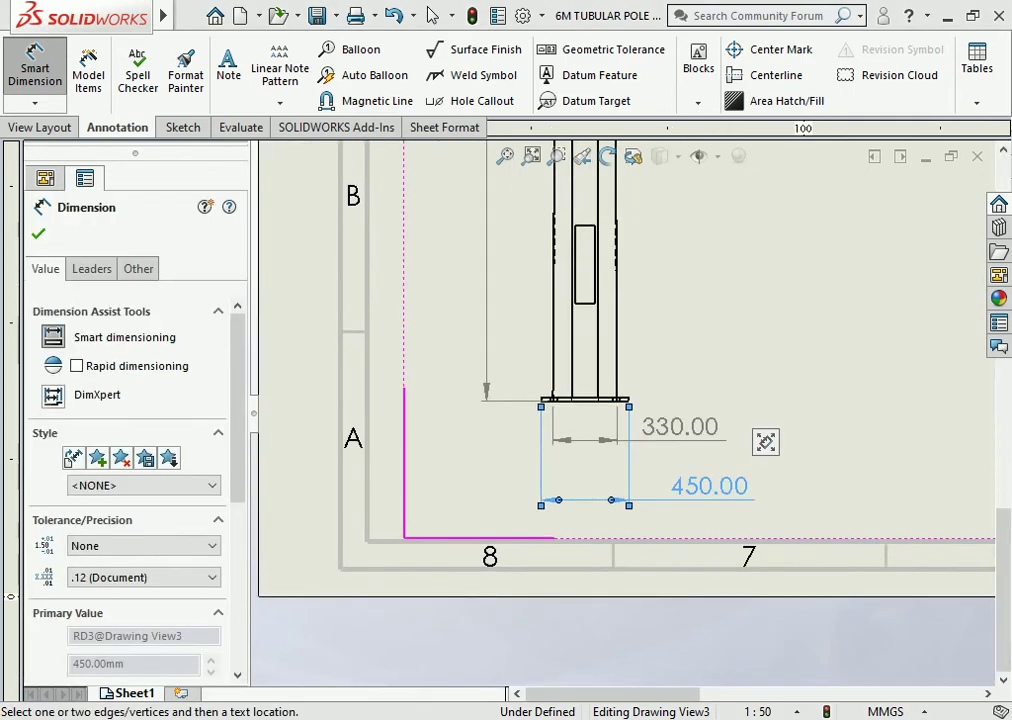
{"action": "left_click", "coordinate": [766, 442]}
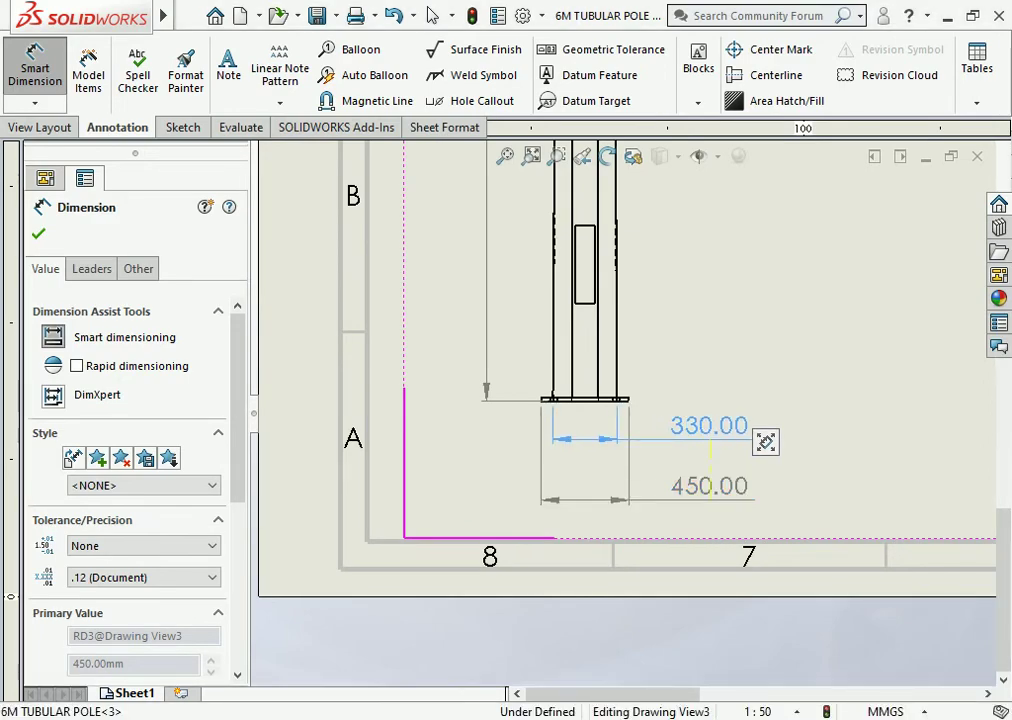
{"action": "key", "text": "Escape"}
{"action": "scroll", "coordinate": [766, 442], "scroll_direction": "up", "scroll_amount": 3}
{"action": "scroll", "coordinate": [766, 442], "scroll_direction": "up", "scroll_amount": 2}
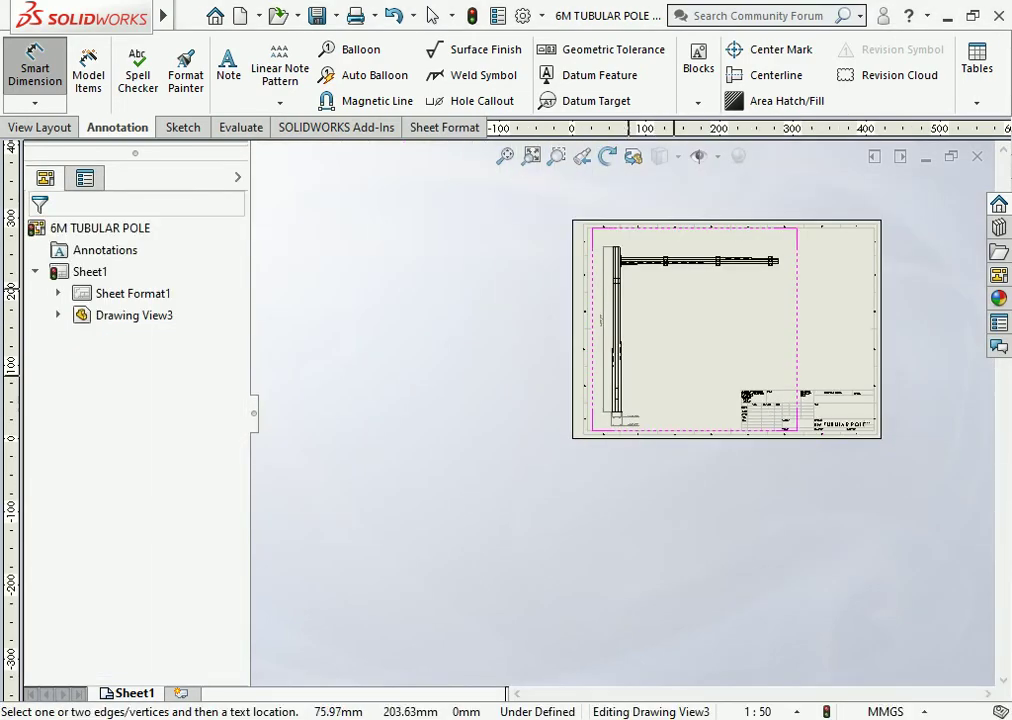
{"action": "scroll", "coordinate": [619, 236], "scroll_direction": "down", "scroll_amount": 2}
{"action": "scroll", "coordinate": [619, 236], "scroll_direction": "down", "scroll_amount": 1}
{"action": "scroll", "coordinate": [619, 236], "scroll_direction": "down", "scroll_amount": 2}
{"action": "scroll", "coordinate": [619, 236], "scroll_direction": "down", "scroll_amount": 1}
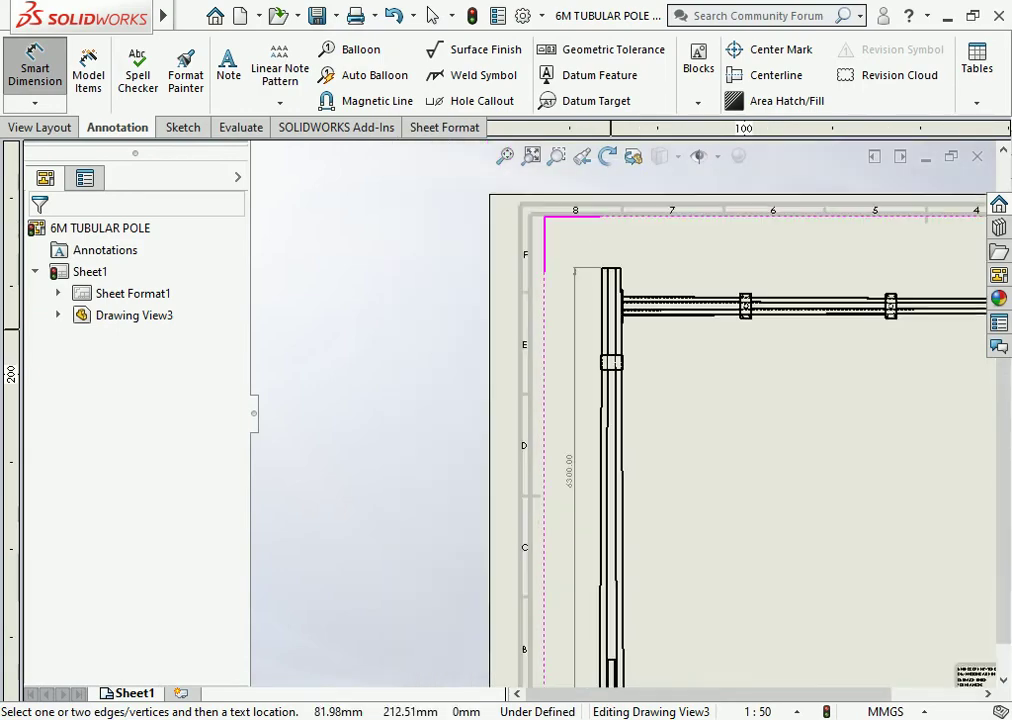
{"action": "scroll", "coordinate": [707, 348], "scroll_direction": "up", "scroll_amount": 3}
{"action": "scroll", "coordinate": [719, 355], "scroll_direction": "down", "scroll_amount": 5}
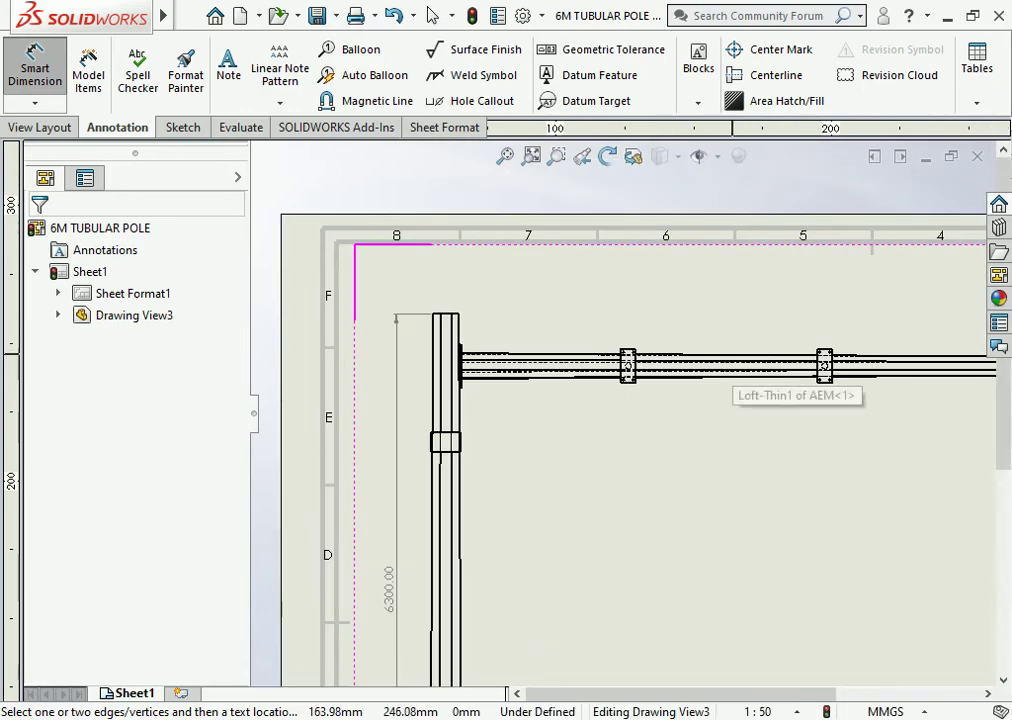
Step: Add the 6000.00 arm length dimension above the horizontal arm
{"action": "left_click", "coordinate": [733, 355]}
{"action": "scroll", "coordinate": [622, 412], "scroll_direction": "up", "scroll_amount": 2}
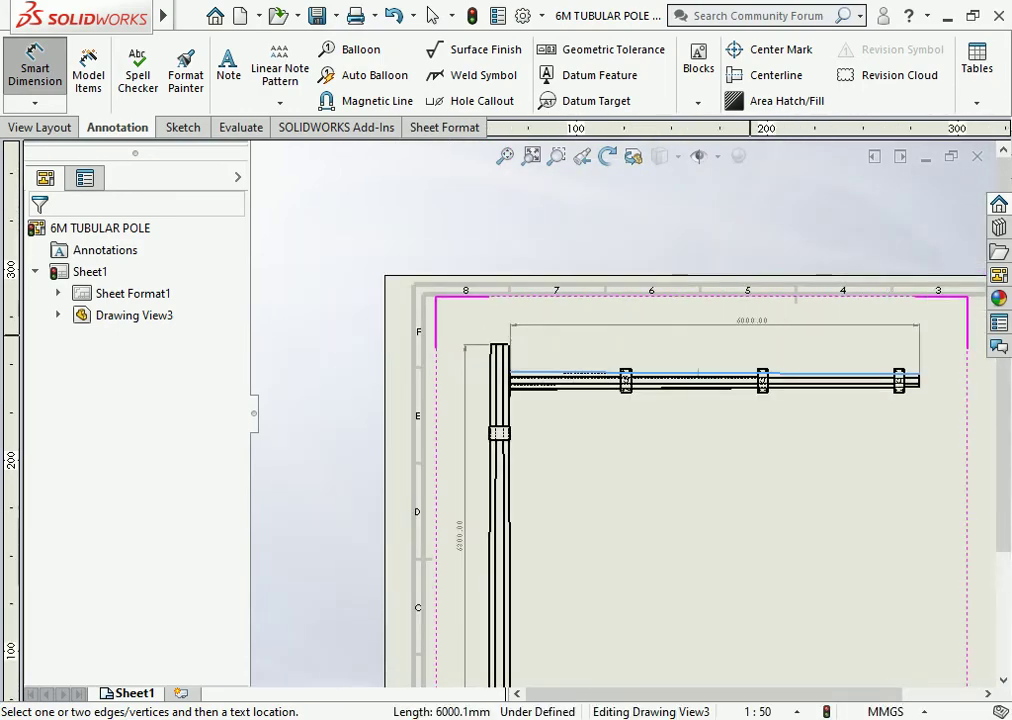
{"action": "left_click", "coordinate": [594, 338]}
{"action": "scroll", "coordinate": [495, 334], "scroll_direction": "down", "scroll_amount": 8}
{"action": "scroll", "coordinate": [495, 334], "scroll_direction": "down", "scroll_amount": 1}
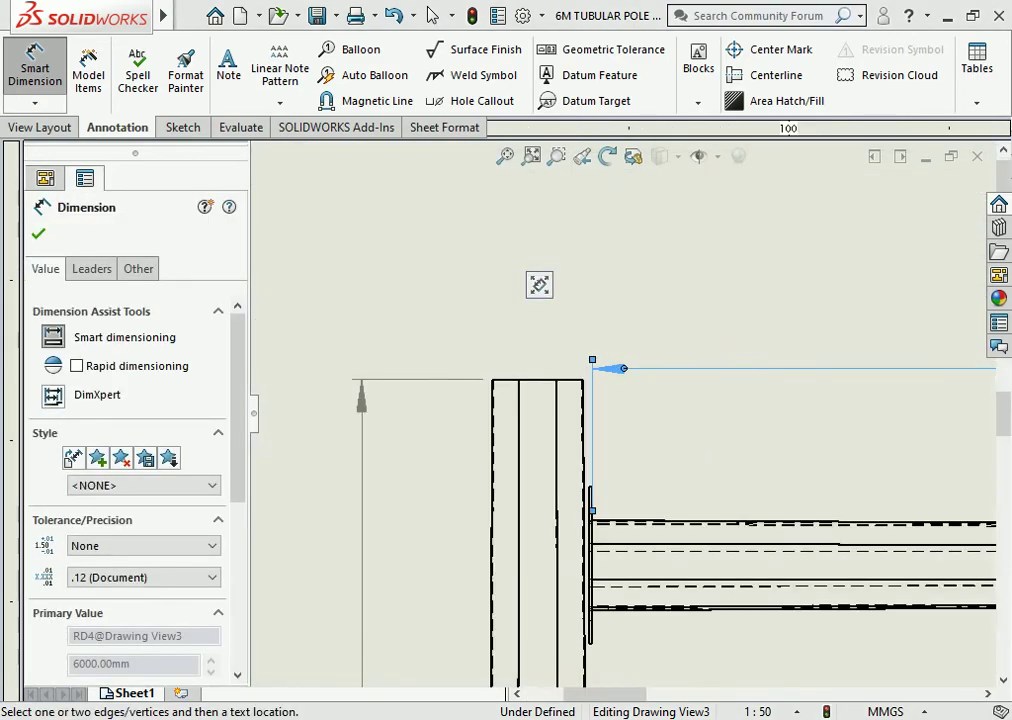
{"action": "scroll", "coordinate": [517, 358], "scroll_direction": "down", "scroll_amount": 1}
{"action": "left_click", "coordinate": [541, 386]}
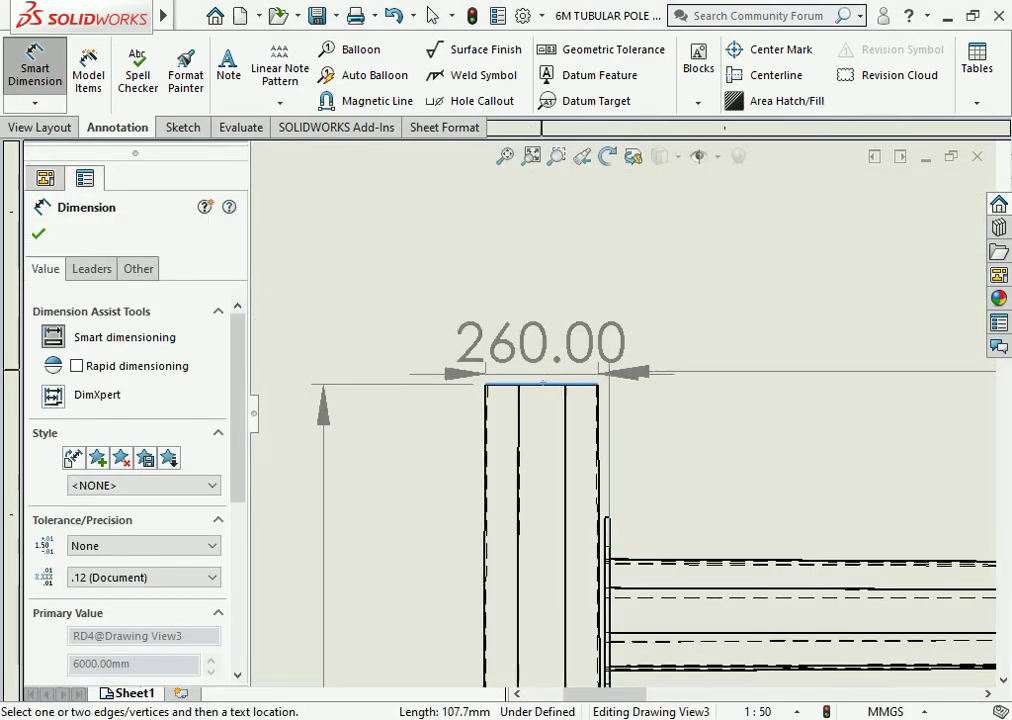
{"action": "scroll", "coordinate": [520, 296], "scroll_direction": "down", "scroll_amount": 3}
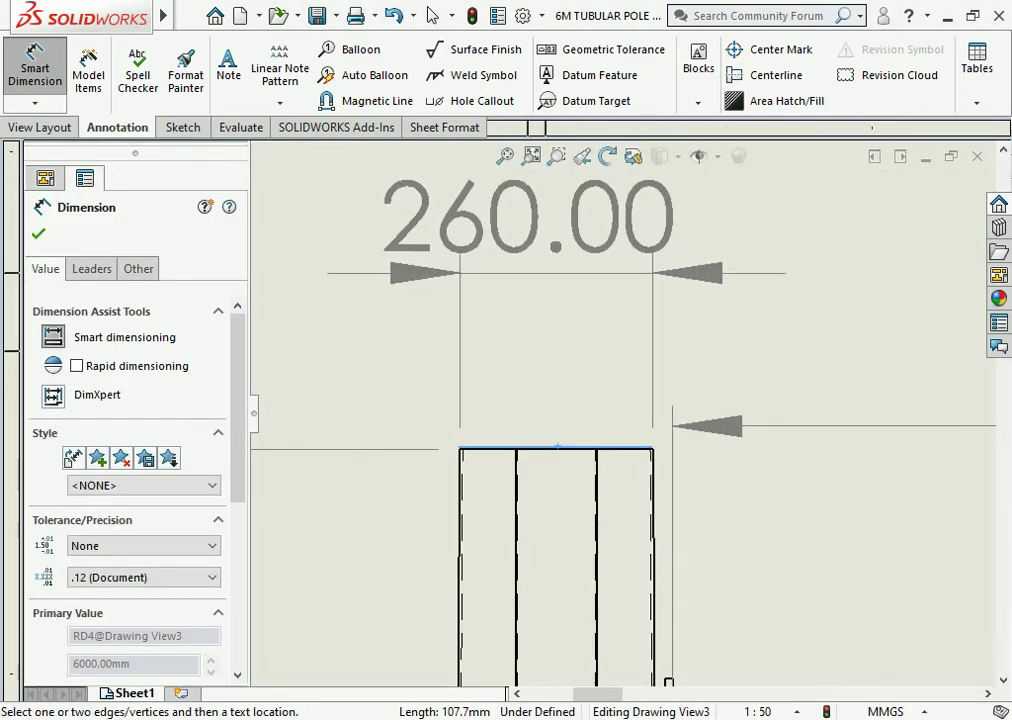
{"action": "key", "text": "Escape"}
Step: Dimension the pole top width as 260.00, placed above the pole top
{"action": "left_click", "coordinate": [461, 500]}
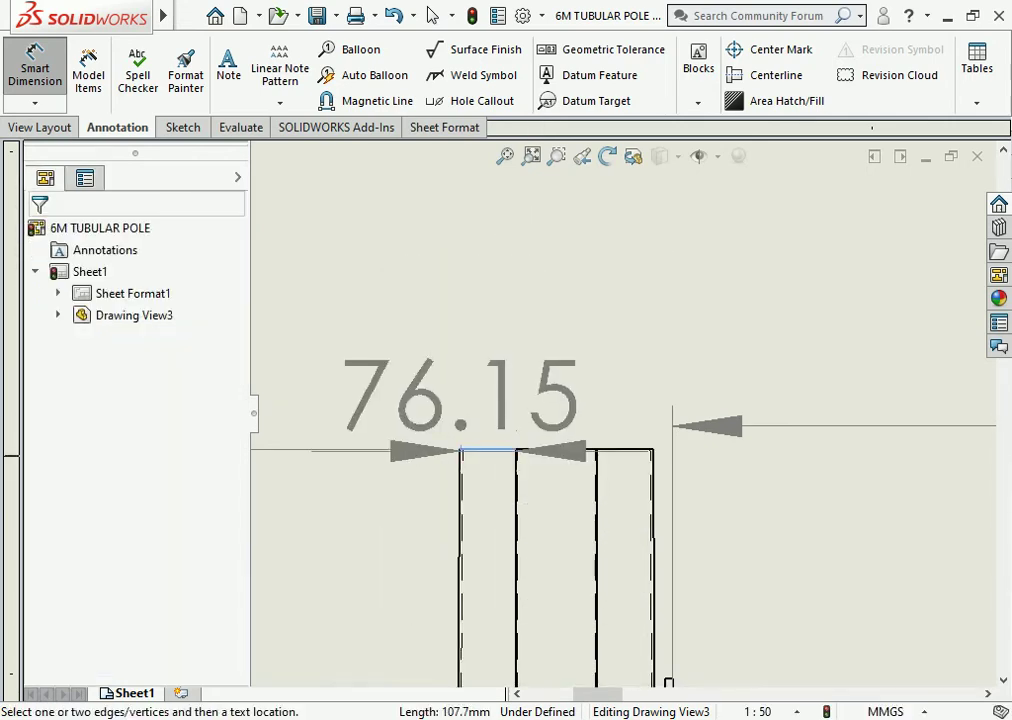
{"action": "scroll", "coordinate": [365, 460], "scroll_direction": "down", "scroll_amount": 3}
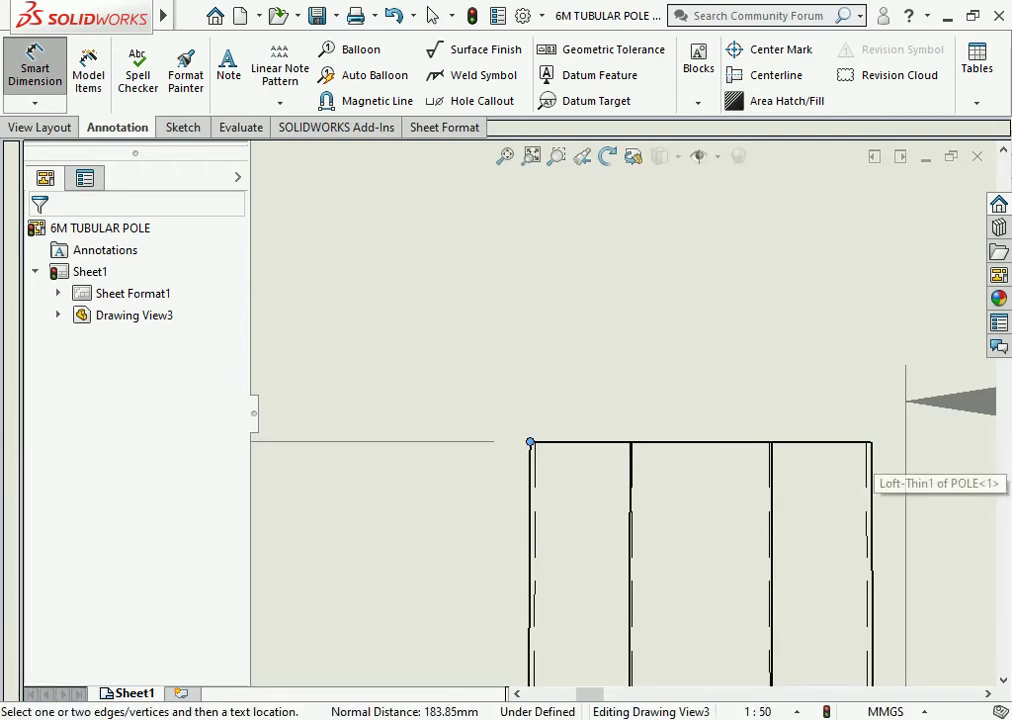
{"action": "left_click", "coordinate": [871, 441]}
{"action": "scroll", "coordinate": [623, 413], "scroll_direction": "up", "scroll_amount": 3}
{"action": "scroll", "coordinate": [623, 413], "scroll_direction": "up", "scroll_amount": 3}
{"action": "scroll", "coordinate": [623, 413], "scroll_direction": "up", "scroll_amount": 3}
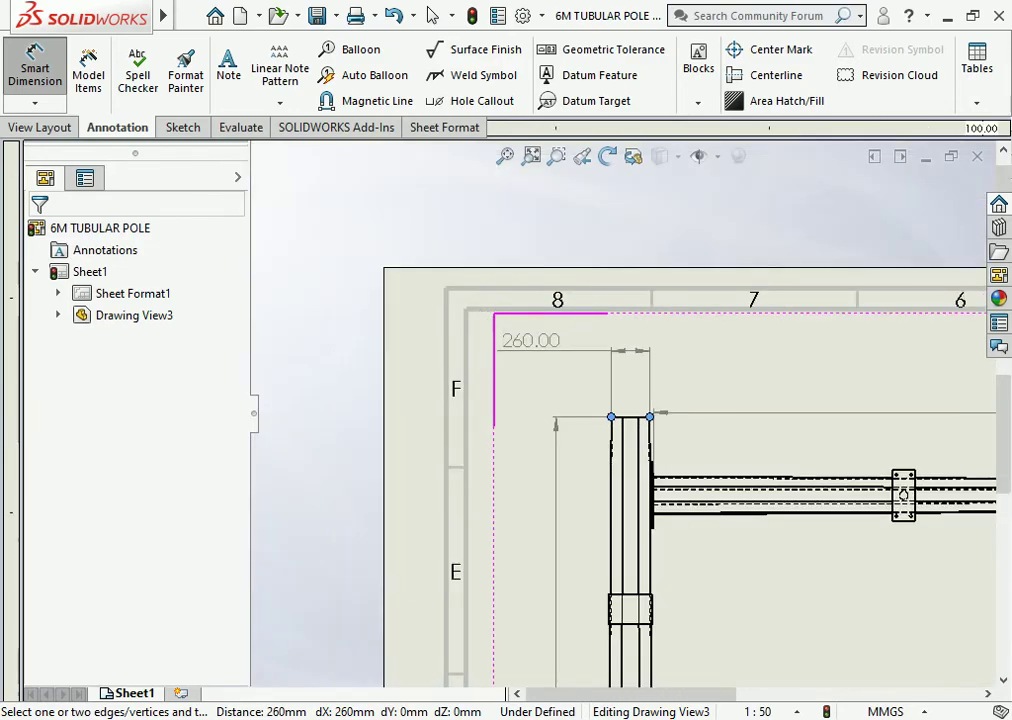
{"action": "left_click", "coordinate": [556, 365]}
{"action": "scroll", "coordinate": [620, 413], "scroll_direction": "up", "scroll_amount": 3}
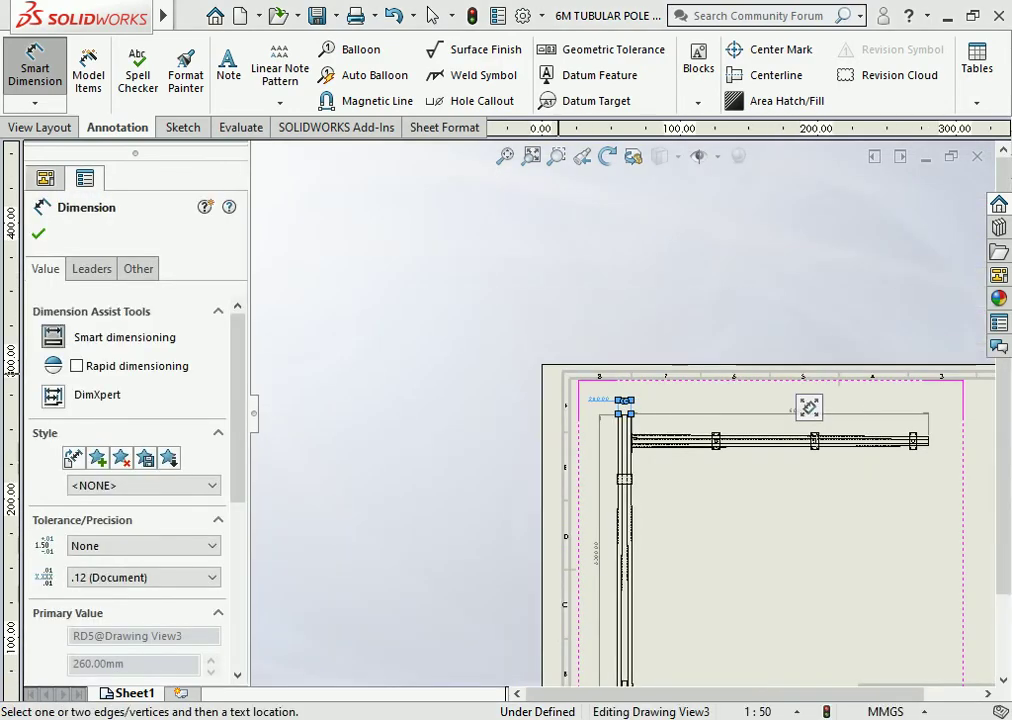
{"action": "scroll", "coordinate": [809, 407], "scroll_direction": "down", "scroll_amount": 2}
{"action": "scroll", "coordinate": [809, 407], "scroll_direction": "down", "scroll_amount": 2}
{"action": "scroll", "coordinate": [809, 407], "scroll_direction": "down", "scroll_amount": 2}
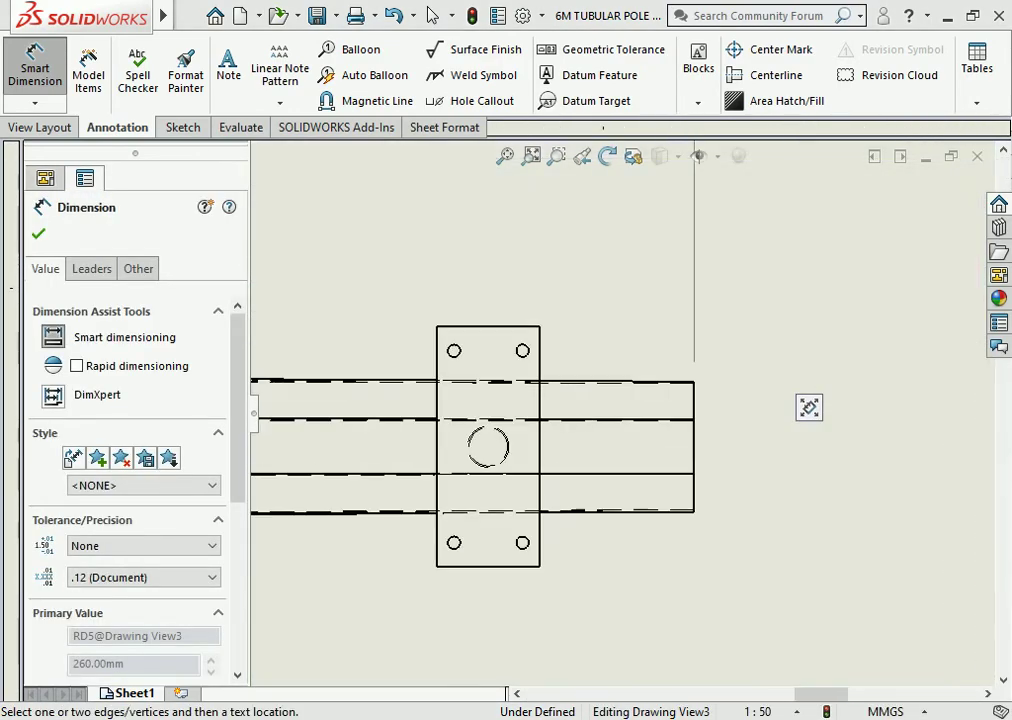
{"action": "scroll", "coordinate": [720, 380], "scroll_direction": "down", "scroll_amount": 2}
{"action": "scroll", "coordinate": [720, 380], "scroll_direction": "down", "scroll_amount": 2}
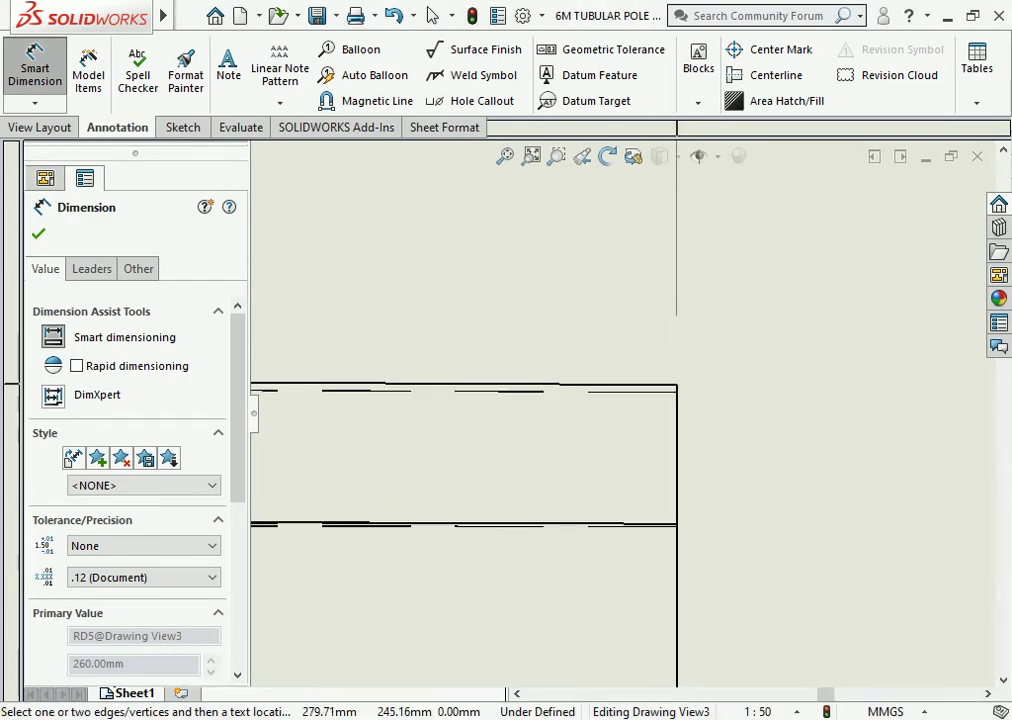
{"action": "scroll", "coordinate": [623, 413], "scroll_direction": "up", "scroll_amount": 2}
{"action": "scroll", "coordinate": [658, 439], "scroll_direction": "down", "scroll_amount": 3}
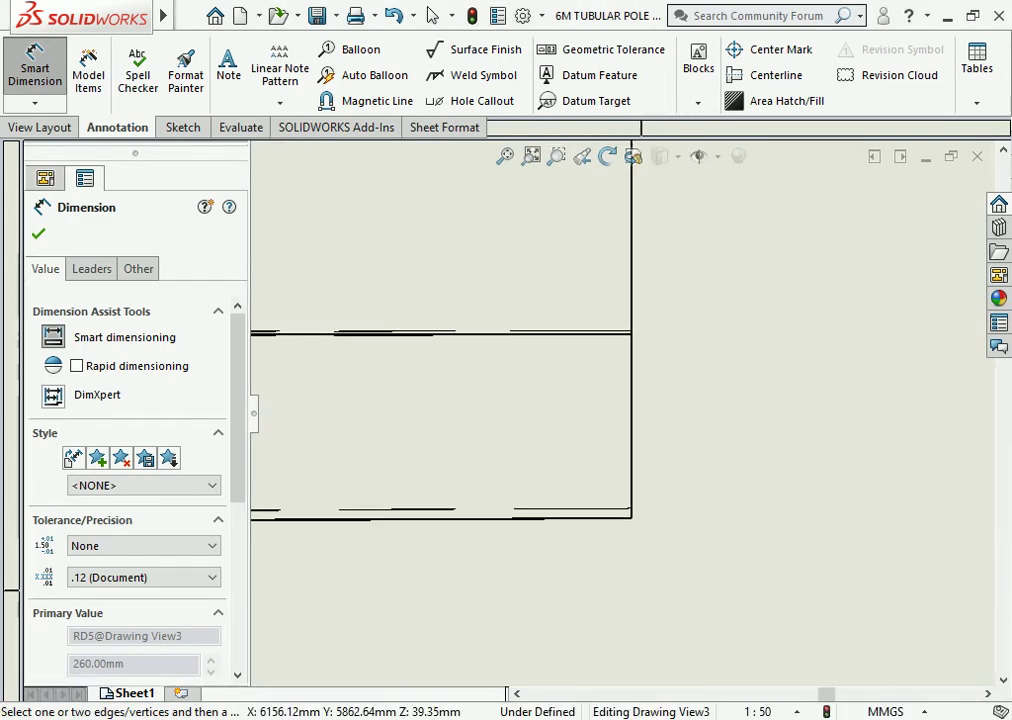
{"action": "scroll", "coordinate": [620, 395], "scroll_direction": "up", "scroll_amount": 1}
{"action": "scroll", "coordinate": [620, 395], "scroll_direction": "up", "scroll_amount": 2}
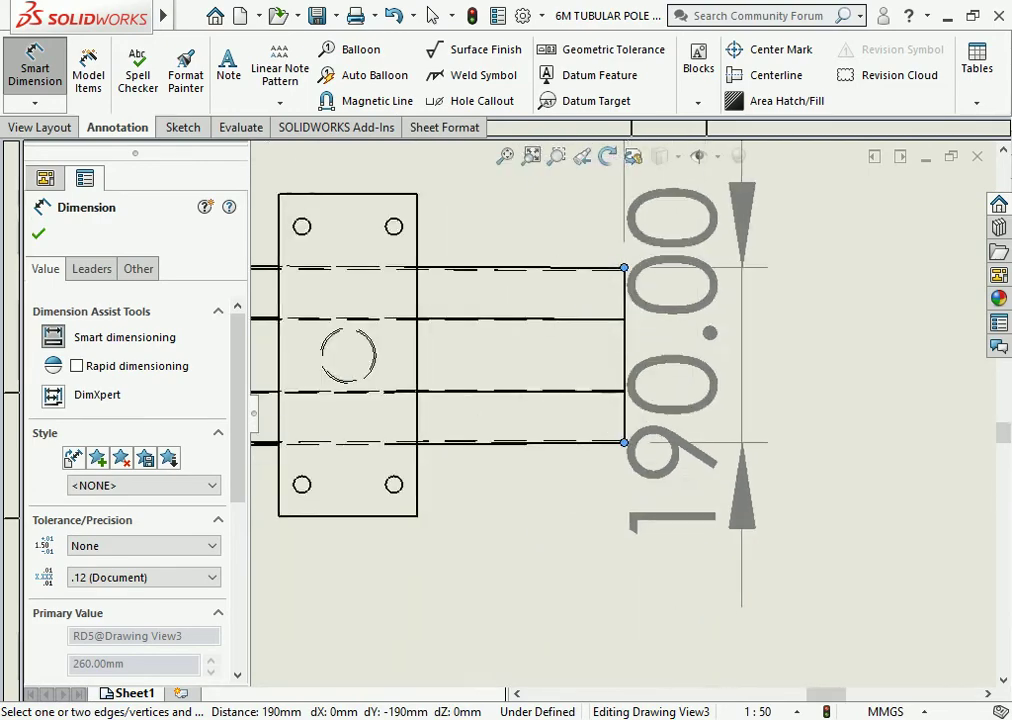
{"action": "scroll", "coordinate": [620, 395], "scroll_direction": "up", "scroll_amount": 1}
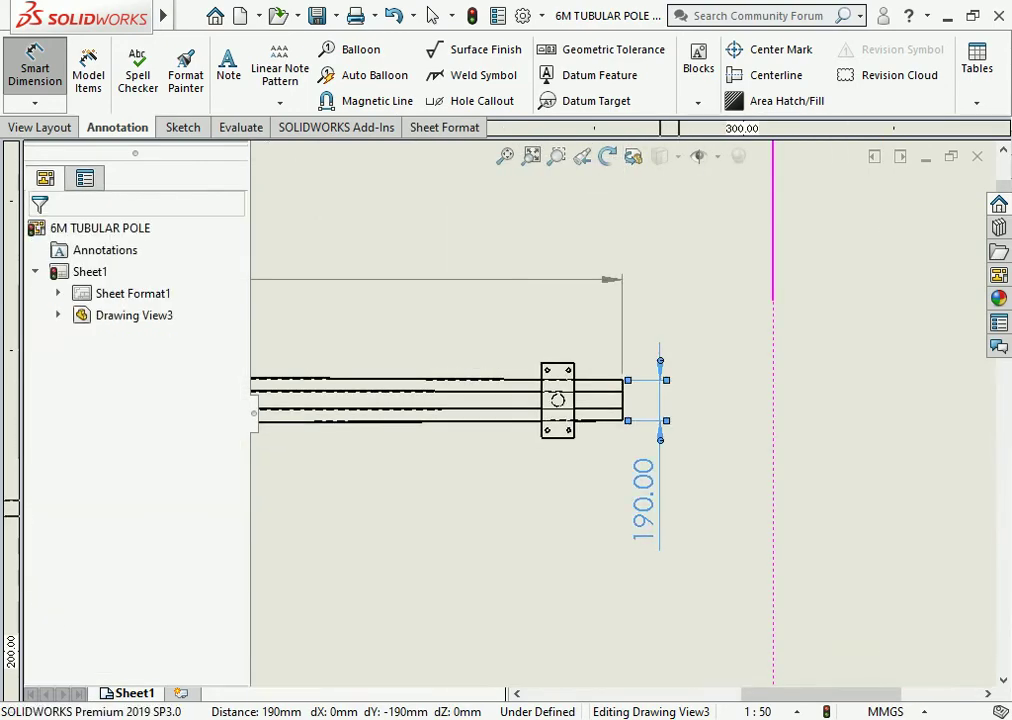
{"action": "scroll", "coordinate": [622, 410], "scroll_direction": "up", "scroll_amount": 2}
{"action": "scroll", "coordinate": [622, 410], "scroll_direction": "up", "scroll_amount": 3}
{"action": "scroll", "coordinate": [524, 414], "scroll_direction": "down", "scroll_amount": 1}
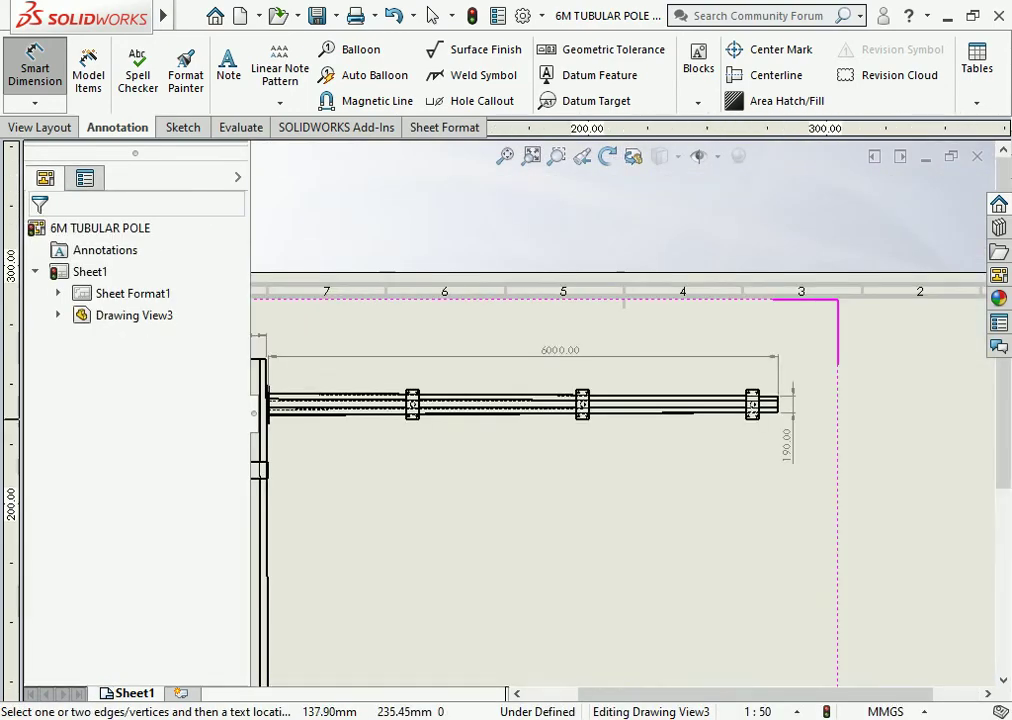
{"action": "scroll", "coordinate": [500, 412], "scroll_direction": "up", "scroll_amount": 1}
{"action": "scroll", "coordinate": [480, 400], "scroll_direction": "down", "scroll_amount": 1}
{"action": "scroll", "coordinate": [522, 375], "scroll_direction": "down", "scroll_amount": 1}
{"action": "scroll", "coordinate": [430, 320], "scroll_direction": "down", "scroll_amount": 1}
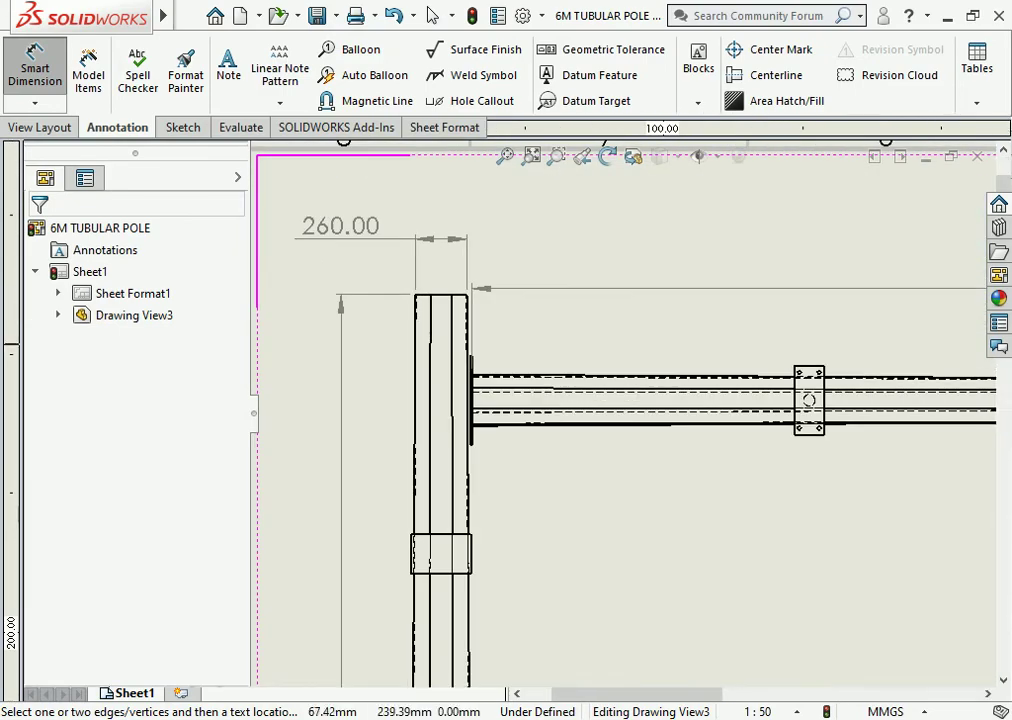
{"action": "scroll", "coordinate": [440, 325], "scroll_direction": "down", "scroll_amount": 1}
{"action": "scroll", "coordinate": [480, 320], "scroll_direction": "down", "scroll_amount": 1}
{"action": "scroll", "coordinate": [505, 320], "scroll_direction": "down", "scroll_amount": 1}
{"action": "scroll", "coordinate": [527, 346], "scroll_direction": "down", "scroll_amount": 2}
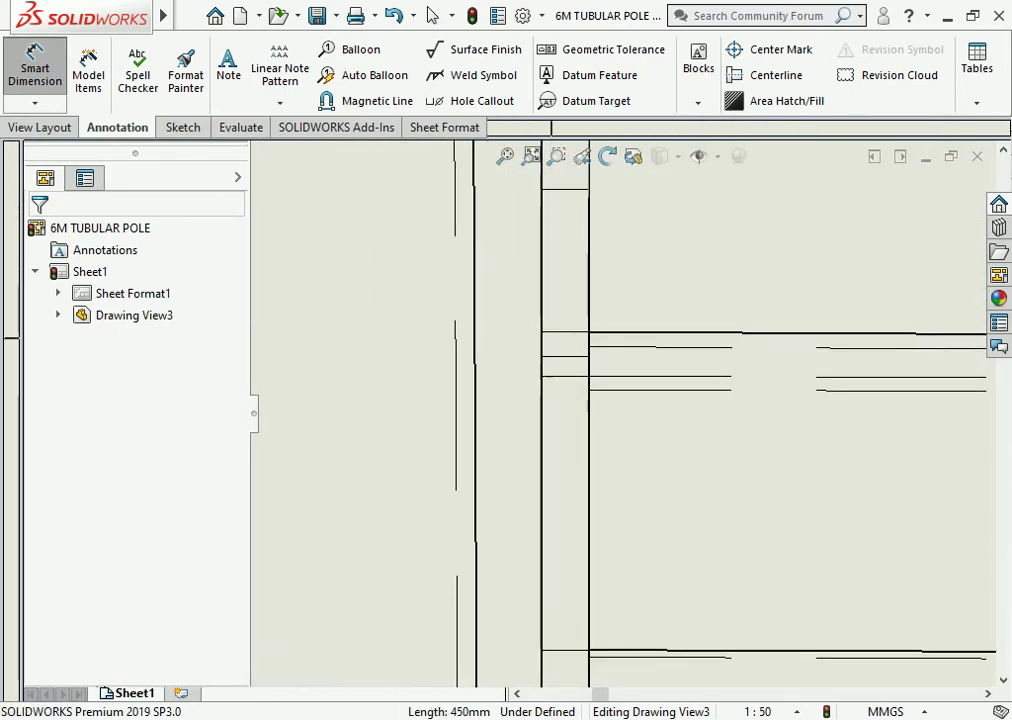
Step: Add the 258.20 vertical dimension beside the plate at the arm joint
{"action": "left_click", "coordinate": [583, 459]}
{"action": "scroll", "coordinate": [595, 460], "scroll_direction": "up", "scroll_amount": 1}
{"action": "scroll", "coordinate": [595, 460], "scroll_direction": "up", "scroll_amount": 1}
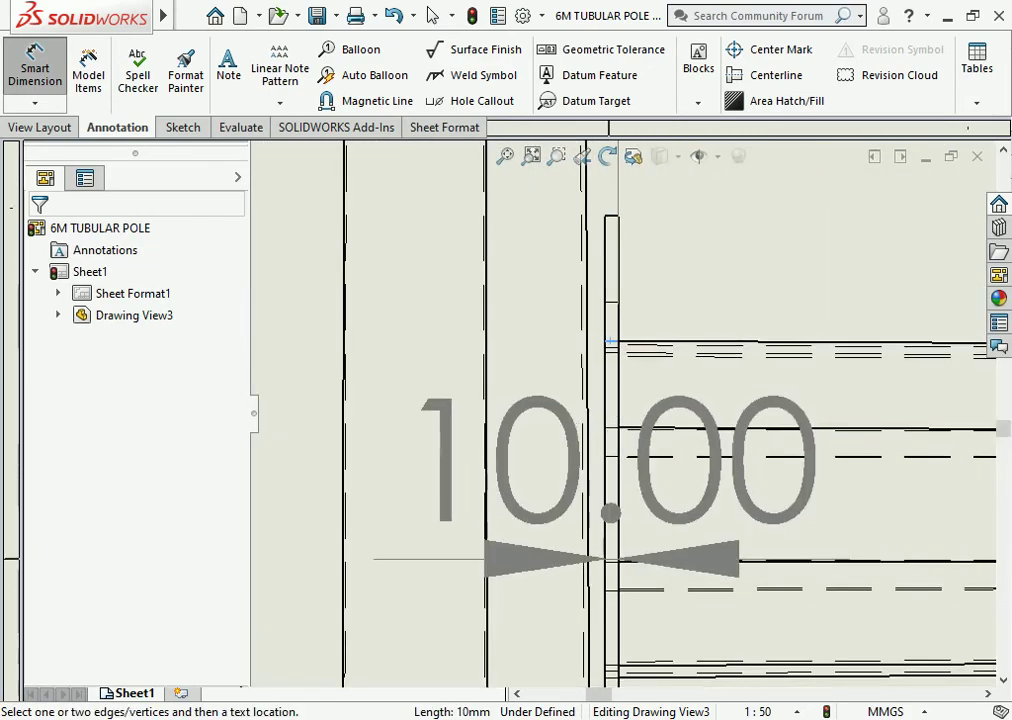
{"action": "scroll", "coordinate": [600, 470], "scroll_direction": "down", "scroll_amount": 1}
{"action": "scroll", "coordinate": [624, 520], "scroll_direction": "down", "scroll_amount": 2}
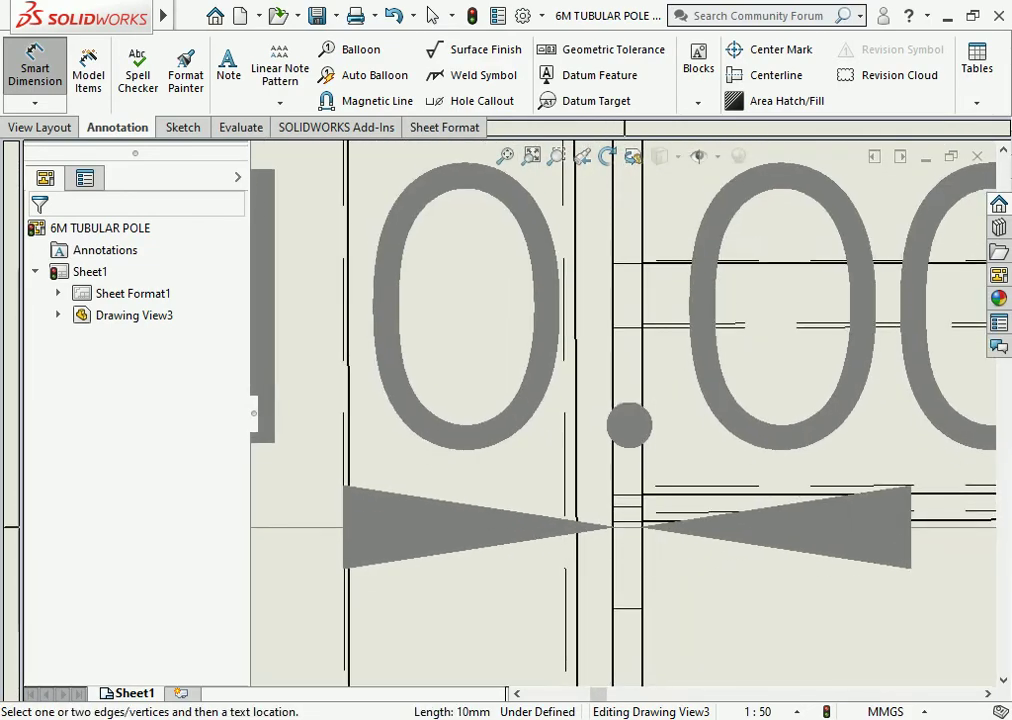
{"action": "scroll", "coordinate": [622, 521], "scroll_direction": "up", "scroll_amount": 2}
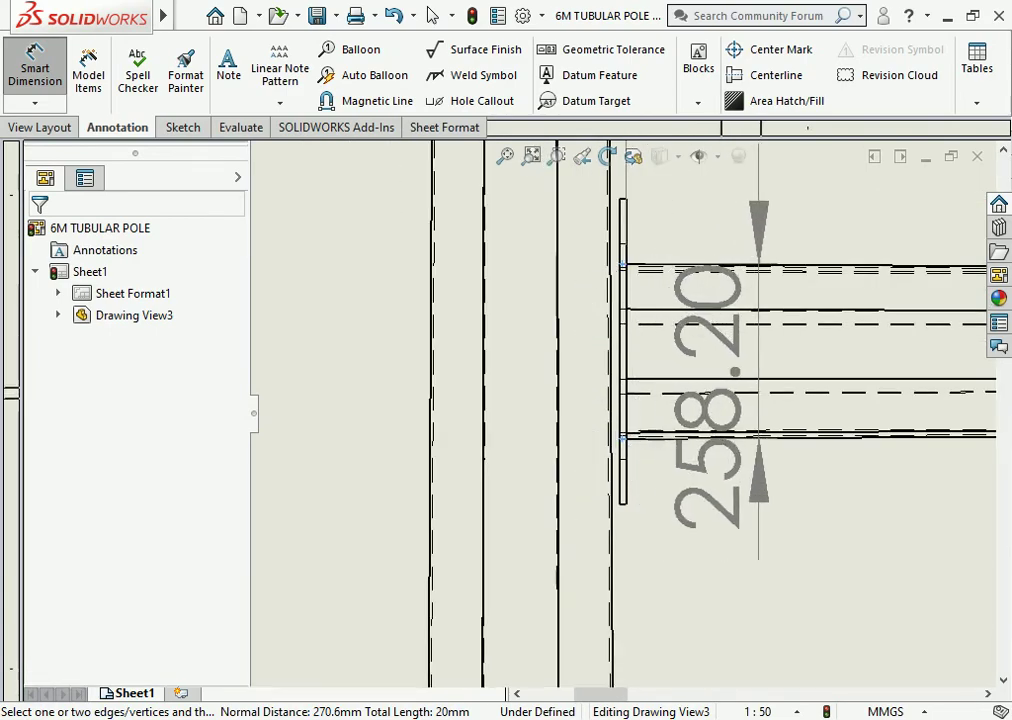
{"action": "scroll", "coordinate": [612, 444], "scroll_direction": "down", "scroll_amount": 1}
{"action": "scroll", "coordinate": [612, 444], "scroll_direction": "down", "scroll_amount": 2}
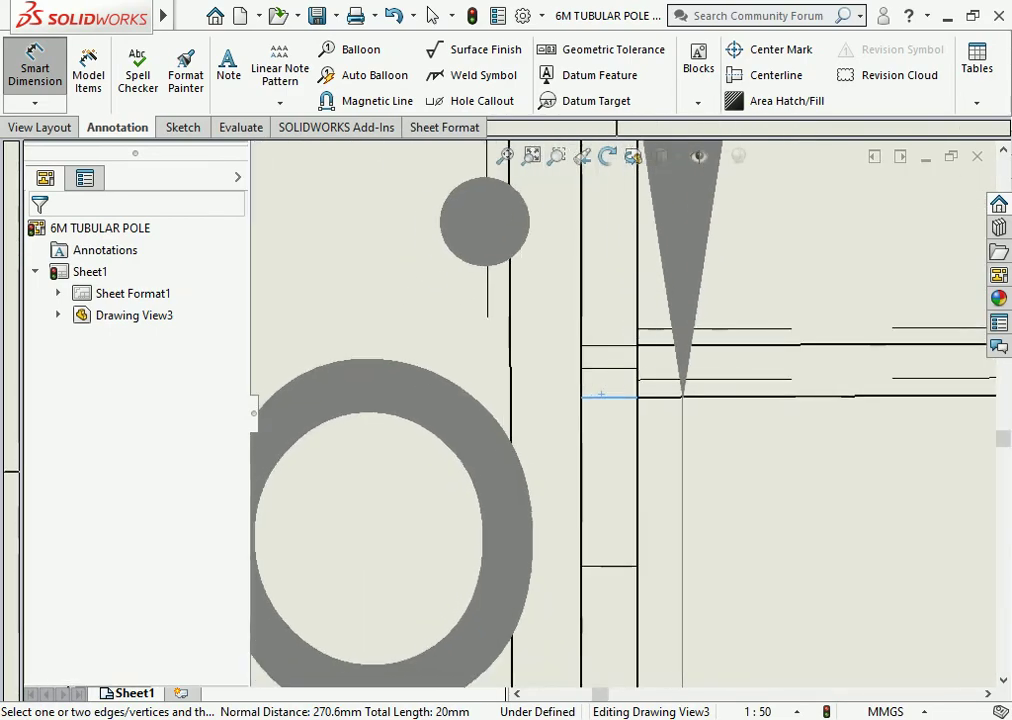
{"action": "scroll", "coordinate": [615, 430], "scroll_direction": "up", "scroll_amount": 2}
{"action": "scroll", "coordinate": [619, 408], "scroll_direction": "up", "scroll_amount": 2}
{"action": "scroll", "coordinate": [619, 408], "scroll_direction": "up", "scroll_amount": 4}
{"action": "scroll", "coordinate": [620, 409], "scroll_direction": "up", "scroll_amount": 2}
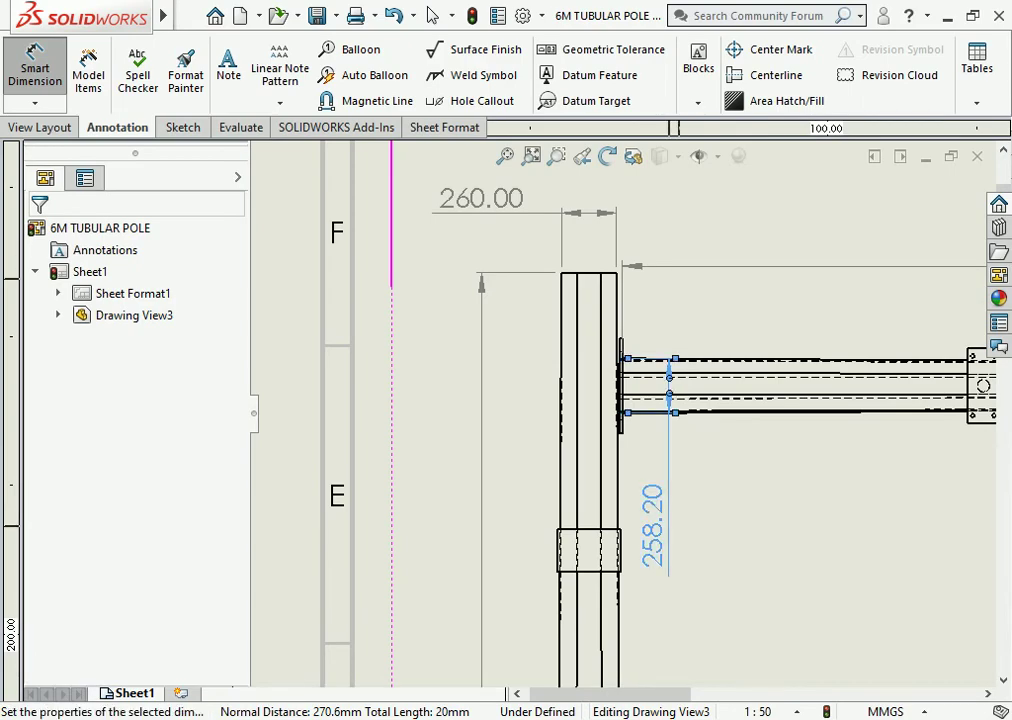
{"action": "key", "text": "Escape"}
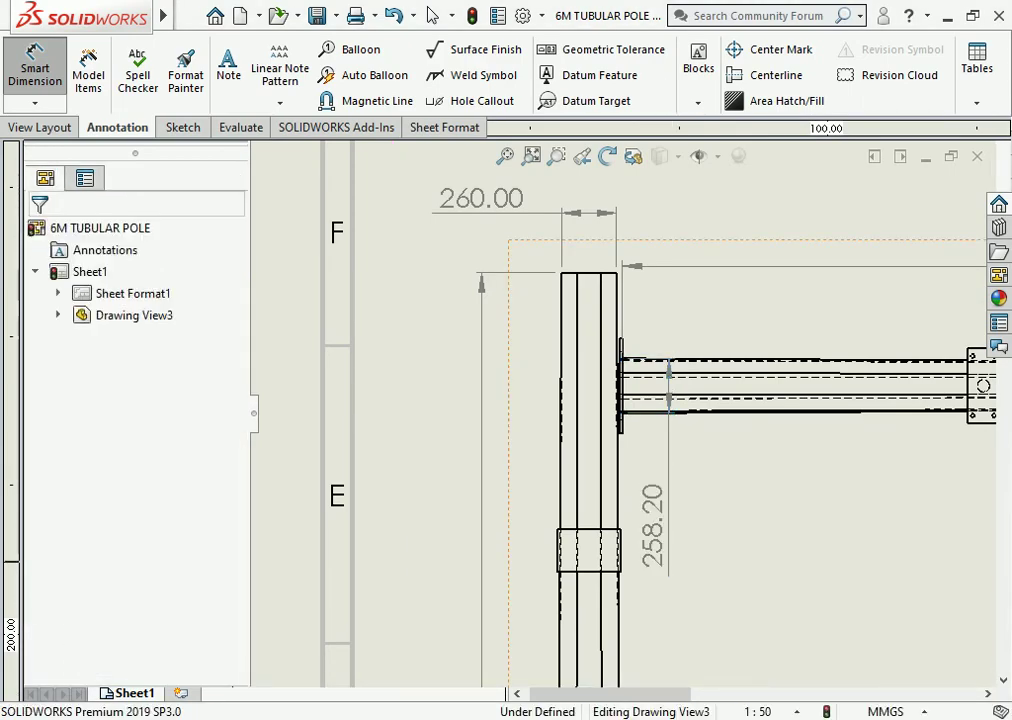
{"action": "left_click", "coordinate": [620, 408]}
{"action": "scroll", "coordinate": [620, 408], "scroll_direction": "up", "scroll_amount": 3}
{"action": "scroll", "coordinate": [560, 537], "scroll_direction": "up", "scroll_amount": 2}
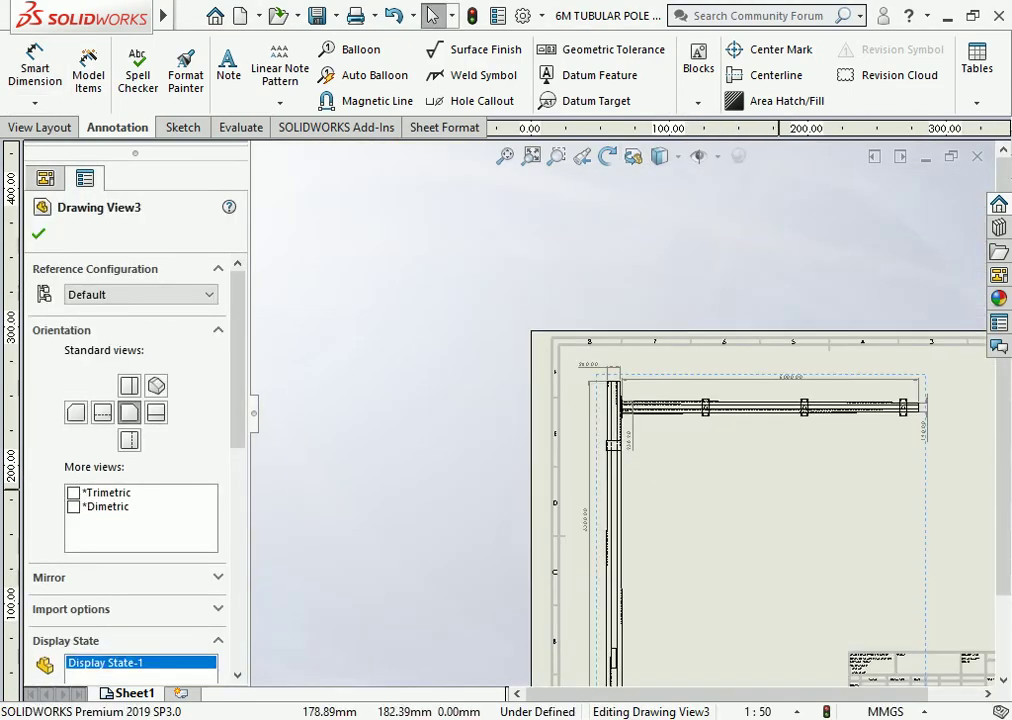
{"action": "key", "text": "Escape"}
{"action": "scroll", "coordinate": [584, 402], "scroll_direction": "down", "scroll_amount": 2}
Step: Insert a centerline along the pole's long vertical edge
{"action": "scroll", "coordinate": [584, 402], "scroll_direction": "down", "scroll_amount": 2}
{"action": "left_click", "coordinate": [776, 75]}
{"action": "scroll", "coordinate": [584, 402], "scroll_direction": "down", "scroll_amount": 1}
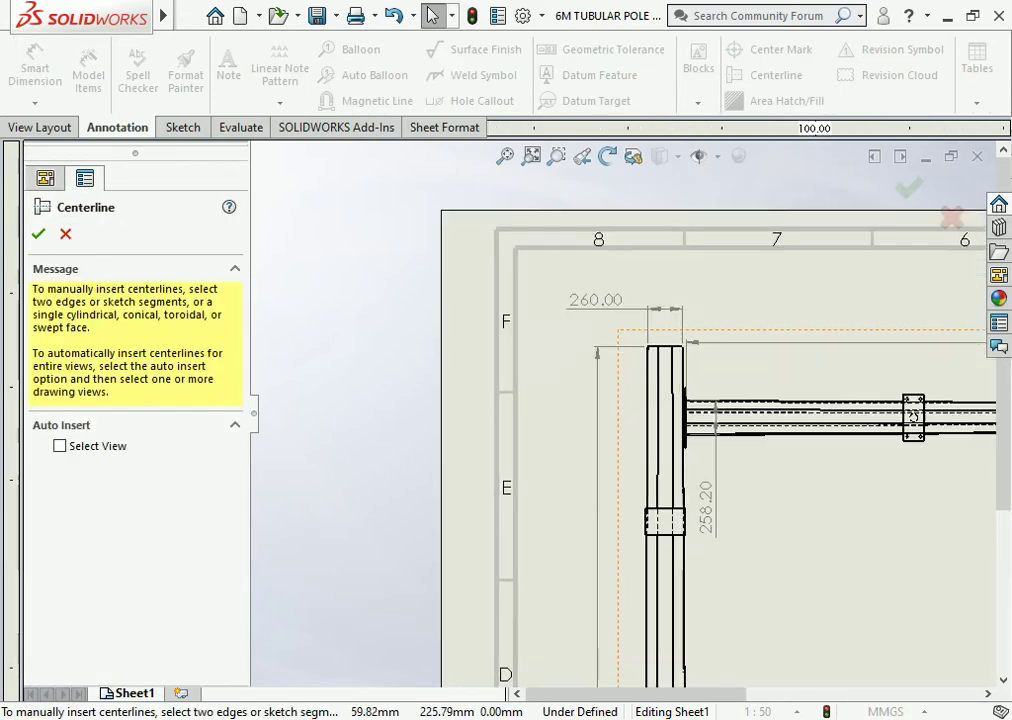
{"action": "scroll", "coordinate": [630, 495], "scroll_direction": "down", "scroll_amount": 2}
{"action": "scroll", "coordinate": [630, 495], "scroll_direction": "down", "scroll_amount": 2}
{"action": "scroll", "coordinate": [630, 495], "scroll_direction": "down", "scroll_amount": 1}
{"action": "scroll", "coordinate": [630, 495], "scroll_direction": "down", "scroll_amount": 1}
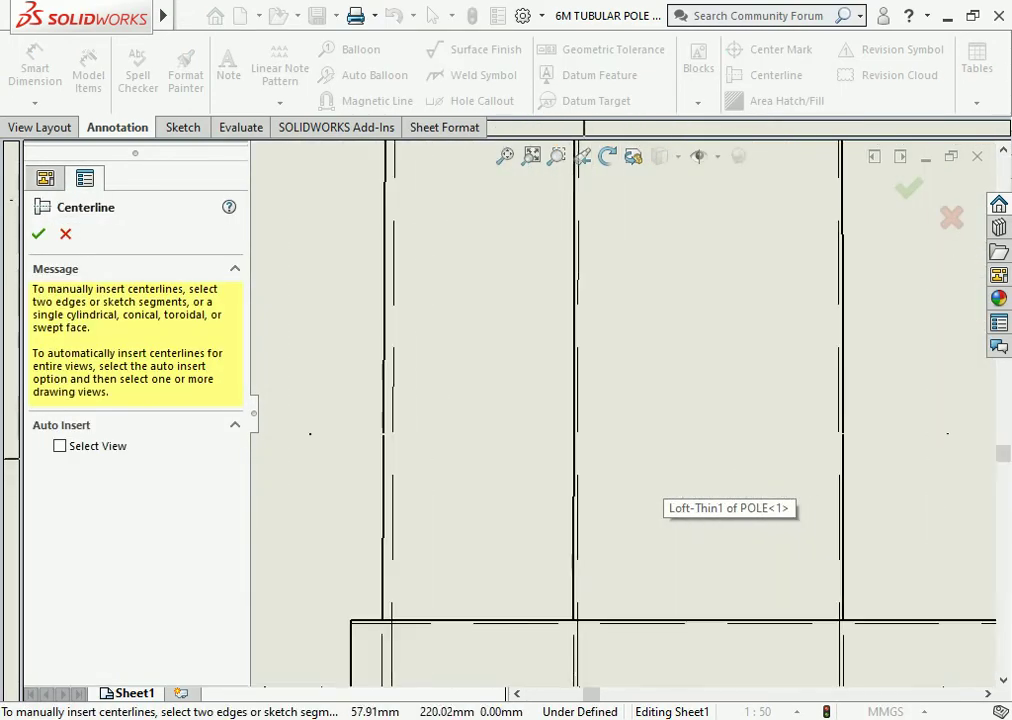
{"action": "scroll", "coordinate": [580, 424], "scroll_direction": "down", "scroll_amount": 1}
{"action": "left_click", "coordinate": [580, 424]}
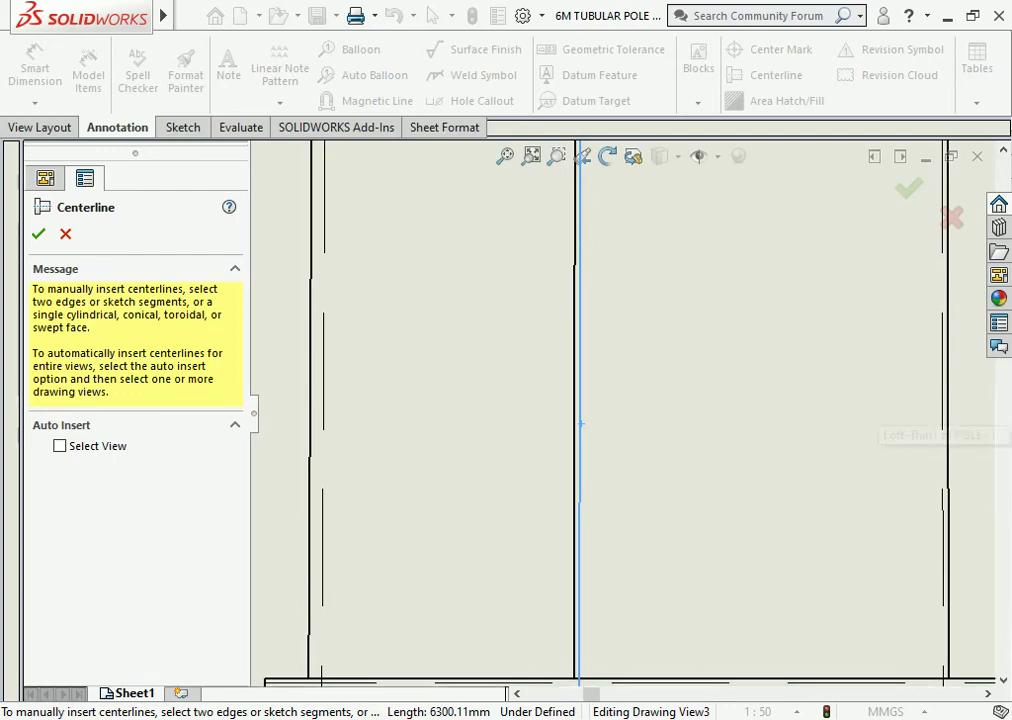
{"action": "scroll", "coordinate": [580, 424], "scroll_direction": "up", "scroll_amount": 1}
{"action": "scroll", "coordinate": [580, 424], "scroll_direction": "up", "scroll_amount": 1}
{"action": "scroll", "coordinate": [580, 424], "scroll_direction": "up", "scroll_amount": 1}
{"action": "scroll", "coordinate": [580, 424], "scroll_direction": "up", "scroll_amount": 2}
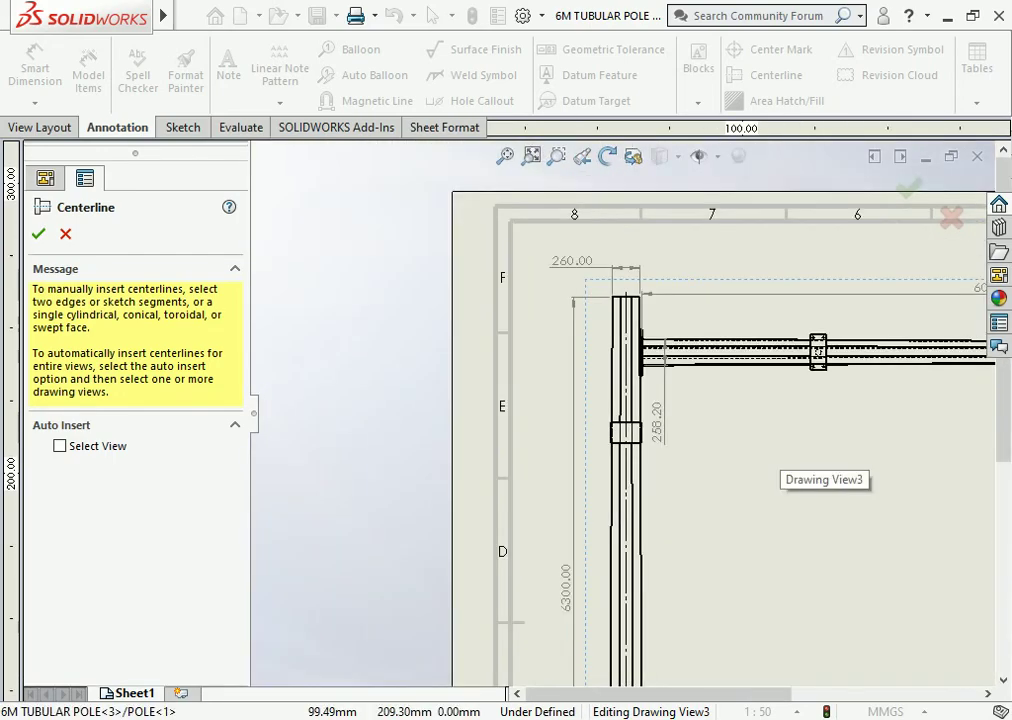
{"action": "key", "text": "Escape"}
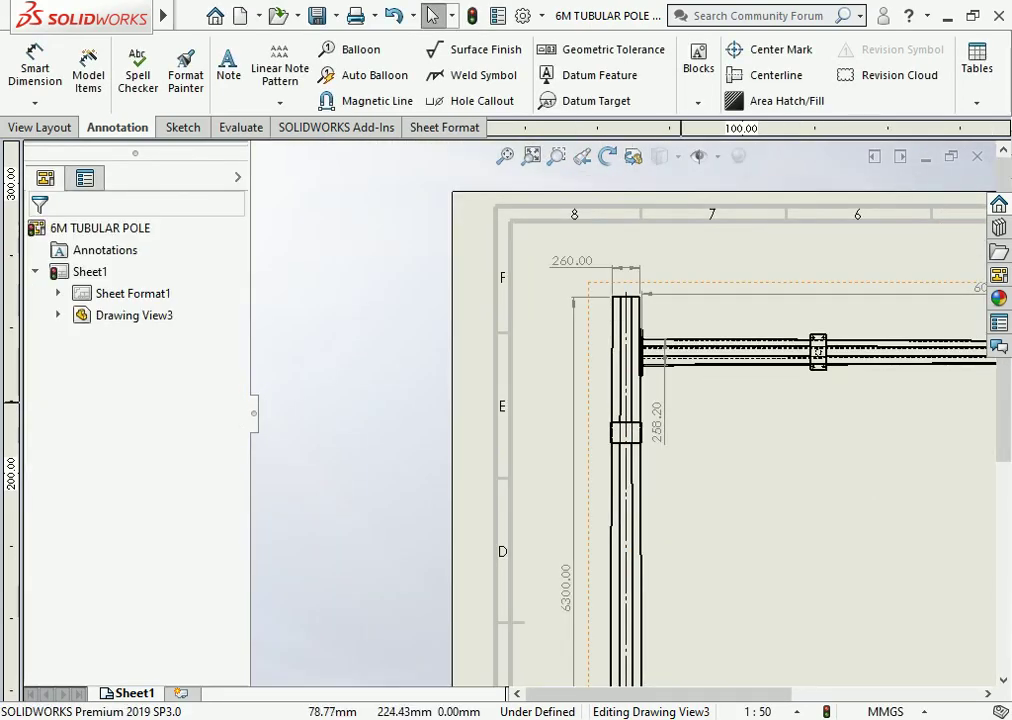
Step: Add a vertical centerline through the bracket plate on the horizontal arm
{"action": "scroll", "coordinate": [742, 347], "scroll_direction": "down", "scroll_amount": 1}
{"action": "left_click", "coordinate": [35, 68]}
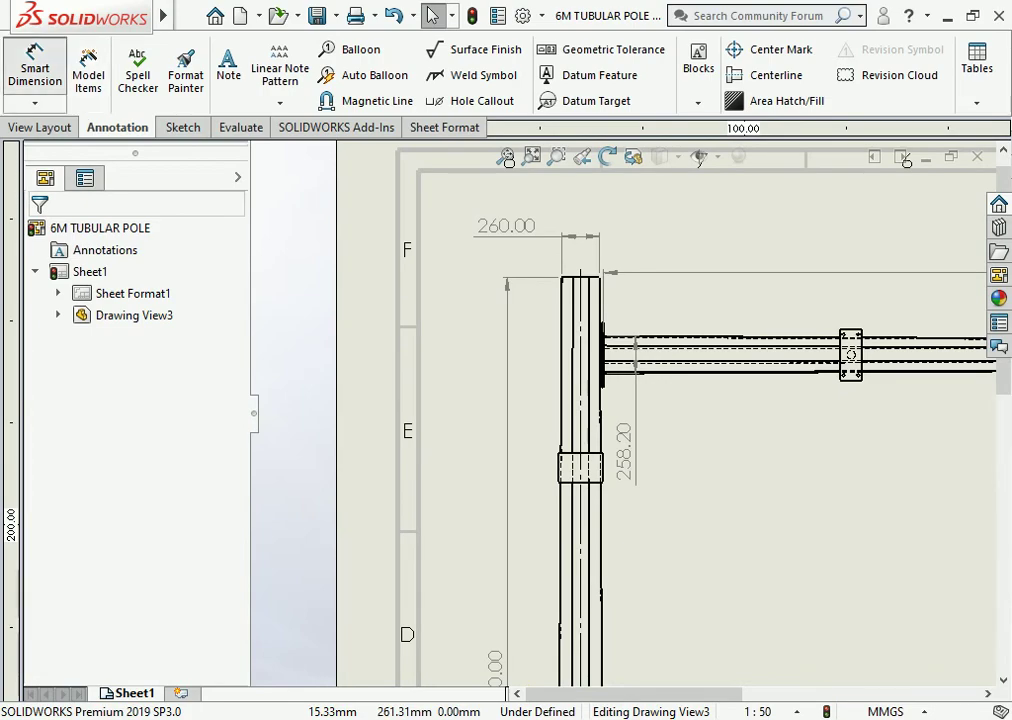
{"action": "scroll", "coordinate": [845, 342], "scroll_direction": "down", "scroll_amount": 1}
{"action": "scroll", "coordinate": [845, 342], "scroll_direction": "down", "scroll_amount": 2}
{"action": "key", "text": "Escape"}
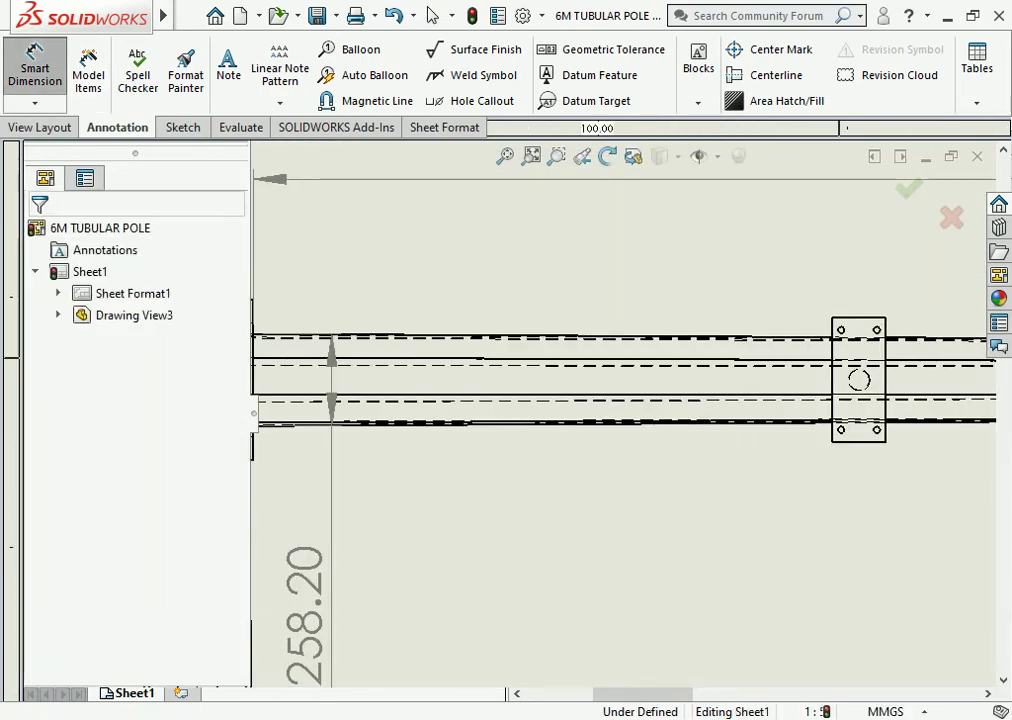
{"action": "left_click", "coordinate": [770, 75]}
{"action": "scroll", "coordinate": [862, 340], "scroll_direction": "down", "scroll_amount": 3}
{"action": "scroll", "coordinate": [778, 280], "scroll_direction": "down", "scroll_amount": 1}
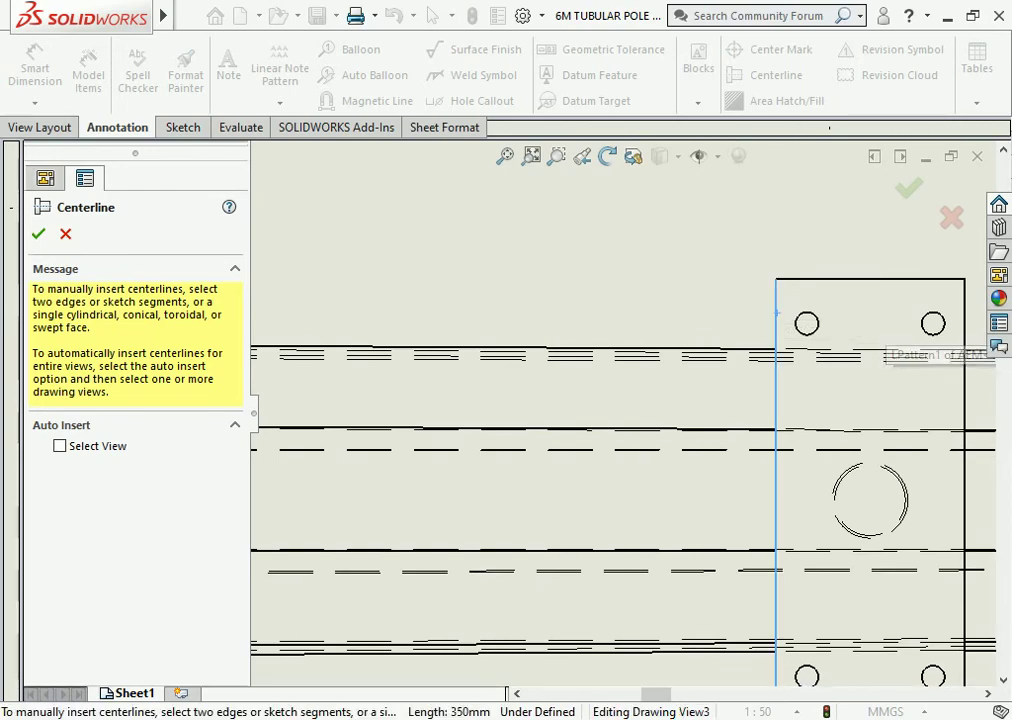
{"action": "scroll", "coordinate": [776, 313], "scroll_direction": "up", "scroll_amount": 3}
{"action": "scroll", "coordinate": [700, 400], "scroll_direction": "up", "scroll_amount": 4}
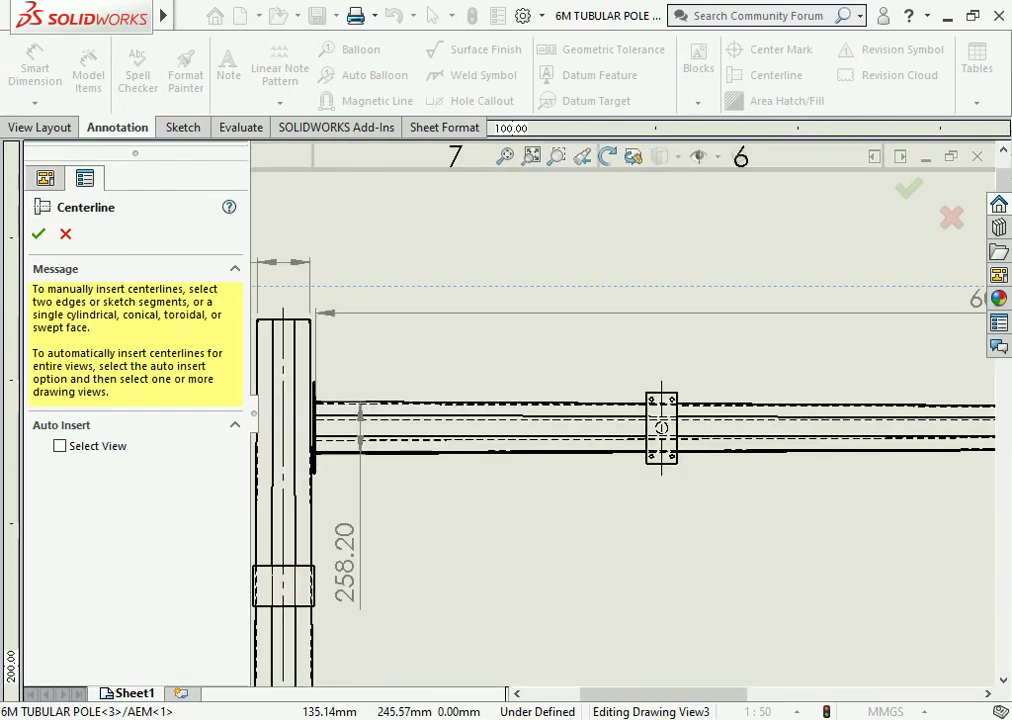
{"action": "scroll", "coordinate": [650, 430], "scroll_direction": "up", "scroll_amount": 1}
{"action": "scroll", "coordinate": [840, 430], "scroll_direction": "down", "scroll_amount": 2}
{"action": "scroll", "coordinate": [840, 430], "scroll_direction": "down", "scroll_amount": 3}
{"action": "scroll", "coordinate": [840, 430], "scroll_direction": "down", "scroll_amount": 2}
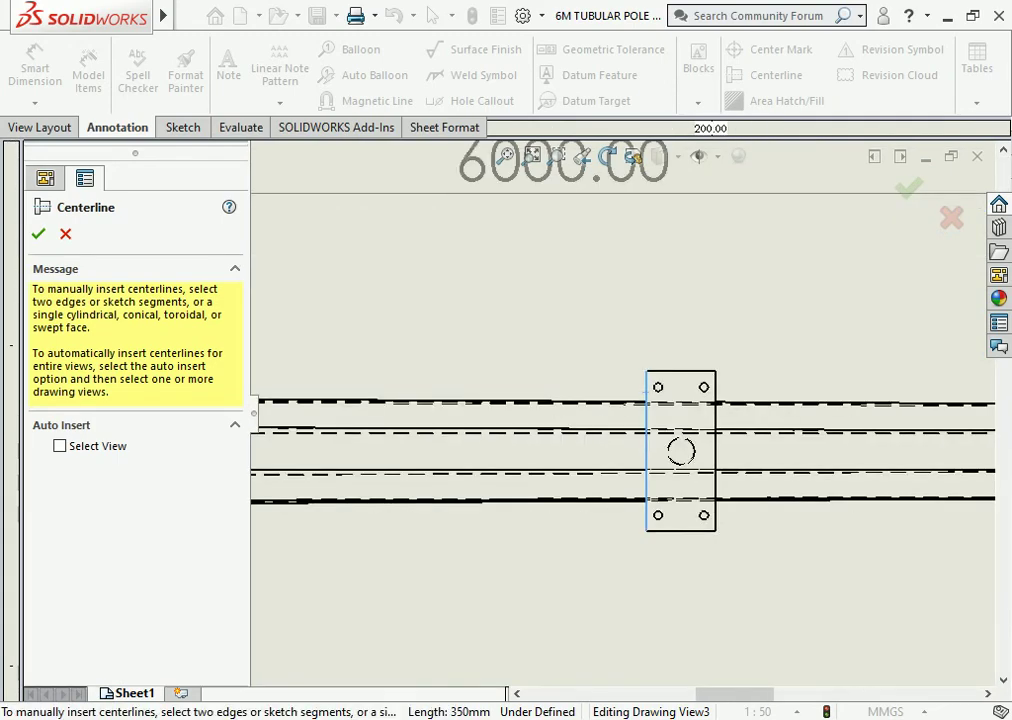
{"action": "scroll", "coordinate": [855, 376], "scroll_direction": "down", "scroll_amount": 1}
{"action": "scroll", "coordinate": [855, 376], "scroll_direction": "down", "scroll_amount": 2}
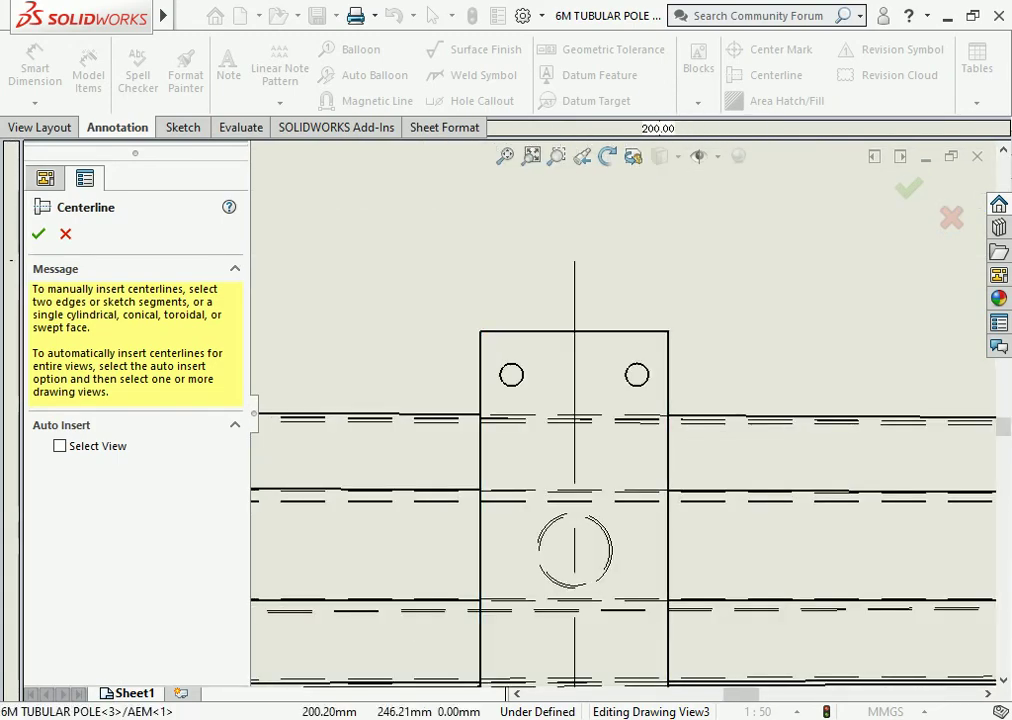
{"action": "scroll", "coordinate": [621, 412], "scroll_direction": "up", "scroll_amount": 5}
{"action": "scroll", "coordinate": [640, 448], "scroll_direction": "up", "scroll_amount": 3}
{"action": "scroll", "coordinate": [921, 398], "scroll_direction": "down", "scroll_amount": 3}
{"action": "scroll", "coordinate": [815, 430], "scroll_direction": "down", "scroll_amount": 2}
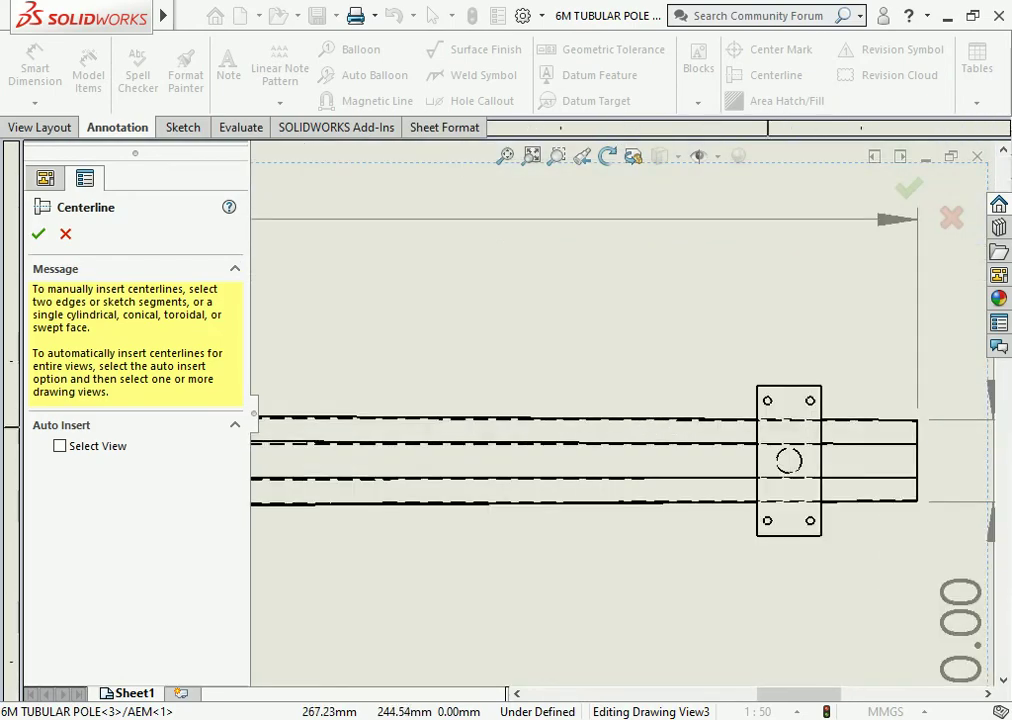
{"action": "scroll", "coordinate": [815, 430], "scroll_direction": "down", "scroll_amount": 2}
{"action": "left_click", "coordinate": [713, 390]}
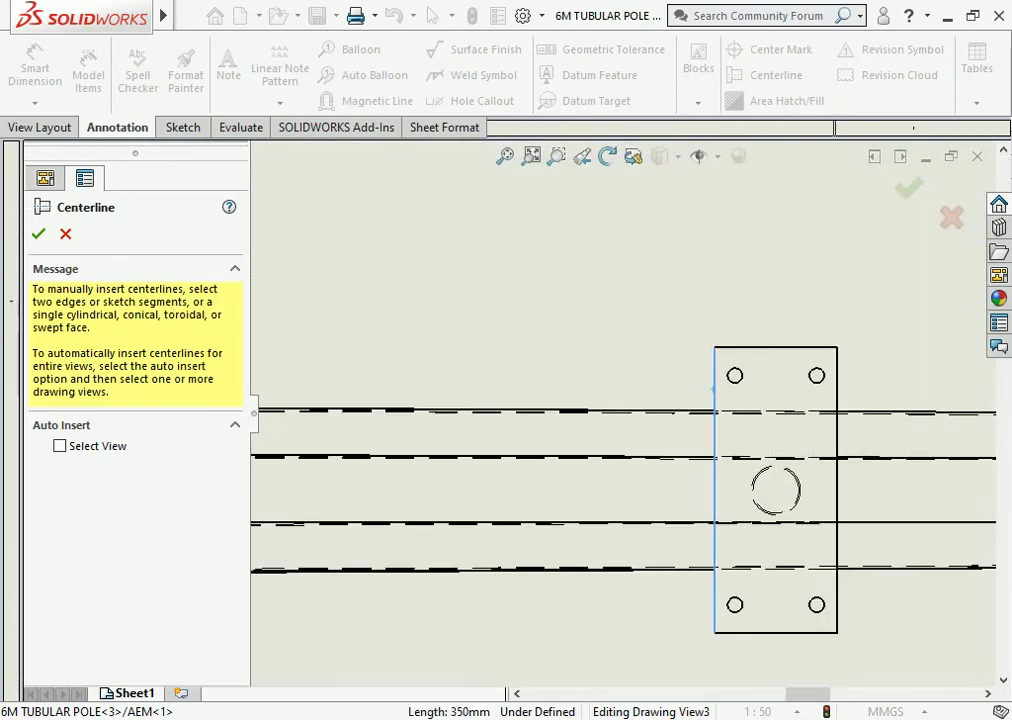
{"action": "scroll", "coordinate": [605, 385], "scroll_direction": "up", "scroll_amount": 2}
{"action": "key", "text": "Escape"}
{"action": "scroll", "coordinate": [628, 427], "scroll_direction": "up", "scroll_amount": 2}
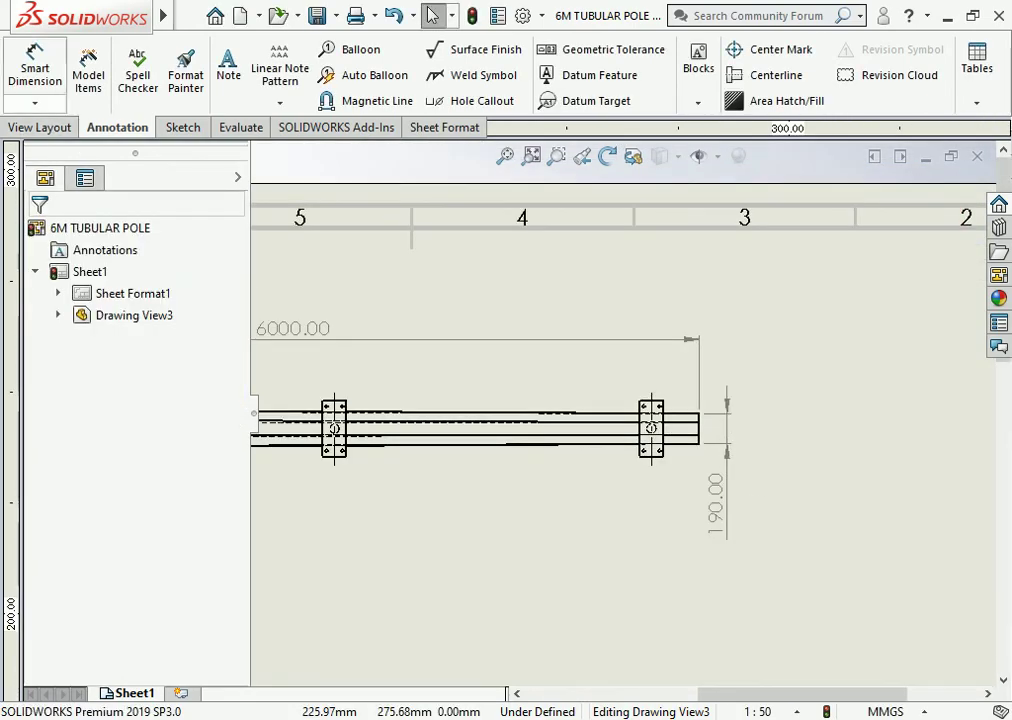
Step: Dimension the arm from the right bracket centreline to the arm end as 300.00
{"action": "key", "text": "d"}
{"action": "scroll", "coordinate": [639, 403], "scroll_direction": "down", "scroll_amount": 2}
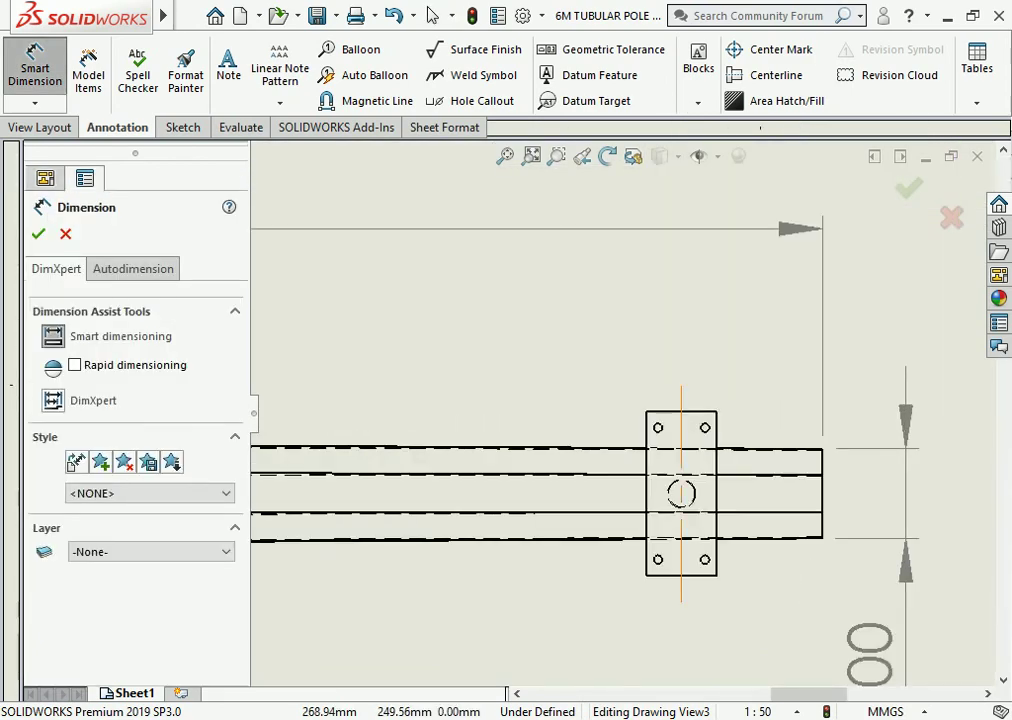
{"action": "left_click", "coordinate": [822, 460]}
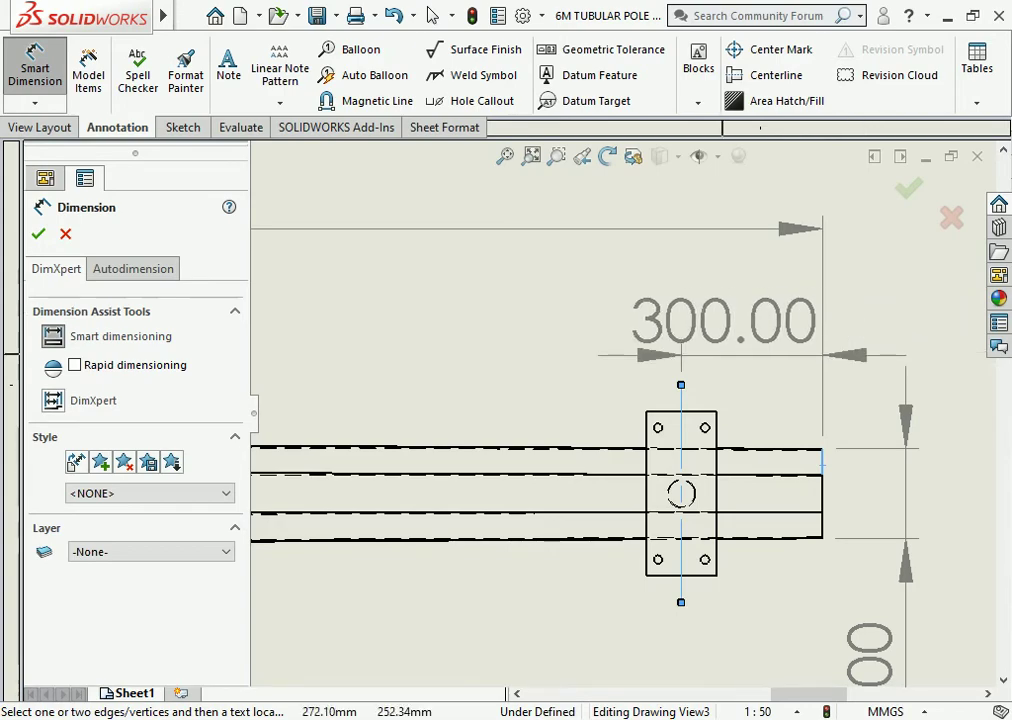
{"action": "left_click", "coordinate": [715, 312]}
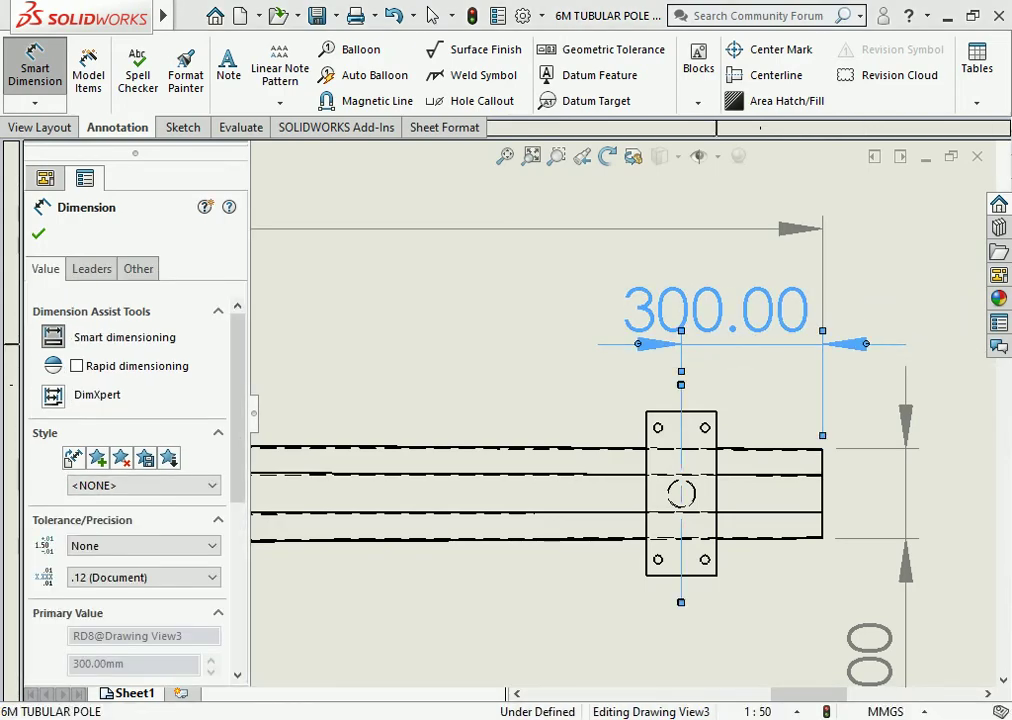
{"action": "scroll", "coordinate": [663, 412], "scroll_direction": "up", "scroll_amount": 3}
{"action": "scroll", "coordinate": [394, 407], "scroll_direction": "down", "scroll_amount": 3}
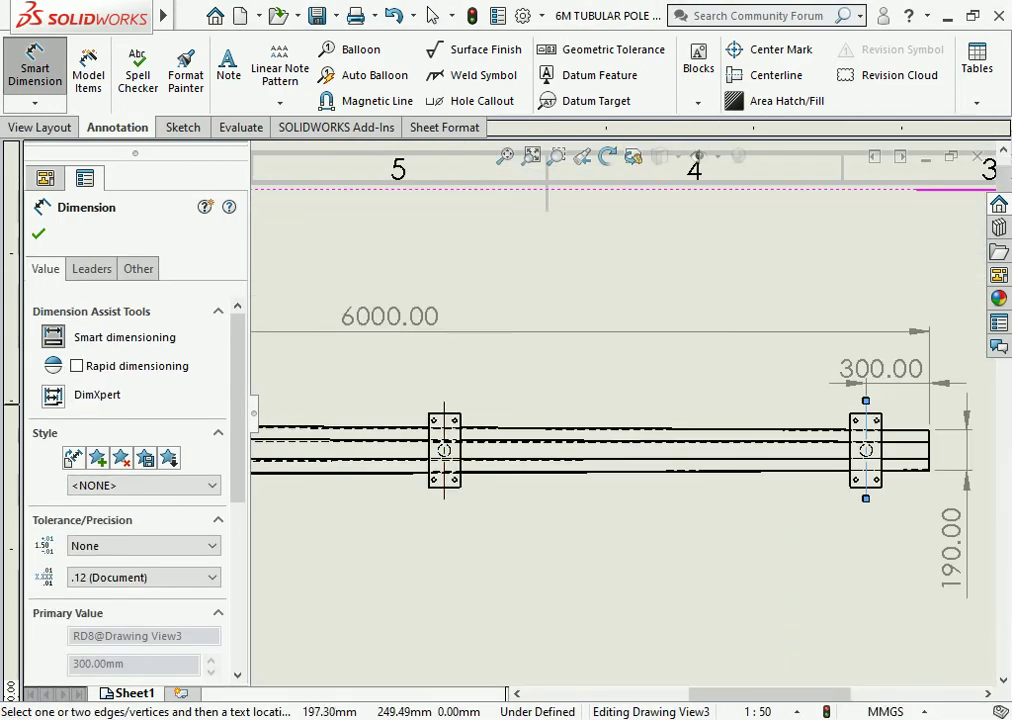
Step: Add the 2000.00 spacing between the two bracket centrelines and shift it slightly right
{"action": "left_click", "coordinate": [444, 410]}
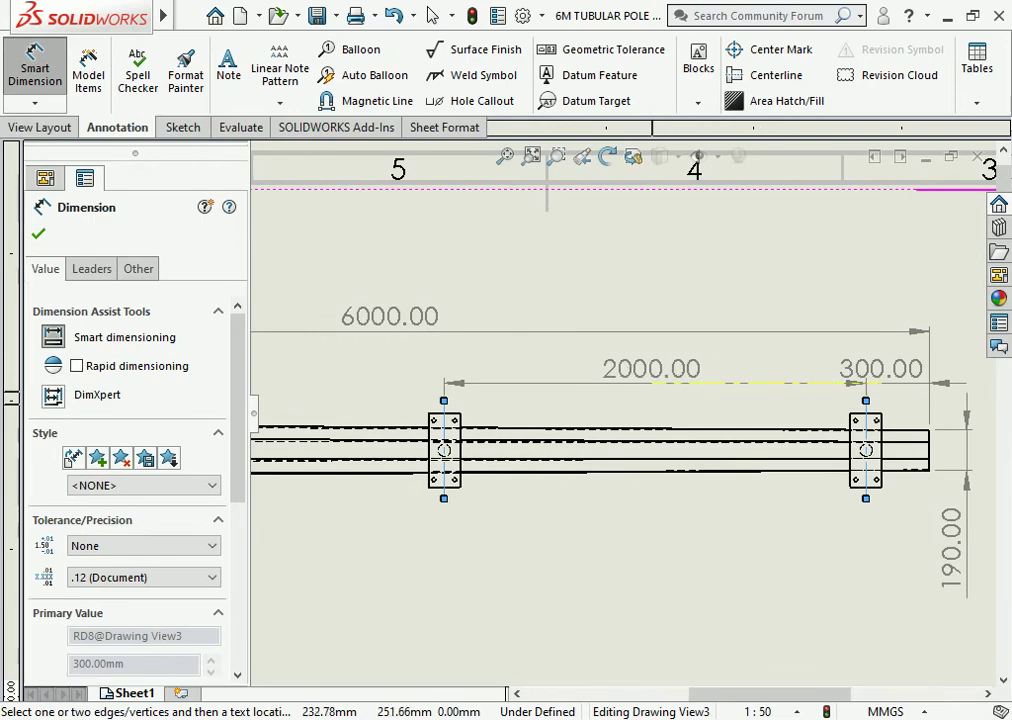
{"action": "left_click", "coordinate": [712, 370]}
{"action": "scroll", "coordinate": [621, 412], "scroll_direction": "up", "scroll_amount": 3}
{"action": "scroll", "coordinate": [621, 412], "scroll_direction": "up", "scroll_amount": 2}
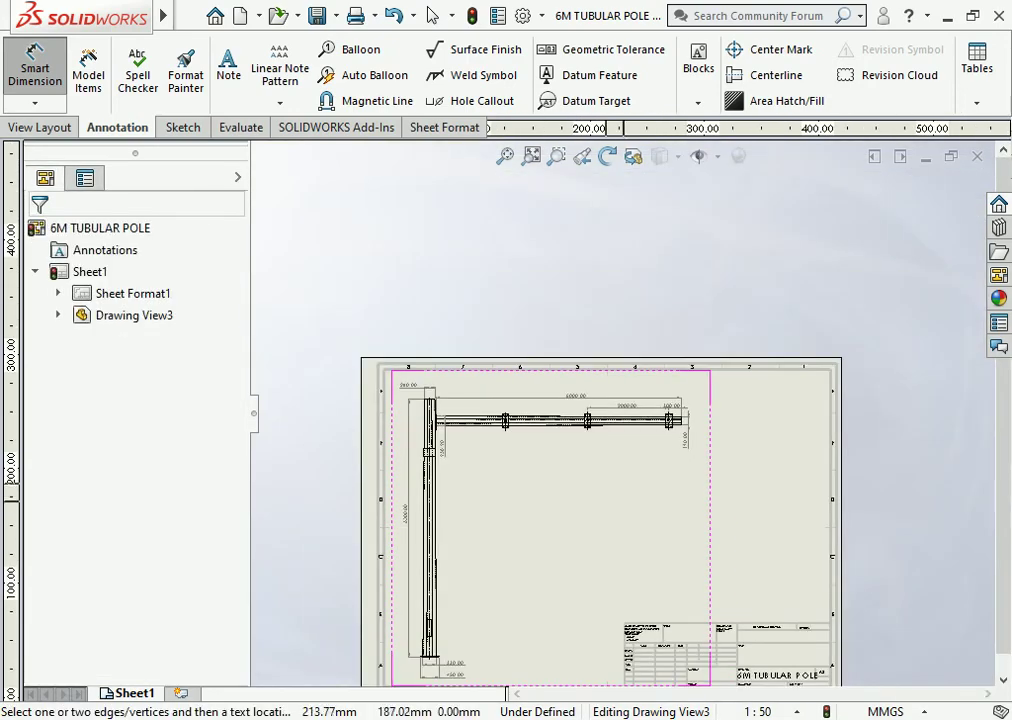
{"action": "scroll", "coordinate": [499, 415], "scroll_direction": "down", "scroll_amount": 2}
{"action": "scroll", "coordinate": [499, 415], "scroll_direction": "down", "scroll_amount": 3}
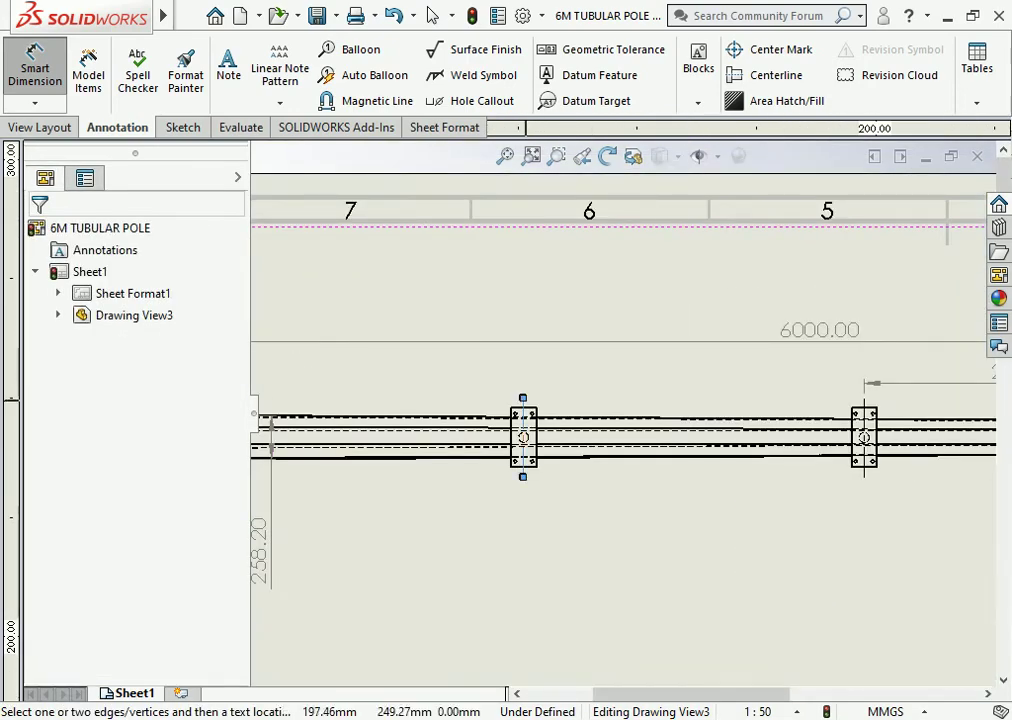
{"action": "left_click_drag", "start_coordinate": [628, 378], "coordinate": [647, 371]}
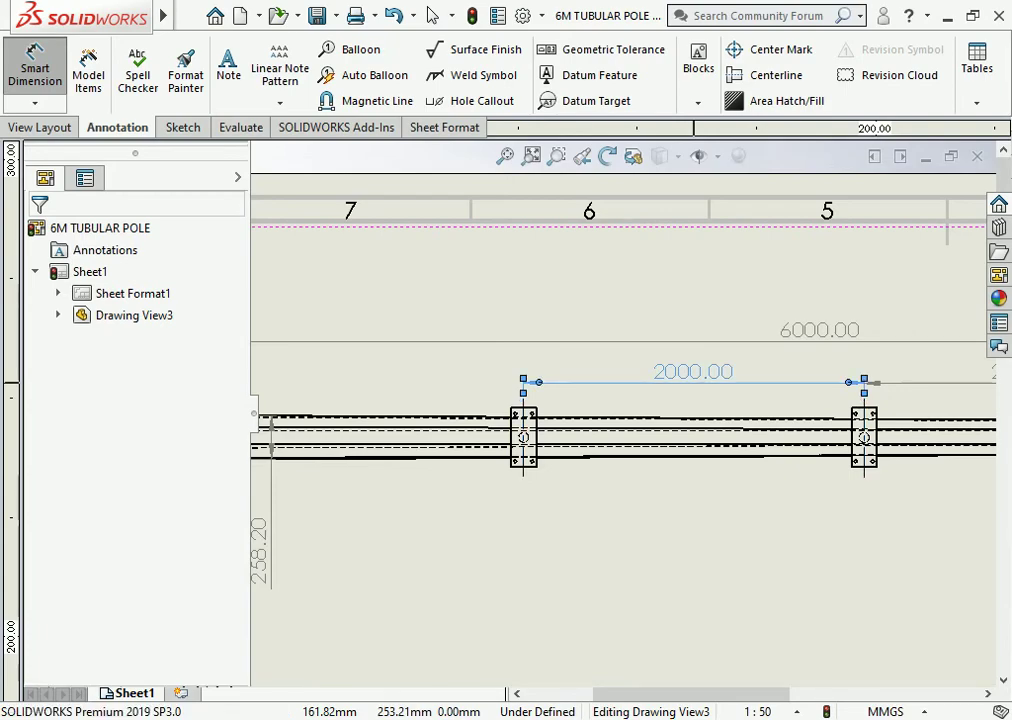
{"action": "scroll", "coordinate": [739, 458], "scroll_direction": "up", "scroll_amount": 5}
{"action": "scroll", "coordinate": [430, 400], "scroll_direction": "down", "scroll_amount": 5}
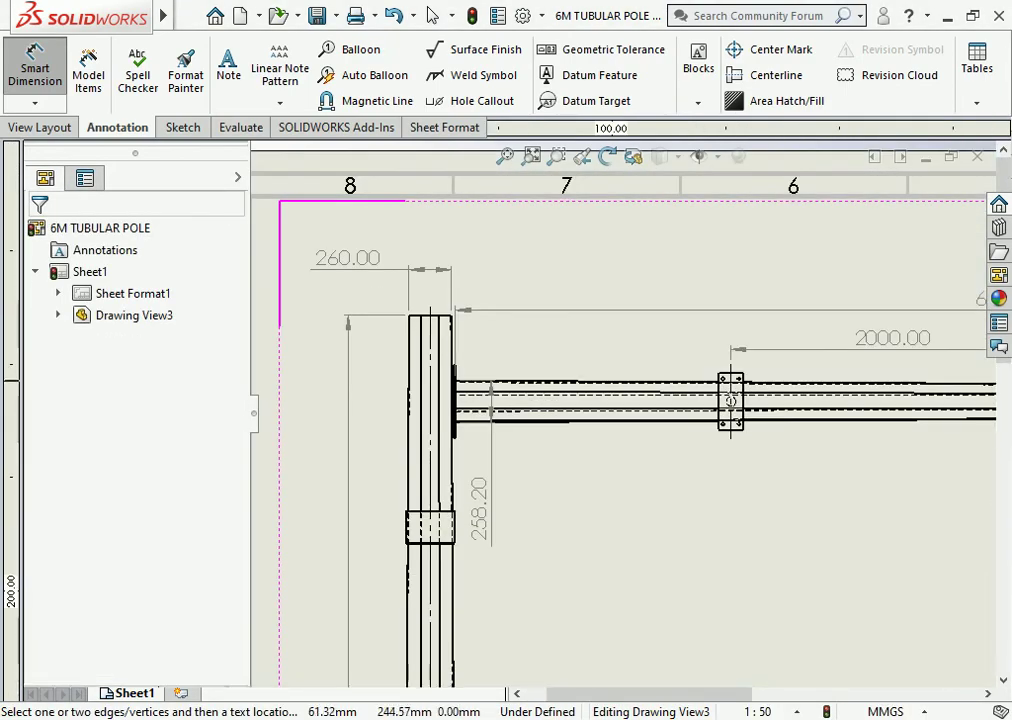
Step: Dimension the pole centreline to the first bracket on the arm as 1856.12
{"action": "left_click", "coordinate": [430, 305]}
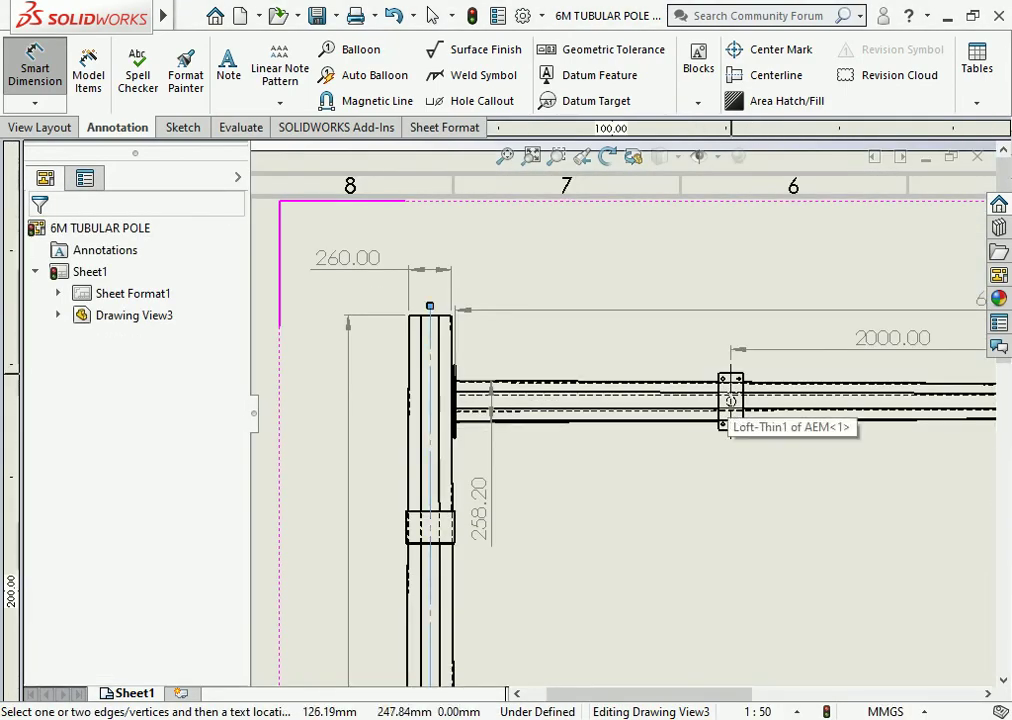
{"action": "left_click", "coordinate": [730, 405]}
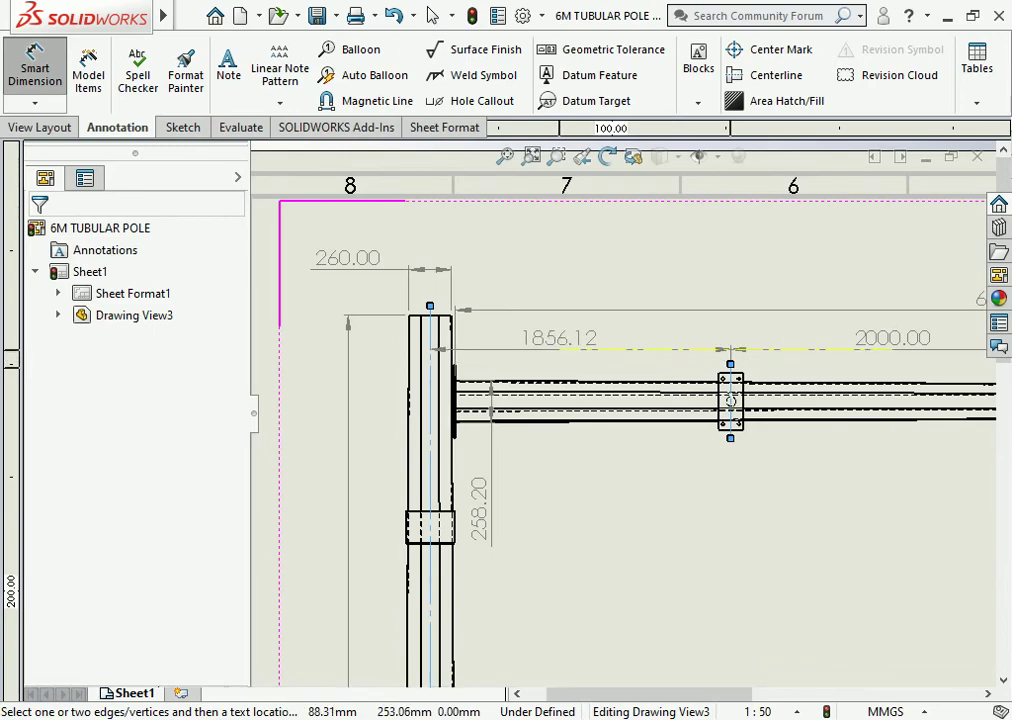
{"action": "scroll", "coordinate": [684, 422], "scroll_direction": "up", "scroll_amount": 5}
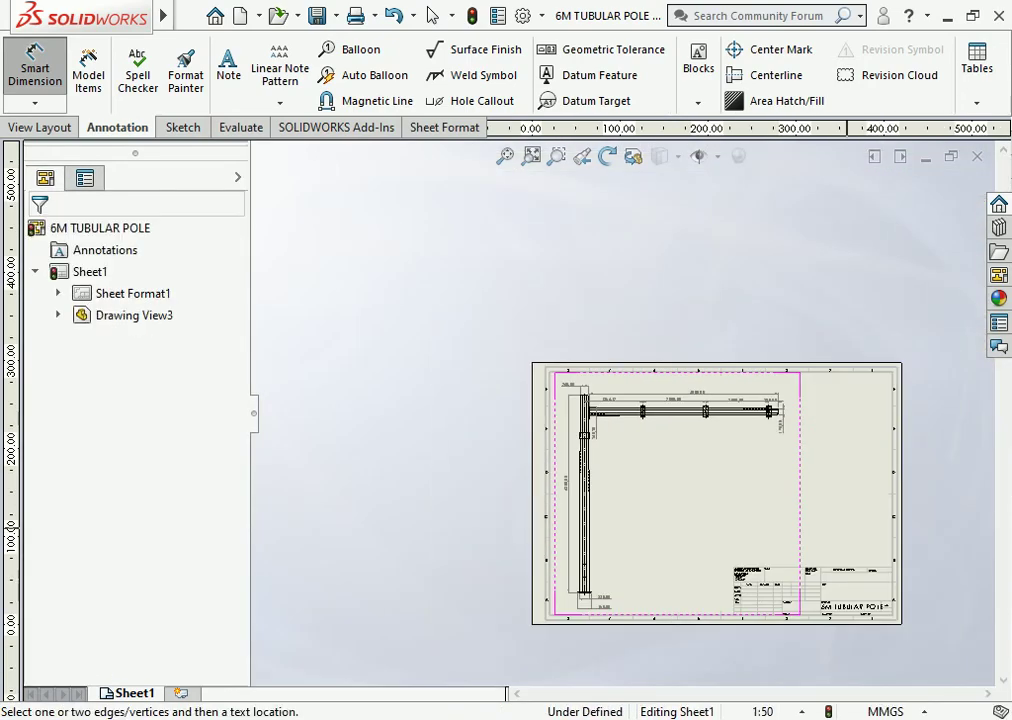
{"action": "scroll", "coordinate": [808, 421], "scroll_direction": "down", "scroll_amount": 3}
Step: Add a leader note reading 4.5MM THIK pointing at the vertical pole
{"action": "key", "text": "Escape"}
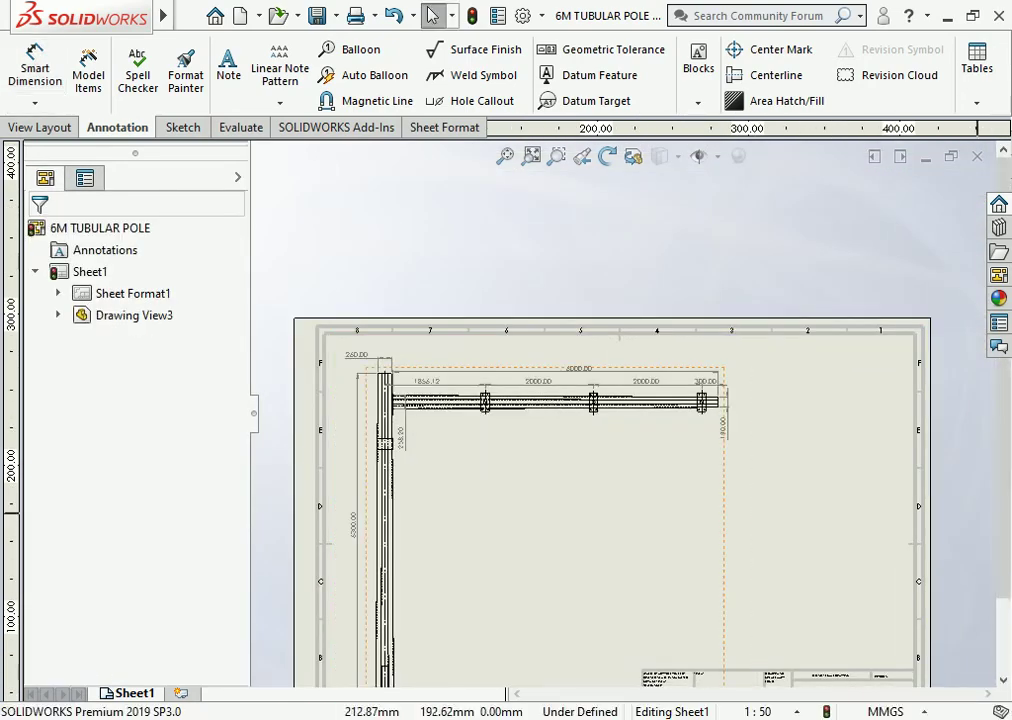
{"action": "scroll", "coordinate": [655, 418], "scroll_direction": "up", "scroll_amount": 2}
{"action": "scroll", "coordinate": [570, 482], "scroll_direction": "down", "scroll_amount": 3}
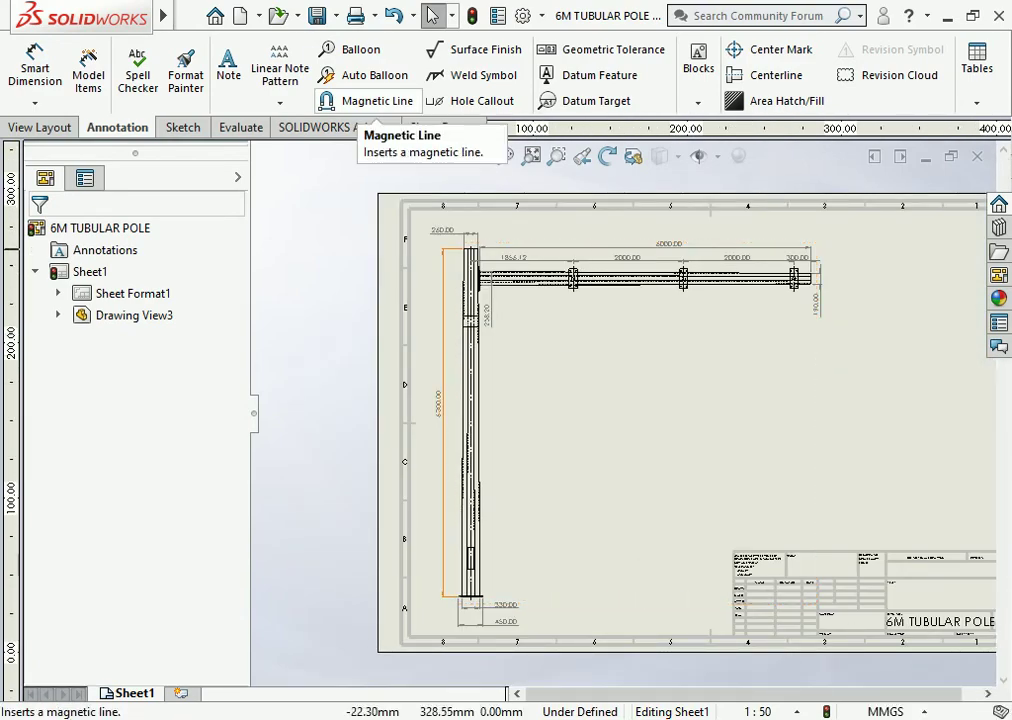
{"action": "left_click", "coordinate": [228, 70]}
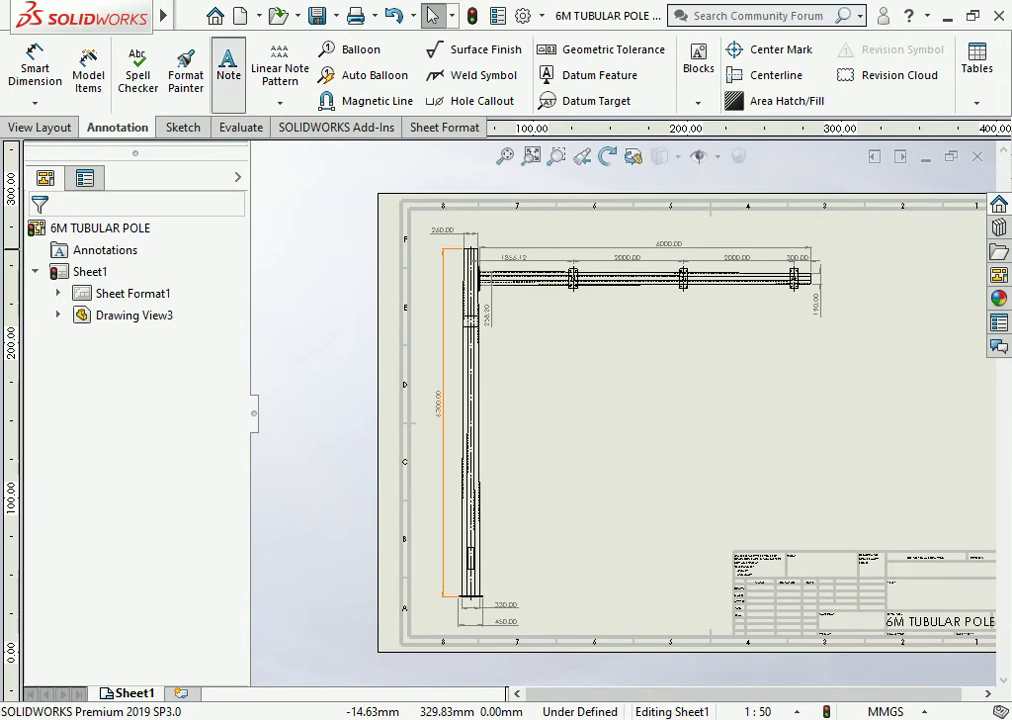
{"action": "left_click", "coordinate": [497, 472]}
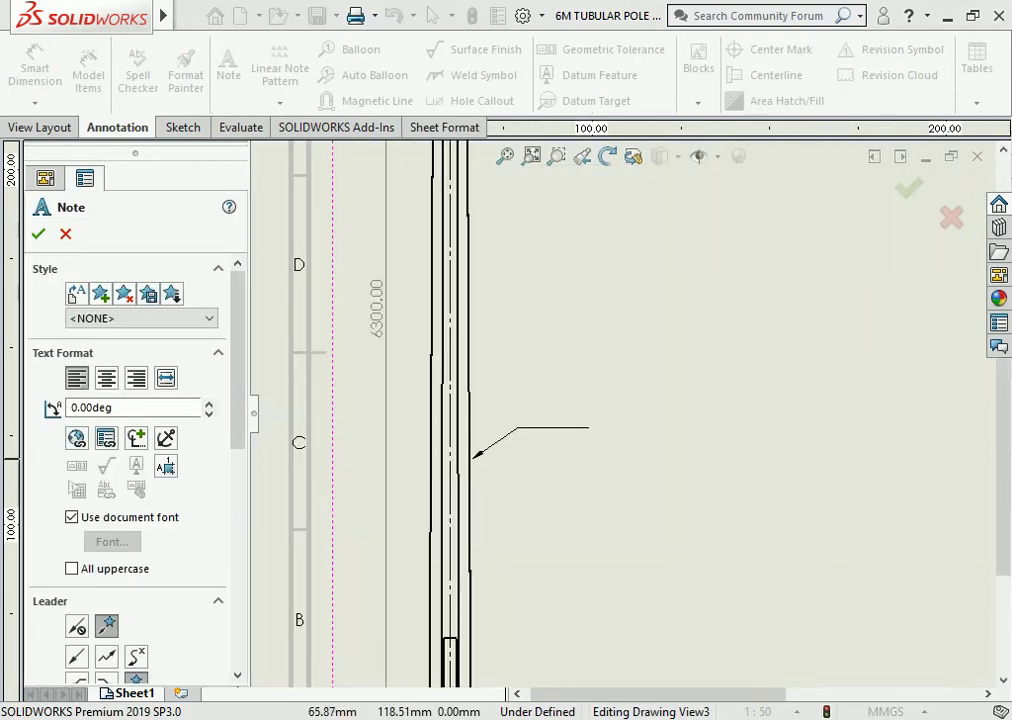
{"action": "type", "text": "XXXXXXX"}
{"action": "double_click", "coordinate": [497, 427]}
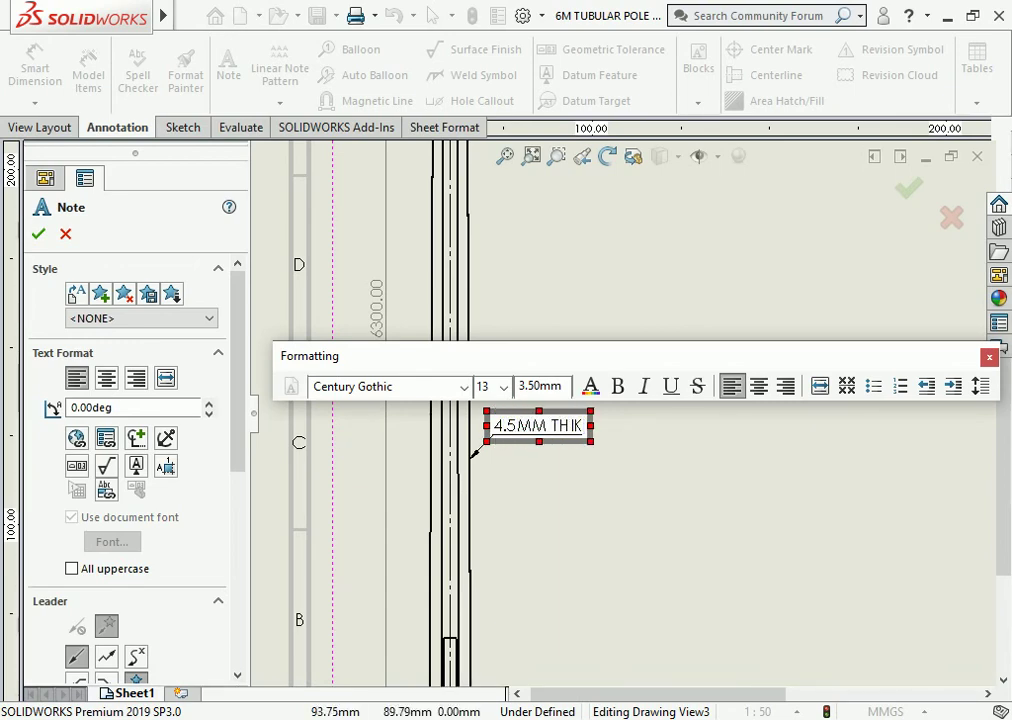
{"action": "left_click", "coordinate": [576, 546]}
{"action": "scroll", "coordinate": [576, 546], "scroll_direction": "up", "scroll_amount": 5}
{"action": "scroll", "coordinate": [650, 300], "scroll_direction": "down", "scroll_amount": 8}
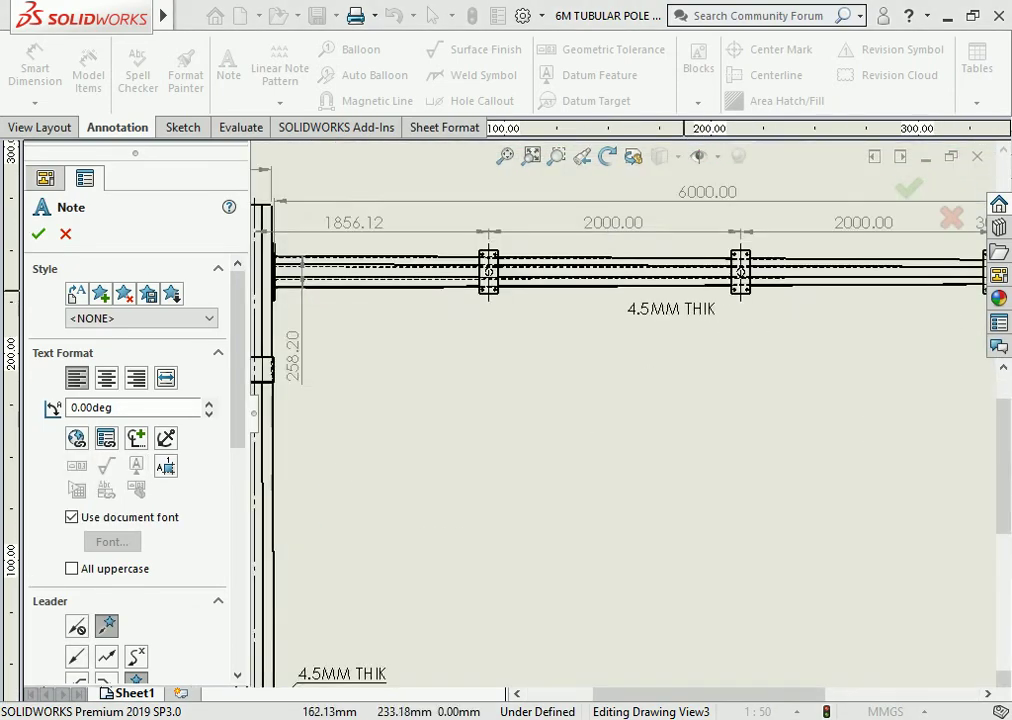
{"action": "scroll", "coordinate": [622, 280], "scroll_direction": "down", "scroll_amount": 1}
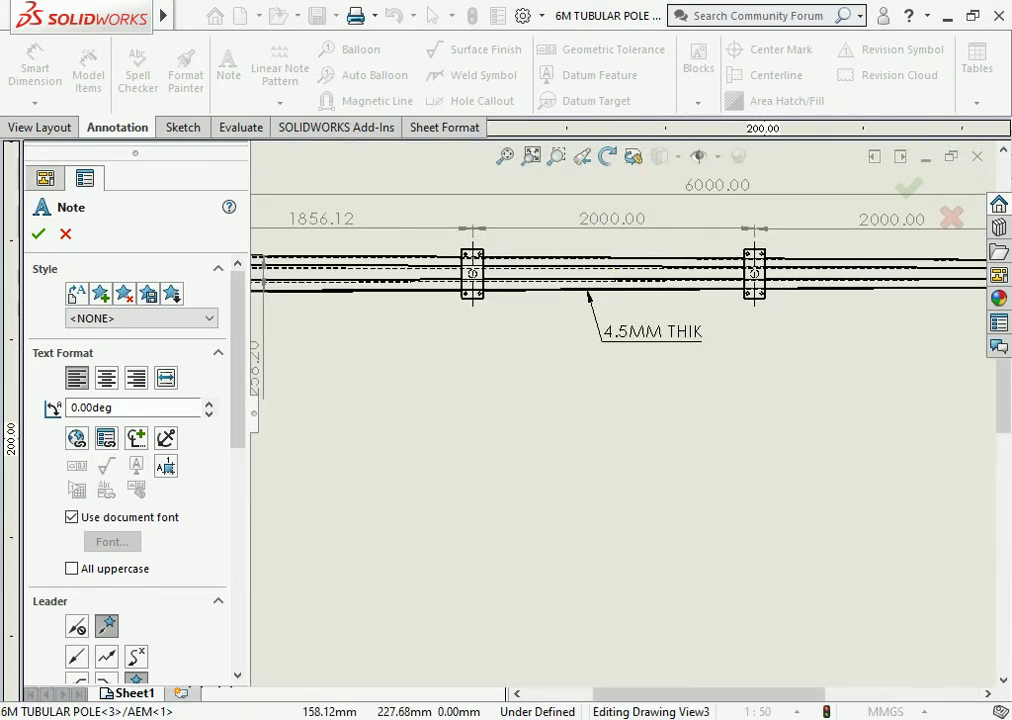
Step: Add a second leader note on the arm, changing its value to 3.5MM THIK
{"action": "left_click", "coordinate": [608, 326]}
{"action": "left_click", "coordinate": [628, 326]}
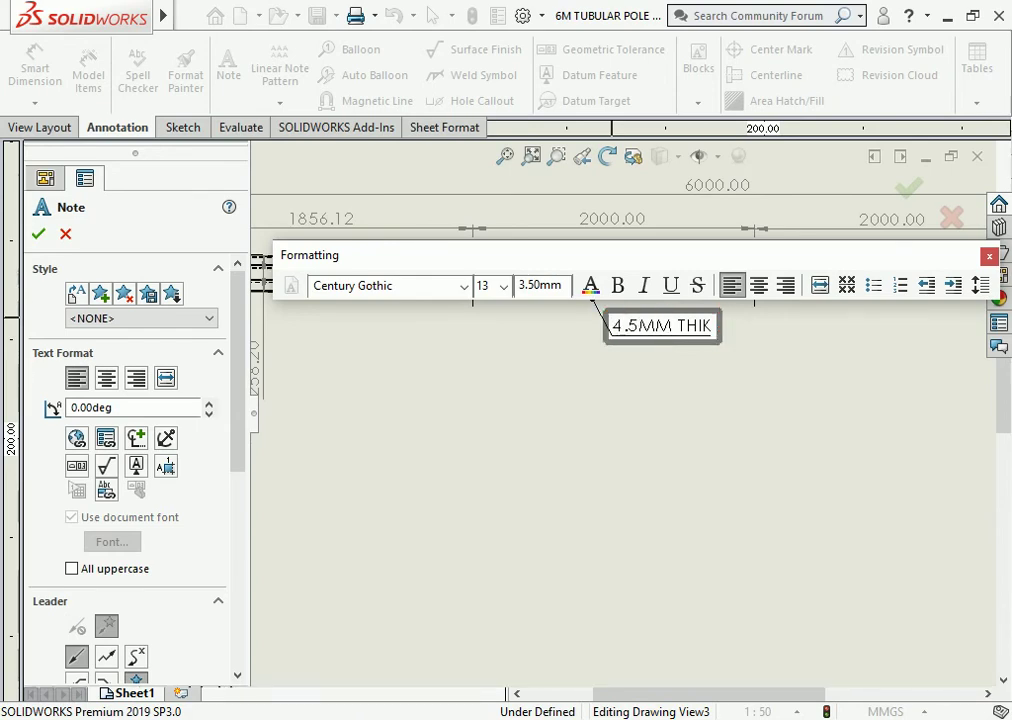
{"action": "key", "text": "BackSpace"}
{"action": "key", "text": "Delete"}
{"action": "key", "text": "Delete"}
{"action": "type", "text": "3.5"}
{"action": "left_click", "coordinate": [700, 450]}
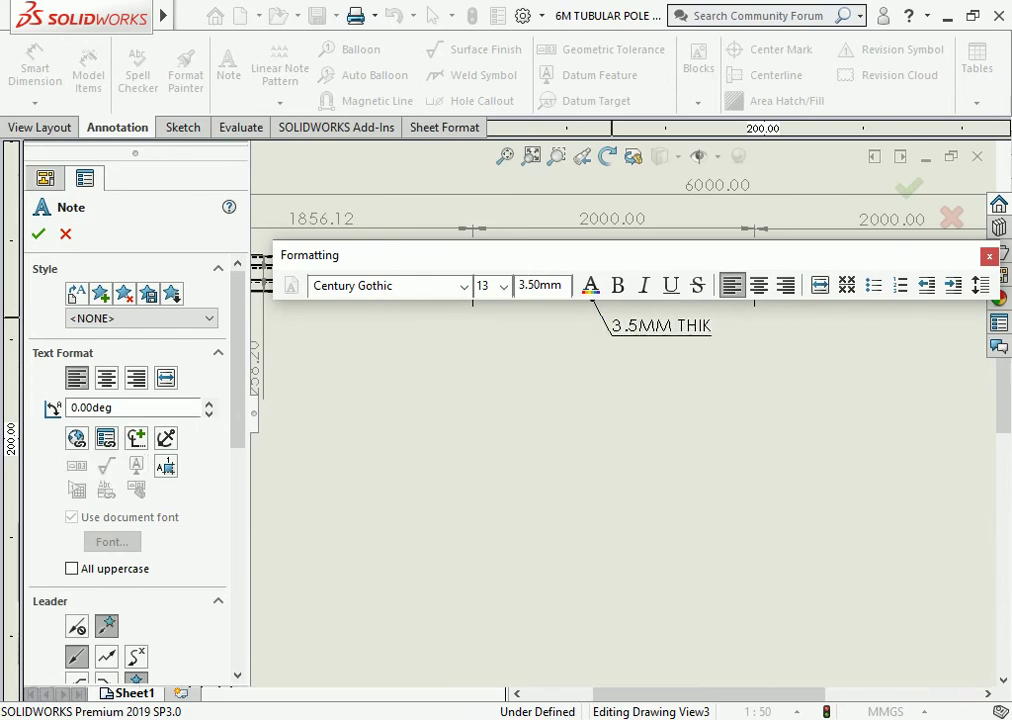
{"action": "key", "text": "f"}
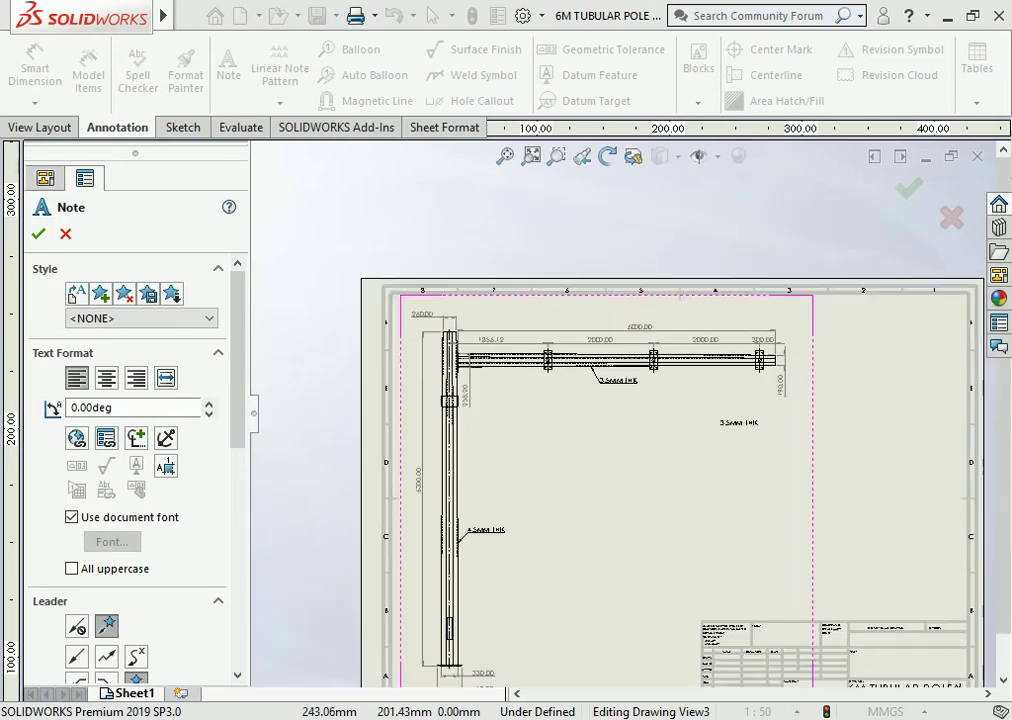
{"action": "scroll", "coordinate": [708, 420], "scroll_direction": "down", "scroll_amount": 2}
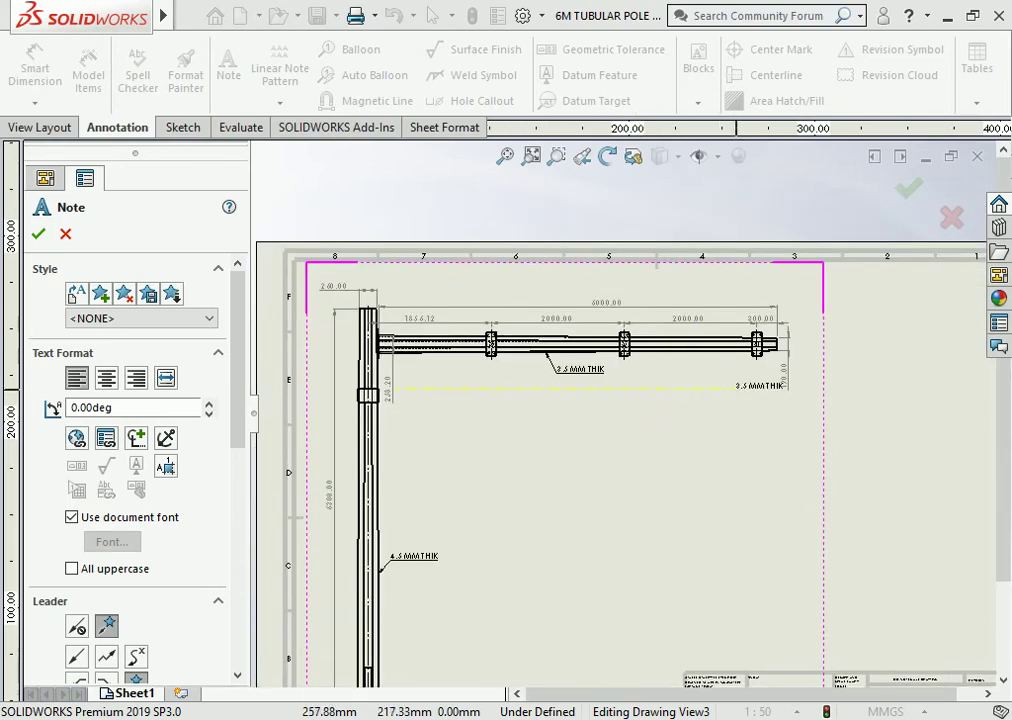
{"action": "key", "text": "Escape"}
{"action": "key", "text": "f"}
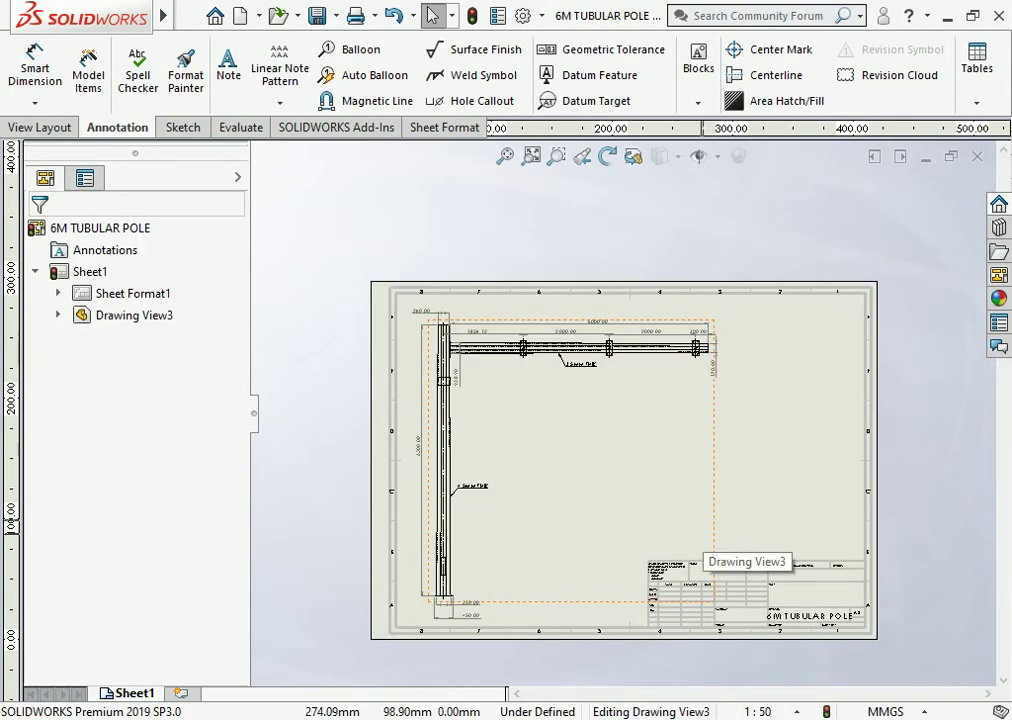
Step: Insert a 1:10 scale edge view of the BASE PLATE part below the arm
{"action": "left_click", "coordinate": [39, 127]}
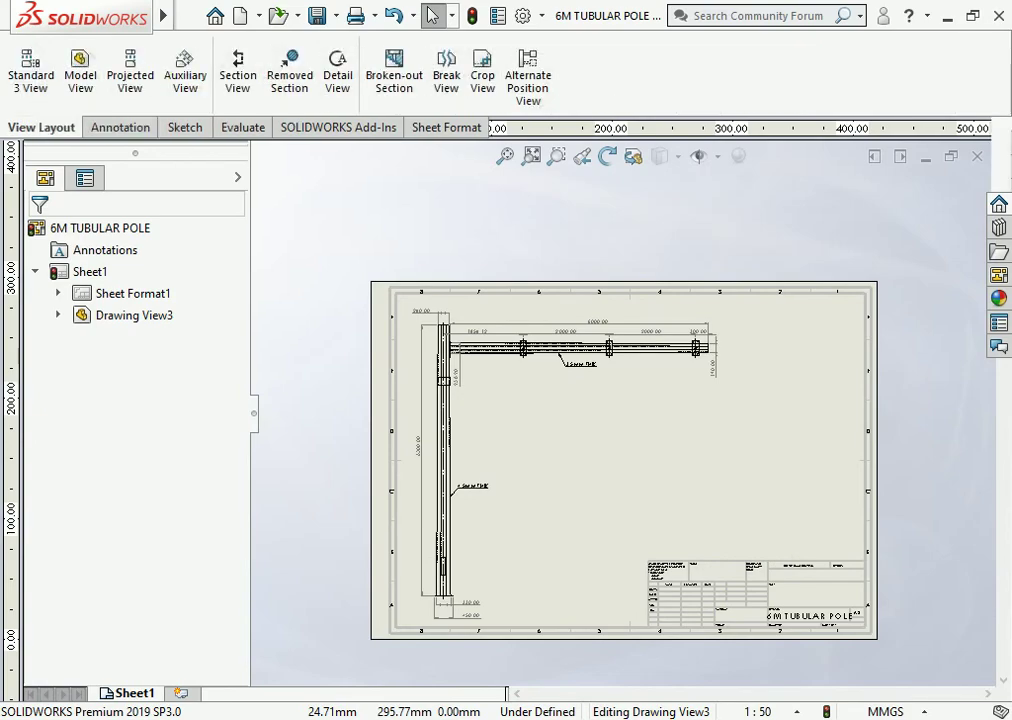
{"action": "left_click", "coordinate": [80, 75]}
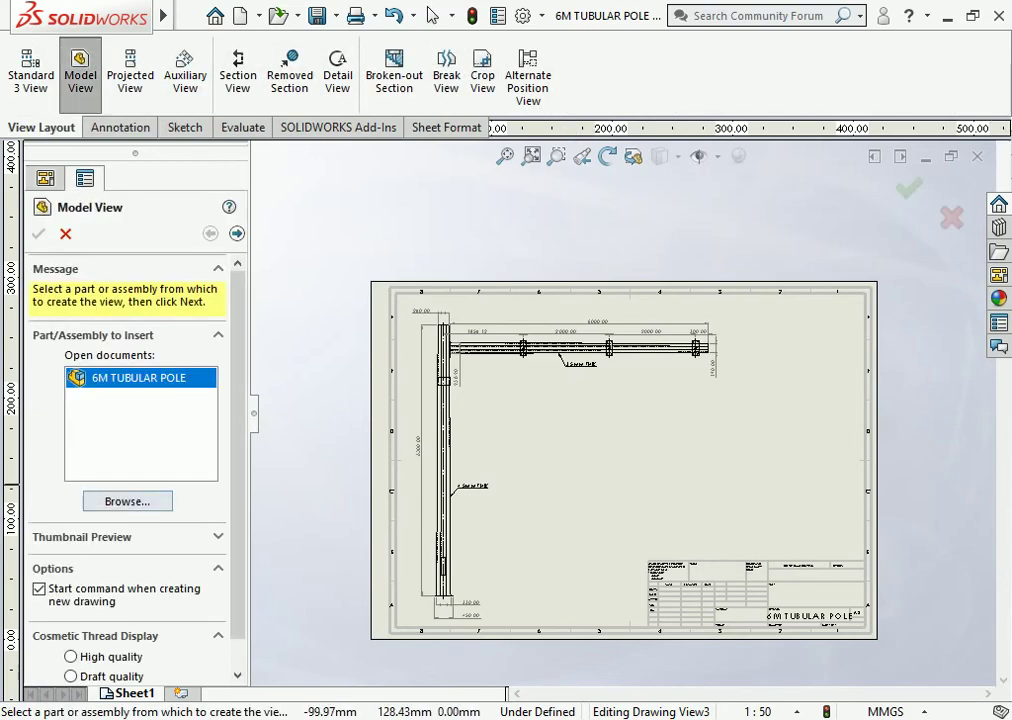
{"action": "left_click", "coordinate": [127, 501]}
{"action": "left_click", "coordinate": [459, 172]}
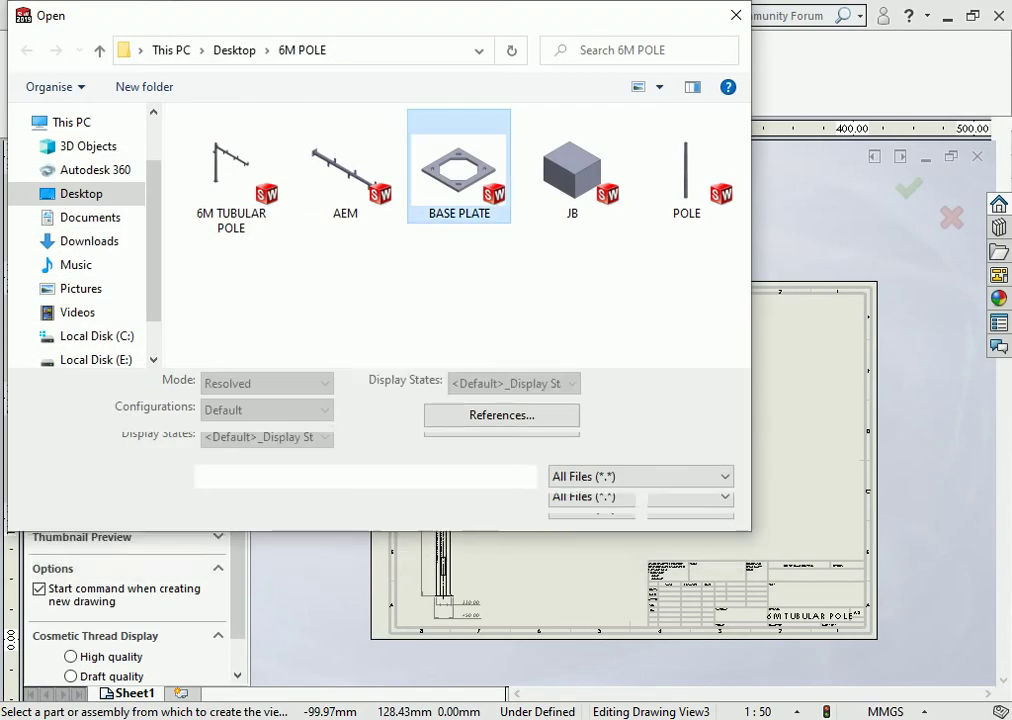
{"action": "key", "text": "Return"}
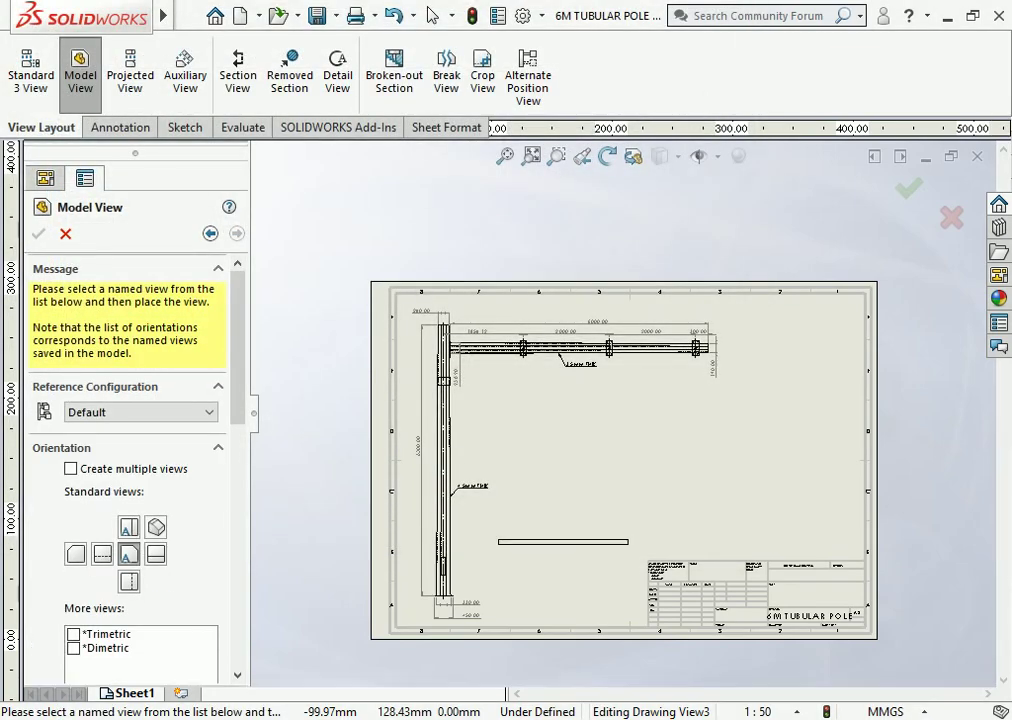
{"action": "scroll", "coordinate": [130, 450], "scroll_direction": "down", "scroll_amount": 5}
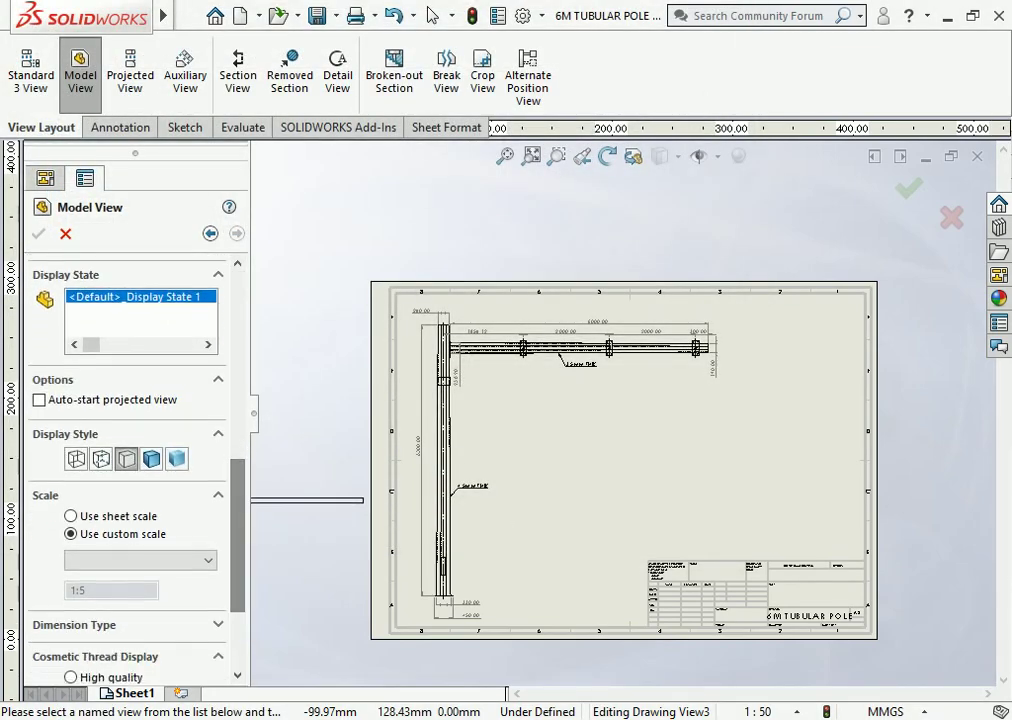
{"action": "left_click", "coordinate": [140, 560]}
{"action": "left_click", "coordinate": [100, 642]}
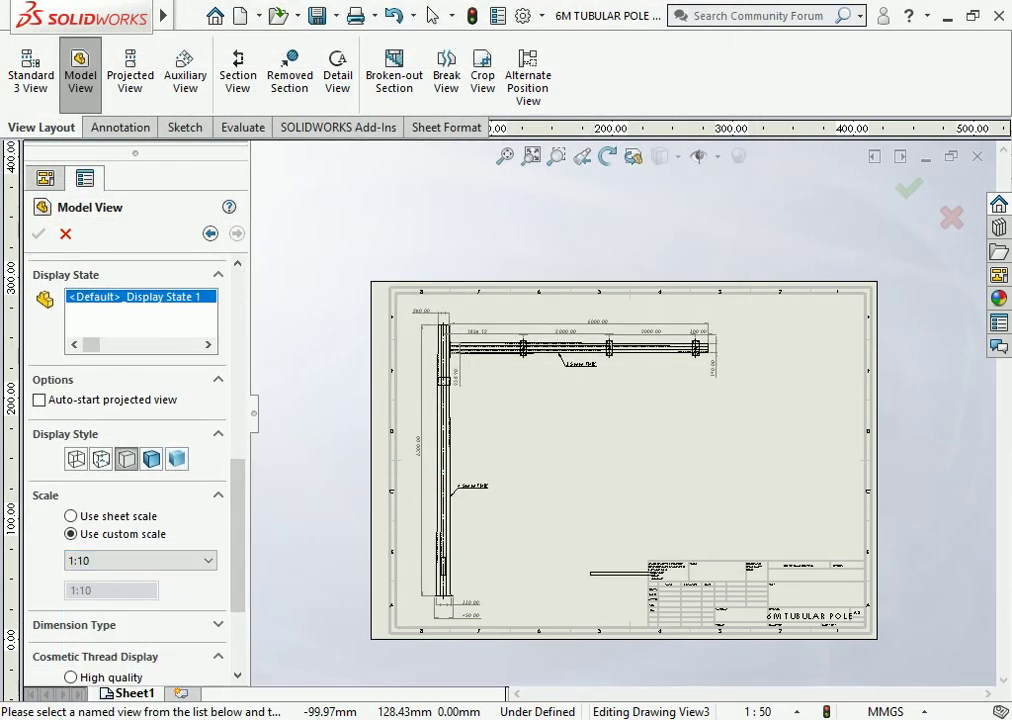
{"action": "left_click", "coordinate": [556, 553]}
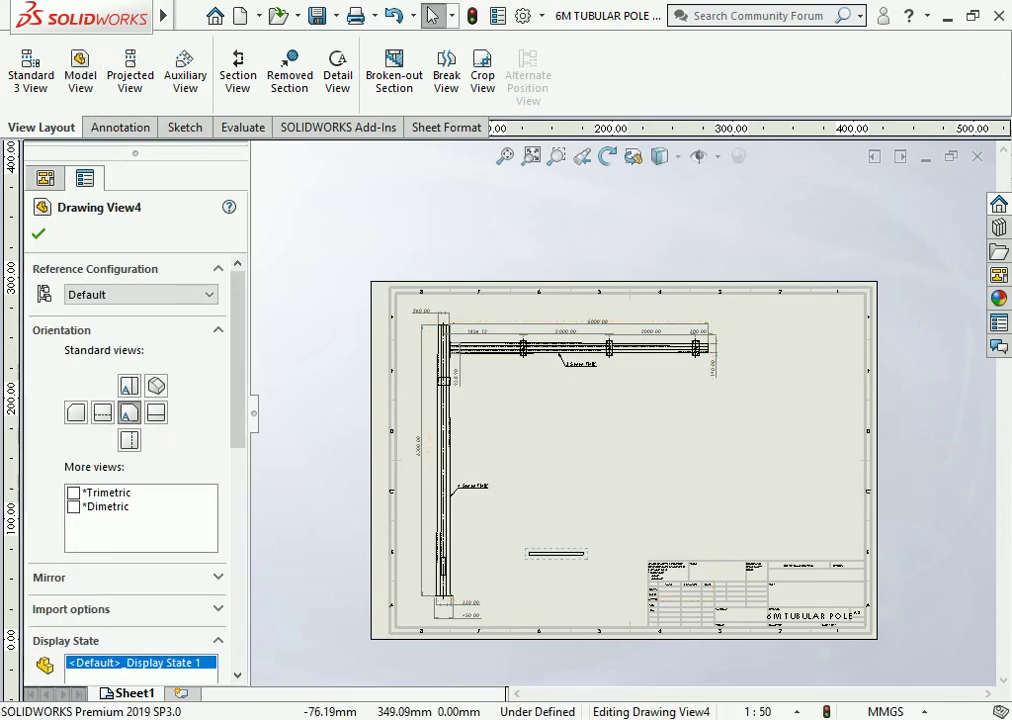
Step: Project the base plate's top view above the edge view and nudge it slightly lower
{"action": "left_click", "coordinate": [130, 75]}
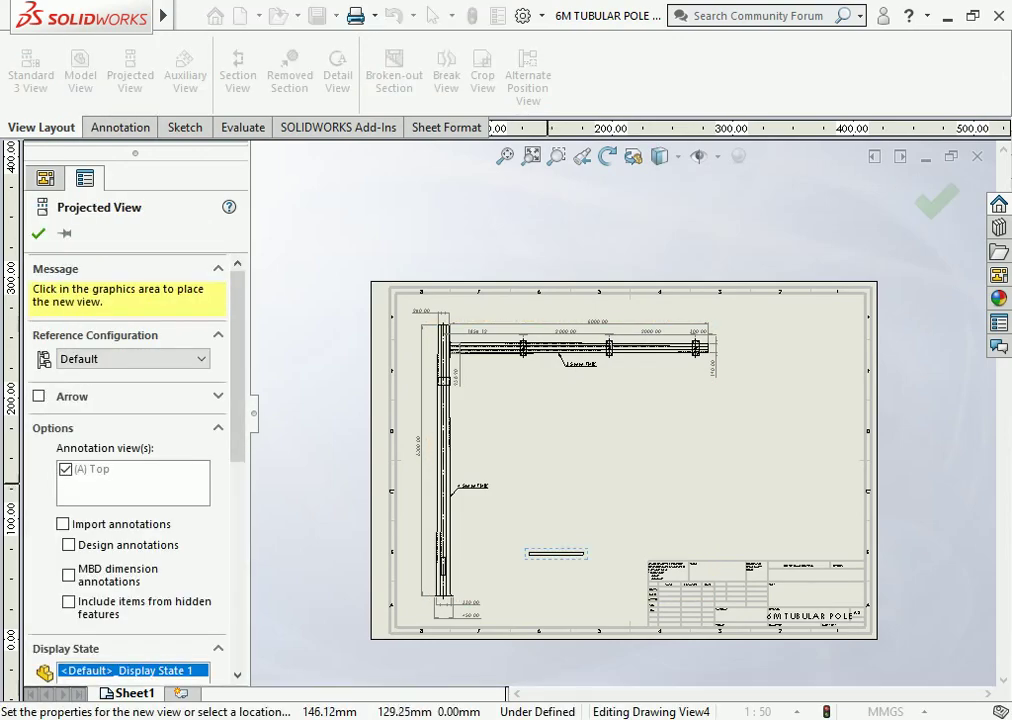
{"action": "scroll", "coordinate": [622, 415], "scroll_direction": "up", "scroll_amount": 5}
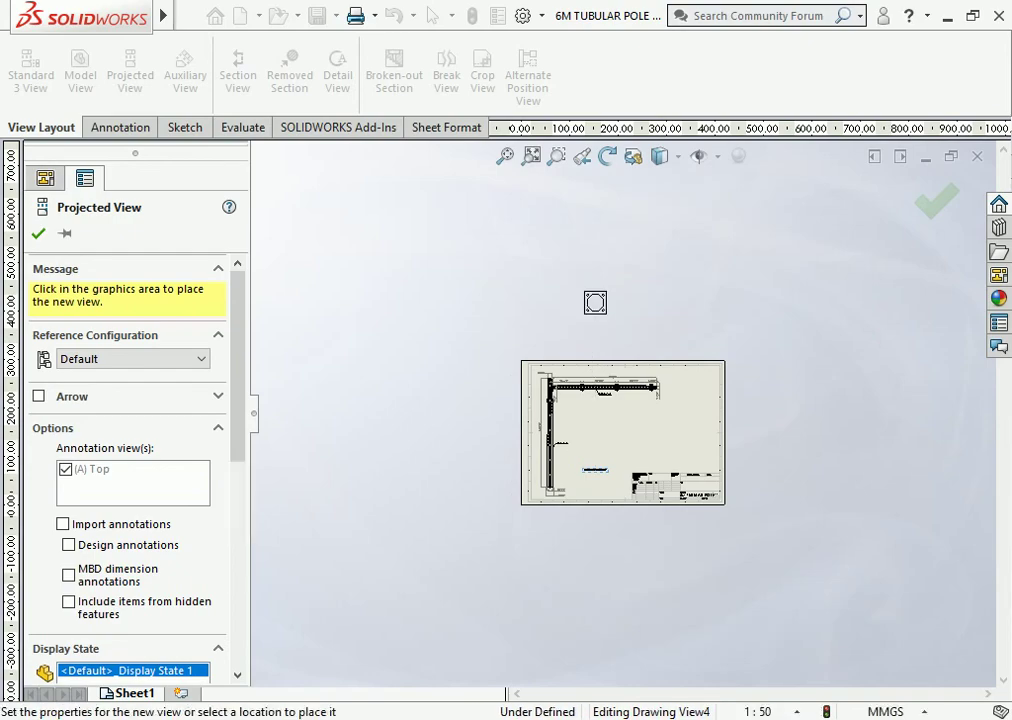
{"action": "left_click", "coordinate": [605, 306]}
{"action": "scroll", "coordinate": [587, 440], "scroll_direction": "down", "scroll_amount": 5}
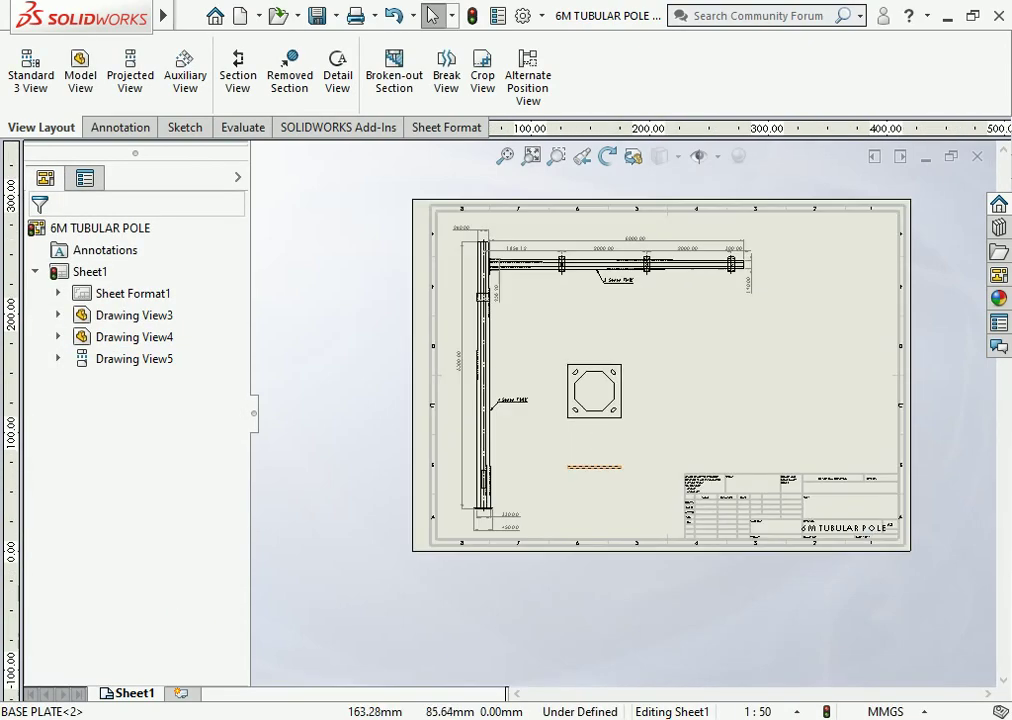
{"action": "scroll", "coordinate": [598, 470], "scroll_direction": "down", "scroll_amount": 2}
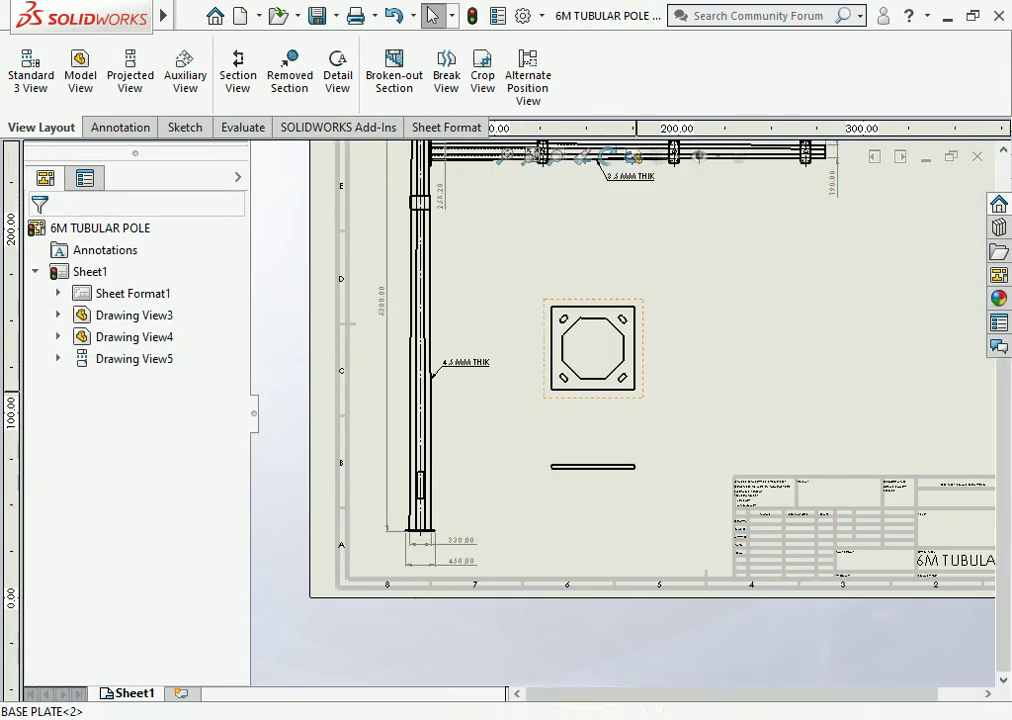
{"action": "left_click_drag", "start_coordinate": [636, 389], "coordinate": [636, 411]}
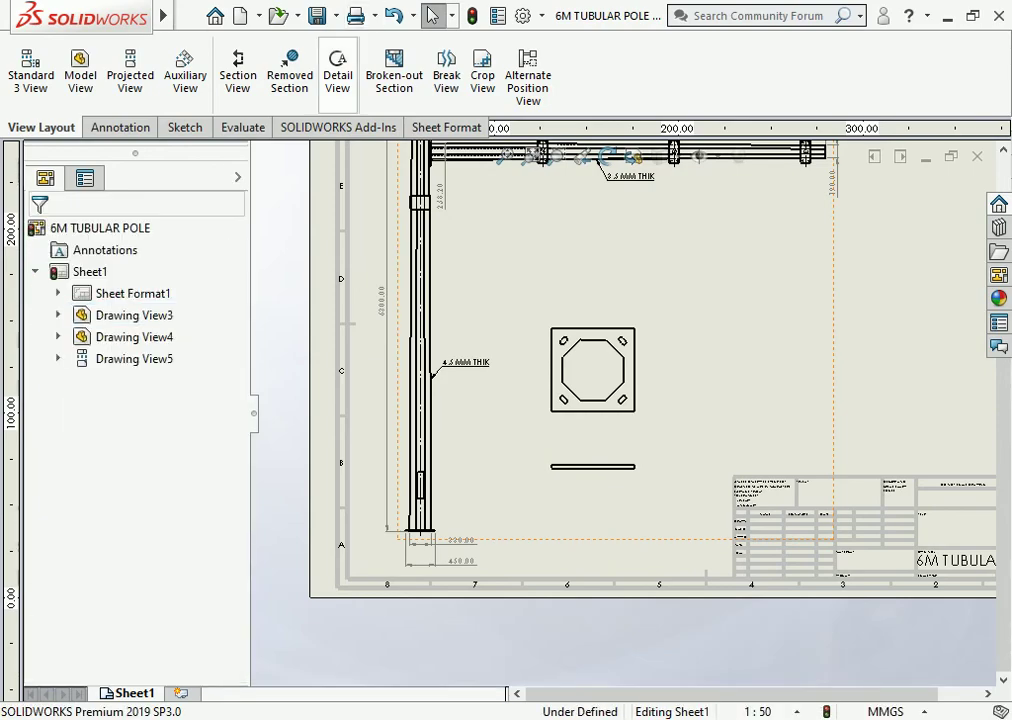
{"action": "scroll", "coordinate": [338, 75], "scroll_direction": "down", "scroll_amount": 1}
{"action": "scroll", "coordinate": [338, 75], "scroll_direction": "down", "scroll_amount": 1}
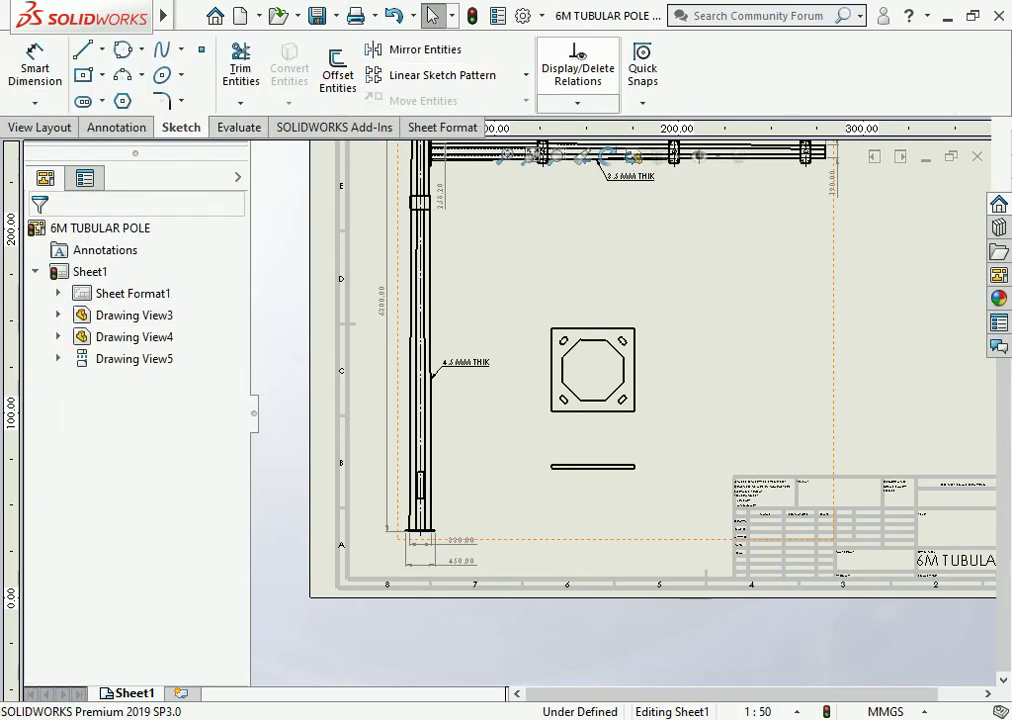
{"action": "scroll", "coordinate": [528, 80], "scroll_direction": "up", "scroll_amount": 1}
{"action": "scroll", "coordinate": [528, 80], "scroll_direction": "up", "scroll_amount": 1}
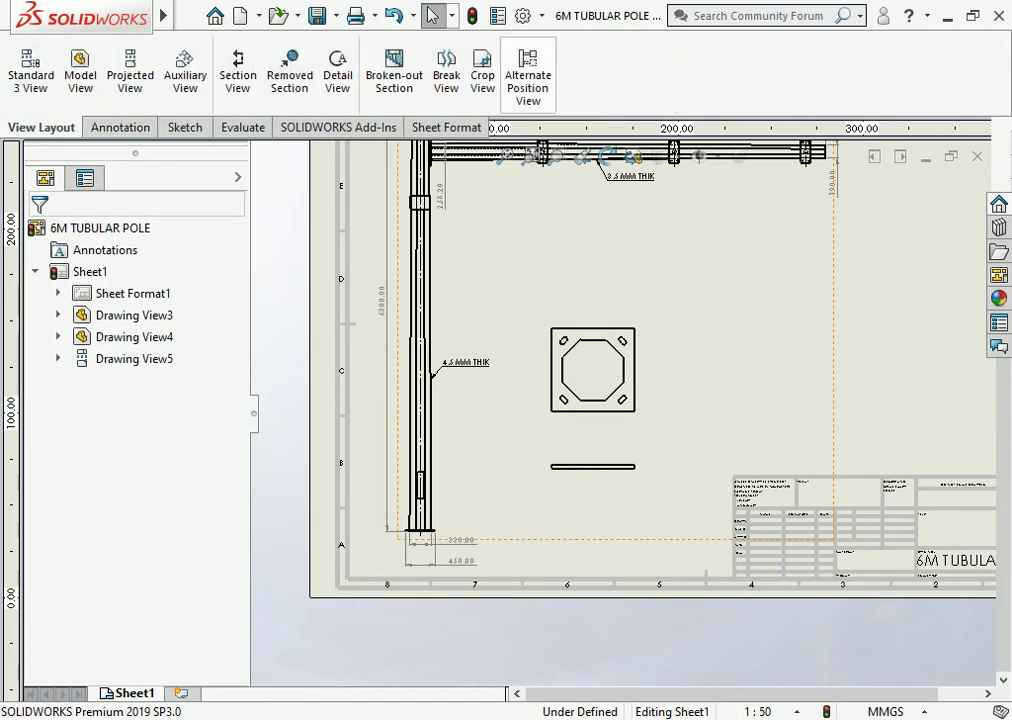
{"action": "scroll", "coordinate": [528, 80], "scroll_direction": "down", "scroll_amount": 1}
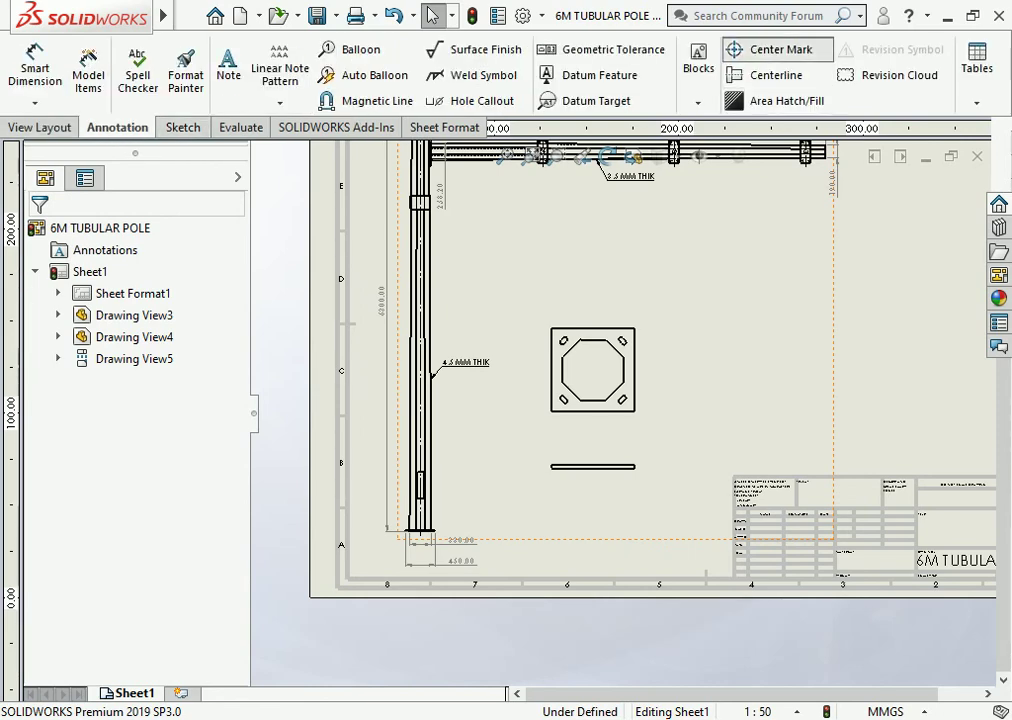
Step: Auto-insert centre marks for holes, fillets and slots on the base plate view
{"action": "left_click", "coordinate": [770, 49]}
{"action": "left_click", "coordinate": [71, 452]}
{"action": "left_click", "coordinate": [71, 473]}
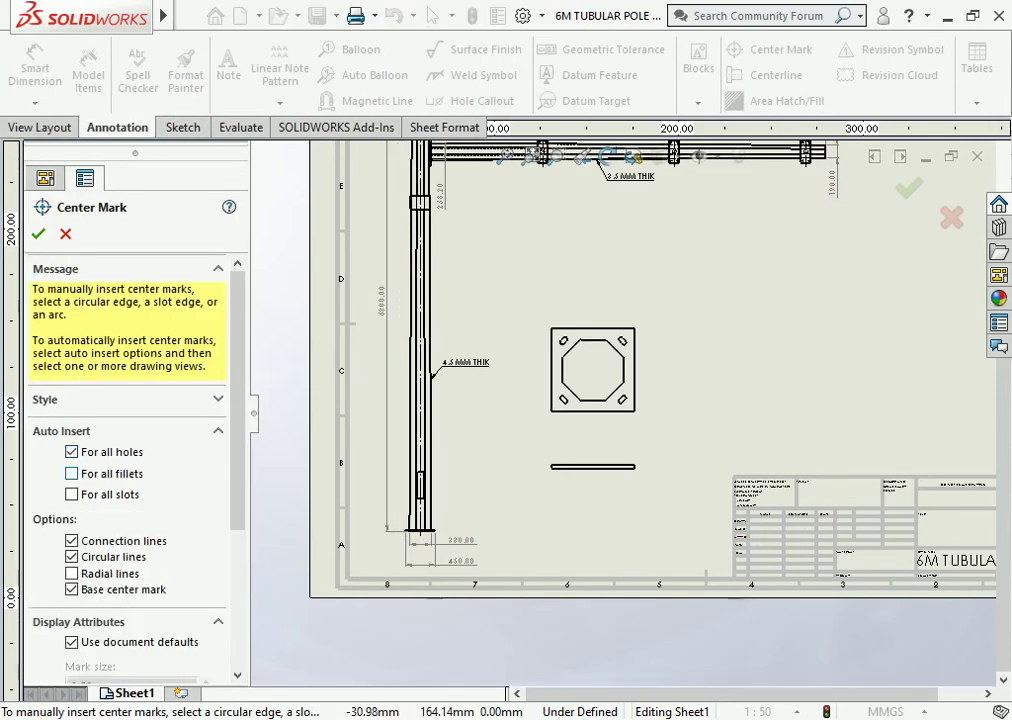
{"action": "left_click", "coordinate": [592, 352]}
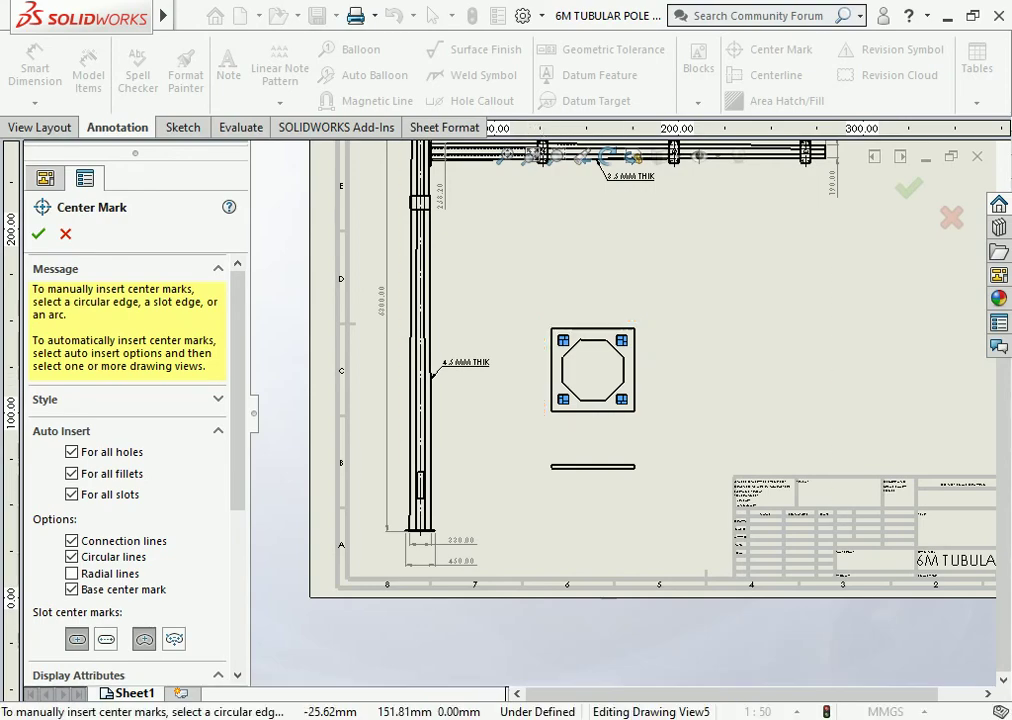
{"action": "key", "text": "Escape"}
Step: Begin a centre-point circle on the lower-left slot, then abandon it
{"action": "left_click", "coordinate": [181, 127]}
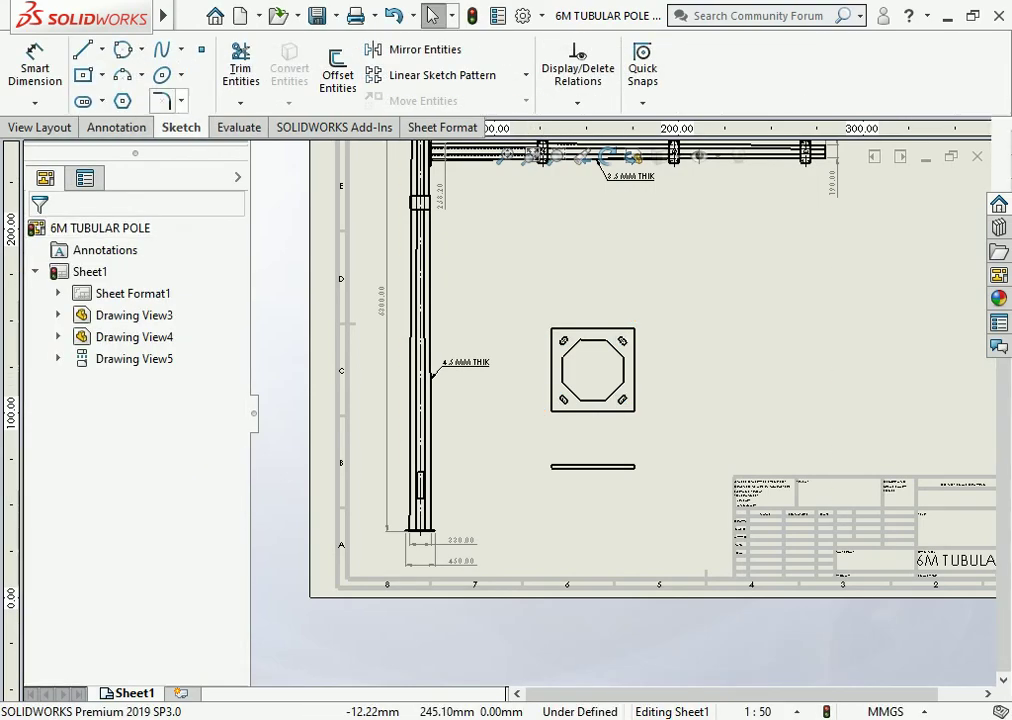
{"action": "left_click", "coordinate": [123, 49]}
{"action": "scroll", "coordinate": [578, 376], "scroll_direction": "down", "scroll_amount": 5}
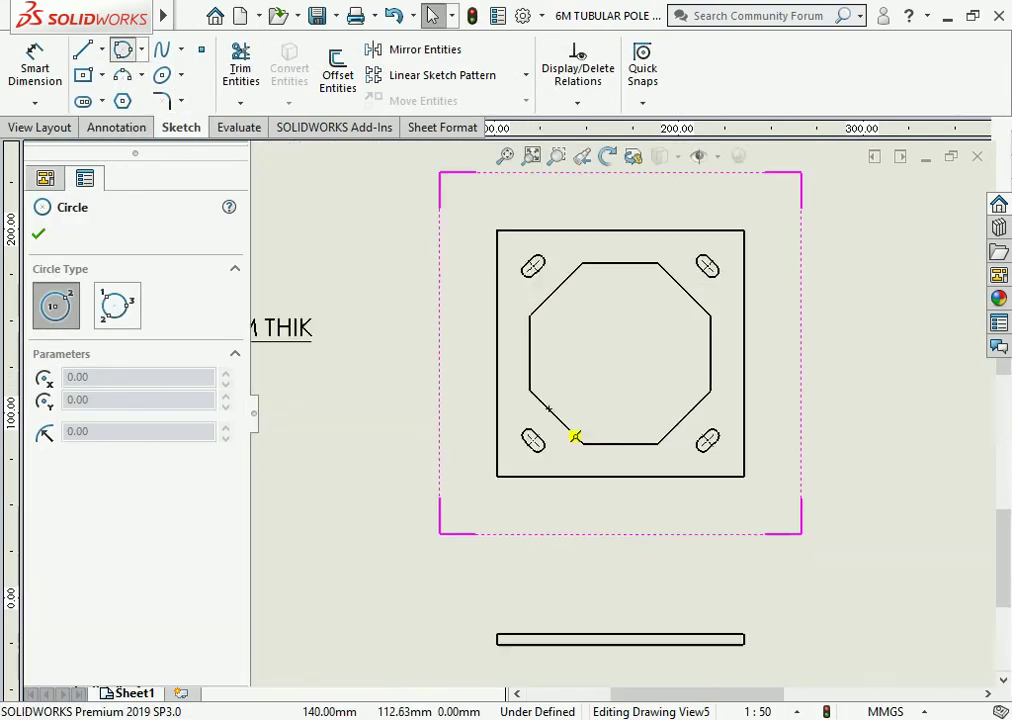
{"action": "scroll", "coordinate": [562, 466], "scroll_direction": "down", "scroll_amount": 3}
{"action": "scroll", "coordinate": [585, 461], "scroll_direction": "down", "scroll_amount": 1}
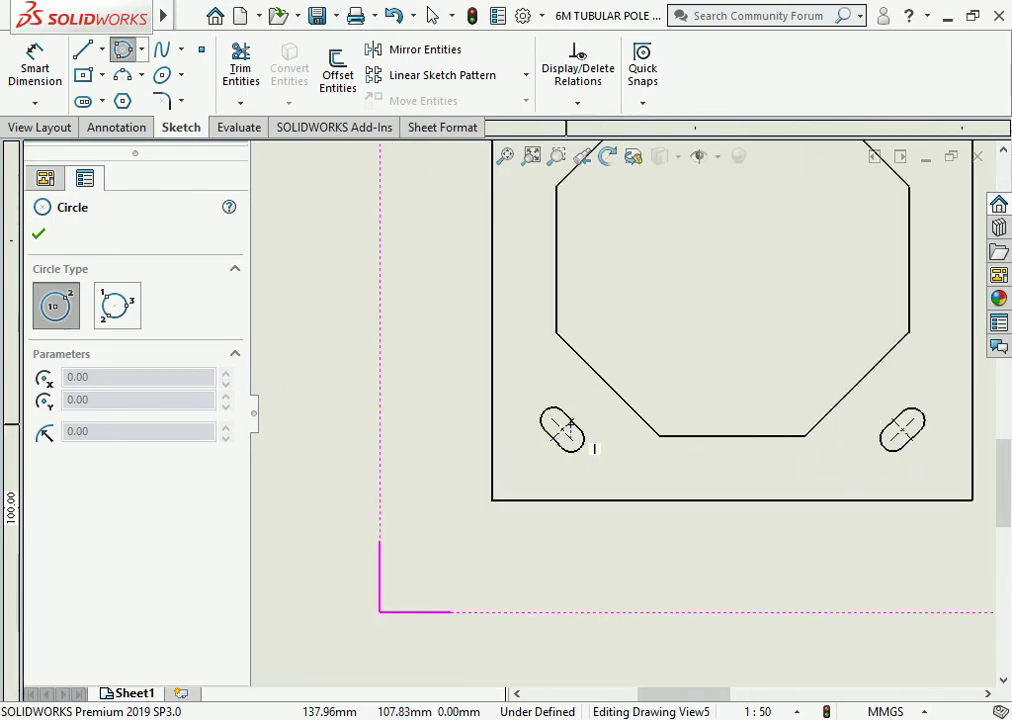
{"action": "left_click", "coordinate": [570, 437]}
{"action": "scroll", "coordinate": [600, 467], "scroll_direction": "up", "scroll_amount": 3}
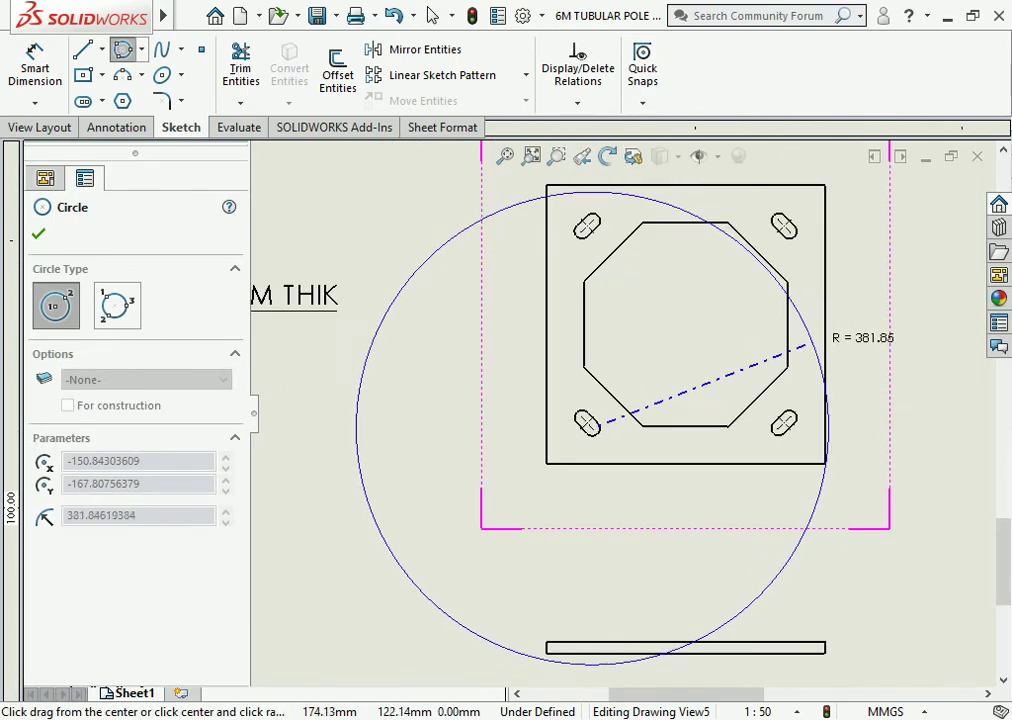
{"action": "left_click", "coordinate": [432, 15]}
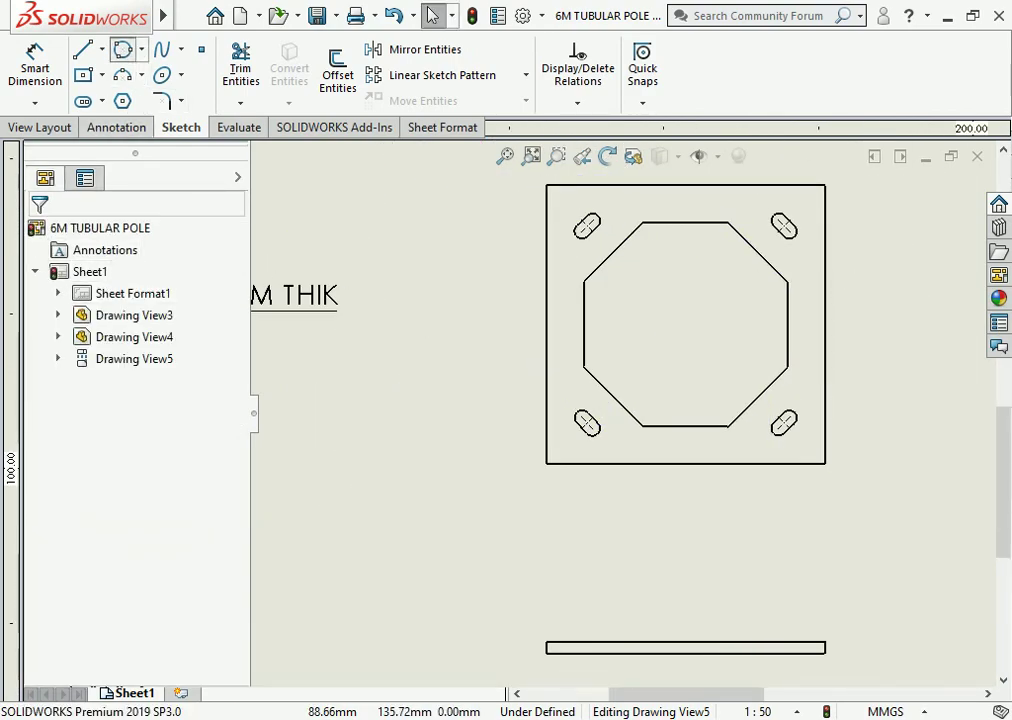
Step: Draw a three-point construction circle through the lower-left, upper-right and upper-left slots
{"action": "left_click", "coordinate": [123, 49]}
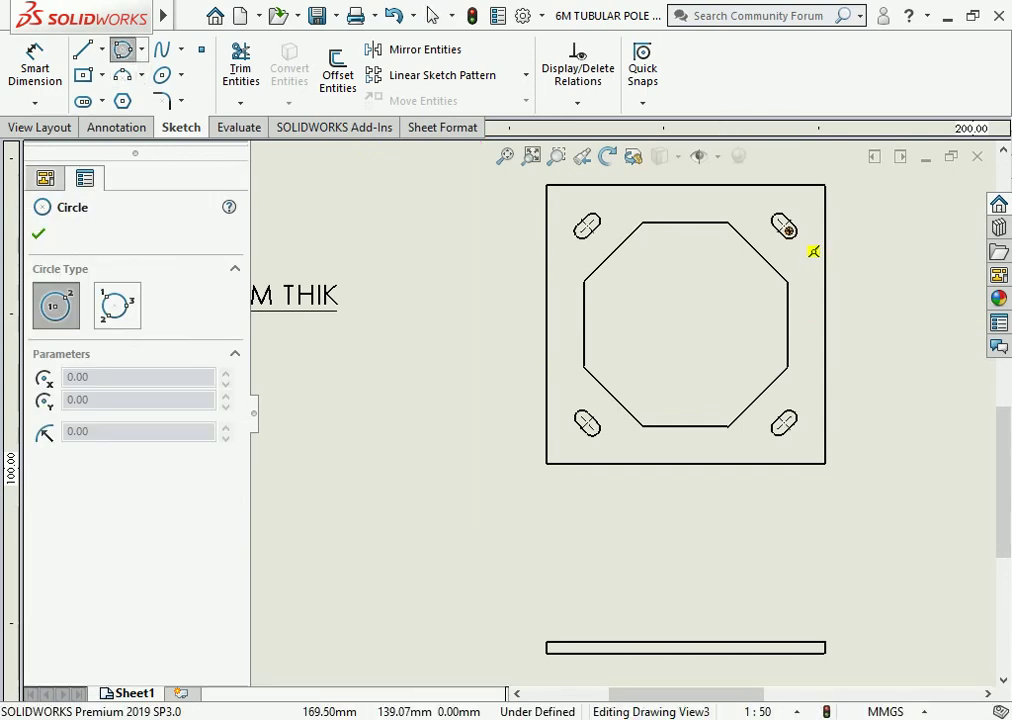
{"action": "left_click", "coordinate": [117, 305]}
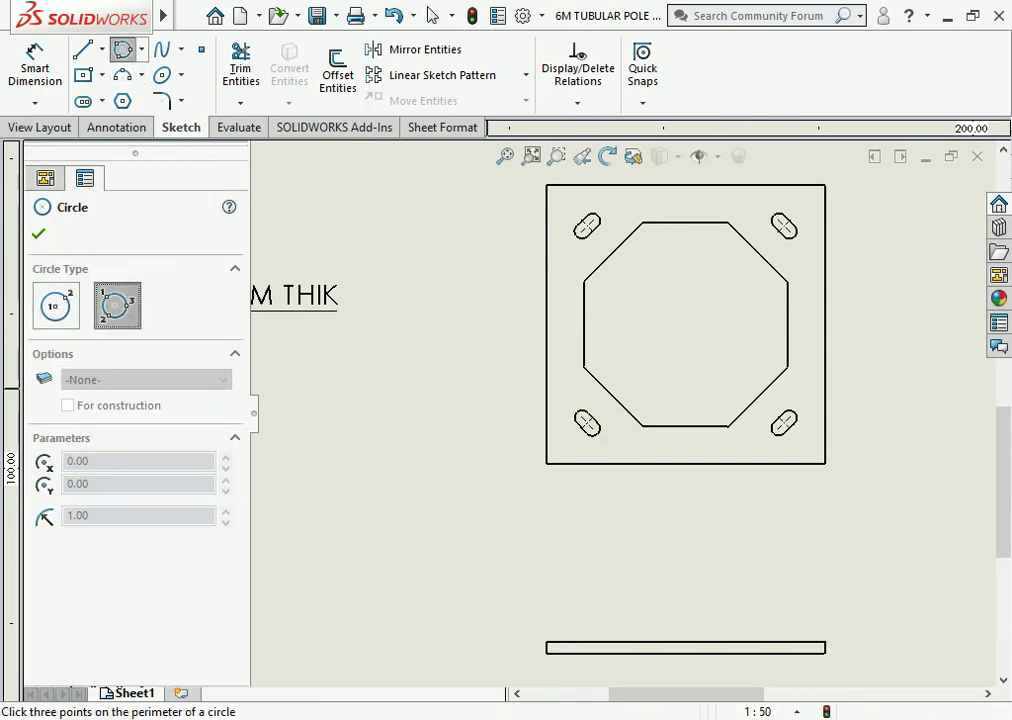
{"action": "scroll", "coordinate": [637, 440], "scroll_direction": "down", "scroll_amount": 2}
{"action": "scroll", "coordinate": [637, 440], "scroll_direction": "down", "scroll_amount": 1}
{"action": "left_click", "coordinate": [548, 412]}
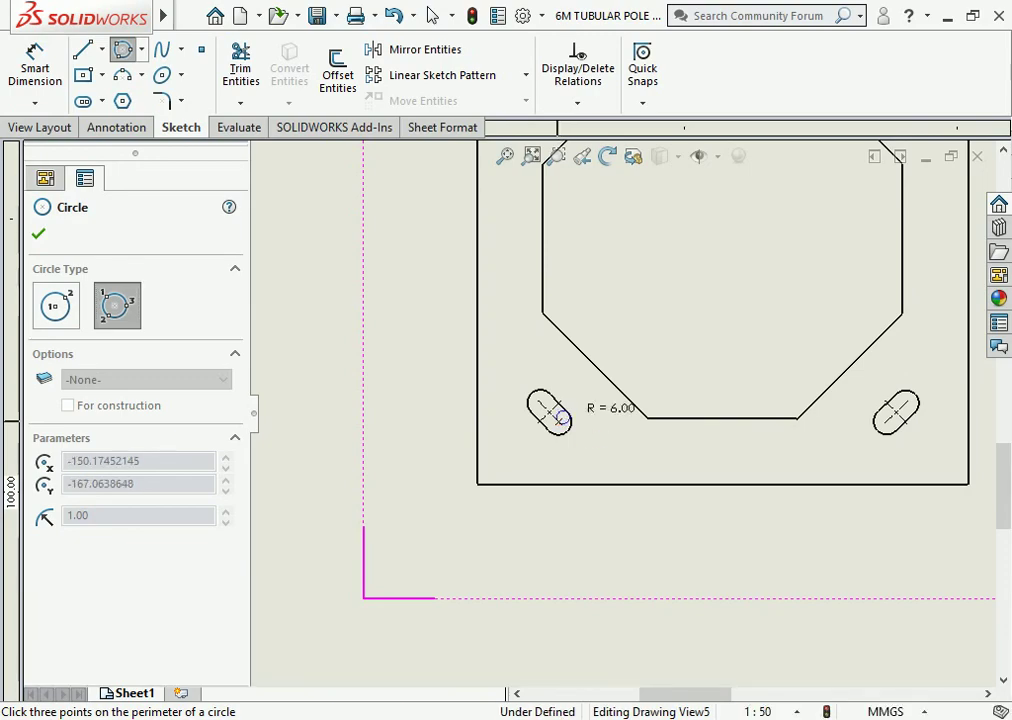
{"action": "scroll", "coordinate": [621, 411], "scroll_direction": "up", "scroll_amount": 2}
{"action": "left_click", "coordinate": [843, 205]}
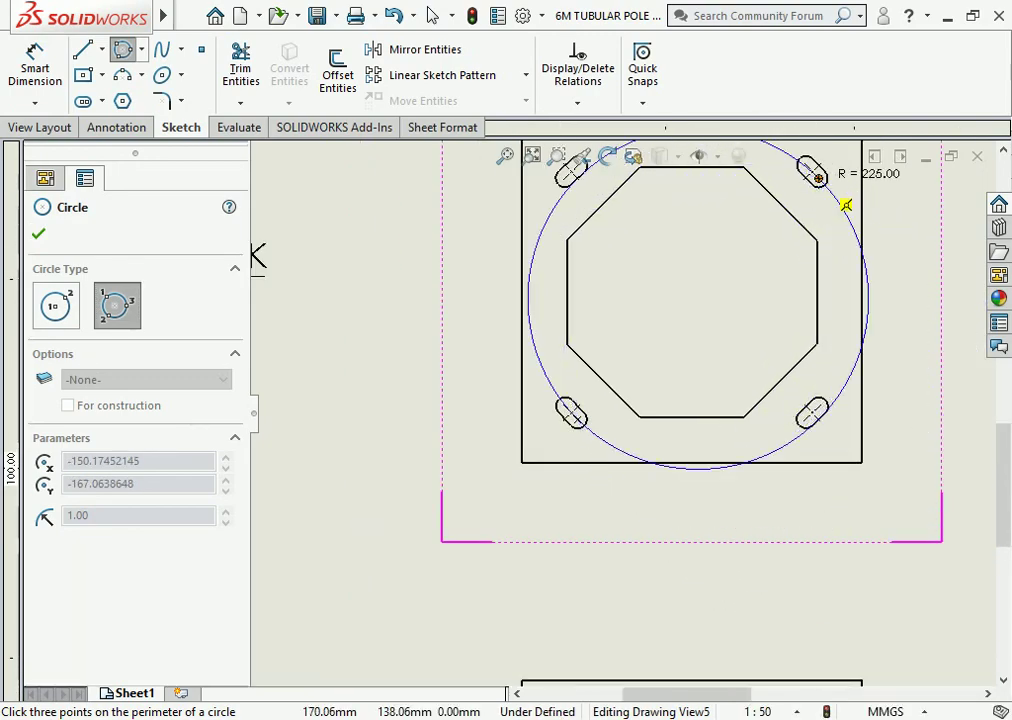
{"action": "left_click", "coordinate": [589, 204]}
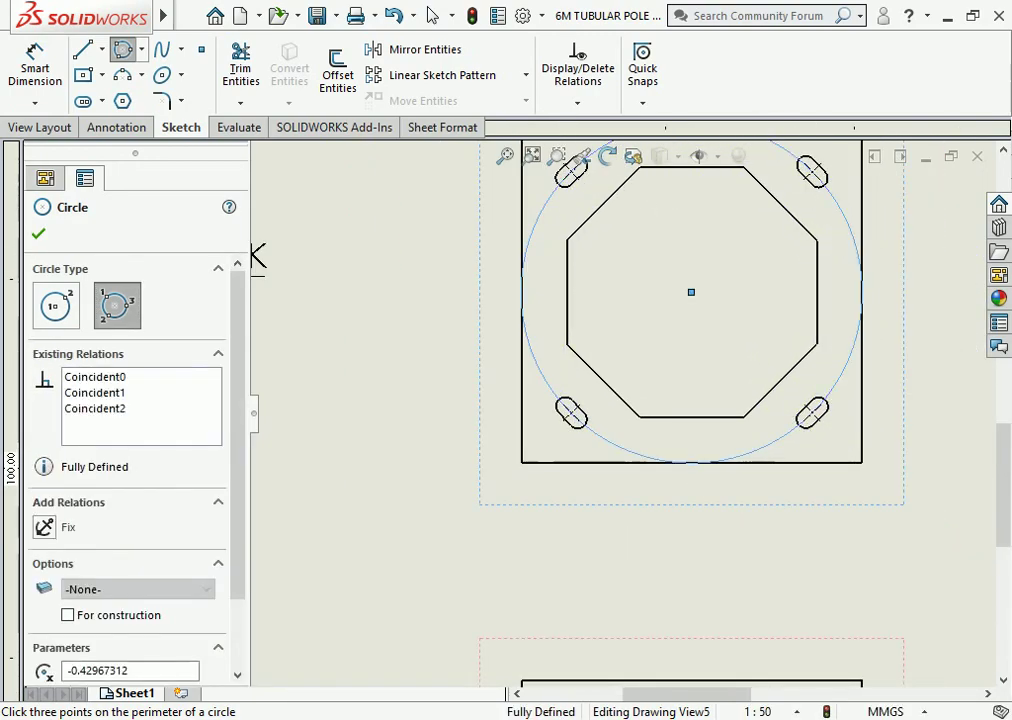
{"action": "left_click", "coordinate": [67, 615]}
{"action": "scroll", "coordinate": [621, 413], "scroll_direction": "up", "scroll_amount": 1}
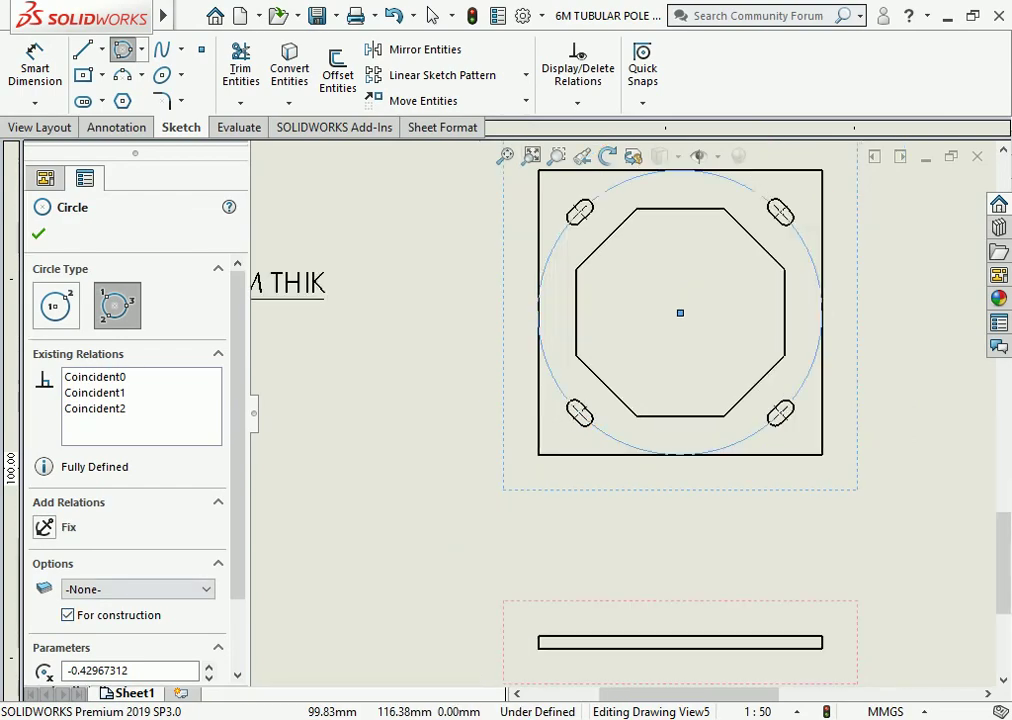
{"action": "key", "text": "Escape"}
{"action": "scroll", "coordinate": [621, 413], "scroll_direction": "up", "scroll_amount": 3}
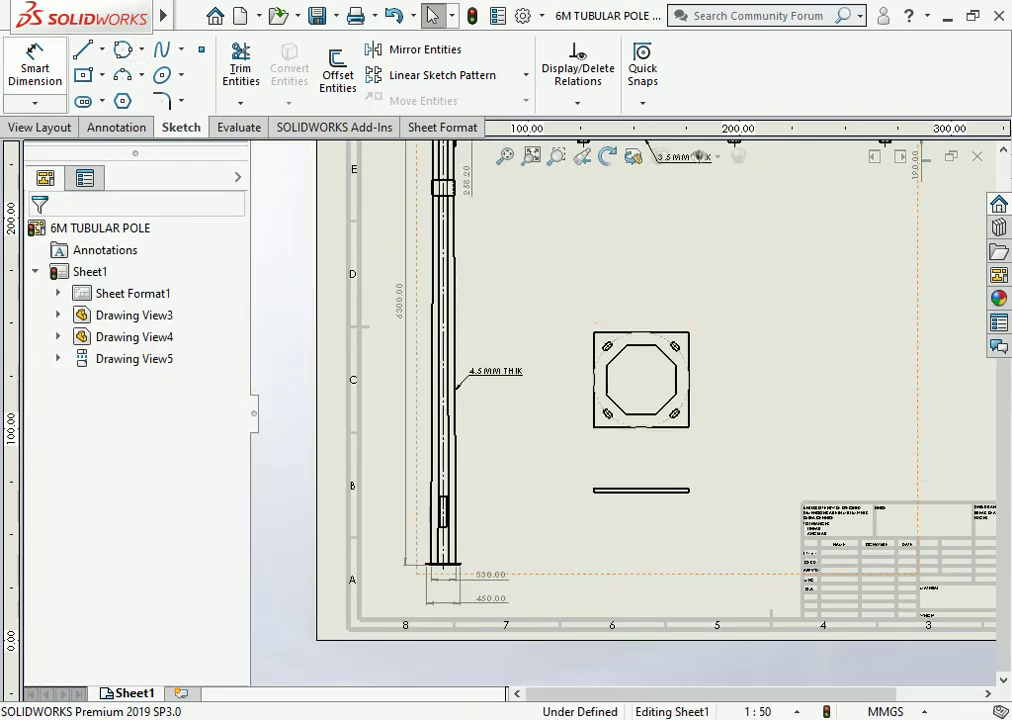
Step: Dimension the base plate's top and left edges as 450.00 width and height
{"action": "left_click", "coordinate": [35, 65]}
{"action": "left_click", "coordinate": [640, 332]}
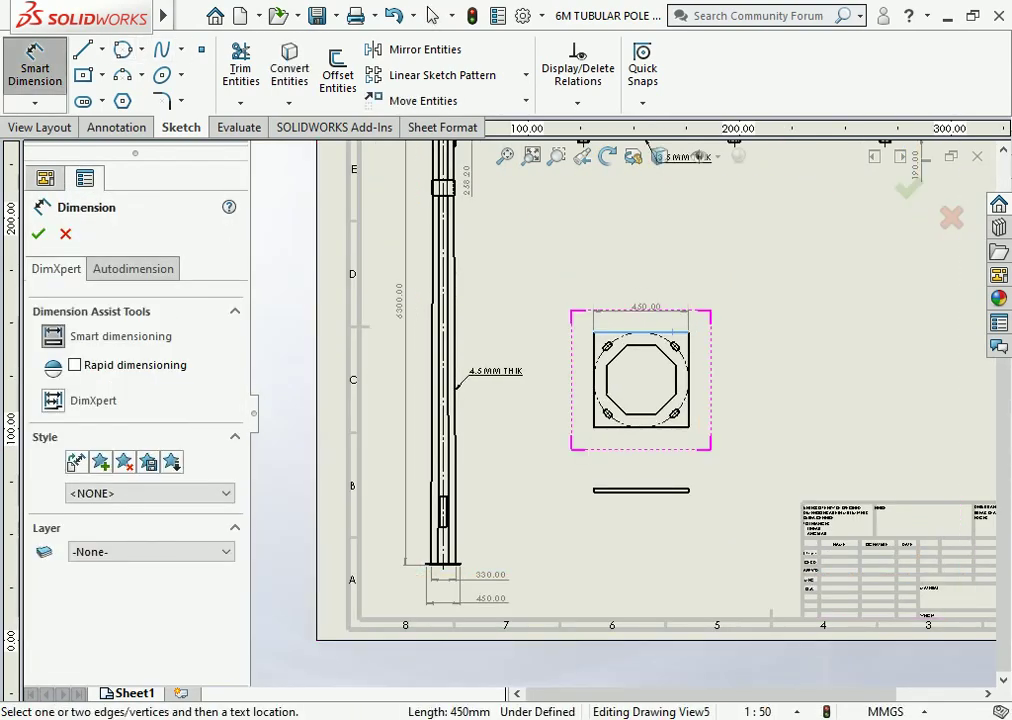
{"action": "left_click", "coordinate": [640, 296]}
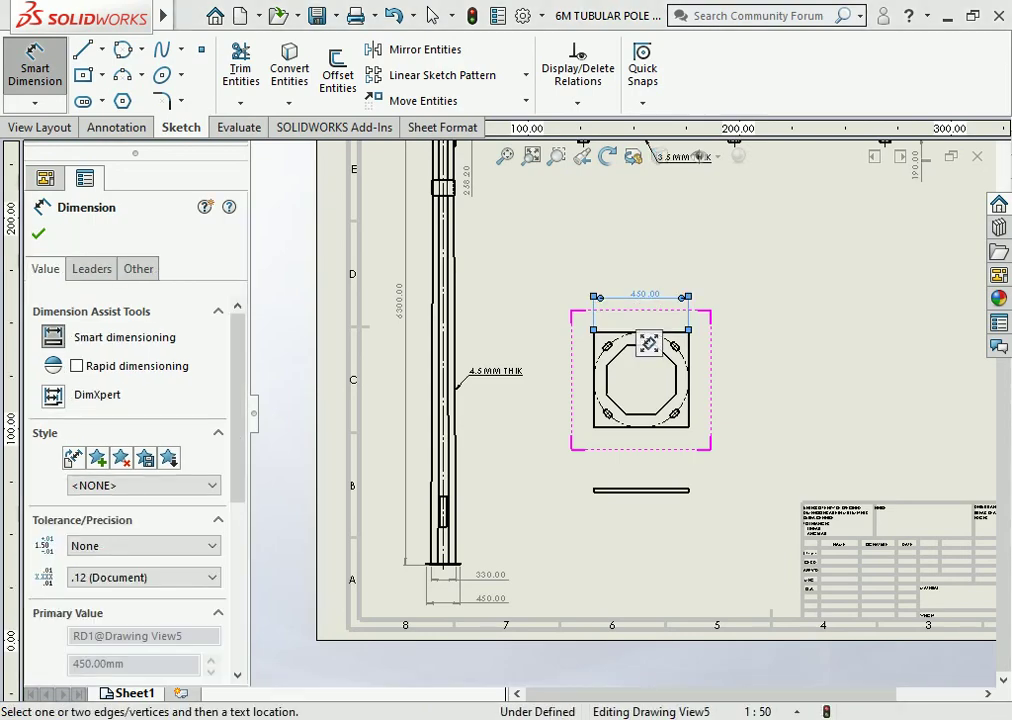
{"action": "left_click", "coordinate": [594, 380]}
{"action": "left_click", "coordinate": [568, 380]}
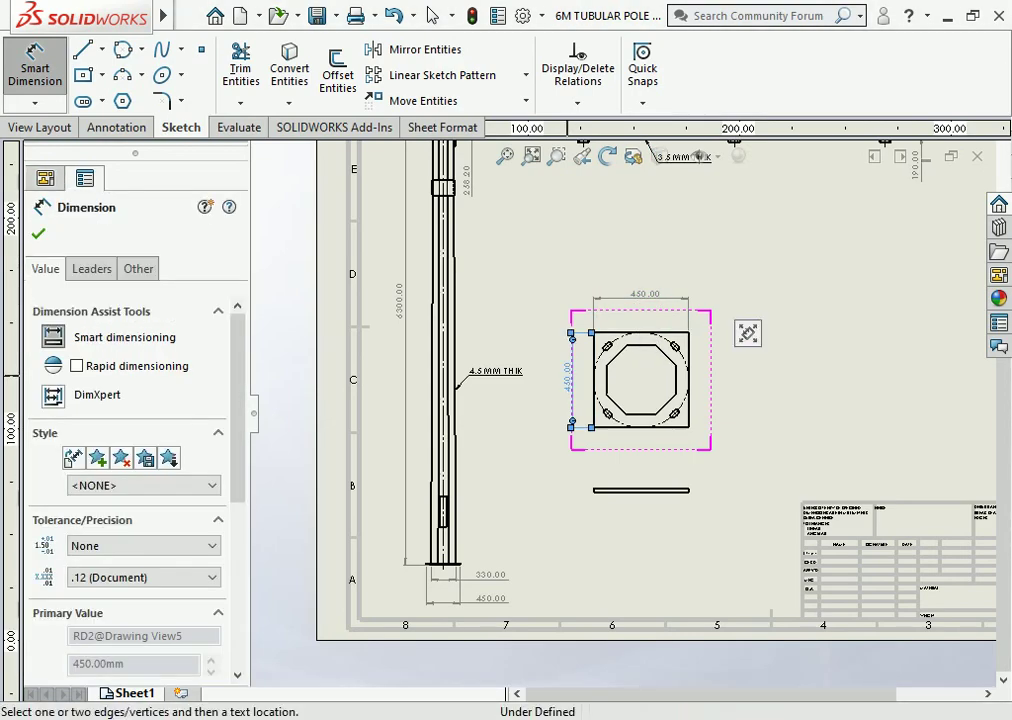
Step: Dimension the pitch circle diameter as PCD 450.67 to the right of the plate
{"action": "left_click", "coordinate": [686, 372]}
{"action": "left_click", "coordinate": [716, 378]}
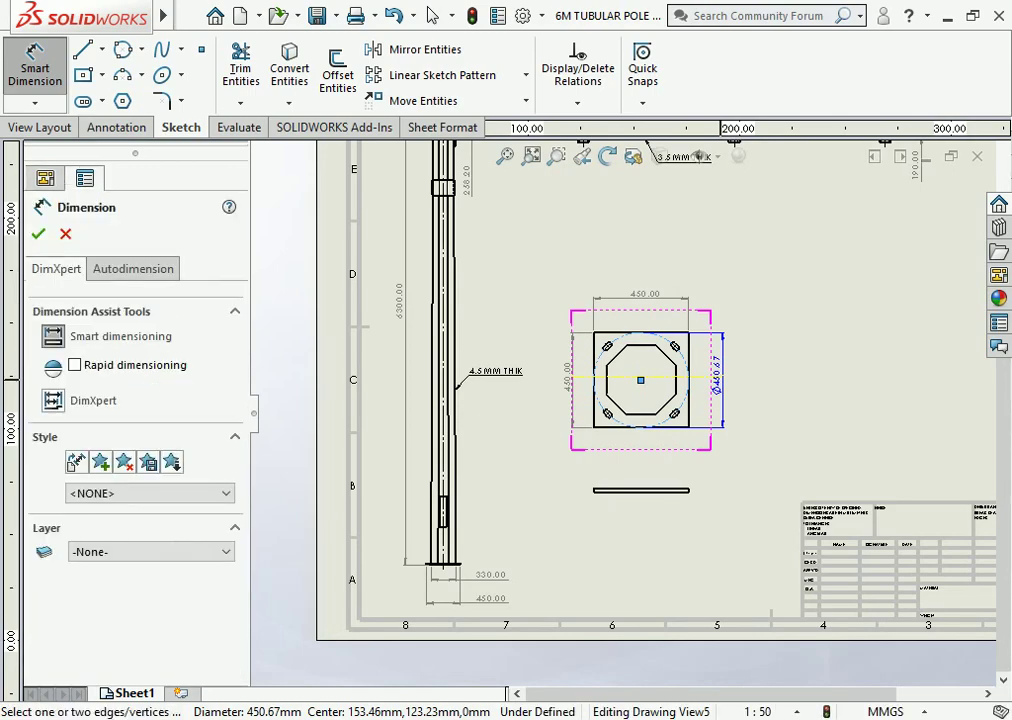
{"action": "key", "text": "Return"}
{"action": "type", "text": "P"}
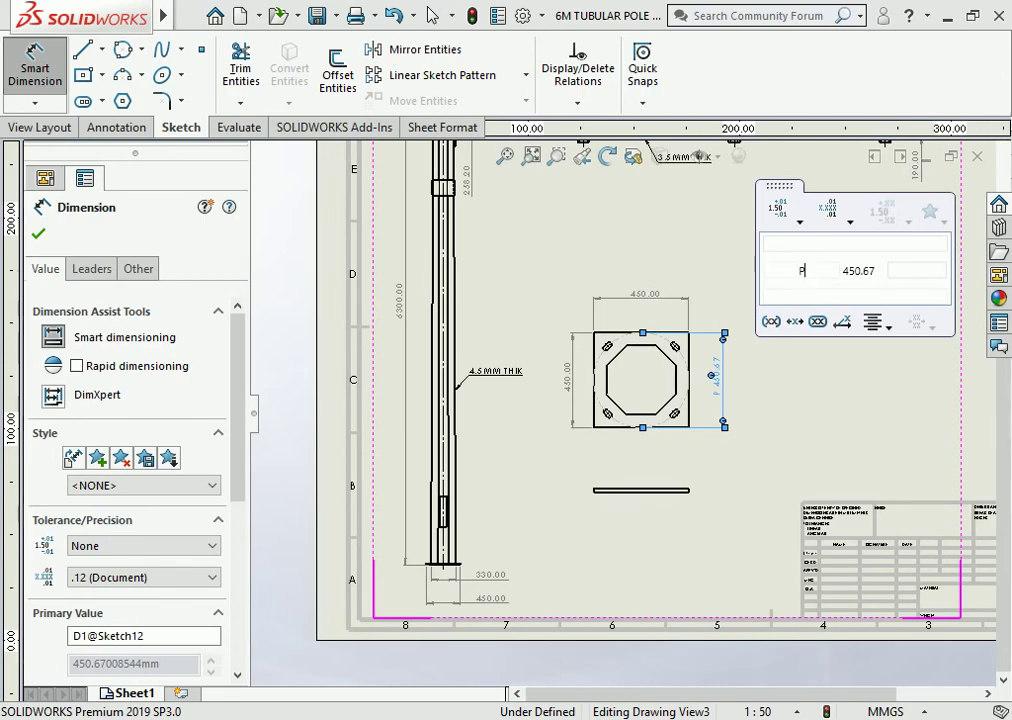
{"action": "type", "text": "C"}
{"action": "key", "text": "Return"}
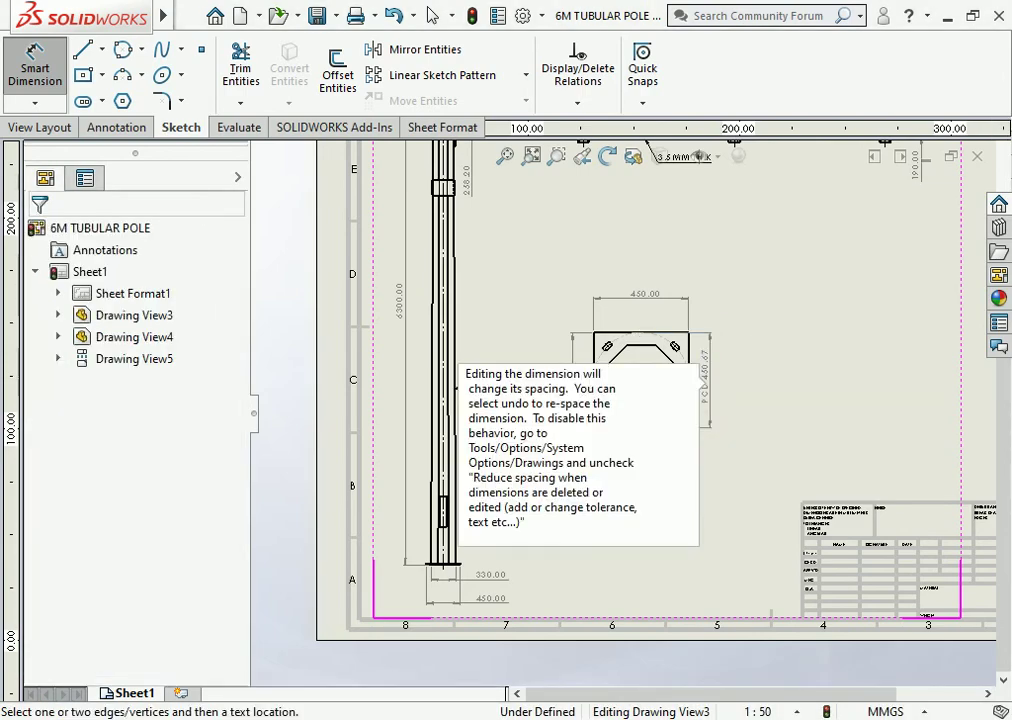
Step: Give the bar edge view its 20.00 plate thickness dimension
{"action": "left_click", "coordinate": [630, 480]}
{"action": "scroll", "coordinate": [642, 485], "scroll_direction": "up", "scroll_amount": 2}
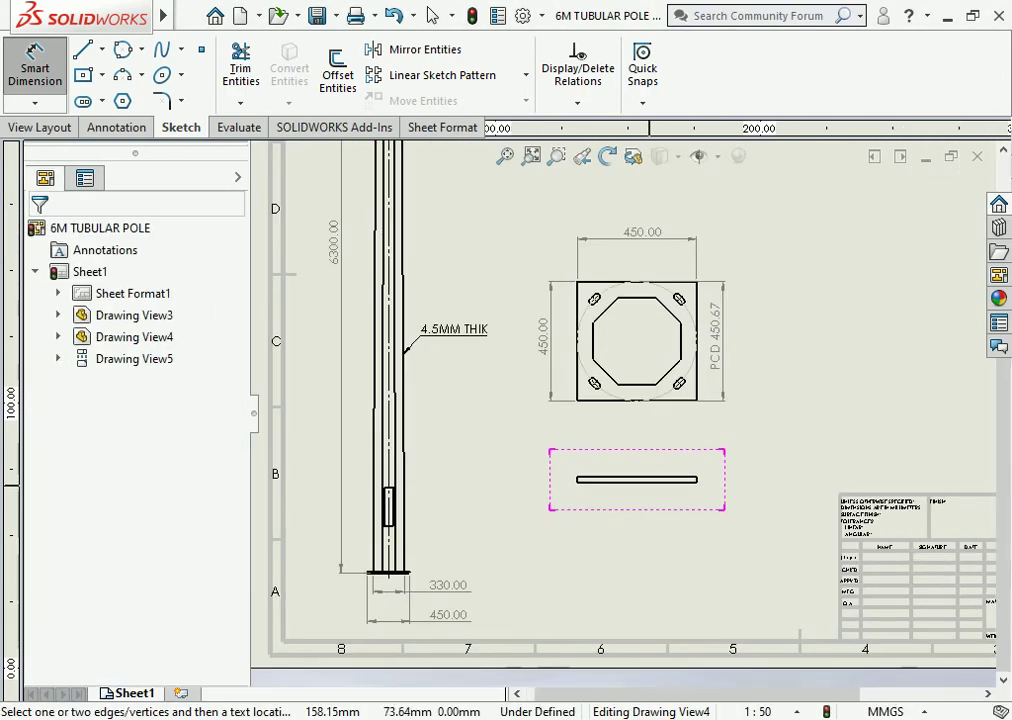
{"action": "left_click", "coordinate": [640, 478]}
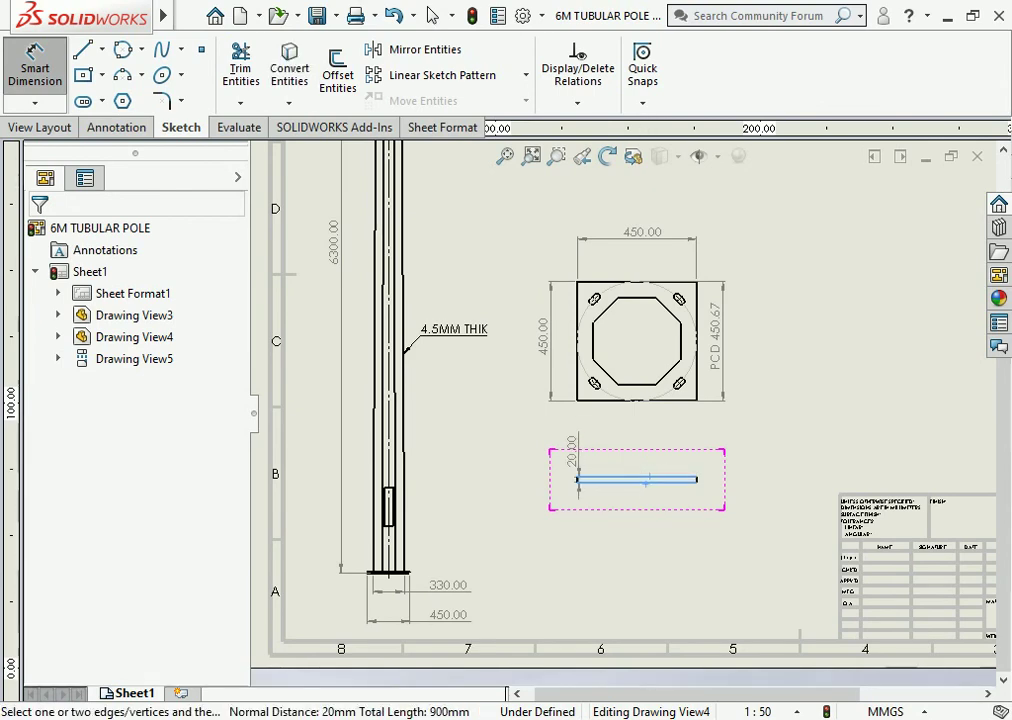
{"action": "left_click", "coordinate": [543, 452]}
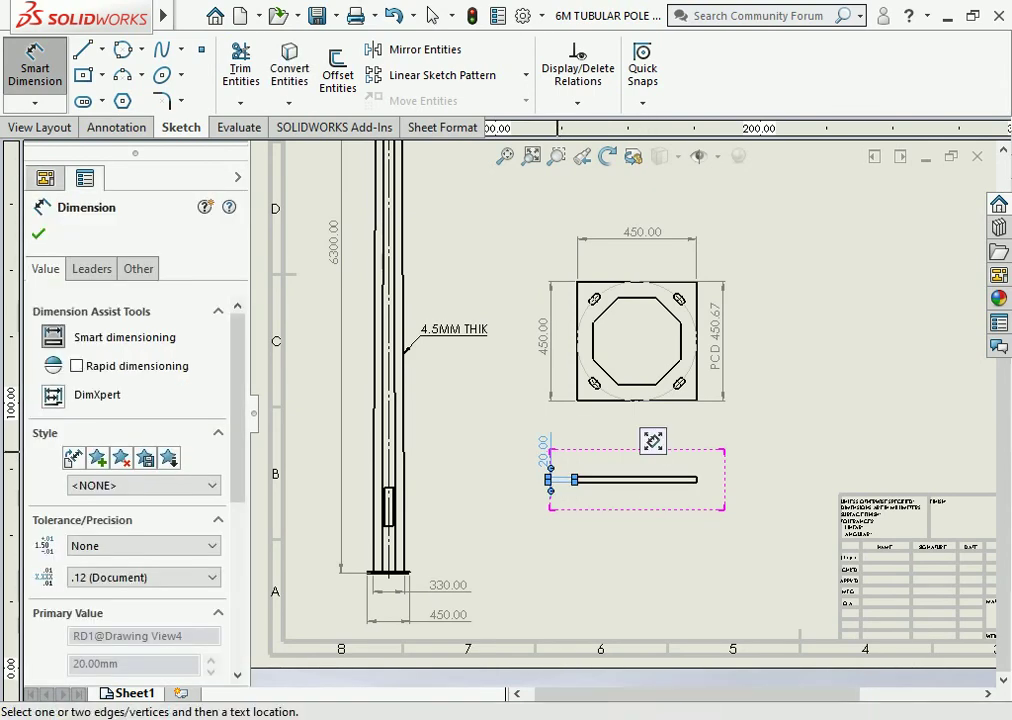
{"action": "key", "text": "Escape"}
{"action": "left_click", "coordinate": [432, 15]}
Step: Place an underlined BASE PLATE note beneath the plate's edge view
{"action": "left_click", "coordinate": [228, 68]}
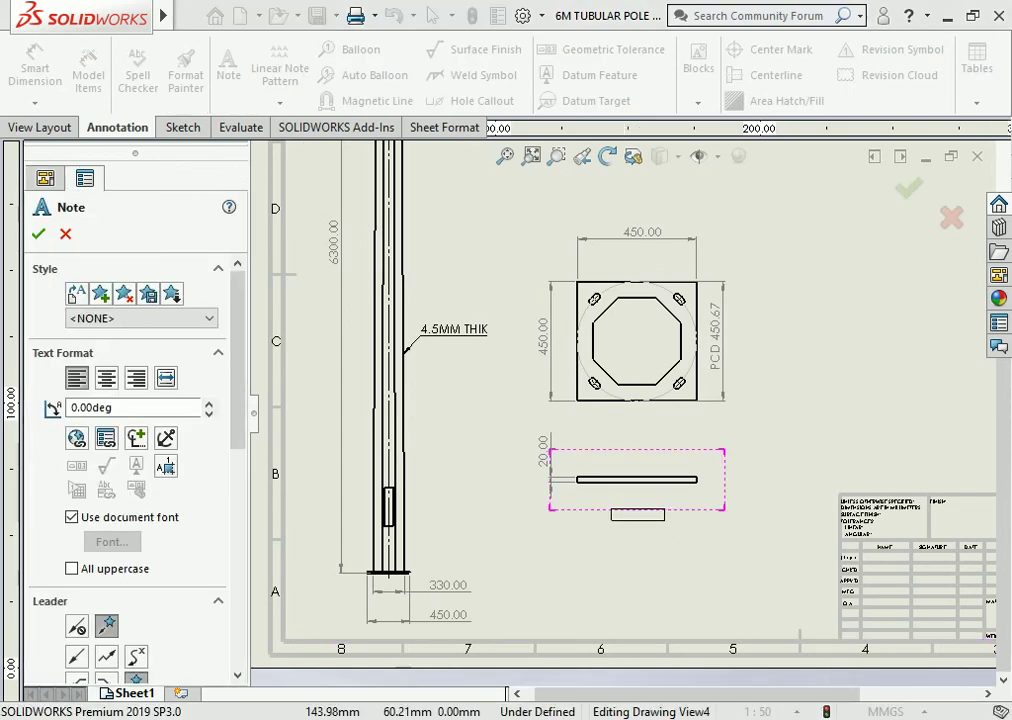
{"action": "left_click", "coordinate": [618, 514]}
{"action": "type", "text": "BASE PLATE"}
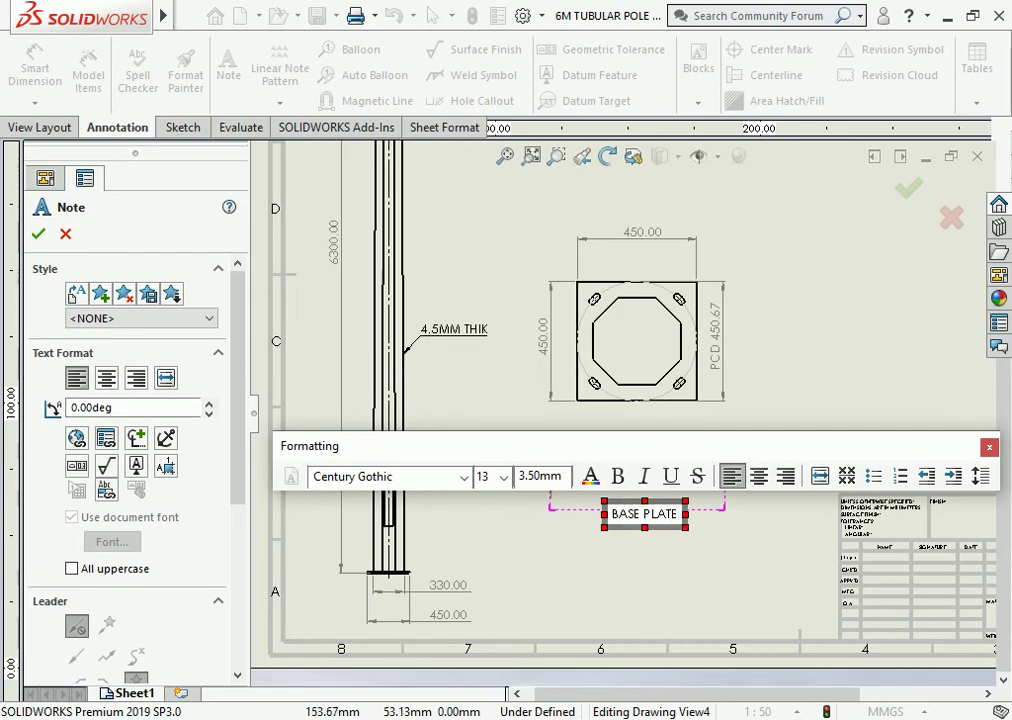
{"action": "left_click_drag", "start_coordinate": [612, 513], "coordinate": [634, 513]}
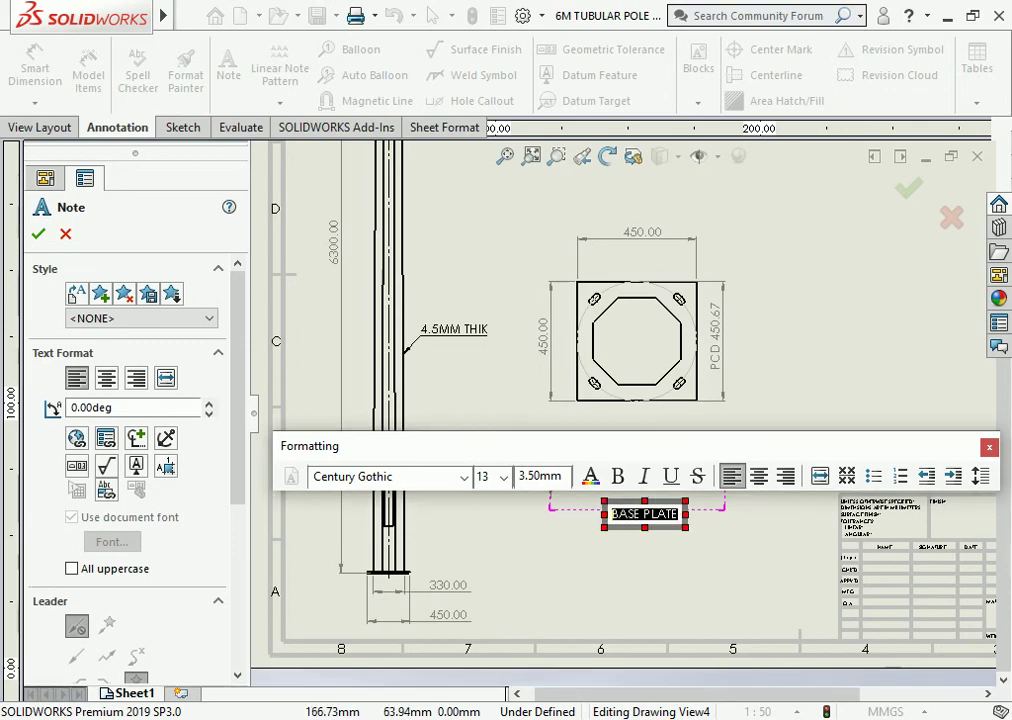
{"action": "left_click", "coordinate": [671, 476]}
{"action": "left_click", "coordinate": [622, 418]}
{"action": "scroll", "coordinate": [622, 418], "scroll_direction": "up", "scroll_amount": 2}
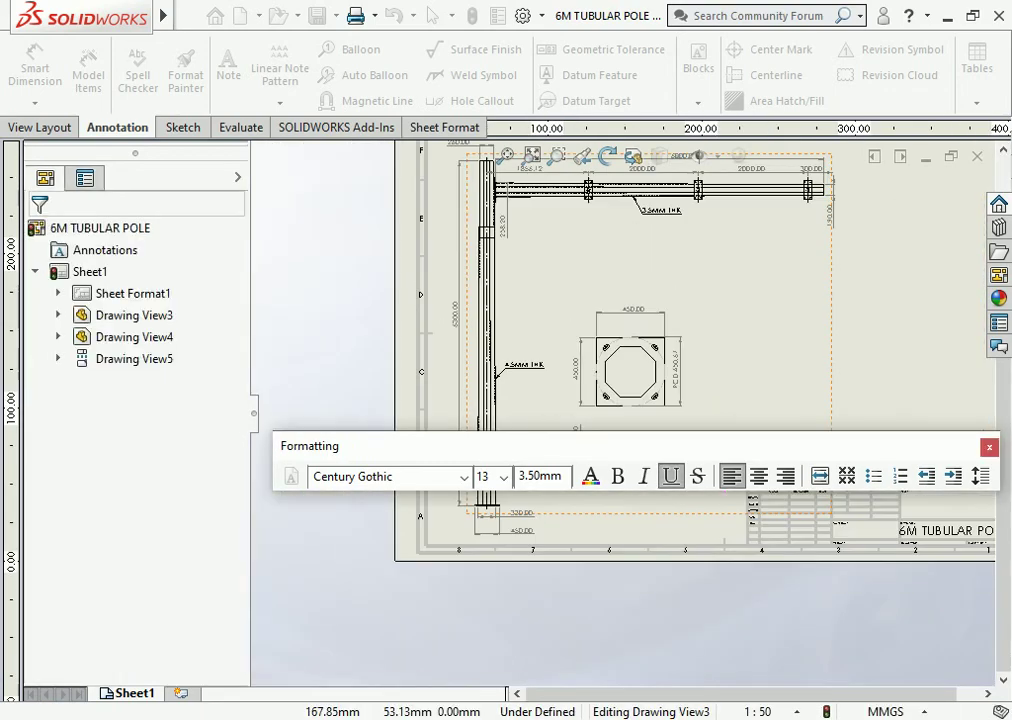
{"action": "scroll", "coordinate": [625, 412], "scroll_direction": "up", "scroll_amount": 2}
{"action": "scroll", "coordinate": [625, 415], "scroll_direction": "up", "scroll_amount": 2}
{"action": "scroll", "coordinate": [705, 390], "scroll_direction": "down", "scroll_amount": 1}
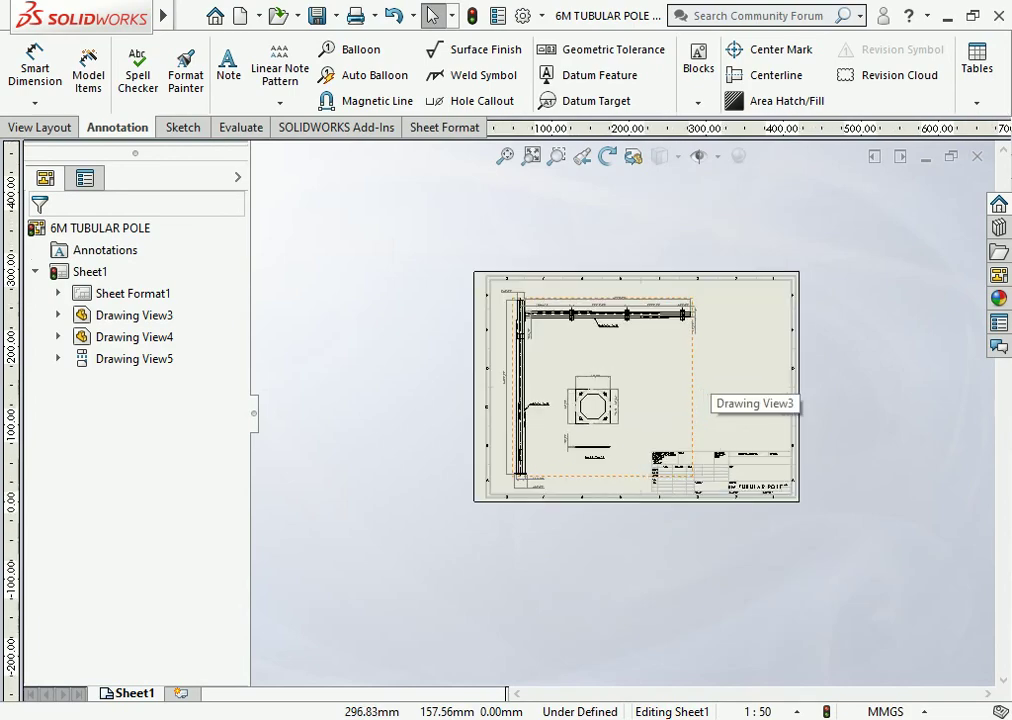
{"action": "scroll", "coordinate": [765, 360], "scroll_direction": "down", "scroll_amount": 2}
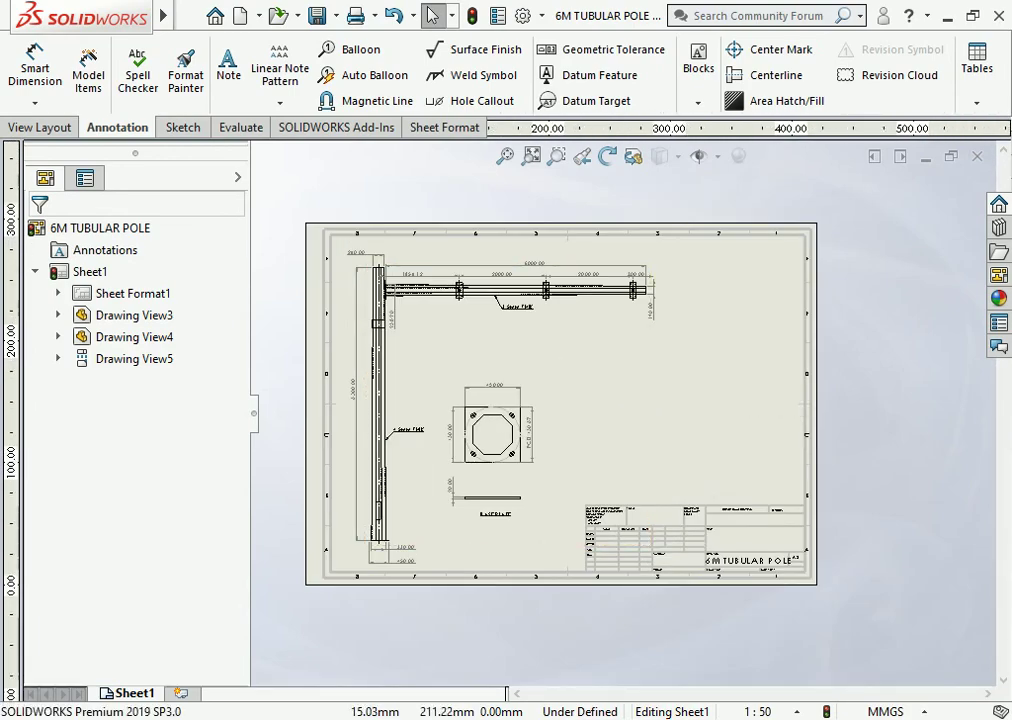
Step: Cancel the new model view from the 6M POLE folder and save the drawing with Ctrl+S
{"action": "left_click", "coordinate": [39, 127]}
{"action": "left_click", "coordinate": [80, 72]}
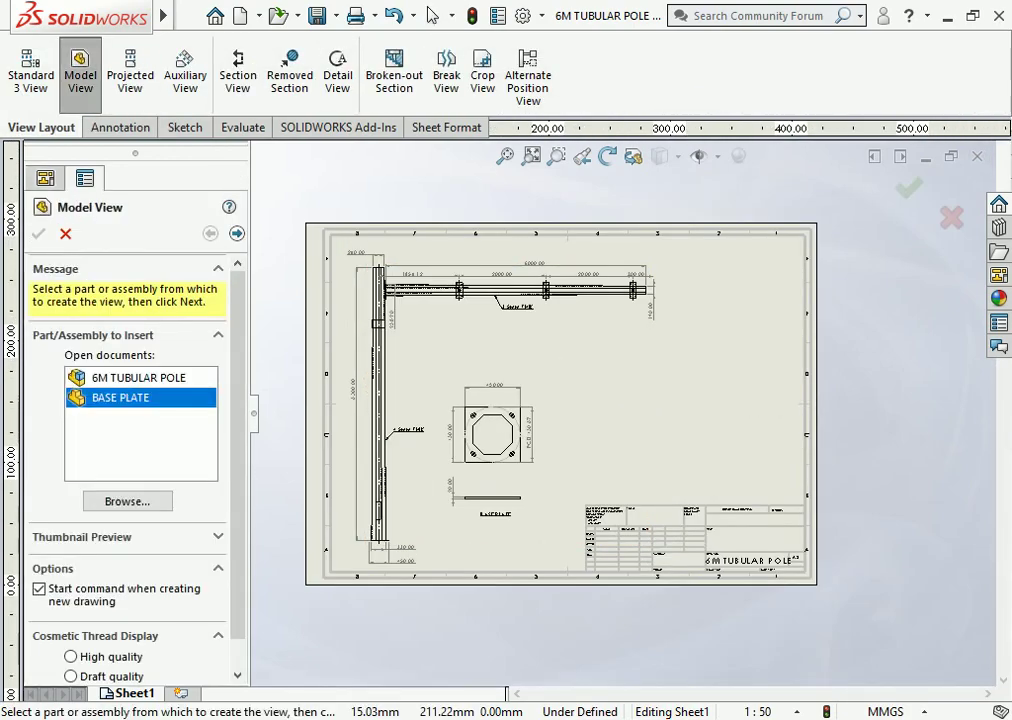
{"action": "left_click", "coordinate": [127, 501]}
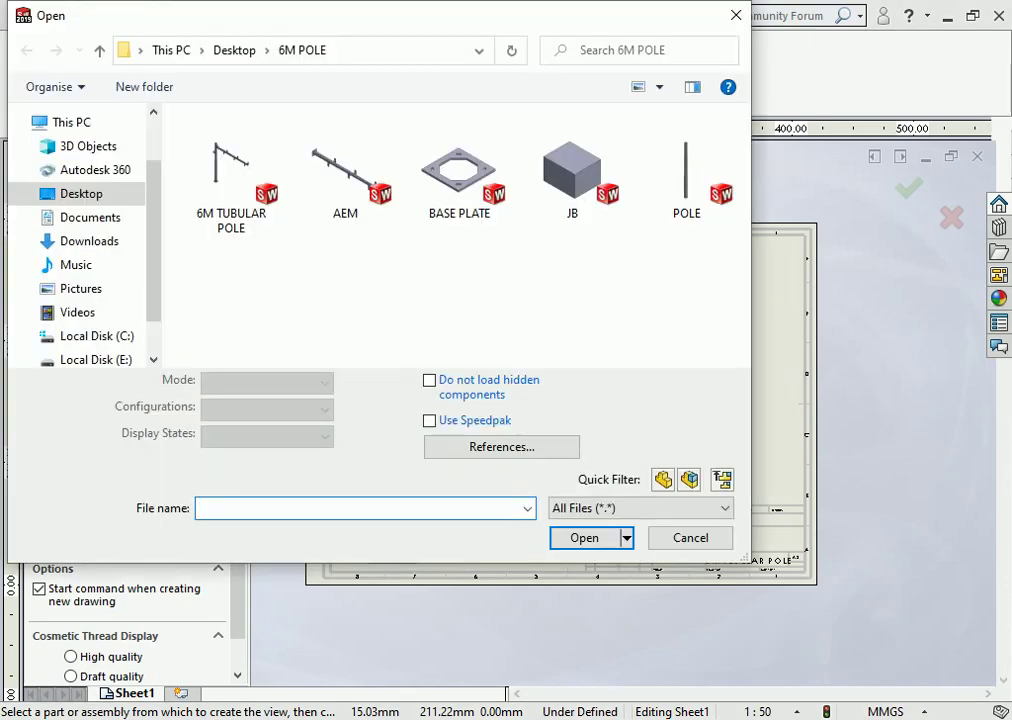
{"action": "double_click", "coordinate": [345, 170]}
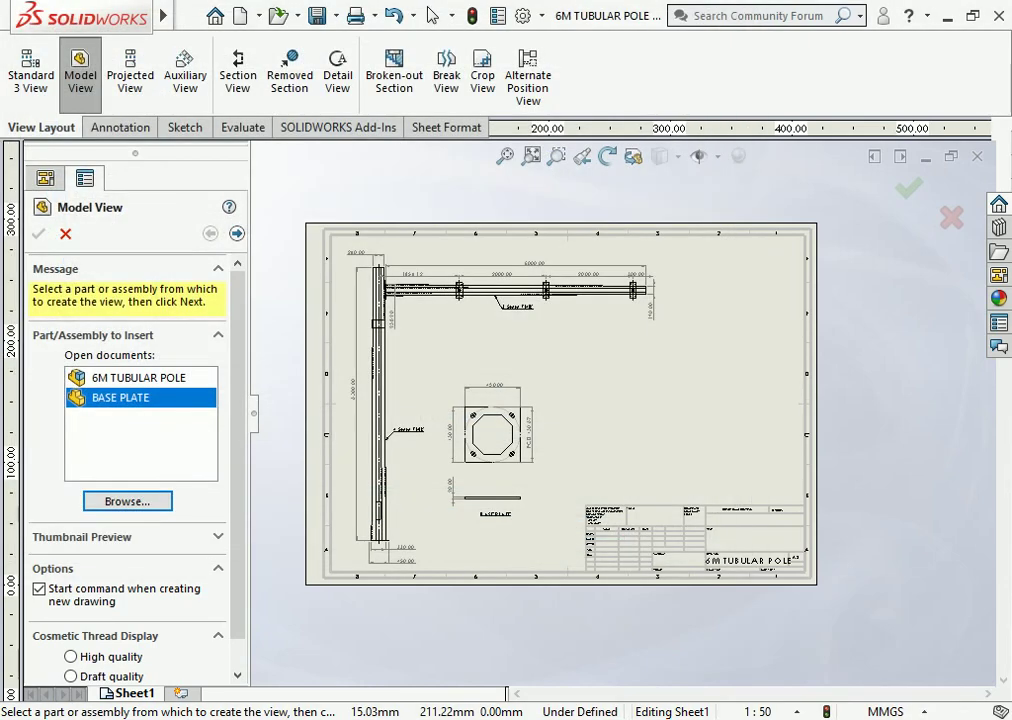
{"action": "key", "text": "Escape"}
{"action": "key", "text": "Escape"}
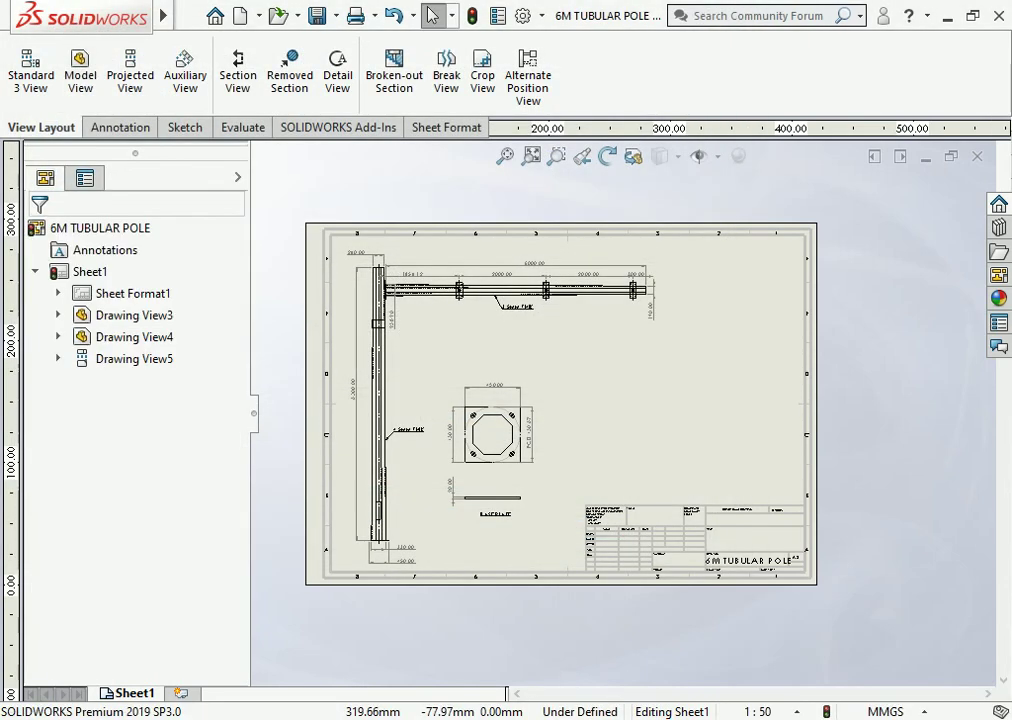
{"action": "scroll", "coordinate": [727, 358], "scroll_direction": "down", "scroll_amount": 2}
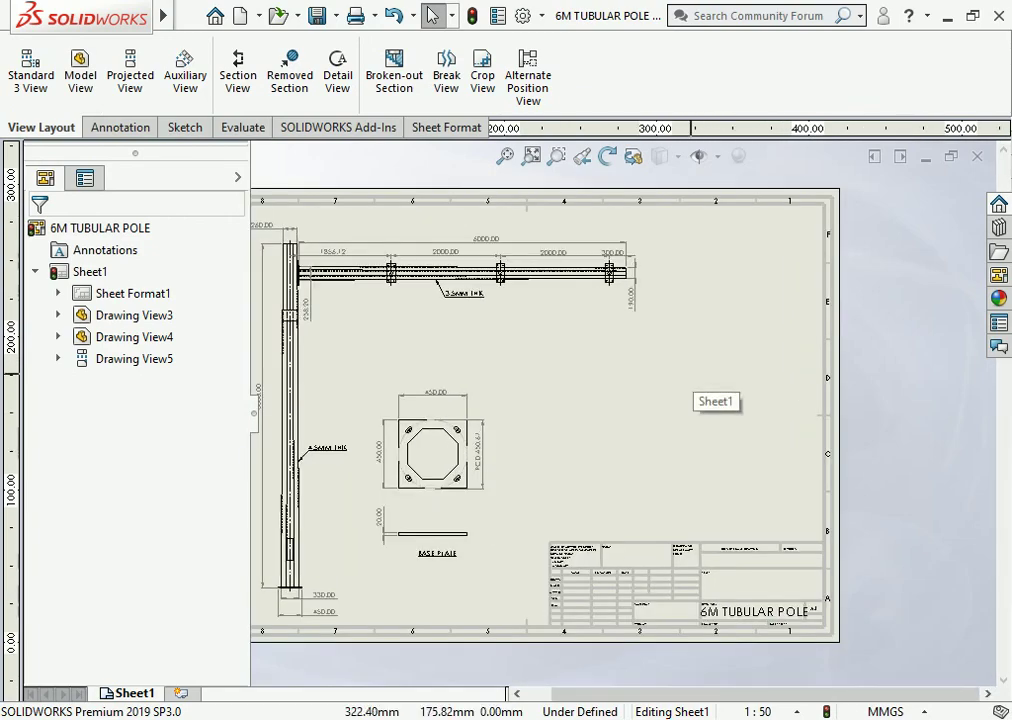
{"action": "scroll", "coordinate": [640, 450], "scroll_direction": "up", "scroll_amount": 2}
{"action": "scroll", "coordinate": [500, 430], "scroll_direction": "down", "scroll_amount": 1}
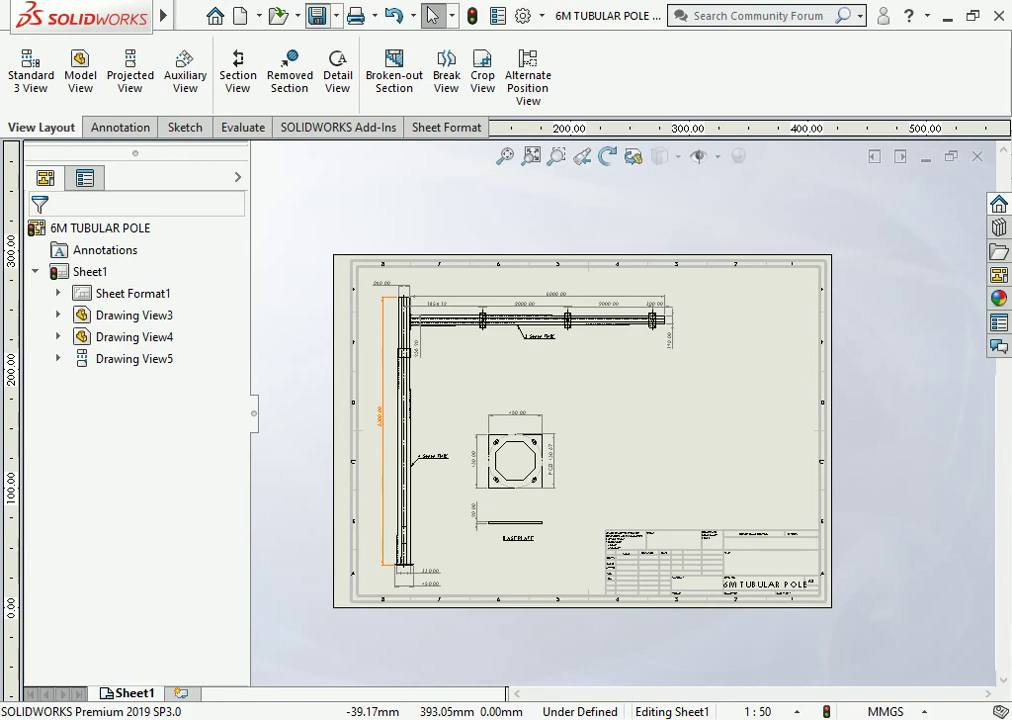
{"action": "key", "text": "ctrl+s"}
{"action": "key", "text": "Return"}
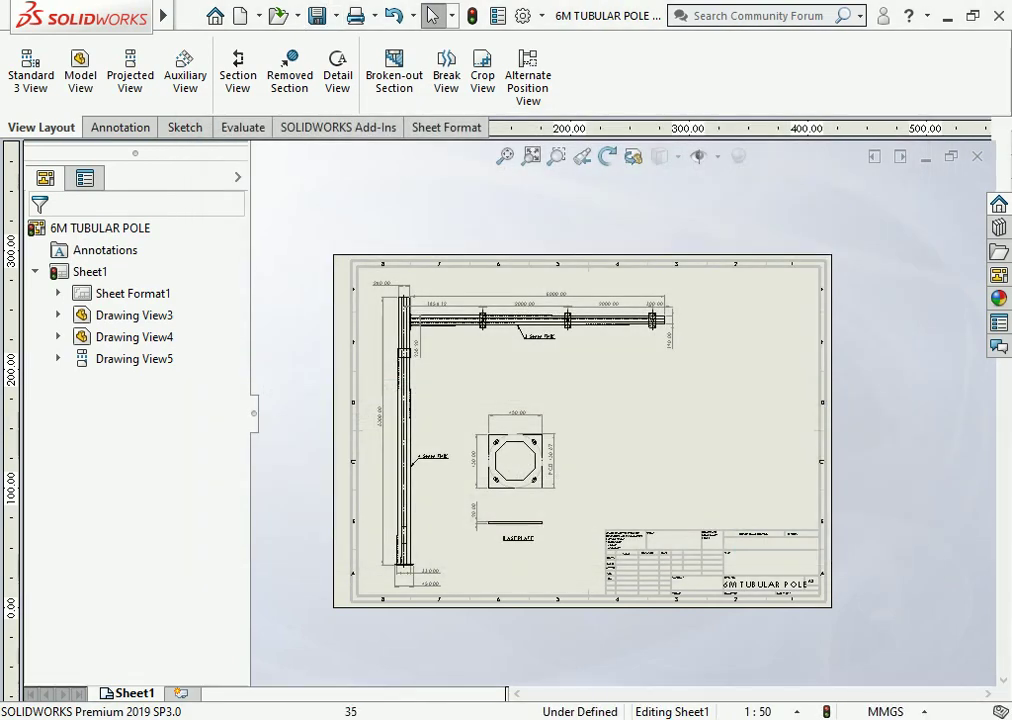
Step: Select all annotations and create a new pink layer named Layer1
{"action": "left_click_drag", "start_coordinate": [754, 204], "coordinate": [295, 620]}
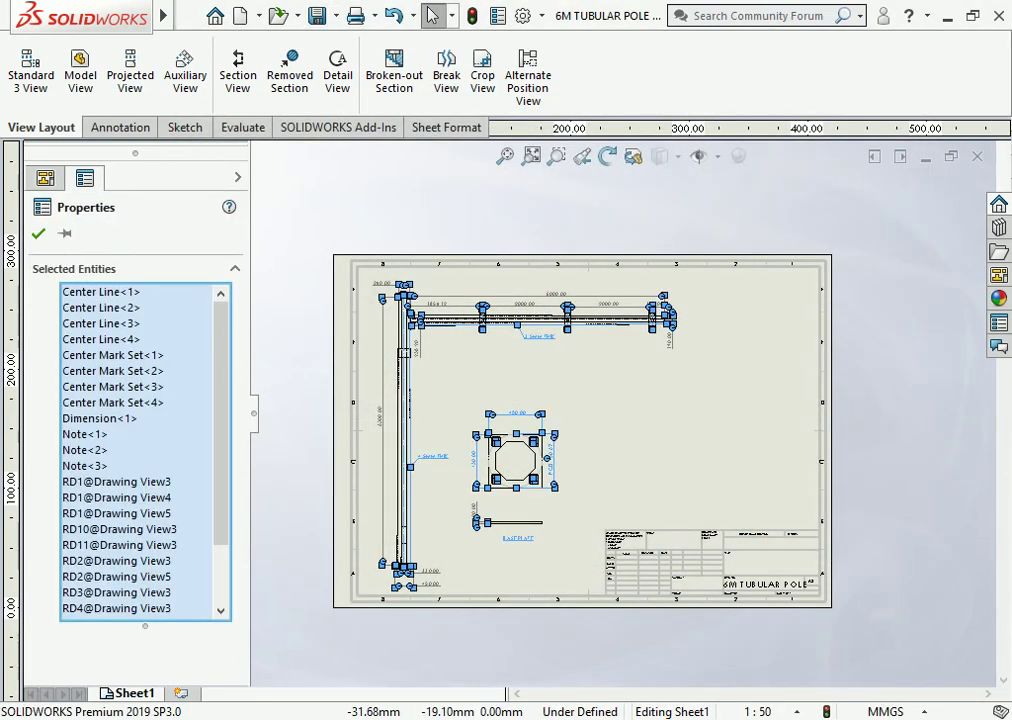
{"action": "scroll", "coordinate": [736, 370], "scroll_direction": "down", "scroll_amount": 3}
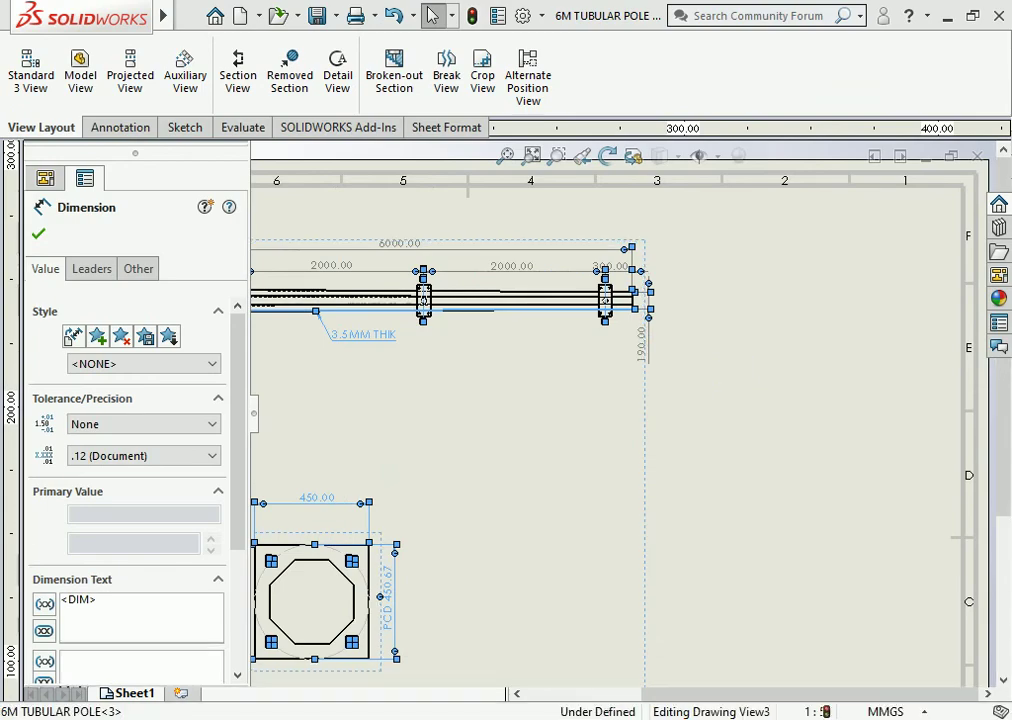
{"action": "right_click", "coordinate": [650, 118]}
{"action": "left_click", "coordinate": [715, 511]}
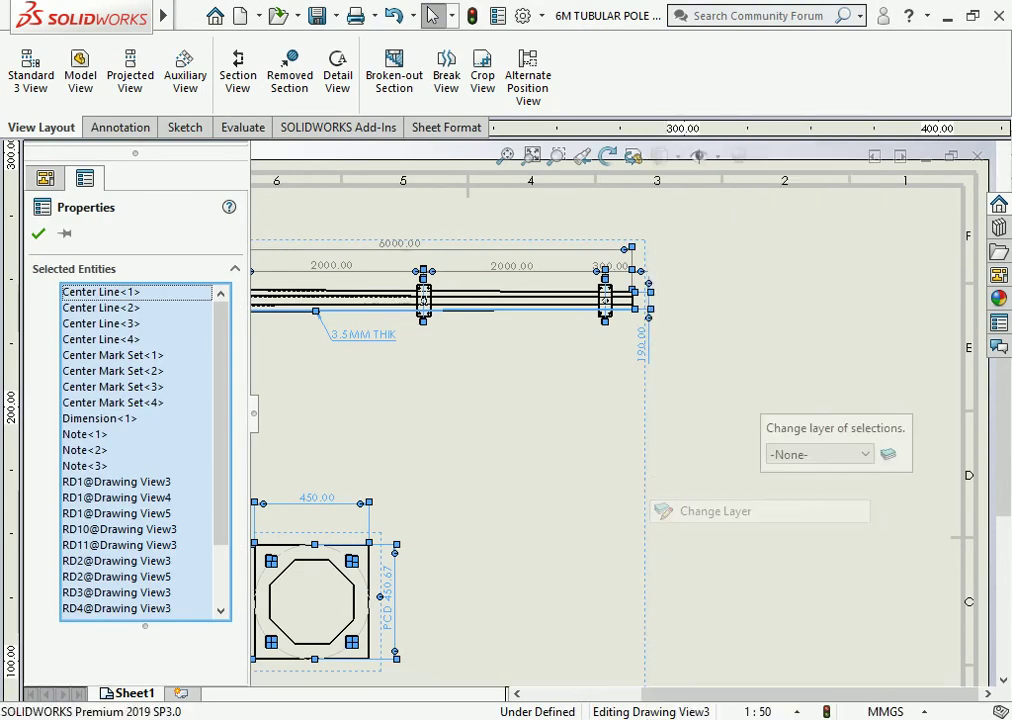
{"action": "left_click", "coordinate": [883, 452]}
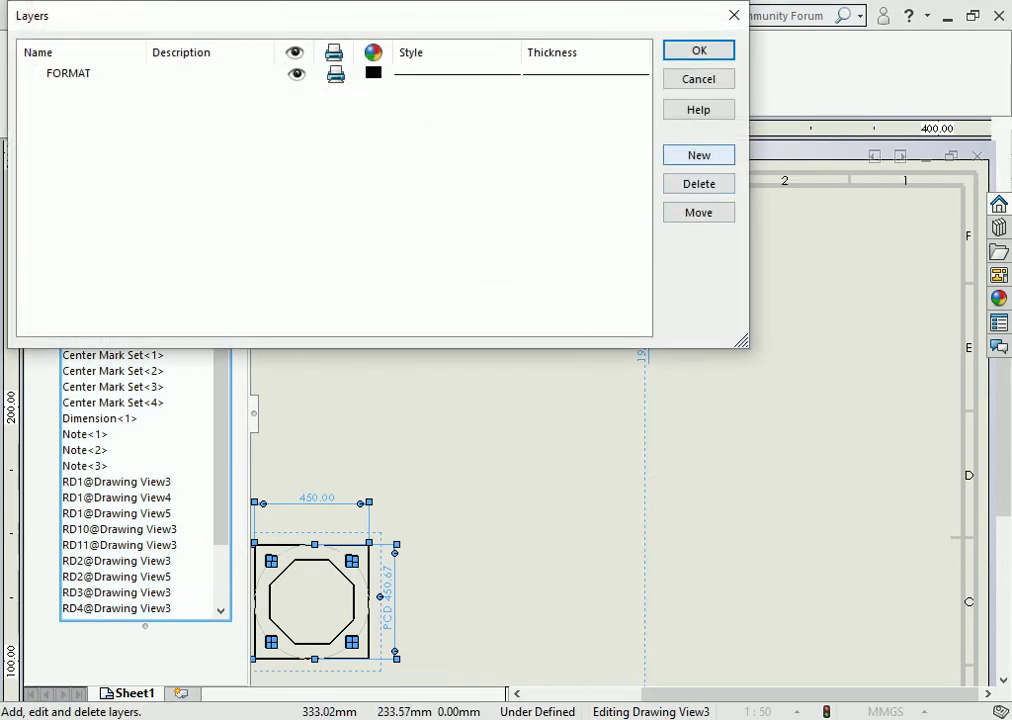
{"action": "left_click", "coordinate": [699, 155]}
{"action": "left_click", "coordinate": [373, 94]}
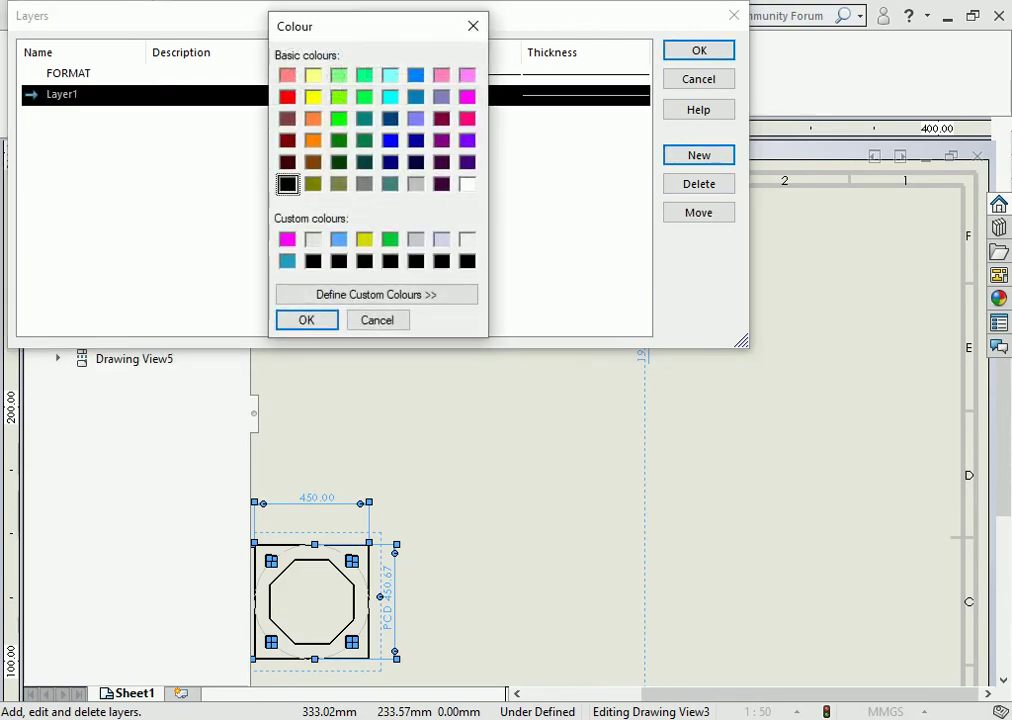
{"action": "key", "text": "Return"}
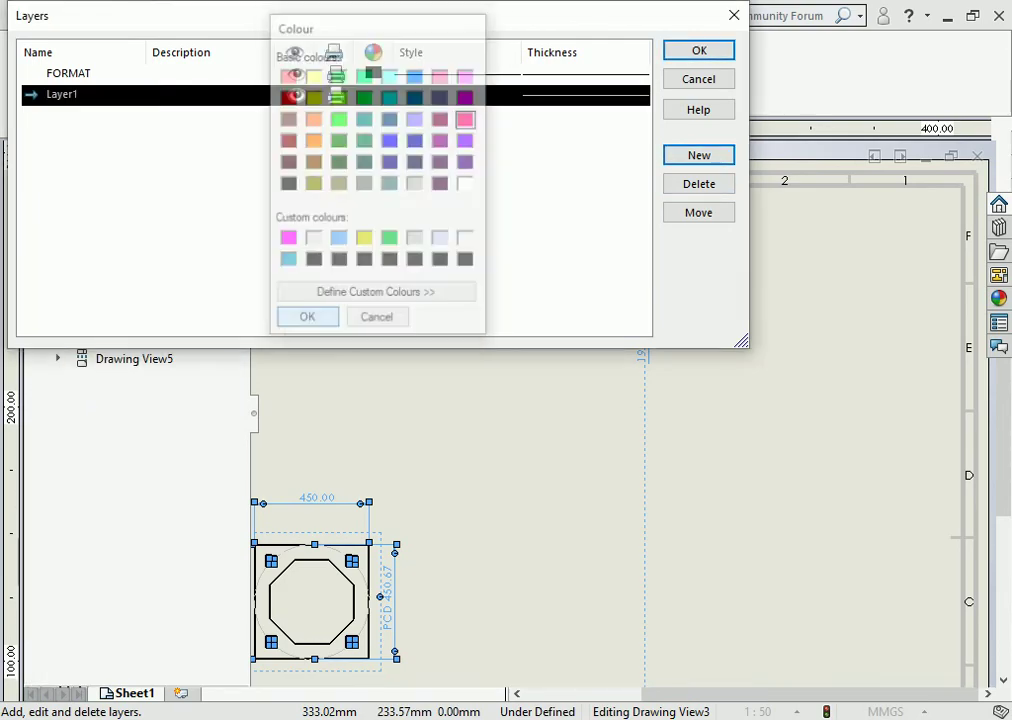
{"action": "key", "text": "Return"}
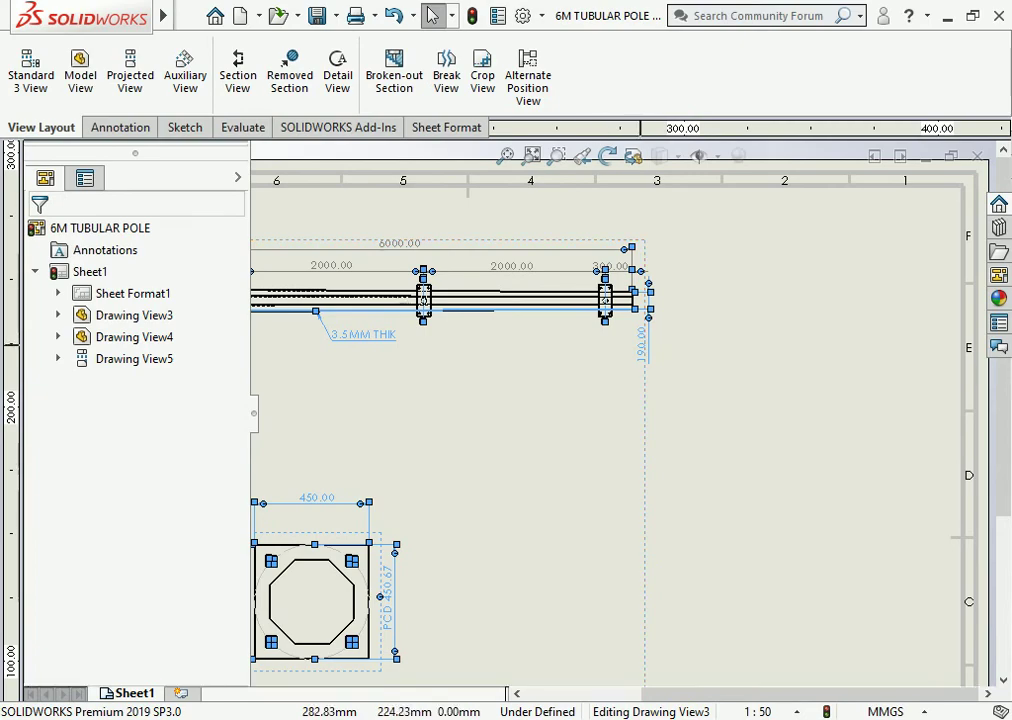
Step: Select everything with Ctrl+A, review the layer list, then cancel without changing layers
{"action": "key", "text": "ctrl+a"}
{"action": "right_click", "coordinate": [641, 330]}
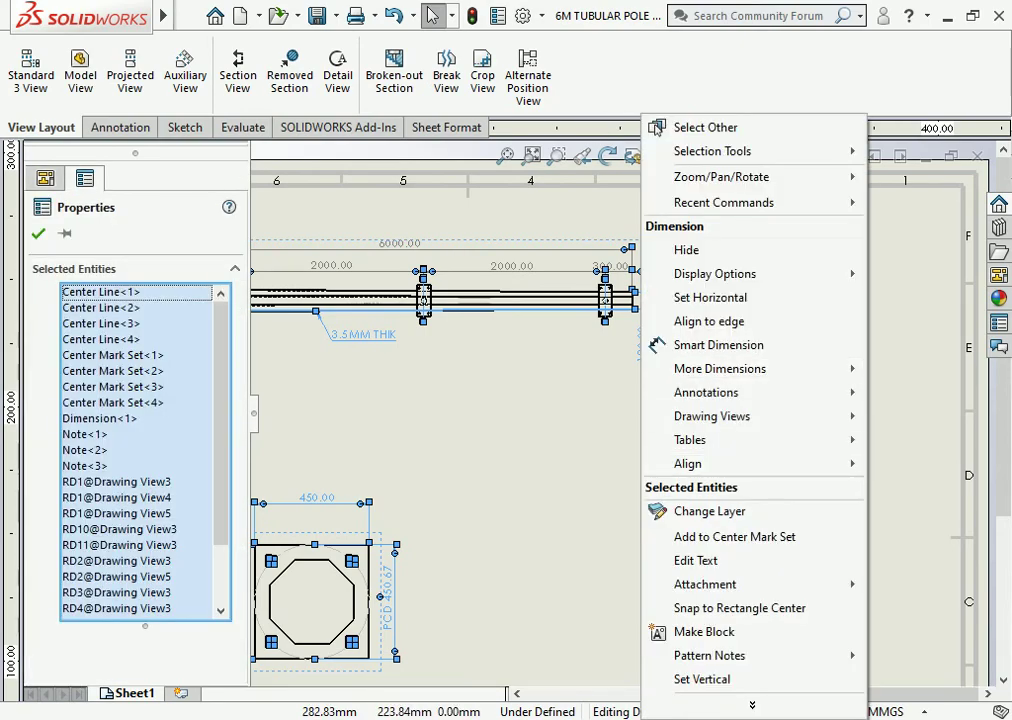
{"action": "left_click", "coordinate": [710, 511]}
{"action": "left_click", "coordinate": [840, 449]}
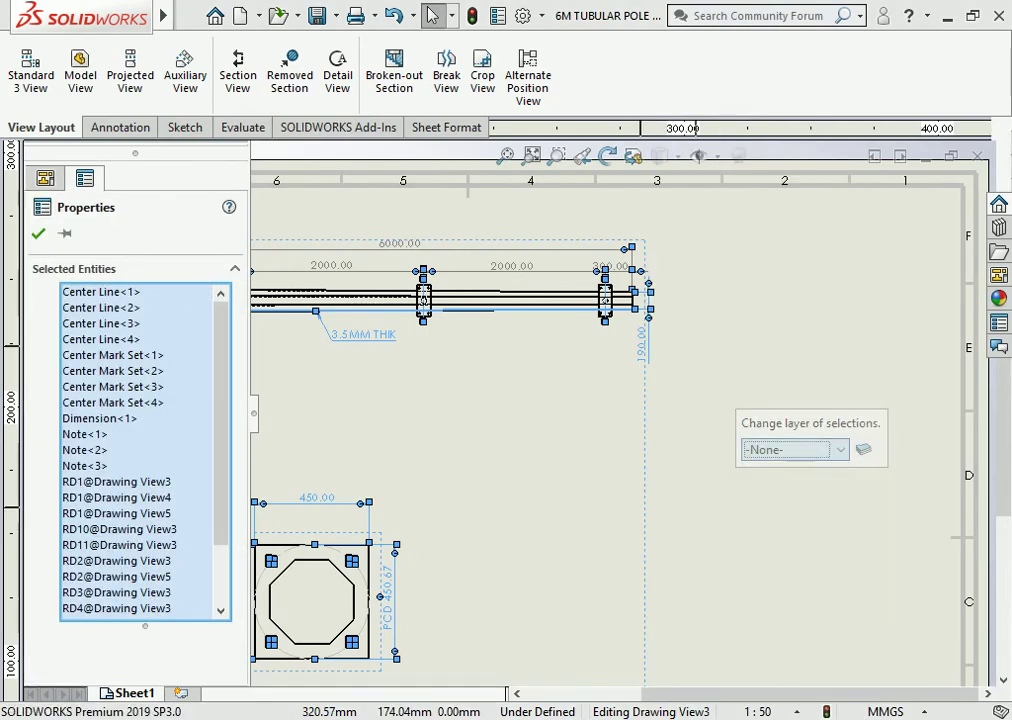
{"action": "key", "text": "Escape"}
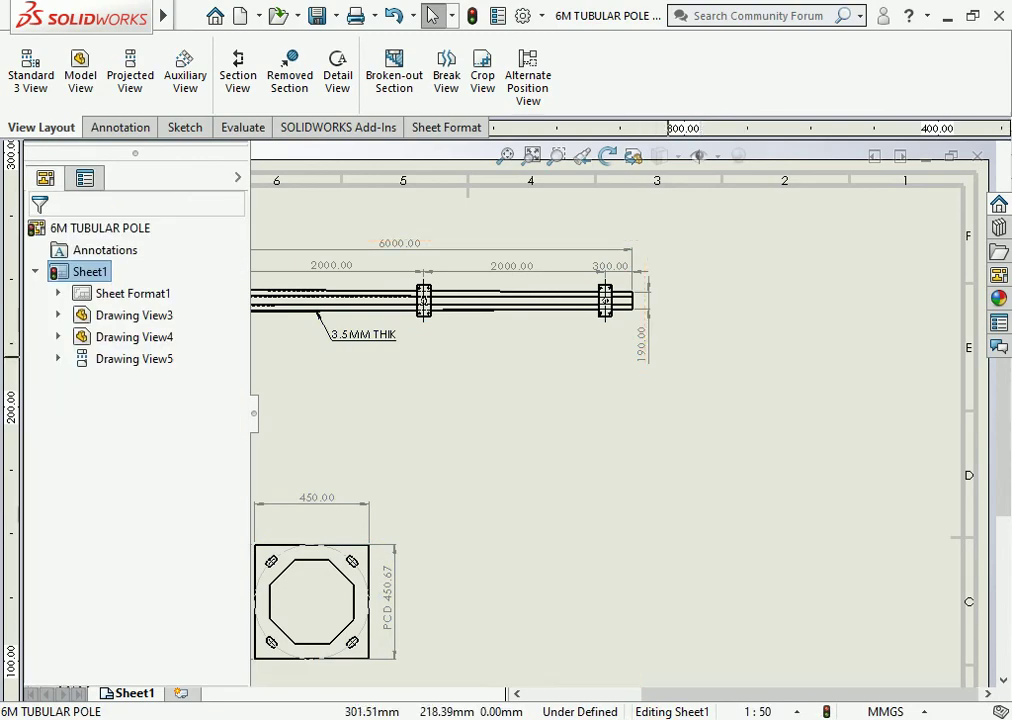
Step: Re-select the dimensions, notes and centre marks on the fitted sheet and assign them to Layer1
{"action": "key", "text": "f"}
{"action": "left_click_drag", "start_coordinate": [655, 305], "coordinate": [480, 490]}
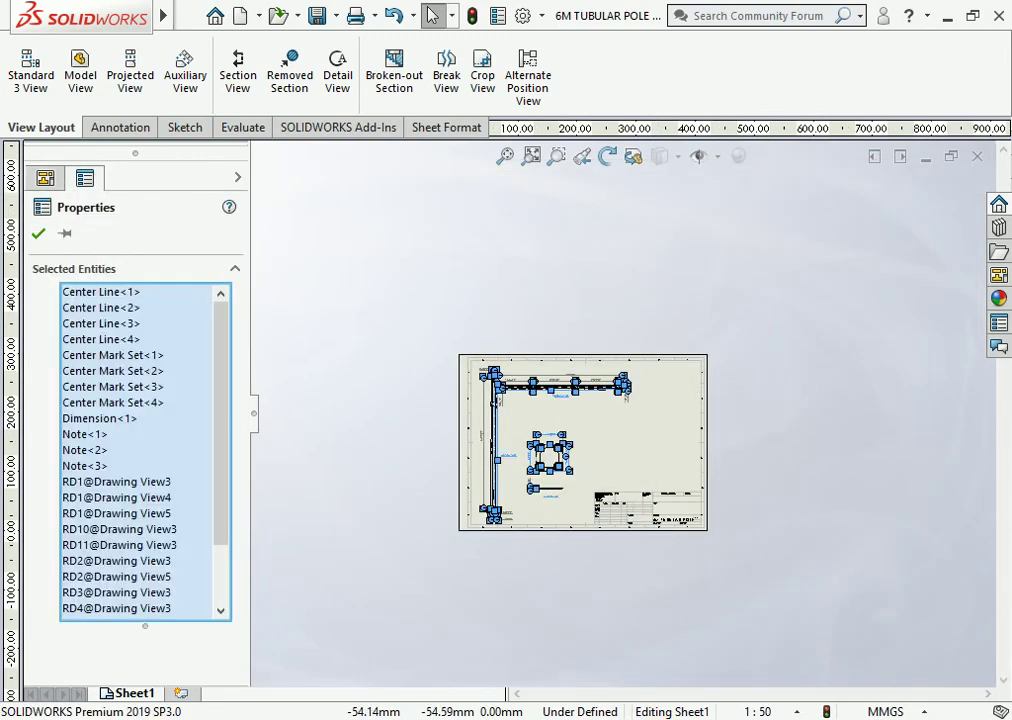
{"action": "scroll", "coordinate": [684, 352], "scroll_direction": "down", "scroll_amount": 4}
{"action": "scroll", "coordinate": [684, 352], "scroll_direction": "down", "scroll_amount": 4}
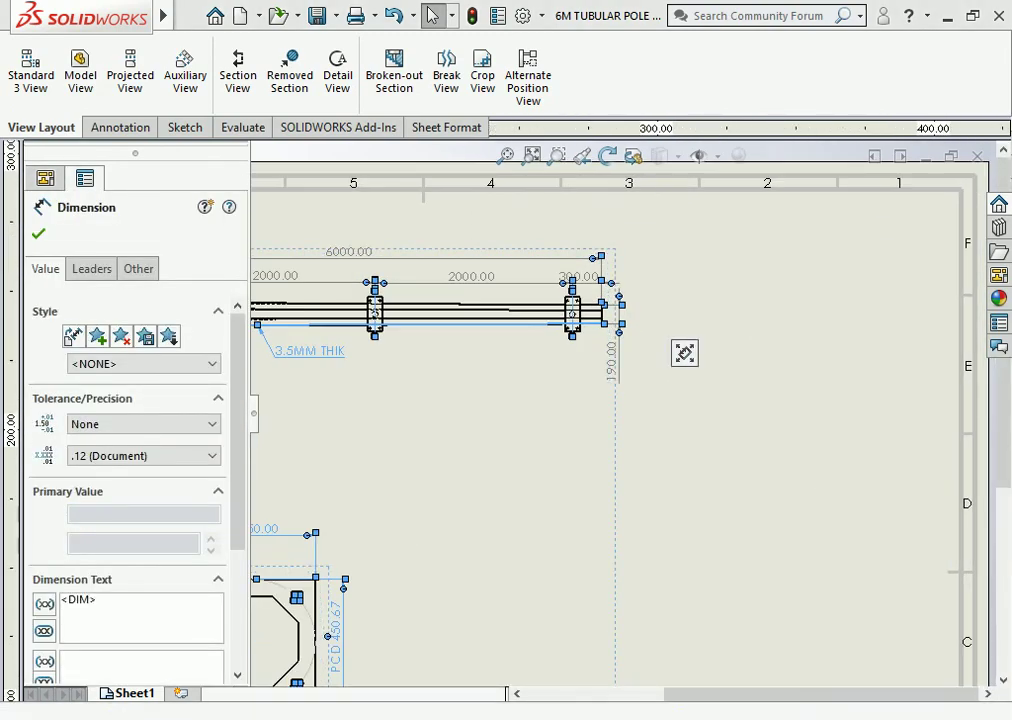
{"action": "right_click", "coordinate": [613, 350]}
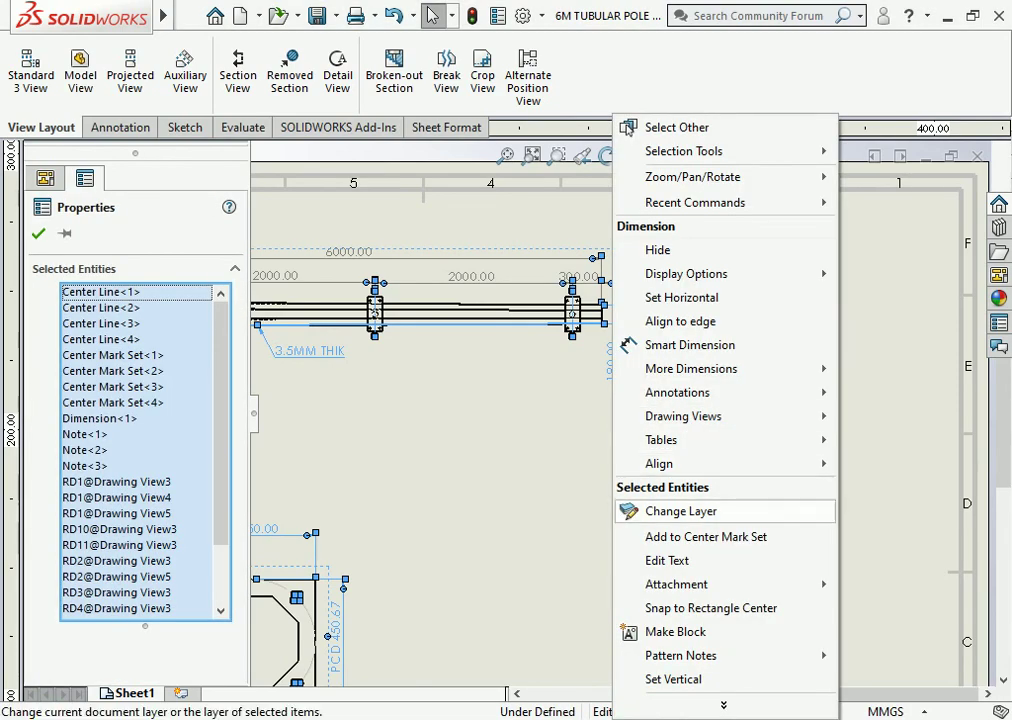
{"action": "left_click", "coordinate": [680, 511]}
{"action": "left_click", "coordinate": [778, 458]}
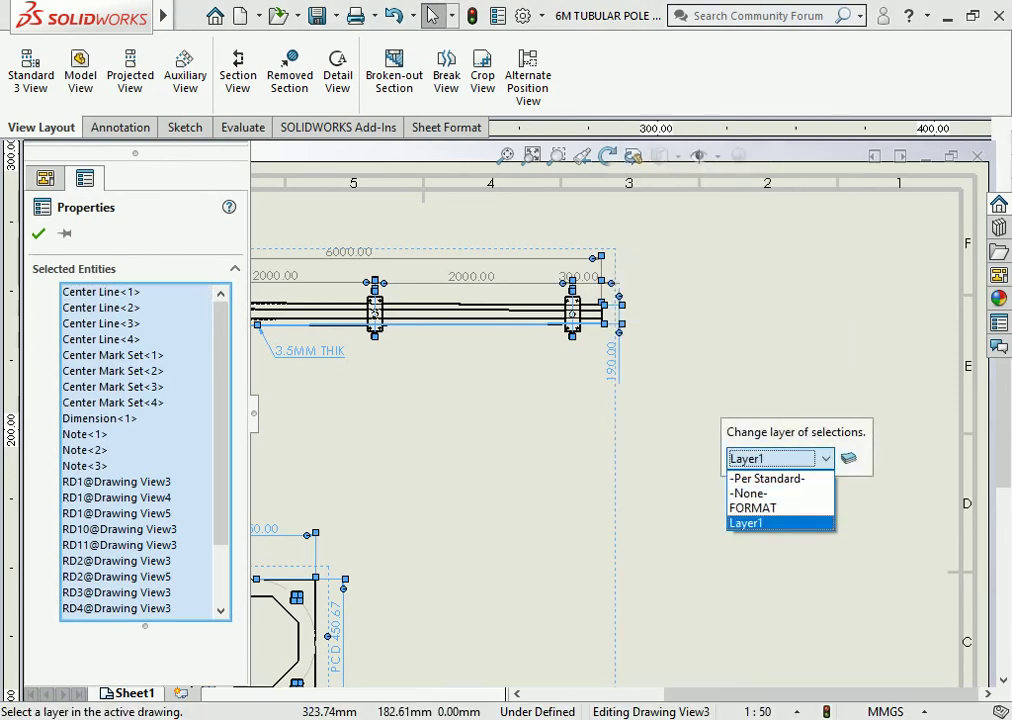
{"action": "key", "text": "Return"}
{"action": "key", "text": "Escape"}
{"action": "scroll", "coordinate": [562, 458], "scroll_direction": "up", "scroll_amount": 6}
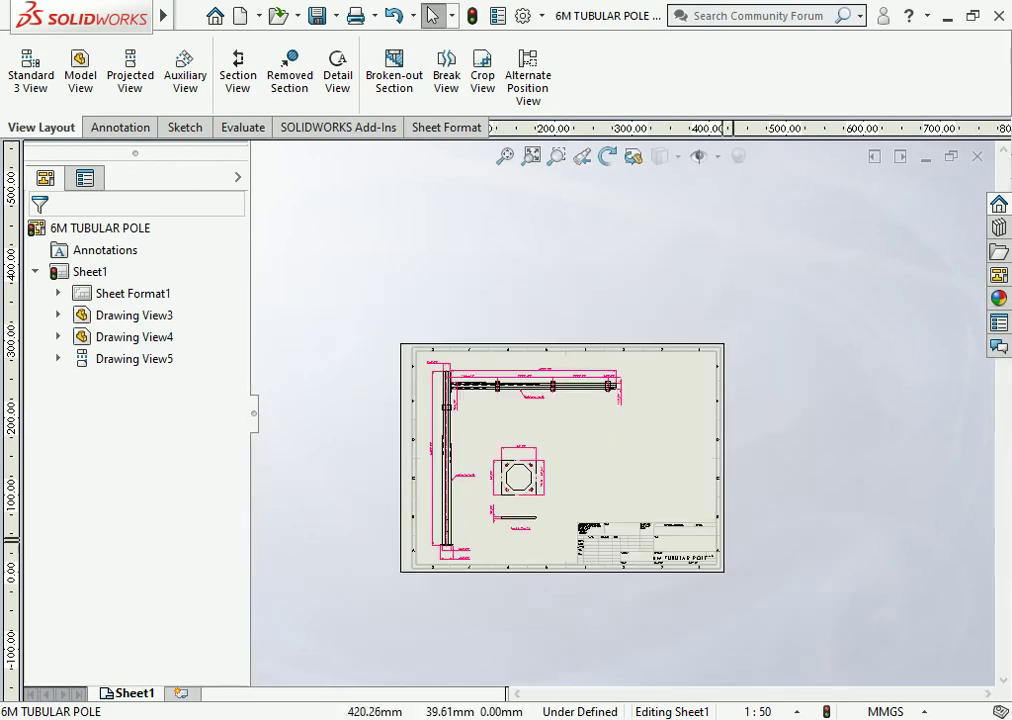
{"action": "scroll", "coordinate": [600, 420], "scroll_direction": "down", "scroll_amount": 1}
{"action": "scroll", "coordinate": [600, 420], "scroll_direction": "down", "scroll_amount": 3}
{"action": "scroll", "coordinate": [600, 420], "scroll_direction": "up", "scroll_amount": 4}
{"action": "scroll", "coordinate": [600, 420], "scroll_direction": "up", "scroll_amount": 2}
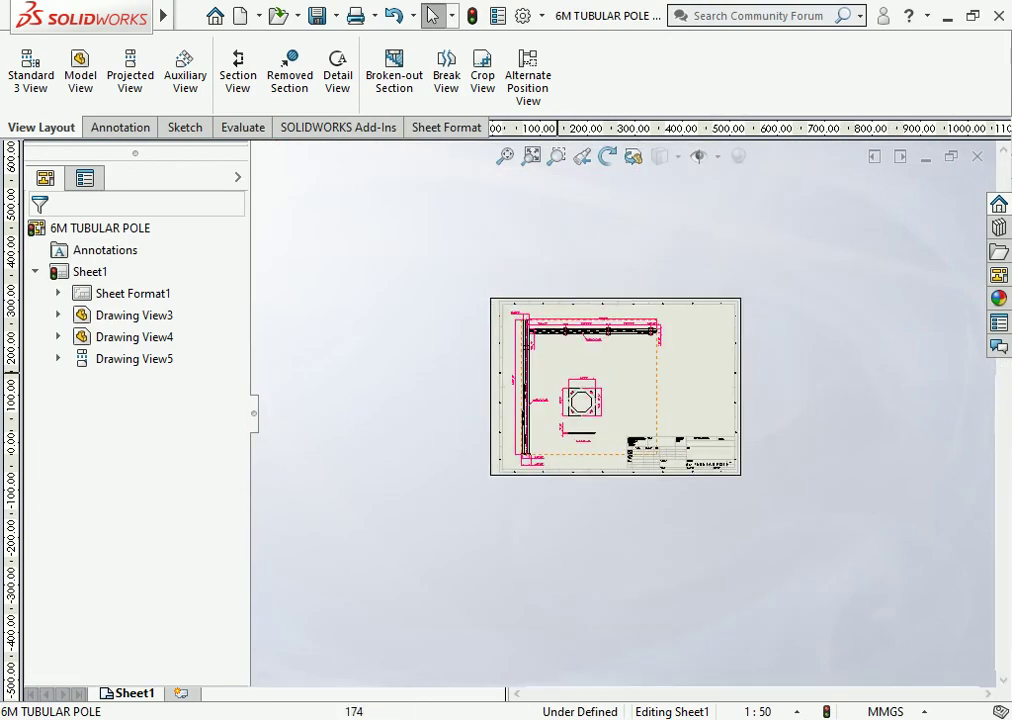
{"action": "scroll", "coordinate": [653, 372], "scroll_direction": "down", "scroll_amount": 2}
{"action": "scroll", "coordinate": [653, 372], "scroll_direction": "down", "scroll_amount": 1}
{"action": "scroll", "coordinate": [653, 372], "scroll_direction": "down", "scroll_amount": 1}
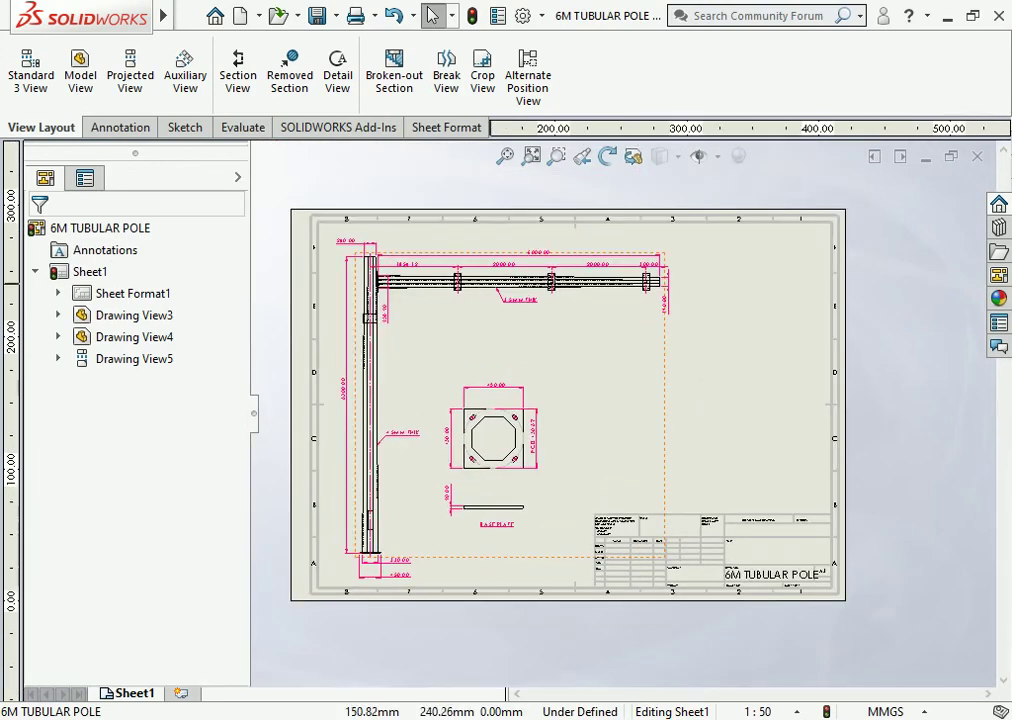
Step: Export the 6M TUBULAR POLE drawing as a PDF into the 6M POLE folder
{"action": "left_click", "coordinate": [337, 16]}
{"action": "left_click", "coordinate": [360, 63]}
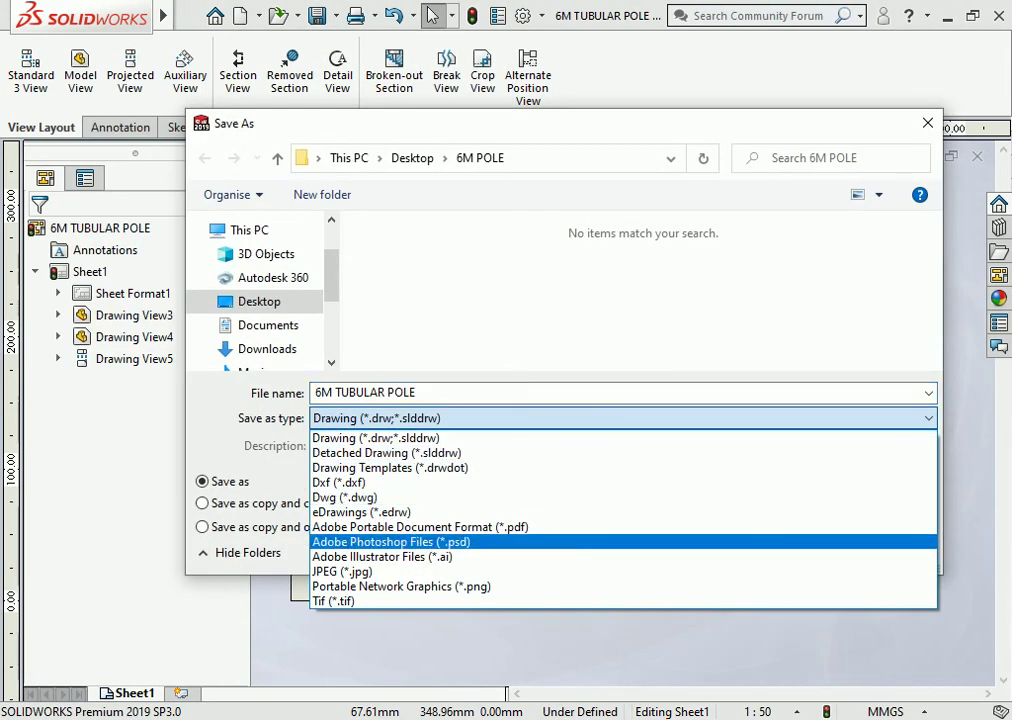
{"action": "left_click", "coordinate": [420, 517]}
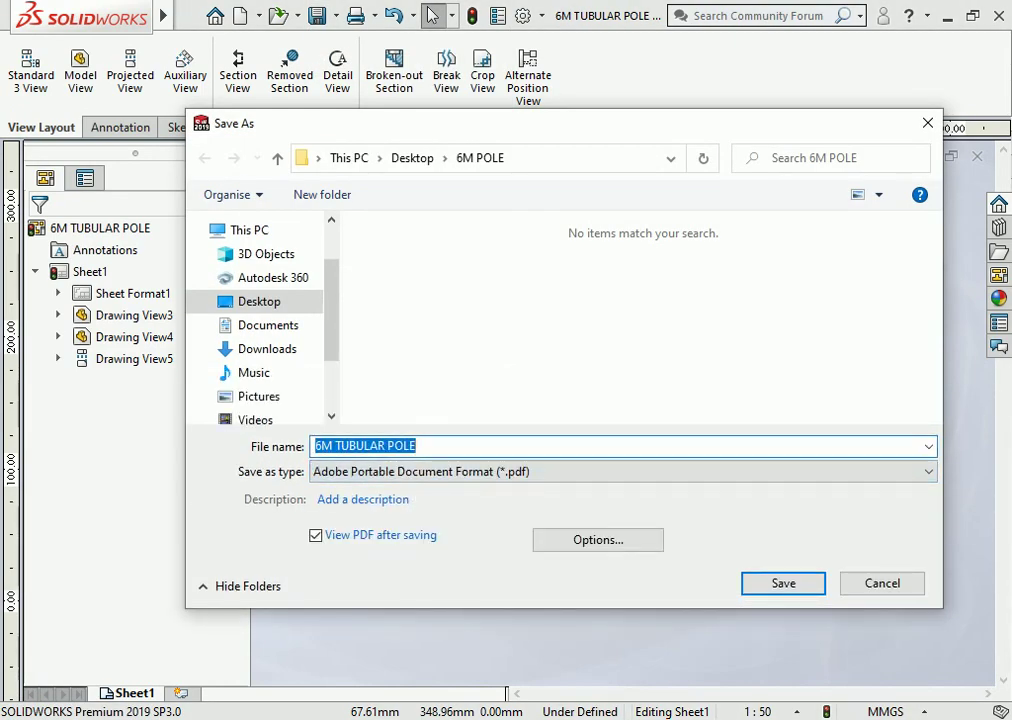
{"action": "key", "text": "Return"}
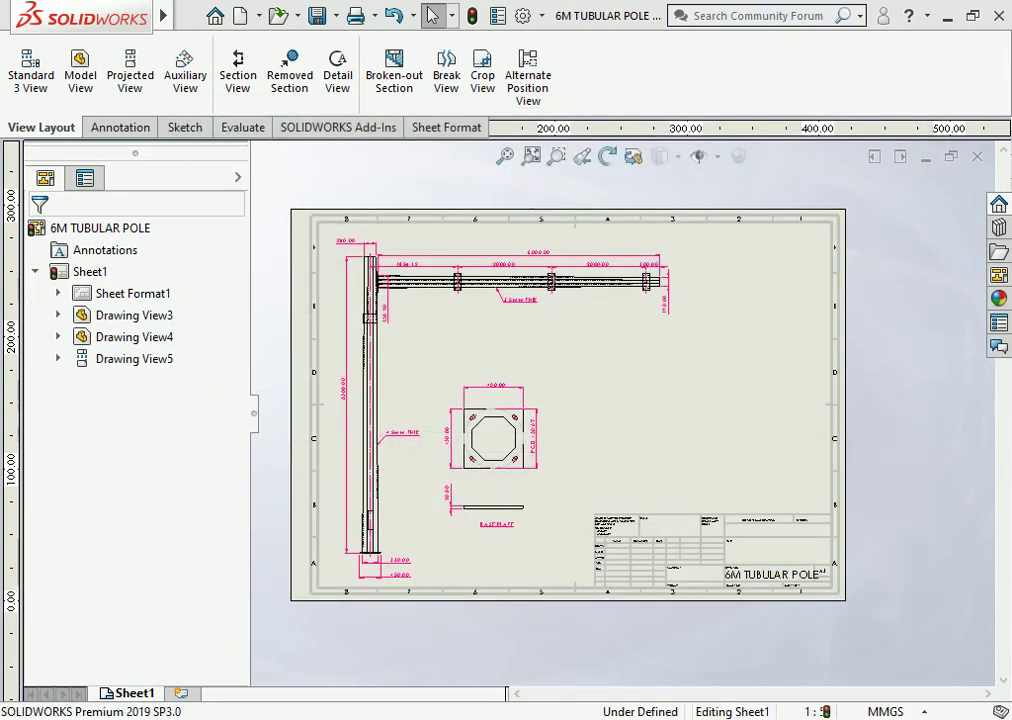